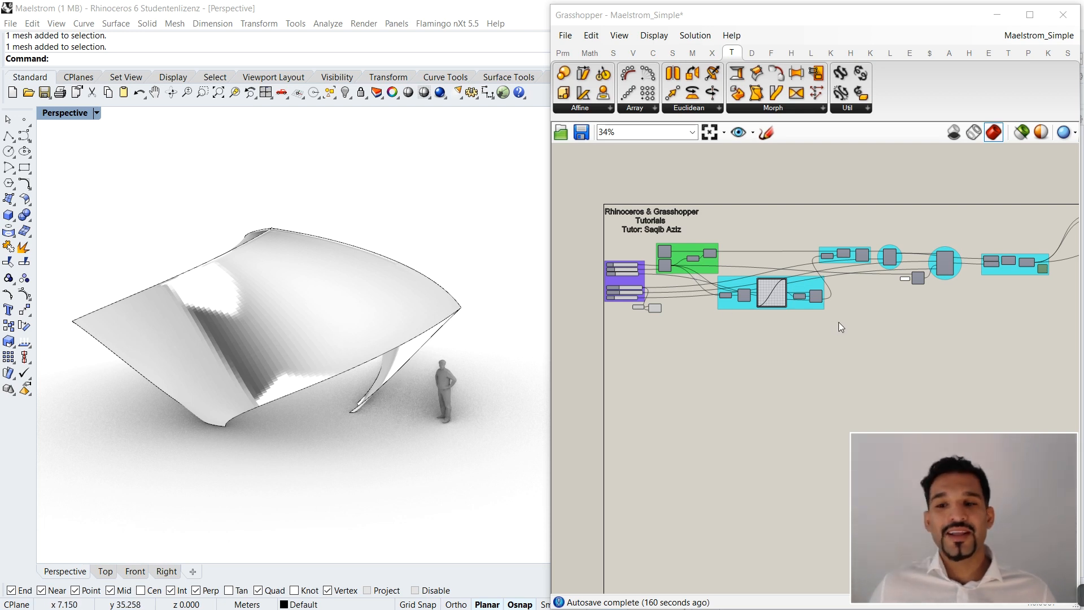
# Examine the Maelstrom, Graph Mapper & Remap, and Loft groups of the finished definition.
pyautogui.scroll(5, 839, 327)
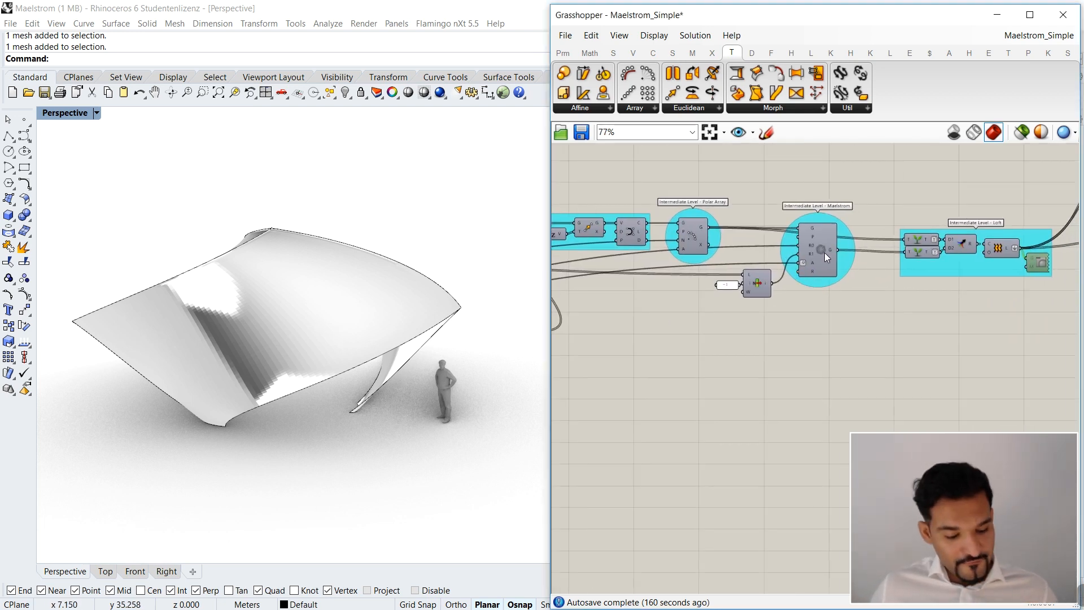
pyautogui.keyDown('ctrl'); pyautogui.keyDown('alt'); pyautogui.click(824, 253); pyautogui.keyUp('alt'); pyautogui.keyUp('ctrl')
pyautogui.moveTo(676, 327); pyautogui.dragTo(930, 309, button='right')
pyautogui.moveTo(653, 392); pyautogui.dragTo(762, 389, button='right')
pyautogui.scroll(2, 725, 311)
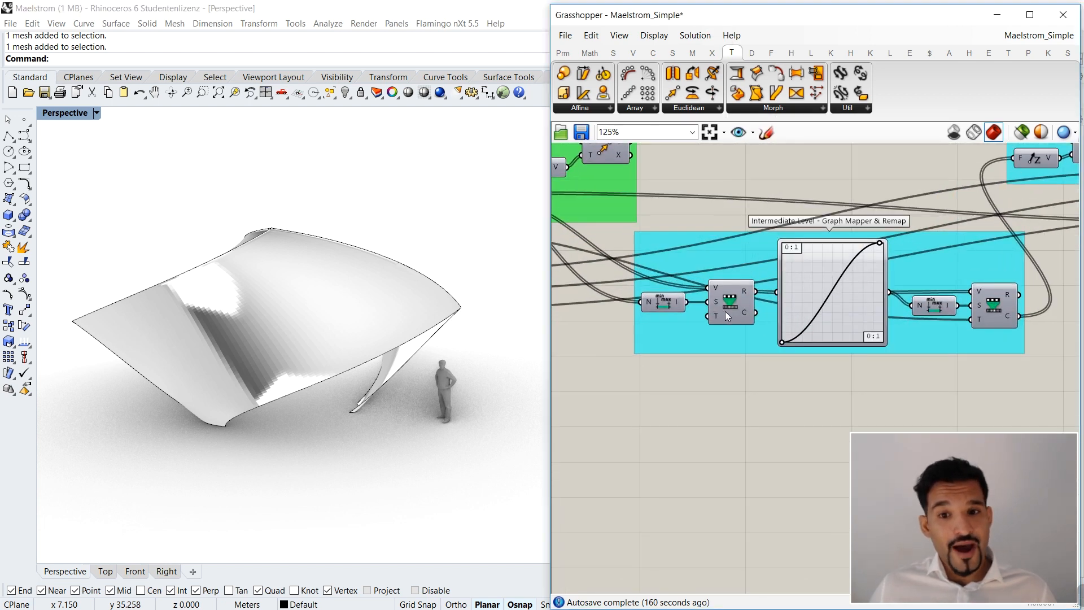
pyautogui.scroll(-4, 725, 311)
pyautogui.moveTo(907, 277); pyautogui.dragTo(820, 283, button='right')
pyautogui.scroll(2, 904, 250)
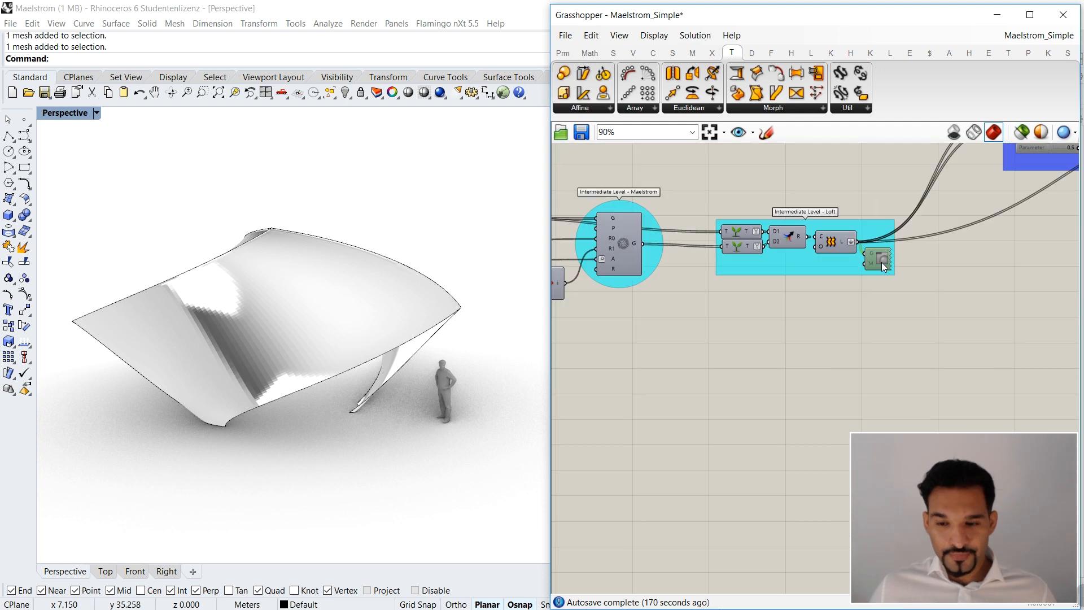
# Enable the Custom Preview component in the Loft group and inspect the lofted surfaces in the Perspective viewport.
pyautogui.hotkey('ctrl', 'e')
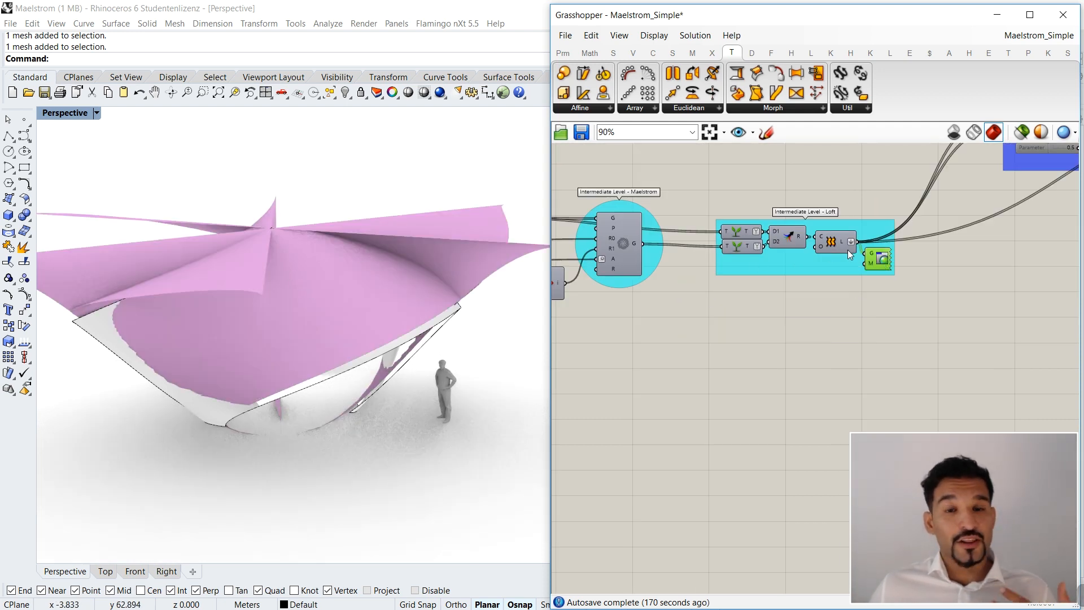
pyautogui.moveTo(358, 290); pyautogui.dragTo(365, 277, button='right')
pyautogui.scroll(-2, 369, 297)
pyautogui.scroll(-5, 936, 333)
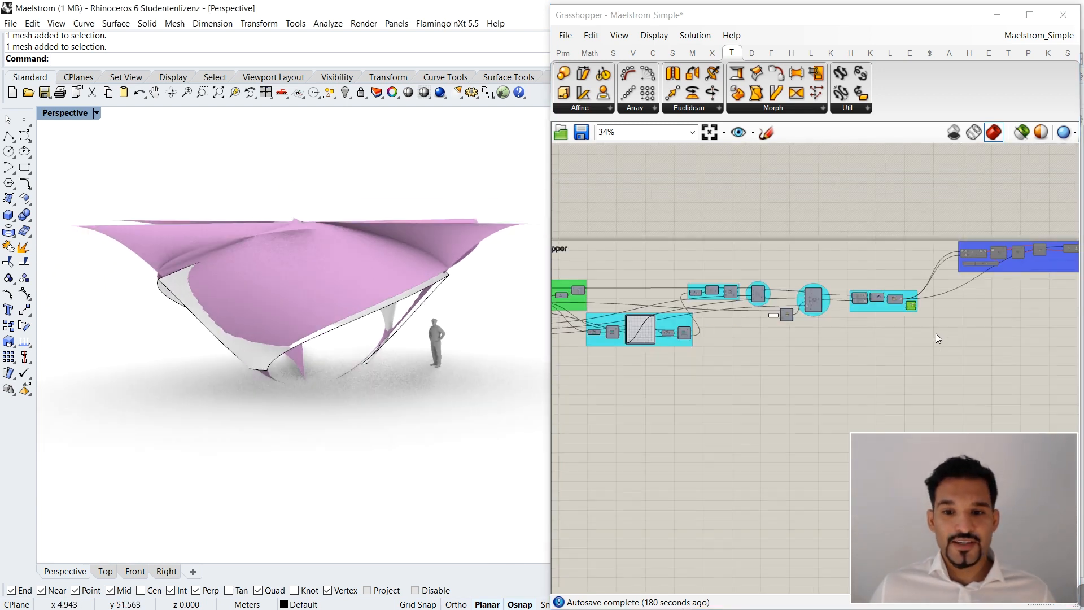
# Increase the Polar Array slider value in the Control Panel group.
pyautogui.moveTo(724, 334); pyautogui.dragTo(874, 334, button='right')
pyautogui.scroll(5, 700, 323)
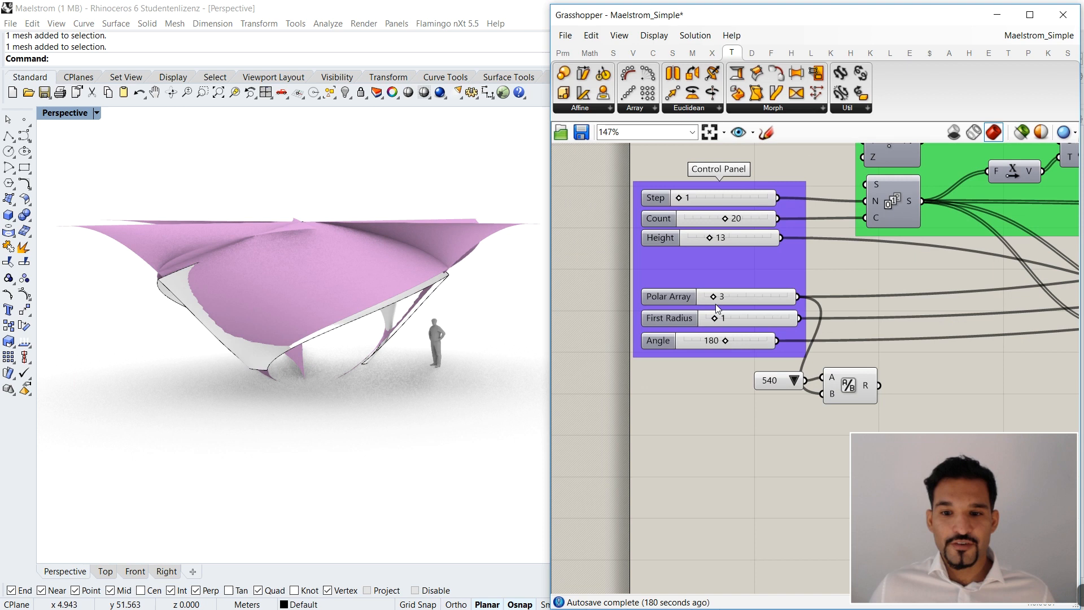
pyautogui.moveTo(716, 303); pyautogui.dragTo(737, 303)
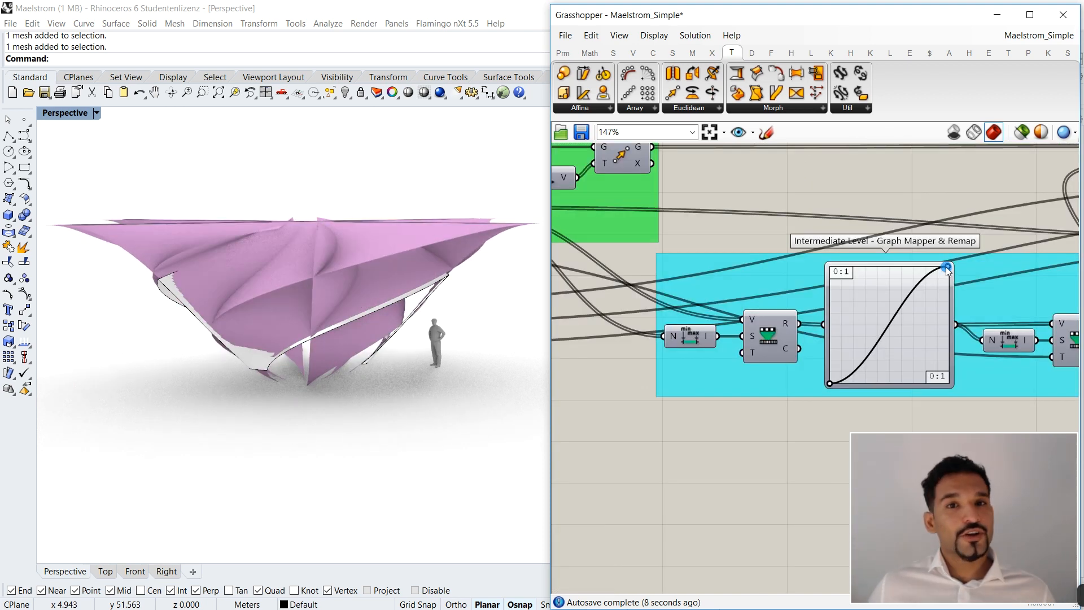
pyautogui.moveTo(948, 269)
pyautogui.mouseDown()
pyautogui.moveTo(861, 267)
pyautogui.moveTo(955, 259)
pyautogui.mouseUp()
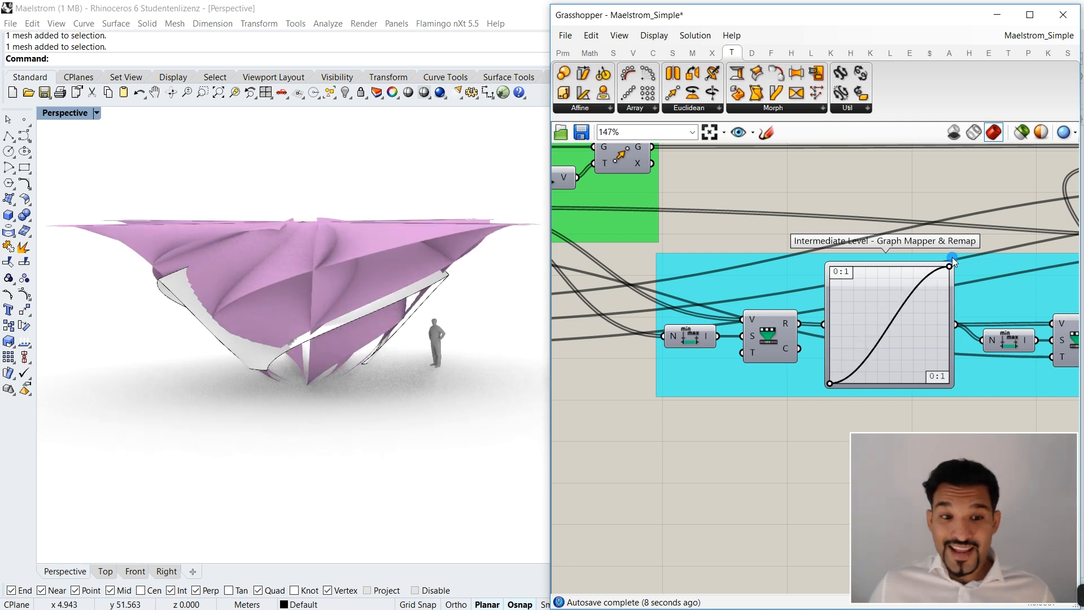
# Disable the Custom Preview component in the Loft group and inspect the remaining pavilion mesh in the Perspective viewport.
pyautogui.scroll(-5, 654, 250)
pyautogui.moveTo(1002, 256); pyautogui.dragTo(787, 259, button='right')
pyautogui.scroll(2, 986, 250)
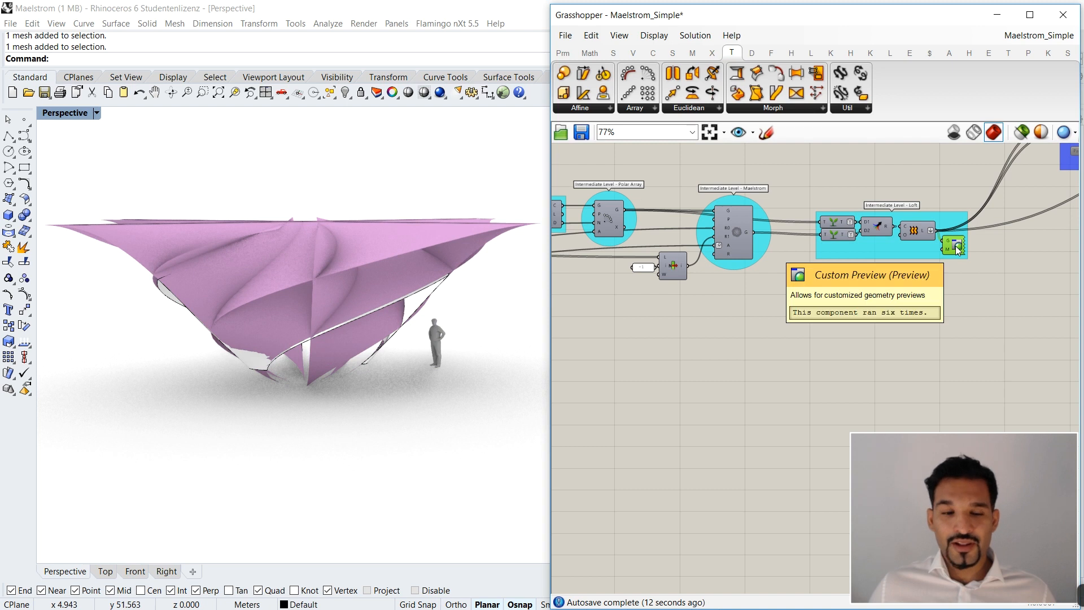
pyautogui.hotkey('ctrl', 'e')
pyautogui.moveTo(350, 286); pyautogui.dragTo(417, 298, button='right')
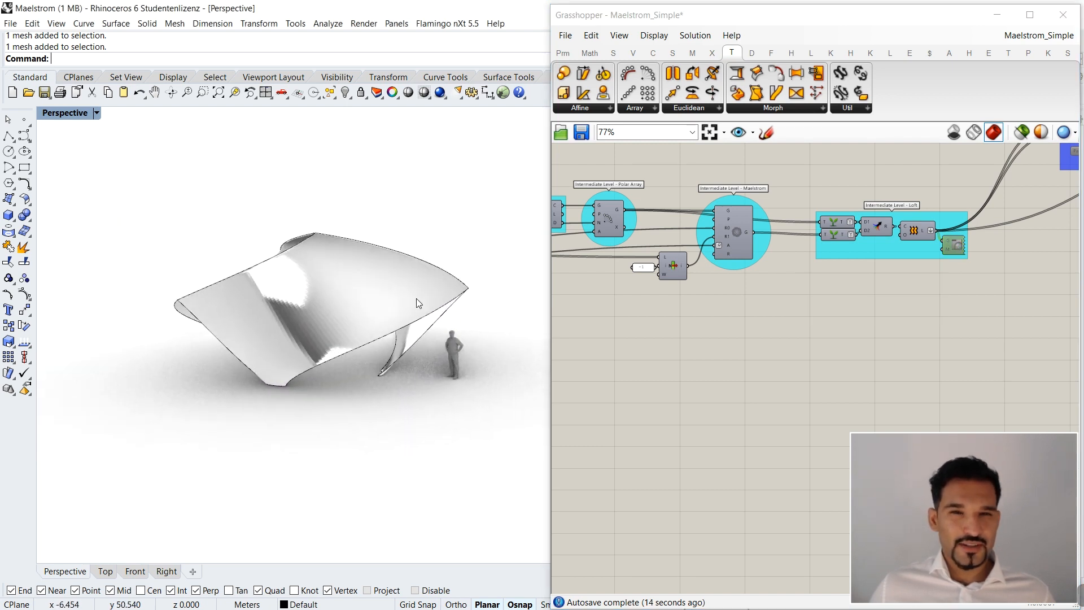
pyautogui.scroll(3, 361, 288)
pyautogui.scroll(-1, 361, 291)
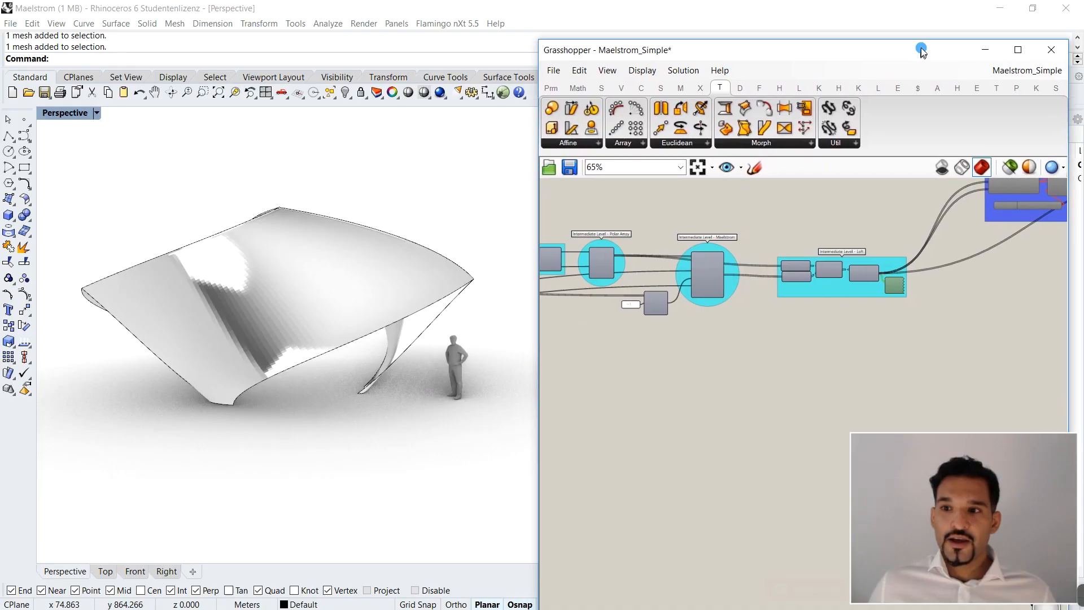
# Set the Perspective viewport's display mode to Shaded.
pyautogui.moveTo(929, 52); pyautogui.dragTo(886, 14)
pyautogui.click(1017, 178)
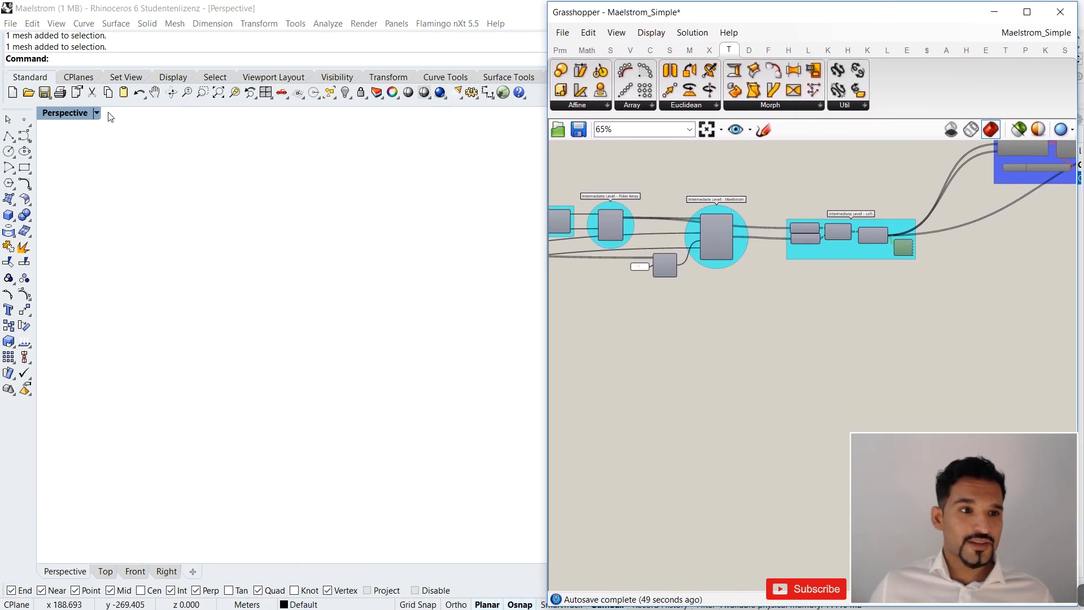
pyautogui.click(96, 113)
pyautogui.click(84, 161)
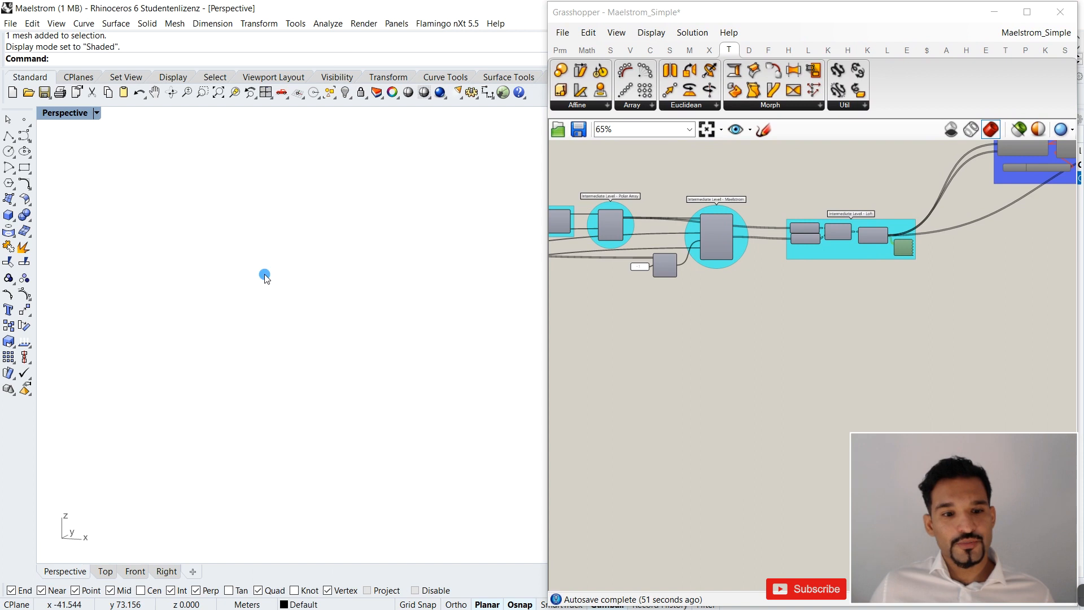
# Add a Construct Point component on an empty area of the canvas below the finished definition.
pyautogui.scroll(-5, 671, 317)
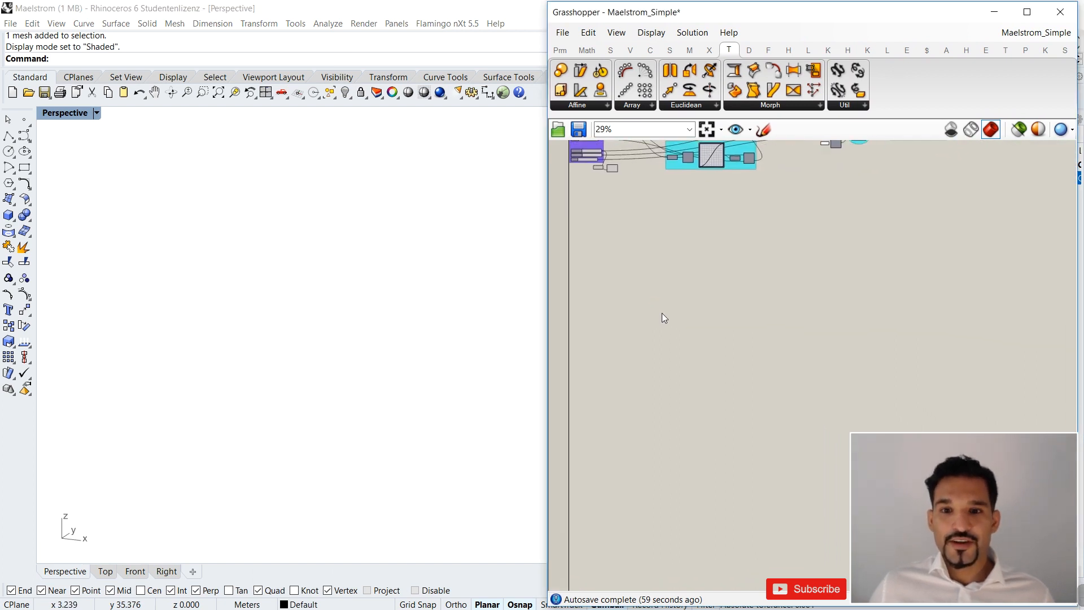
pyautogui.scroll(4, 616, 229)
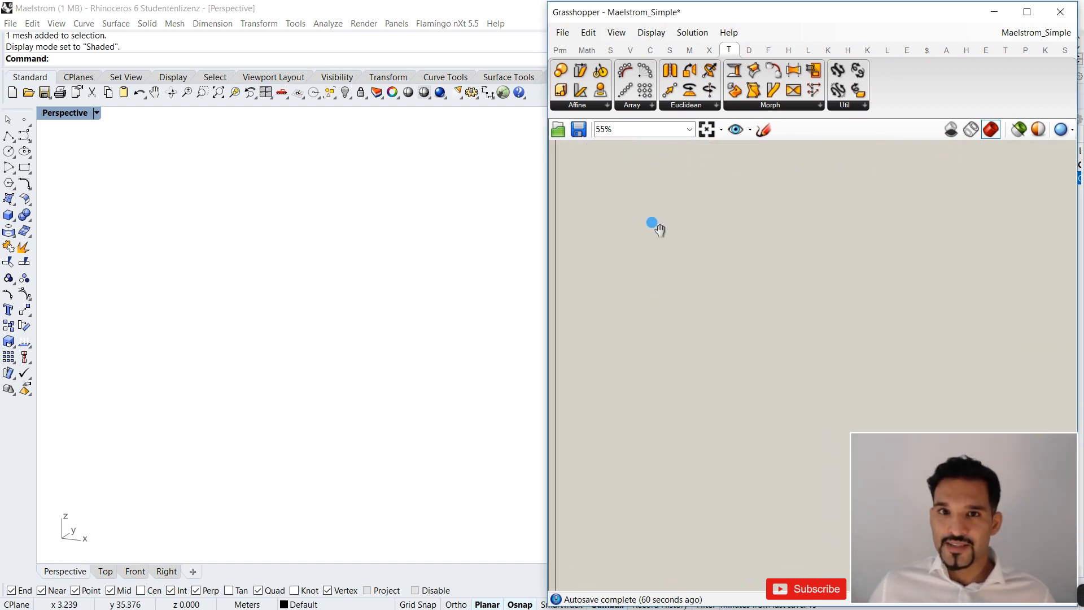
pyautogui.scroll(2, 639, 218)
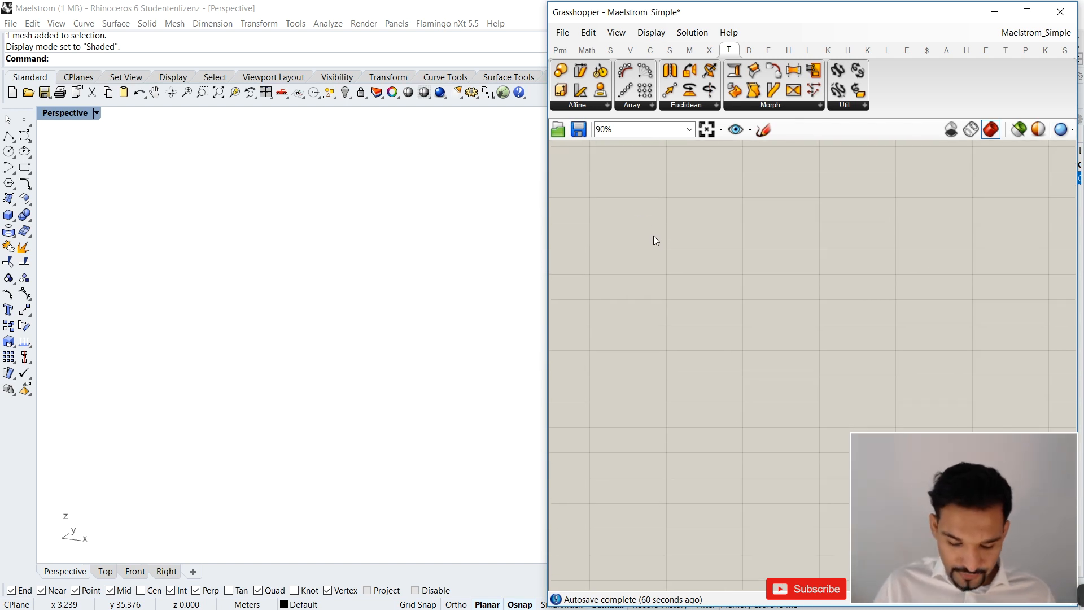
pyautogui.click(630, 50)
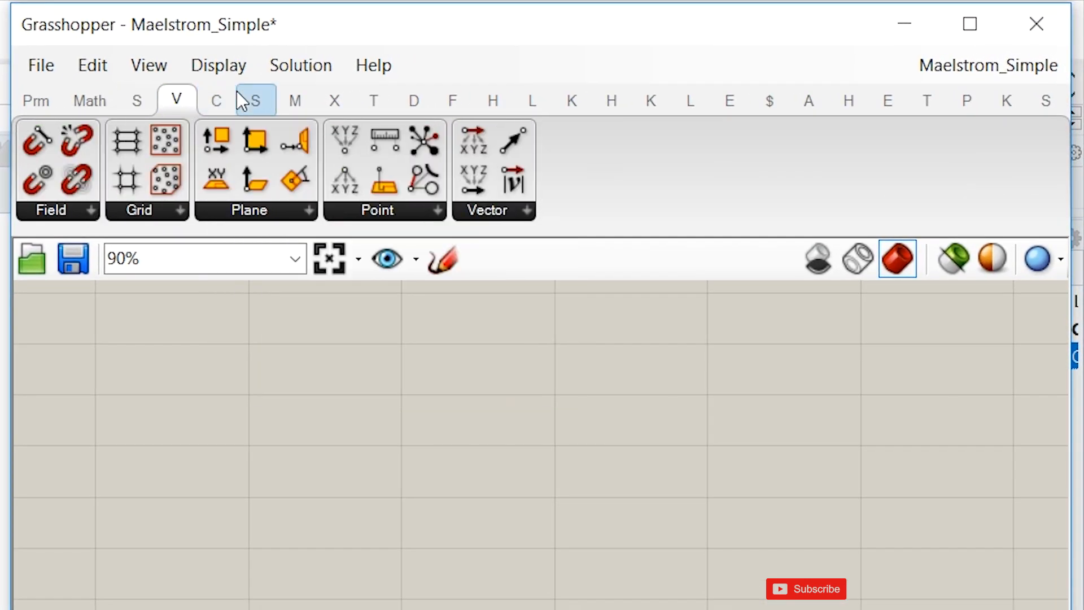
pyautogui.click(390, 209)
pyautogui.moveTo(416, 263); pyautogui.dragTo(331, 459)
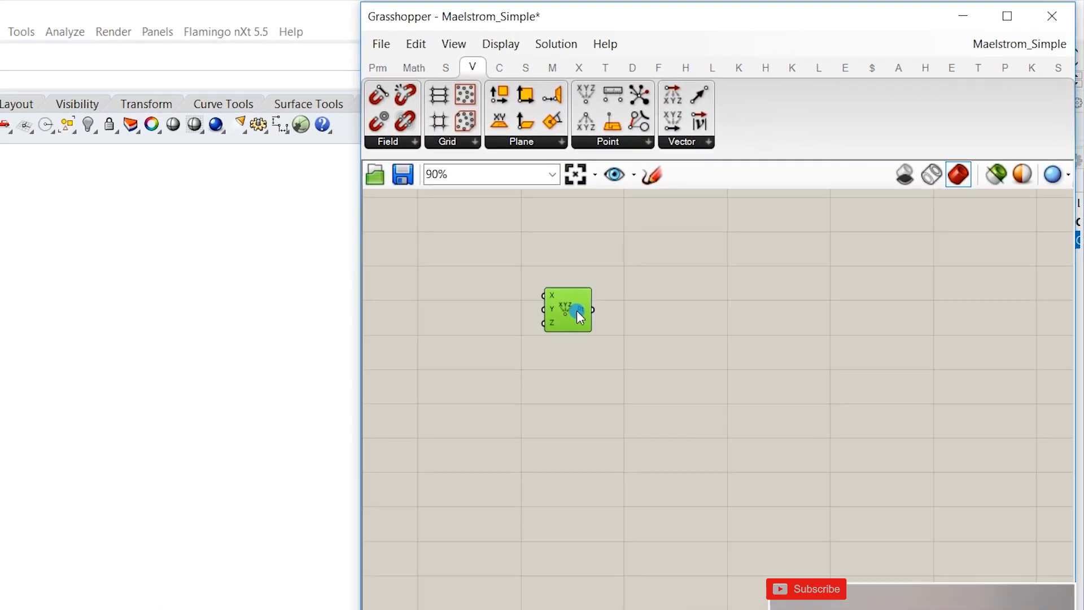
pyautogui.scroll(1, 594, 350)
pyautogui.moveTo(585, 340); pyautogui.dragTo(551, 336, button='right')
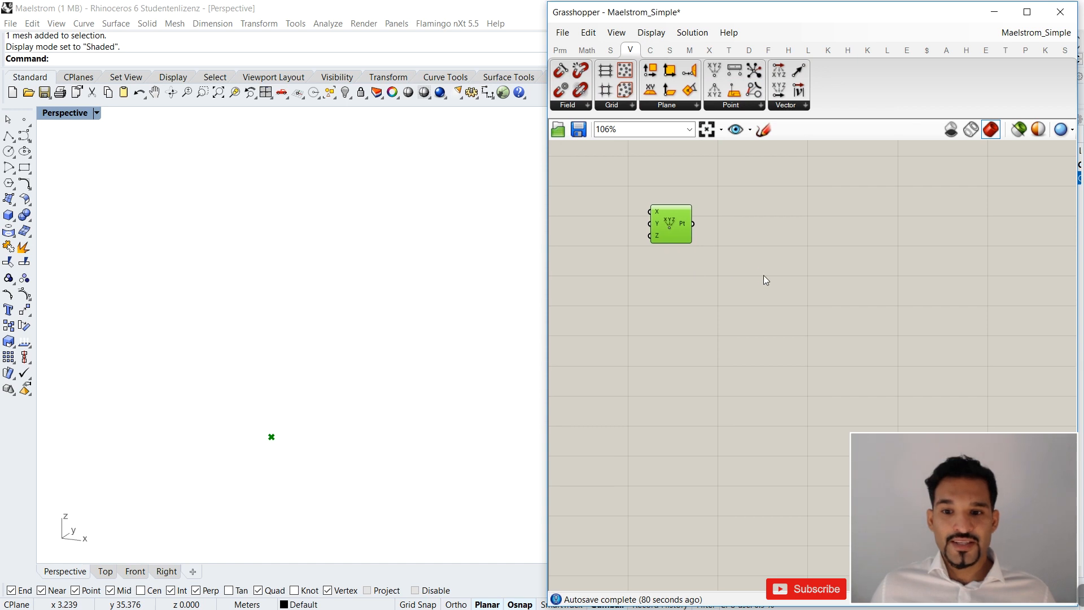
# Add a Move component beside Construct Point and connect the point output to its Geometry input.
pyautogui.doubleClick(764, 276)
pyautogui.write('move')
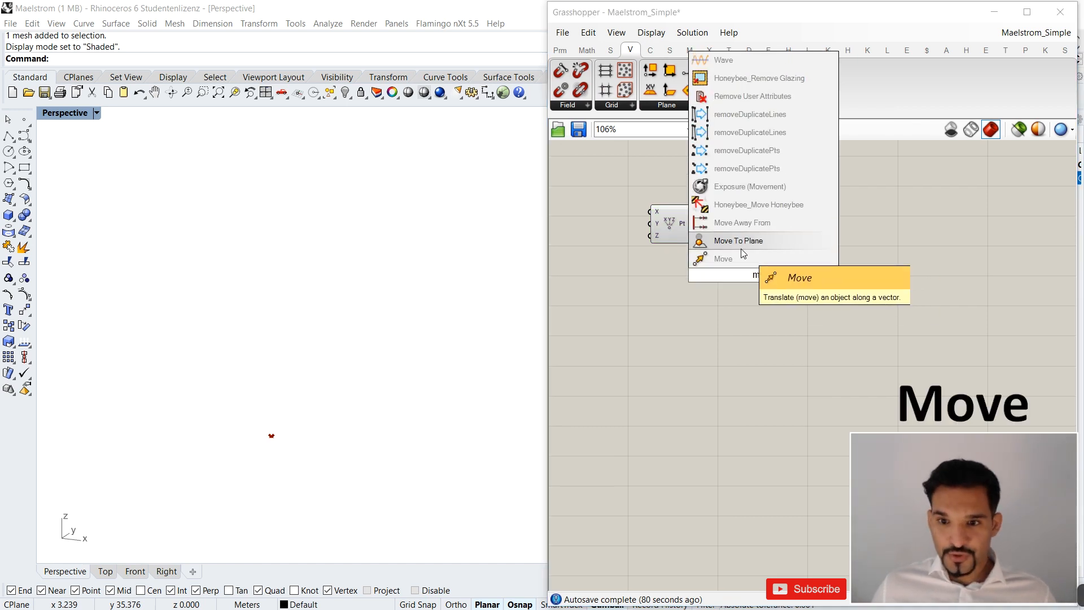
pyautogui.click(743, 258)
pyautogui.moveTo(762, 278); pyautogui.dragTo(748, 235)
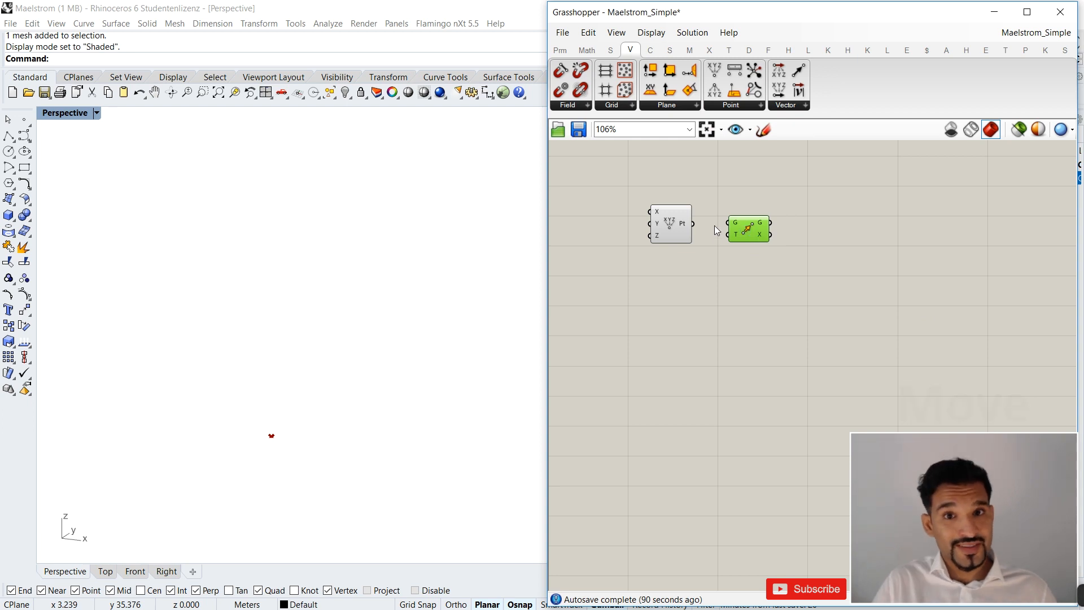
pyautogui.click(700, 227)
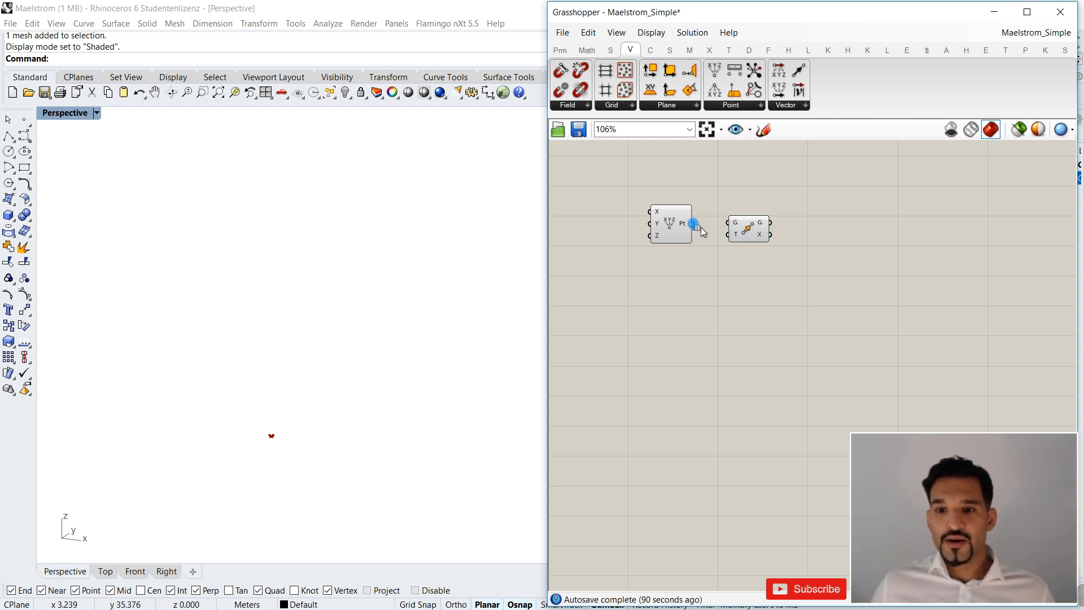
pyautogui.moveTo(694, 224); pyautogui.dragTo(659, 231)
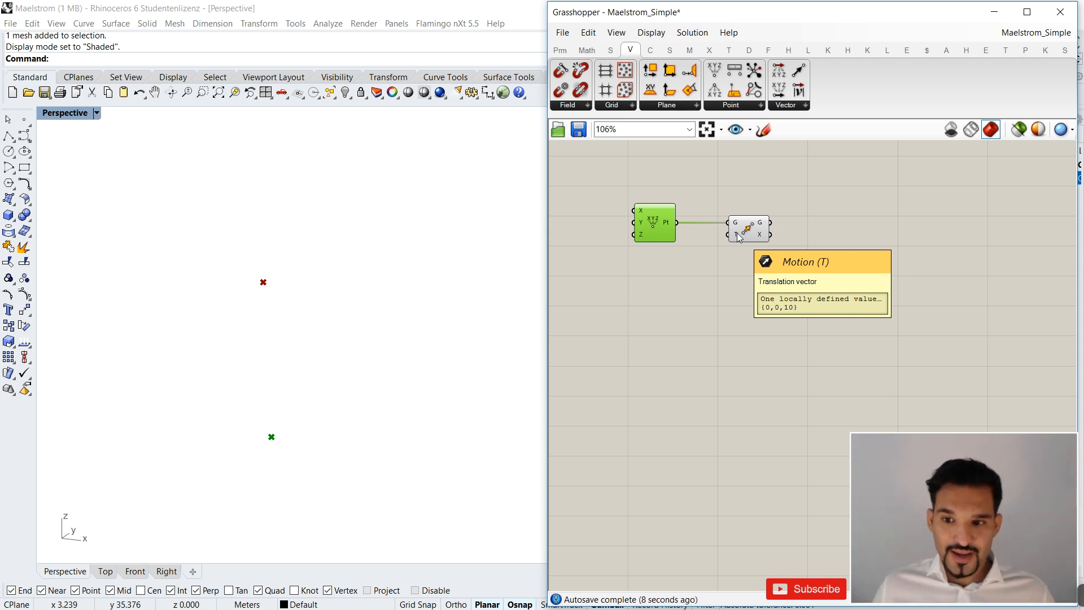
pyautogui.doubleClick(662, 273)
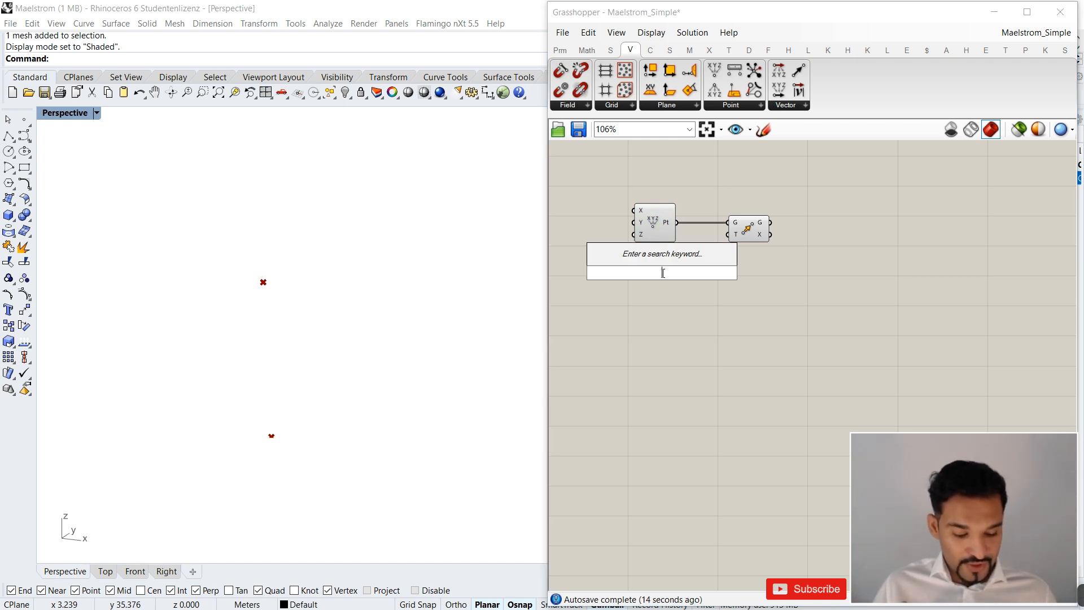
pyautogui.write('x')
pyautogui.press('Return')
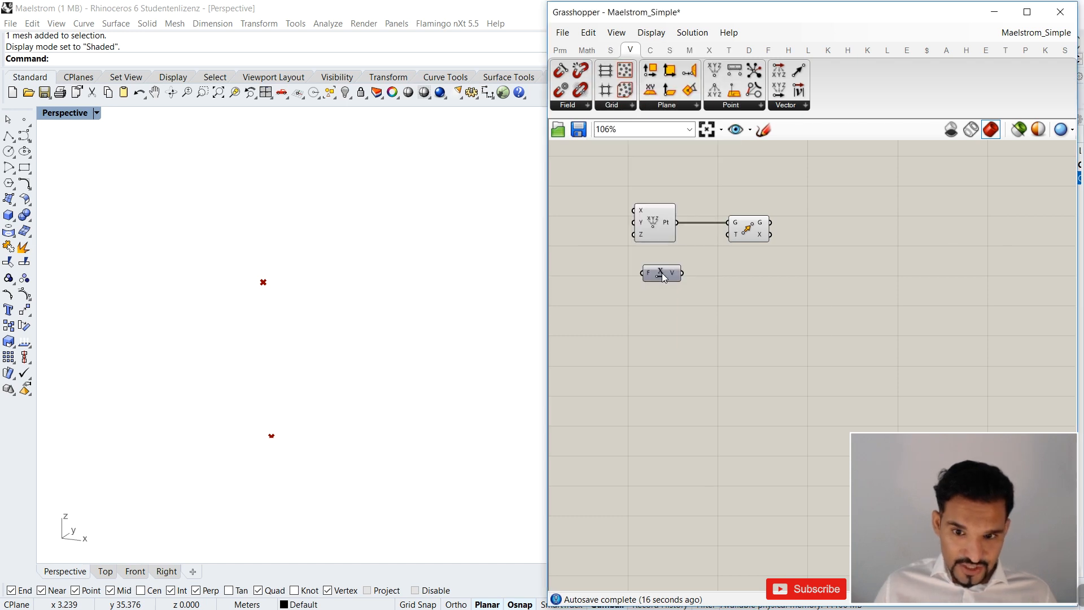
pyautogui.moveTo(663, 276); pyautogui.dragTo(670, 276)
pyautogui.doubleClick(698, 277)
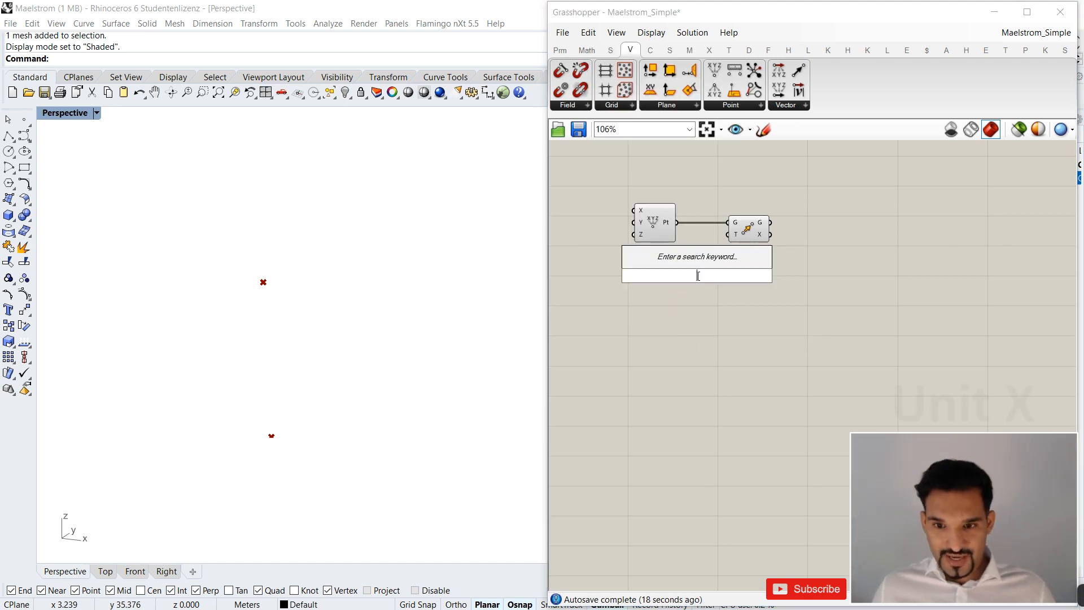
pyautogui.write('x')
pyautogui.press('Escape')
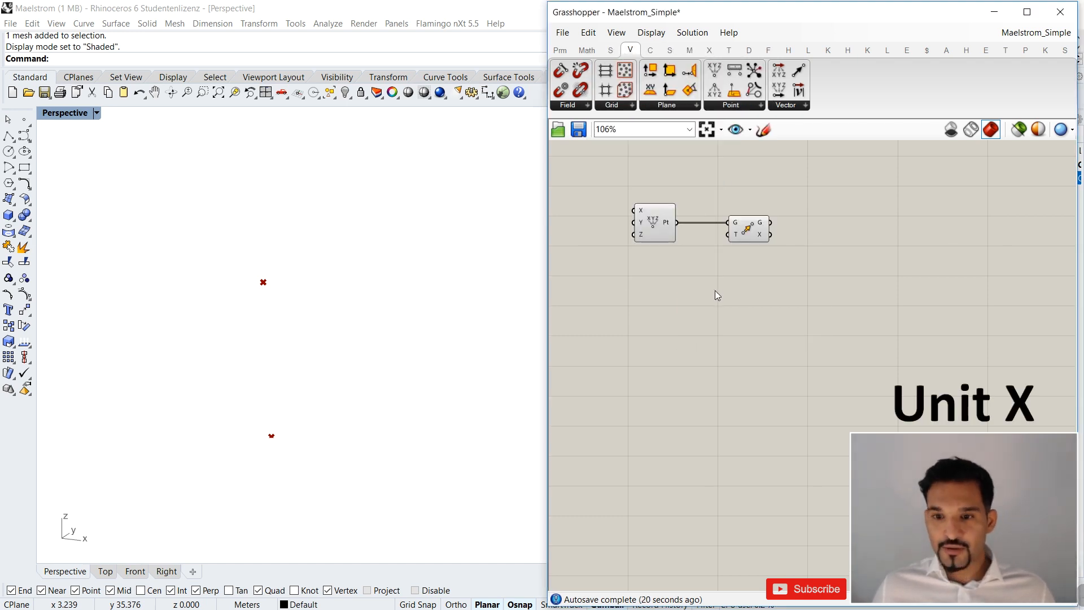
# Add a Unit X component below Construct Point and connect its vector output to the Move component's Motion input.
pyautogui.doubleClick(715, 291)
pyautogui.write('x')
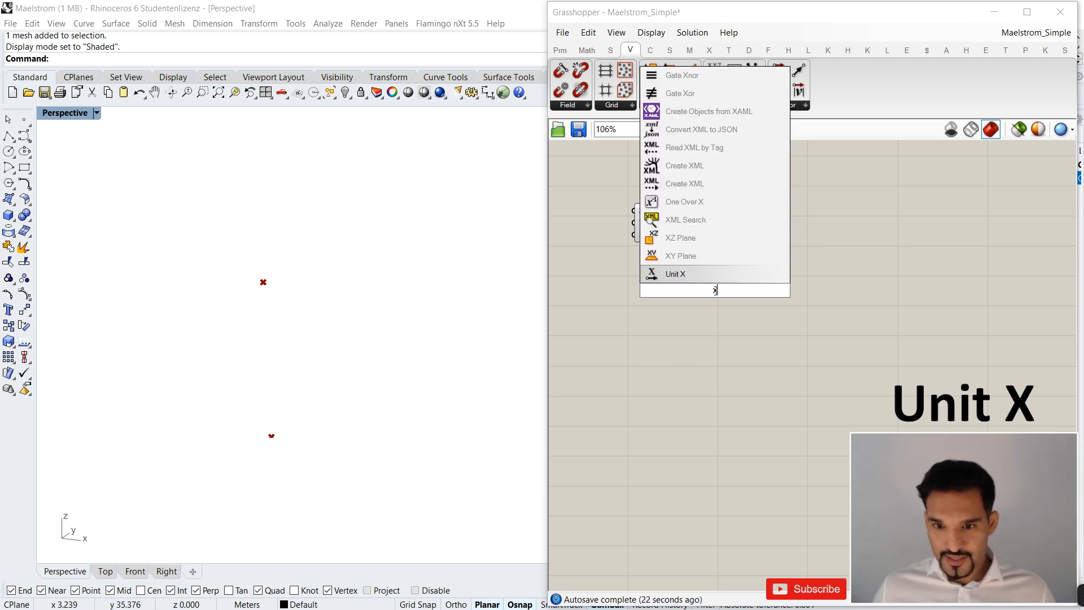
pyautogui.press('Return')
pyautogui.moveTo(717, 291); pyautogui.dragTo(665, 269)
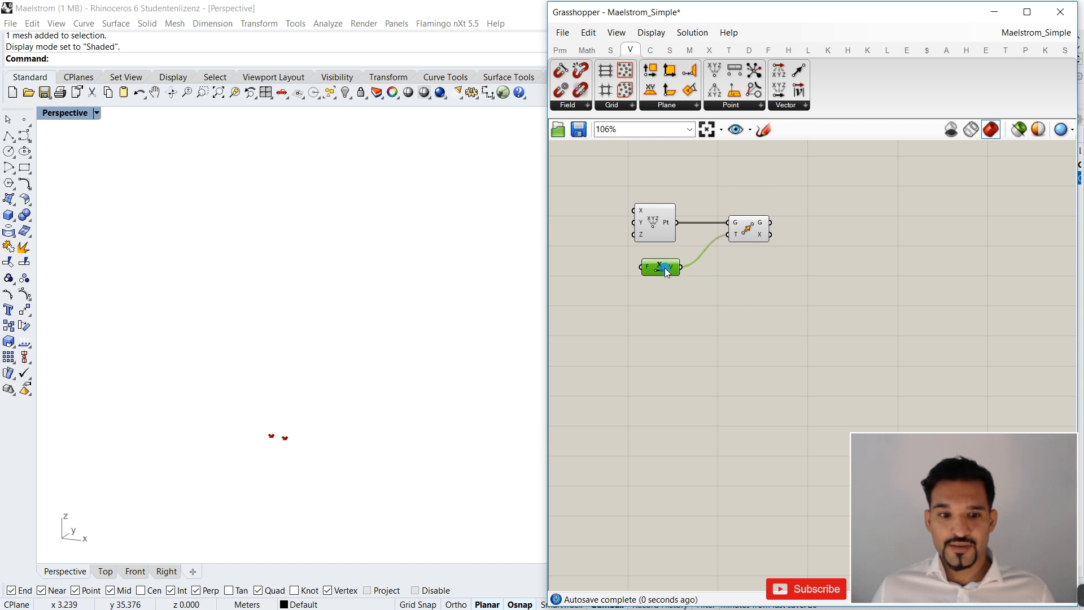
pyautogui.moveTo(263, 378); pyautogui.dragTo(341, 412, button='right')
pyautogui.scroll(5, 327, 423)
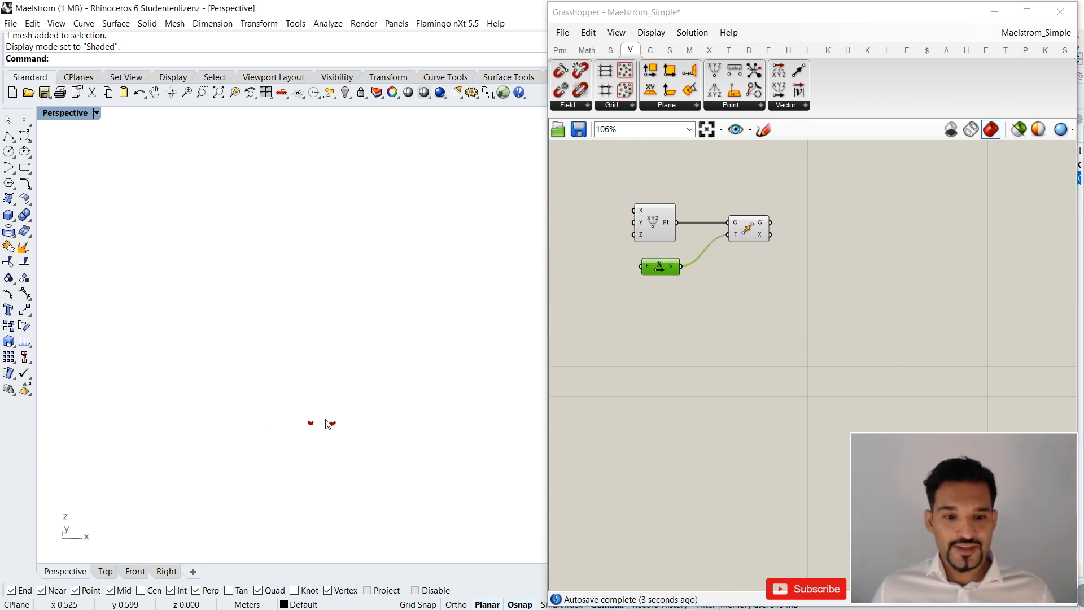
pyautogui.scroll(-5, 748, 425)
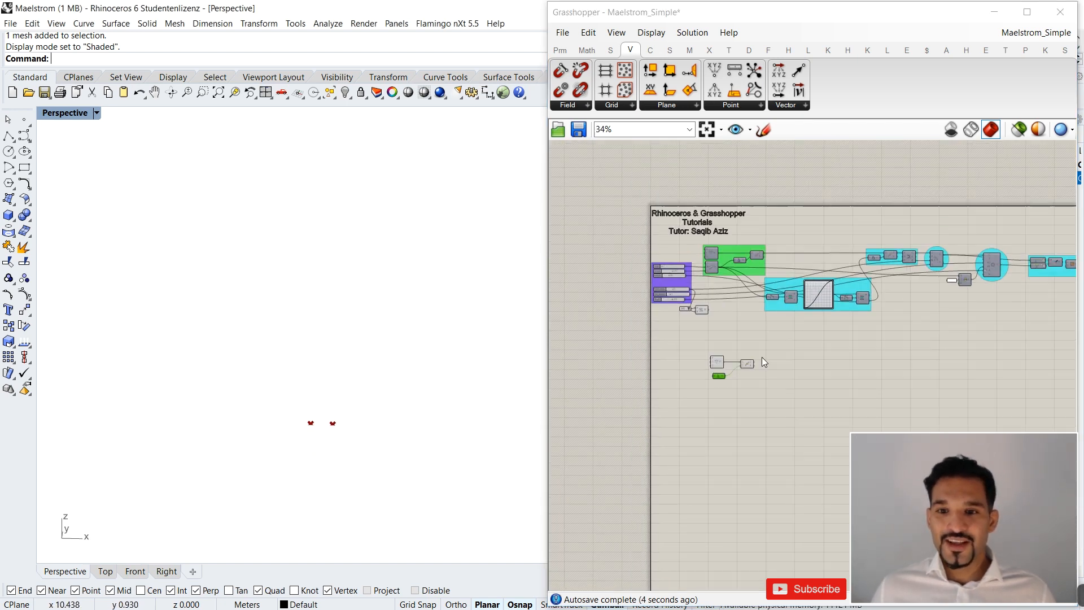
pyautogui.scroll(5, 728, 263)
pyautogui.scroll(-3, 728, 466)
pyautogui.scroll(6, 716, 428)
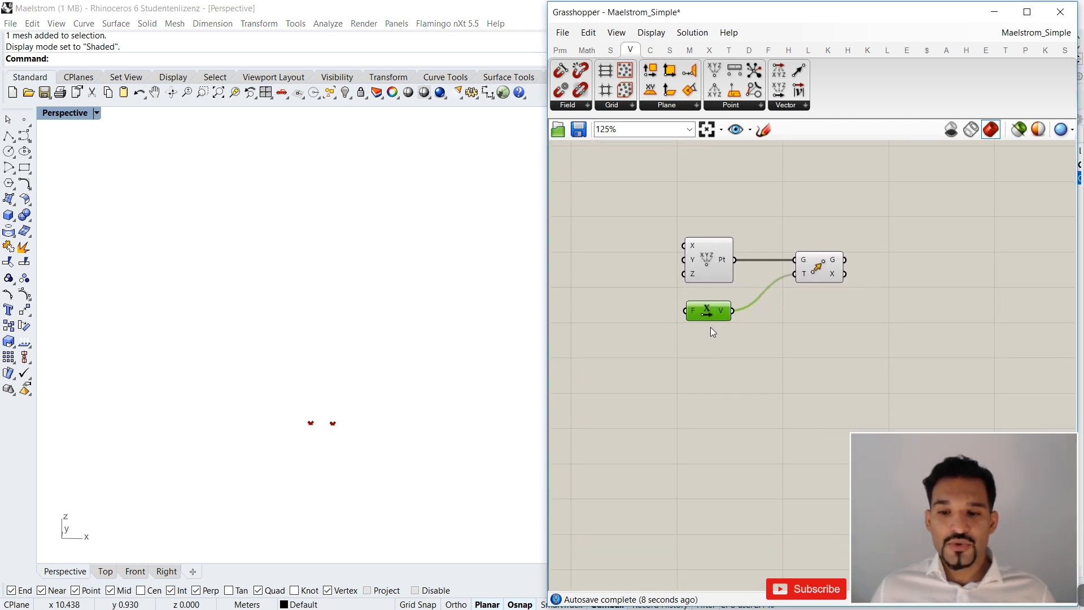
pyautogui.scroll(2, 631, 326)
# Nudge Unit X slightly and add a Series component in front of its Factor input.
pyautogui.moveTo(744, 297)
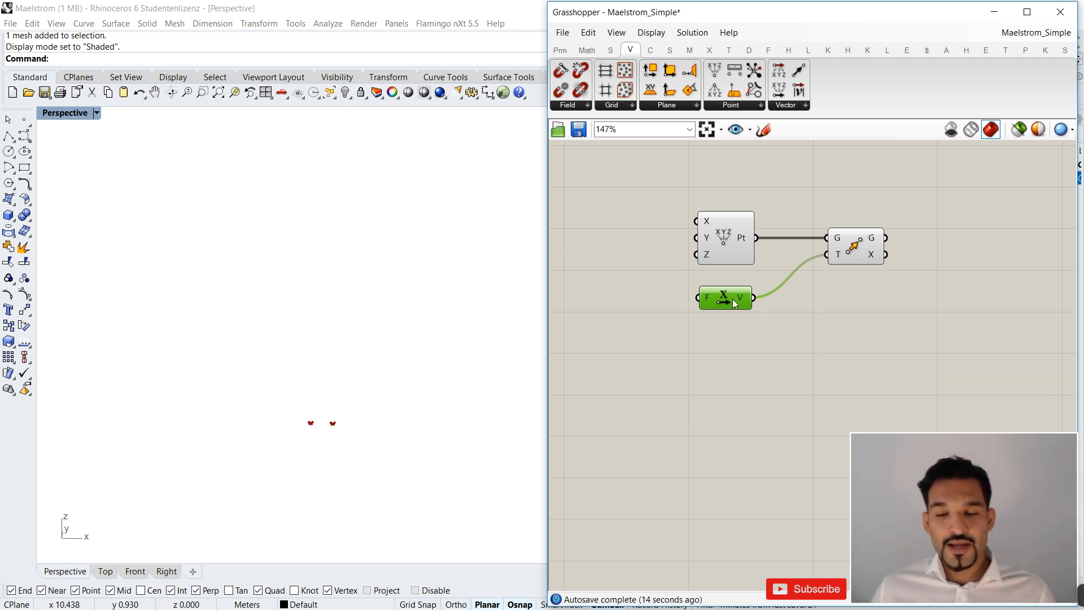
pyautogui.moveTo(733, 300); pyautogui.dragTo(743, 302)
pyautogui.moveTo(743, 298); pyautogui.dragTo(791, 297, button='right')
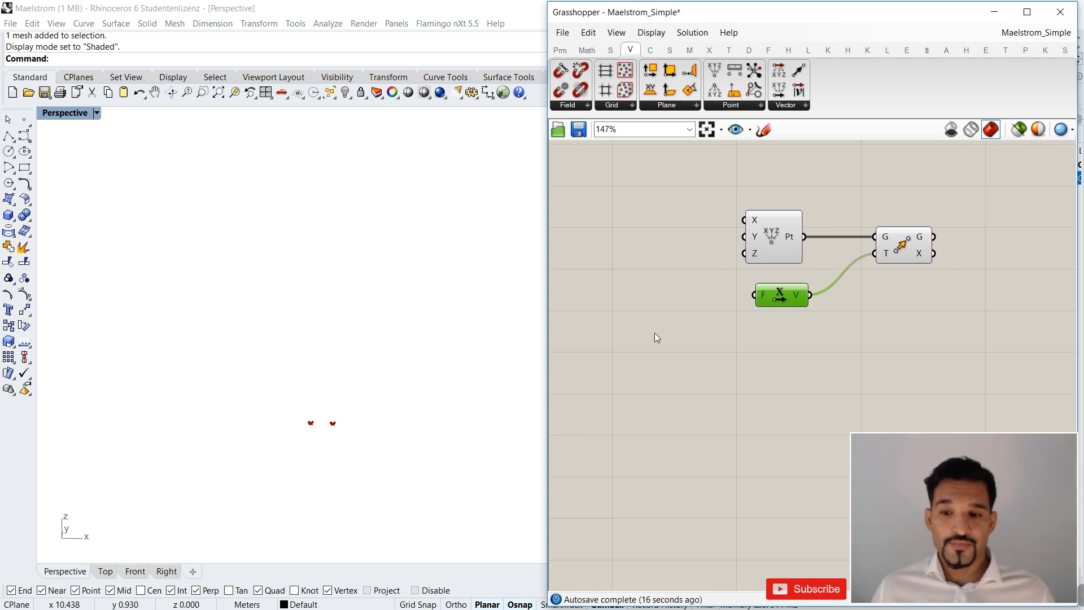
pyautogui.doubleClick(647, 334)
pyautogui.write('series')
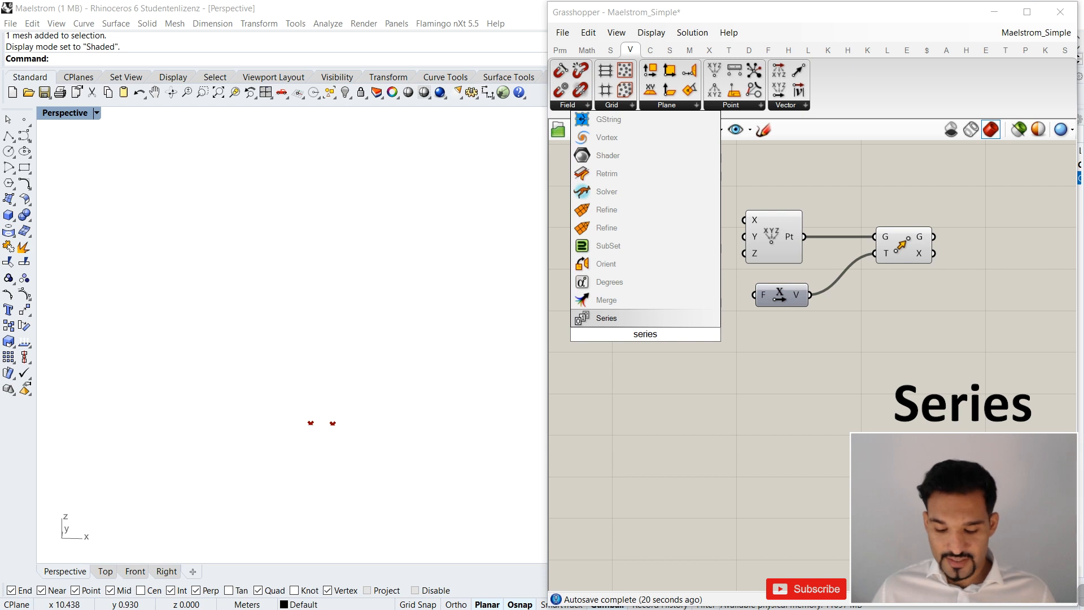
pyautogui.press('Return')
pyautogui.moveTo(646, 334); pyautogui.dragTo(685, 294)
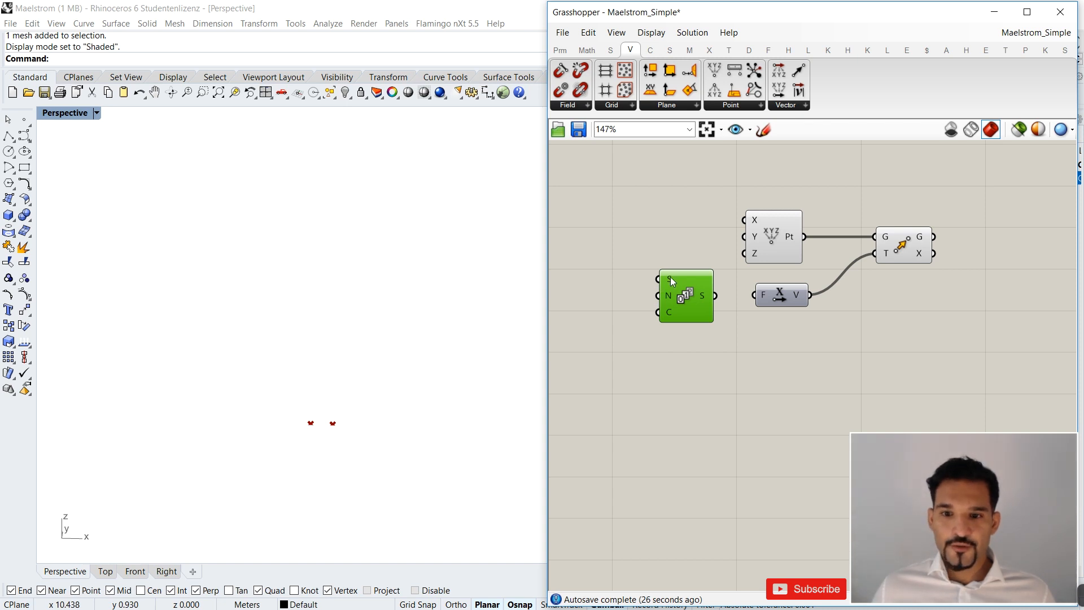
# Review the Series component's Start, Step and Count inputs and connect its Series output to the Unit X Factor input.
pyautogui.moveTo(670, 277)
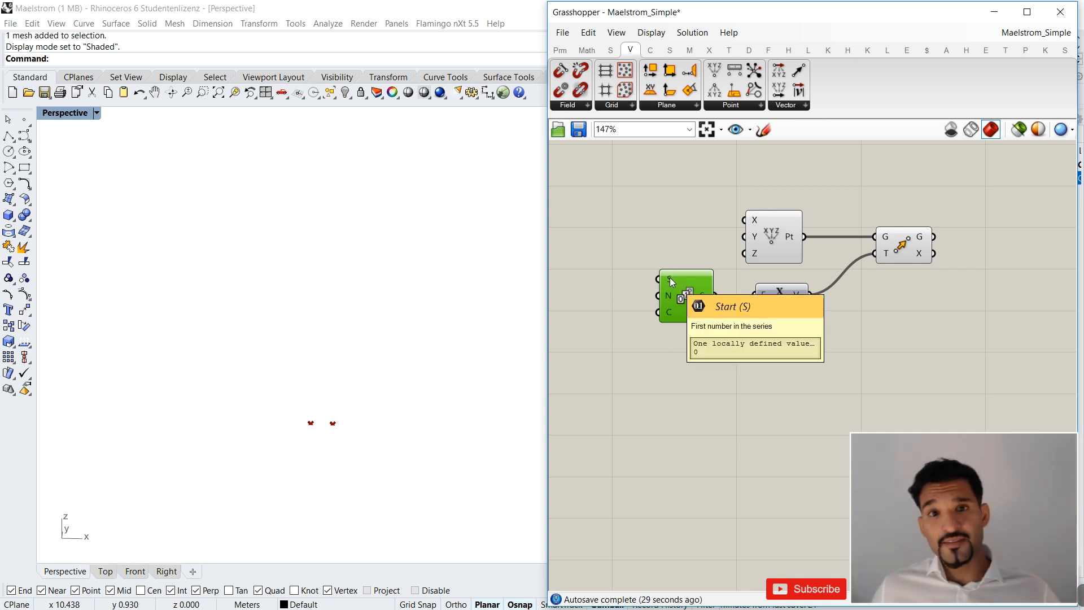
pyautogui.moveTo(671, 295)
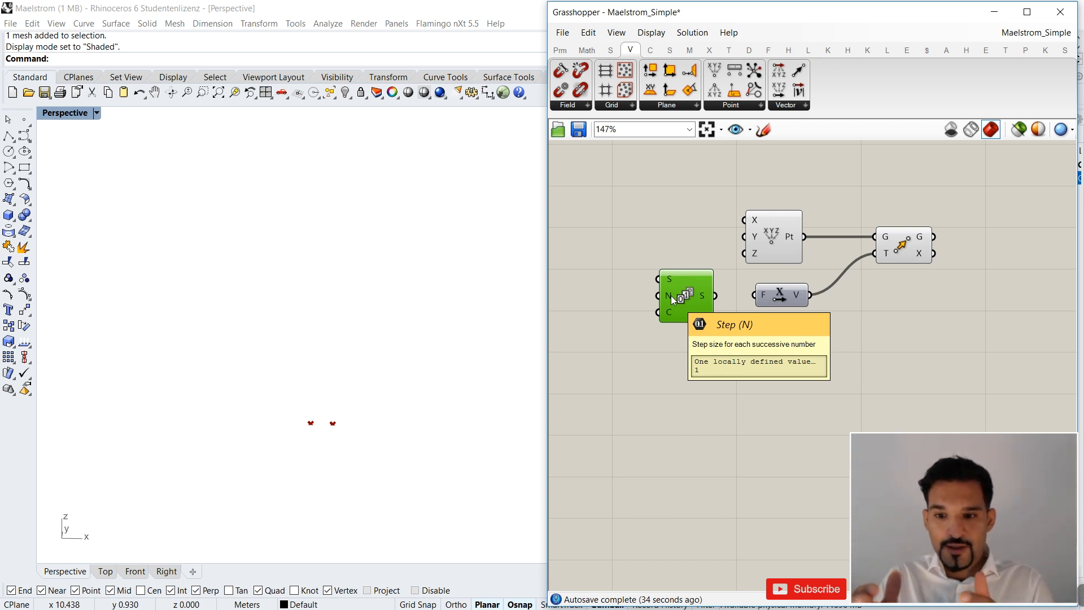
pyautogui.moveTo(670, 316)
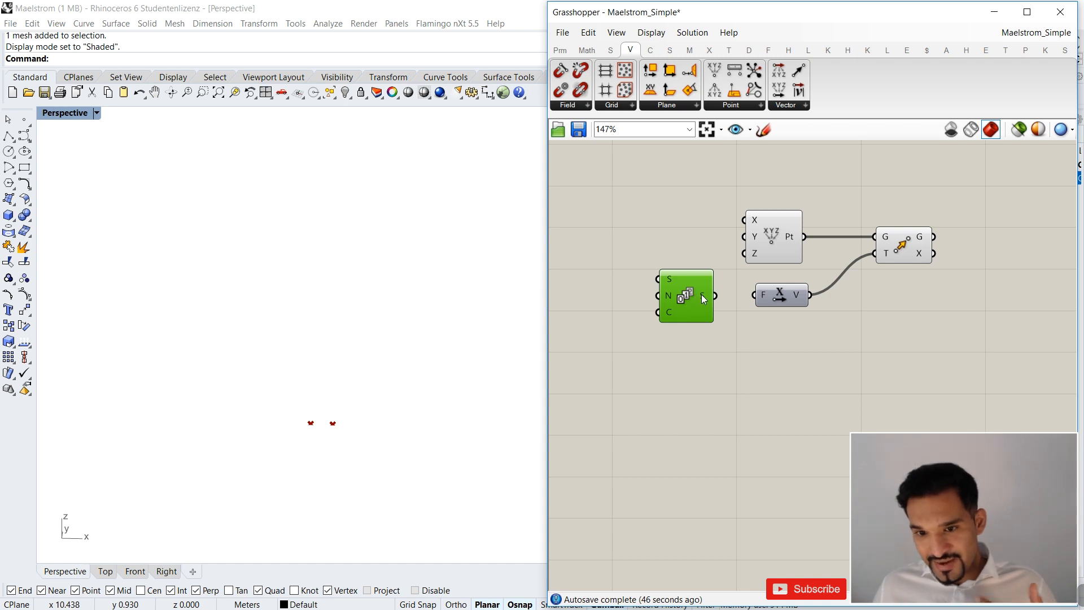
pyautogui.moveTo(704, 299)
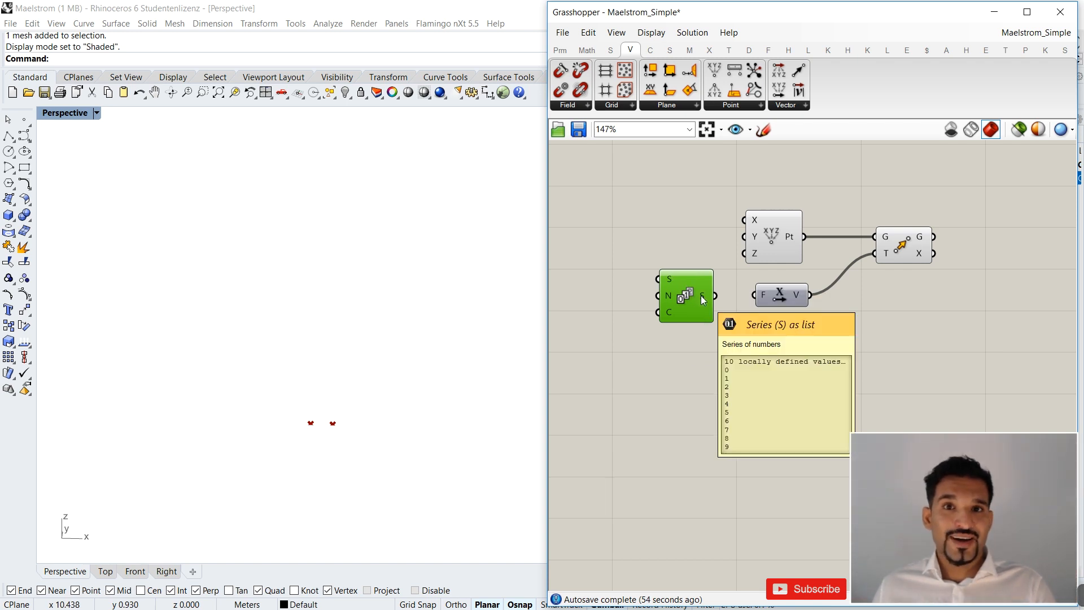
pyautogui.moveTo(715, 295); pyautogui.dragTo(760, 298)
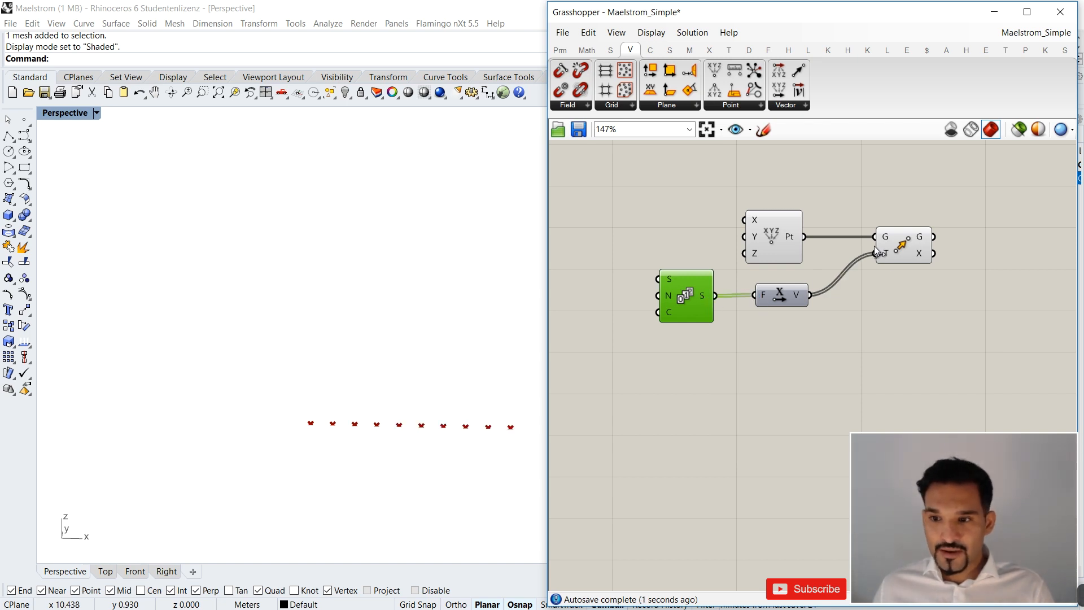
# Highlight the row of moved points through the Move component and place Series closer to Unit X.
pyautogui.click(906, 258)
pyautogui.scroll(-7, 254, 443)
pyautogui.moveTo(347, 434); pyautogui.dragTo(360, 448, button='right')
pyautogui.scroll(5, 360, 448)
pyautogui.scroll(-3, 833, 277)
pyautogui.moveTo(761, 295); pyautogui.dragTo(694, 300, button='right')
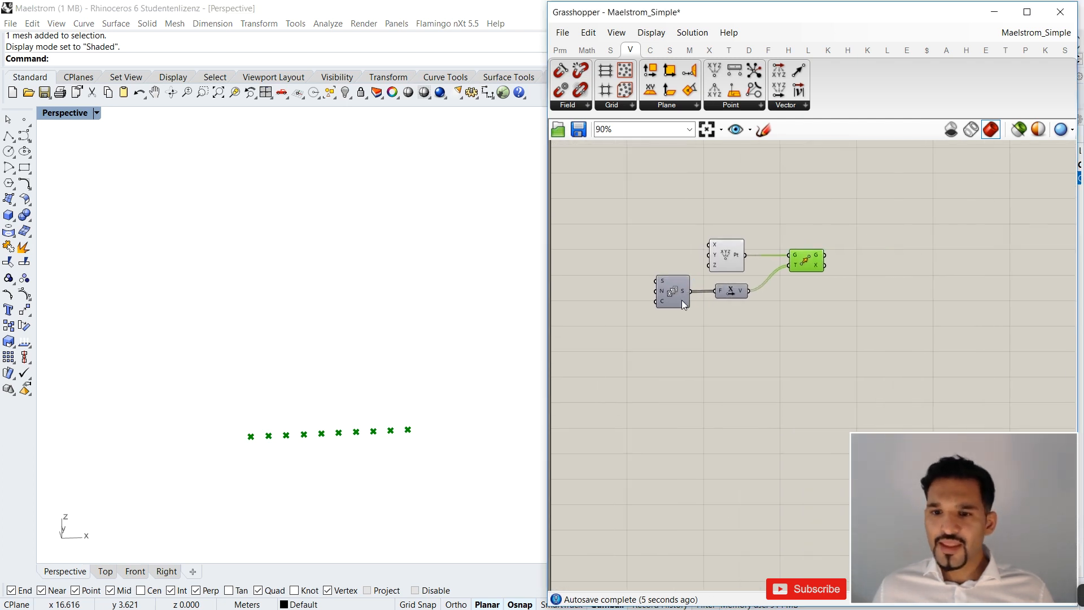
pyautogui.scroll(2, 692, 300)
pyautogui.click(680, 295)
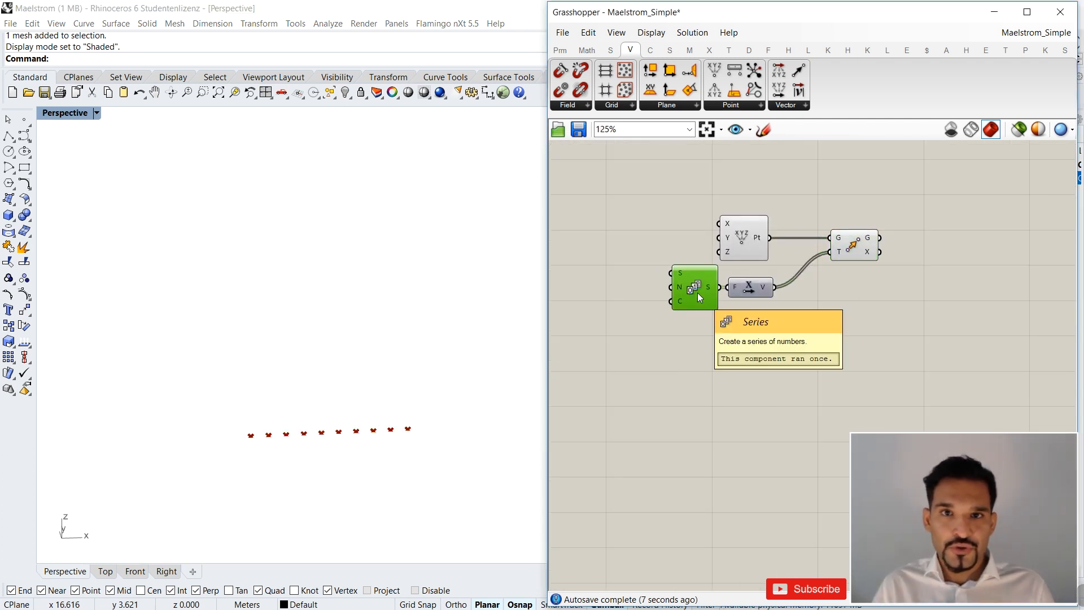
# Add an integer number slider ranging from 0 to 20 in front of the Series component.
pyautogui.scroll(-3, 636, 301)
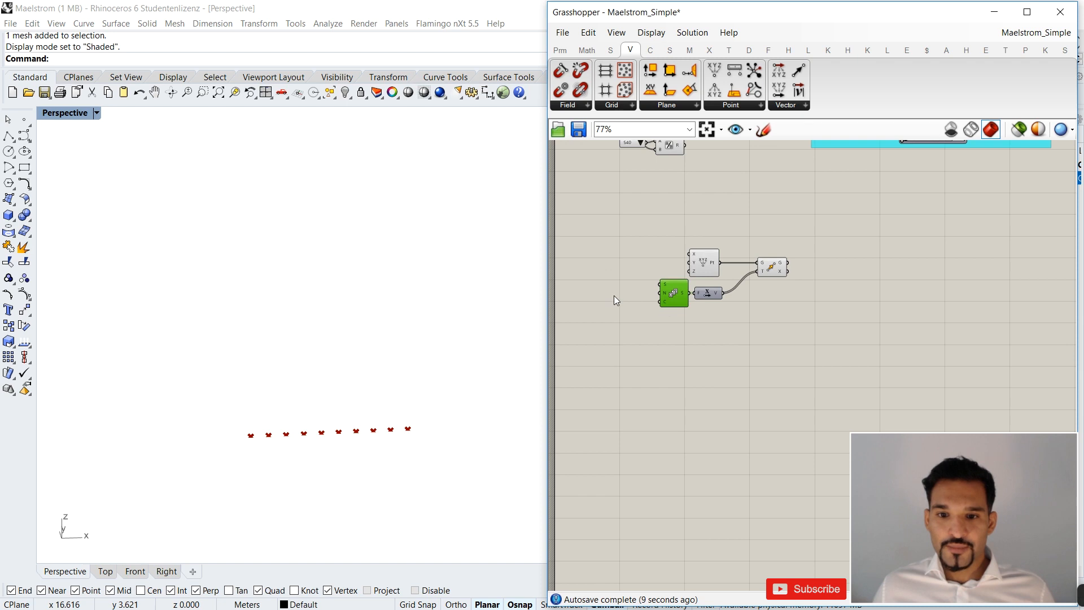
pyautogui.scroll(2, 605, 297)
pyautogui.moveTo(602, 296); pyautogui.dragTo(662, 301, button='right')
pyautogui.click(647, 300)
pyautogui.doubleClick(647, 303)
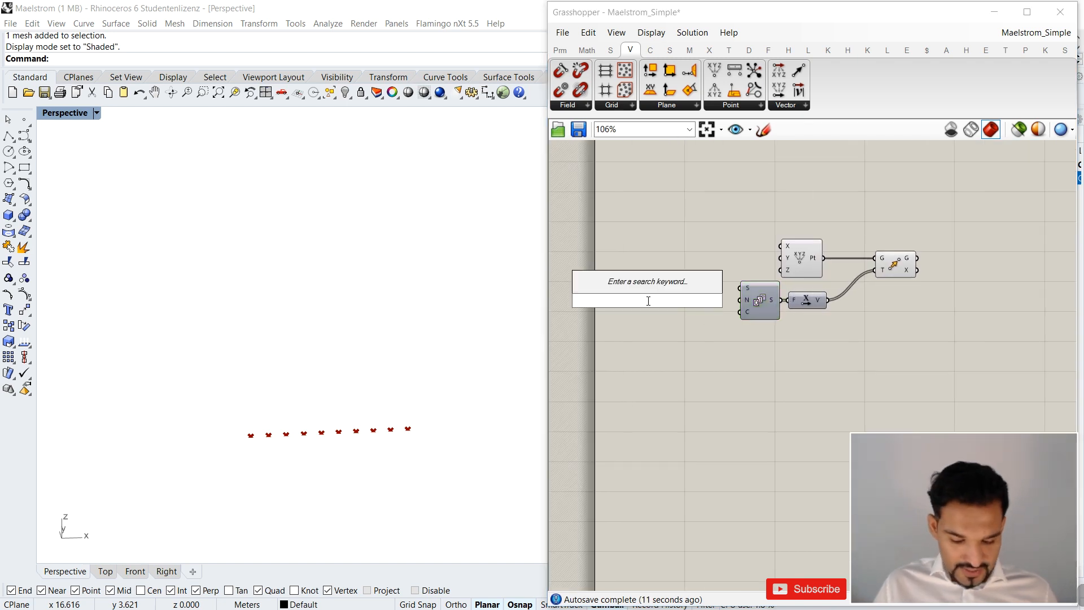
pyautogui.write('0<2')
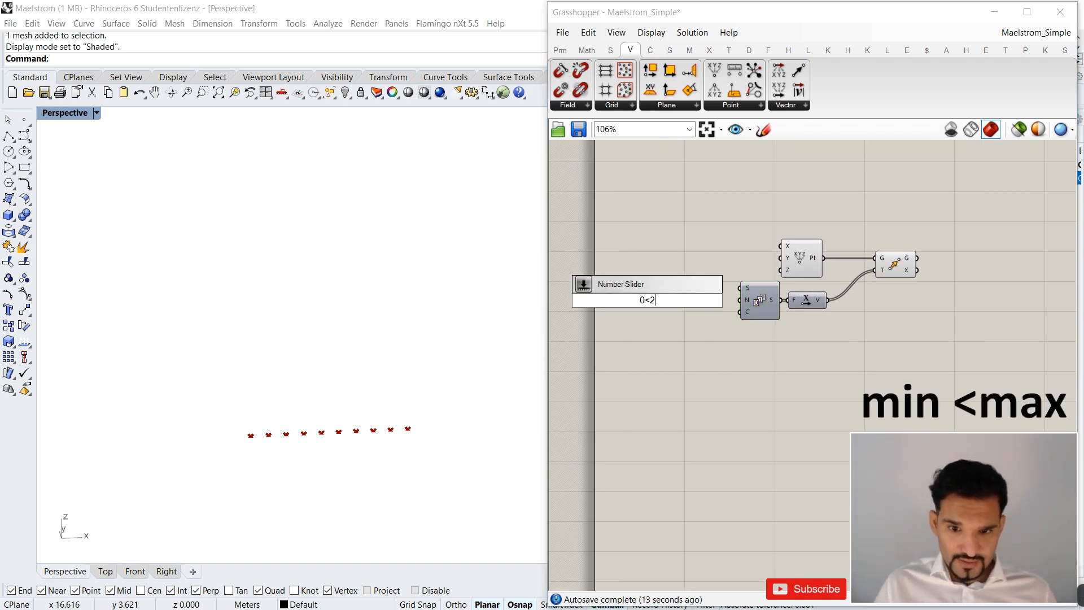
pyautogui.write('0')
pyautogui.press('Return')
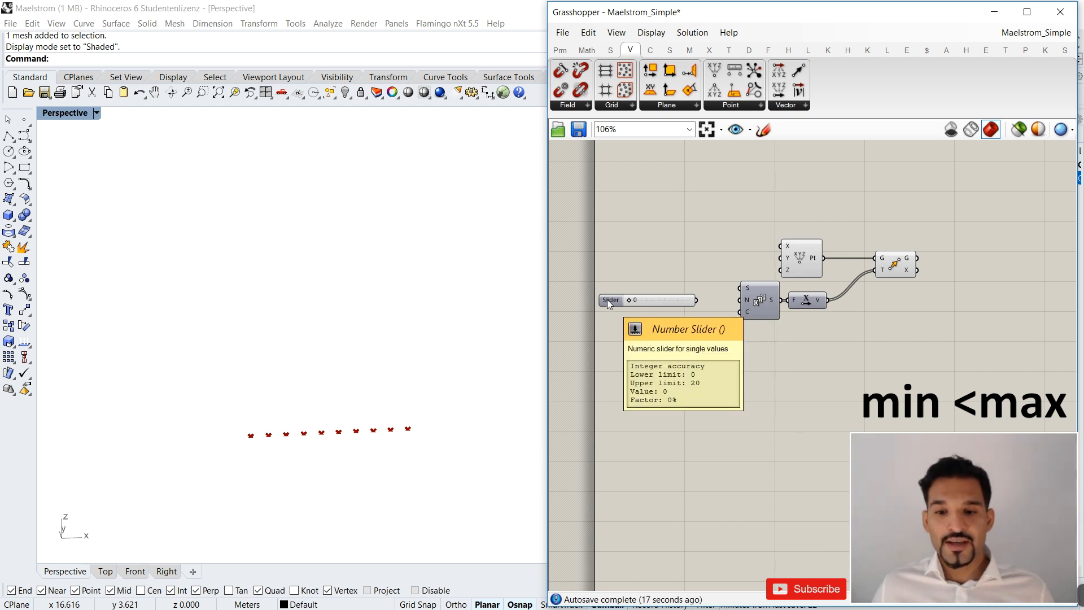
pyautogui.doubleClick(620, 273)
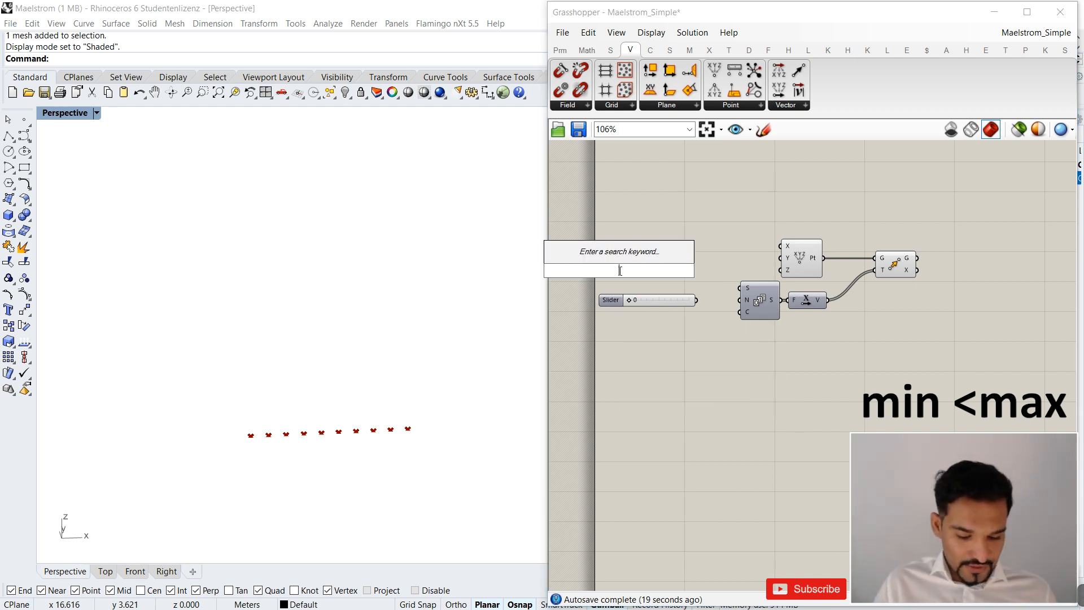
pyautogui.write('0<20')
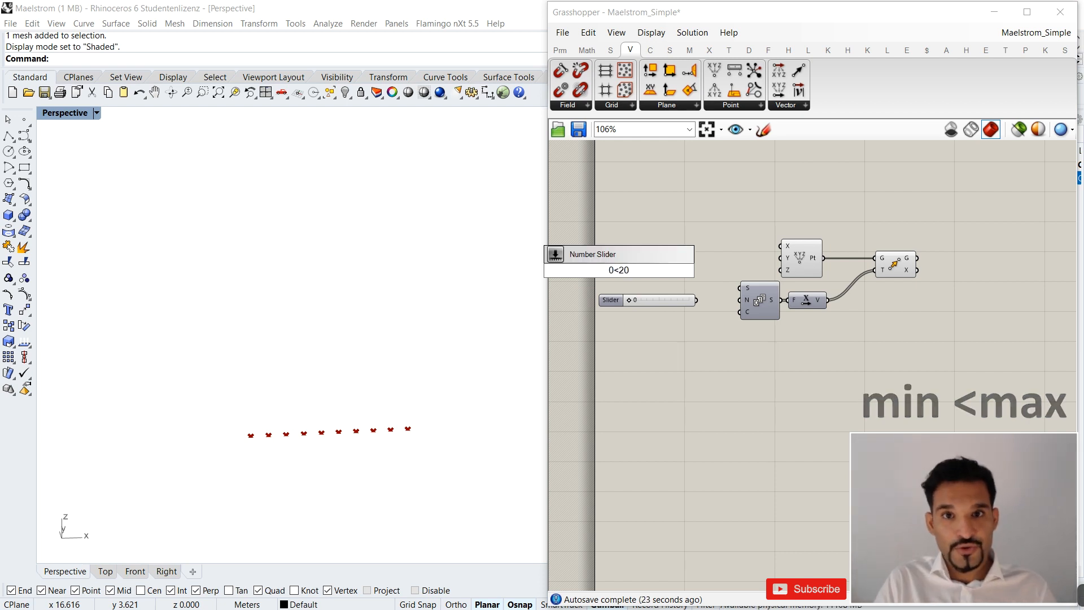
pyautogui.press('Return')
# Duplicate the number slider, connect the two sliders to the Series Step and Count inputs, and stack them neatly.
pyautogui.click(642, 303)
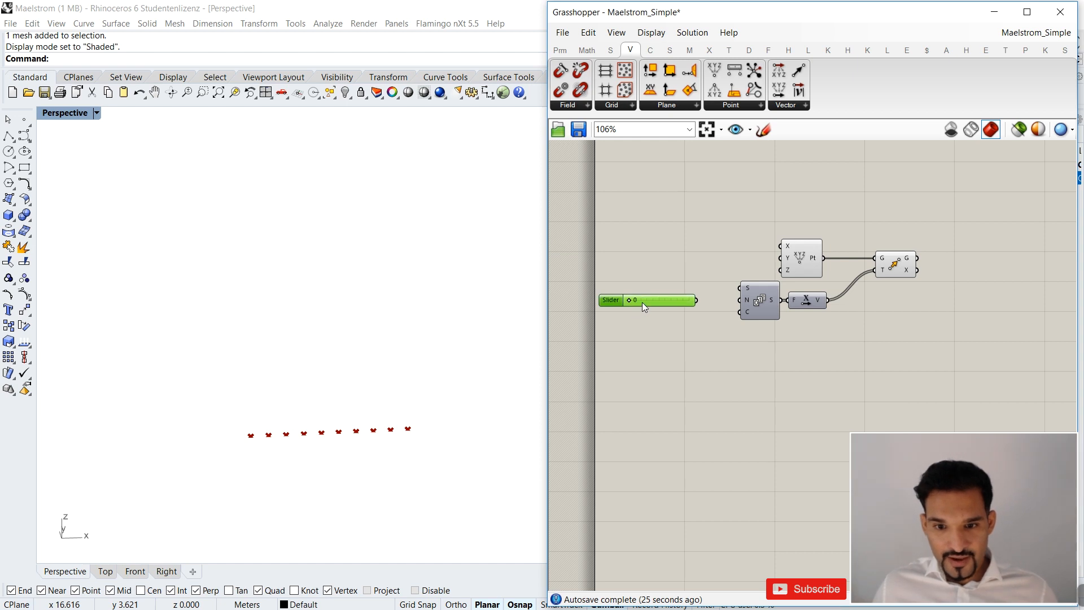
pyautogui.hotkey('ctrl', 'c')
pyautogui.hotkey('ctrl', 'v')
pyautogui.moveTo(665, 309); pyautogui.dragTo(740, 312)
pyautogui.moveTo(681, 338); pyautogui.dragTo(643, 305)
pyautogui.click(658, 285)
pyautogui.scroll(2, 653, 350)
pyautogui.click(653, 350)
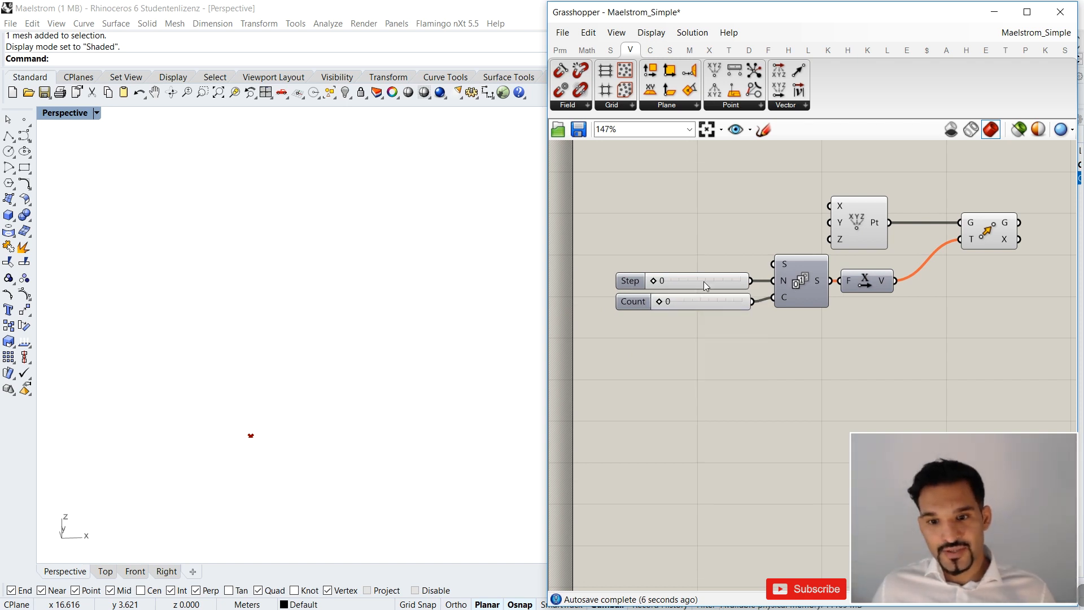
# Set the Step slider to 1 and the Count slider to 19, and view the resulting row of points.
pyautogui.moveTo(656, 282); pyautogui.dragTo(662, 285)
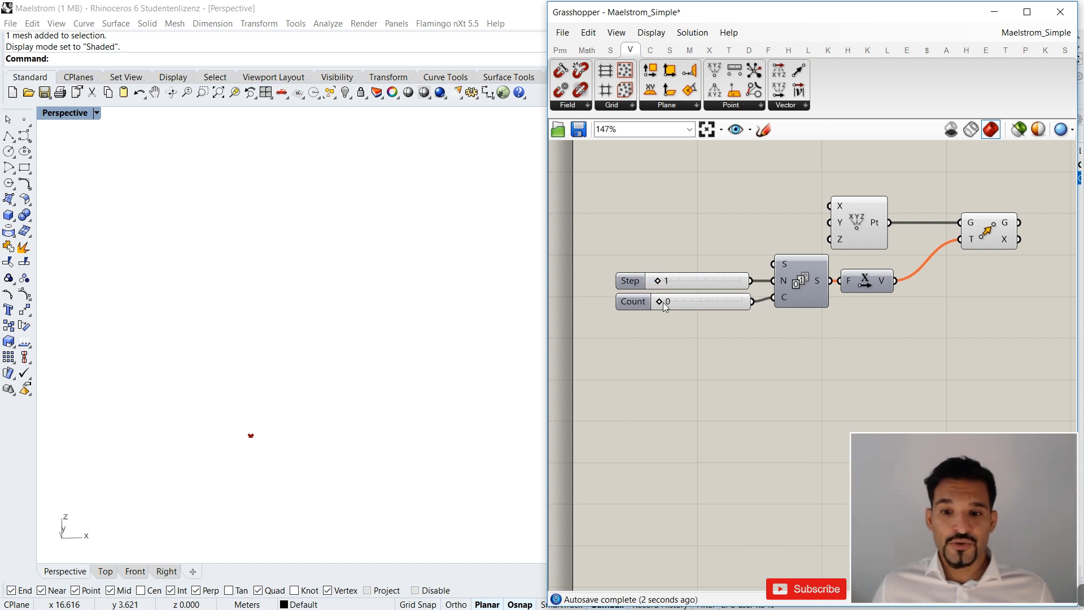
pyautogui.moveTo(659, 303); pyautogui.dragTo(737, 307)
pyautogui.moveTo(717, 316); pyautogui.dragTo(699, 315, button='right')
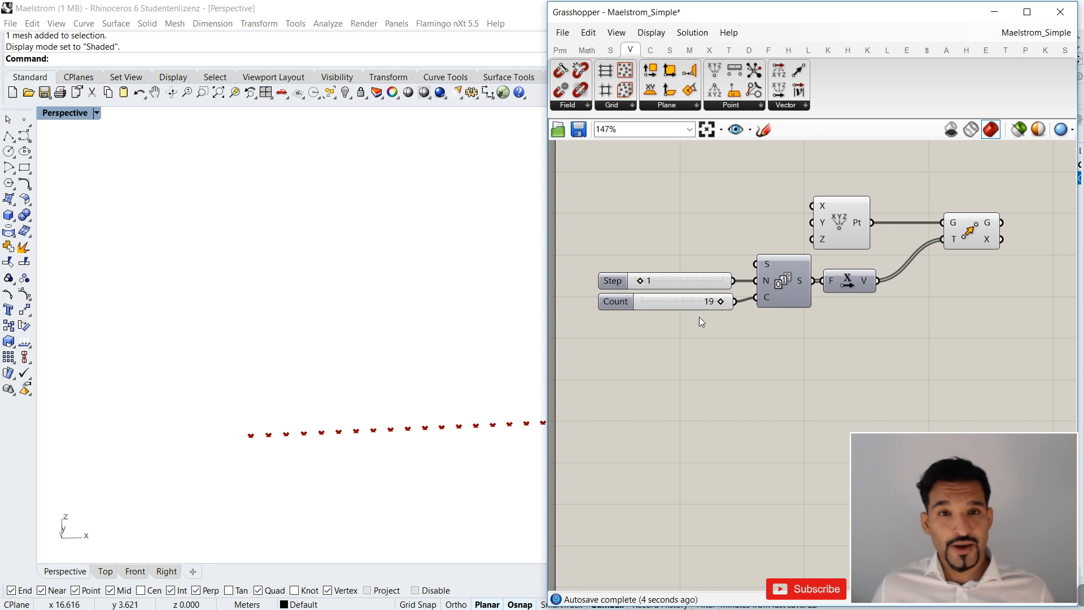
pyautogui.scroll(-3, 734, 311)
pyautogui.moveTo(790, 312); pyautogui.dragTo(748, 313, button='right')
pyautogui.scroll(-5, 751, 313)
pyautogui.scroll(-7, 404, 330)
pyautogui.moveTo(403, 330); pyautogui.dragTo(358, 382, button='right')
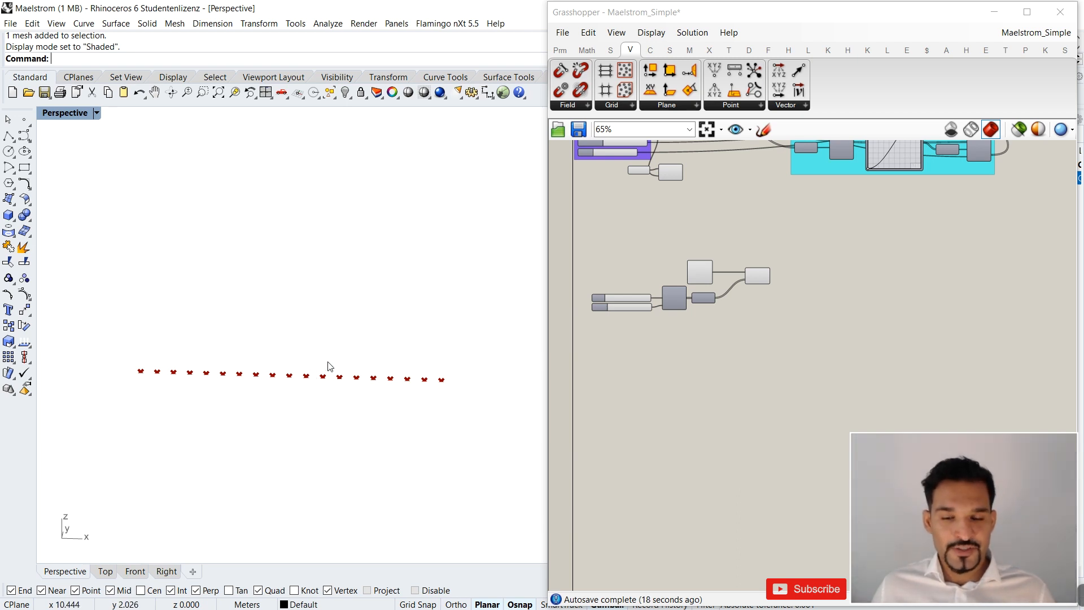
# Nudge Construct Point and place the Move component closer to it.
pyautogui.scroll(2, 734, 285)
pyautogui.scroll(2, 643, 277)
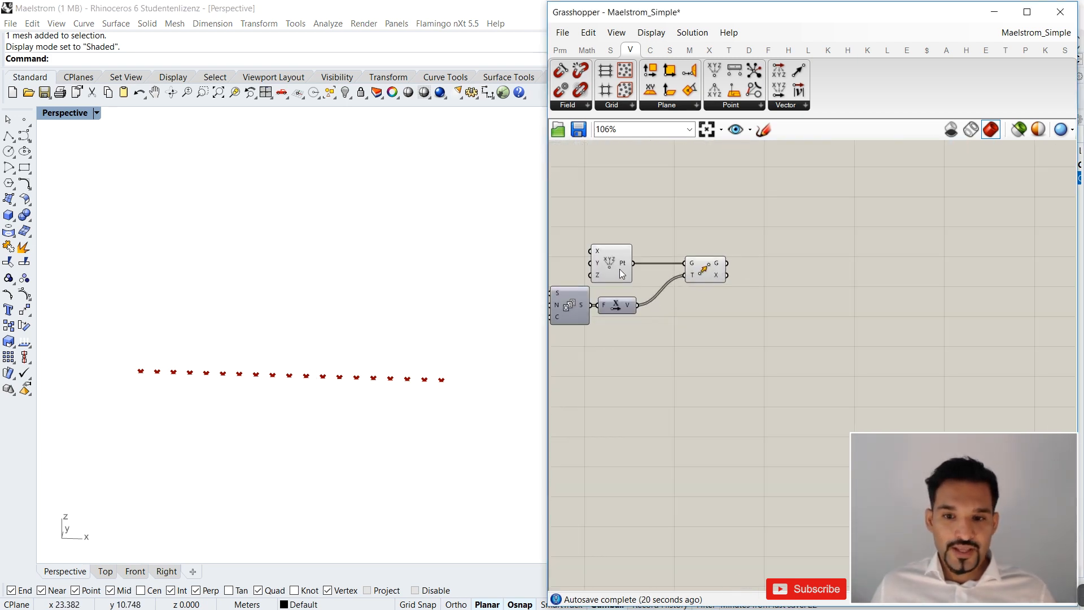
pyautogui.click(618, 268)
pyautogui.click(679, 273)
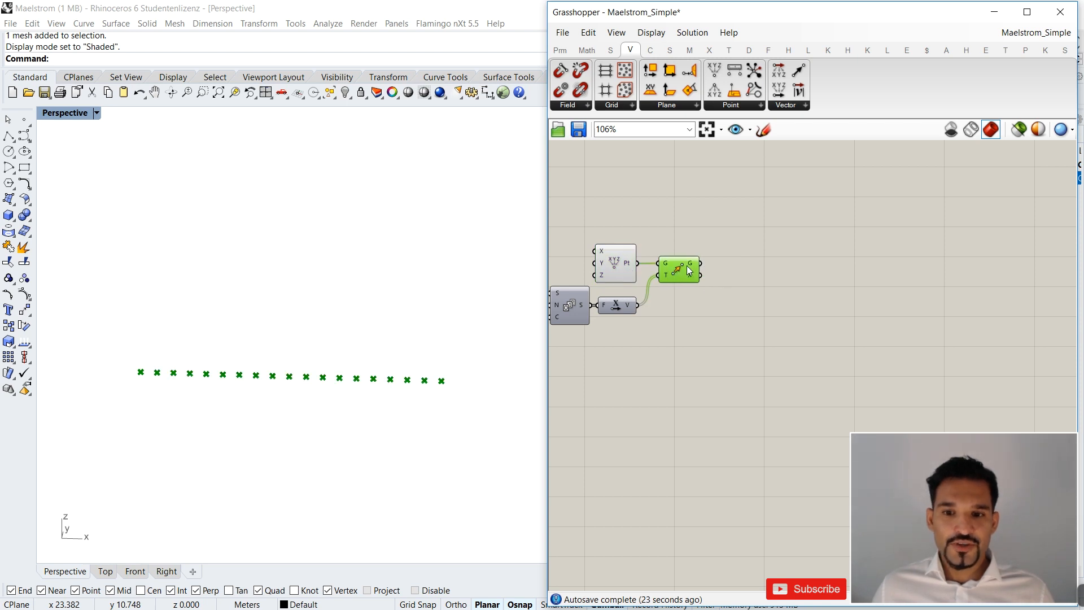
# Add a Nurbs Curve component beside Move and connect Move's Geometry output to its Vertices input.
pyautogui.doubleClick(737, 276)
pyautogui.write('nur')
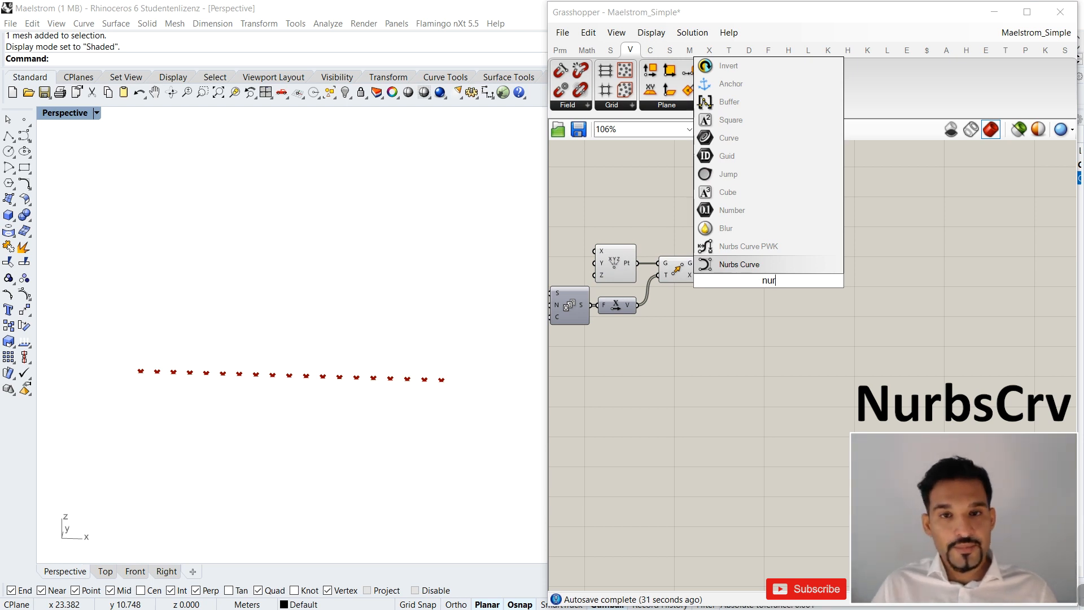
pyautogui.press('Return')
pyautogui.moveTo(701, 263); pyautogui.dragTo(757, 268)
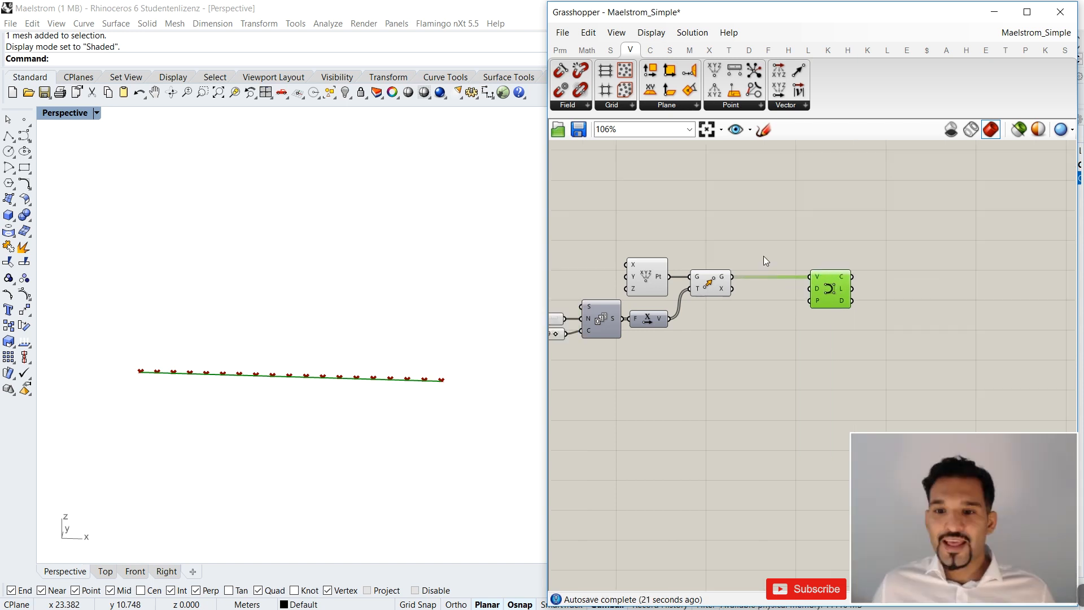
# Turn off the preview of Construct Point and Move, and place Nurbs Curve closer to Move.
pyautogui.moveTo(765, 258); pyautogui.dragTo(660, 286)
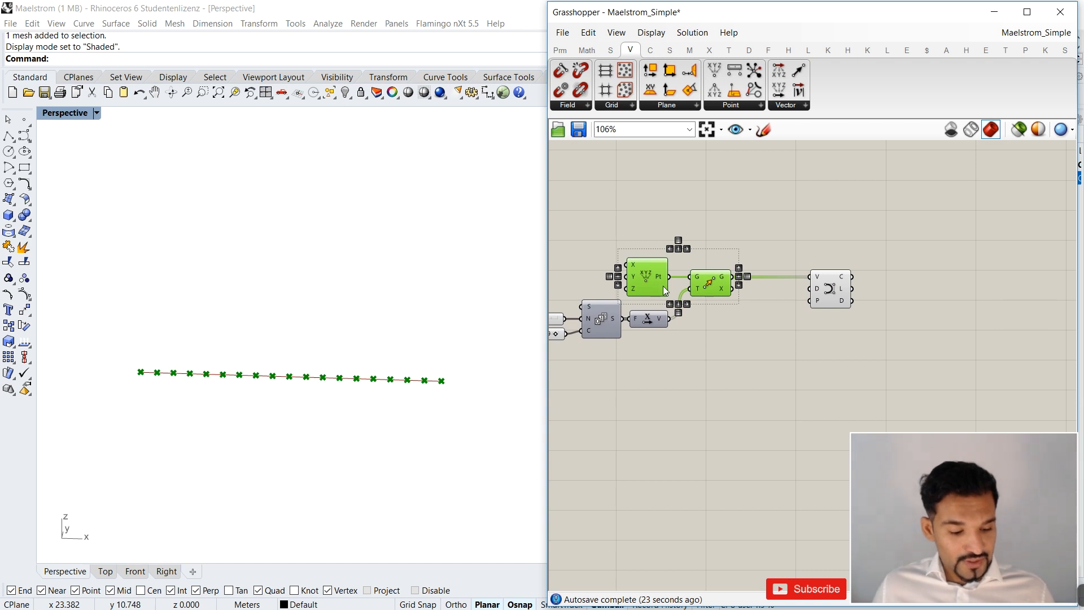
pyautogui.hotkey('ctrl', 'q')
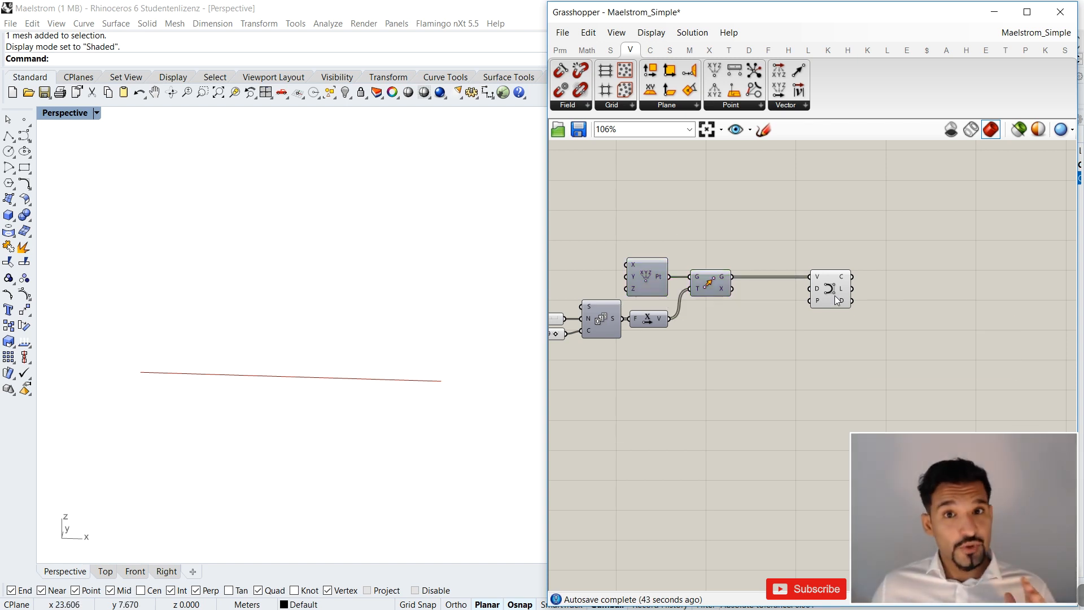
pyautogui.moveTo(834, 293); pyautogui.dragTo(807, 293)
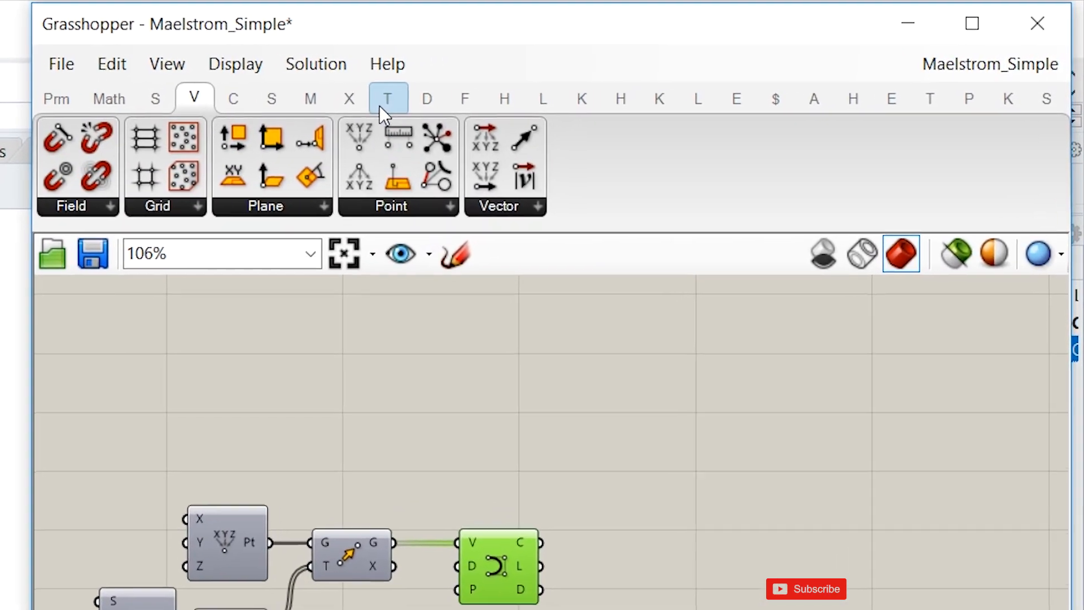
# Add a Maelstrom component from the Transform Morph group on the empty canvas beyond Nurbs Curve.
pyautogui.click(380, 107)
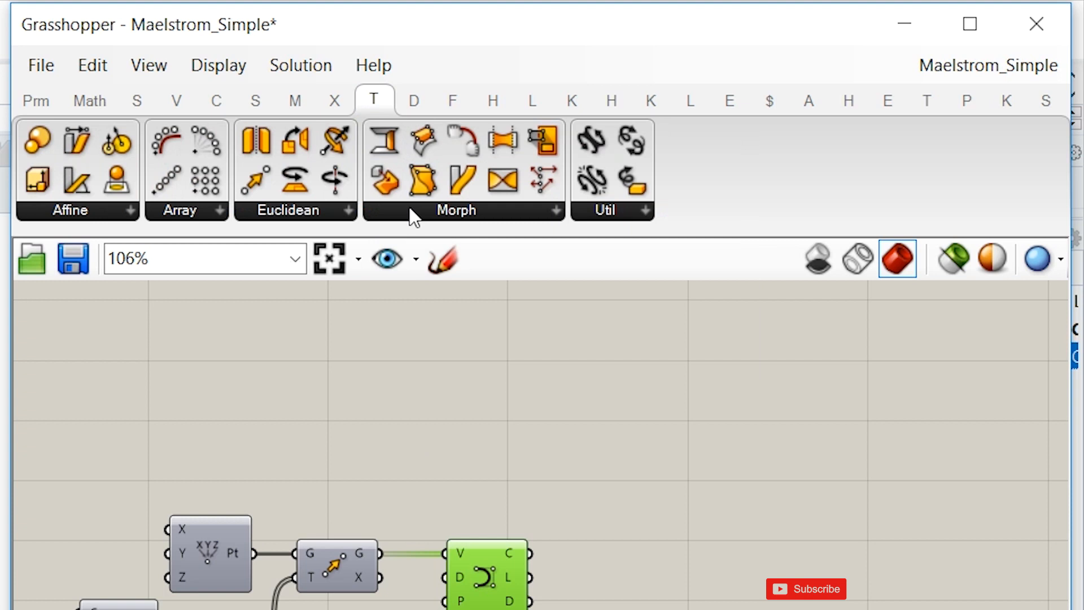
pyautogui.click(409, 205)
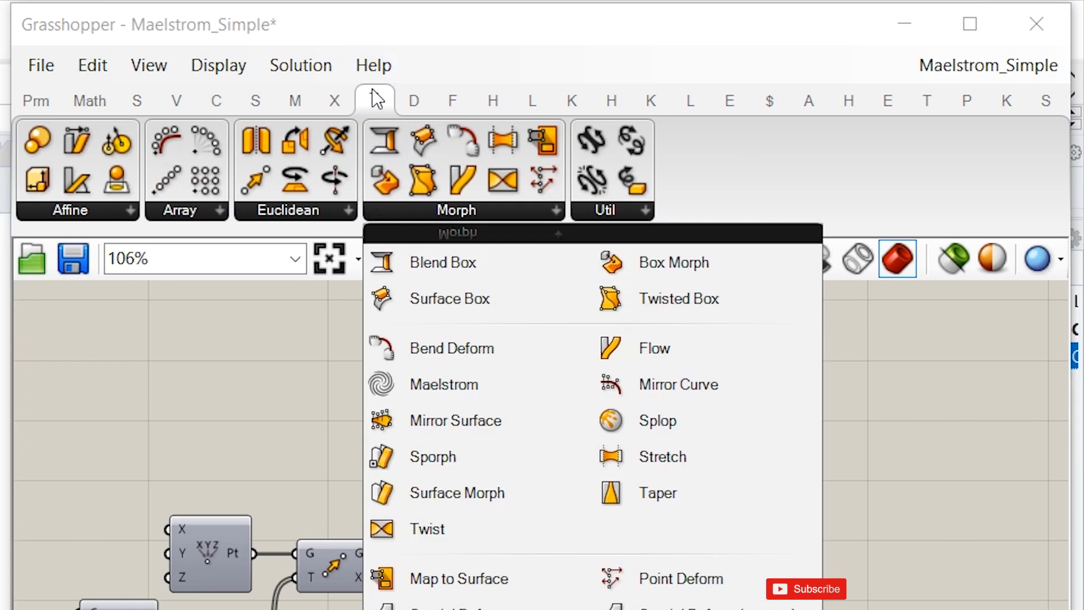
pyautogui.moveTo(373, 96)
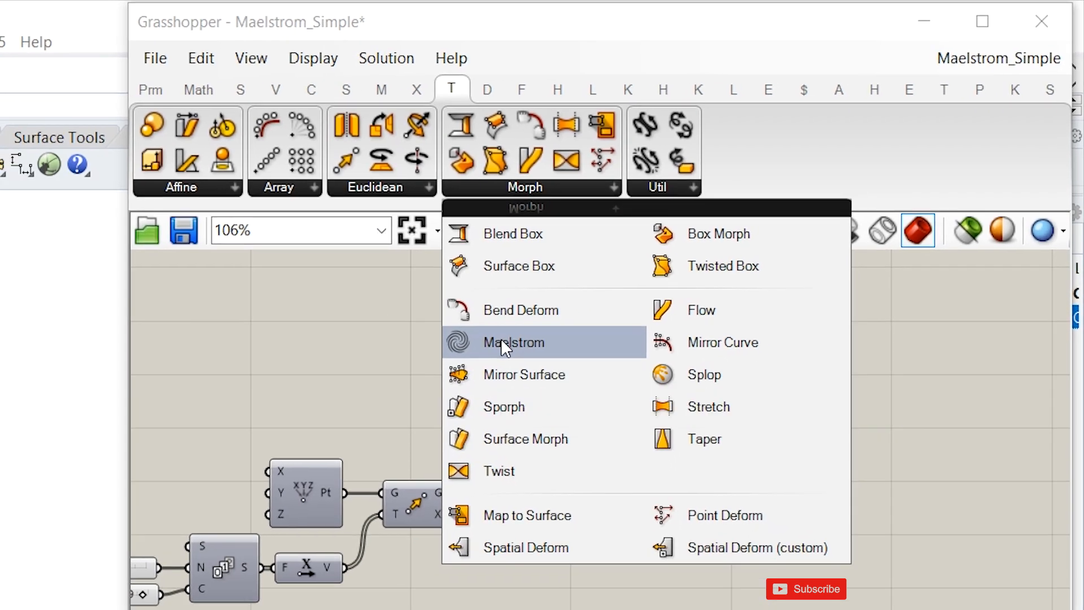
pyautogui.click(429, 381)
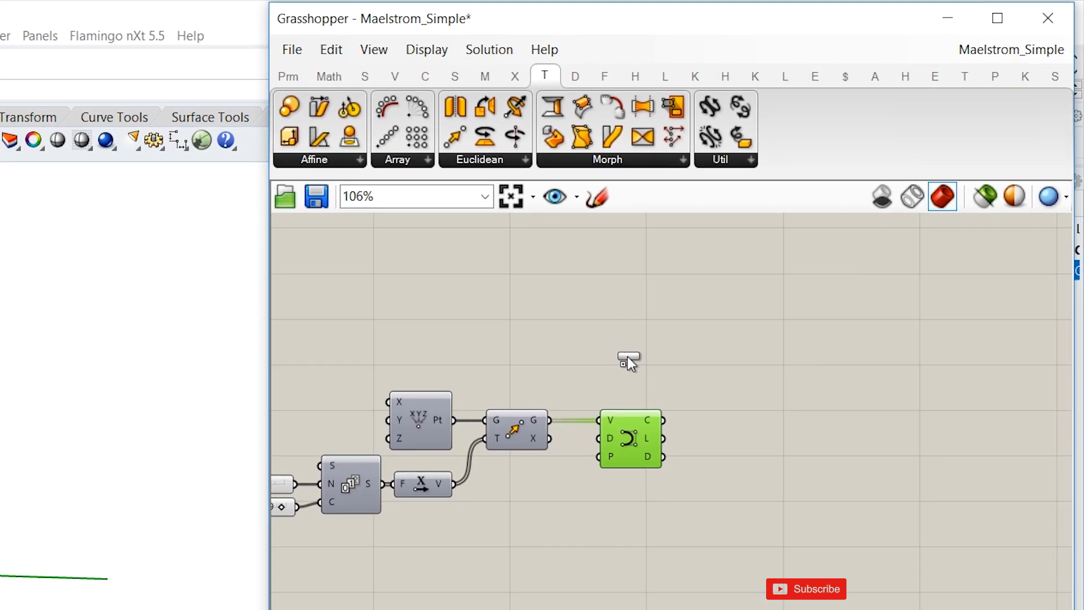
pyautogui.click(884, 323)
pyautogui.moveTo(826, 306); pyautogui.dragTo(717, 253, button='right')
pyautogui.click(693, 281)
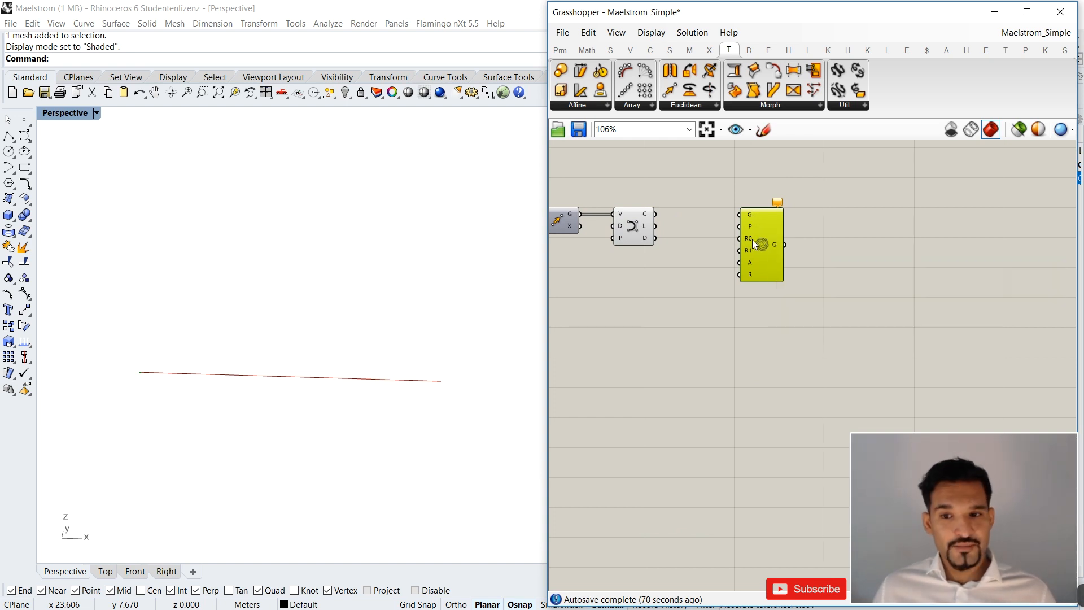
# Check the Maelstrom component's warning and inspect the Curve output of Nurbs Curve.
pyautogui.click(778, 202)
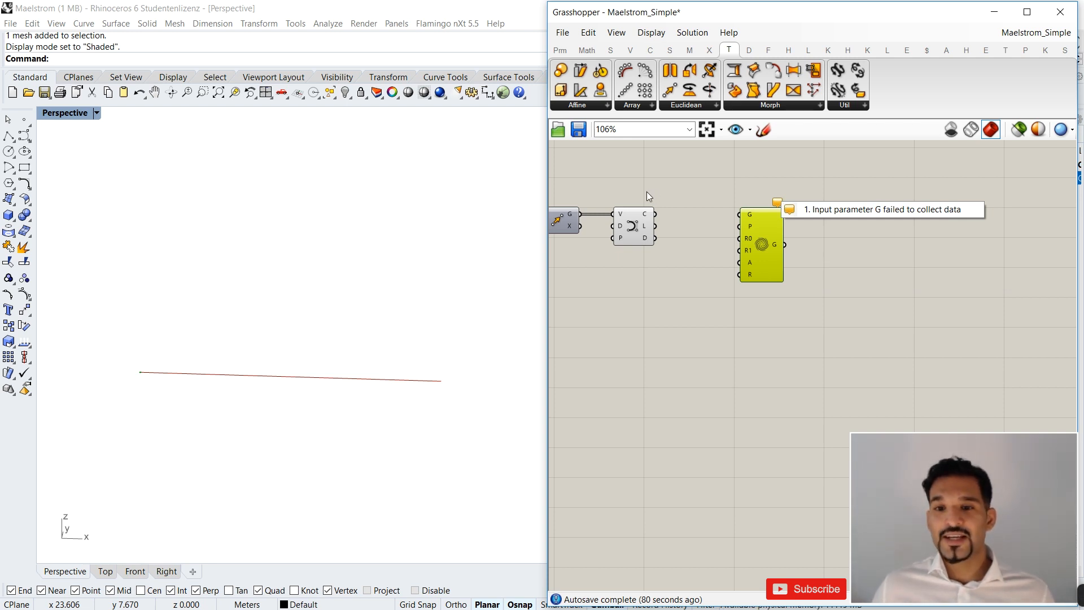
pyautogui.click(633, 228)
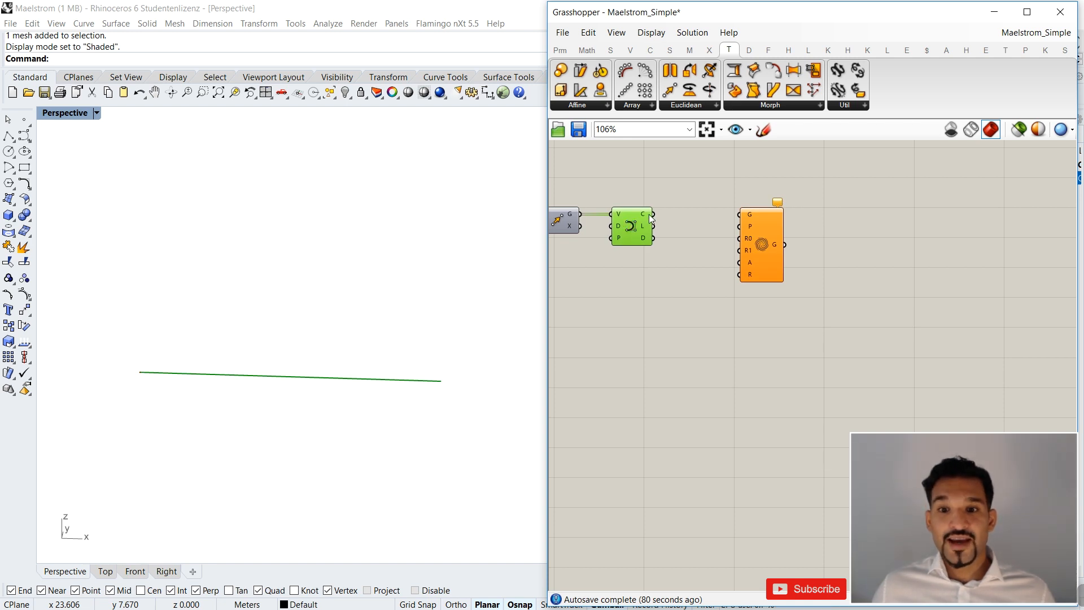
pyautogui.moveTo(649, 213)
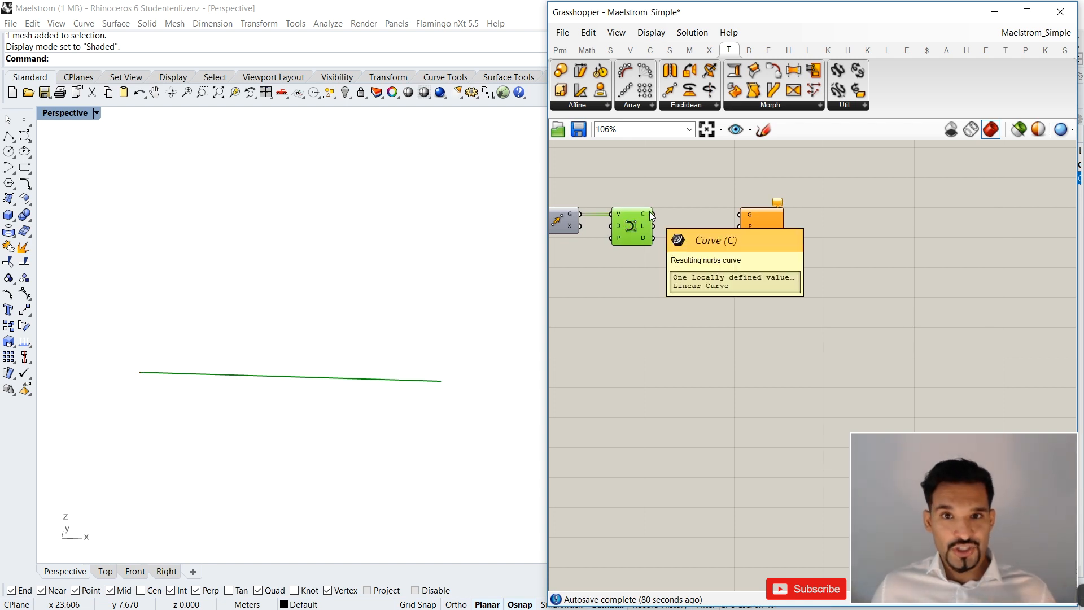
# Read the Maelstrom component's help on its input and output parameters, and close it.
pyautogui.moveTo(760, 245); pyautogui.dragTo(777, 248)
pyautogui.moveTo(777, 249)
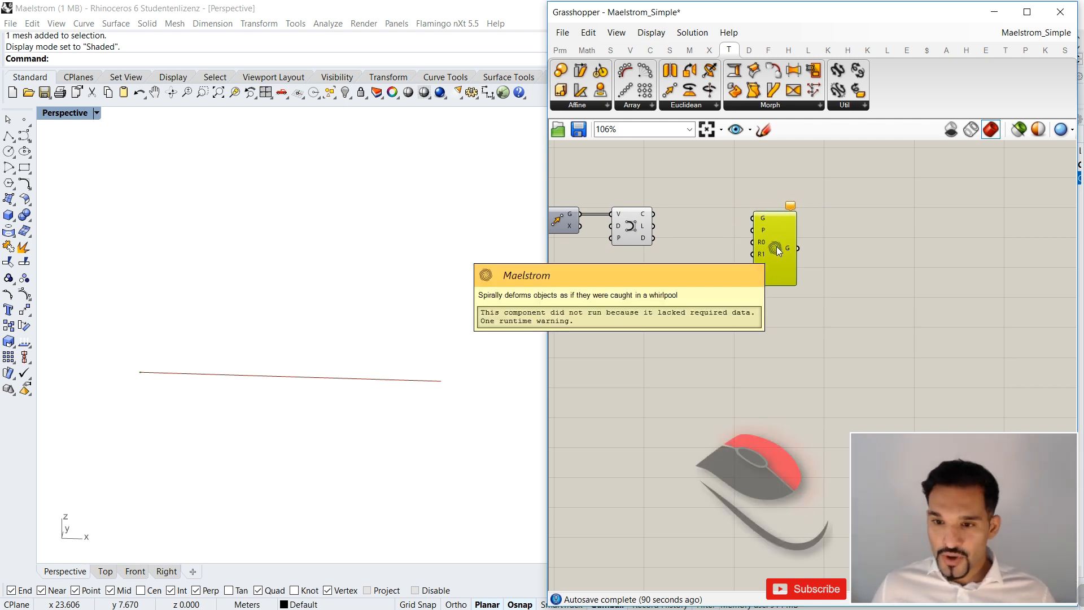
pyautogui.rightClick(777, 247)
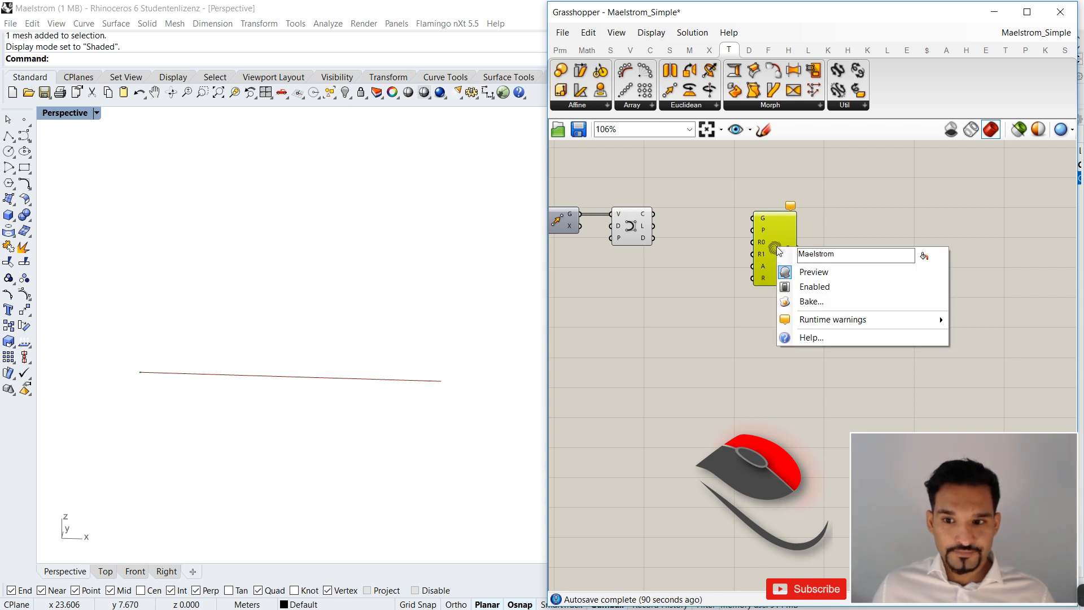
pyautogui.scroll(4, 778, 247)
pyautogui.rightClick(744, 251)
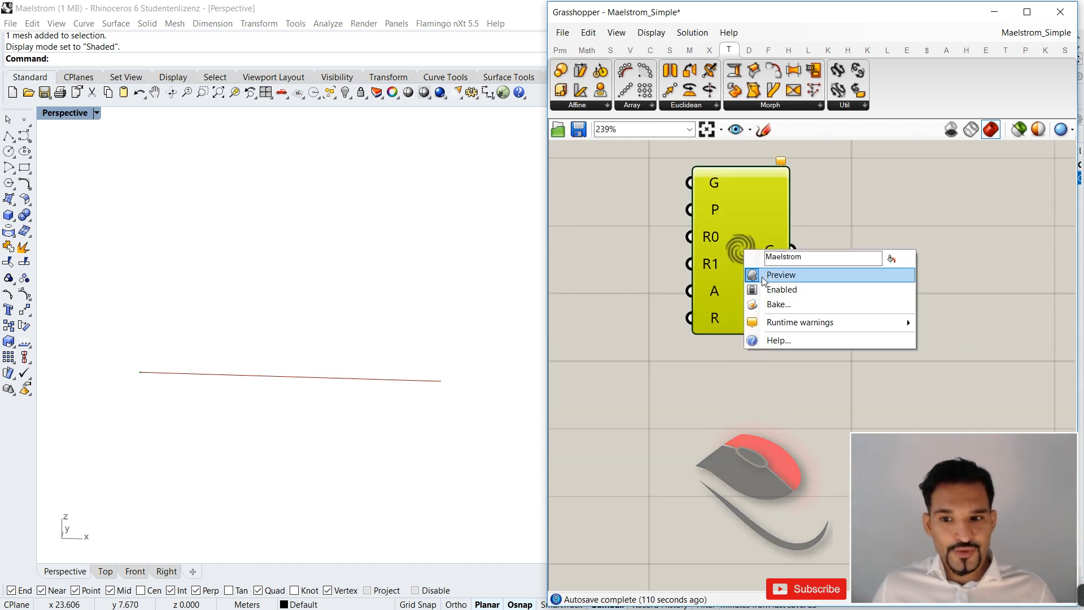
pyautogui.click(782, 341)
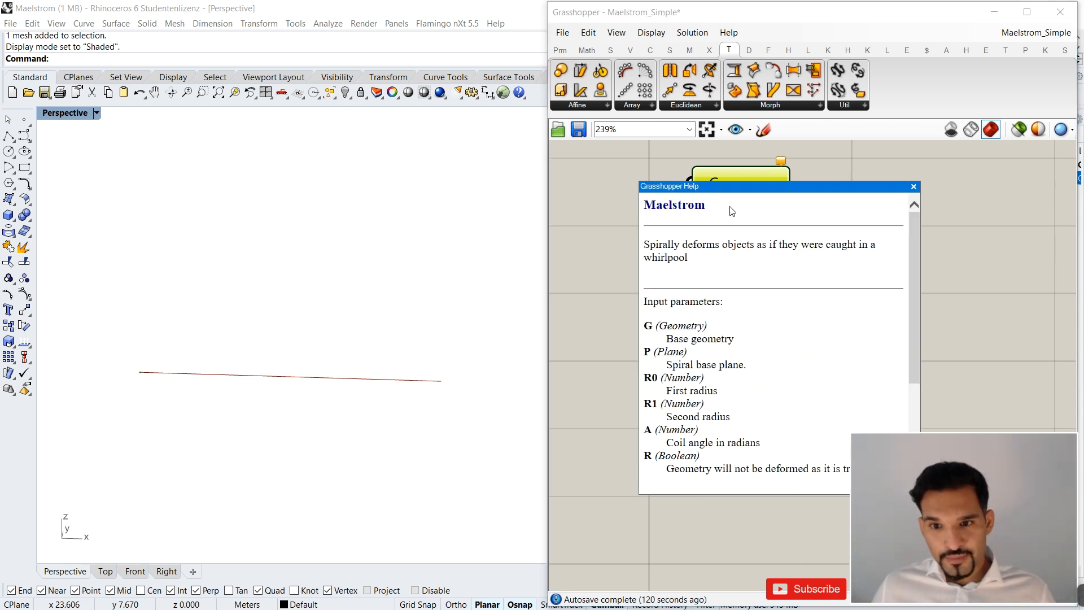
pyautogui.moveTo(737, 193); pyautogui.dragTo(387, 141)
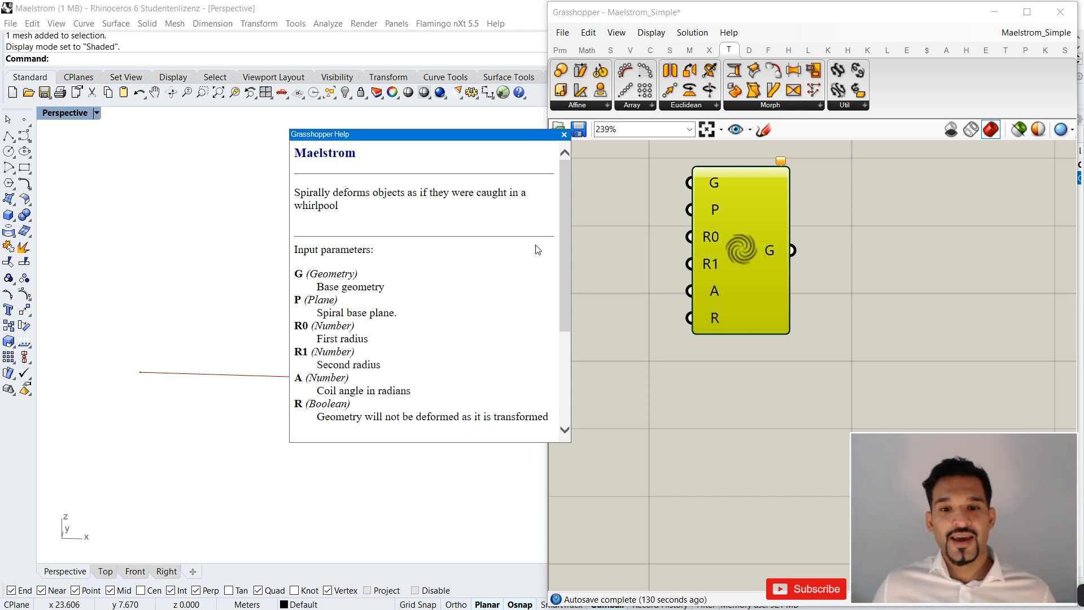
pyautogui.moveTo(565, 212); pyautogui.dragTo(560, 241)
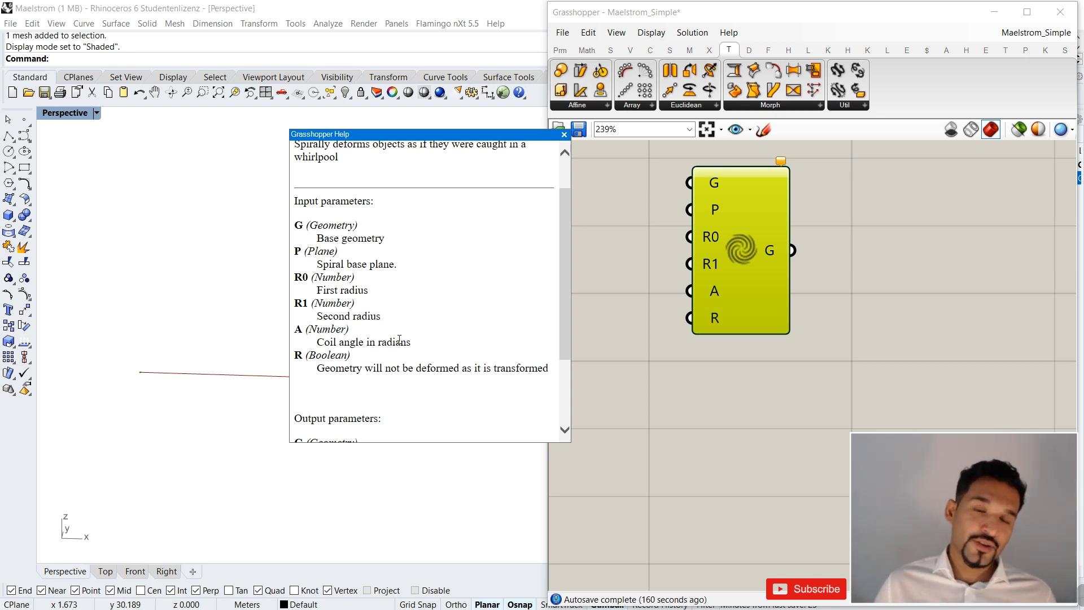
pyautogui.moveTo(564, 281); pyautogui.dragTo(562, 329)
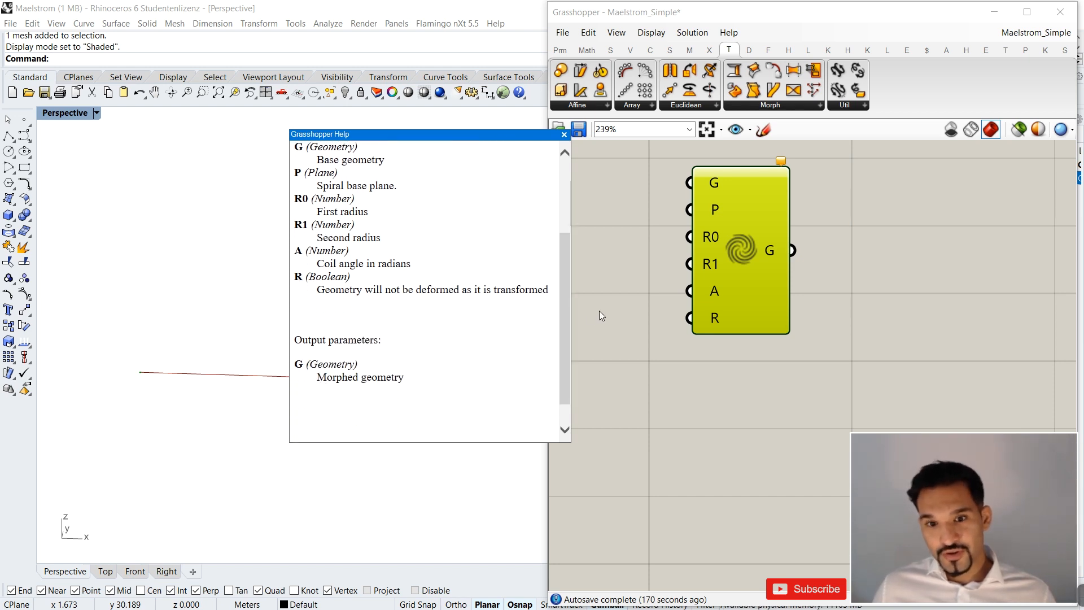
pyautogui.click(564, 135)
# Connect the Curve output of Nurbs Curve to Maelstrom's Geometry input and view the deformed curve from above in the Rhino viewport.
pyautogui.scroll(-3, 710, 286)
pyautogui.moveTo(710, 286); pyautogui.dragTo(822, 279)
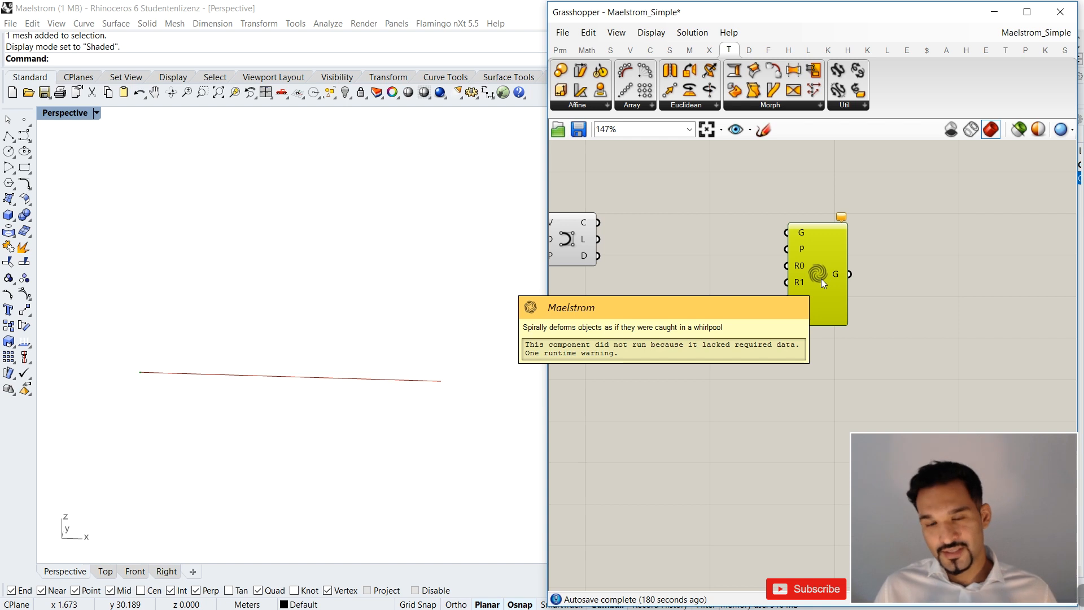
pyautogui.scroll(-2, 745, 230)
pyautogui.scroll(1, 757, 234)
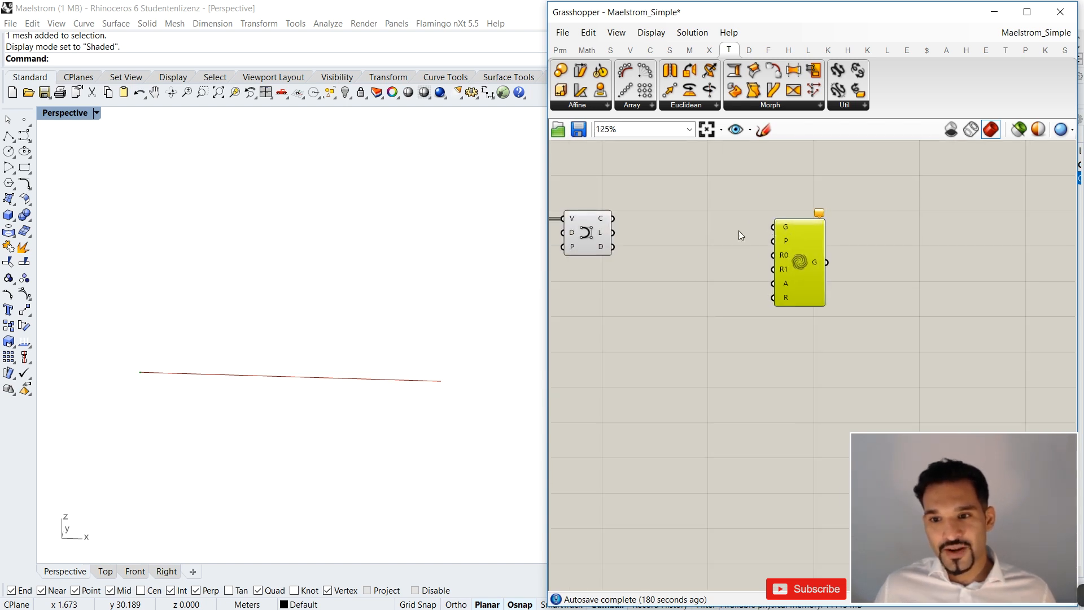
pyautogui.moveTo(608, 217); pyautogui.dragTo(712, 249)
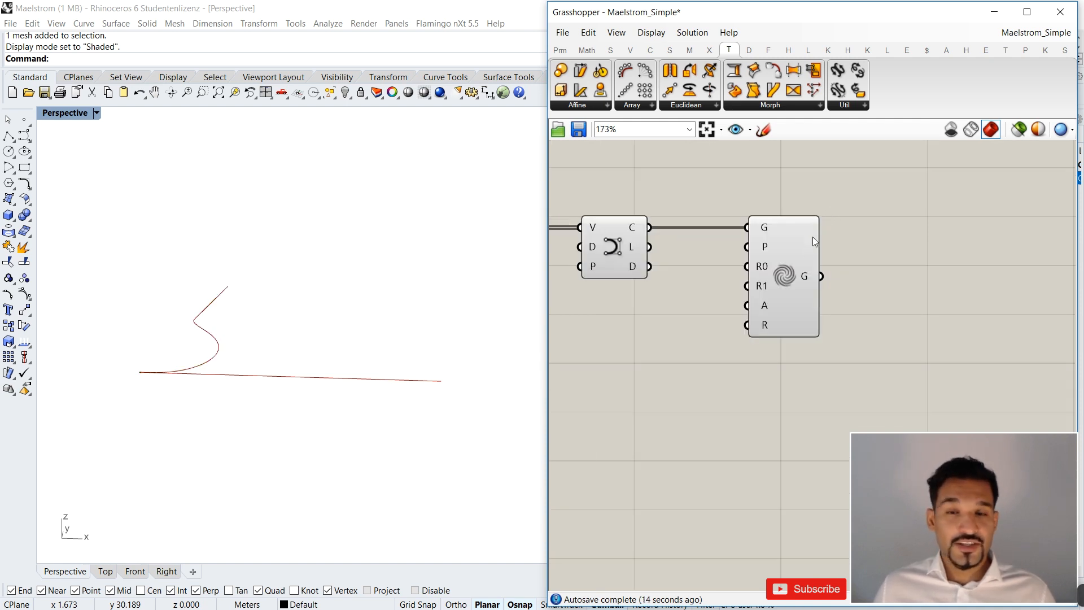
pyautogui.moveTo(799, 251); pyautogui.dragTo(789, 251)
pyautogui.click(880, 254)
pyautogui.moveTo(128, 273); pyautogui.dragTo(185, 397, button='right')
pyautogui.scroll(5, 204, 318)
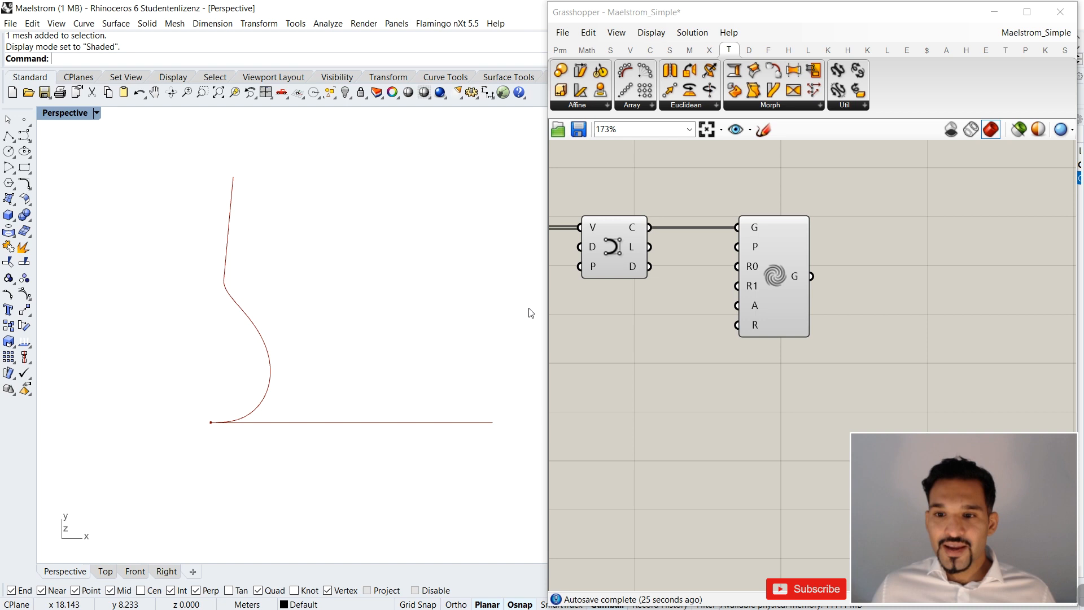
# Add a Construct Point component below Nurbs Curve to supply the spiral base plane.
pyautogui.moveTo(751, 250)
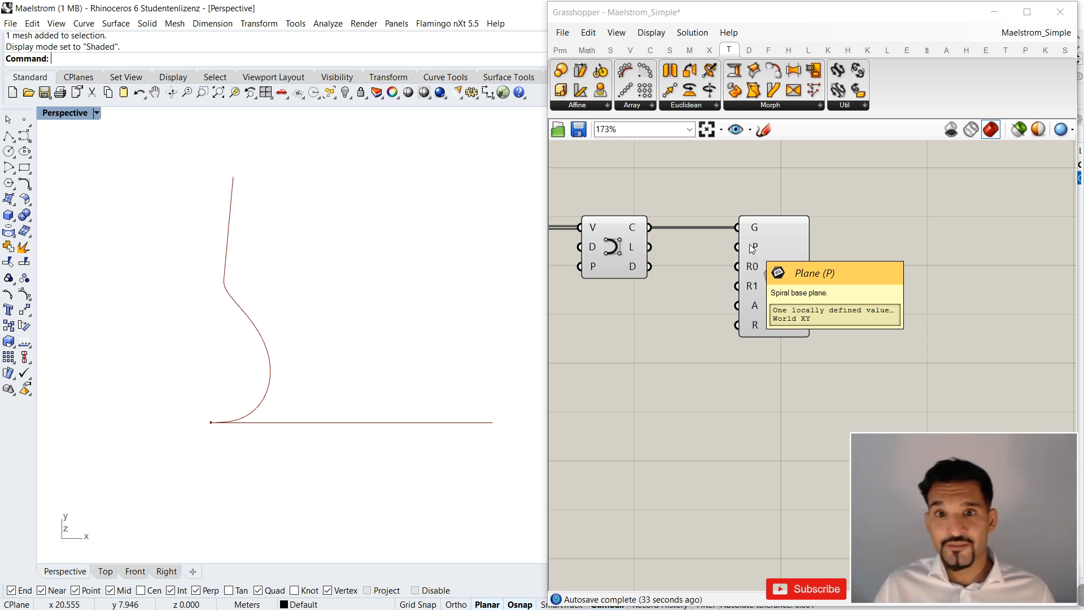
pyautogui.scroll(-3, 745, 260)
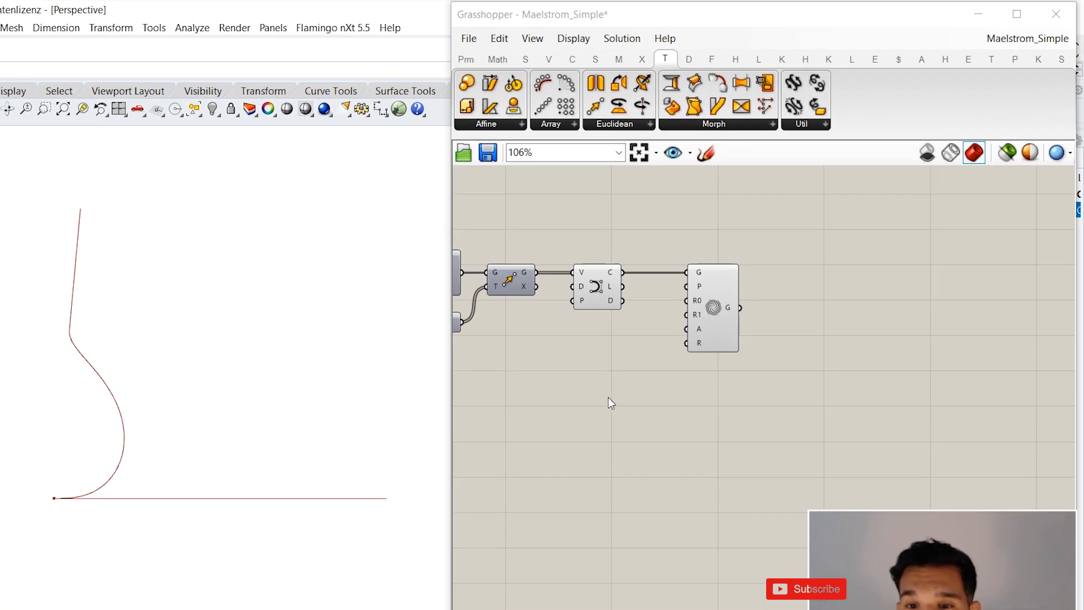
pyautogui.doubleClick(681, 337)
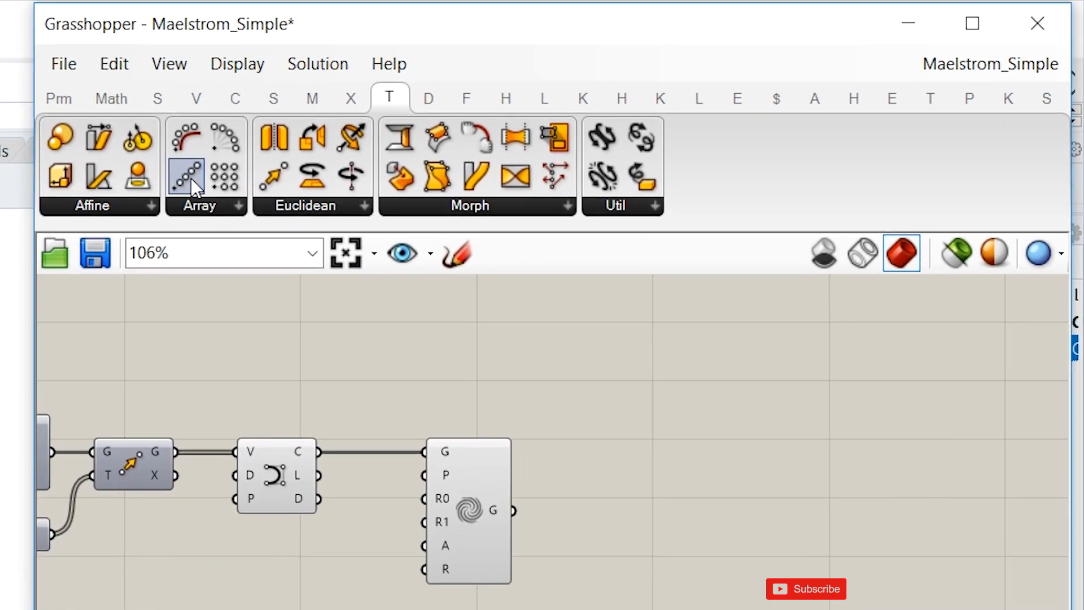
pyautogui.click(196, 99)
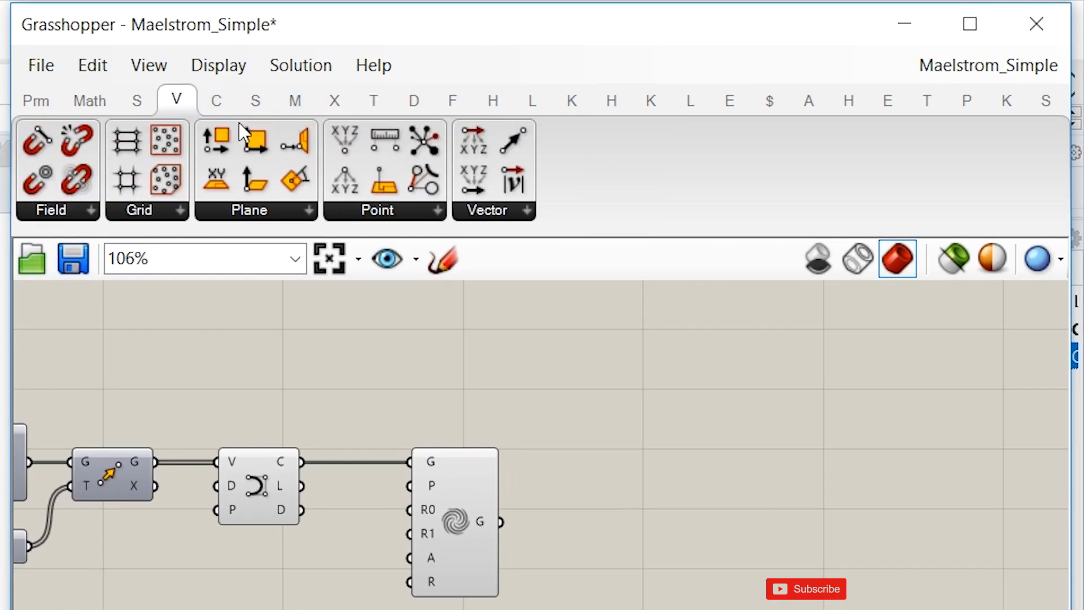
pyautogui.click(375, 205)
pyautogui.click(370, 263)
pyautogui.click(332, 591)
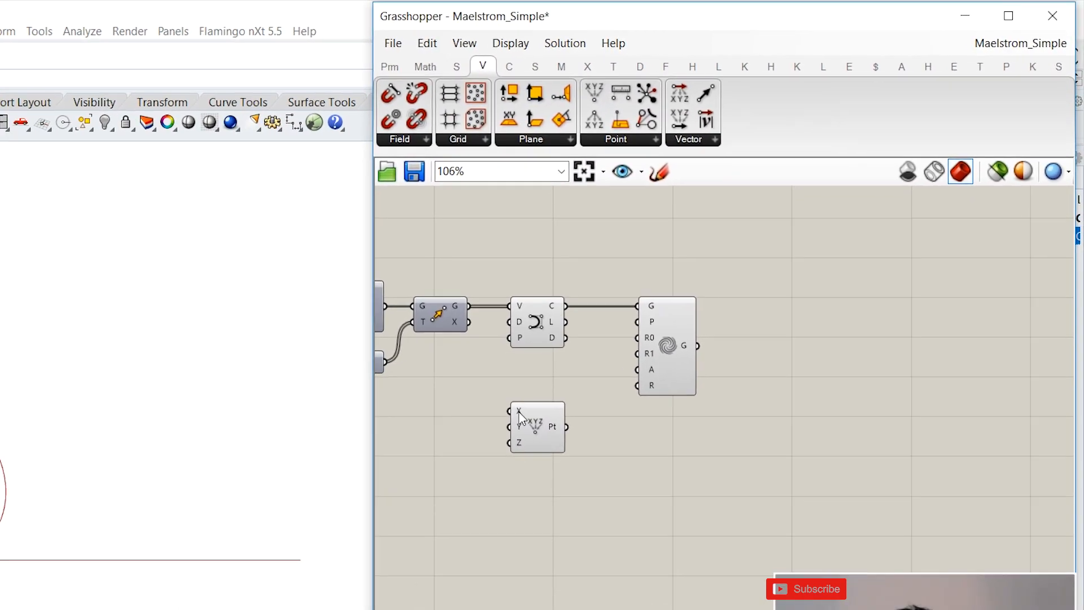
# Feed Construct Point's X input with a number slider set to 3 and connect its Point output to Maelstrom's Plane input.
pyautogui.click(610, 369)
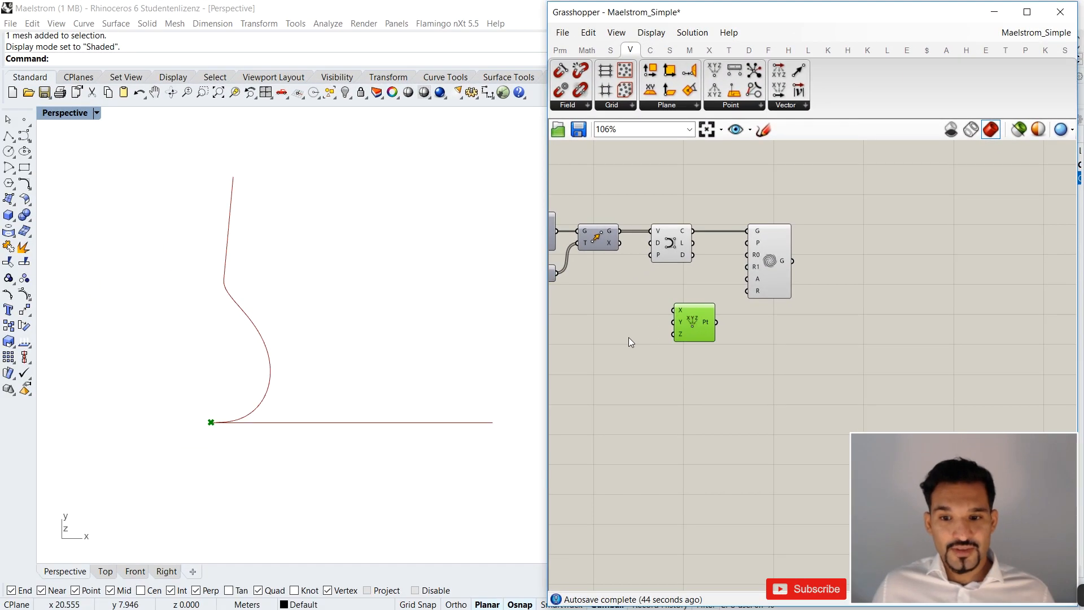
pyautogui.doubleClick(628, 337)
pyautogui.write('3')
pyautogui.press('Return')
pyautogui.moveTo(657, 341); pyautogui.dragTo(673, 310)
pyautogui.click(701, 330)
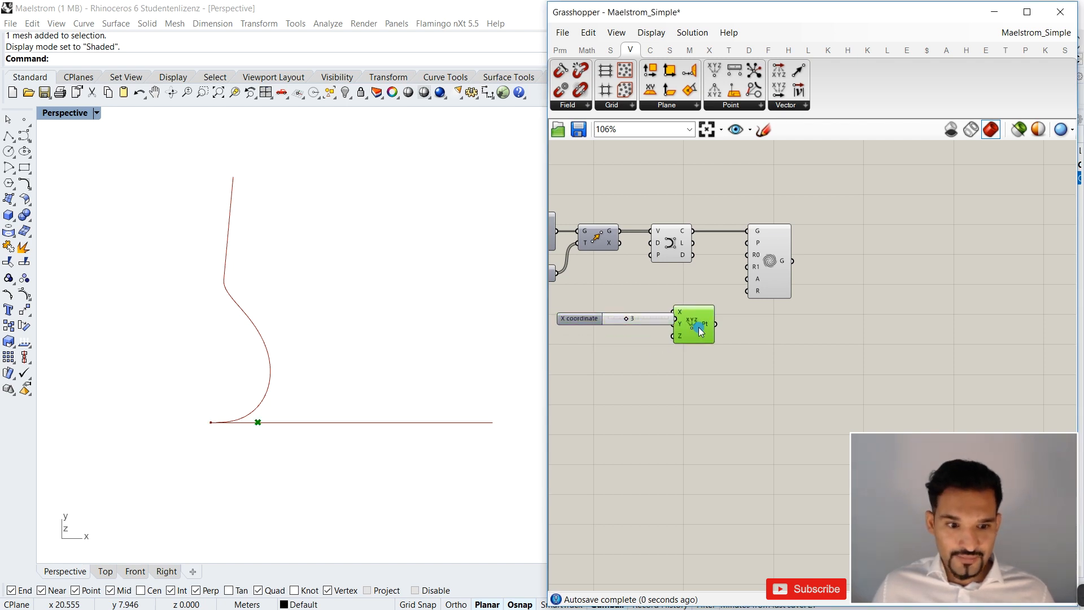
pyautogui.moveTo(722, 321); pyautogui.dragTo(747, 243)
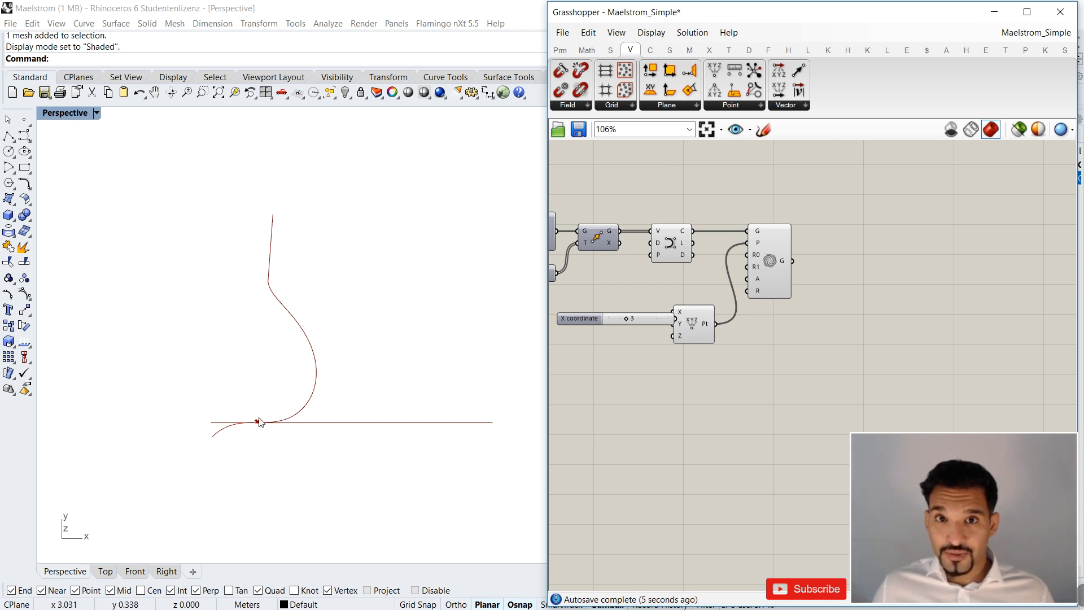
pyautogui.moveTo(702, 337); pyautogui.dragTo(711, 343)
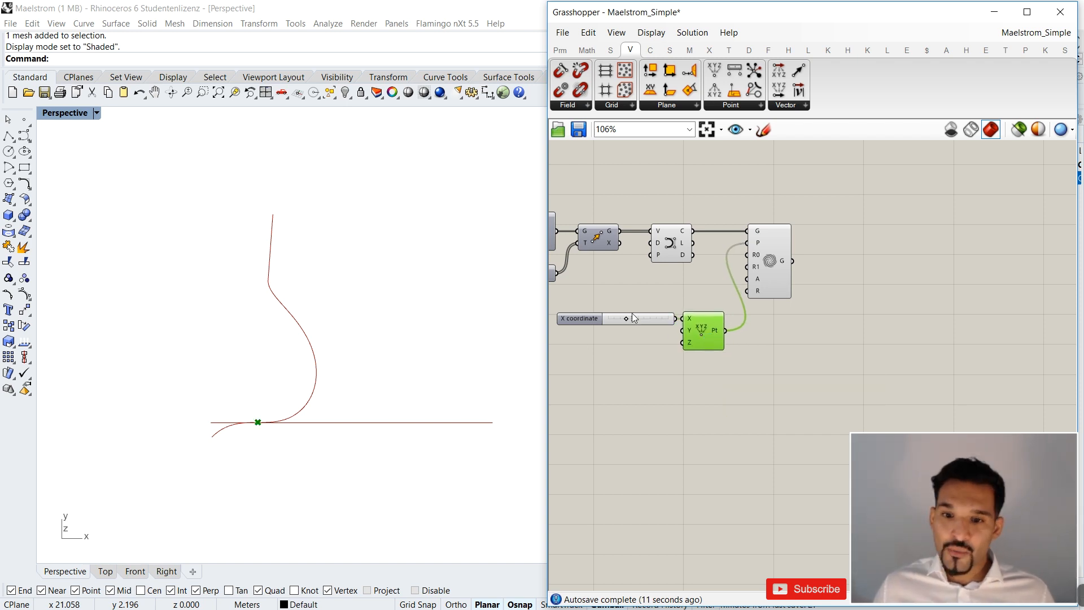
# Test the X coordinate slider at 9 to see the spiral shift along the line, and set the slider to 0.
pyautogui.moveTo(627, 319); pyautogui.dragTo(659, 322)
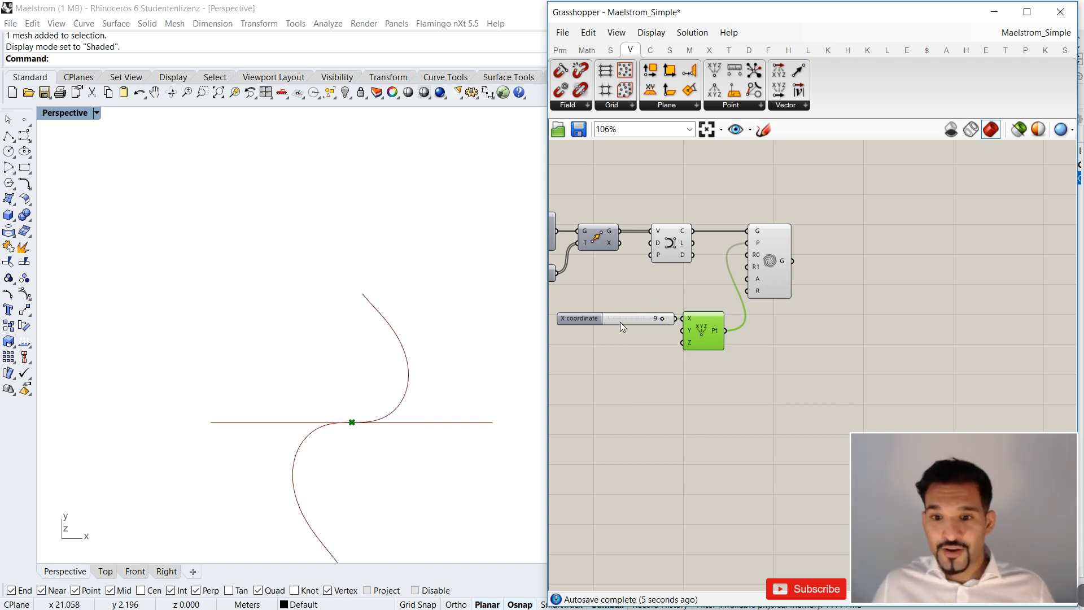
pyautogui.scroll(-2, 330, 390)
pyautogui.scroll(2, 341, 424)
pyautogui.scroll(-2, 326, 373)
pyautogui.scroll(2, 324, 421)
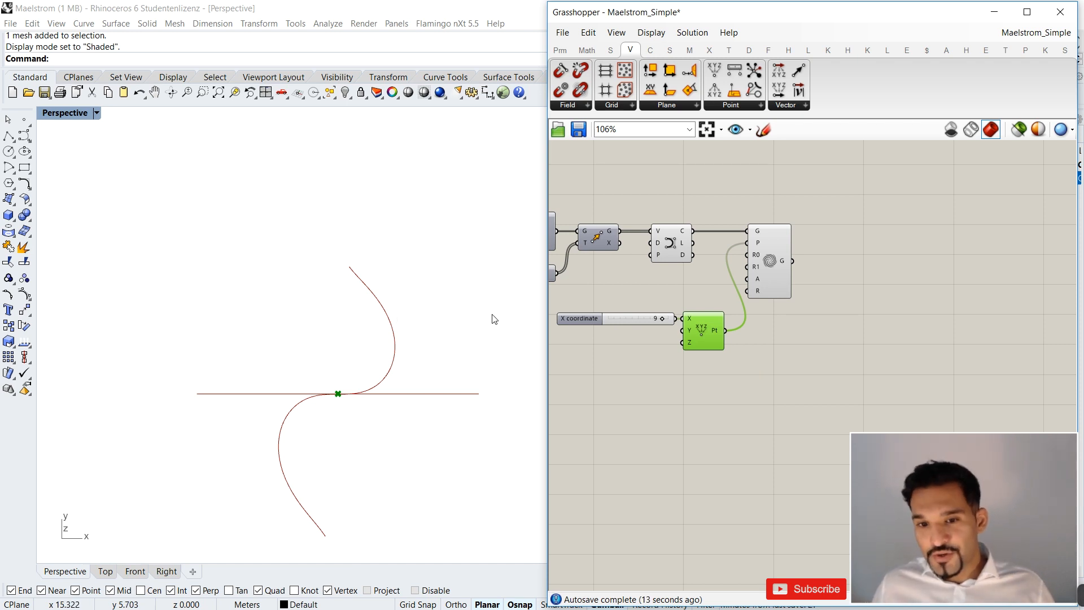
pyautogui.moveTo(657, 320); pyautogui.dragTo(610, 318)
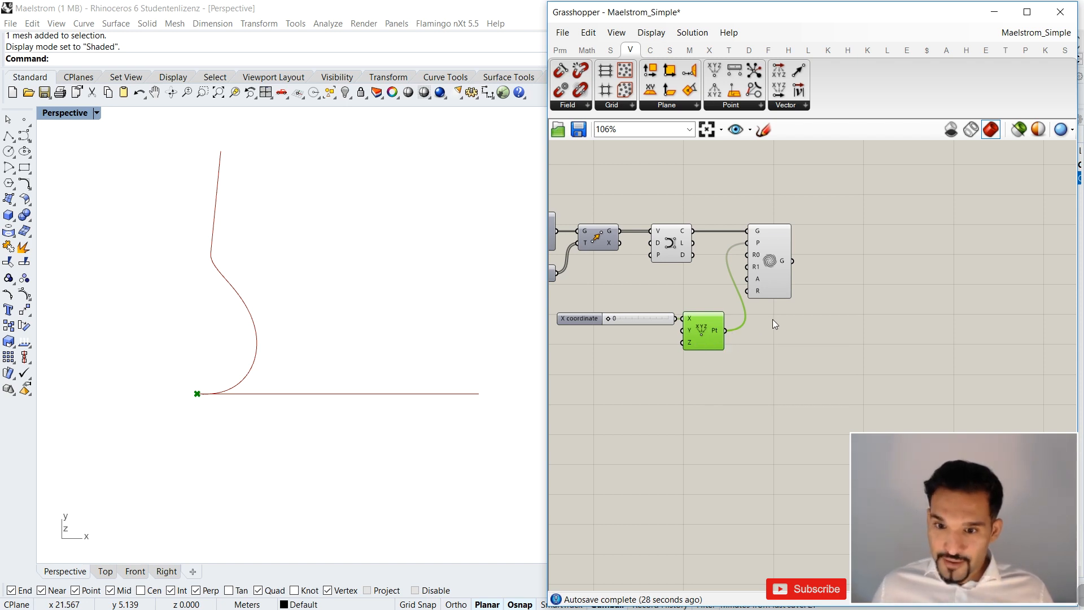
# Place the new Construct Point directly below Nurbs Curve and line up its X coordinate slider beneath the Step and Count sliders.
pyautogui.scroll(-2, 723, 357)
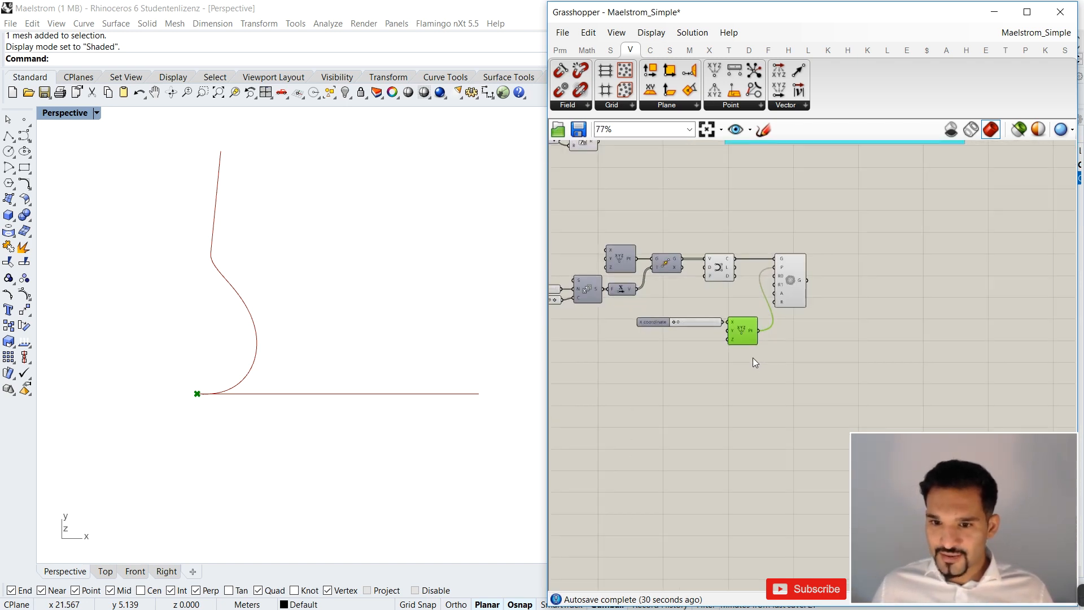
pyautogui.moveTo(745, 342); pyautogui.dragTo(681, 321)
pyautogui.scroll(-4, 855, 344)
pyautogui.scroll(5, 691, 336)
pyautogui.moveTo(649, 355); pyautogui.dragTo(607, 264)
pyautogui.click(661, 271)
pyautogui.scroll(-2, 646, 240)
pyautogui.scroll(5, 634, 265)
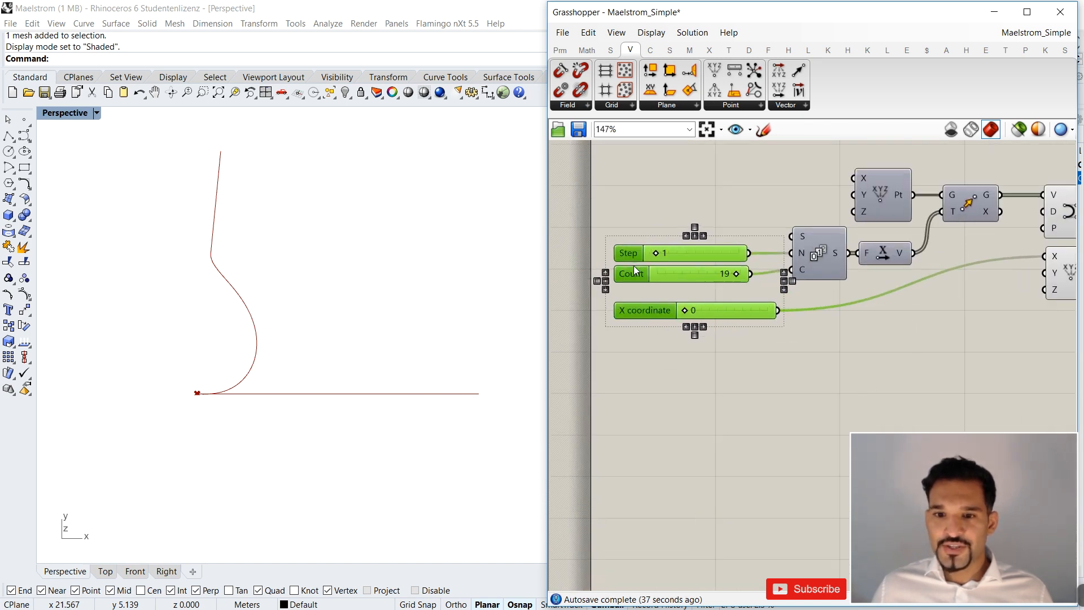
pyautogui.scroll(-3, 654, 328)
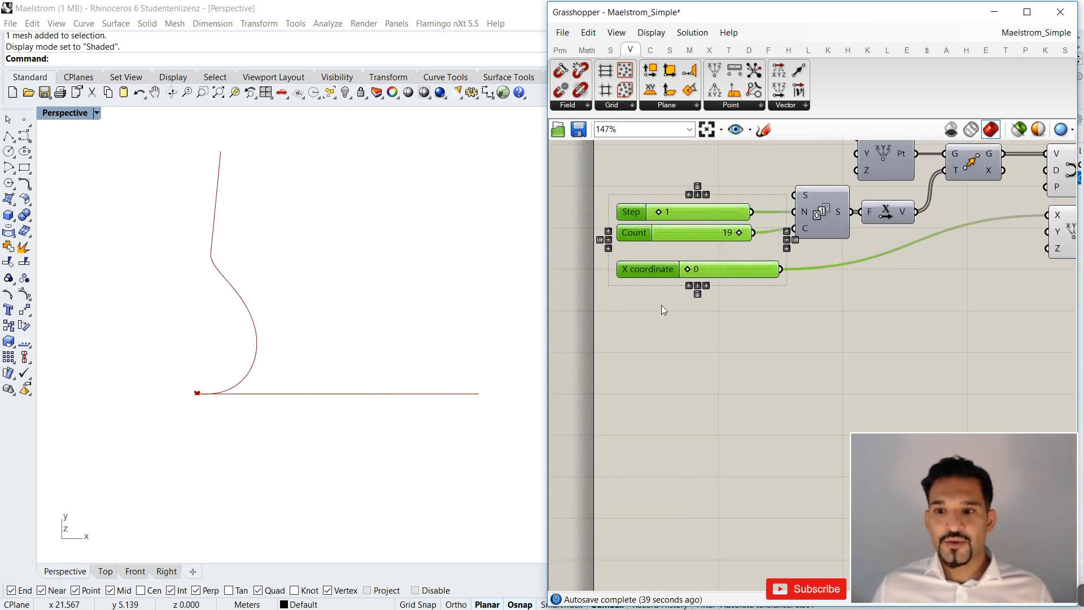
pyautogui.moveTo(1032, 199); pyautogui.dragTo(762, 291)
pyautogui.moveTo(764, 252); pyautogui.dragTo(791, 251)
pyautogui.click(766, 347)
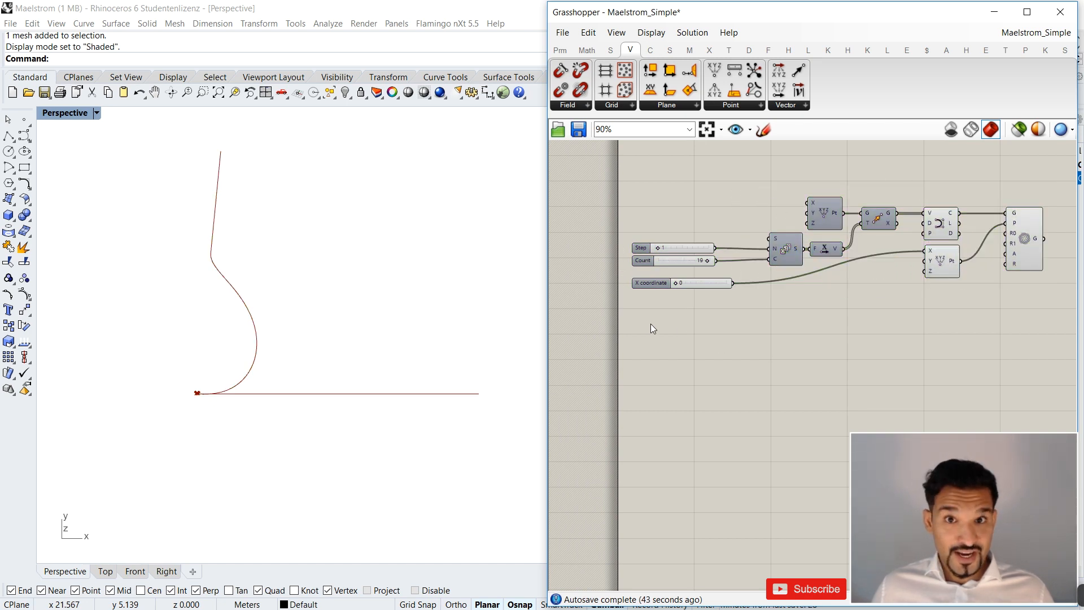
# Rename the X coordinate slider Plane Base Point and place it closer beneath the Count slider.
pyautogui.scroll(3, 646, 302)
pyautogui.click(659, 270)
pyautogui.rightClick(662, 272)
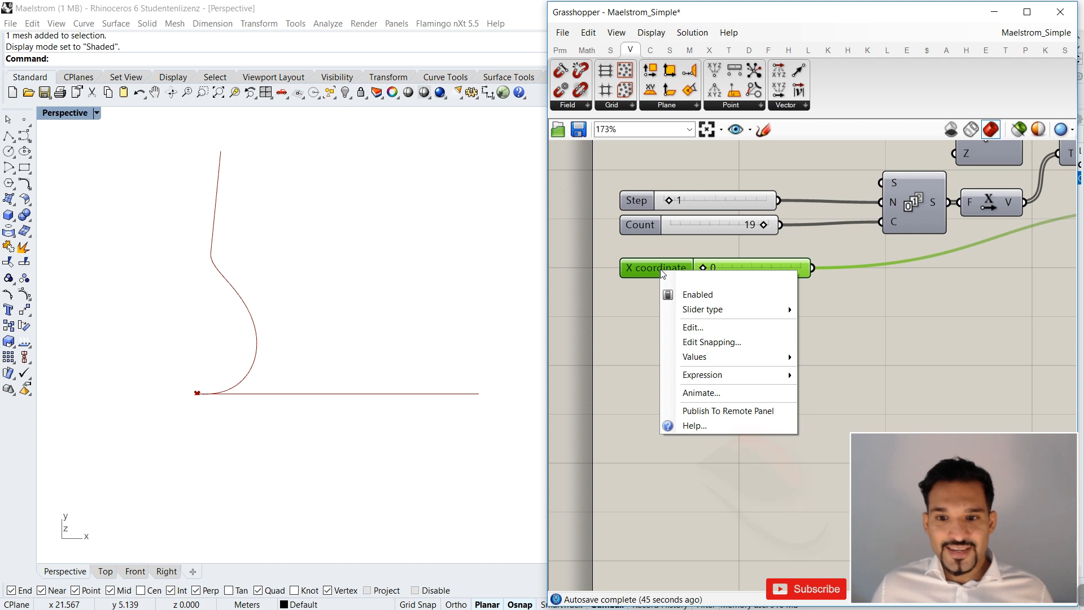
pyautogui.click(636, 269)
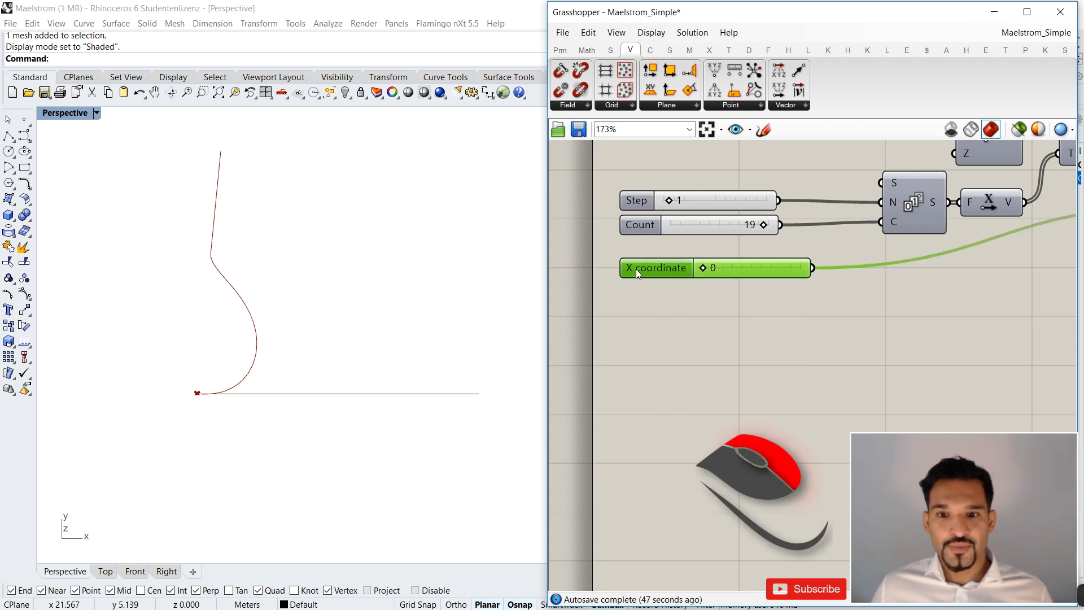
pyautogui.rightClick(637, 269)
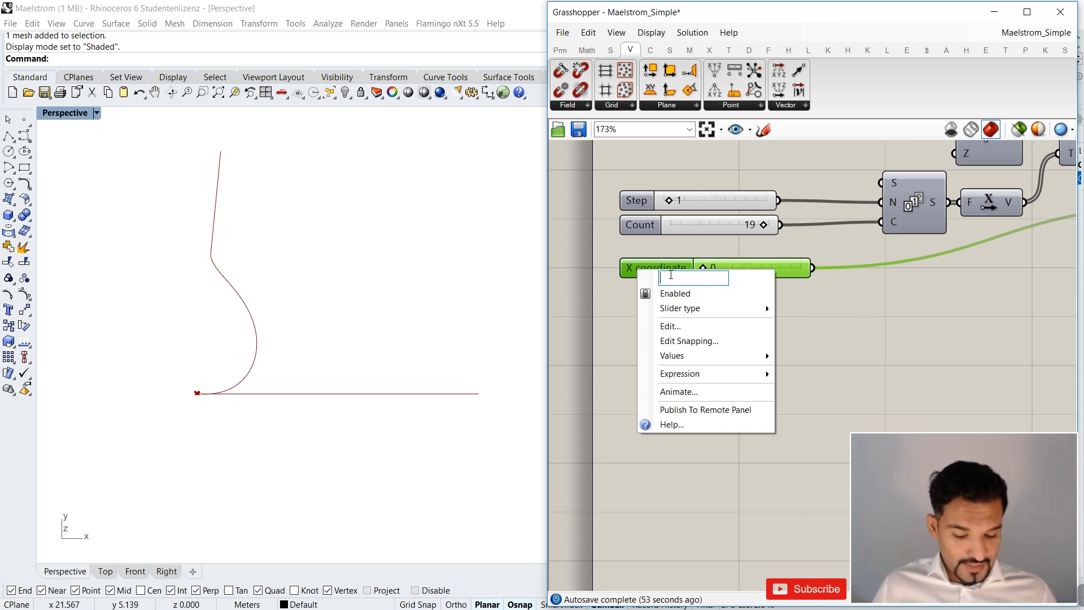
pyautogui.write('Base Point Plane')
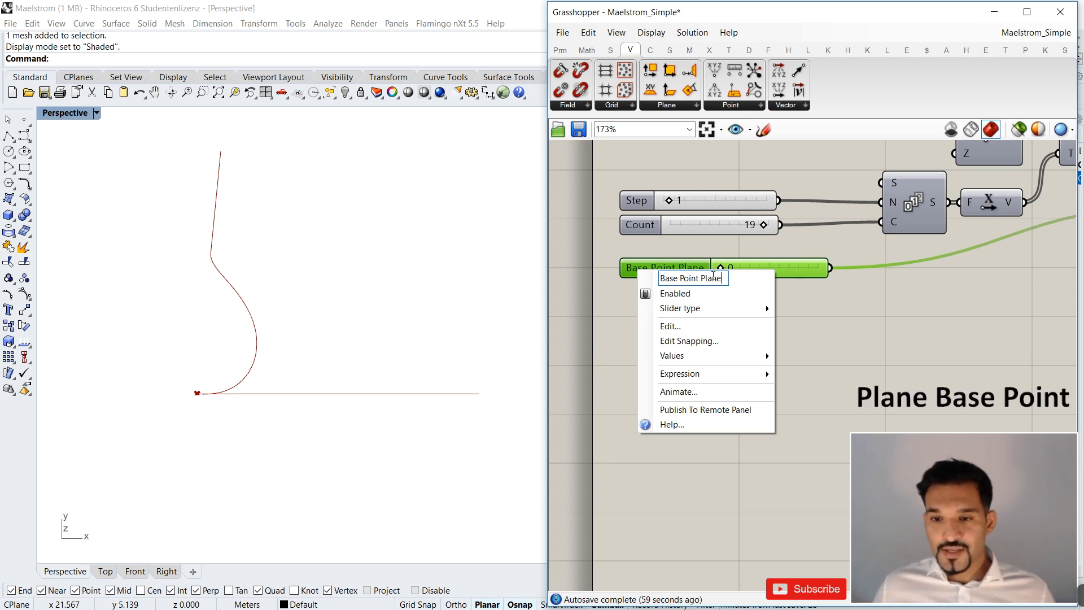
pyautogui.moveTo(701, 278); pyautogui.dragTo(727, 277)
pyautogui.press('BackSpace')
pyautogui.click(661, 278)
pyautogui.write('Plane')
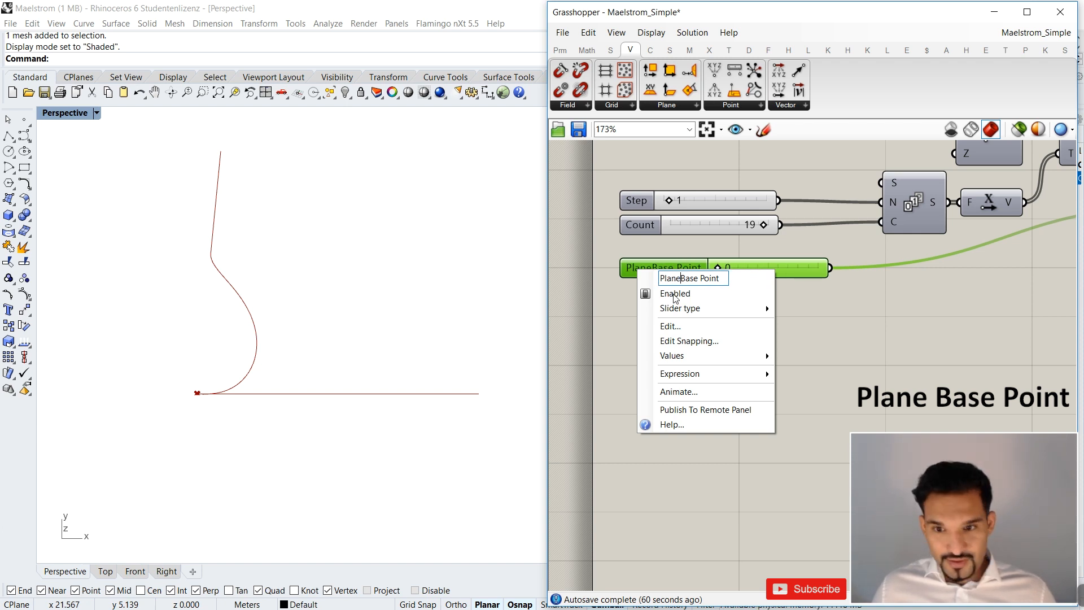
pyautogui.press('Return')
pyautogui.moveTo(682, 267); pyautogui.dragTo(705, 274)
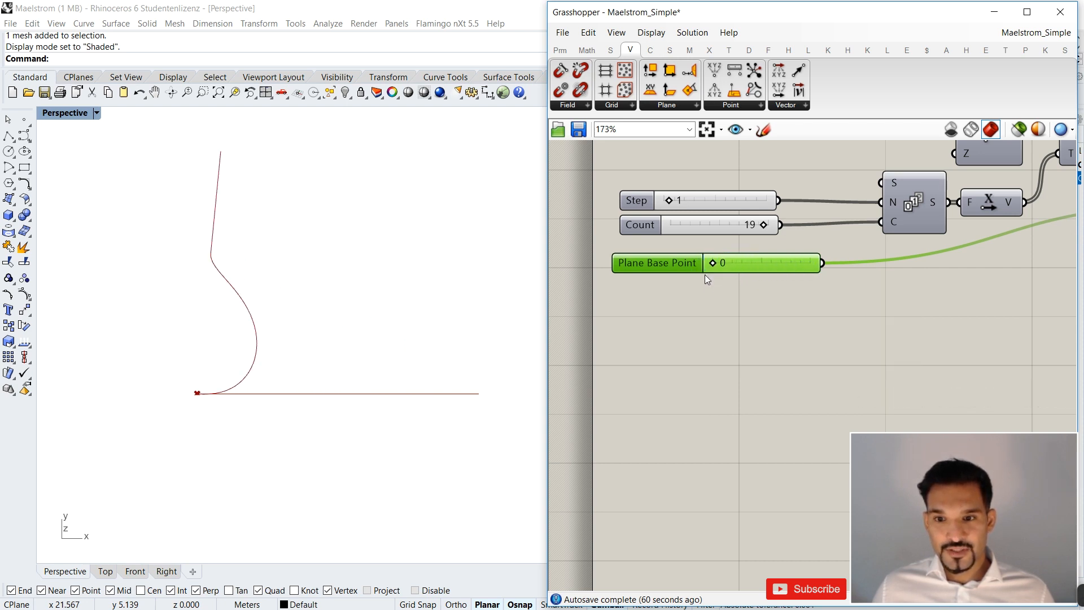
pyautogui.click(700, 287)
# Inspect the first and second radius inputs, R0 and R1, of the Maelstrom component.
pyautogui.scroll(-4, 700, 287)
pyautogui.moveTo(792, 280); pyautogui.dragTo(655, 261, button='right')
pyautogui.scroll(-4, 678, 261)
pyautogui.scroll(3, 760, 261)
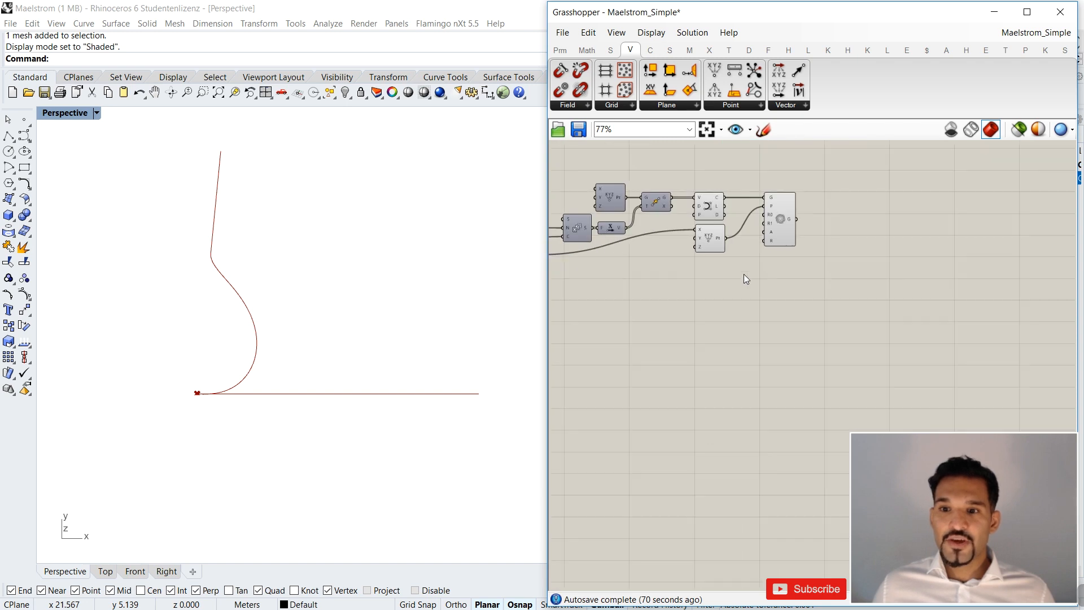
pyautogui.scroll(4, 746, 208)
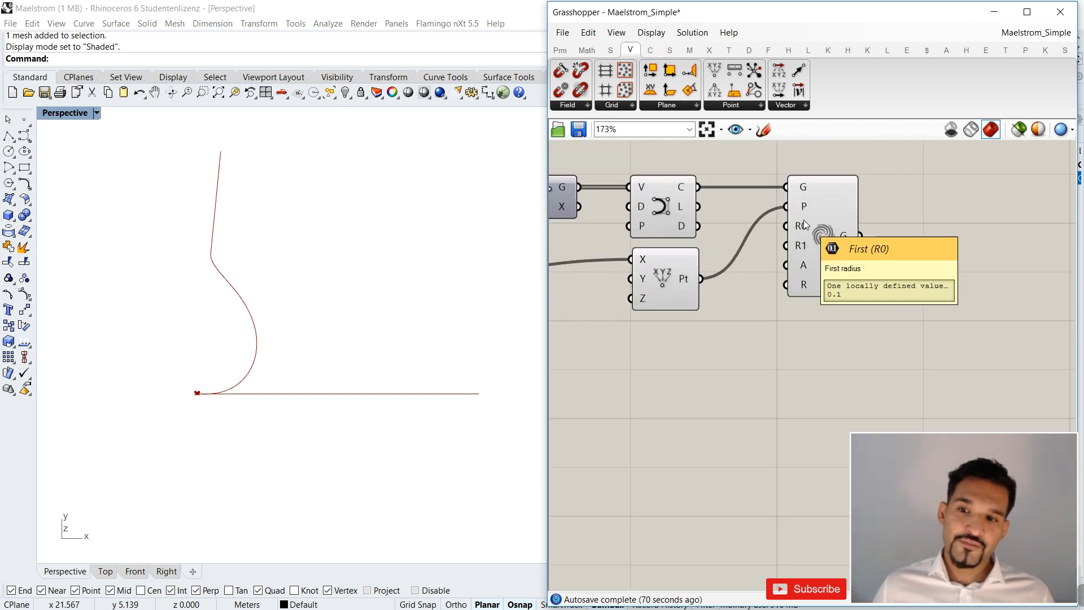
pyautogui.moveTo(803, 249)
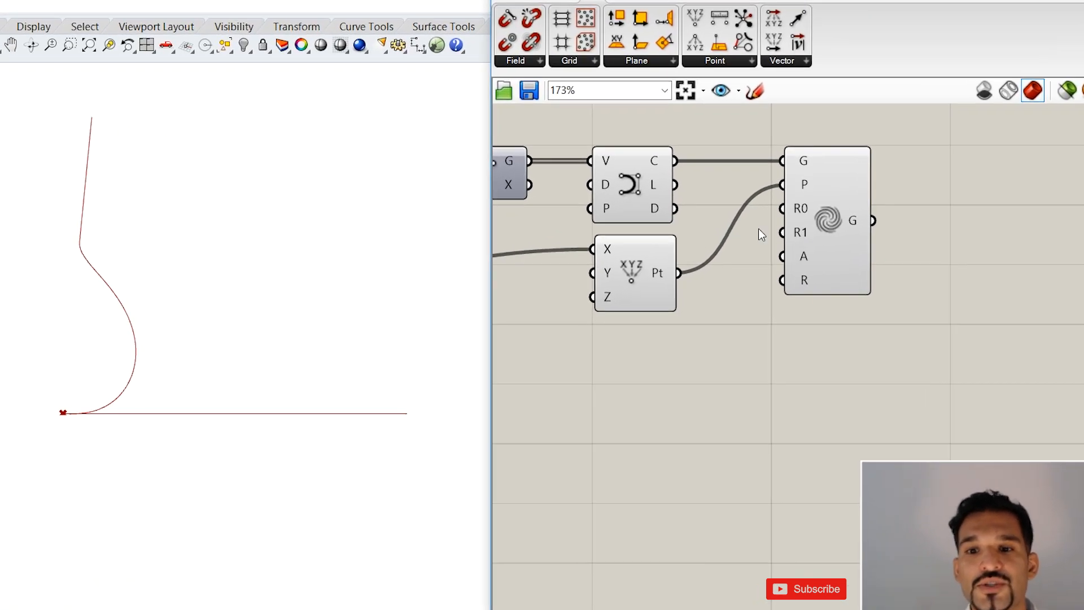
pyautogui.scroll(-3, 763, 243)
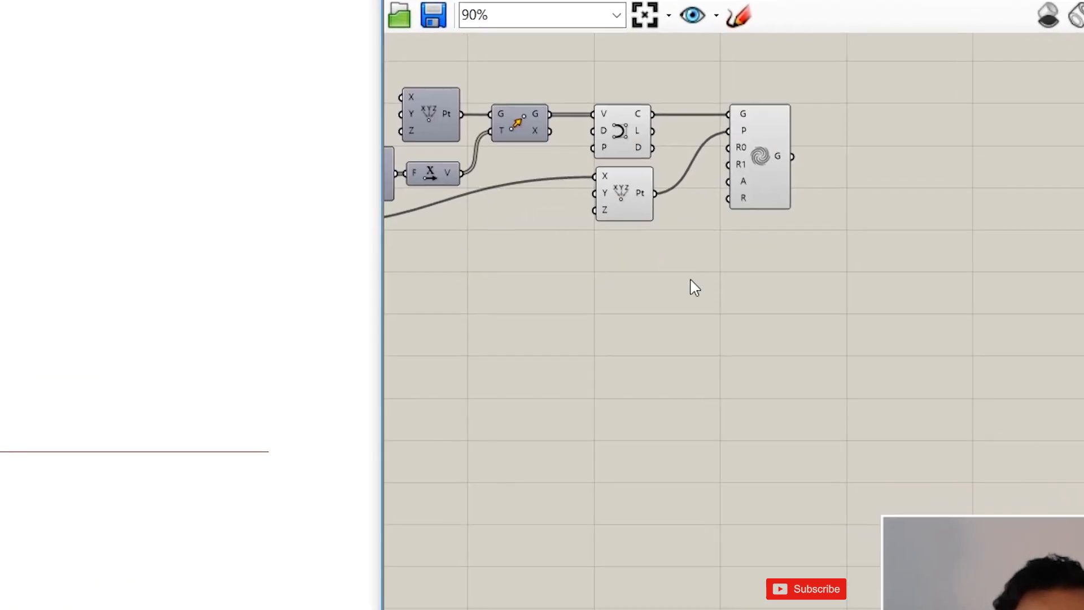
# Add a Circle component below Maelstrom and inspect Maelstrom's R0 and R1 radius inputs.
pyautogui.doubleClick(717, 295)
pyautogui.write('cir')
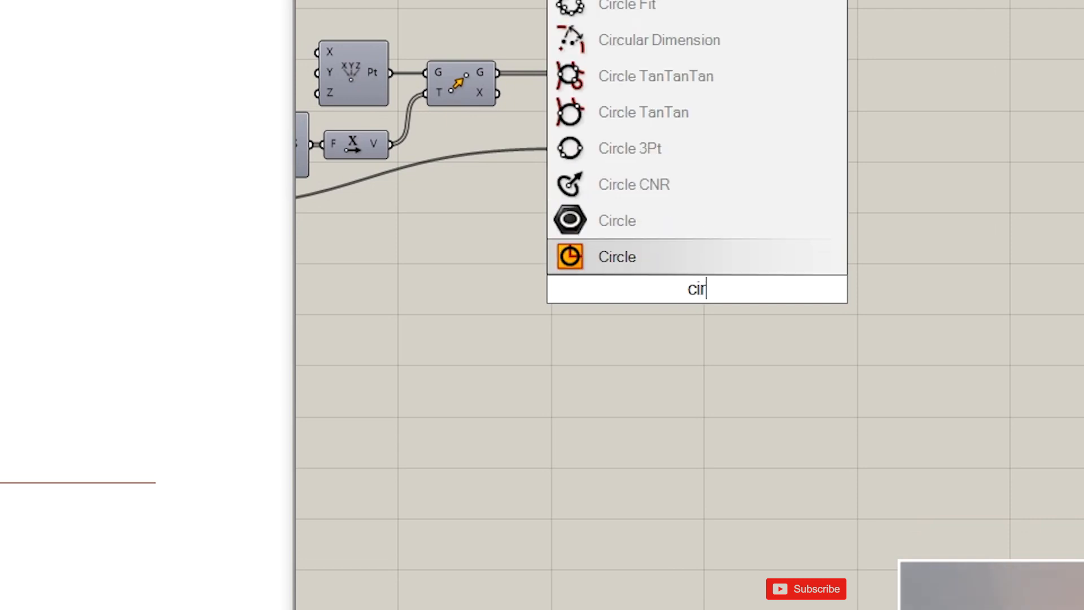
pyautogui.press('Return')
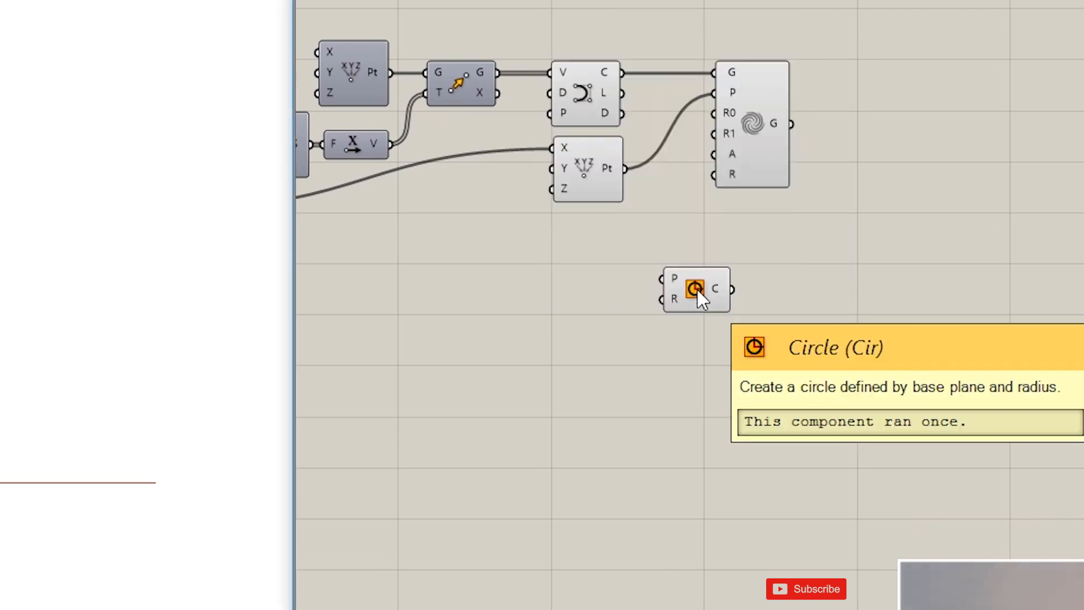
pyautogui.scroll(2, 684, 172)
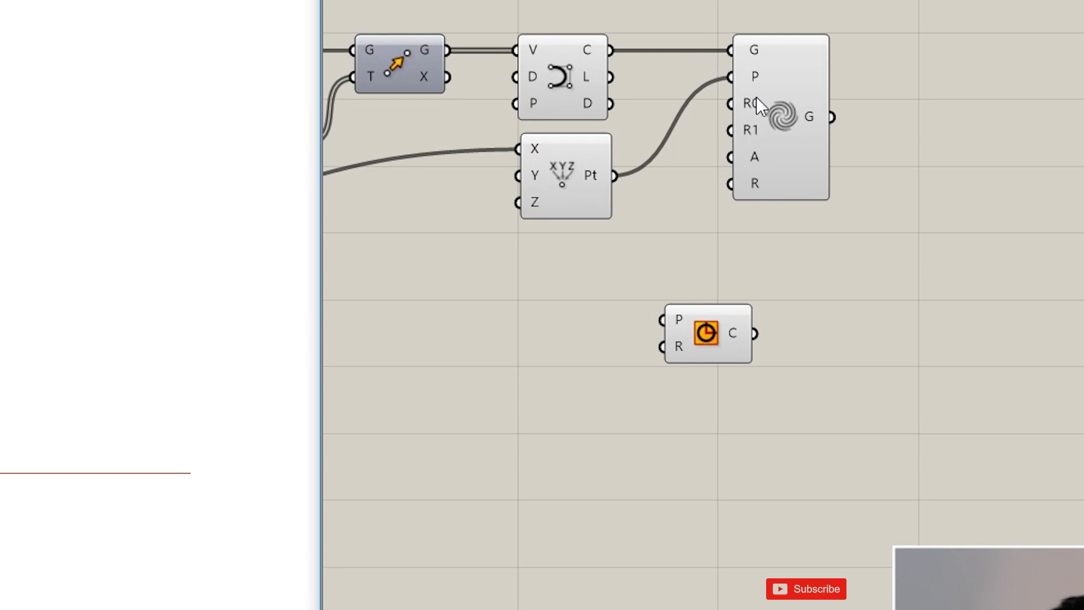
pyautogui.moveTo(751, 88)
pyautogui.moveTo(768, 170)
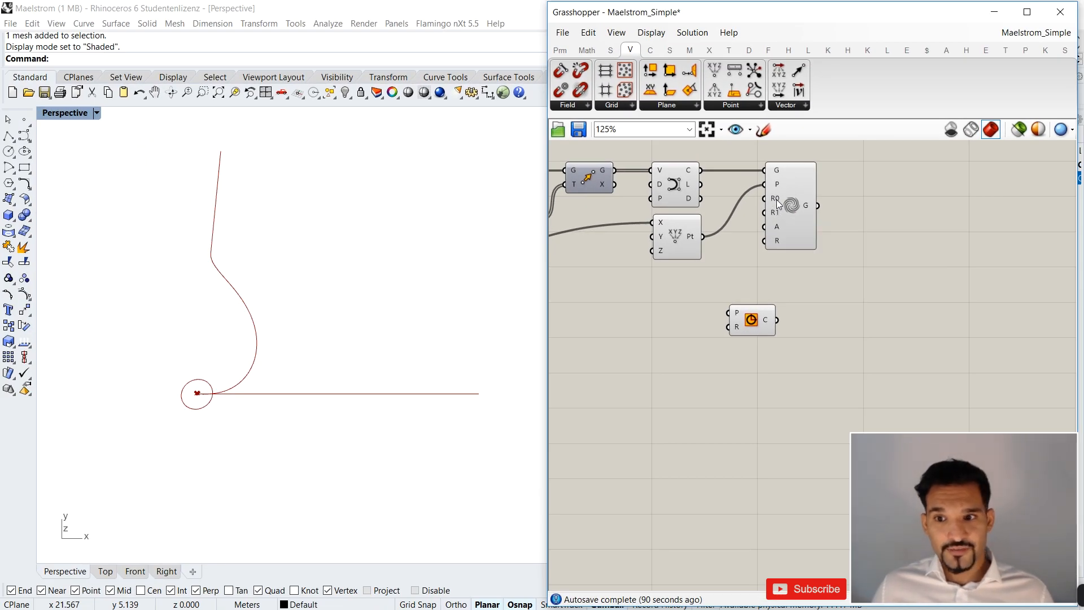
pyautogui.moveTo(778, 202)
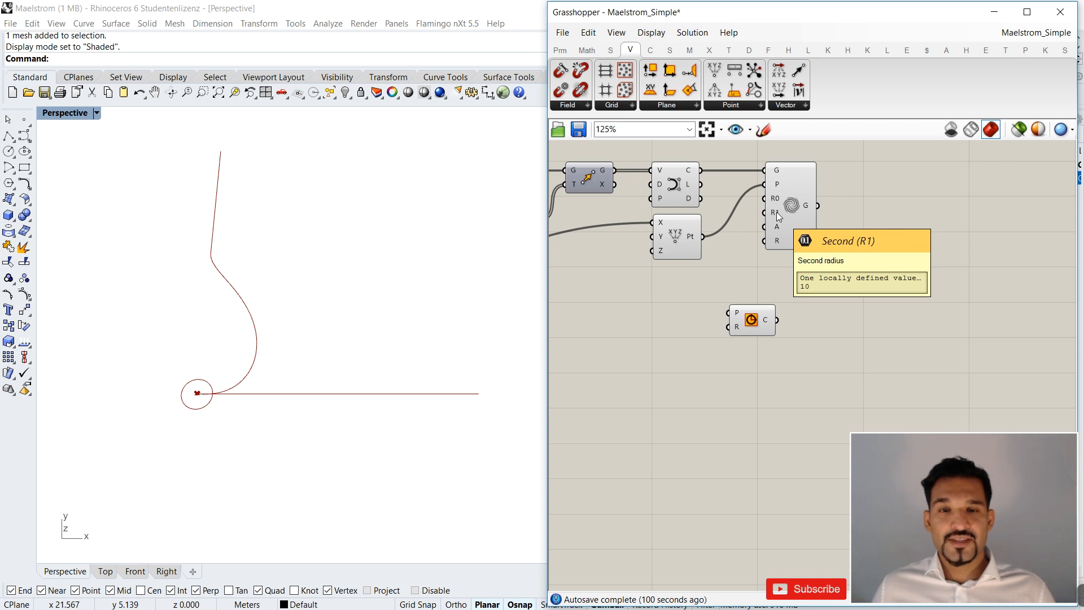
pyautogui.moveTo(752, 322); pyautogui.dragTo(747, 319)
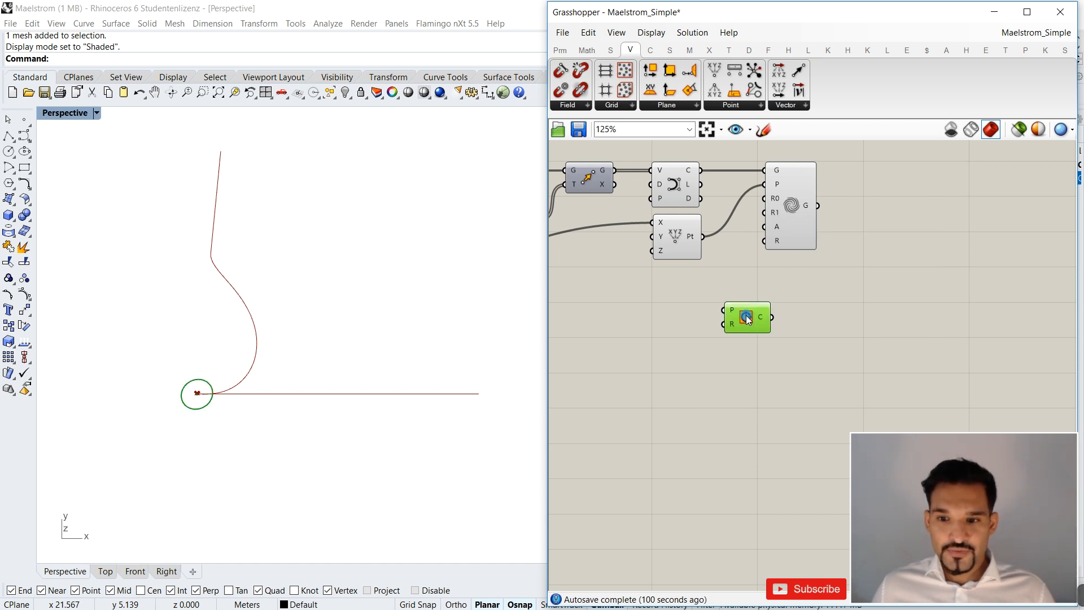
# Create a 0.1 number slider and connect it to Maelstrom's first radius R0 and the Circle's radius input.
pyautogui.doubleClick(673, 344)
pyautogui.write('0.1')
pyautogui.press('Return')
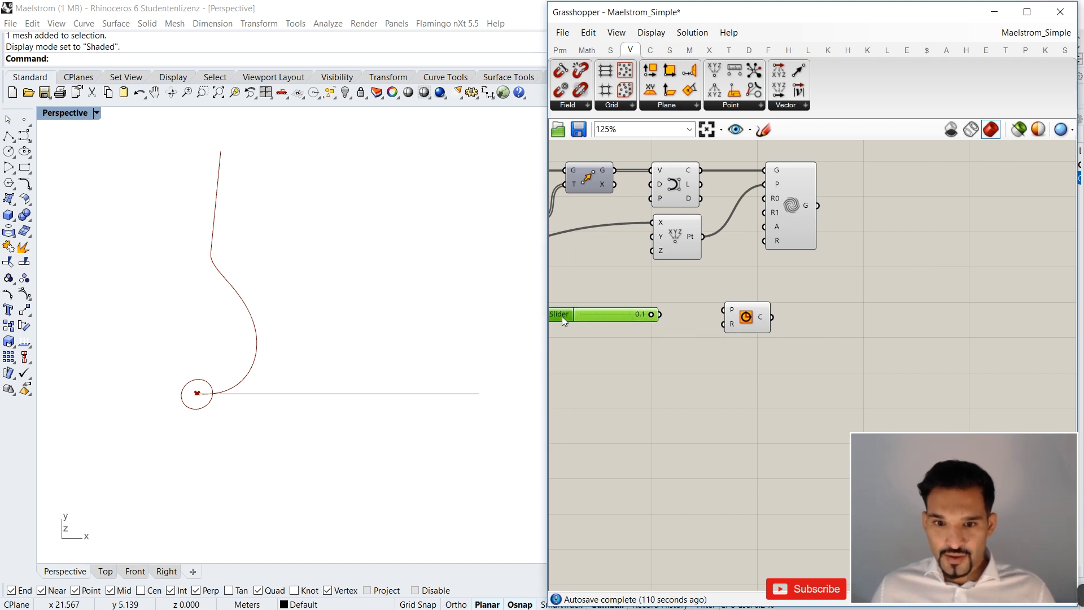
pyautogui.moveTo(657, 315); pyautogui.dragTo(775, 195)
pyautogui.moveTo(774, 194)
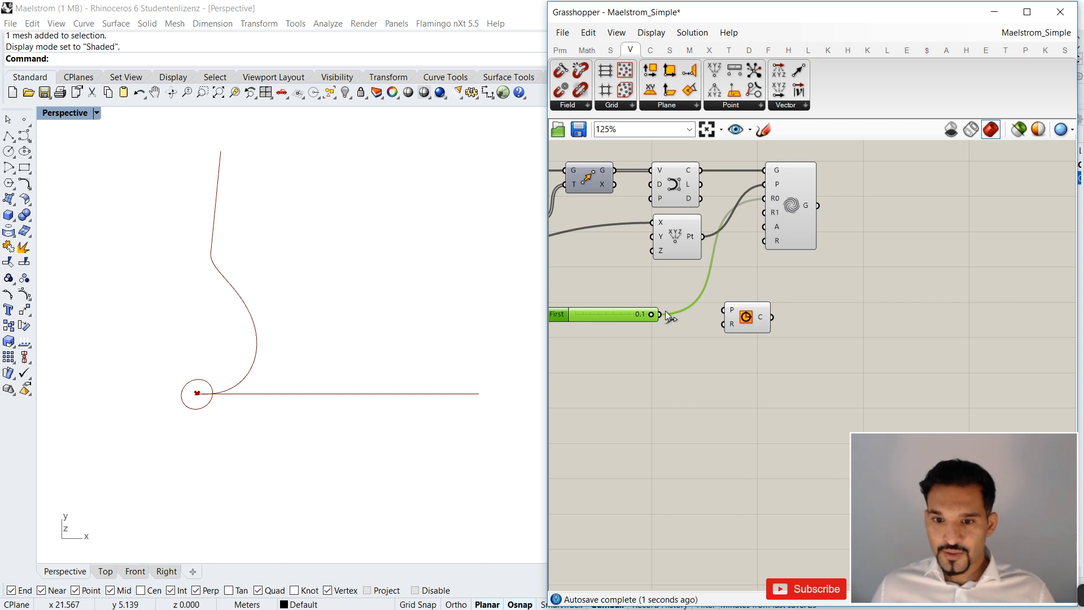
pyautogui.moveTo(662, 315); pyautogui.dragTo(741, 326)
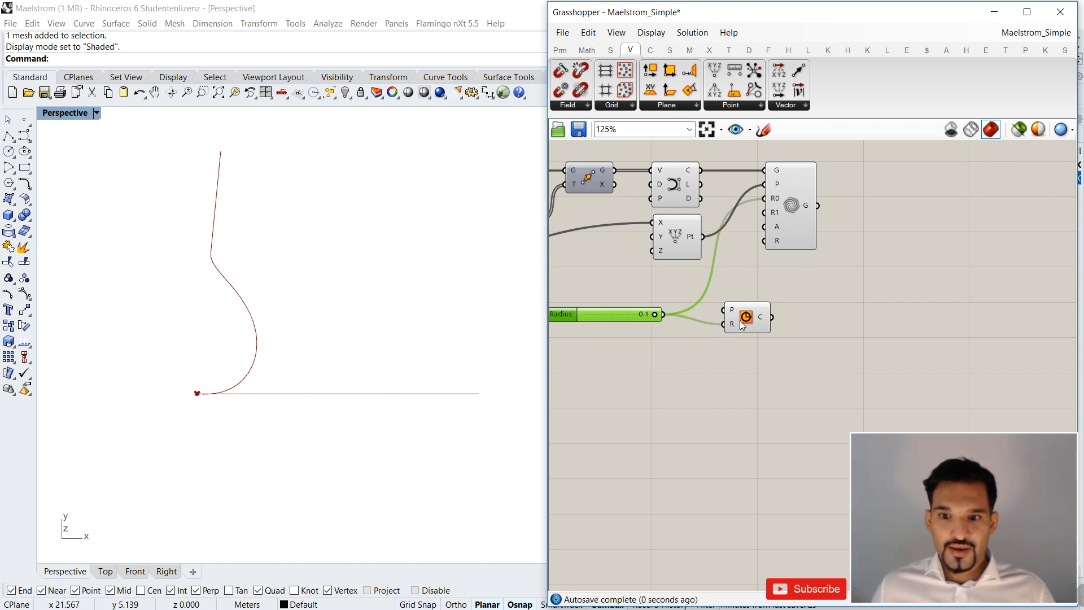
# Duplicate the Circle component and place the copy directly beneath the original.
pyautogui.click(743, 326)
pyautogui.scroll(5, 174, 412)
pyautogui.scroll(-5, 213, 340)
pyautogui.scroll(5, 282, 327)
pyautogui.scroll(-8, 285, 330)
pyautogui.click(751, 339)
pyautogui.moveTo(748, 322); pyautogui.dragTo(742, 352)
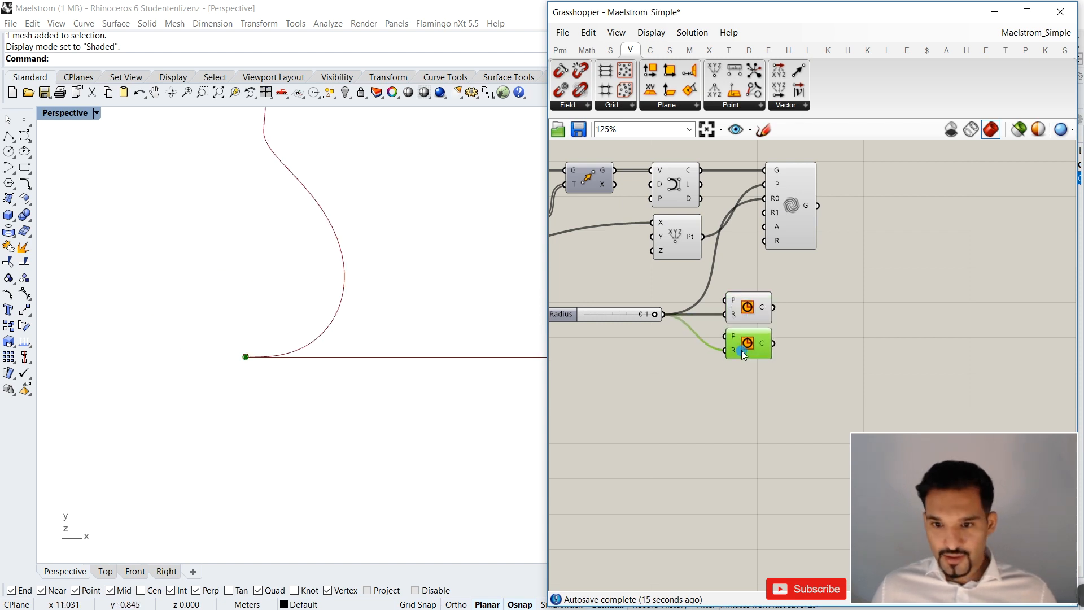
# Create a number slider with value 10 and wire it to the lower Circle's radius in place of the first-radius slider.
pyautogui.doubleClick(603, 367)
pyautogui.write('number slider')
pyautogui.press('Return')
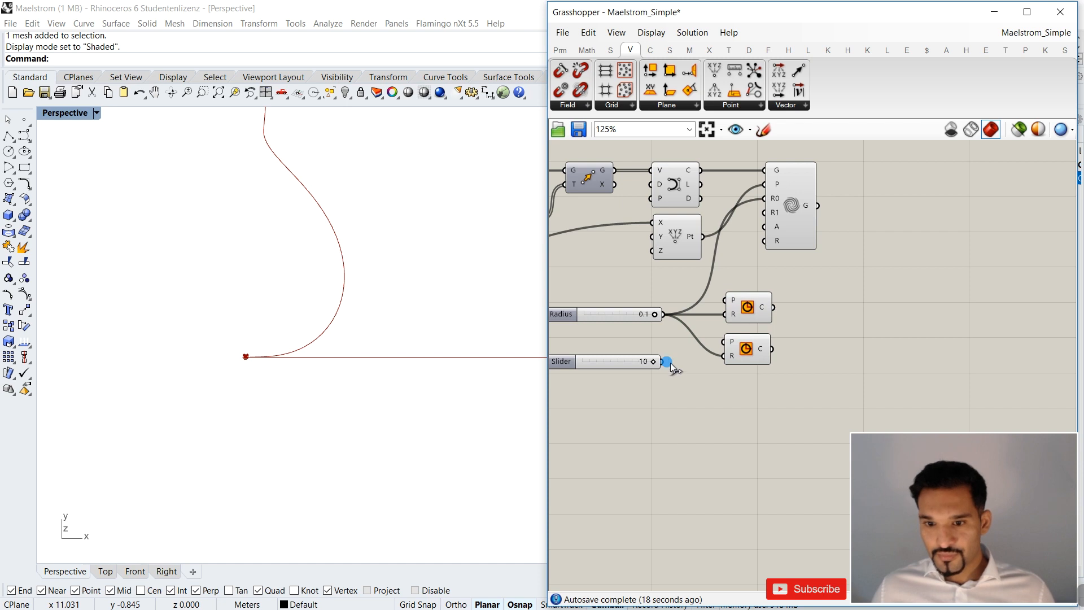
pyautogui.moveTo(663, 362); pyautogui.dragTo(724, 356)
pyautogui.click(752, 356)
pyautogui.scroll(-2, 327, 348)
pyautogui.scroll(5, 212, 346)
pyautogui.scroll(-3, 212, 346)
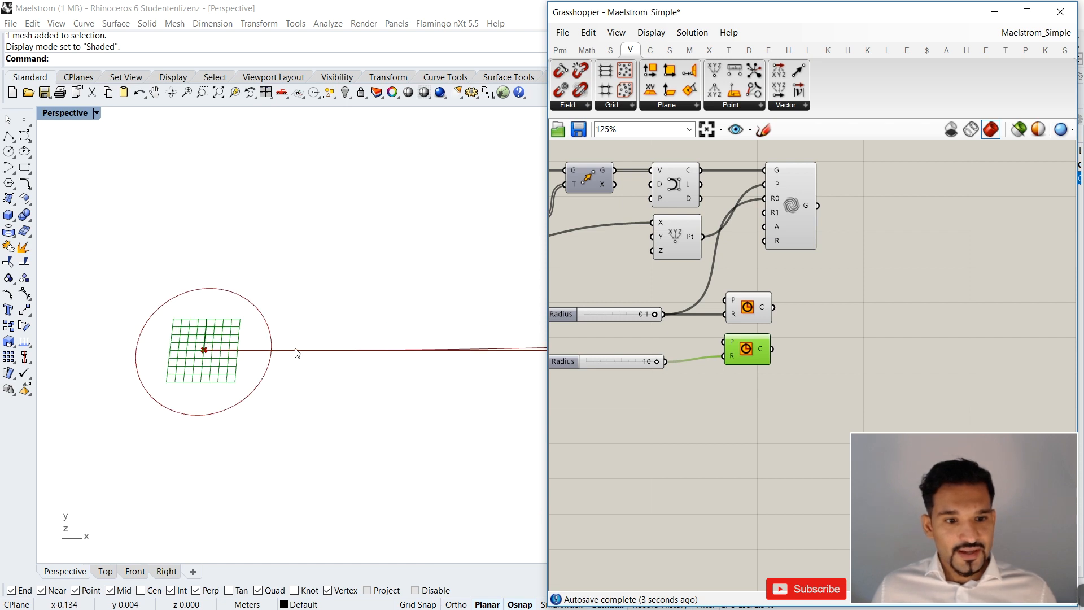
pyautogui.scroll(3, 283, 361)
pyautogui.scroll(-1, 271, 370)
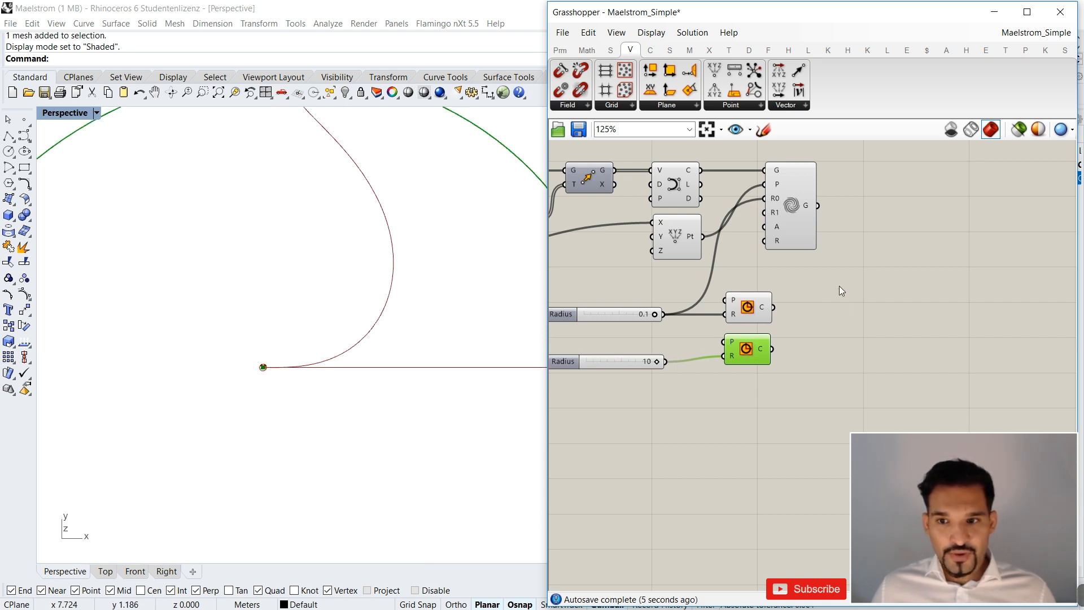
# Highlight the Maelstrom result and examine how the deformed curve relates to the inner and outer circles.
pyautogui.moveTo(797, 228); pyautogui.dragTo(804, 233)
pyautogui.scroll(-2, 287, 401)
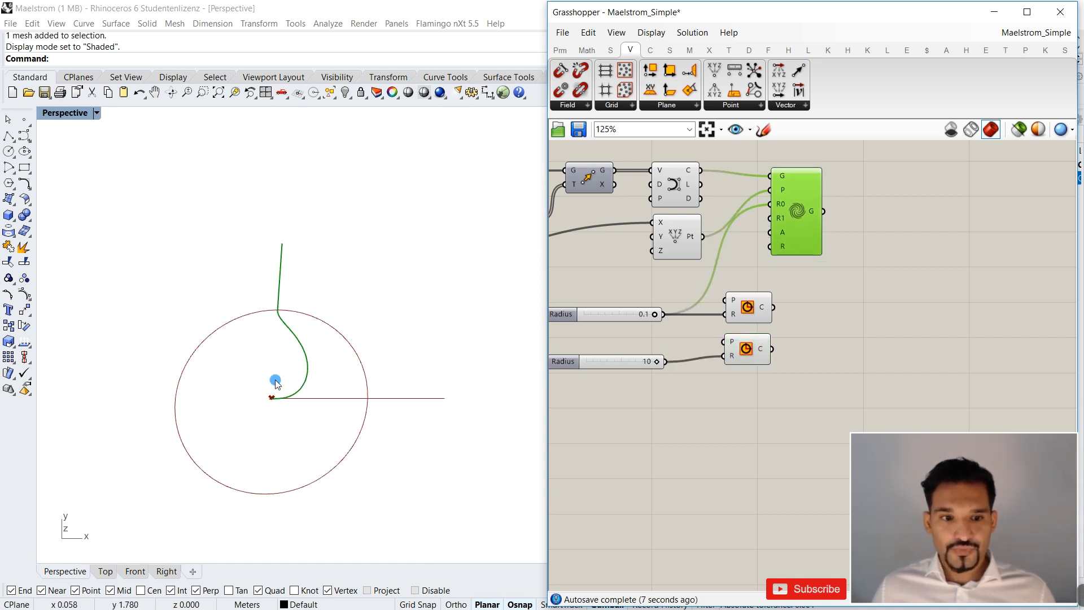
pyautogui.scroll(2, 275, 378)
pyautogui.scroll(3, 272, 325)
pyautogui.scroll(-5, 254, 305)
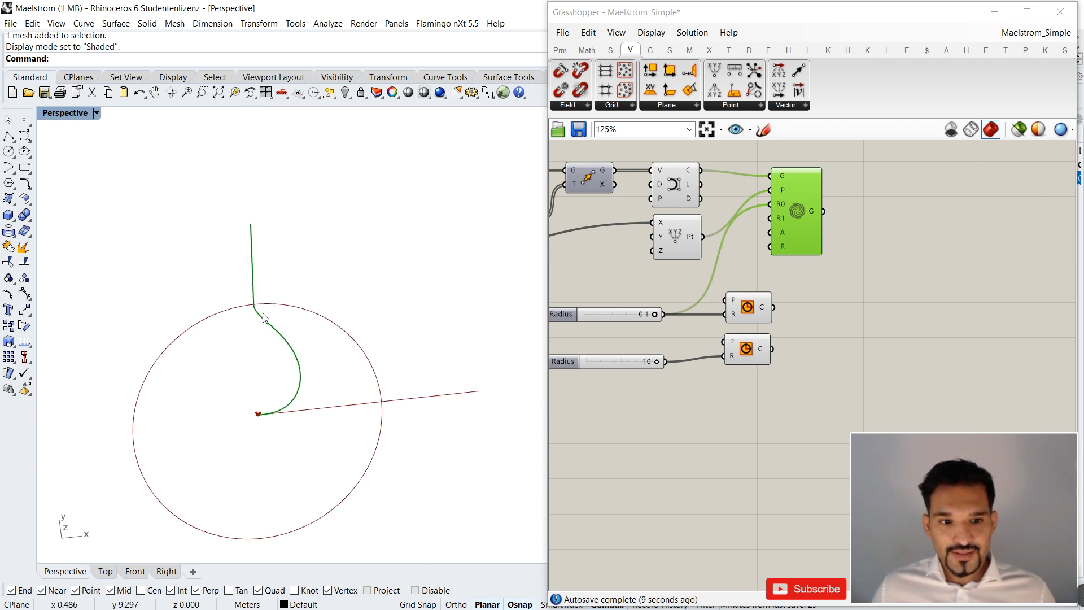
pyautogui.scroll(3, 242, 424)
pyautogui.scroll(-3, 293, 288)
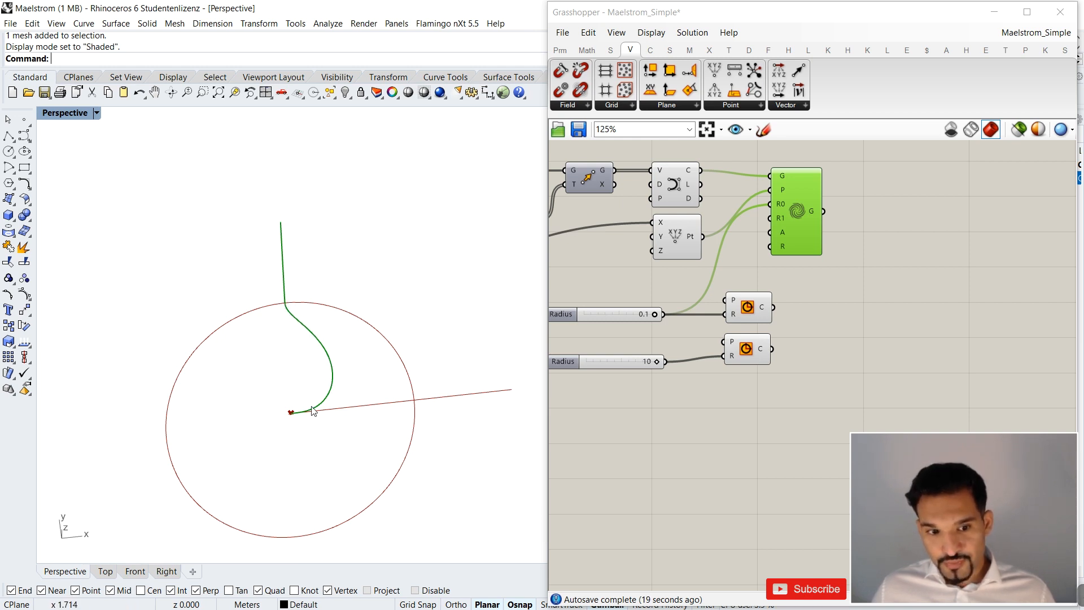
pyautogui.scroll(8, 291, 417)
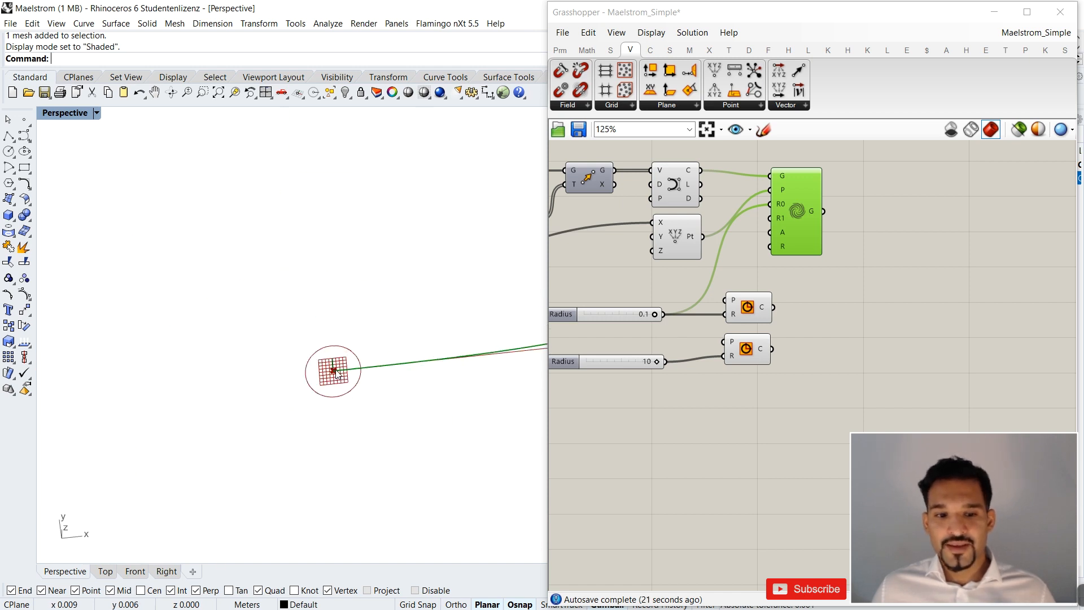
pyautogui.scroll(-8, 343, 379)
pyautogui.scroll(-5, 356, 380)
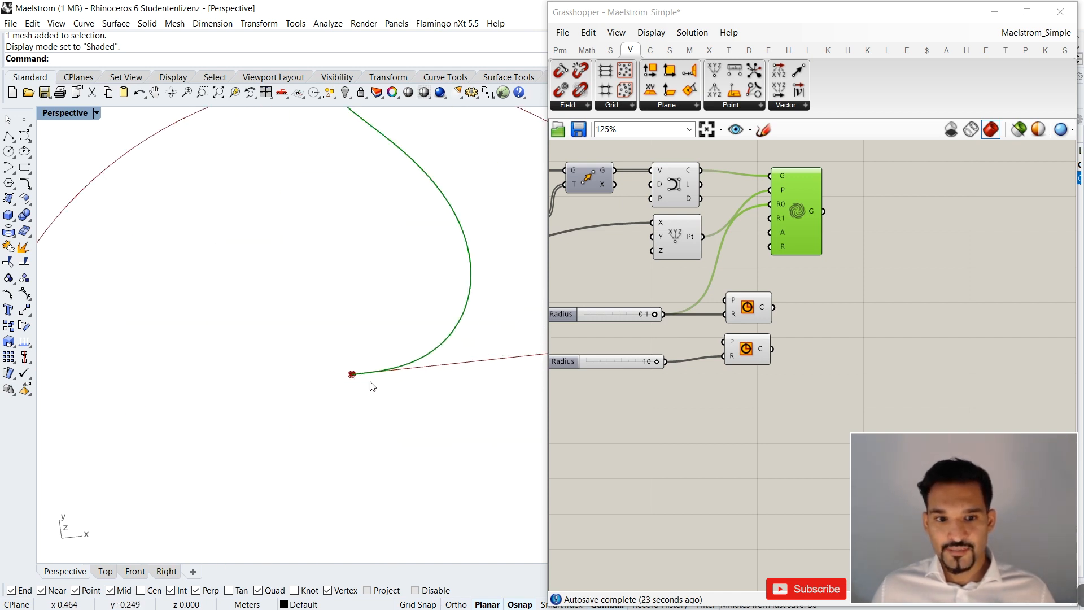
# Test the first radius slider at 0.0 to see its effect on the Maelstrom curve.
pyautogui.moveTo(653, 314); pyautogui.dragTo(584, 314)
pyautogui.scroll(-4, 390, 378)
pyautogui.scroll(2, 390, 377)
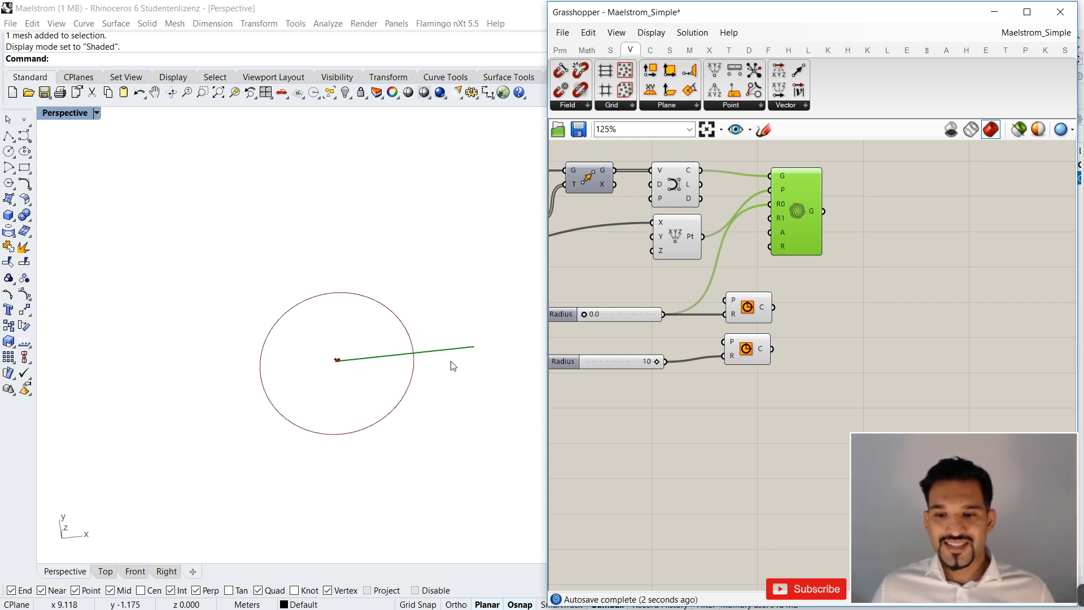
pyautogui.scroll(2, 592, 323)
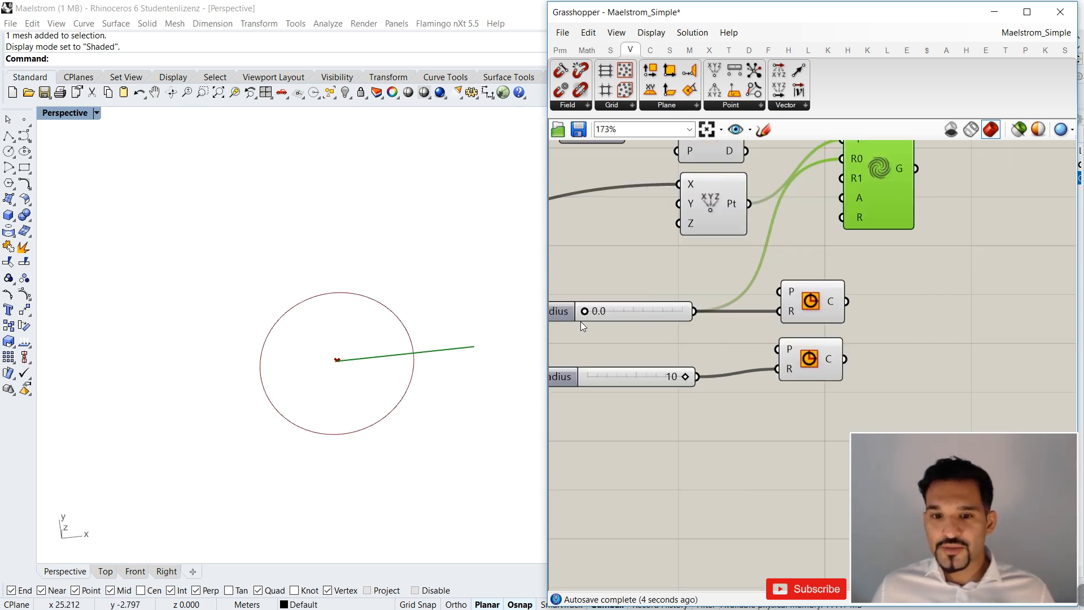
pyautogui.scroll(-4, 835, 247)
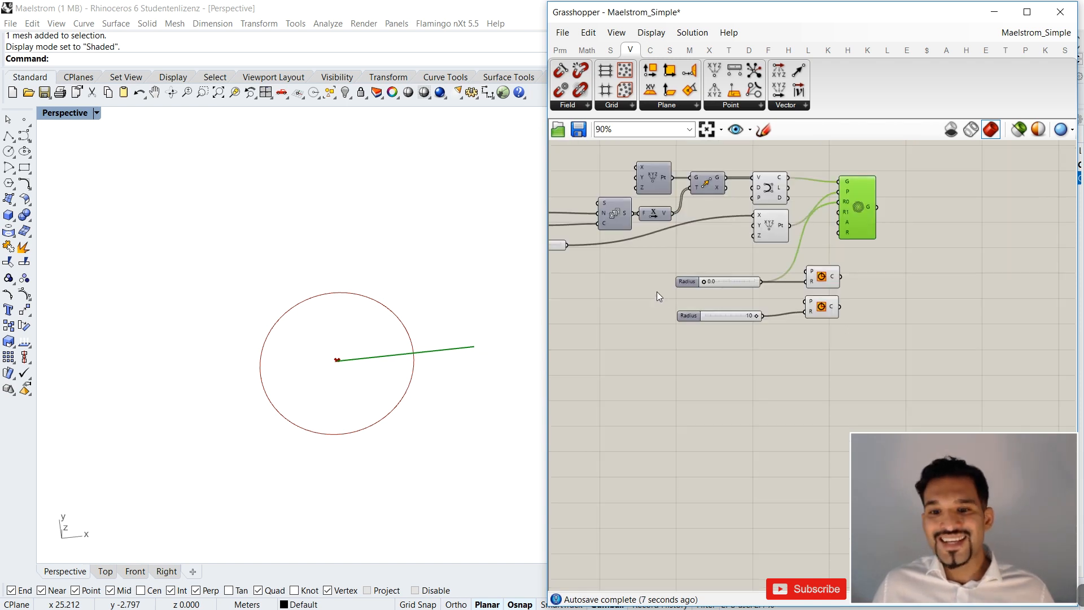
# Give the first radius slider two decimal places and set its value to 0.01.
pyautogui.scroll(5, 692, 280)
pyautogui.click(713, 281)
pyautogui.doubleClick(713, 280)
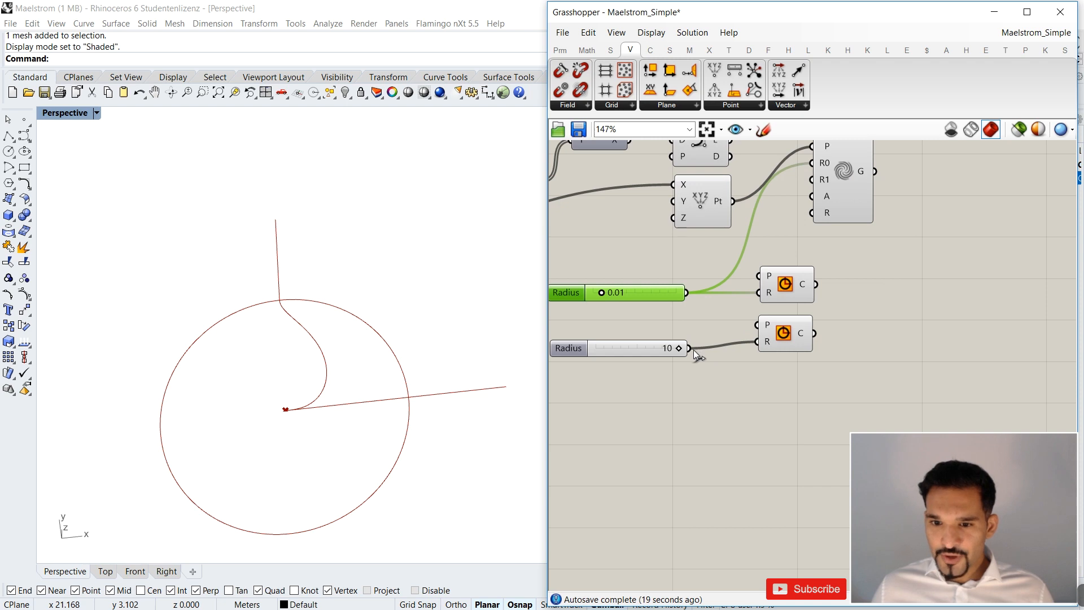
# Connect the second radius slider to Maelstrom's R1 input and line it up beneath the first radius slider.
pyautogui.moveTo(690, 348); pyautogui.dragTo(808, 197)
pyautogui.scroll(1, 652, 361)
pyautogui.moveTo(622, 324); pyautogui.dragTo(614, 316)
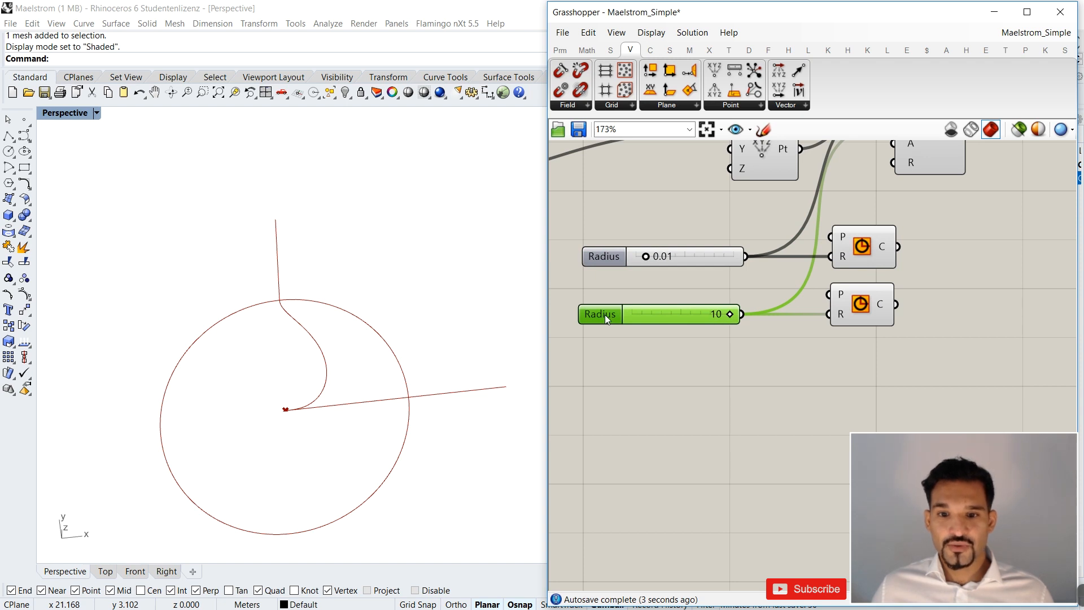
# Set the upper limit of the second radius slider to 100.
pyautogui.doubleClick(605, 314)
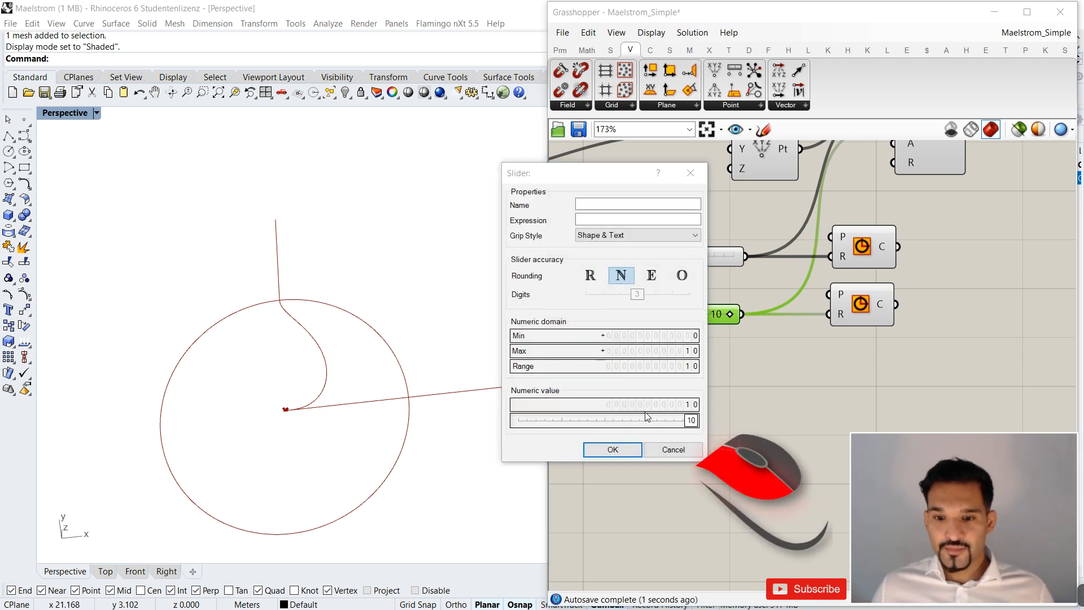
pyautogui.click(650, 450)
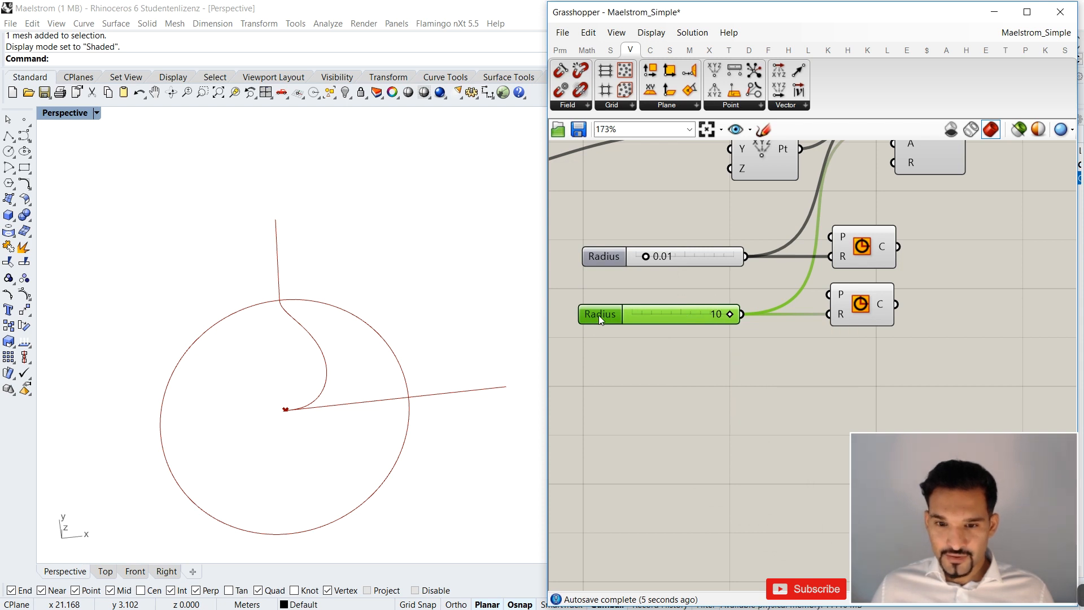
pyautogui.moveTo(598, 315)
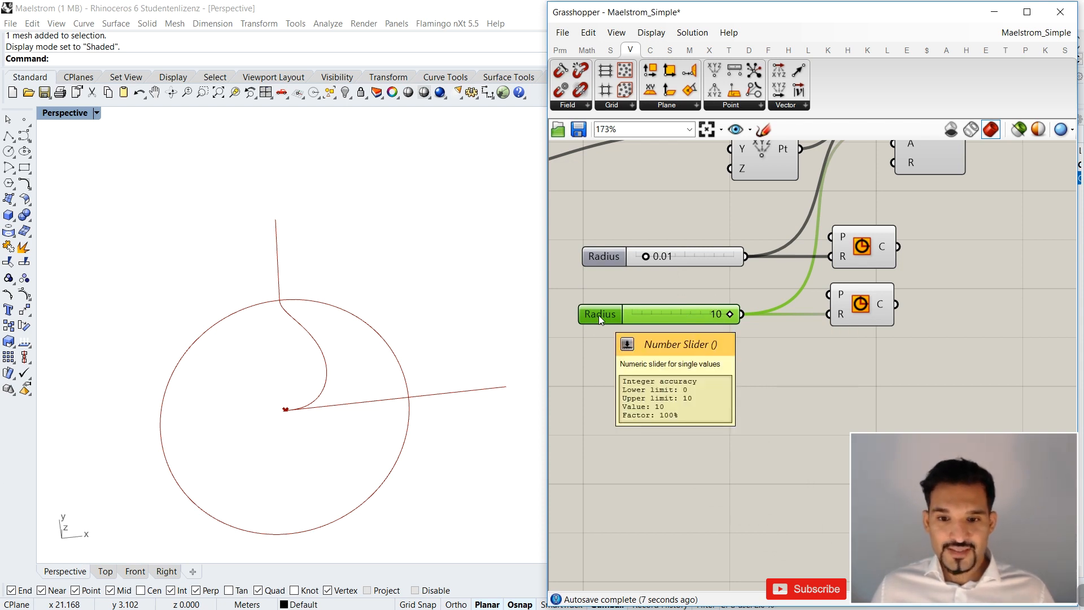
pyautogui.doubleClick(599, 315)
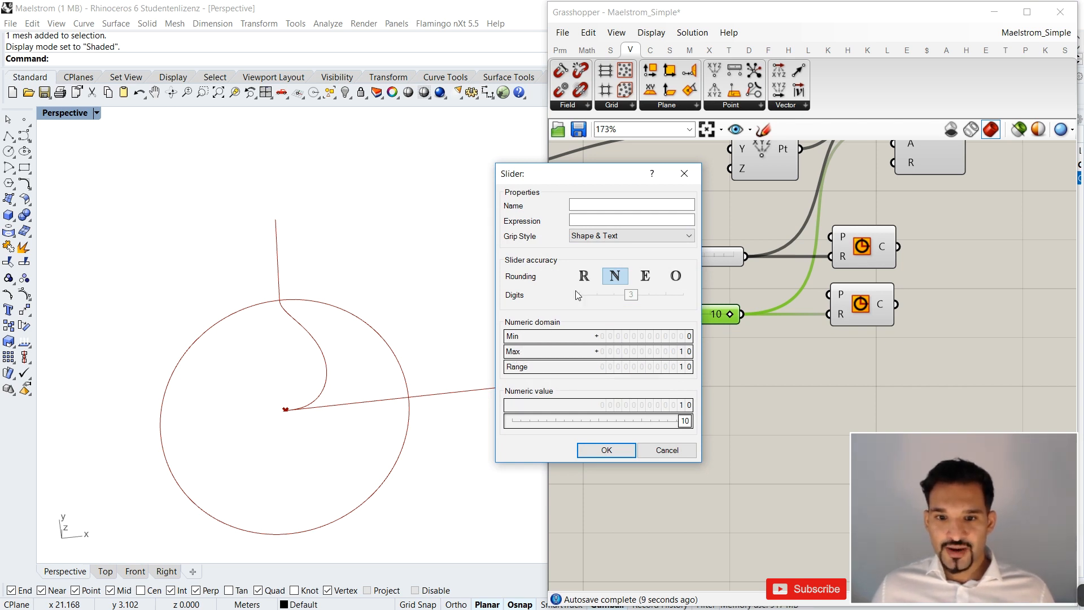
pyautogui.moveTo(683, 352); pyautogui.dragTo(685, 261)
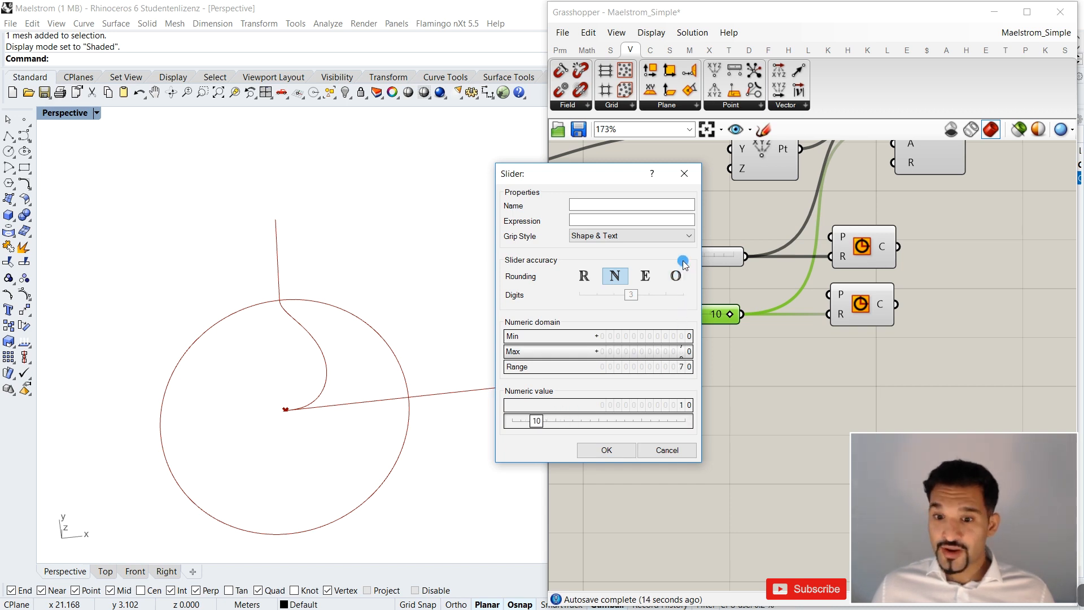
pyautogui.doubleClick(673, 355)
pyautogui.write('100')
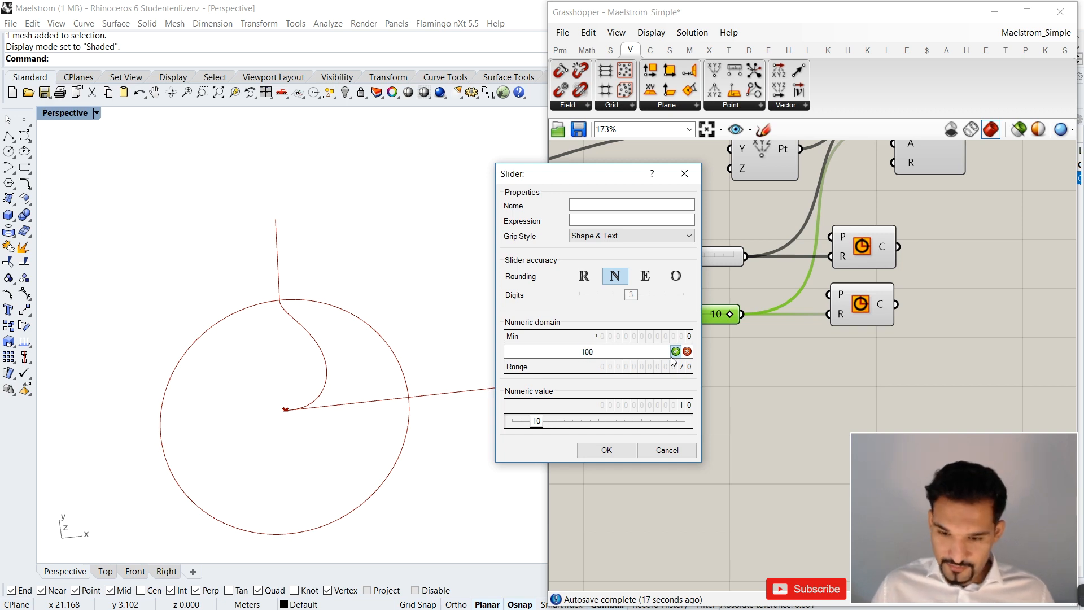
pyautogui.press('Return')
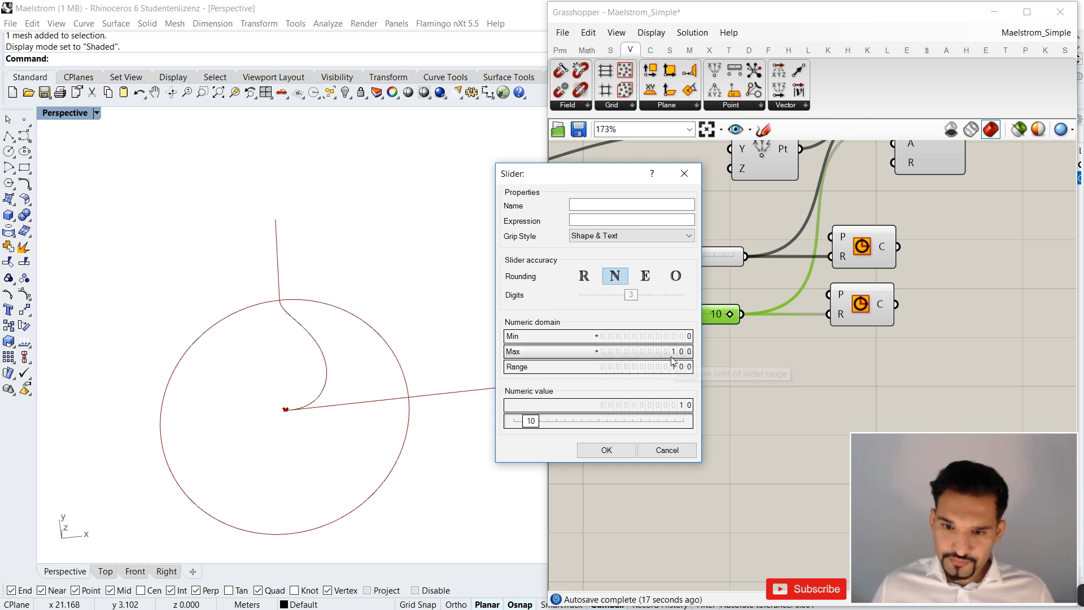
pyautogui.click(595, 453)
# Try the second radius slider at 15 and compare the curve with the outer circle from another angle.
pyautogui.scroll(-3, 618, 390)
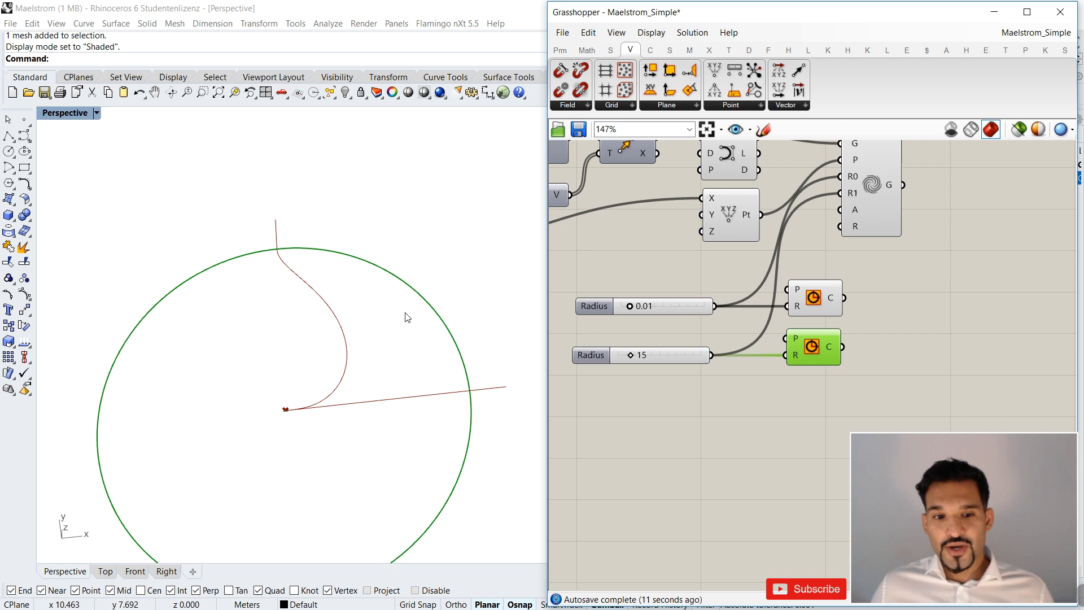
pyautogui.scroll(-2, 406, 315)
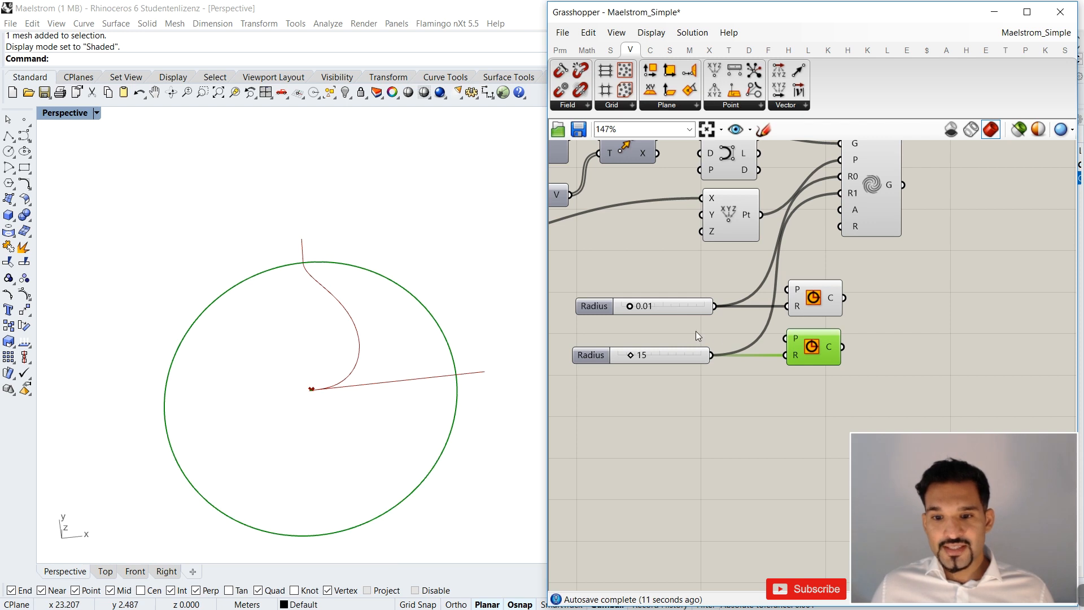
pyautogui.scroll(1, 695, 334)
pyautogui.moveTo(346, 339); pyautogui.dragTo(383, 290, button='right')
pyautogui.scroll(-3, 380, 313)
pyautogui.scroll(2, 409, 253)
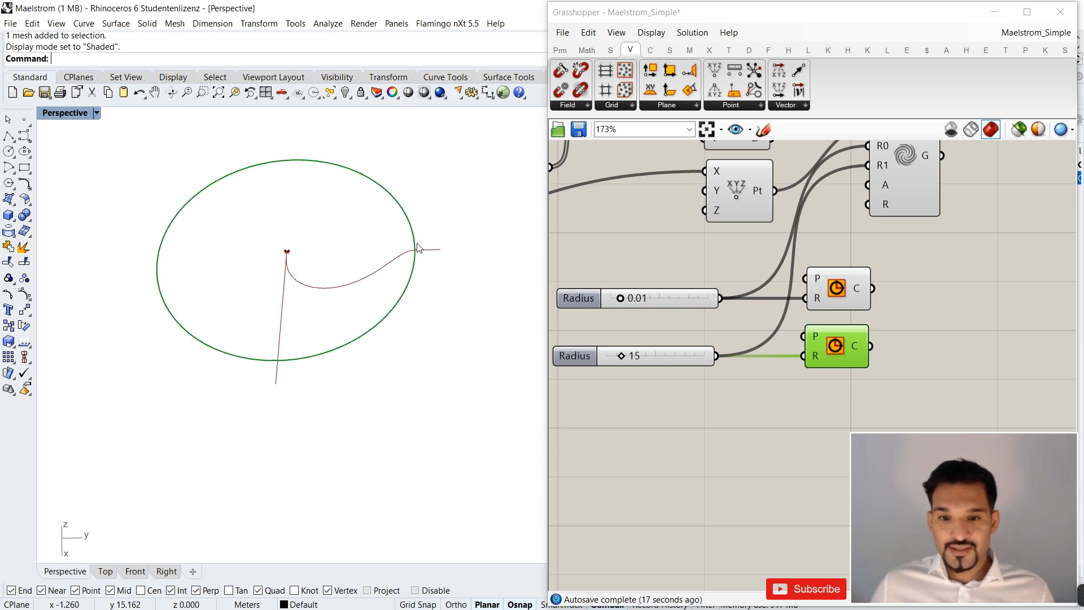
# Set the second radius slider to 18 and check where the outer circle meets the ends of the line and curve.
pyautogui.scroll(3, 622, 346)
pyautogui.moveTo(631, 381); pyautogui.dragTo(635, 387)
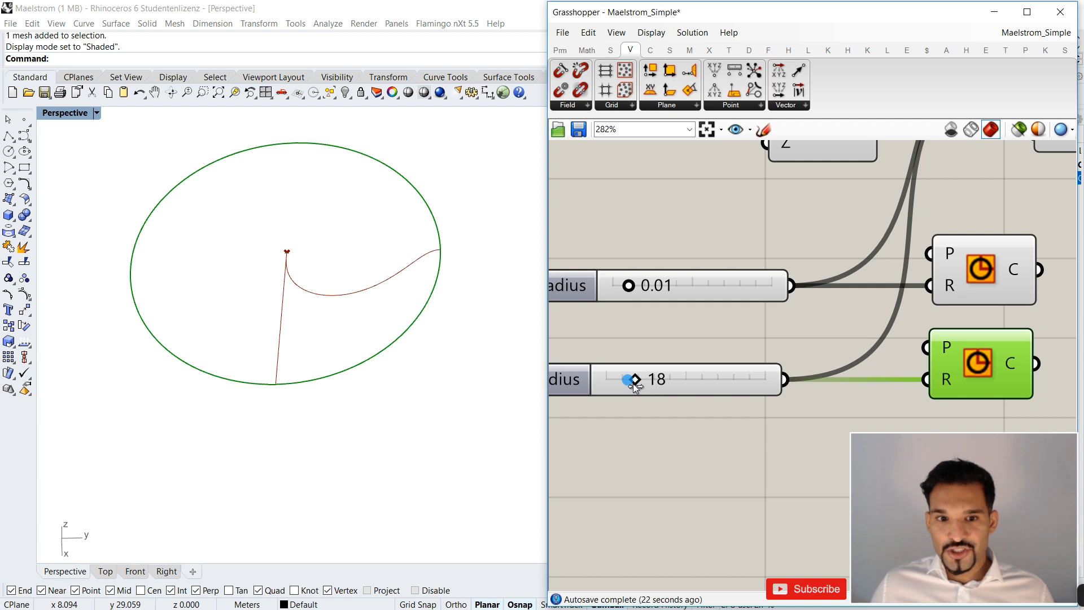
pyautogui.moveTo(351, 327); pyautogui.dragTo(417, 367, button='right')
pyautogui.scroll(10, 380, 300)
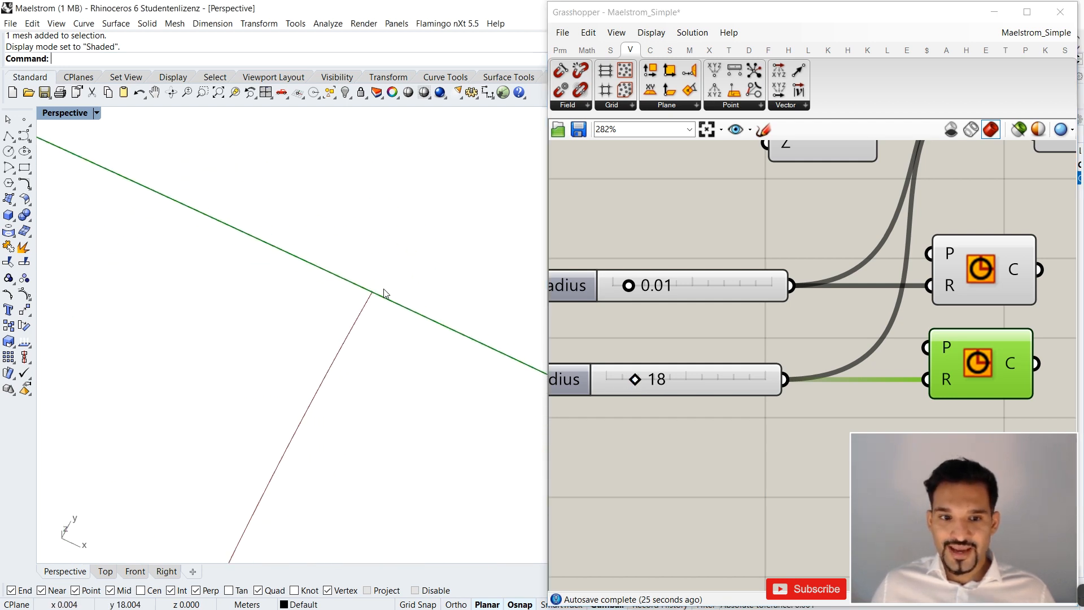
pyautogui.scroll(-10, 361, 295)
pyautogui.scroll(4, 367, 401)
pyautogui.moveTo(337, 414); pyautogui.dragTo(305, 409, button='right')
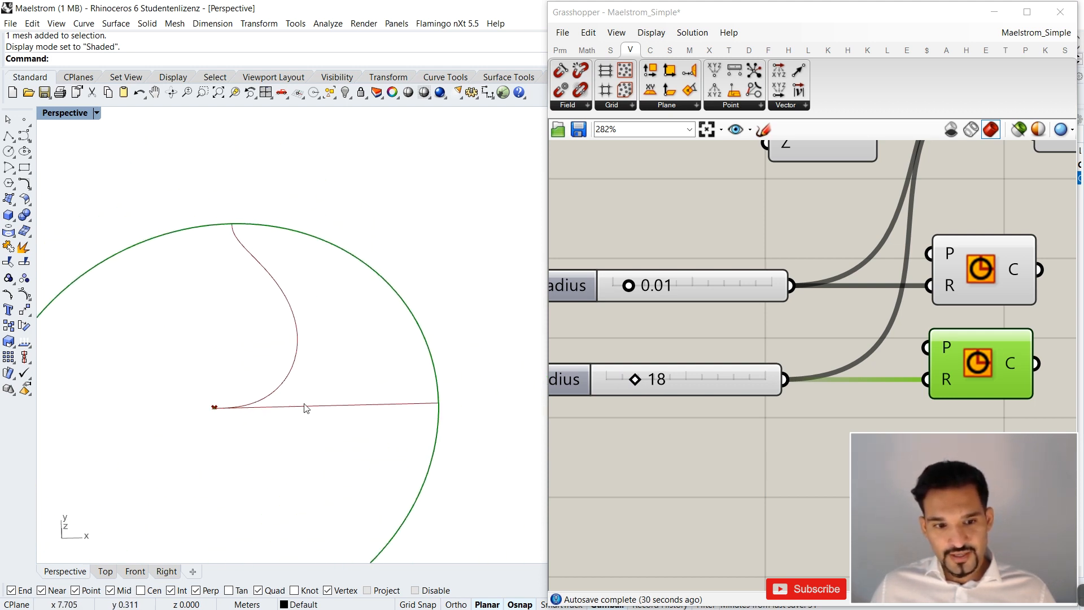
# Draw a line about 25 m long from the origin 0 along the Y axis with Ortho on, past the outer circle.
pyautogui.scroll(6, 244, 236)
pyautogui.scroll(4, 234, 226)
pyautogui.scroll(-5, 247, 214)
pyautogui.scroll(-5, 322, 237)
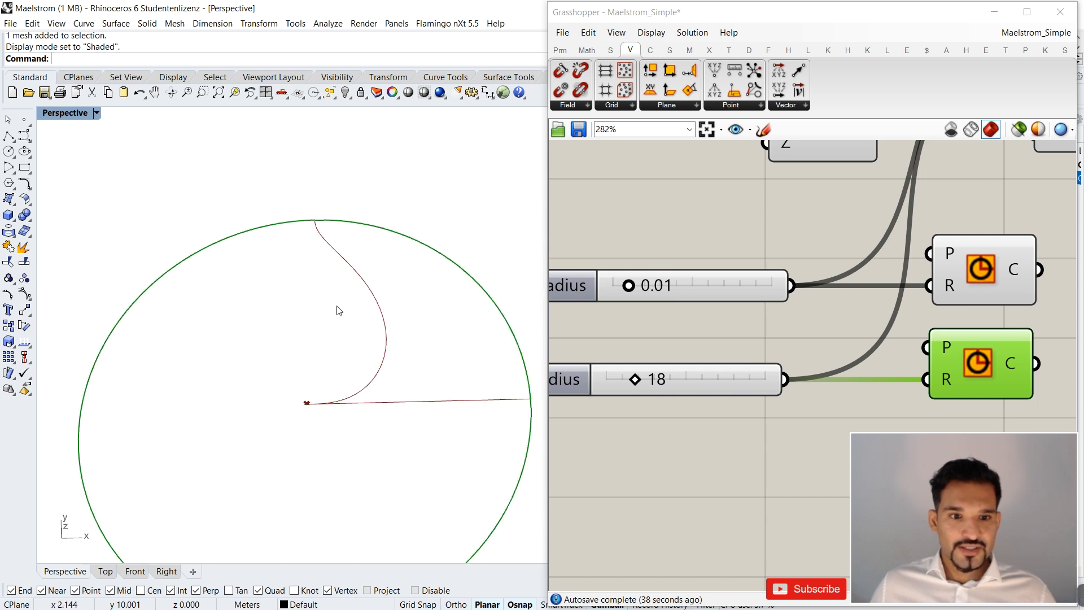
pyautogui.write('ine')
pyautogui.press('Return')
pyautogui.write('0')
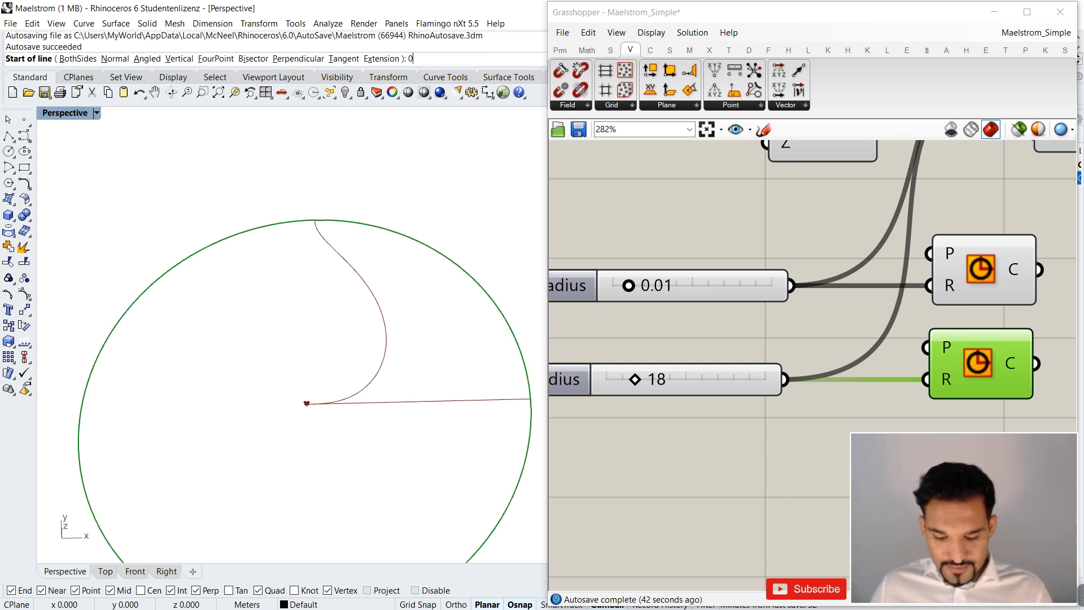
pyautogui.press('Return')
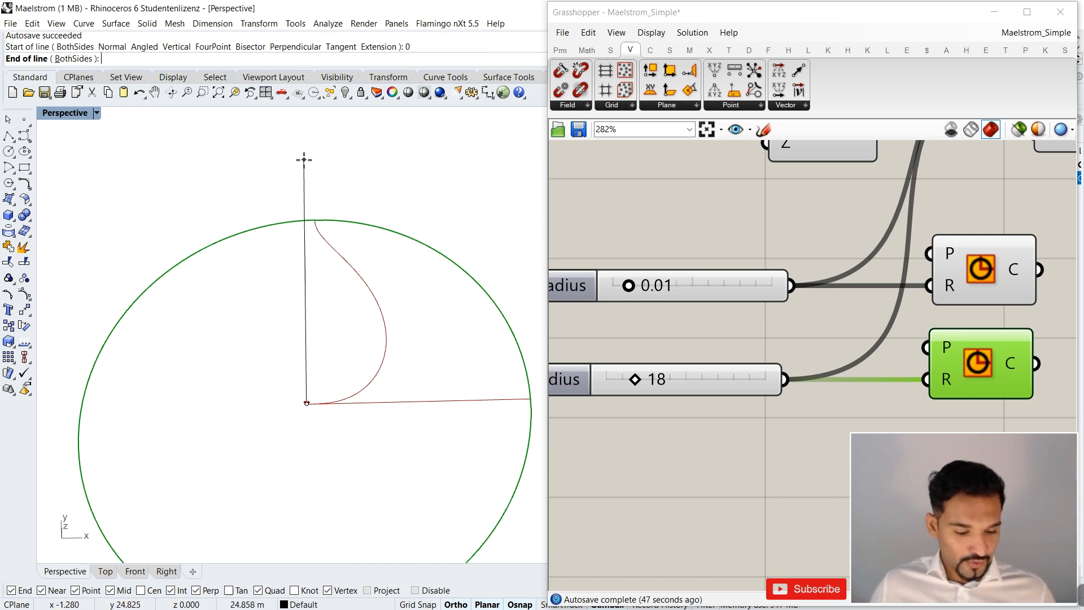
pyautogui.press('F8')
pyautogui.click(317, 148)
# Examine where the deformed curve's end meets the new line and the outer circle, and check Maelstrom's Angle input.
pyautogui.scroll(-2, 299, 254)
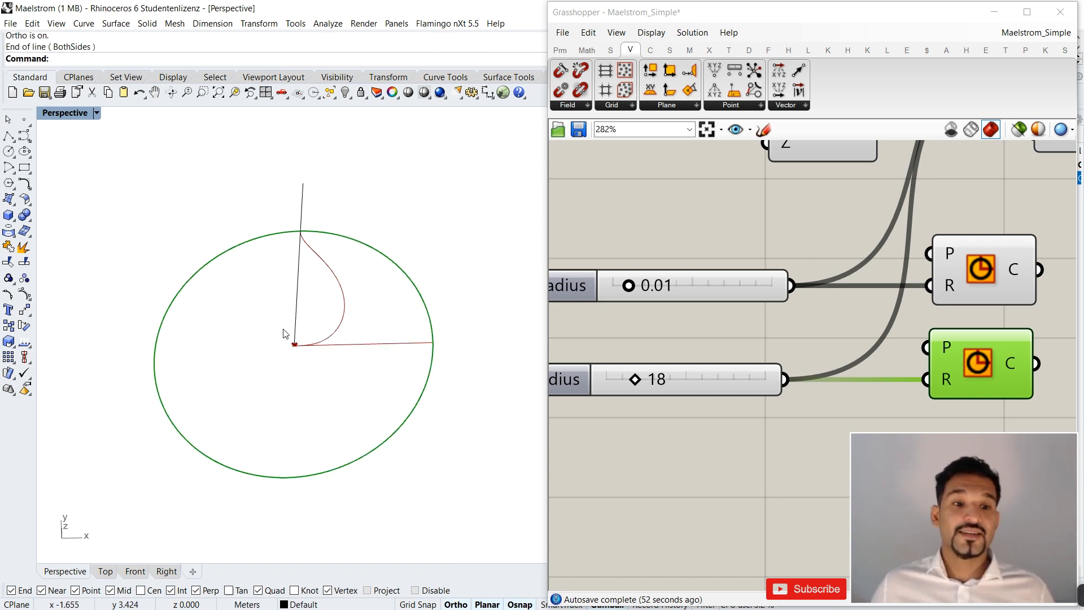
pyautogui.scroll(5, 303, 220)
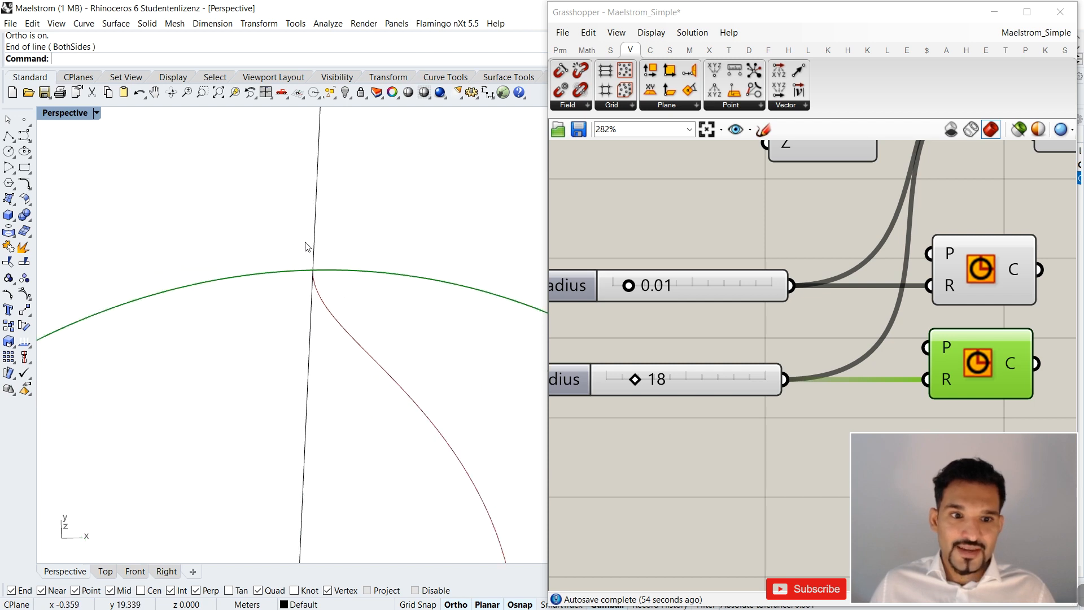
pyautogui.scroll(-2, 302, 271)
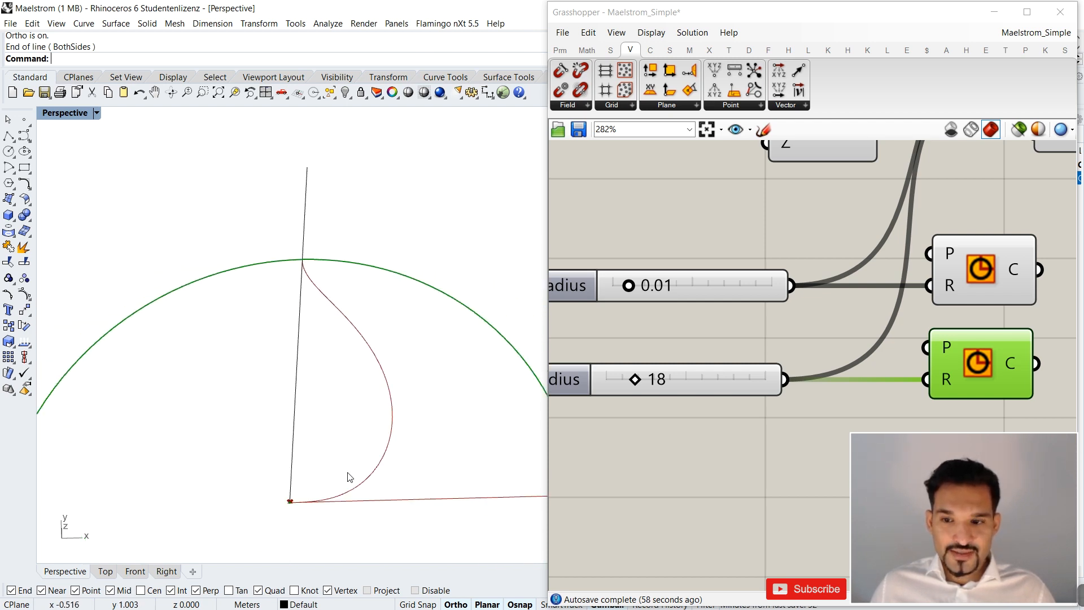
pyautogui.scroll(-5, 987, 328)
pyautogui.moveTo(979, 258); pyautogui.dragTo(843, 269, button='right')
pyautogui.scroll(2, 886, 253)
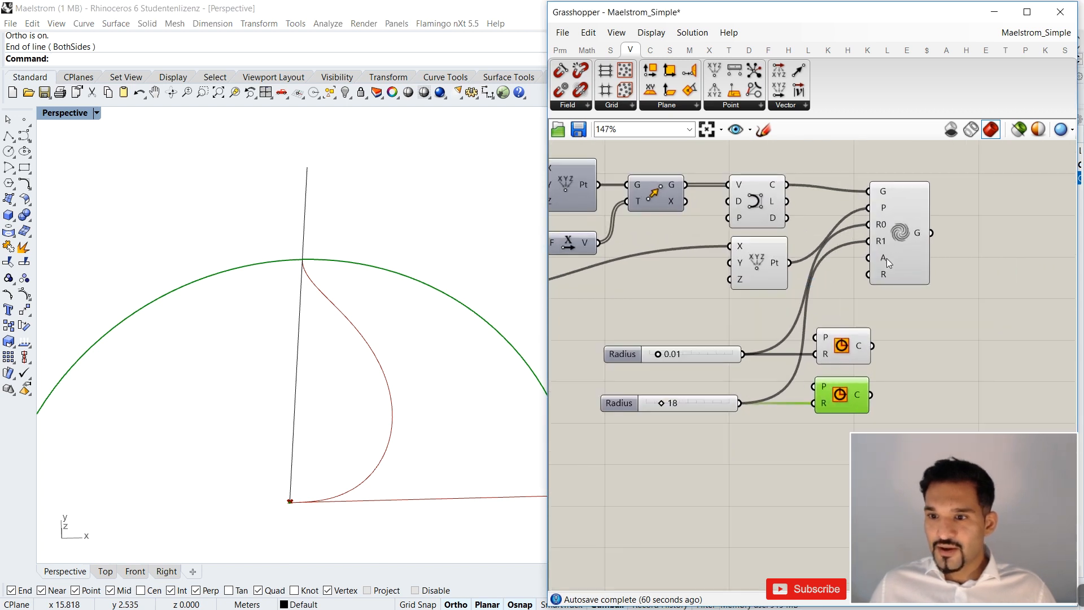
pyautogui.moveTo(886, 259)
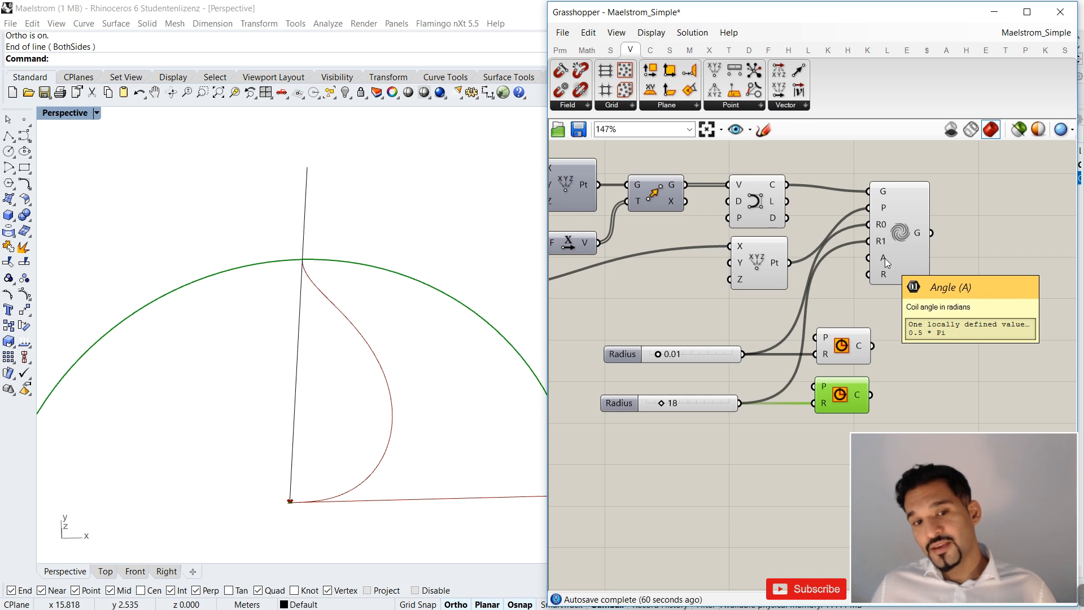
pyautogui.moveTo(487, 355); pyautogui.dragTo(497, 308, button='right')
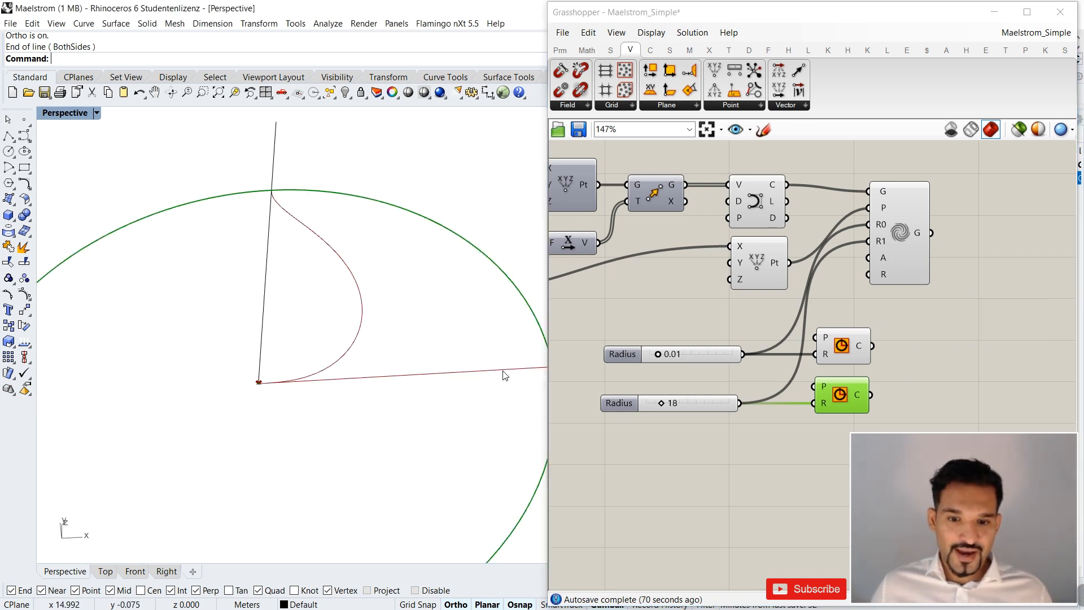
pyautogui.scroll(8, 265, 198)
pyautogui.scroll(3, 261, 207)
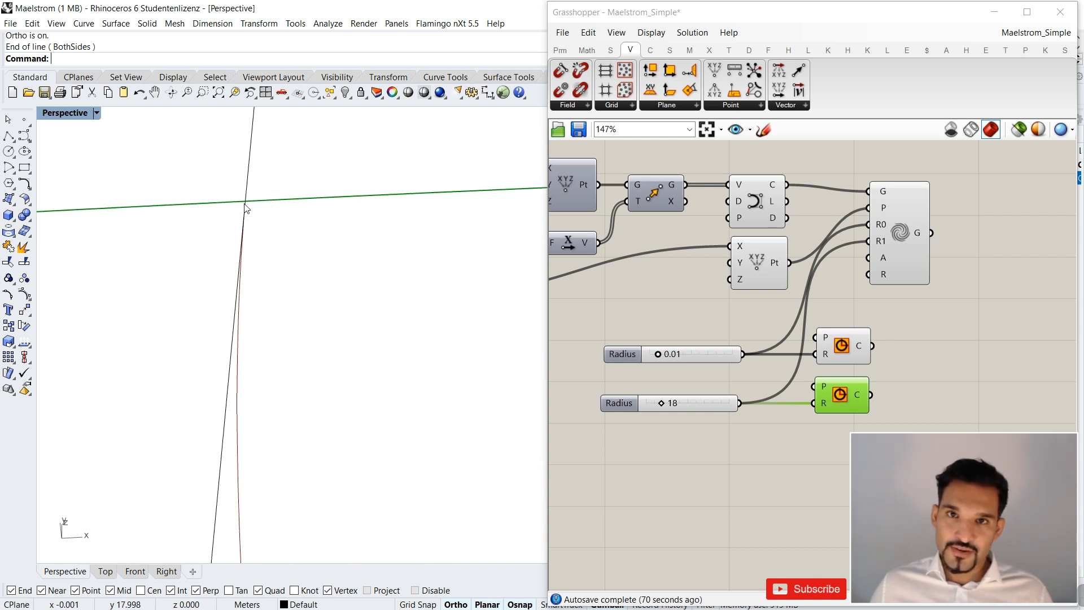
# Try the second radius slider at 35 and compare the curve's end with the vertical line and outer circle.
pyautogui.moveTo(660, 402); pyautogui.dragTo(675, 401)
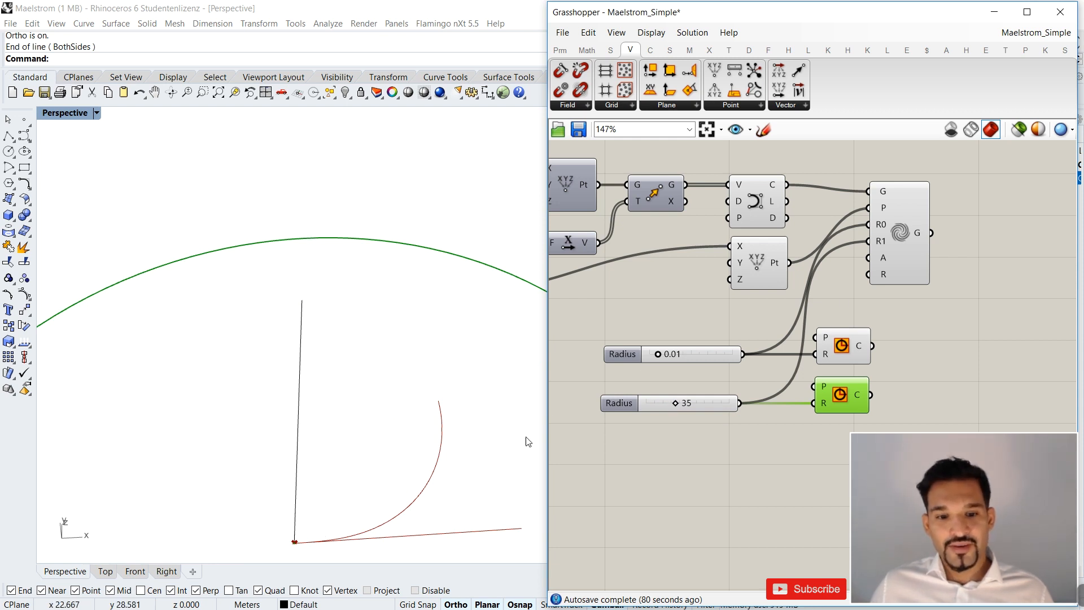
pyautogui.scroll(-6, 365, 387)
pyautogui.scroll(6, 392, 460)
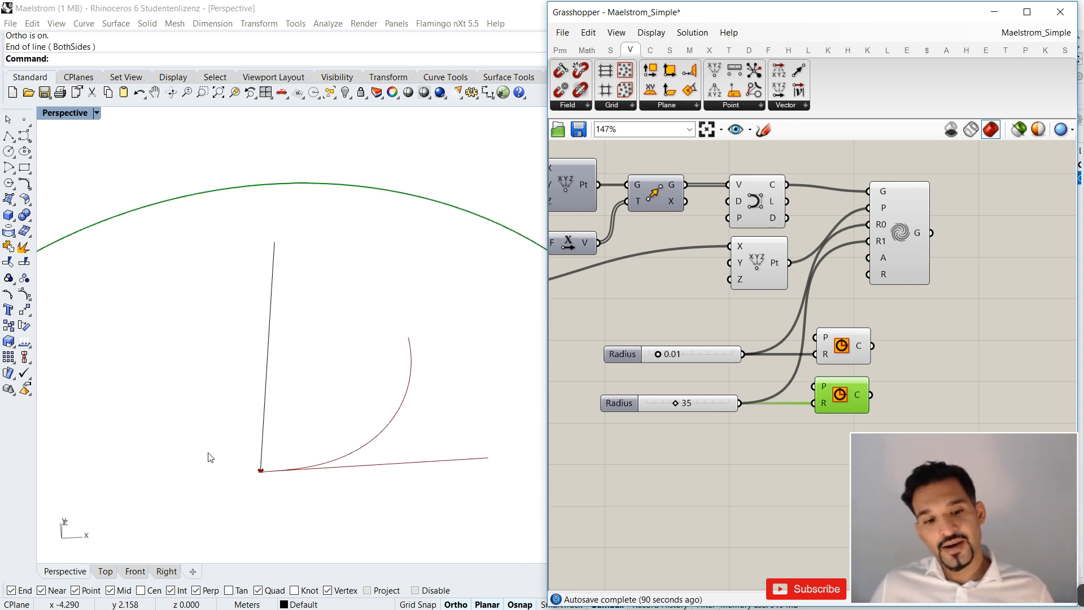
pyautogui.scroll(-6, 339, 273)
pyautogui.moveTo(338, 273); pyautogui.dragTo(326, 353, button='right')
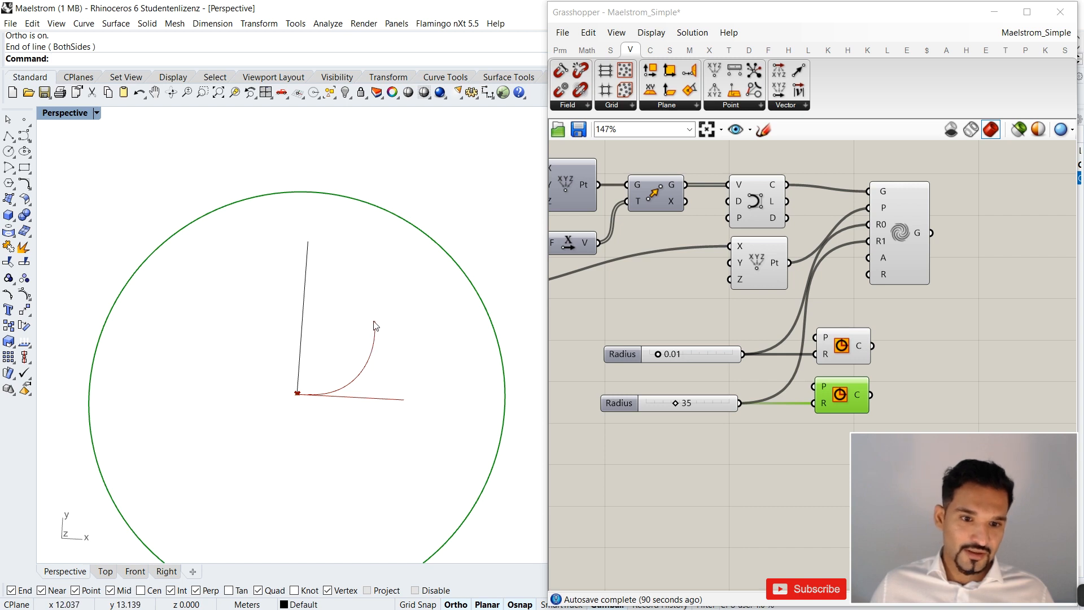
pyautogui.moveTo(308, 397); pyautogui.dragTo(319, 339, button='right')
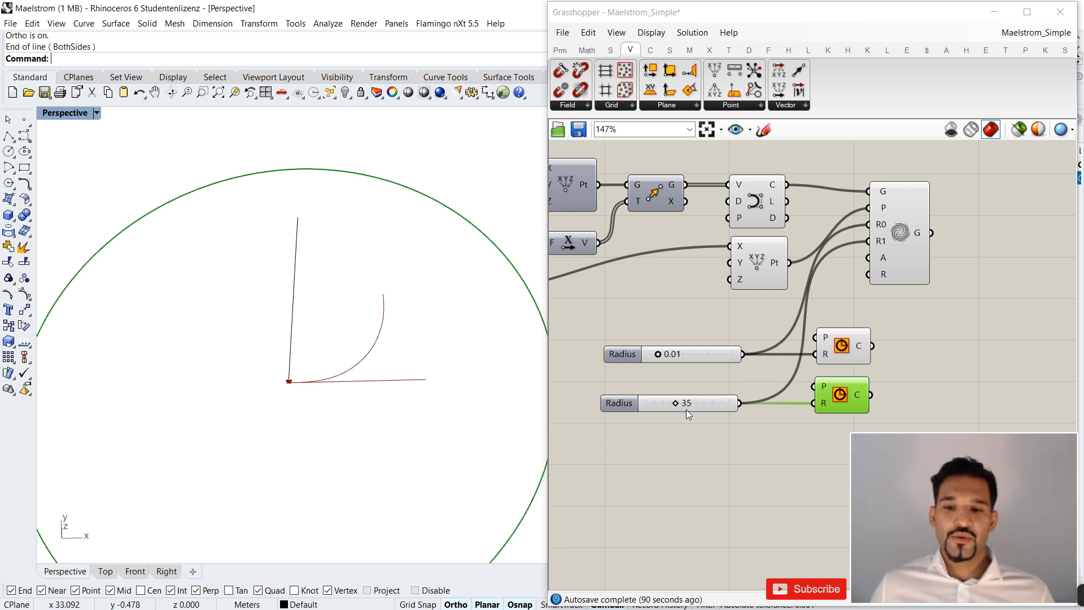
# Return the second radius slider to 18 and inspect the curve's end at the outer circle.
pyautogui.moveTo(676, 404); pyautogui.dragTo(659, 403)
pyautogui.scroll(5, 314, 279)
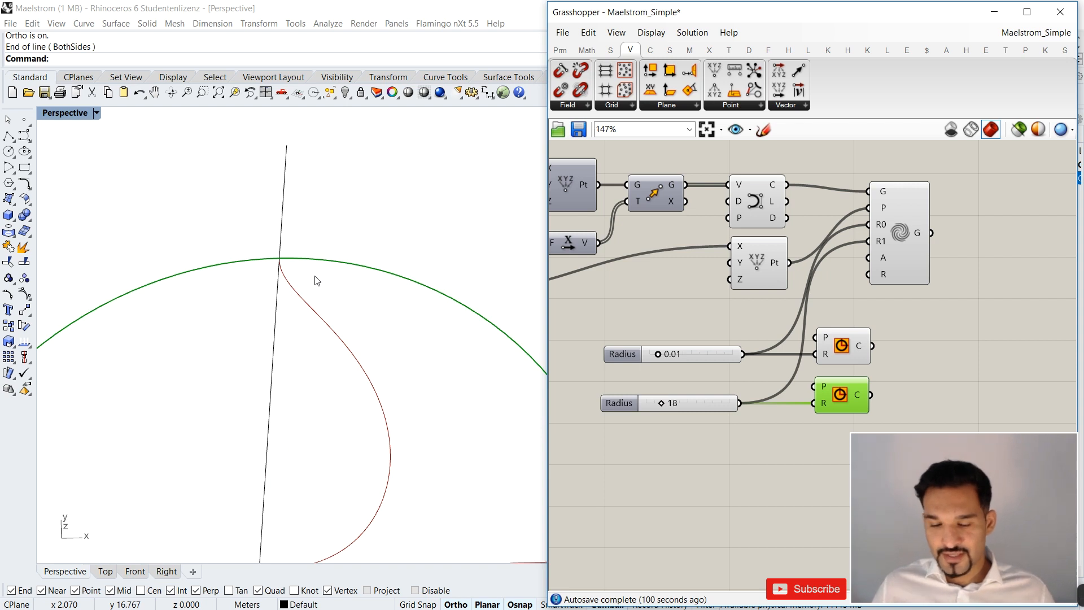
pyautogui.scroll(-4, 363, 322)
pyautogui.scroll(3, 310, 339)
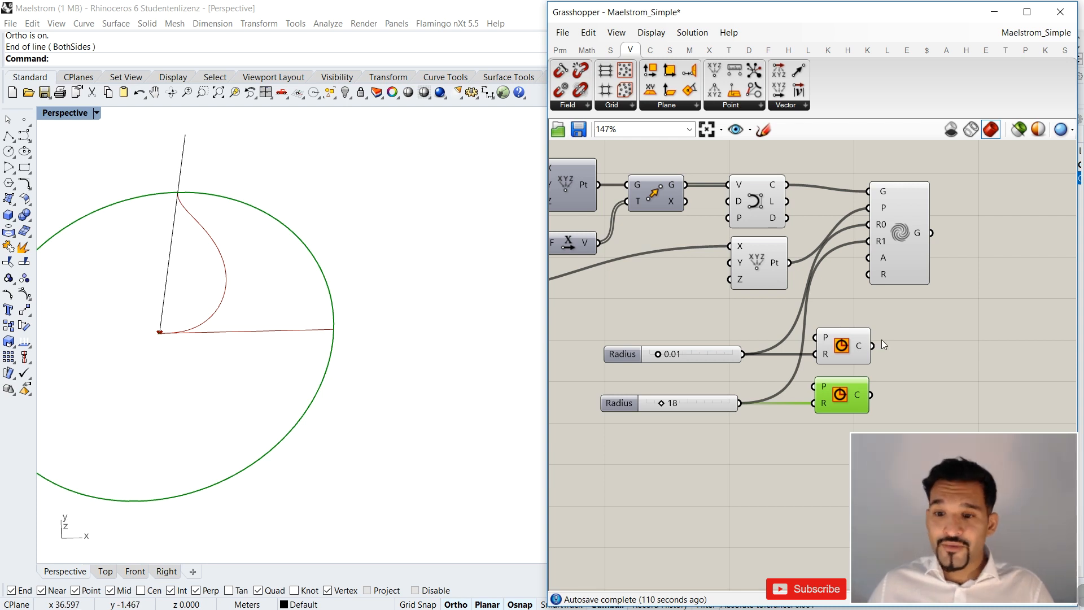
# Move both radius sliders and their circle components together further from the Series and Construct Point components to free up space.
pyautogui.scroll(-3, 940, 320)
pyautogui.moveTo(680, 246)
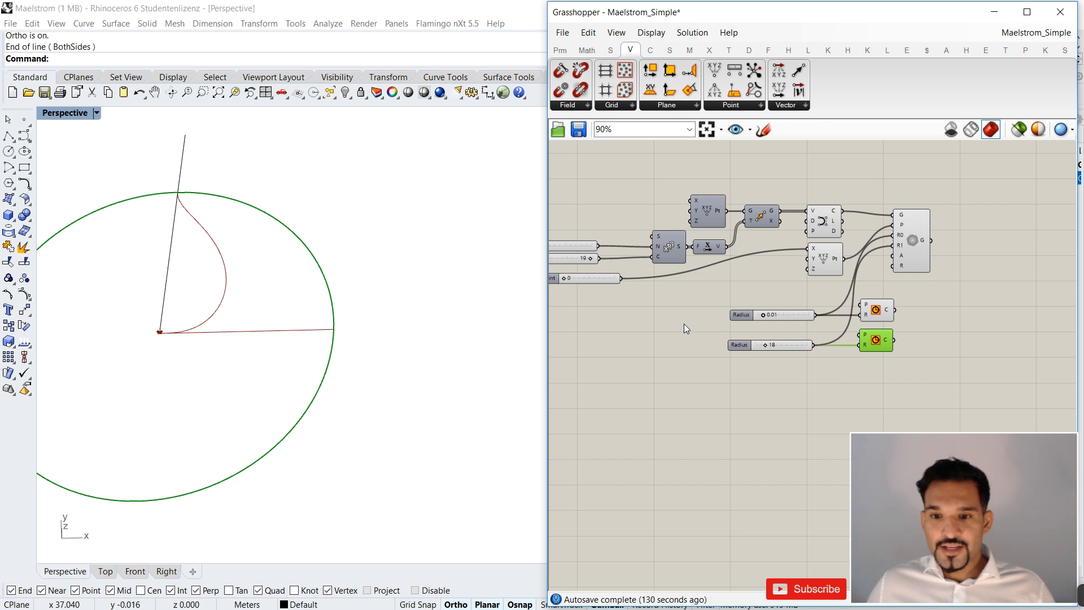
pyautogui.click(879, 361)
pyautogui.moveTo(887, 363); pyautogui.dragTo(859, 339)
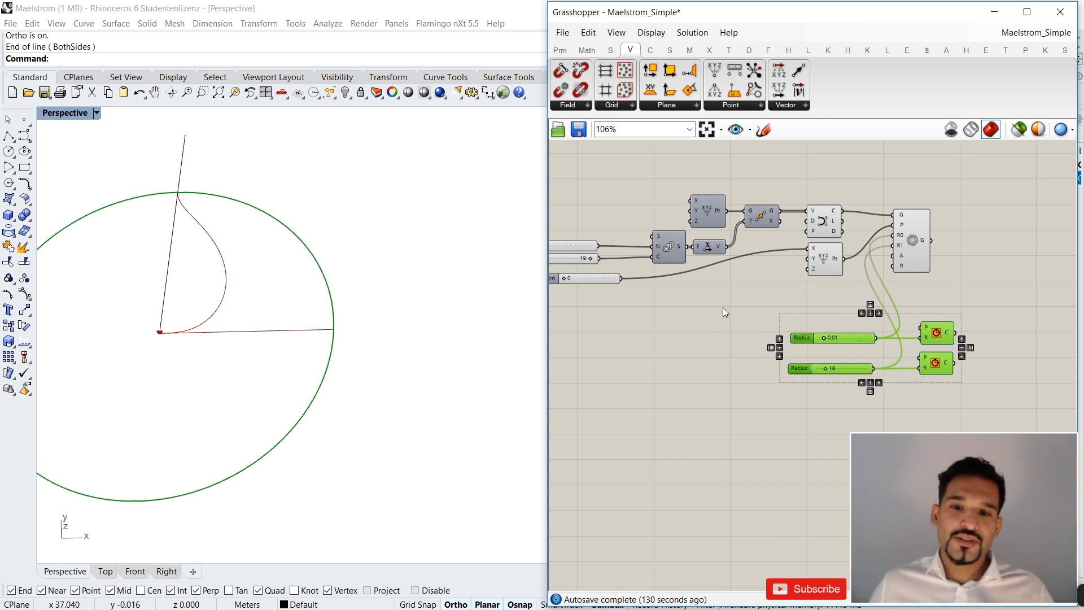
# Add a List Item component below the Unit X component and connect the Series output to its L input.
pyautogui.scroll(2, 723, 307)
pyautogui.scroll(2, 768, 327)
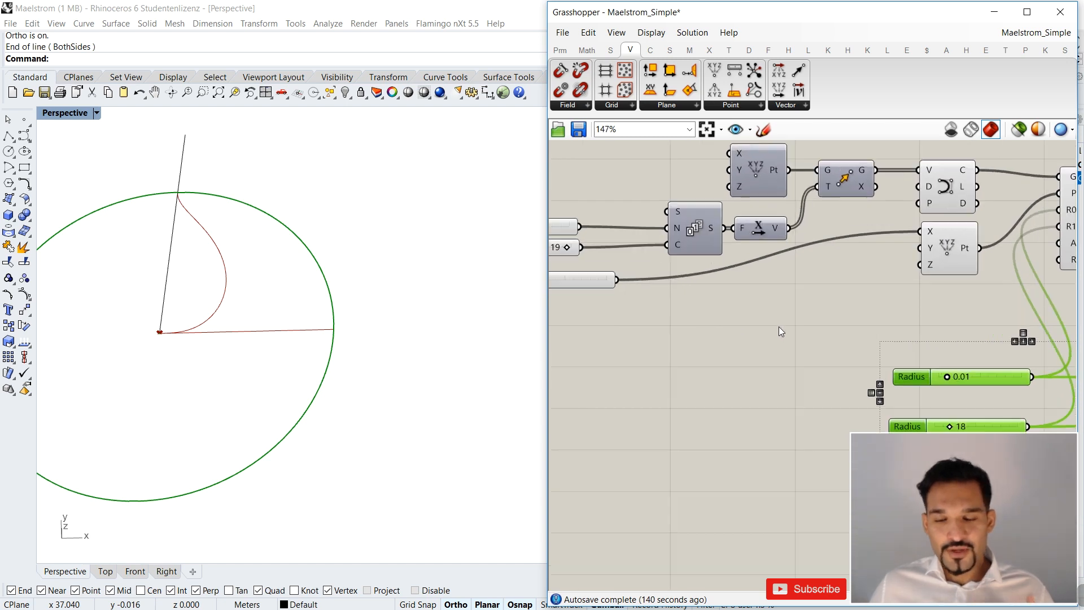
pyautogui.doubleClick(777, 327)
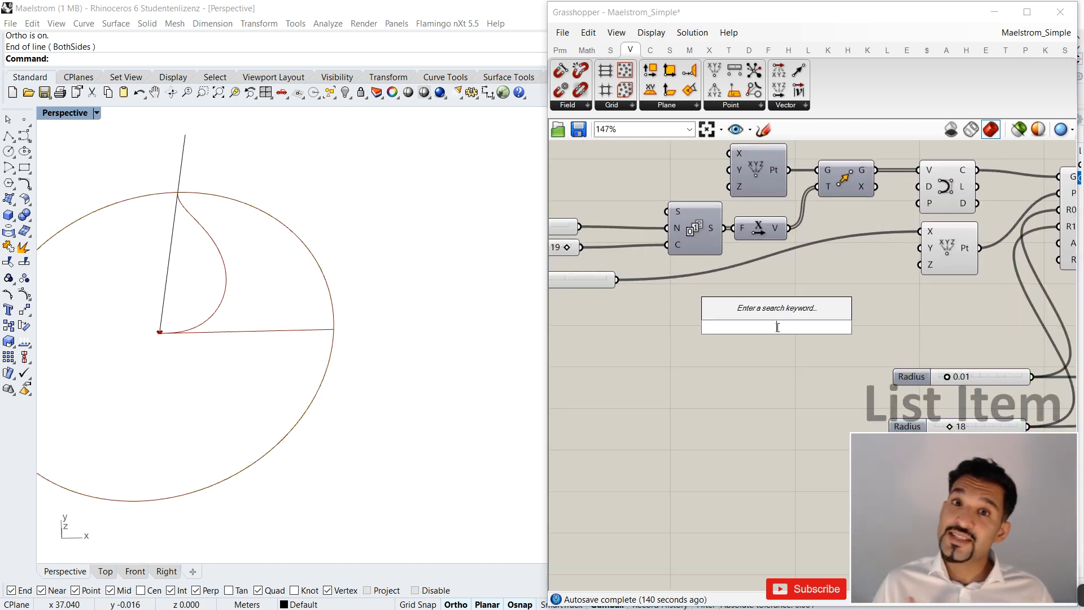
pyautogui.write('listi')
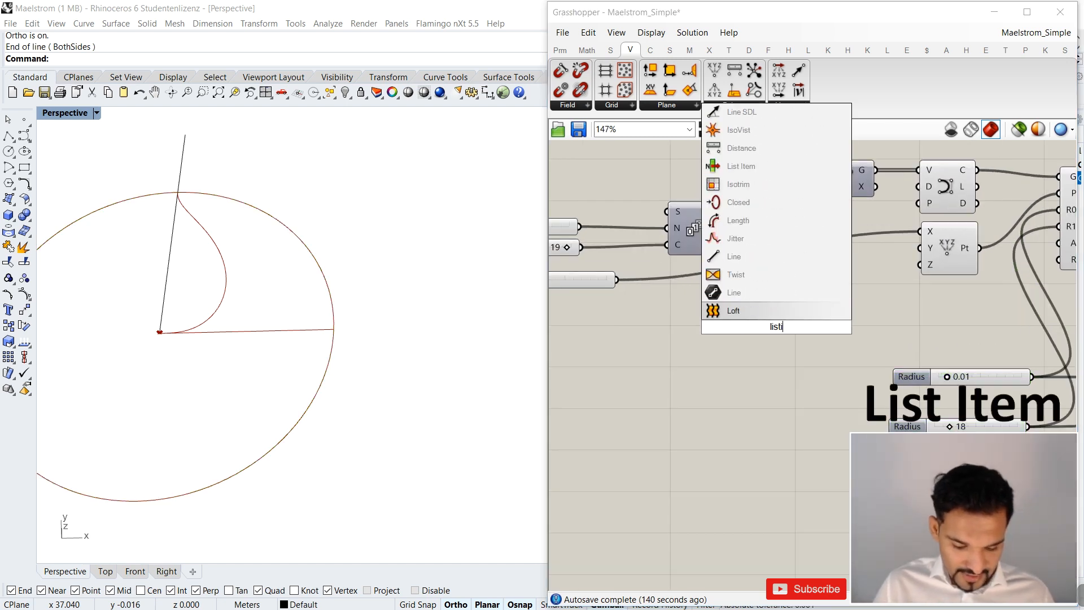
pyautogui.press('Return')
pyautogui.moveTo(724, 228); pyautogui.dragTo(758, 318)
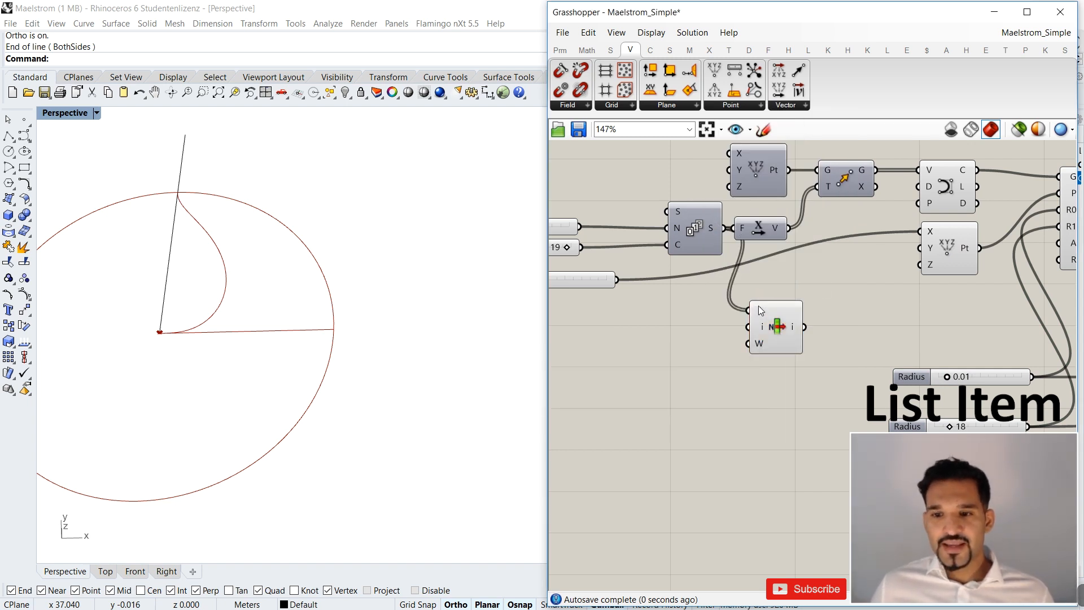
pyautogui.moveTo(757, 334)
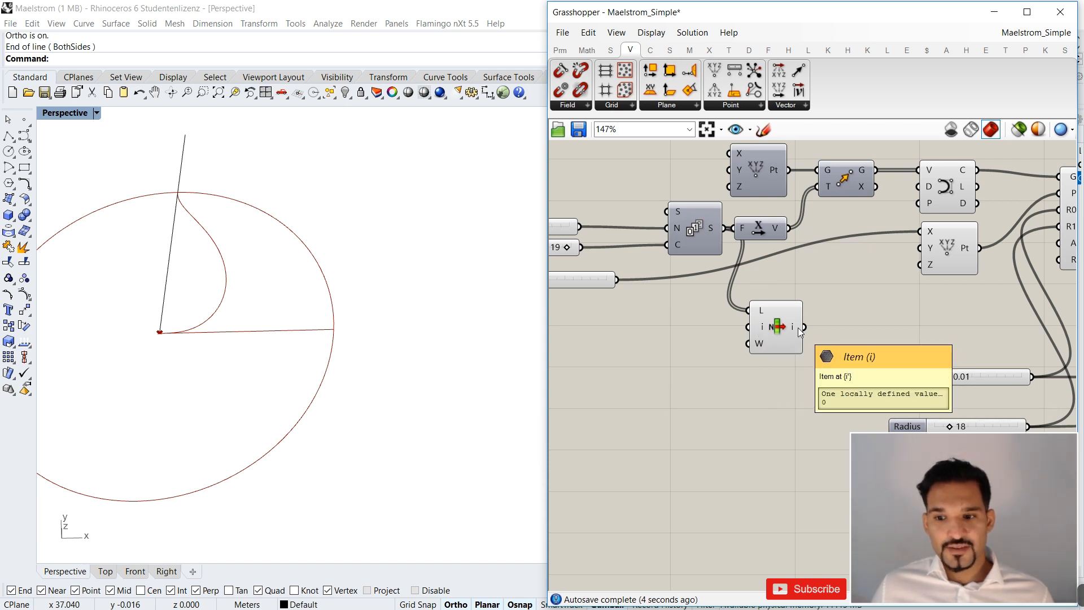
pyautogui.moveTo(762, 329); pyautogui.dragTo(853, 309)
pyautogui.scroll(-2, 703, 316)
pyautogui.scroll(3, 720, 316)
pyautogui.scroll(-2, 730, 349)
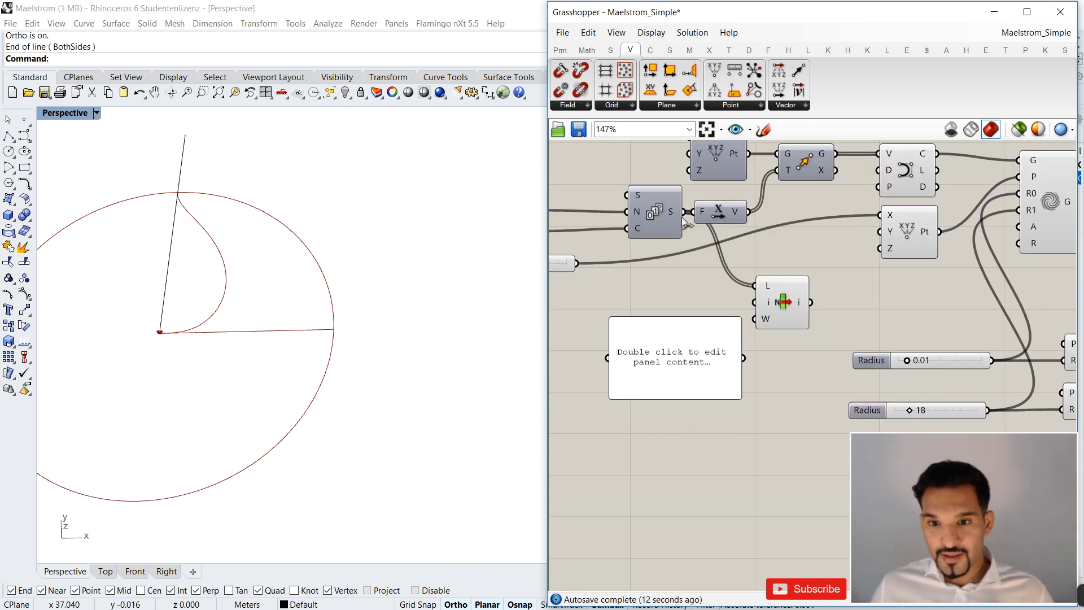
# Connect a panel to the Series output and resize it into a tall, narrow column beside List Item.
pyautogui.moveTo(685, 212); pyautogui.dragTo(607, 358)
pyautogui.scroll(-2, 717, 349)
pyautogui.scroll(2, 701, 334)
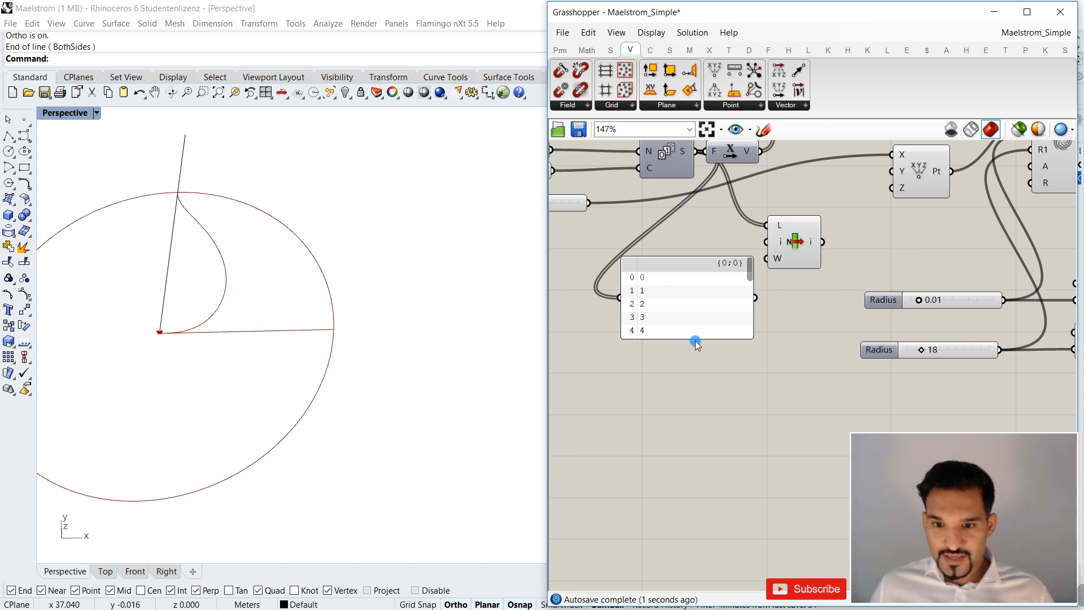
pyautogui.moveTo(694, 339); pyautogui.dragTo(643, 540)
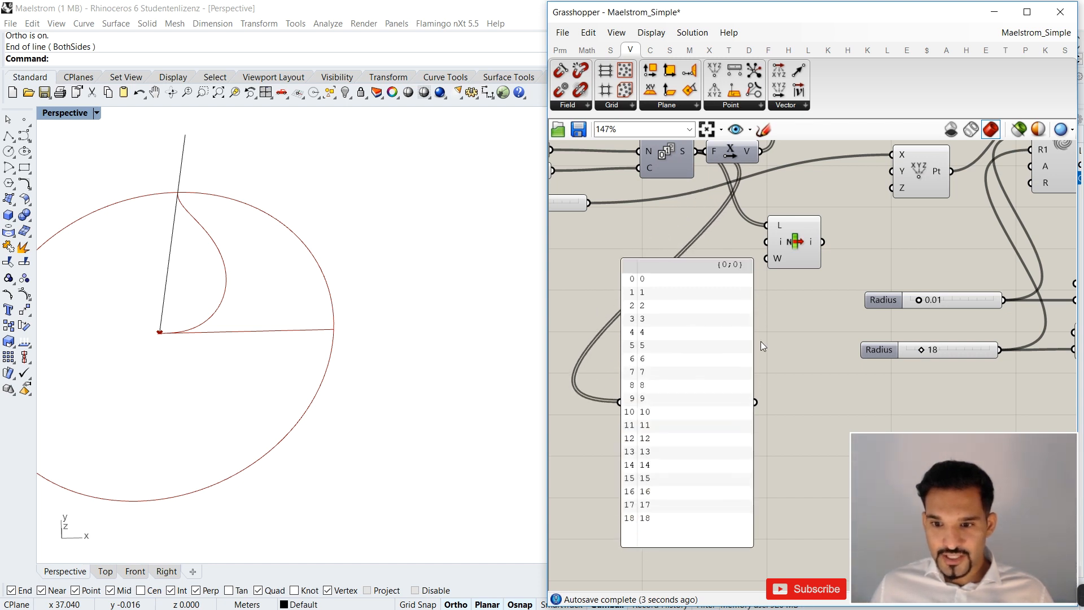
pyautogui.moveTo(754, 343); pyautogui.dragTo(648, 344)
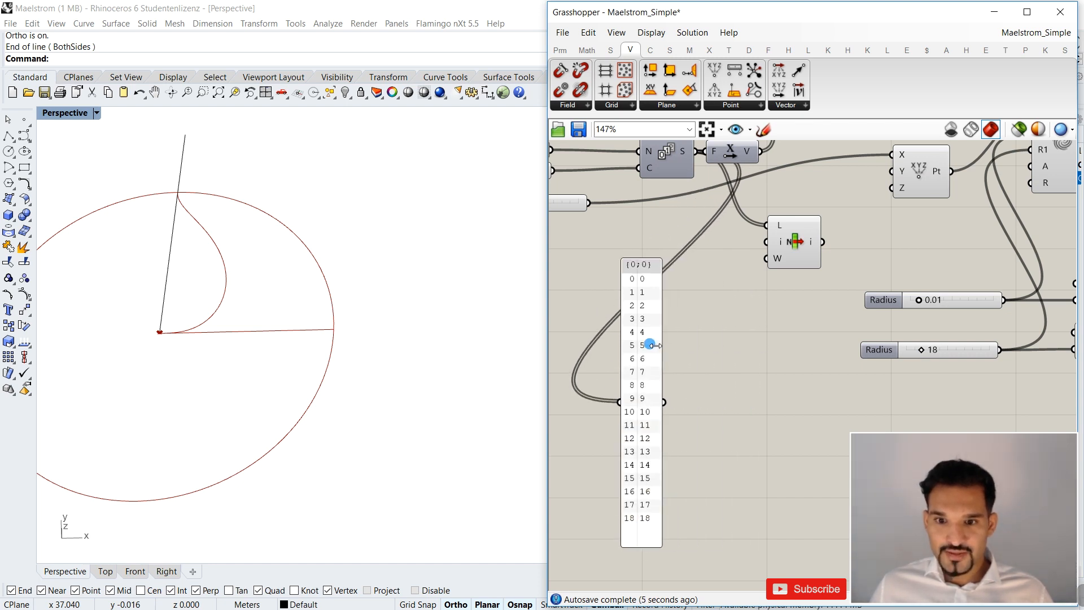
pyautogui.moveTo(651, 449); pyautogui.dragTo(699, 402)
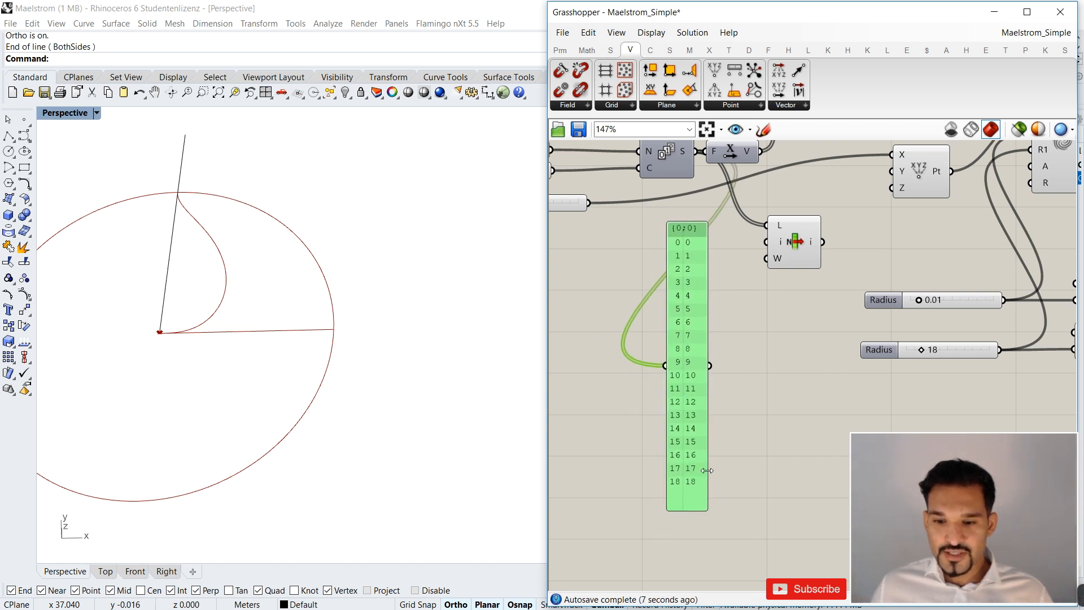
# Examine the panel's indices and values from the first to the last entry of the series.
pyautogui.scroll(5, 663, 218)
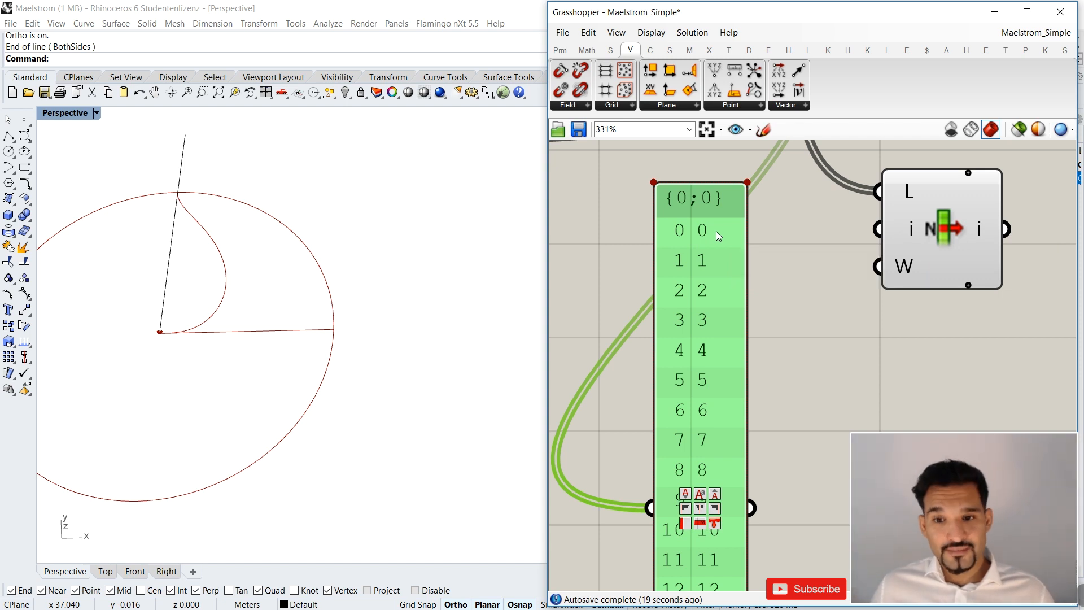
pyautogui.scroll(-4, 716, 231)
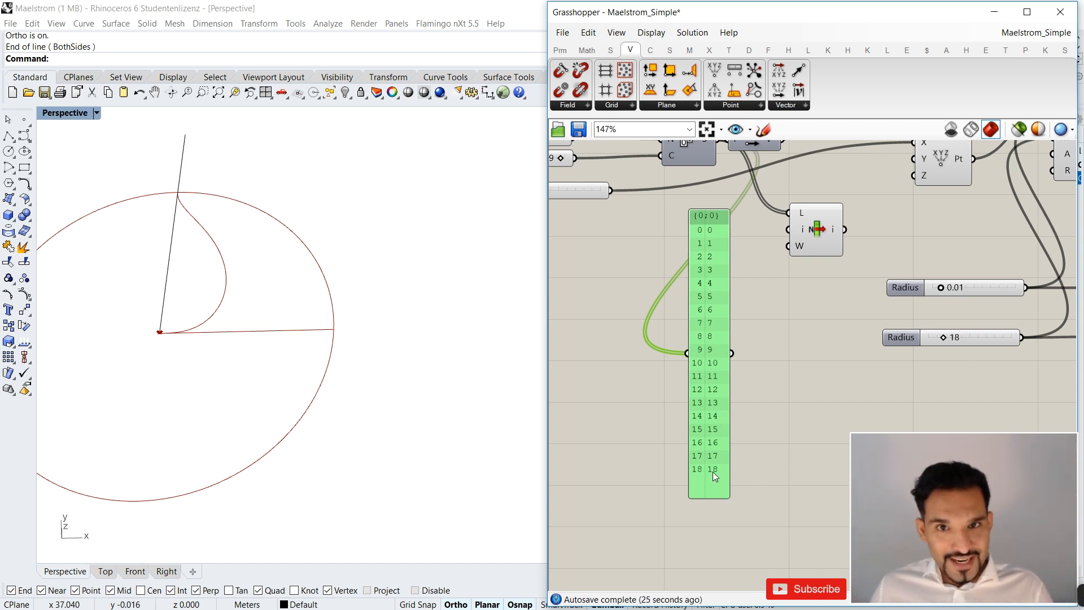
pyautogui.scroll(4, 702, 233)
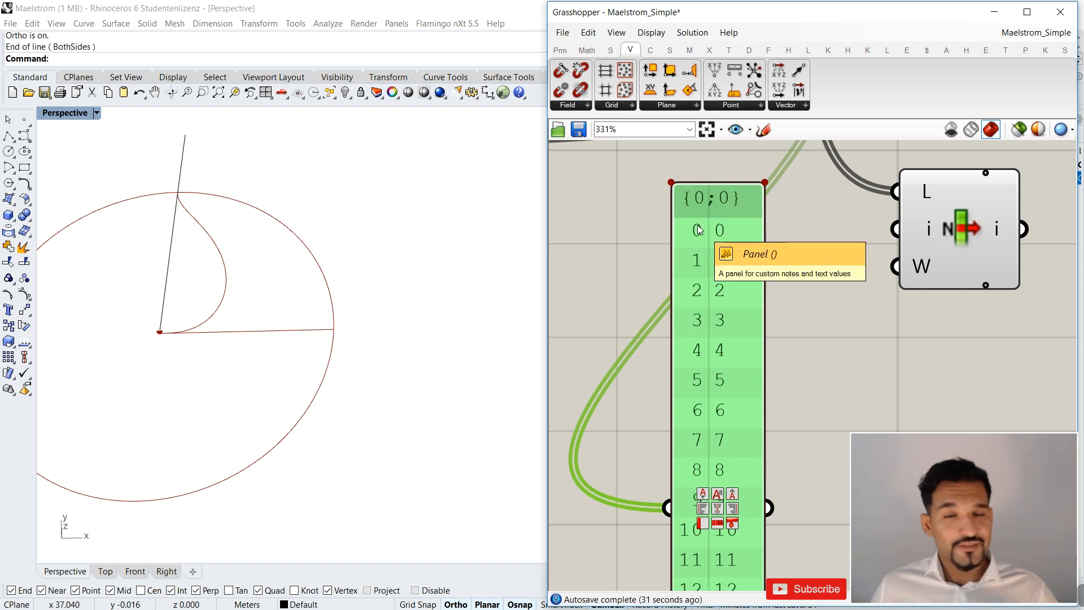
pyautogui.scroll(-3, 697, 225)
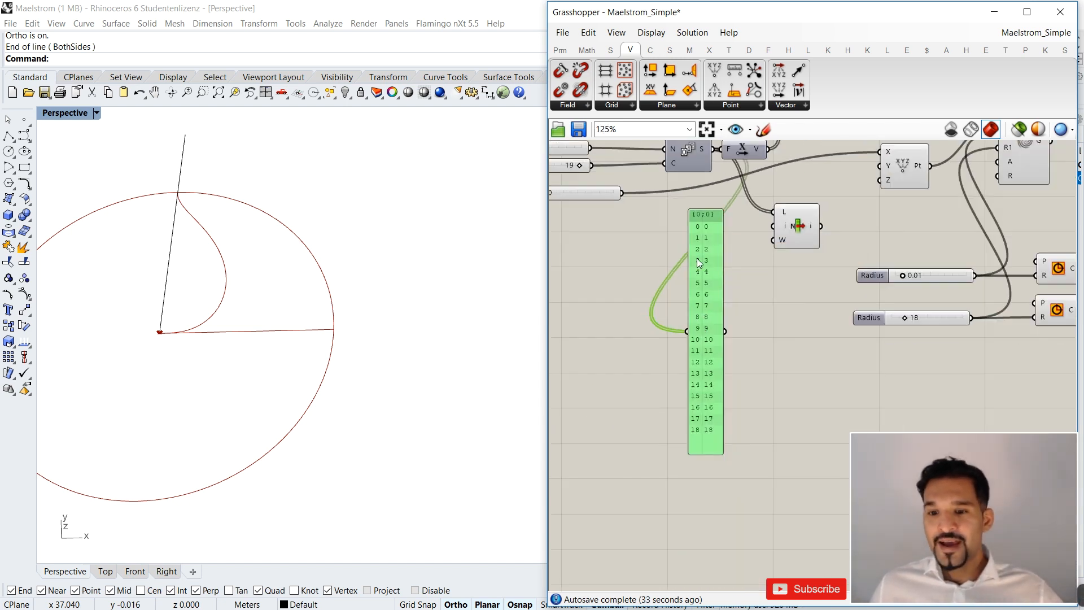
pyautogui.scroll(3, 723, 410)
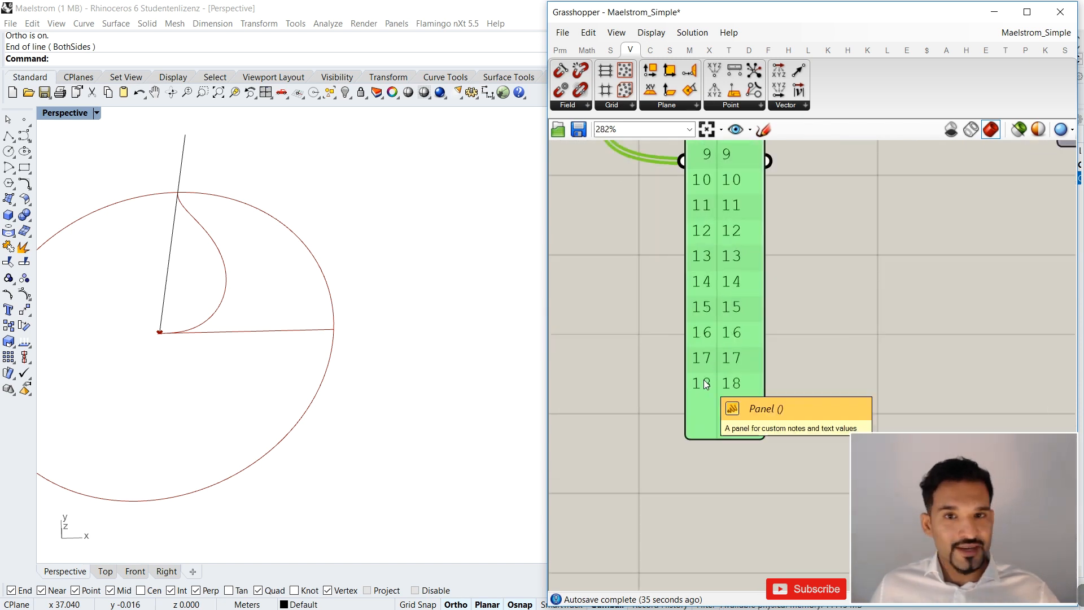
pyautogui.scroll(-5, 704, 385)
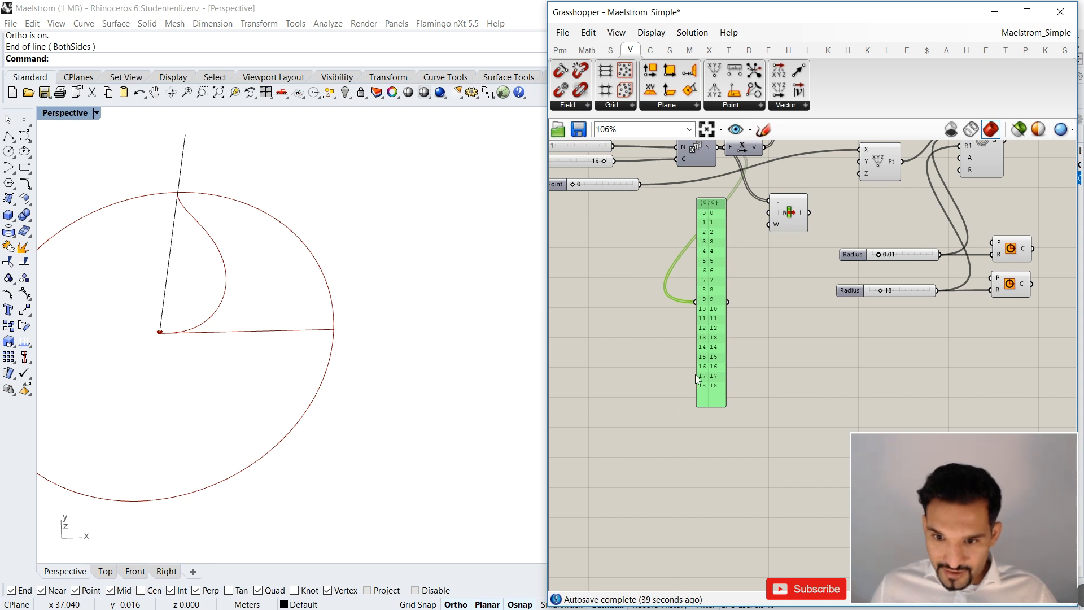
pyautogui.scroll(2, 706, 387)
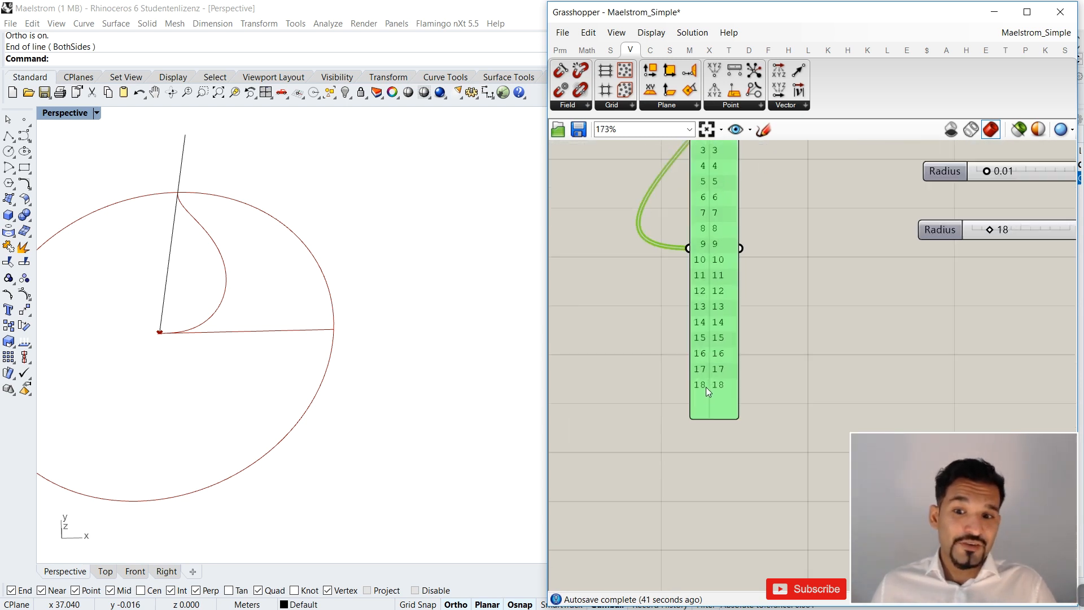
# Try a List Length component fed by the Series output beside the values panel, and remove it again.
pyautogui.scroll(4, 720, 168)
pyautogui.scroll(-3, 692, 189)
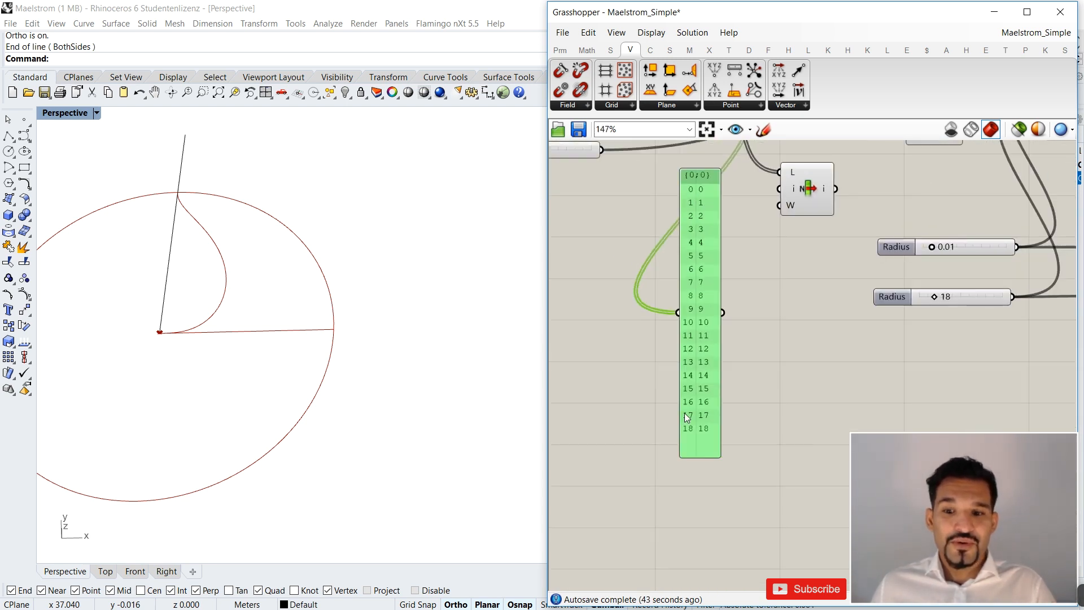
pyautogui.scroll(2, 687, 415)
pyautogui.scroll(-1, 689, 436)
pyautogui.doubleClick(741, 328)
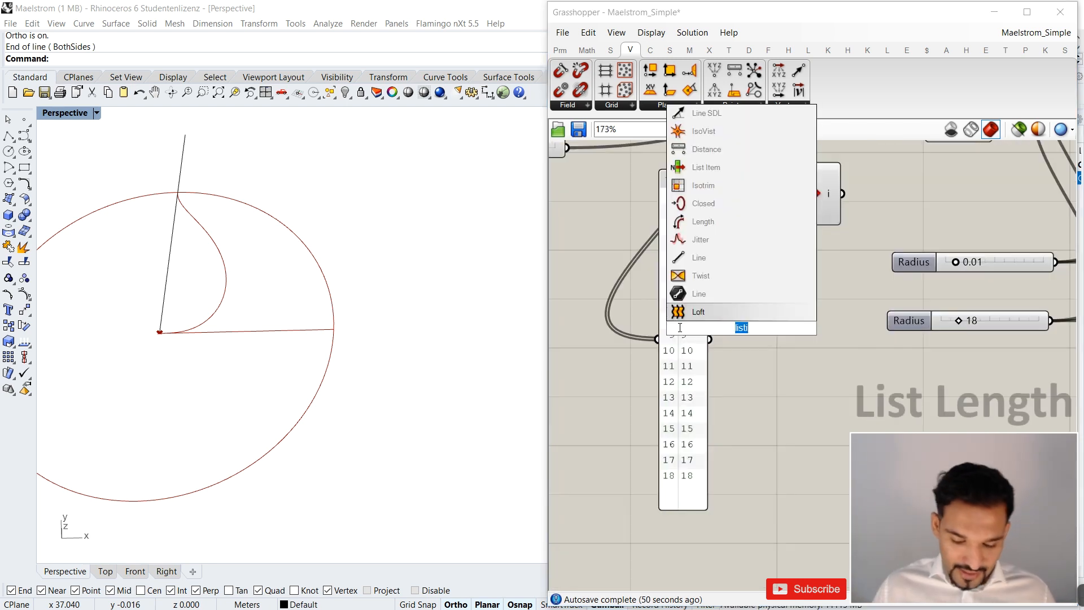
pyautogui.write('listlengt')
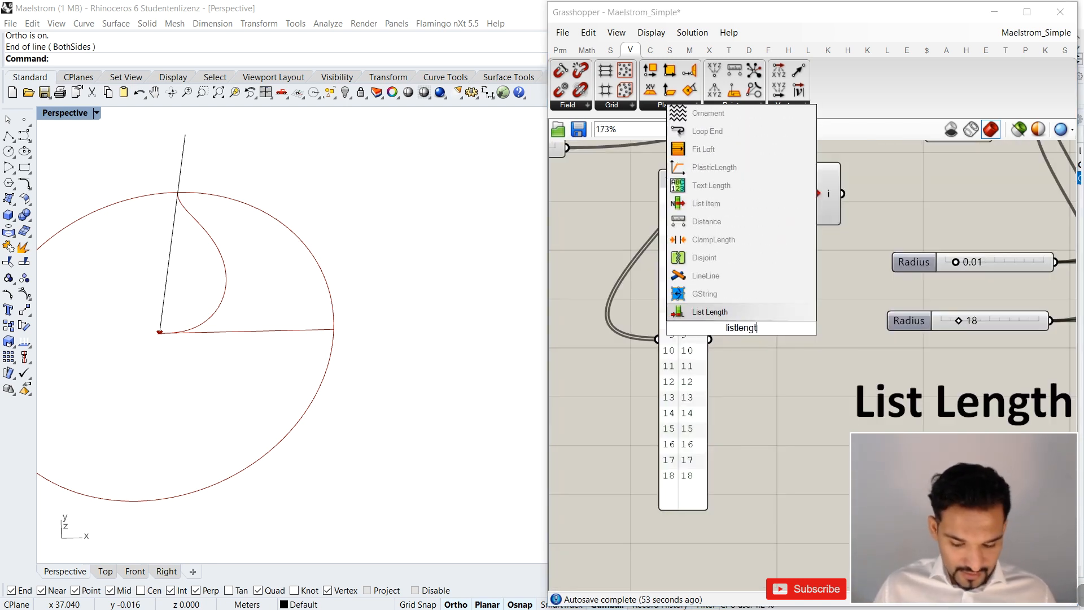
pyautogui.press('Return')
pyautogui.scroll(-3, 711, 300)
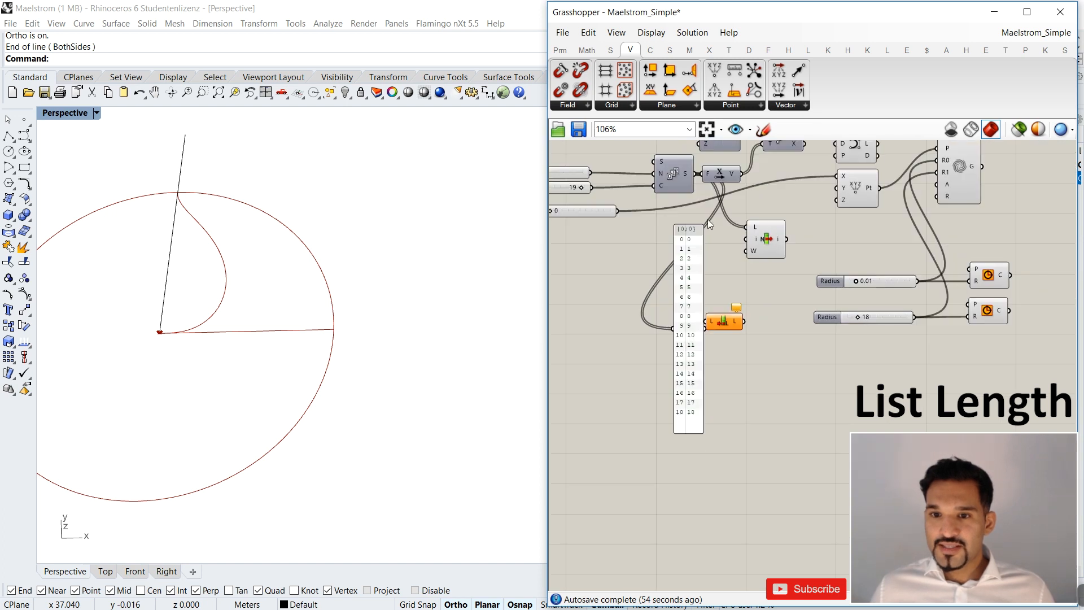
pyautogui.moveTo(694, 174); pyautogui.dragTo(707, 321)
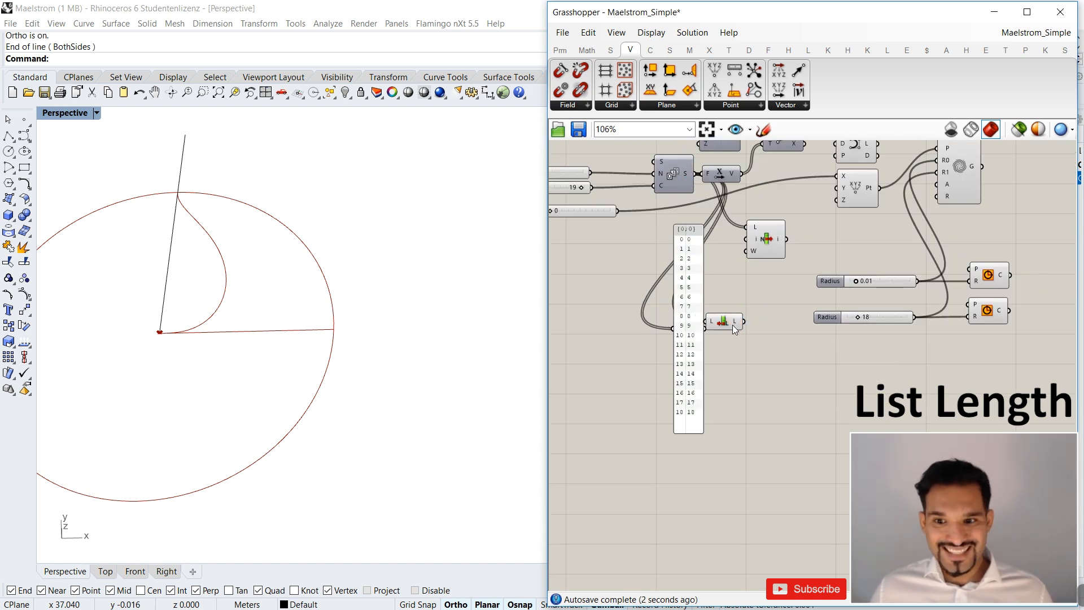
pyautogui.moveTo(736, 325); pyautogui.dragTo(745, 301)
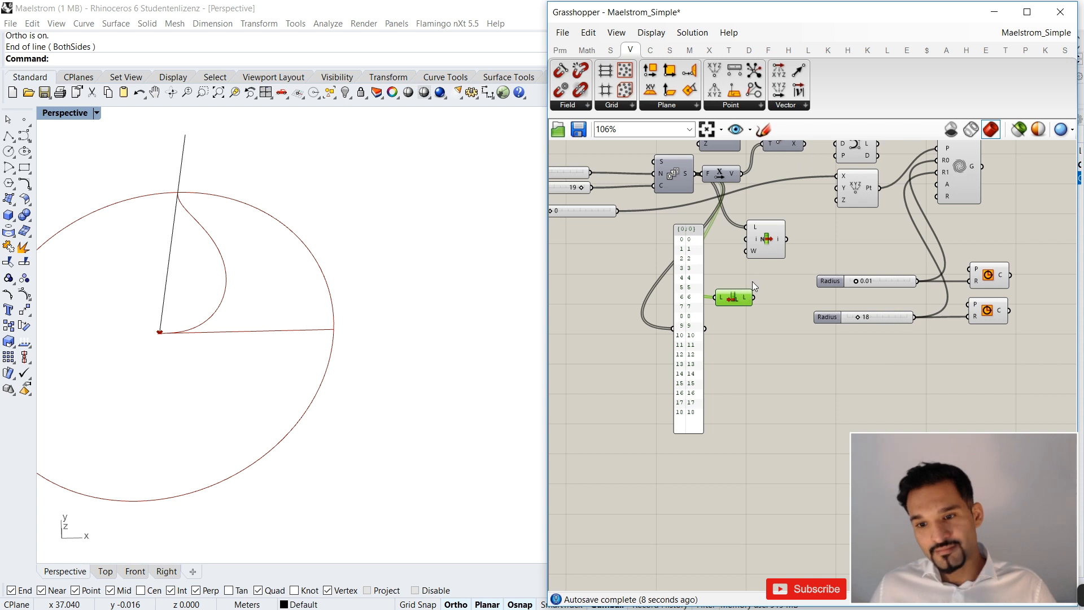
pyautogui.moveTo(753, 277); pyautogui.dragTo(725, 308)
pyautogui.press('Delete')
# Move the series values panel aside, add a panel containing 18, and connect it to List Item's i input.
pyautogui.scroll(2, 712, 333)
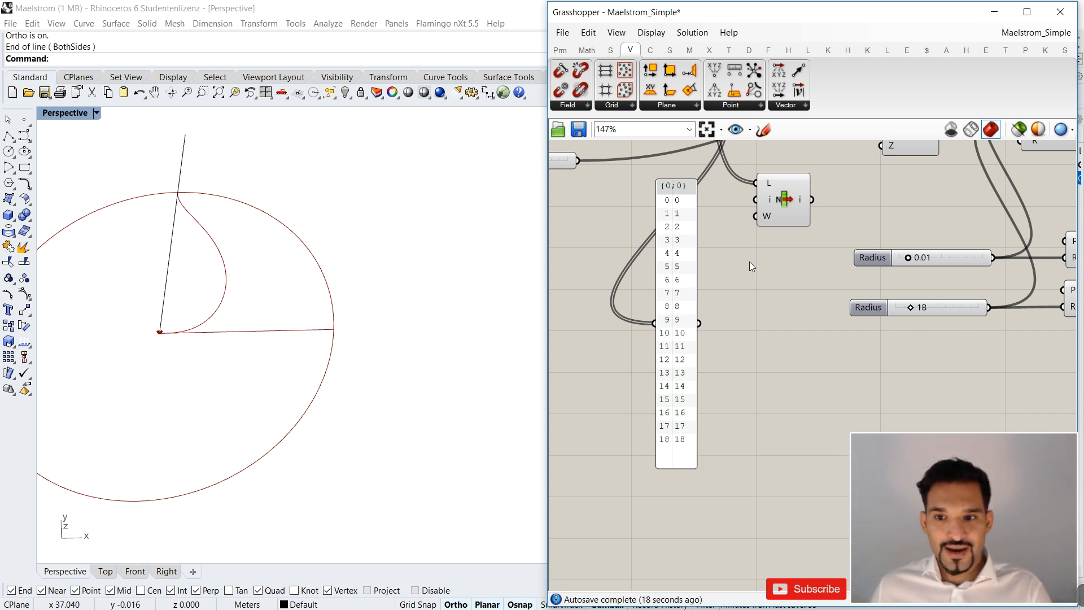
pyautogui.moveTo(677, 237); pyautogui.dragTo(617, 300)
pyautogui.doubleClick(707, 316)
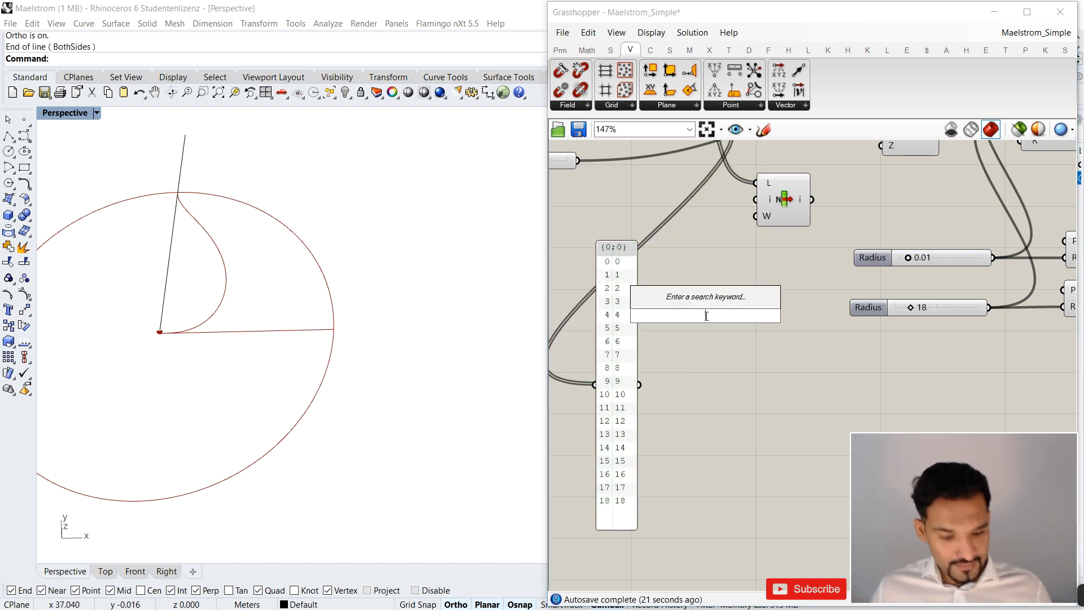
pyautogui.write('"18')
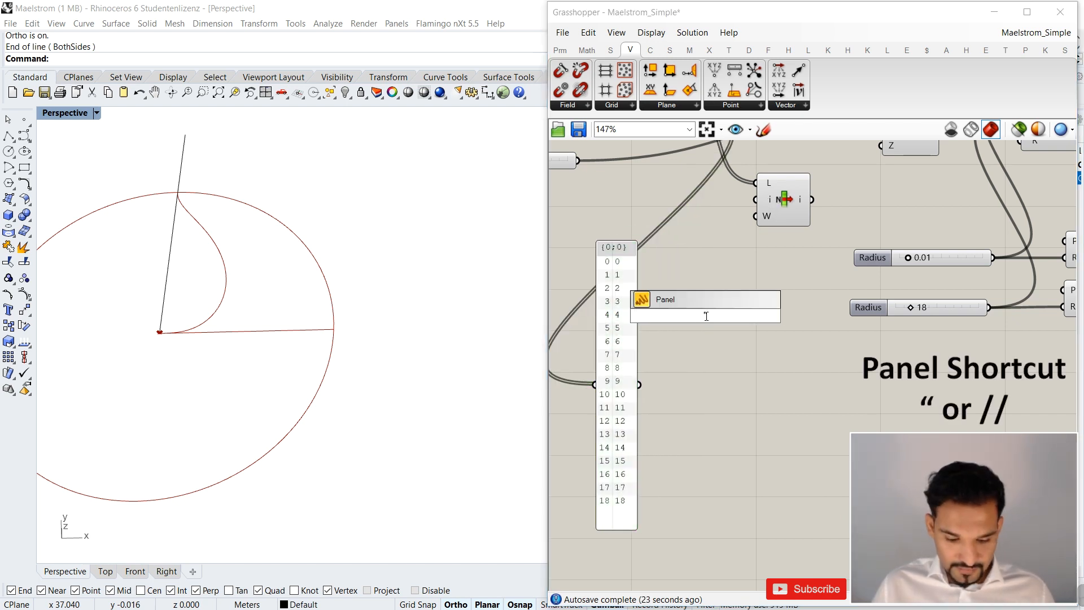
pyautogui.press('Return')
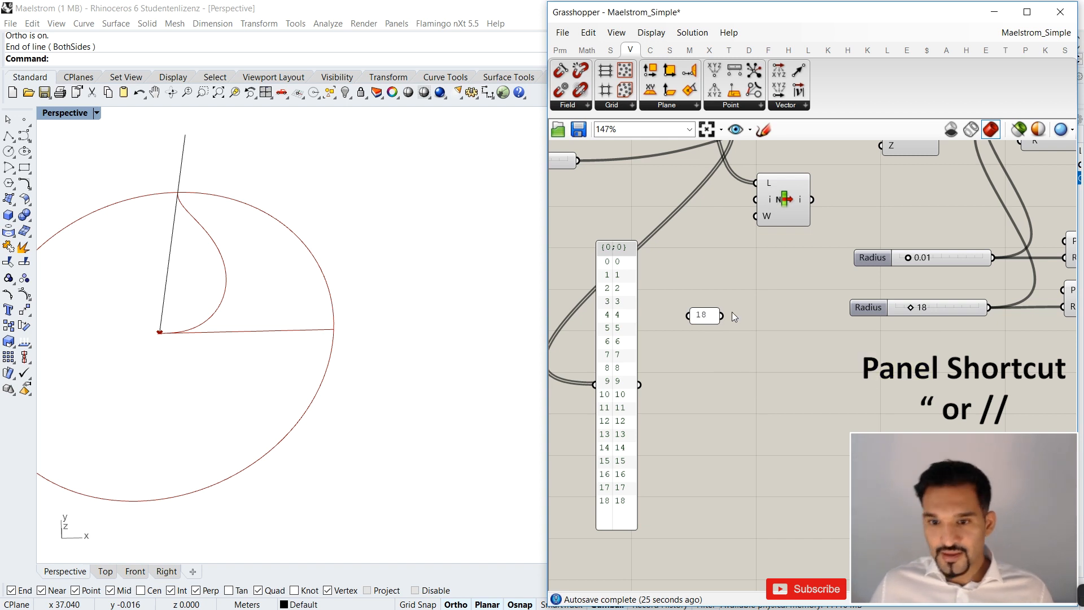
pyautogui.click(705, 312)
pyautogui.moveTo(706, 311); pyautogui.dragTo(690, 216)
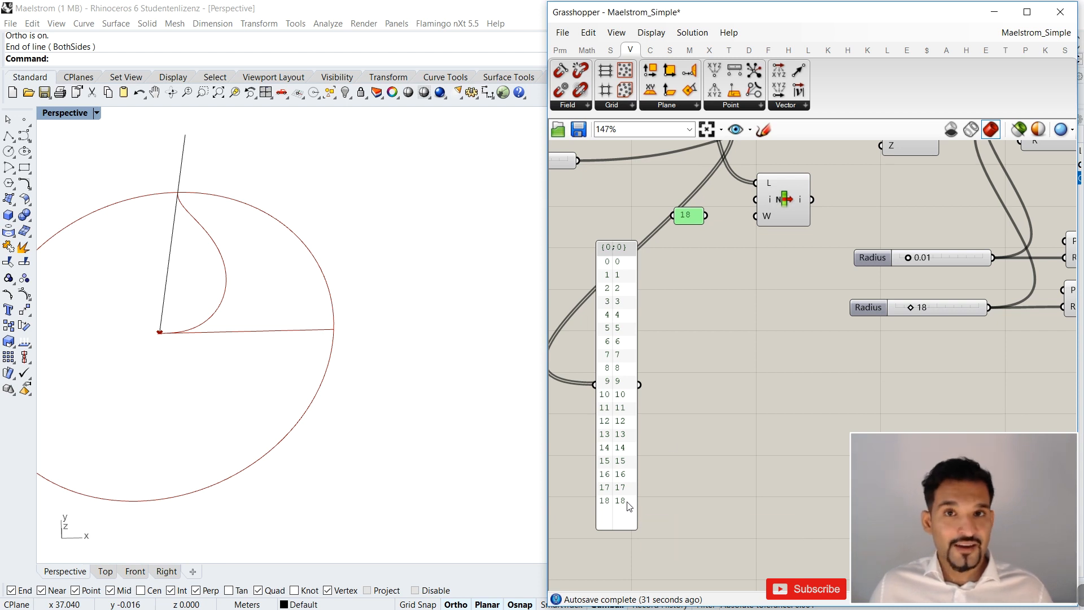
pyautogui.moveTo(706, 216); pyautogui.dragTo(756, 201)
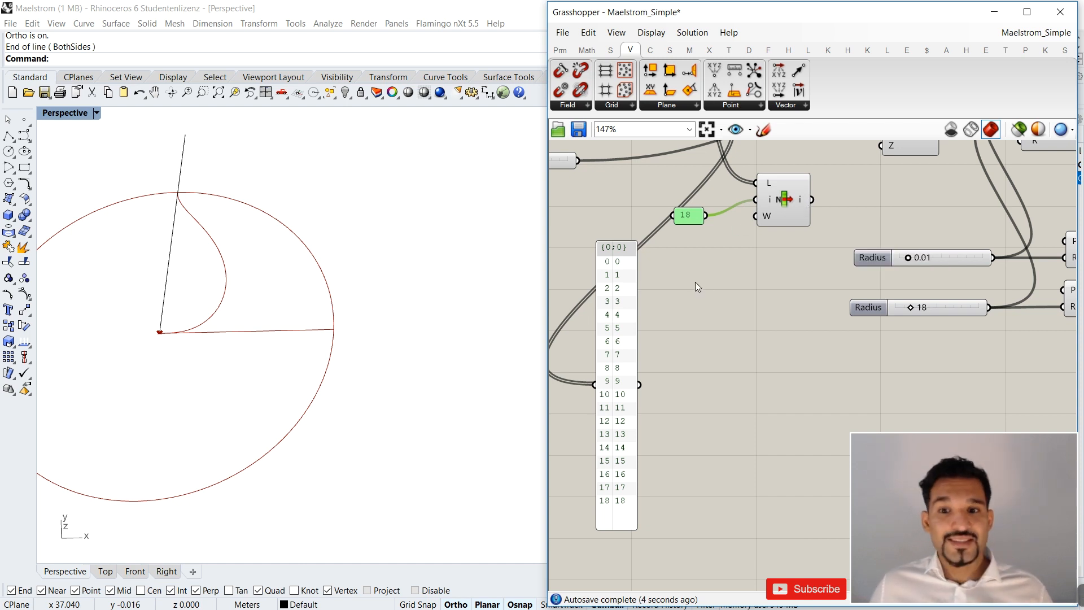
# Delete the tall panel that lists the series values.
pyautogui.scroll(-3, 696, 287)
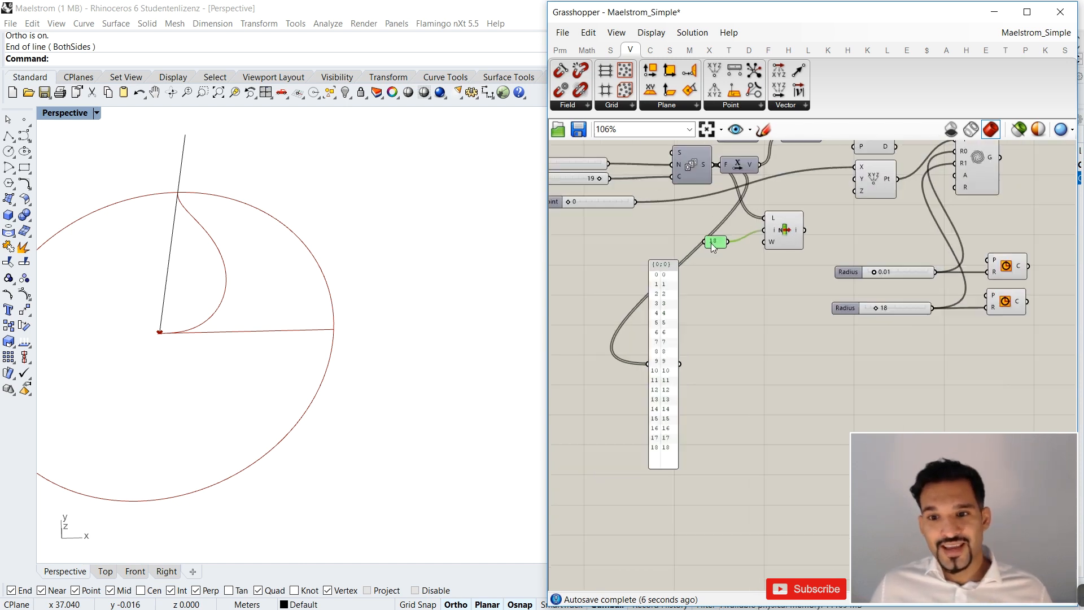
pyautogui.scroll(3, 710, 243)
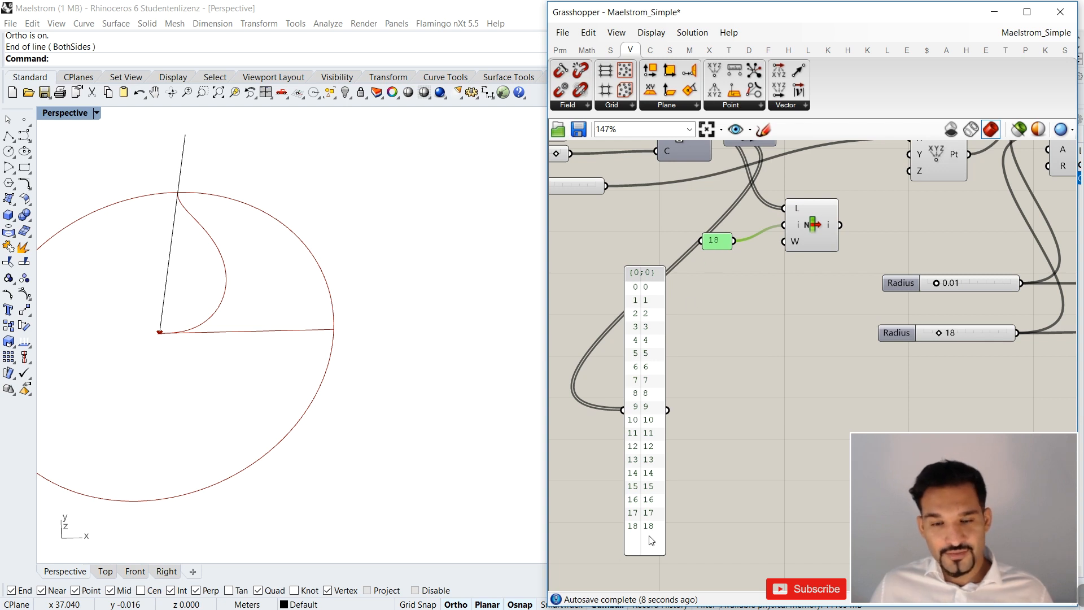
pyautogui.moveTo(742, 305); pyautogui.dragTo(622, 413)
pyautogui.press('Delete')
# Align the index panel with List Item's i input and set its content to -1.
pyautogui.moveTo(733, 261); pyautogui.dragTo(694, 332, button='right')
pyautogui.scroll(3, 686, 291)
pyautogui.moveTo(657, 329); pyautogui.dragTo(690, 303)
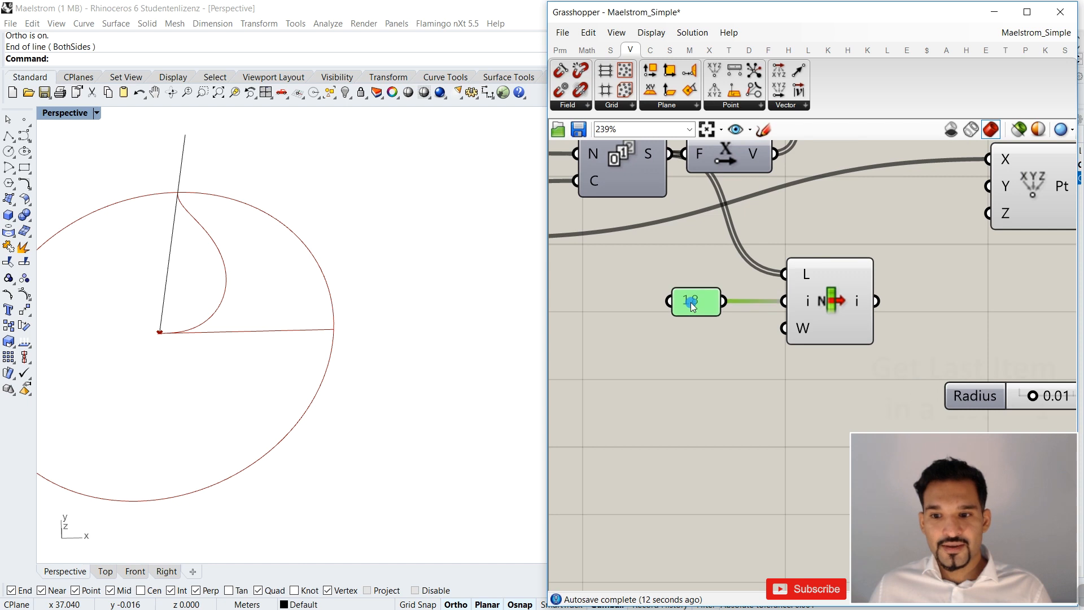
pyautogui.doubleClick(710, 303)
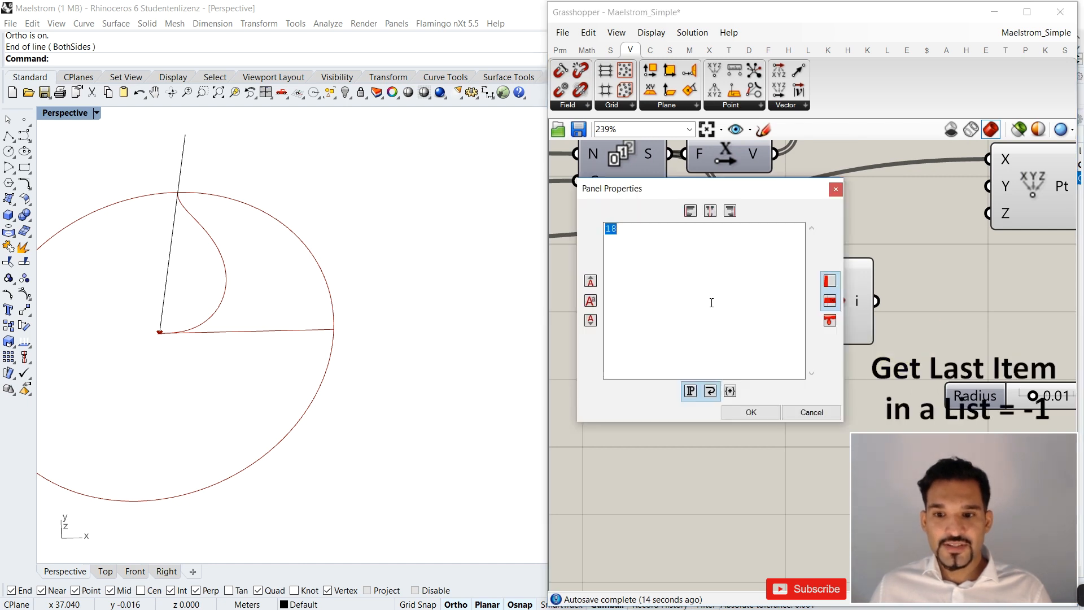
pyautogui.write('-1')
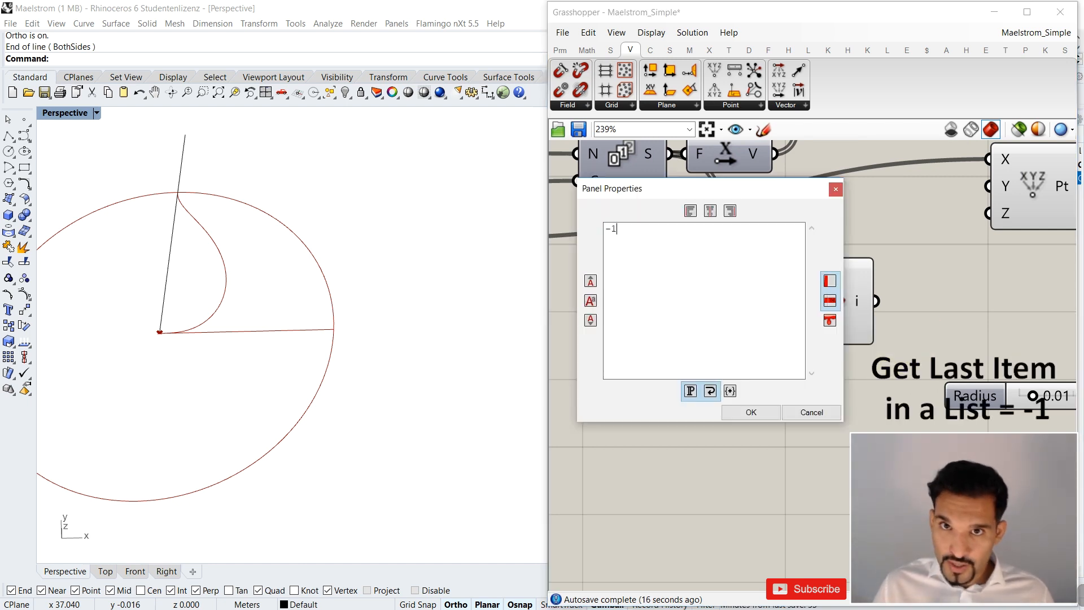
pyautogui.click(753, 412)
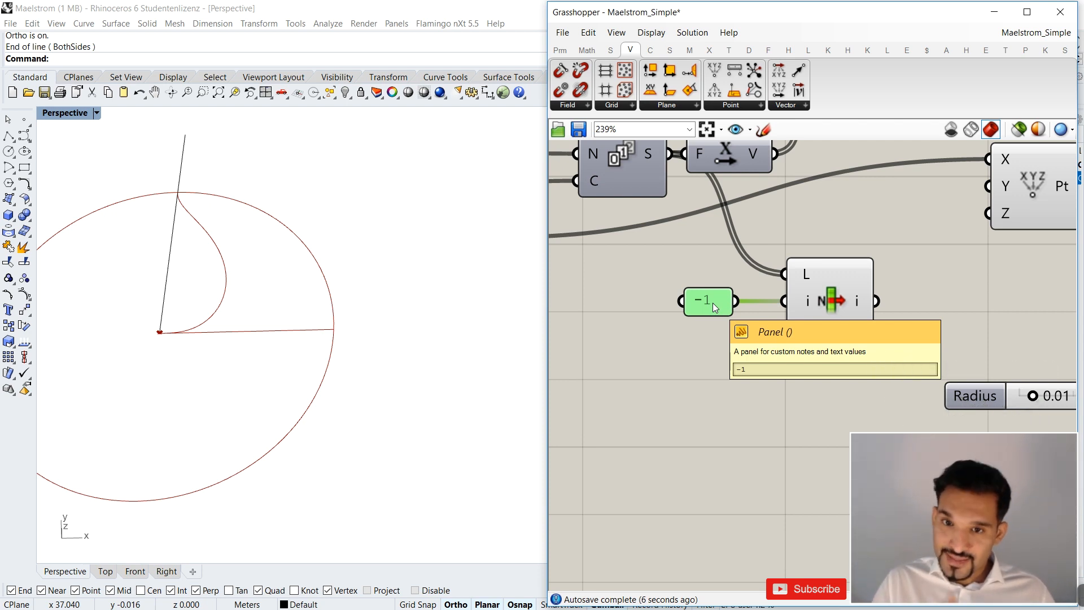
# Relocate List Item with its index panel below the Series component and connect a new panel to its output.
pyautogui.scroll(-3, 713, 303)
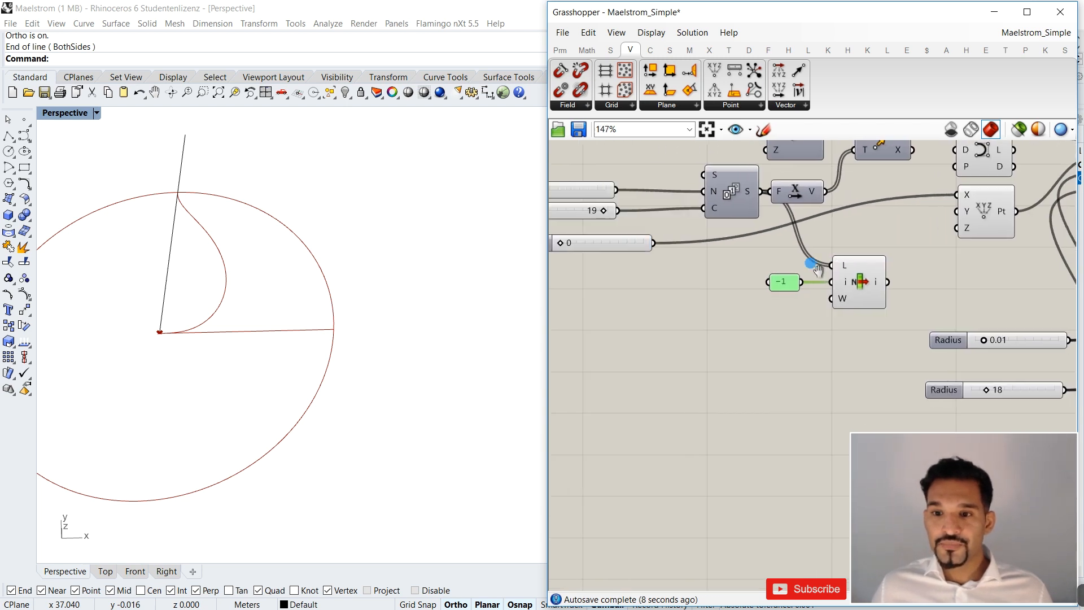
pyautogui.moveTo(811, 263); pyautogui.dragTo(803, 262, button='right')
pyautogui.doubleClick(741, 391)
pyautogui.write('panel')
pyautogui.press('Return')
pyautogui.moveTo(901, 310); pyautogui.dragTo(760, 249)
pyautogui.moveTo(854, 289); pyautogui.dragTo(715, 375)
pyautogui.click(680, 377)
pyautogui.moveTo(755, 390); pyautogui.dragTo(736, 373)
pyautogui.scroll(-1, 727, 330)
pyautogui.moveTo(727, 330); pyautogui.dragTo(795, 351, button='right')
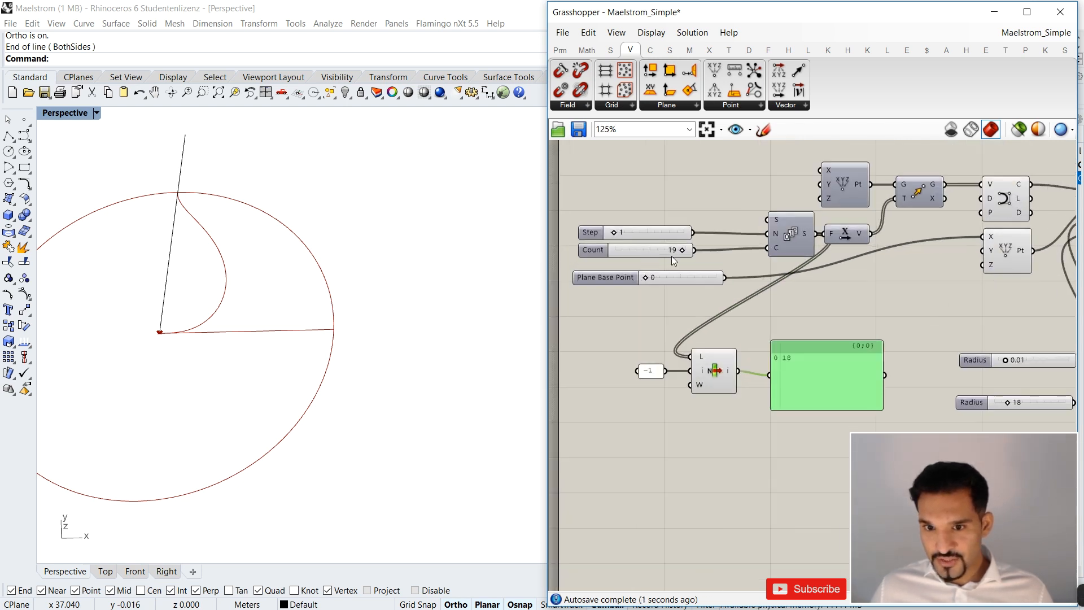
# Test the last-item lookup with the Count slider at 14, and delete the shrunken panel on List Item's output.
pyautogui.moveTo(681, 252); pyautogui.dragTo(666, 254)
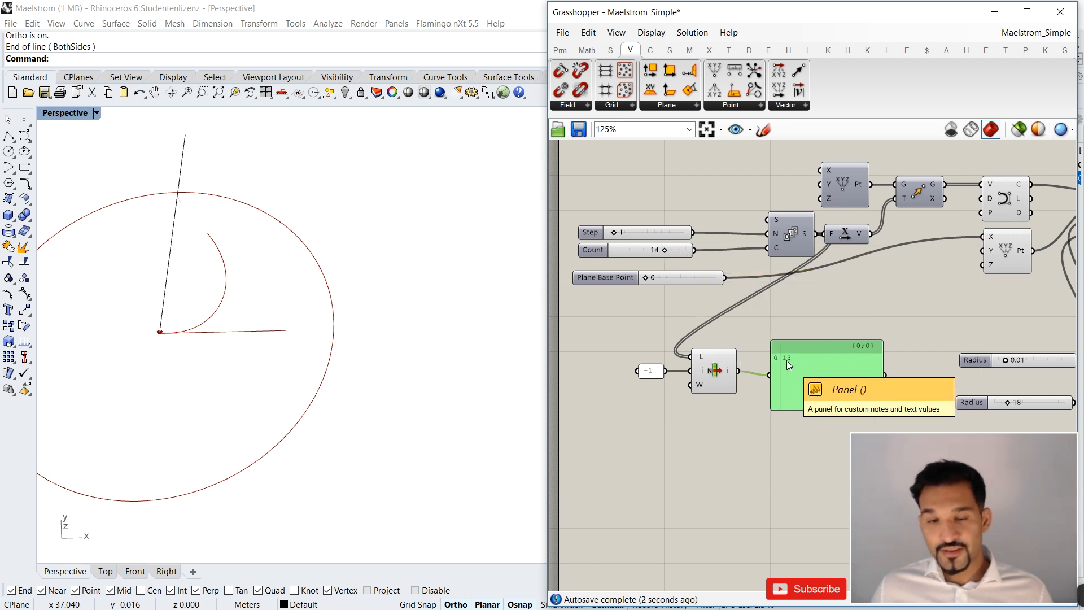
pyautogui.moveTo(806, 234)
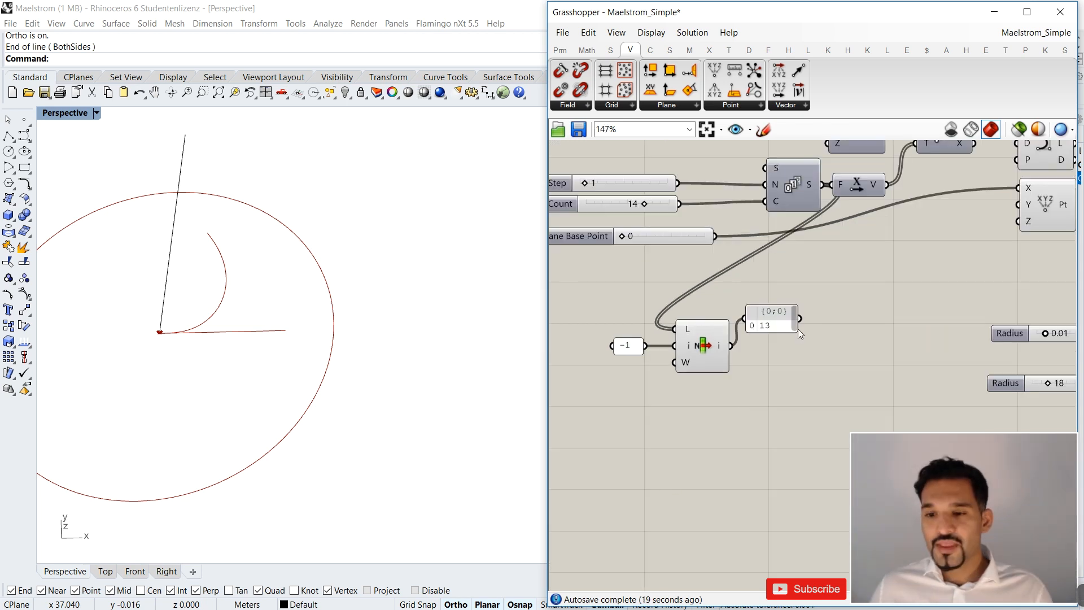
pyautogui.moveTo(797, 335); pyautogui.dragTo(810, 338)
pyautogui.moveTo(797, 339); pyautogui.dragTo(840, 342, button='right')
pyautogui.click(819, 332)
pyautogui.press('Delete')
# Move List Item and its index panel next to the Radius sliders and set the Count slider to 20.
pyautogui.moveTo(798, 315); pyautogui.dragTo(645, 380)
pyautogui.scroll(-8, 660, 327)
pyautogui.moveTo(746, 350)
pyautogui.mouseDown()
pyautogui.moveTo(651, 327)
pyautogui.moveTo(755, 338)
pyautogui.mouseUp()
pyautogui.scroll(4, 759, 338)
pyautogui.scroll(3, 620, 282)
pyautogui.moveTo(618, 263); pyautogui.dragTo(635, 262)
pyautogui.scroll(2, 771, 365)
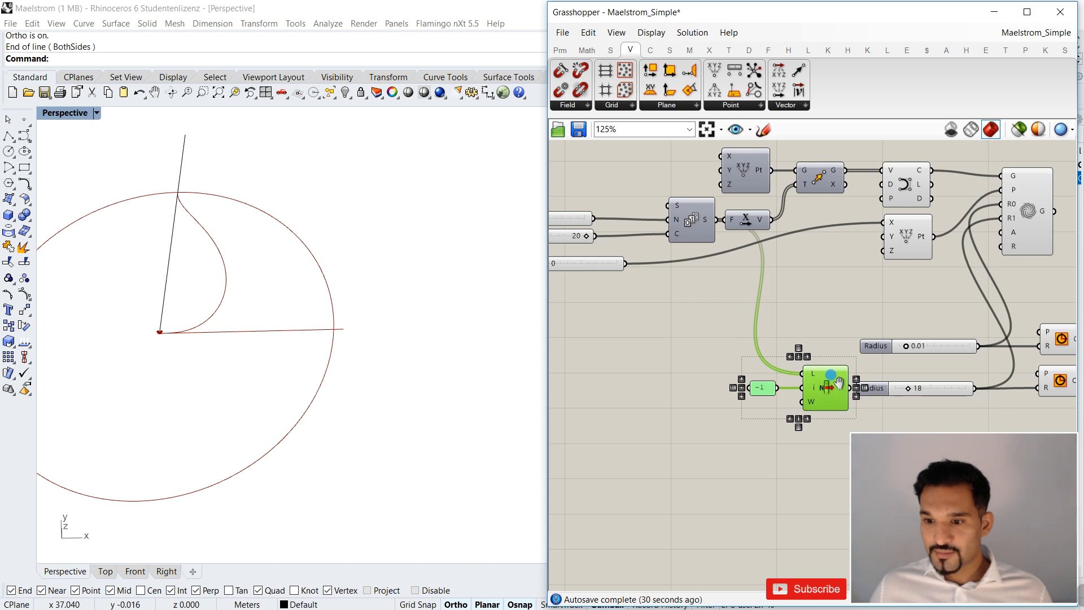
# Connect List Item's output to Maelstrom's R1 and the lower circle's R input, and delete the 18 Radius slider.
pyautogui.moveTo(844, 385); pyautogui.dragTo(628, 319, button='right')
pyautogui.moveTo(625, 324); pyautogui.dragTo(795, 163)
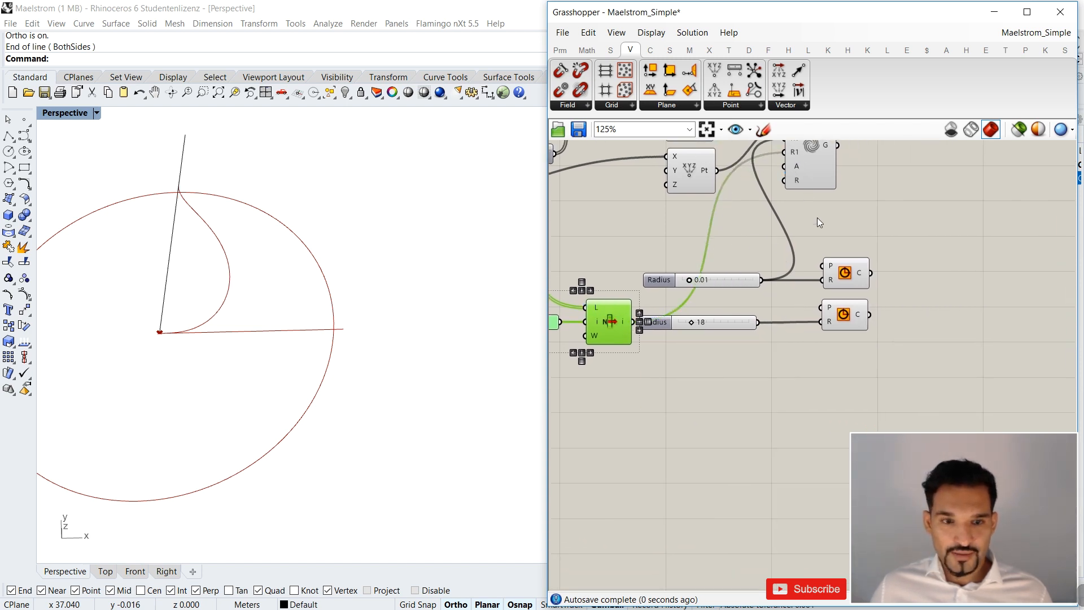
pyautogui.moveTo(907, 269); pyautogui.dragTo(779, 318)
pyautogui.moveTo(633, 322); pyautogui.dragTo(822, 322)
pyautogui.click(730, 324)
pyautogui.press('Delete')
# Vary the Count slider to test the linked outer radius, and leave it at 20.
pyautogui.scroll(-3, 872, 259)
pyautogui.scroll(5, 682, 269)
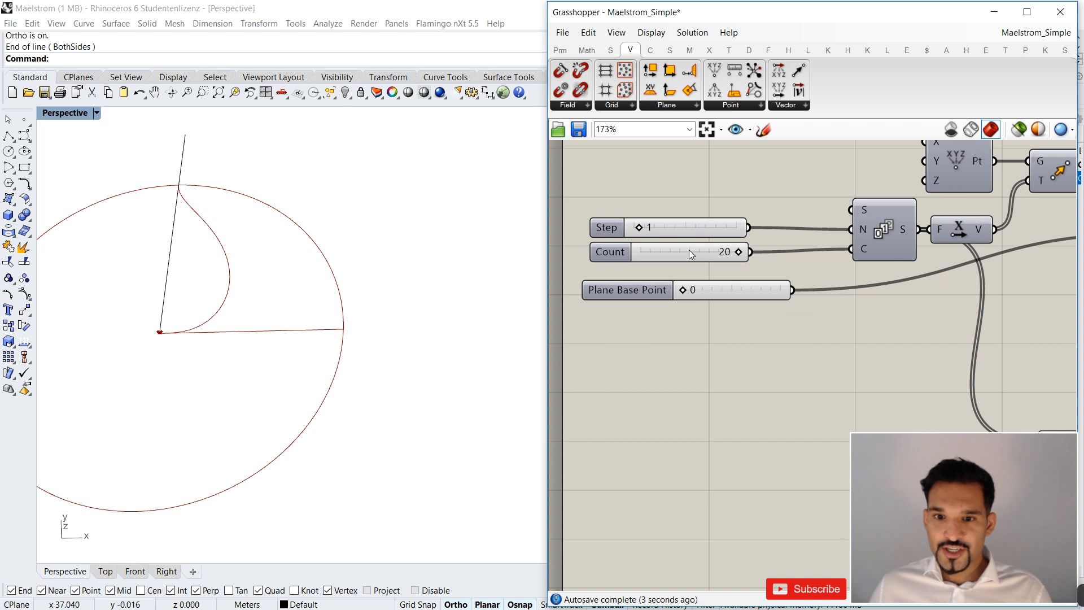
pyautogui.moveTo(738, 253)
pyautogui.mouseDown()
pyautogui.moveTo(680, 252)
pyautogui.moveTo(739, 252)
pyautogui.mouseUp()
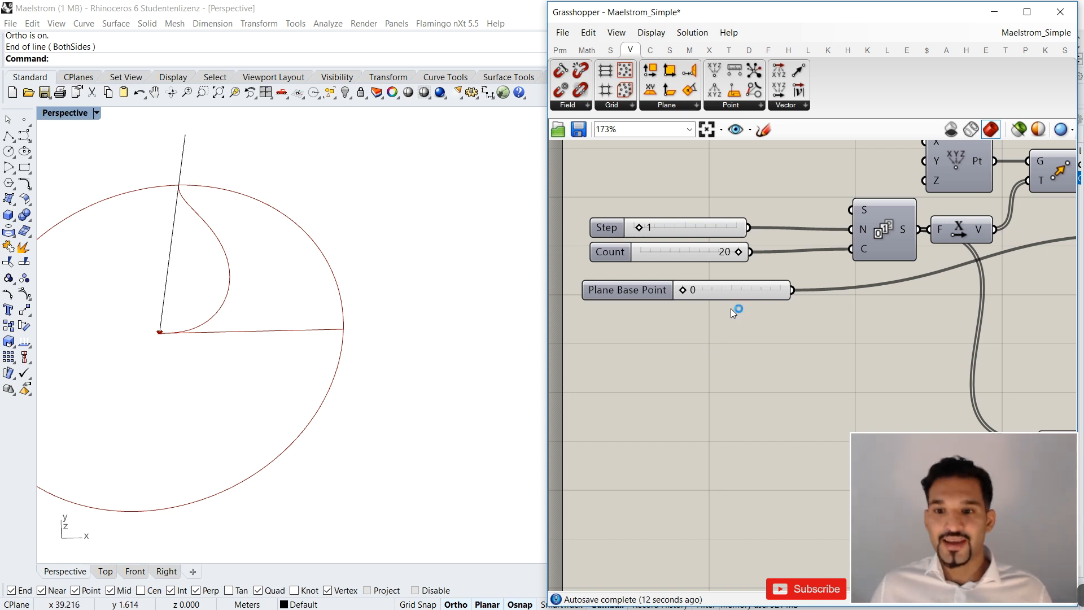
# Move the 0.01 Radius slider beneath the Plane Base Point slider.
pyautogui.scroll(-5, 732, 309)
pyautogui.moveTo(815, 313)
pyautogui.mouseDown(button='right')
pyautogui.moveTo(741, 299)
pyautogui.moveTo(814, 308)
pyautogui.mouseUp(button='right')
pyautogui.scroll(1, 802, 328)
pyautogui.scroll(3, 801, 332)
pyautogui.moveTo(759, 339); pyautogui.dragTo(641, 269)
pyautogui.scroll(-2, 783, 305)
pyautogui.scroll(-2, 847, 305)
pyautogui.scroll(4, 623, 283)
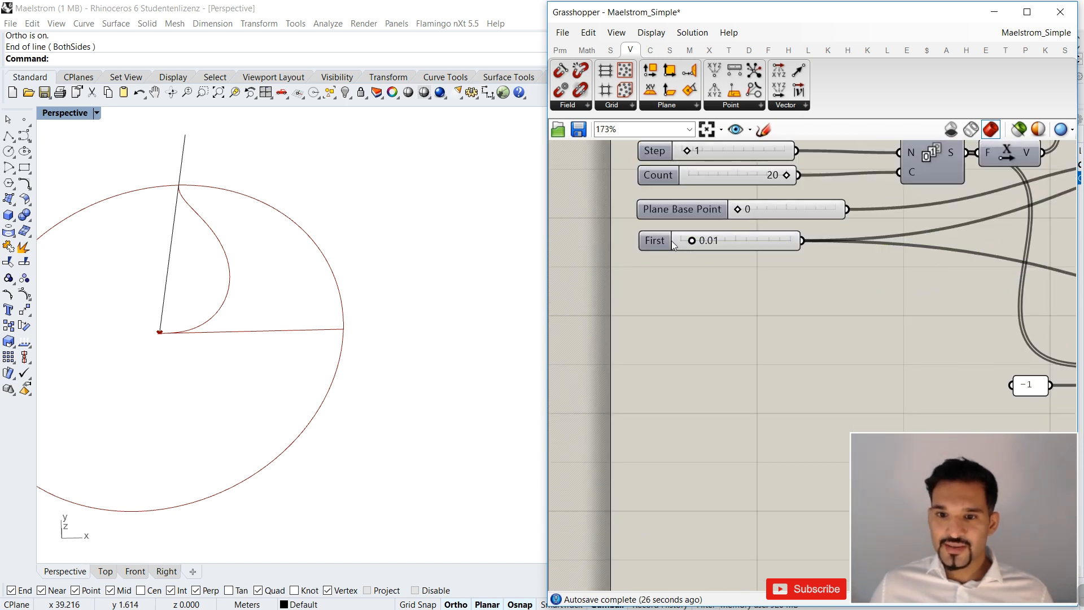
# Rename the 0.01 Radius slider to First Radius.
pyautogui.click(655, 238)
pyautogui.rightClick(656, 242)
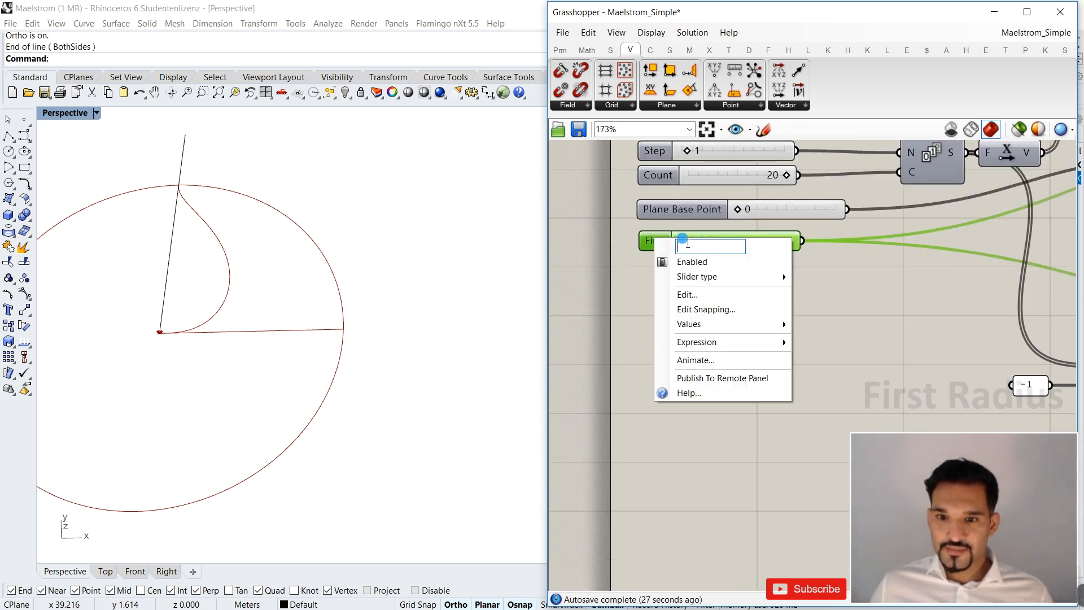
pyautogui.write('First Radius')
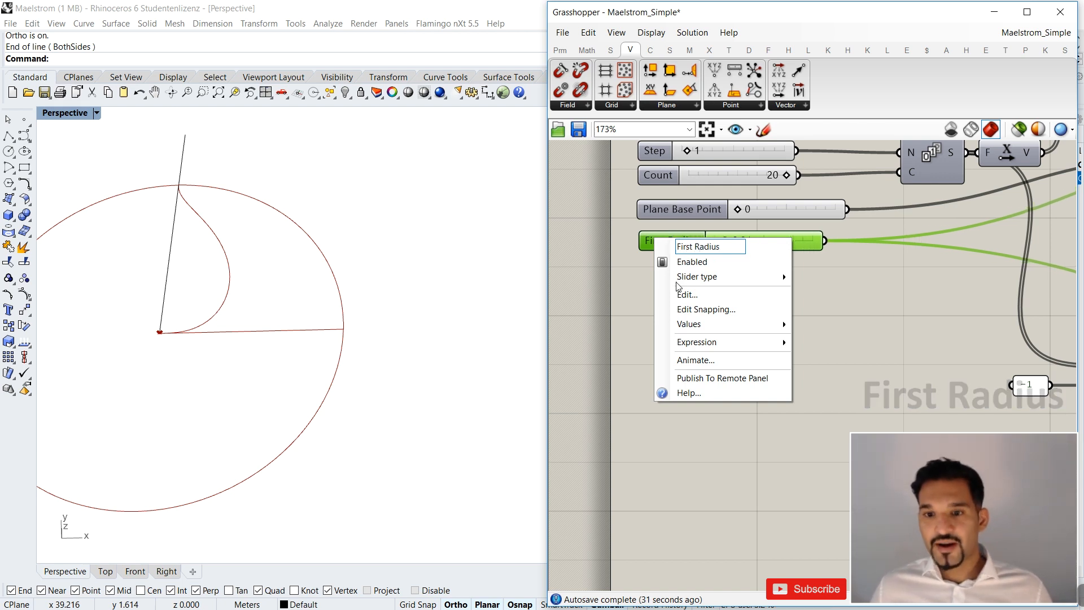
pyautogui.click(649, 307)
pyautogui.scroll(-2, 655, 294)
pyautogui.moveTo(660, 287); pyautogui.dragTo(625, 281, button='right')
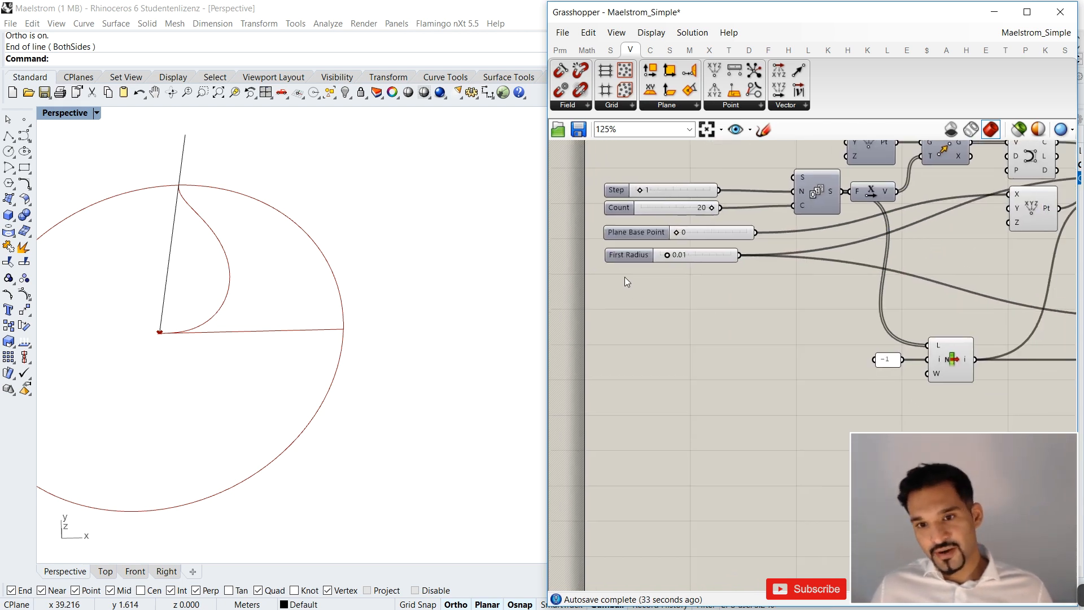
# Move List Item and its -1 panel together to beneath the lower Construct Point component.
pyautogui.scroll(-4, 853, 302)
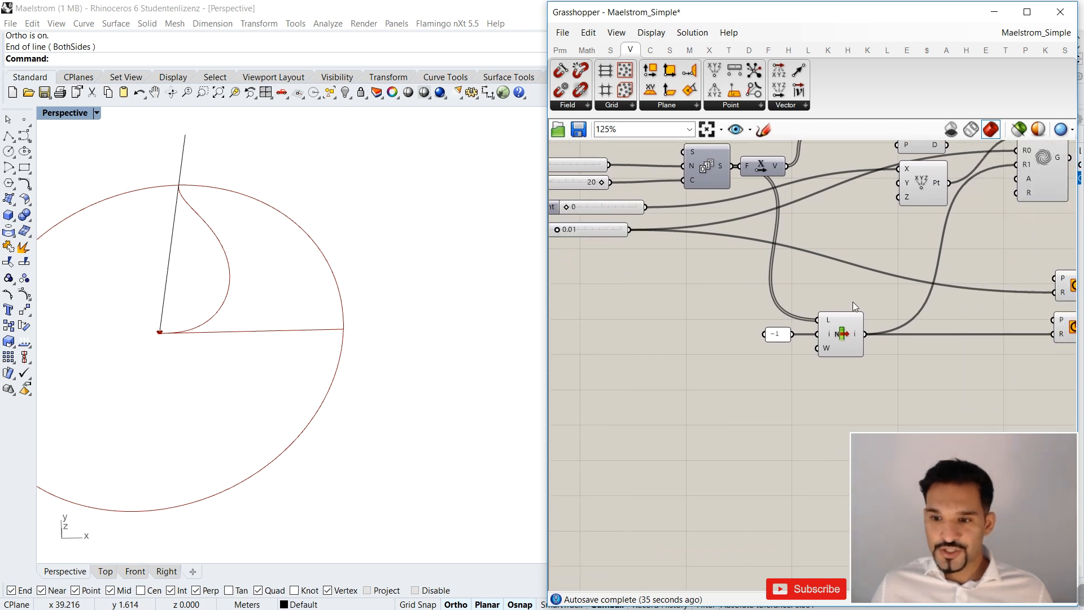
pyautogui.moveTo(816, 390); pyautogui.dragTo(728, 355)
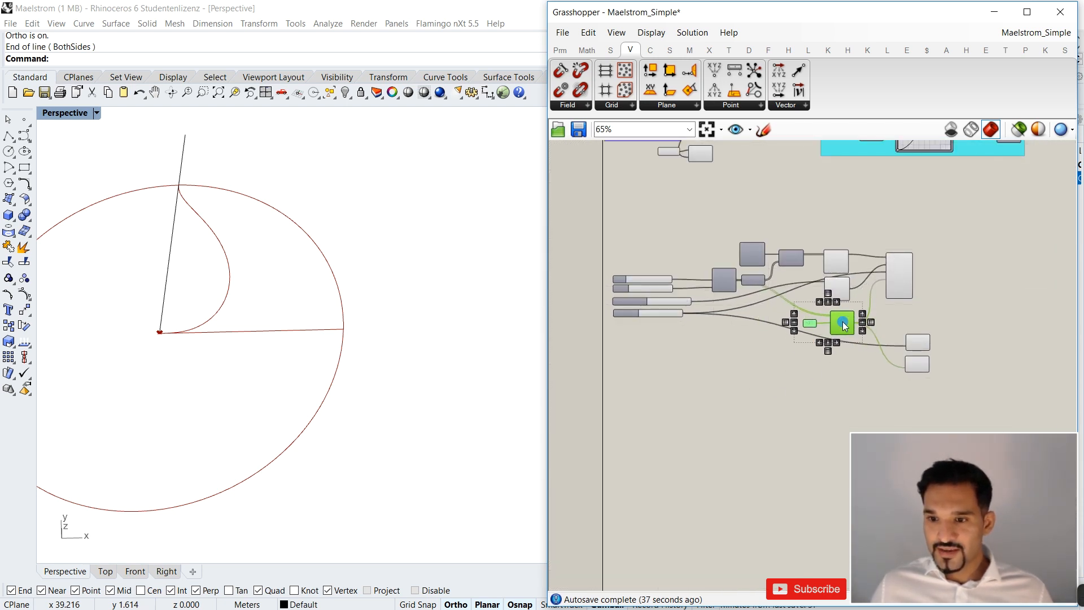
pyautogui.scroll(4, 904, 356)
# Delete both Circle components that preview the inner and outer radii.
pyautogui.click(889, 286)
pyautogui.moveTo(896, 290); pyautogui.dragTo(839, 355)
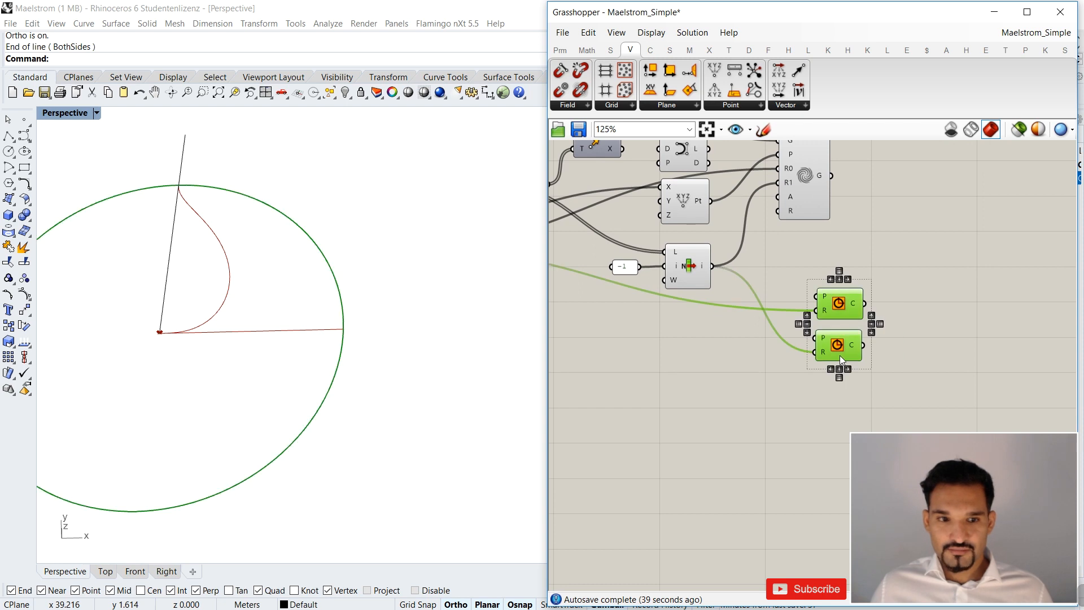
pyautogui.press('Delete')
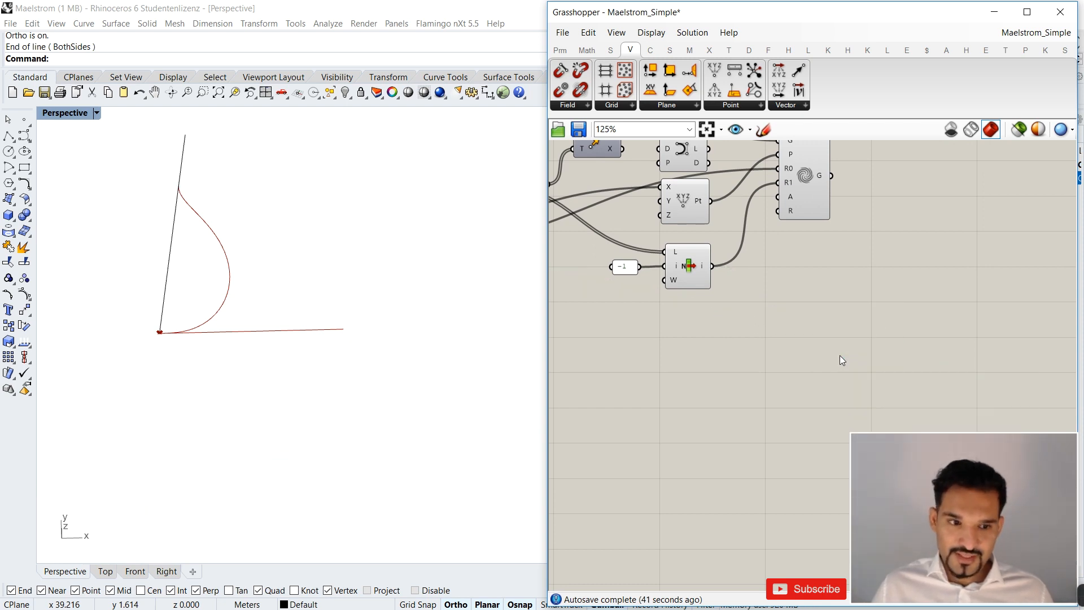
# Nudge List Item and its index panel slightly closer to the Construct Point component above.
pyautogui.scroll(-4, 879, 345)
pyautogui.scroll(4, 769, 323)
pyautogui.moveTo(789, 326); pyautogui.dragTo(705, 276)
pyautogui.moveTo(795, 281); pyautogui.dragTo(791, 268)
pyautogui.click(858, 274)
# Switch the Maelstrom component's coil angle input from radians to degrees.
pyautogui.moveTo(885, 201)
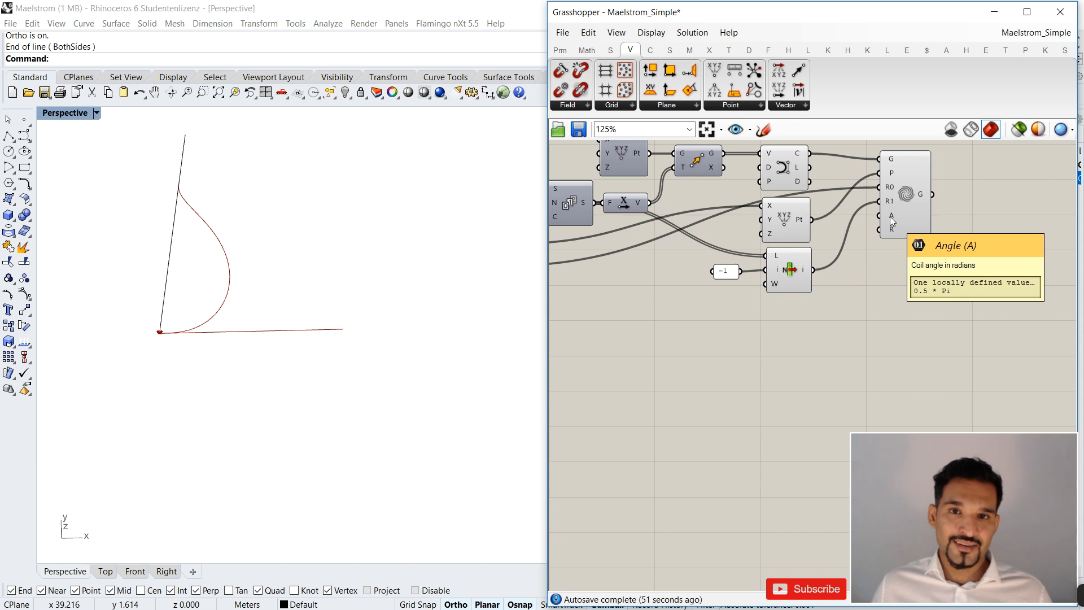
pyautogui.scroll(2, 890, 215)
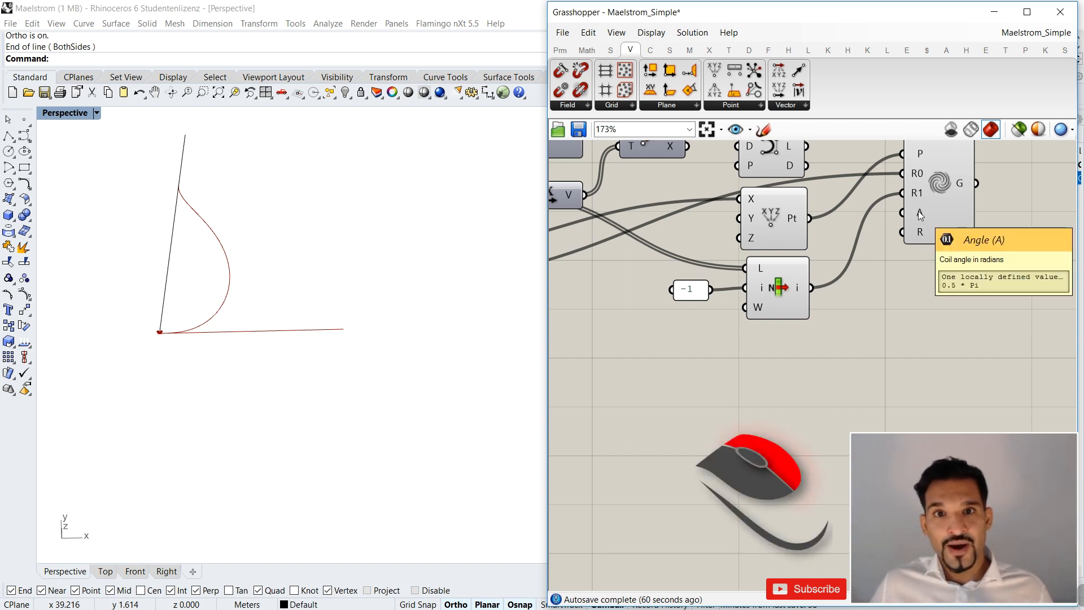
pyautogui.rightClick(919, 211)
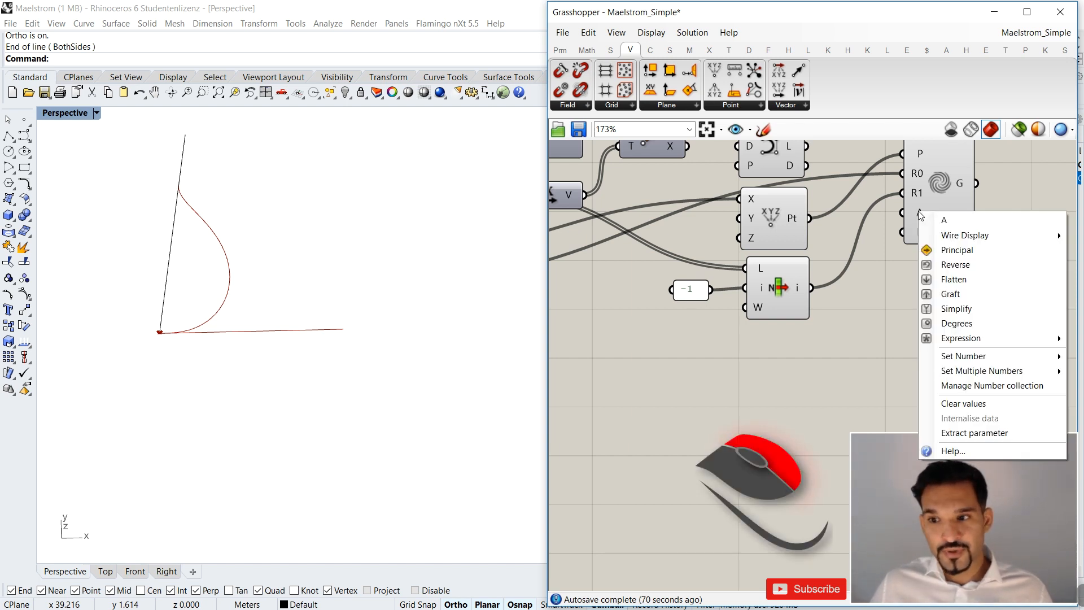
pyautogui.click(950, 325)
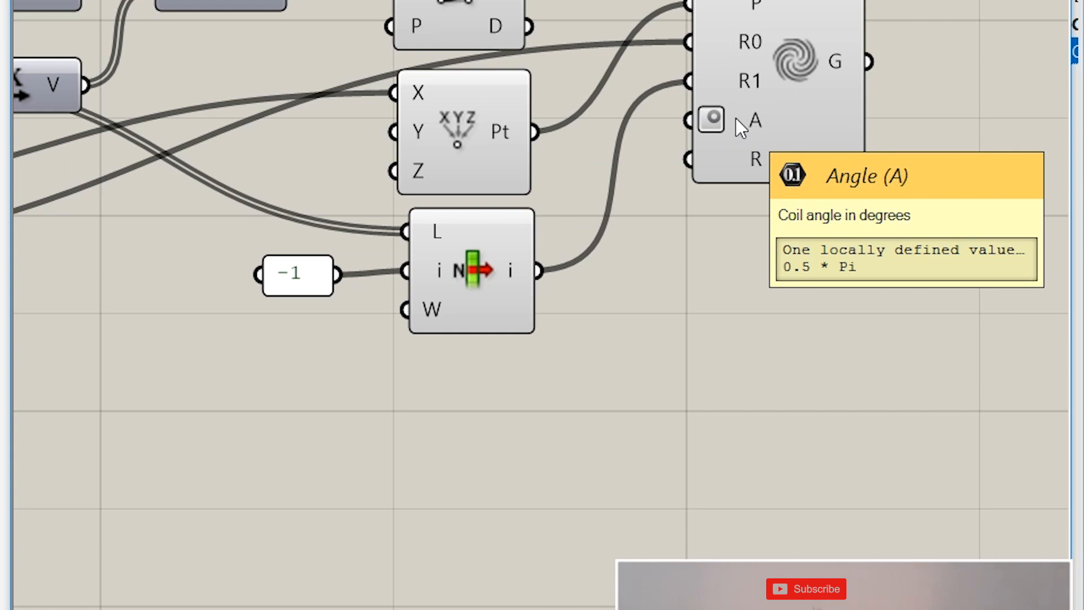
# Turn the Degrees option on Maelstrom's angle input off and back on.
pyautogui.rightClick(737, 119)
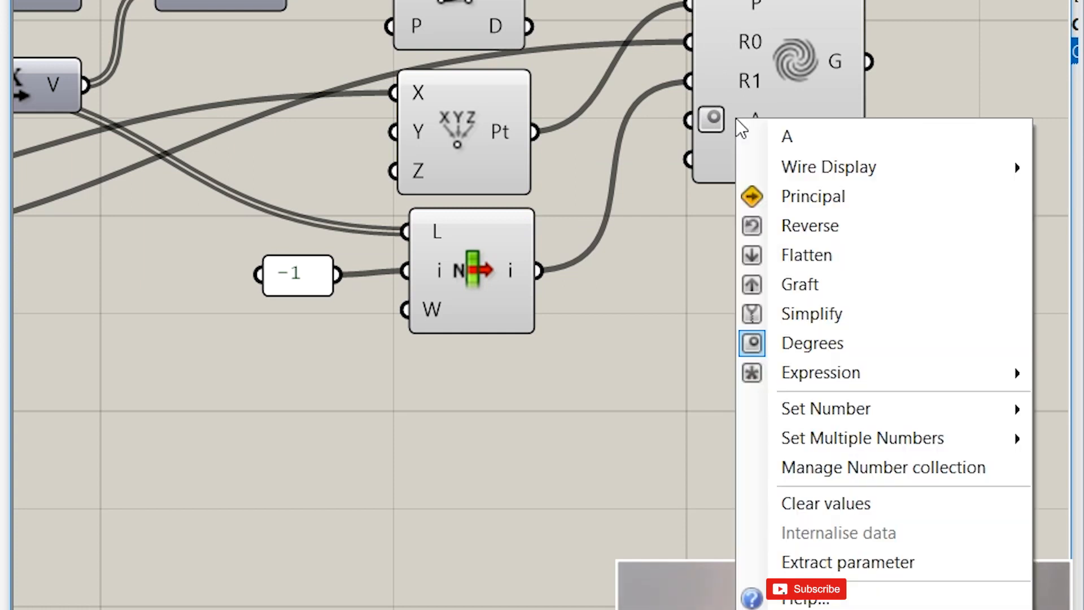
pyautogui.click(809, 349)
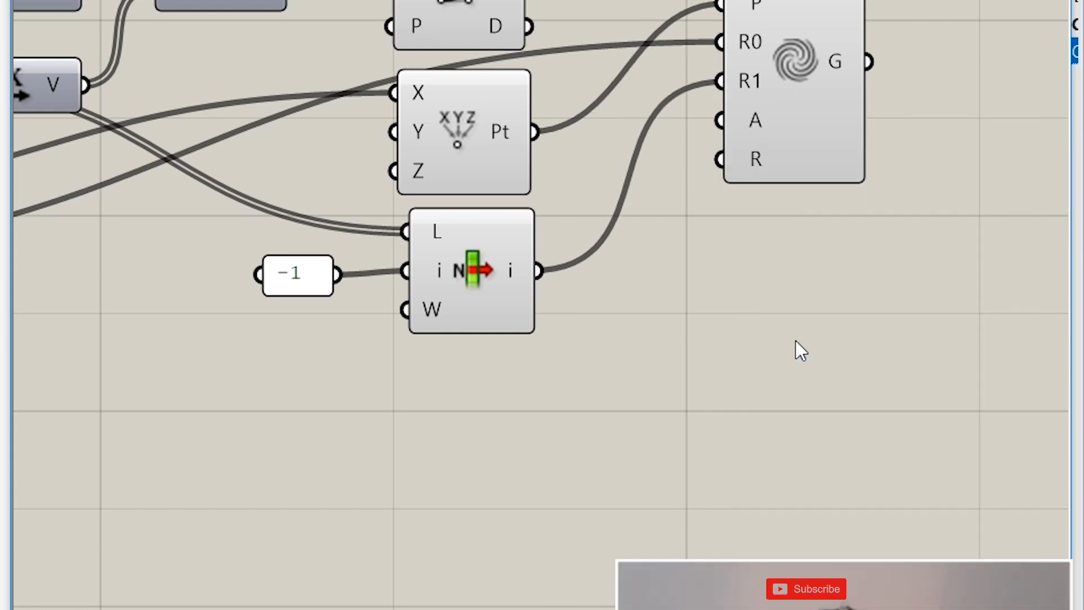
pyautogui.rightClick(754, 114)
pyautogui.click(852, 345)
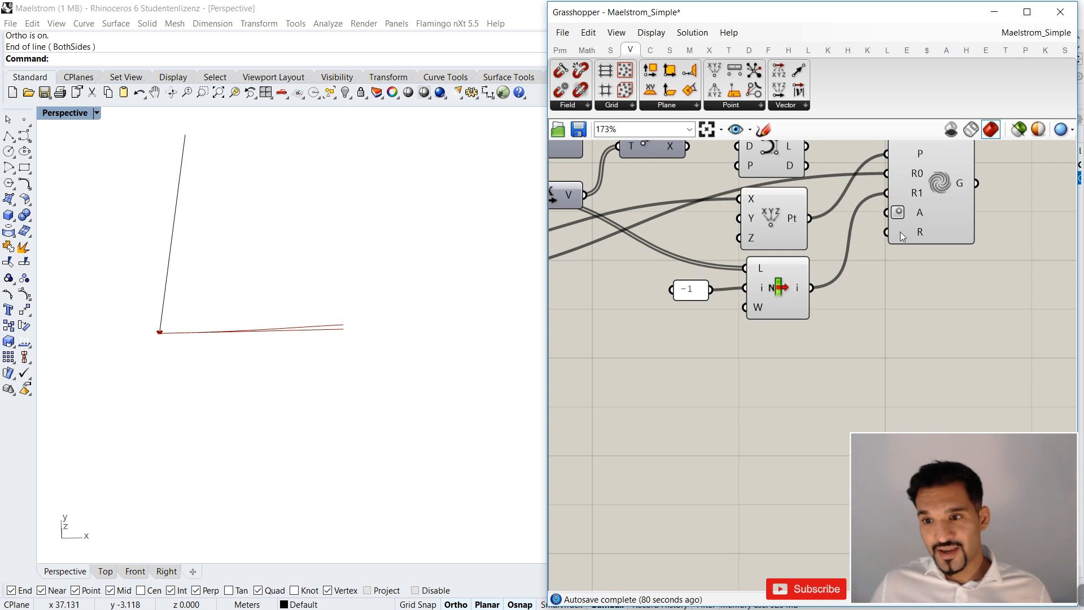
# Add an integer number slider ranging from 0 to 360 beneath the List Item component.
pyautogui.scroll(-3, 902, 236)
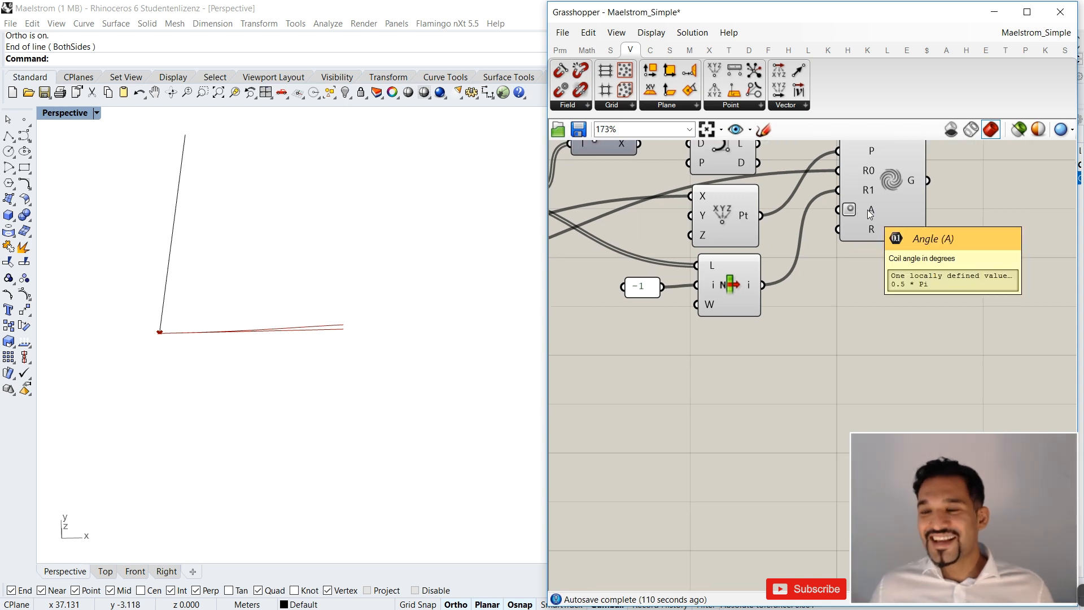
pyautogui.doubleClick(760, 332)
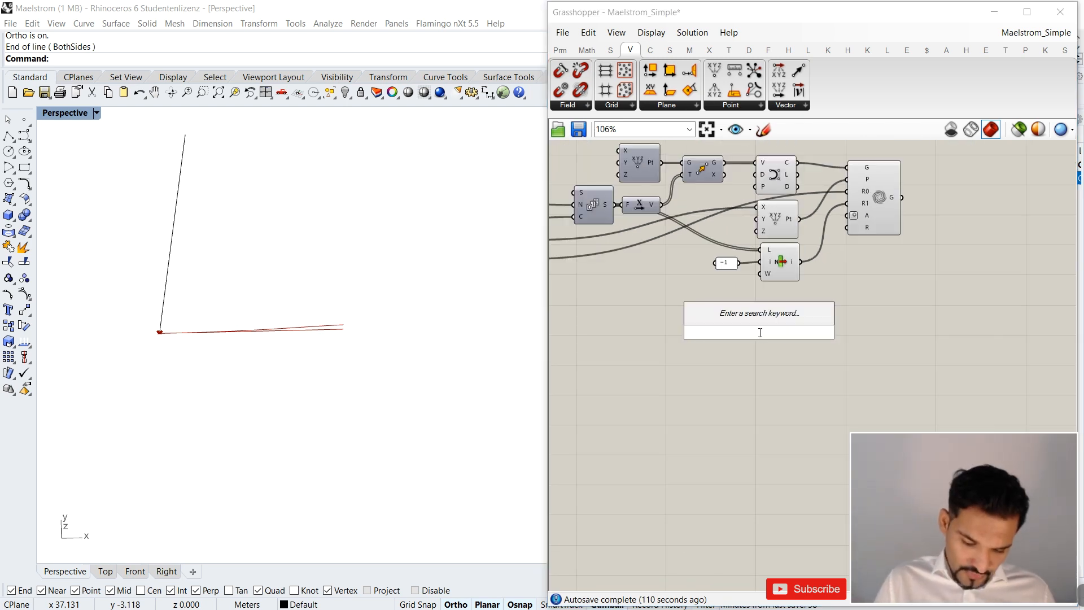
pyautogui.write('0<34')
pyautogui.press('BackSpace')
pyautogui.write('60')
pyautogui.press('Return')
# Place the new slider under the First Radius slider and connect it to Maelstrom's angle input.
pyautogui.click(721, 334)
pyautogui.scroll(-3, 728, 330)
pyautogui.scroll(1, 567, 301)
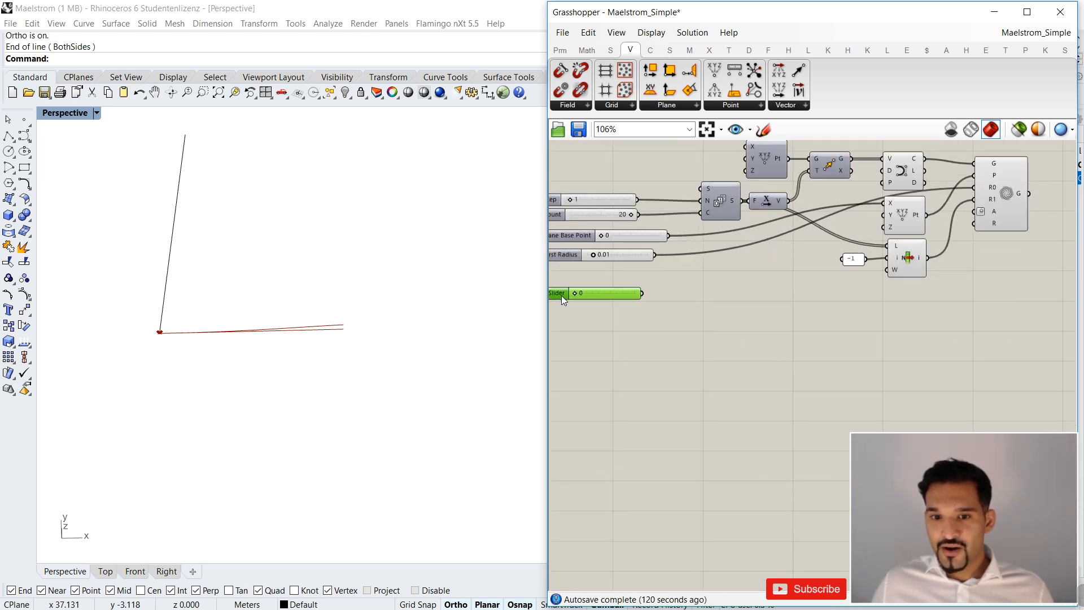
pyautogui.moveTo(643, 293); pyautogui.dragTo(975, 211)
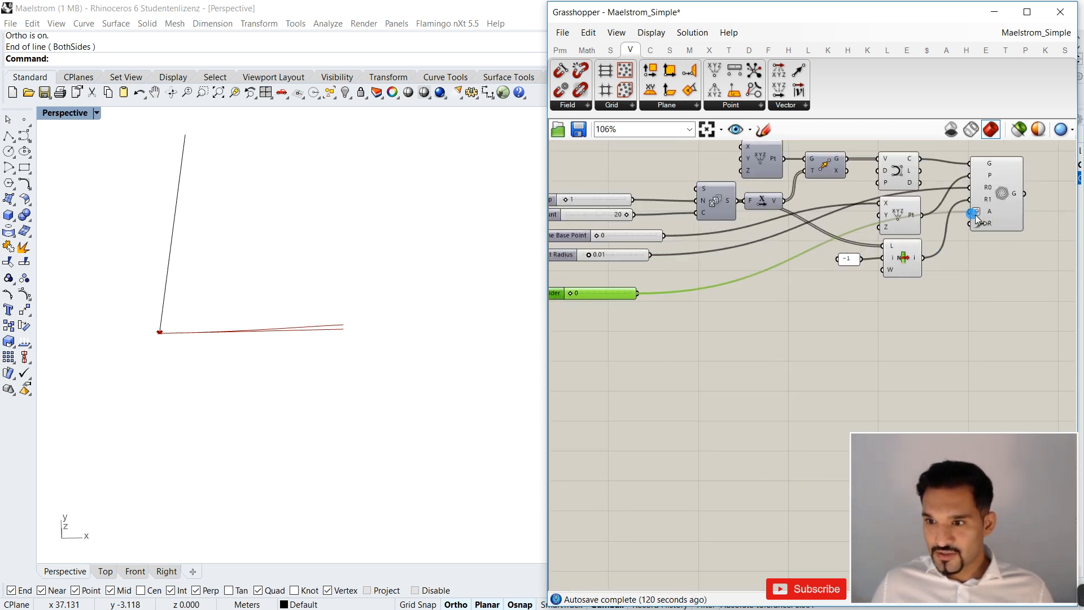
# Try the Angle slider at 157 and view the coiled curve in Rhino.
pyautogui.moveTo(633, 390); pyautogui.dragTo(742, 354, button='right')
pyautogui.scroll(2, 692, 302)
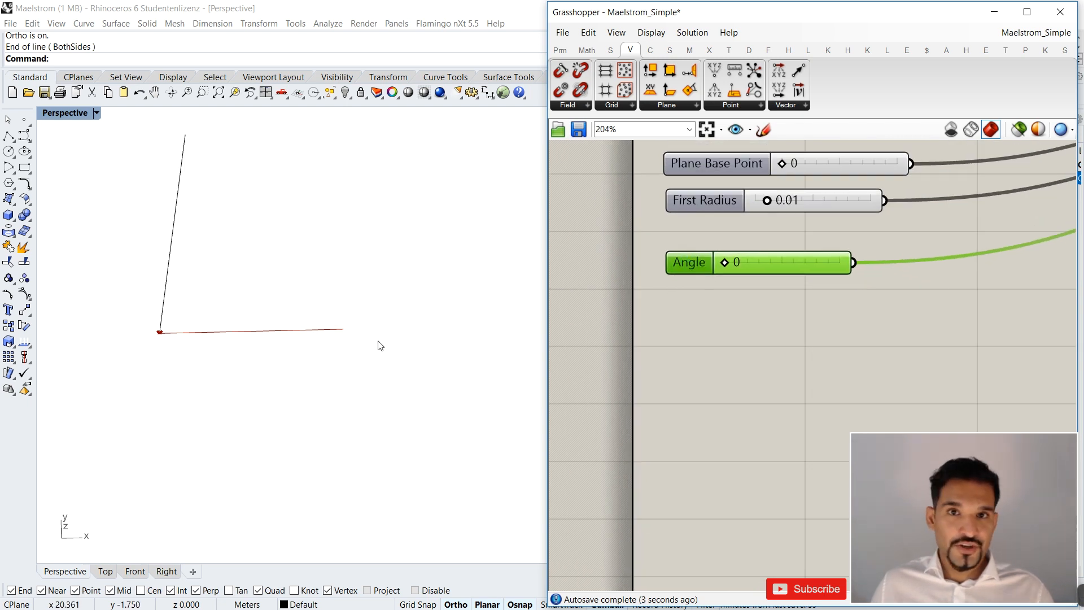
pyautogui.moveTo(726, 265); pyautogui.dragTo(775, 266)
pyautogui.scroll(-3, 364, 339)
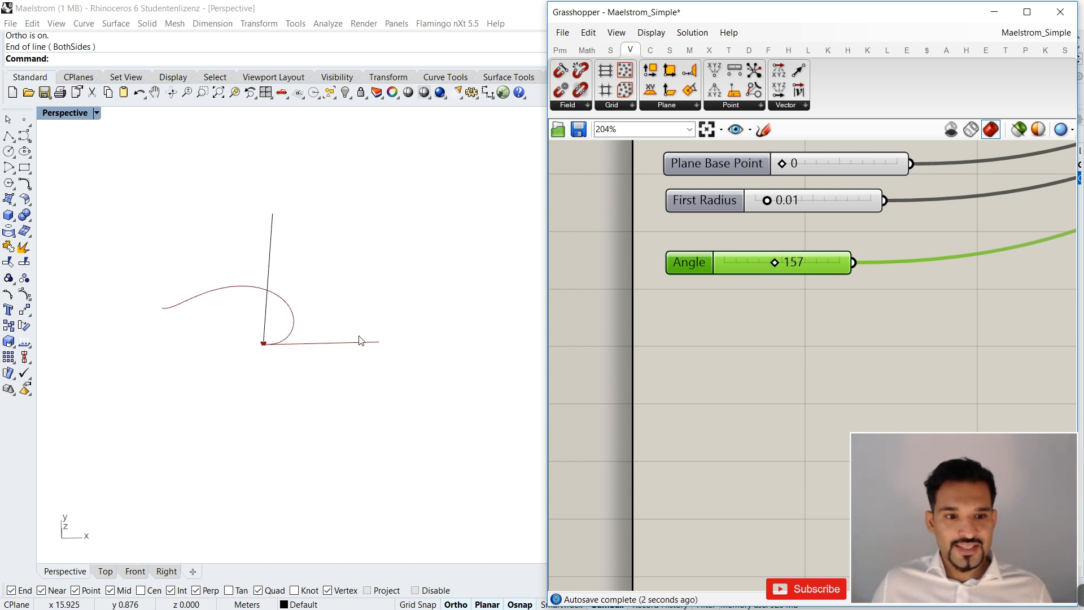
# Show the coiled curve in Rhino's Top view and hide the grid.
pyautogui.click(106, 571)
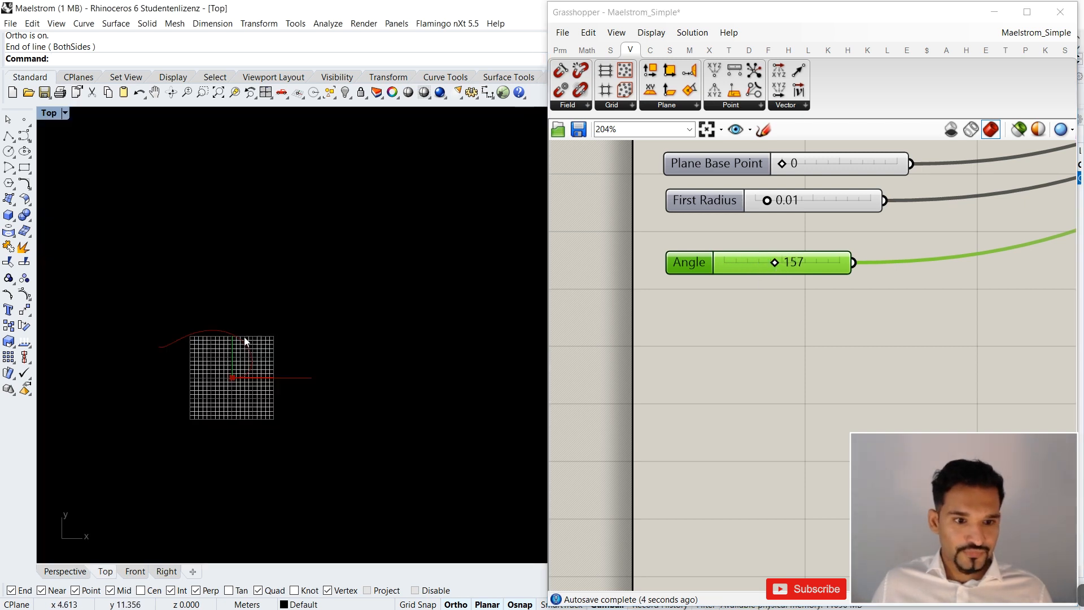
pyautogui.press('F7')
pyautogui.scroll(4, 176, 385)
pyautogui.moveTo(185, 371); pyautogui.dragTo(202, 333, button='right')
pyautogui.scroll(4, 230, 344)
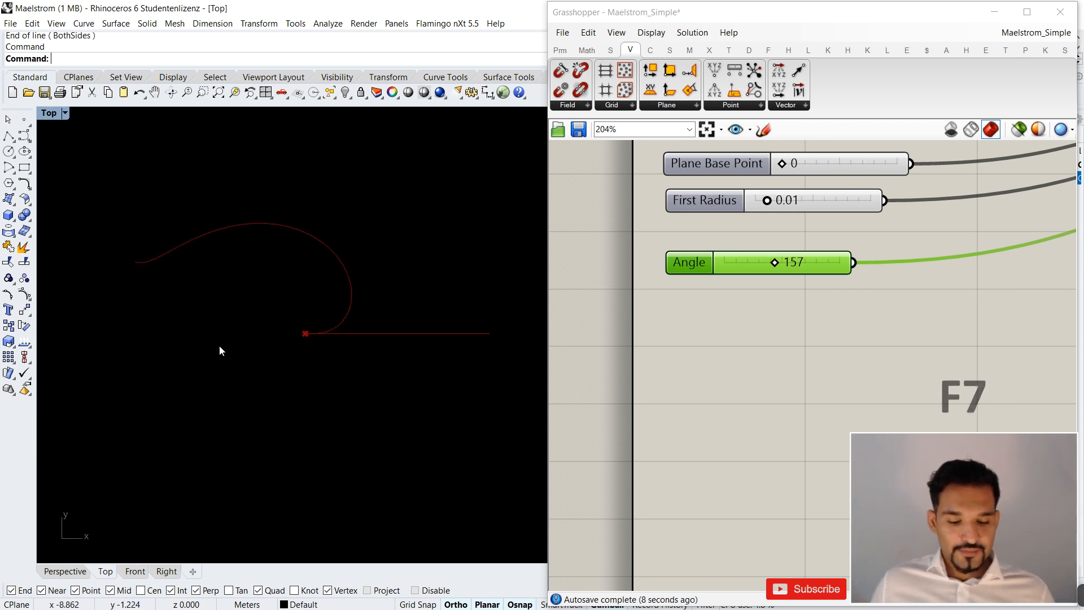
# Set the Angle slider to 360 and inspect where the coiled curve's end meets the straight line.
pyautogui.moveTo(775, 262); pyautogui.dragTo(854, 256)
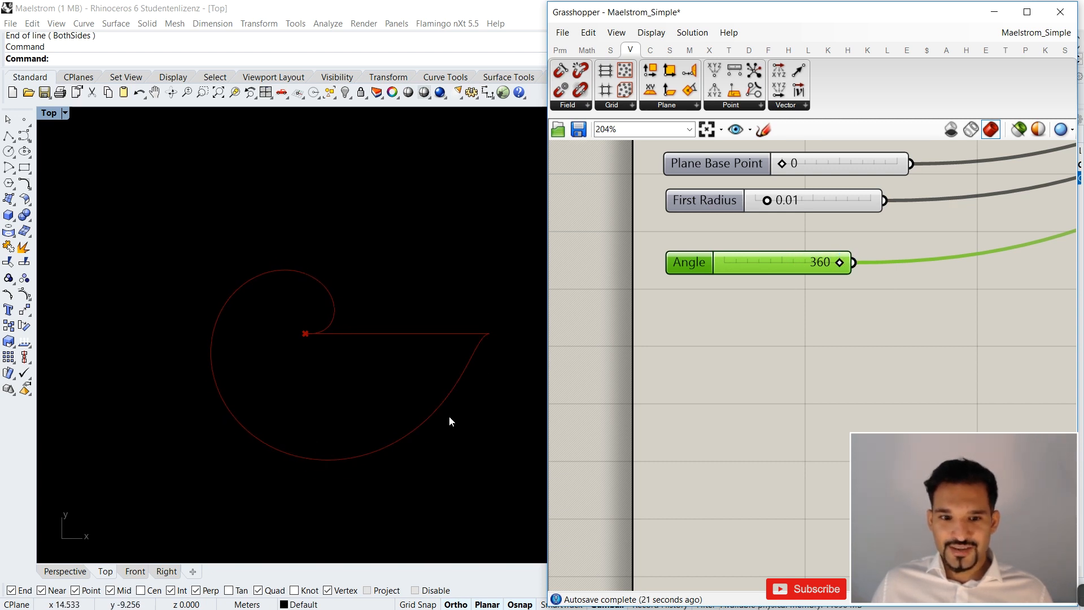
pyautogui.scroll(5, 499, 337)
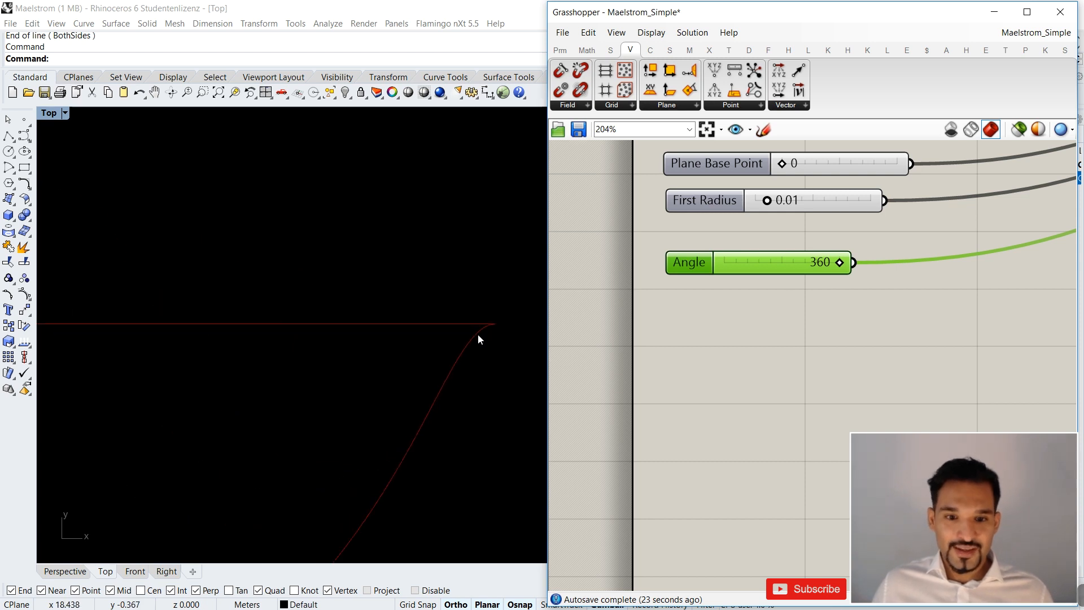
pyautogui.scroll(2, 500, 324)
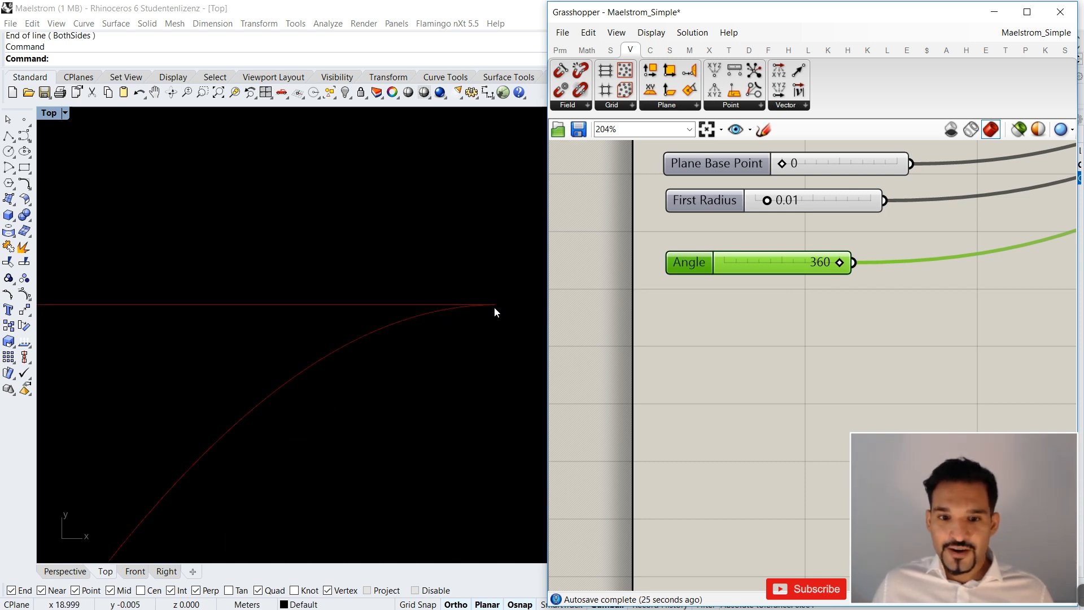
pyautogui.scroll(-3, 754, 262)
pyautogui.scroll(2, 662, 251)
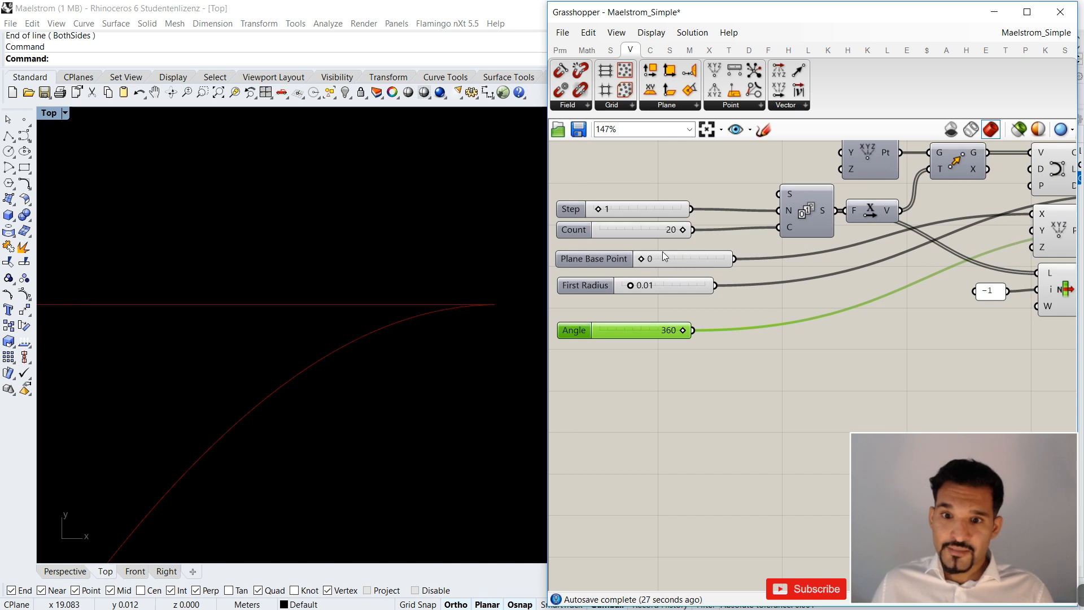
pyautogui.scroll(-4, 492, 308)
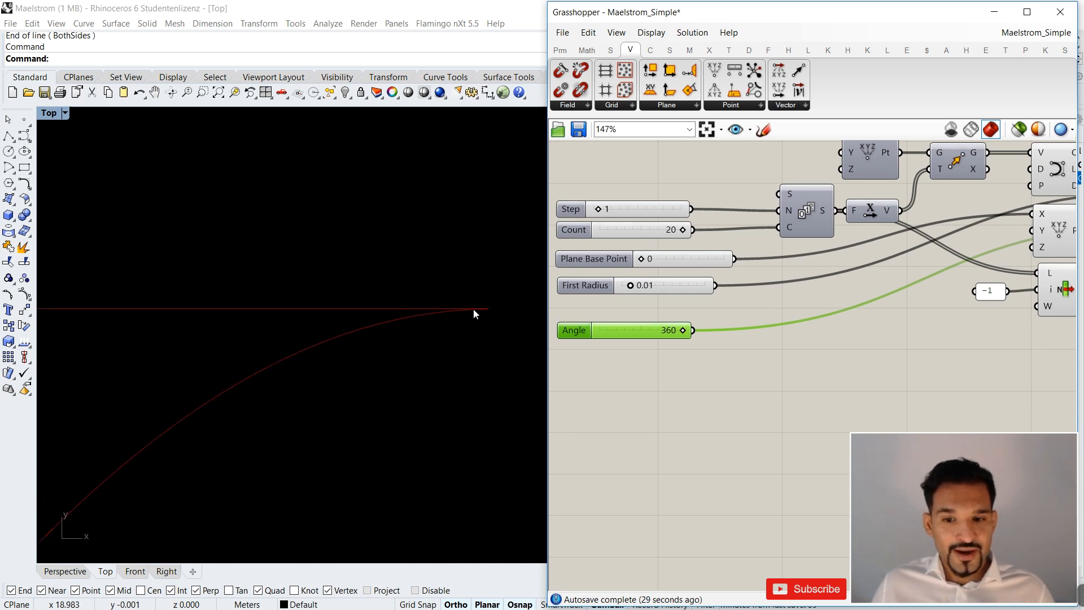
pyautogui.scroll(-5, 446, 297)
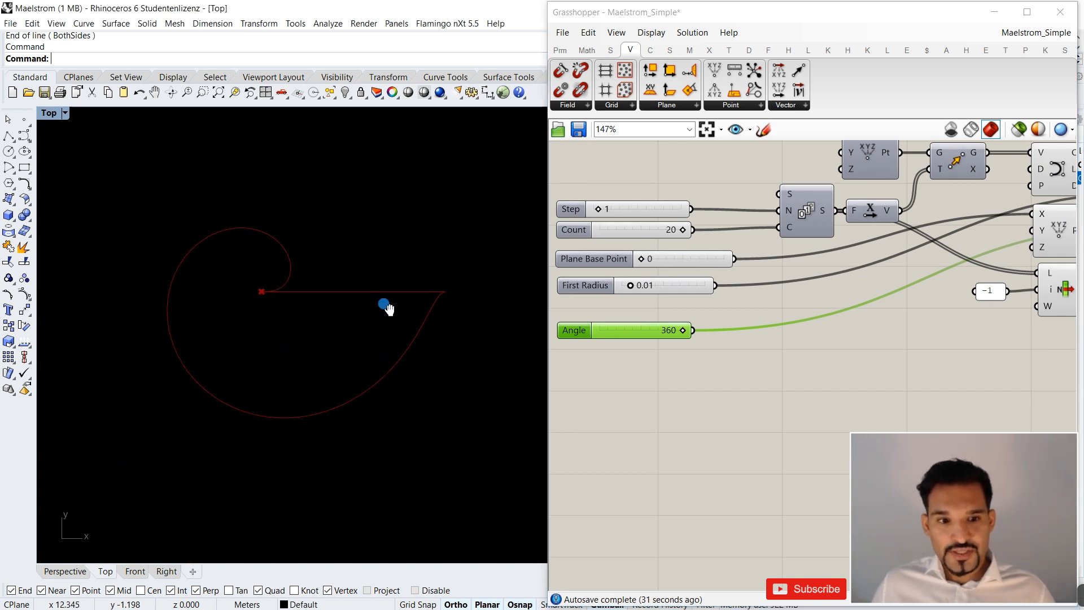
pyautogui.scroll(3, 467, 300)
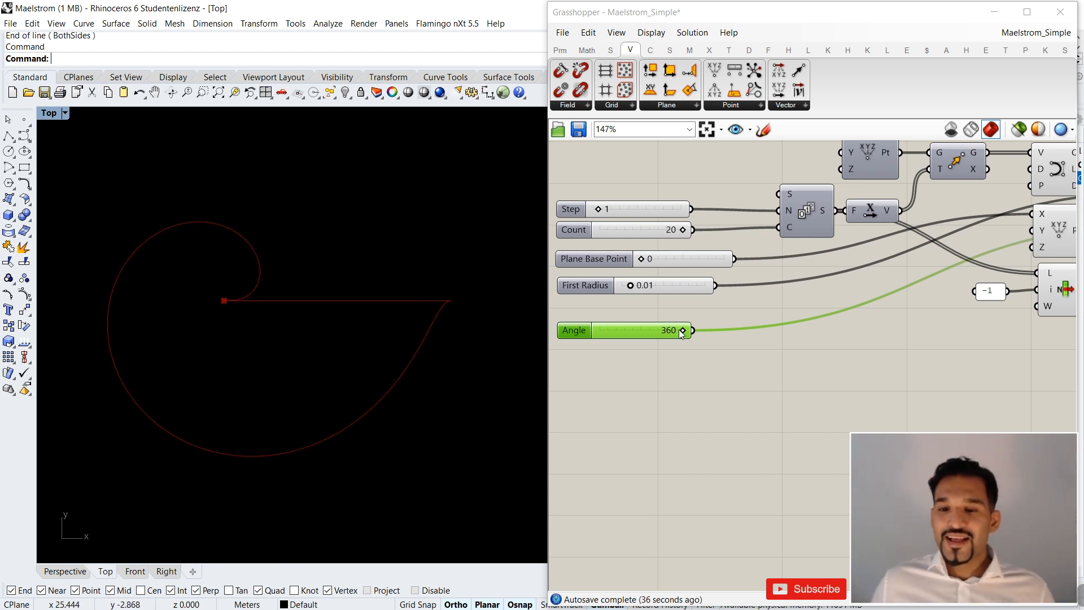
# Raise the Angle slider's maximum to 900.
pyautogui.moveTo(682, 334)
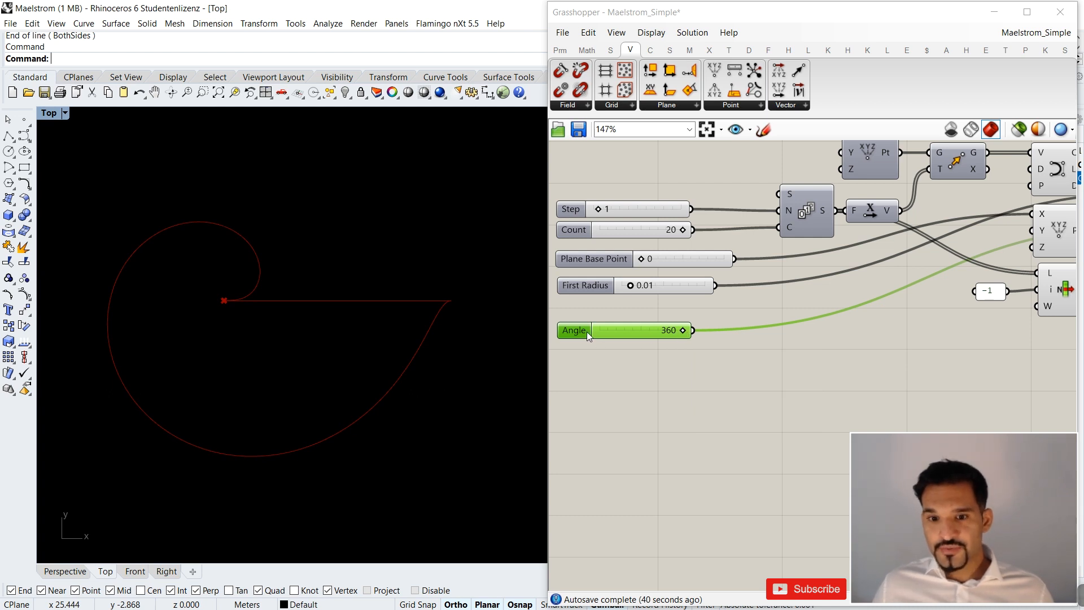
pyautogui.scroll(3, 644, 351)
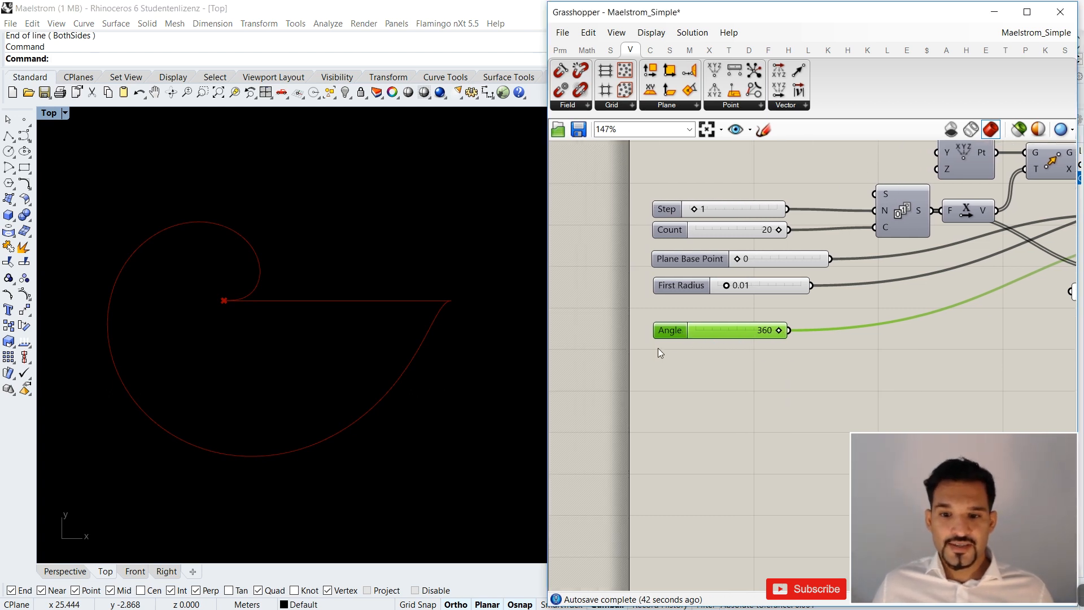
pyautogui.doubleClick(670, 328)
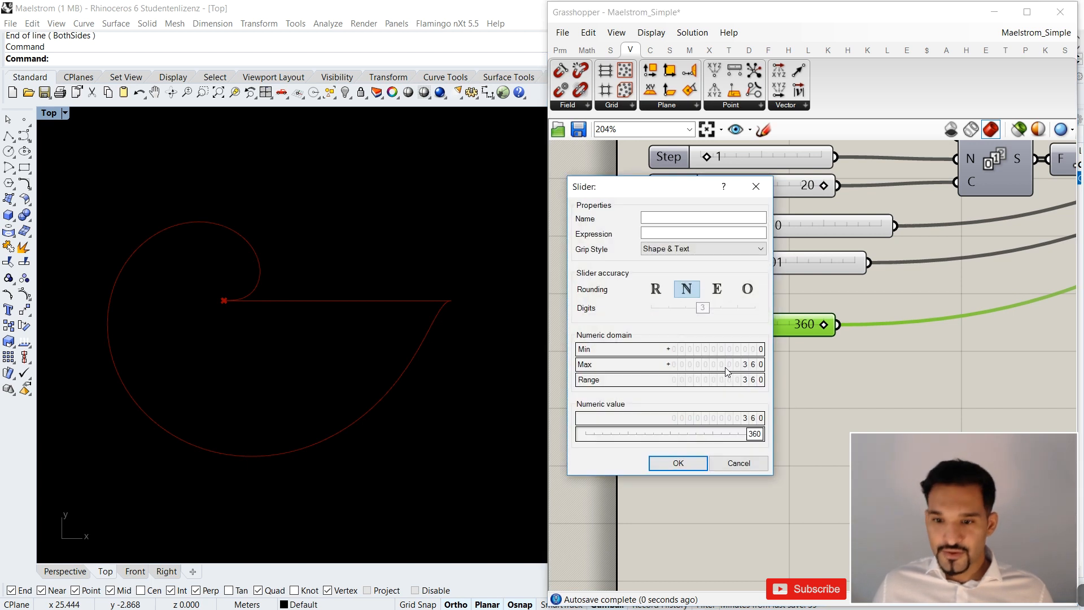
pyautogui.doubleClick(742, 366)
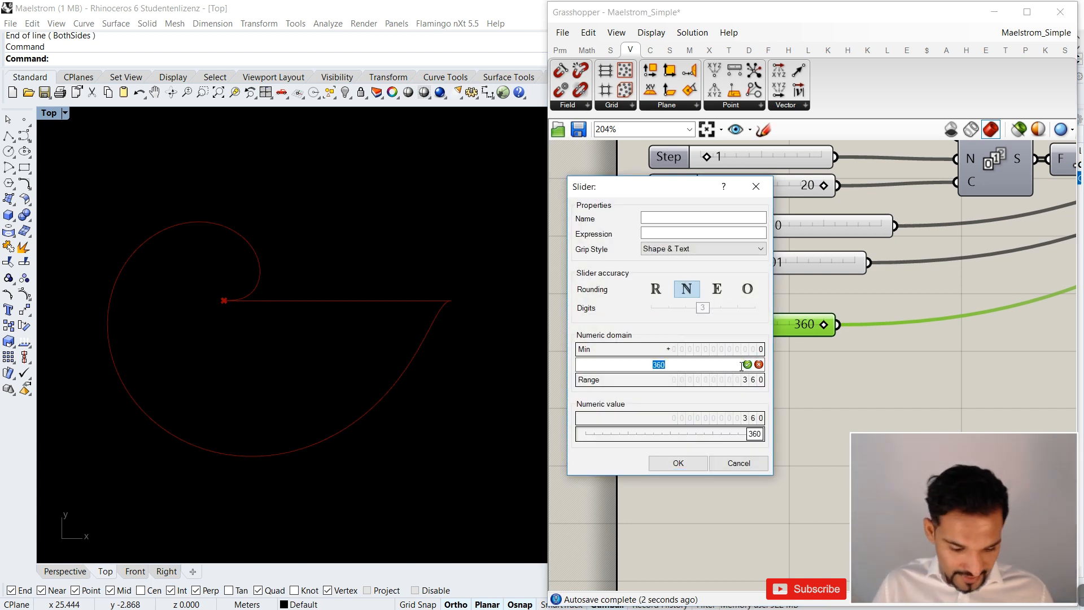
pyautogui.write('900')
pyautogui.press('Return')
pyautogui.press('Return')
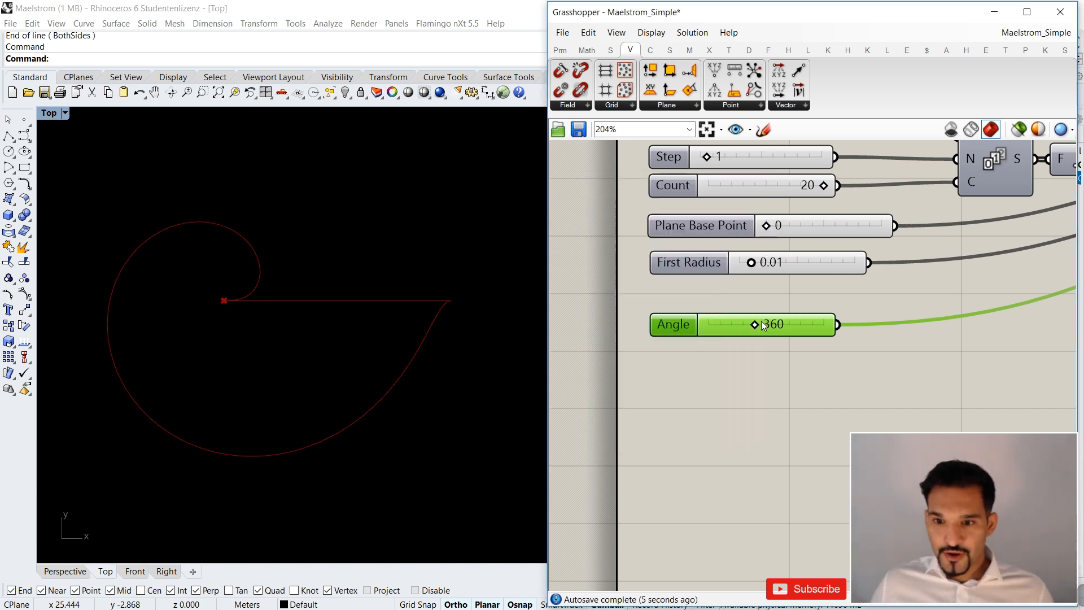
# Try the Angle slider at 900 and view the resulting spiral in the Top view.
pyautogui.moveTo(758, 325); pyautogui.dragTo(842, 322)
pyautogui.scroll(-3, 300, 269)
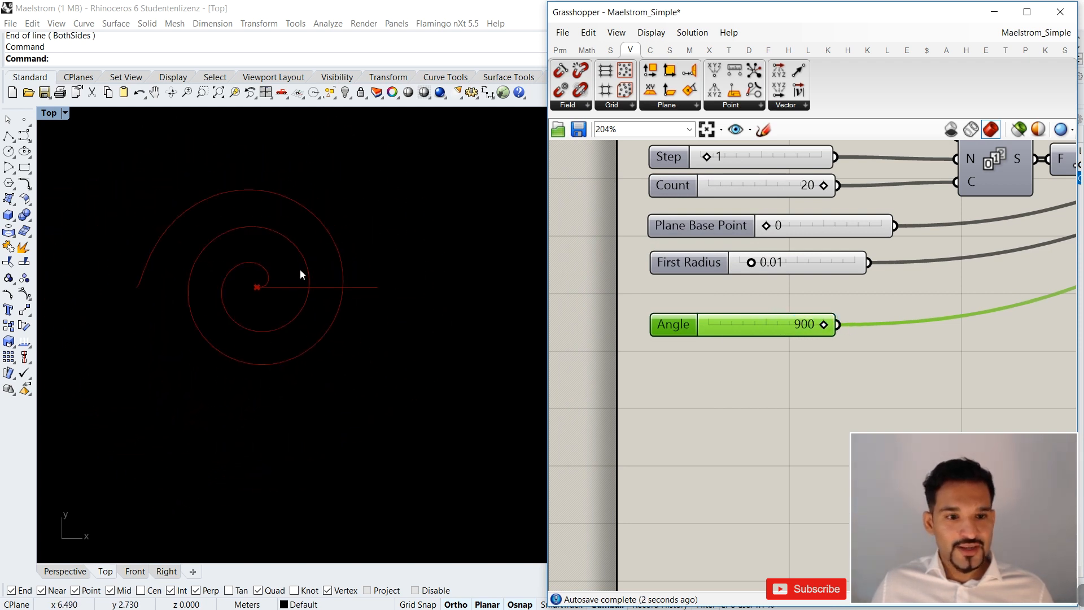
pyautogui.moveTo(303, 270); pyautogui.dragTo(342, 281, button='right')
# Set the Angle slider to exactly 360.
pyautogui.click(760, 333)
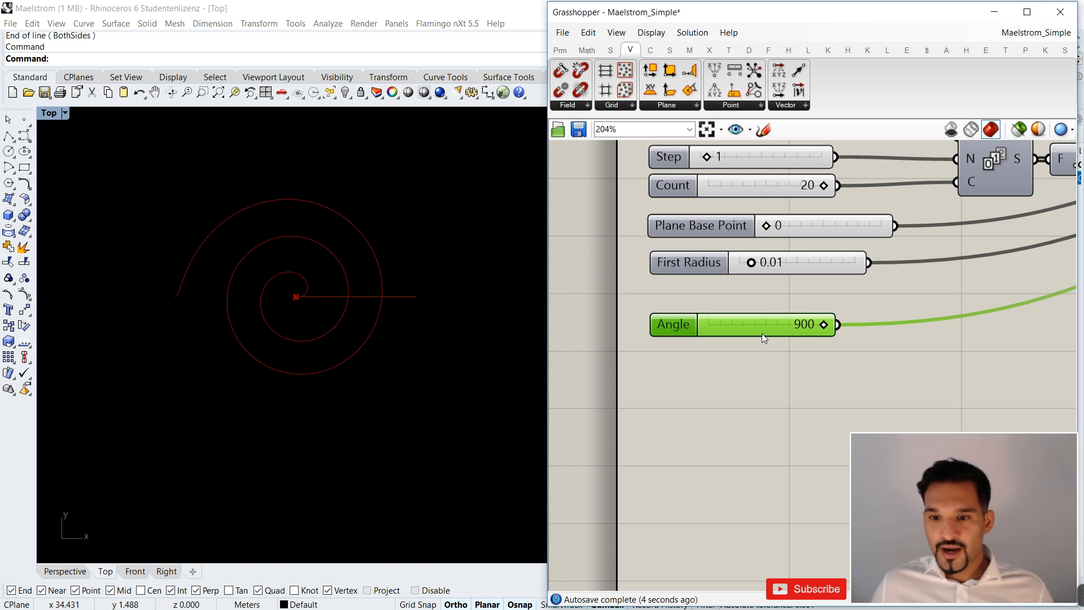
pyautogui.doubleClick(761, 333)
pyautogui.write('360')
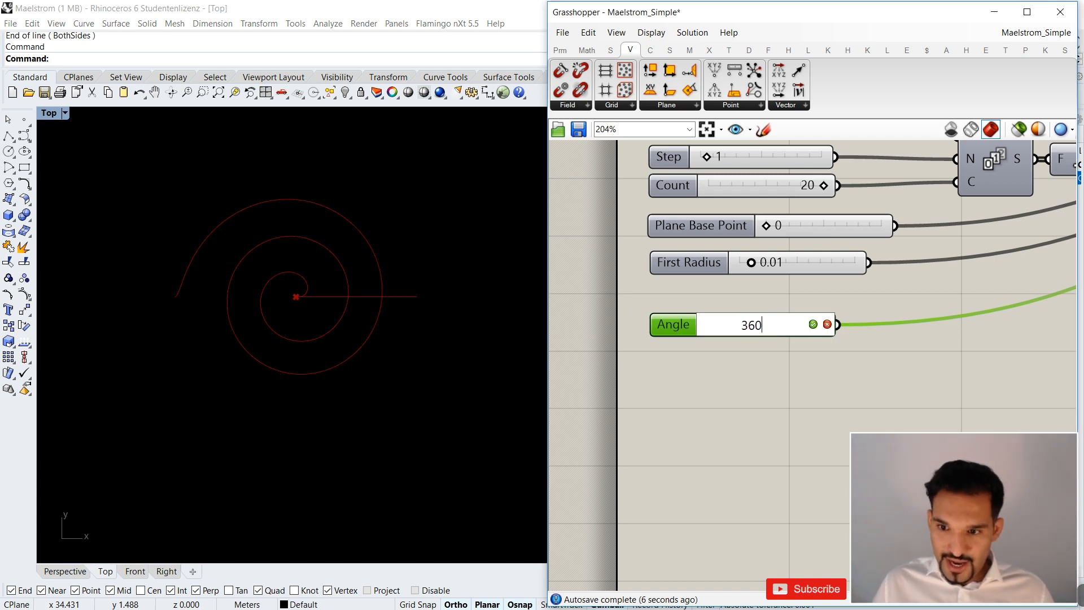
pyautogui.press('Return')
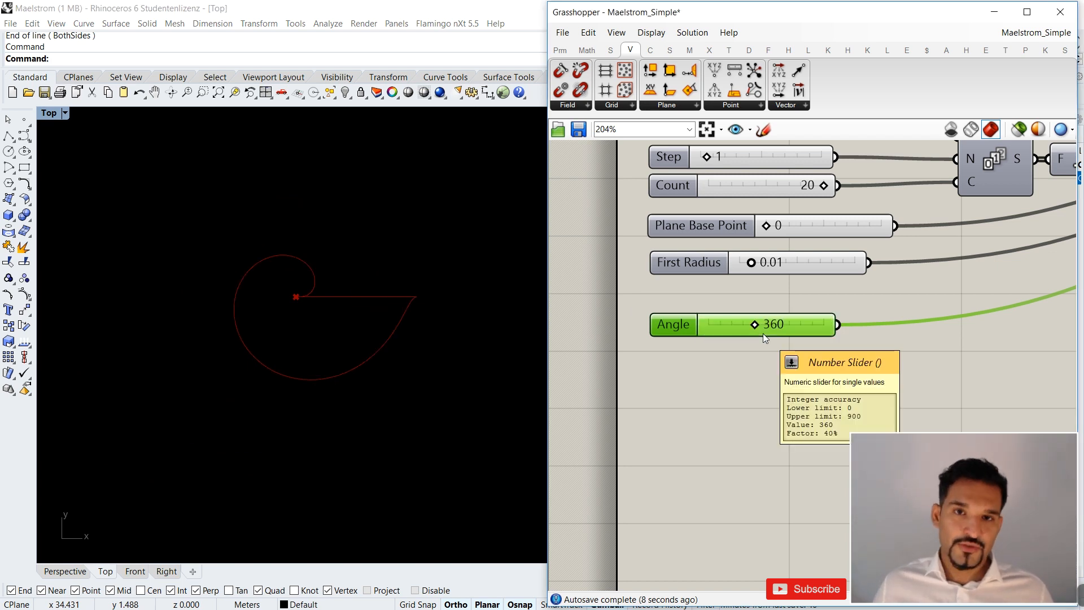
# Return to the Perspective view and look at the coiled curve from an oblique angle.
pyautogui.click(65, 572)
pyautogui.moveTo(257, 470); pyautogui.dragTo(236, 433, button='right')
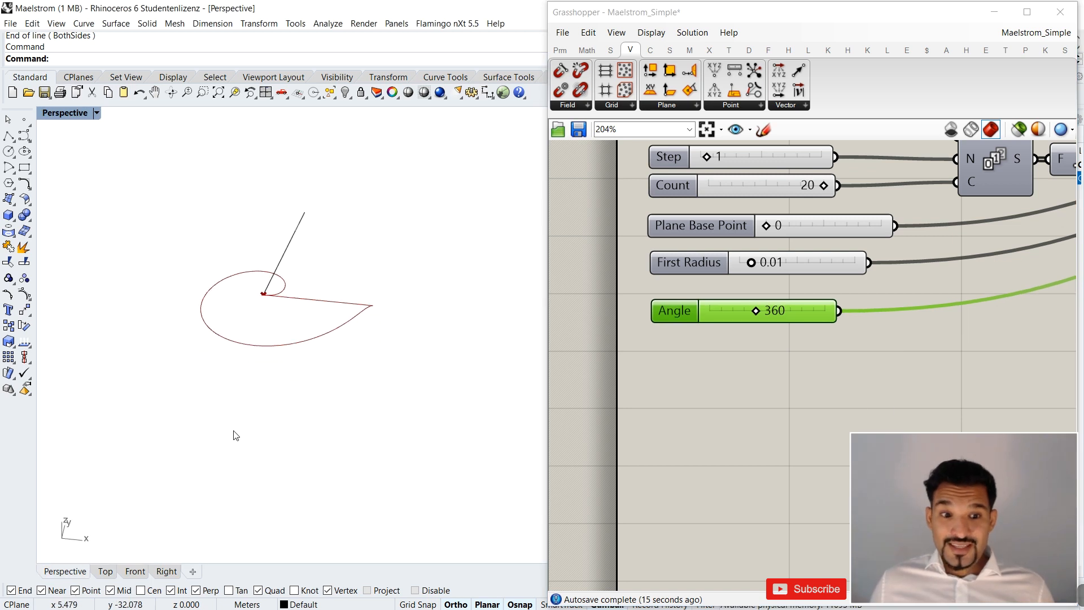
pyautogui.scroll(4, 258, 294)
pyautogui.moveTo(258, 294); pyautogui.dragTo(273, 361, button='right')
# Move the Angle slider slightly closer to the First Radius slider above it.
pyautogui.scroll(-3, 629, 310)
pyautogui.scroll(2, 643, 313)
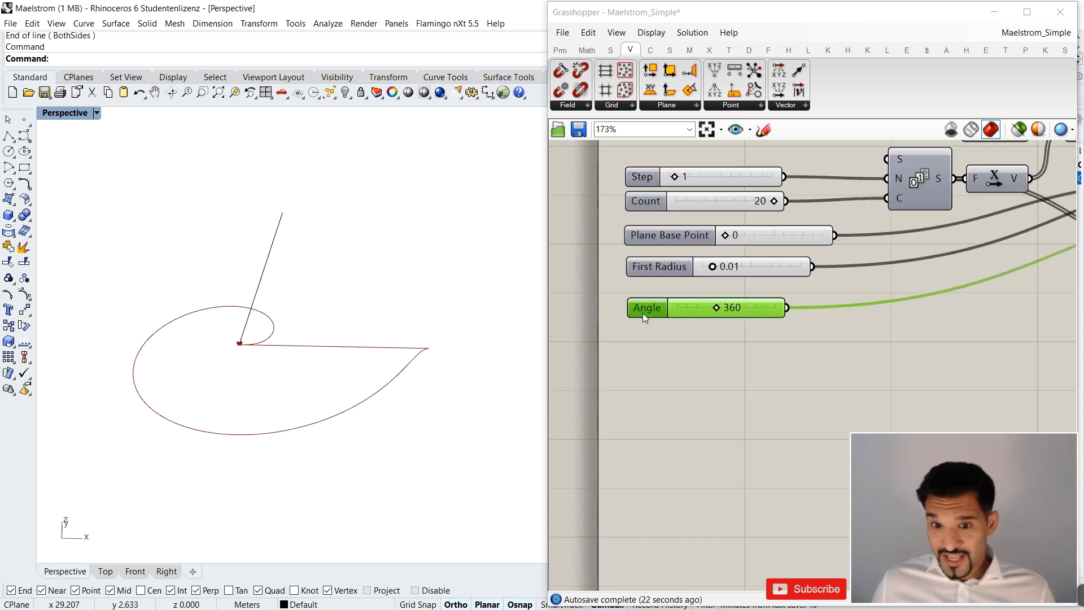
pyautogui.moveTo(642, 313); pyautogui.dragTo(643, 307)
# Move the Maelstrom component well to the right of the Construct Point and List Item components.
pyautogui.scroll(-4, 625, 277)
pyautogui.moveTo(842, 275); pyautogui.dragTo(643, 274, button='right')
pyautogui.moveTo(896, 270); pyautogui.dragTo(797, 271, button='right')
pyautogui.moveTo(724, 221); pyautogui.dragTo(1009, 219)
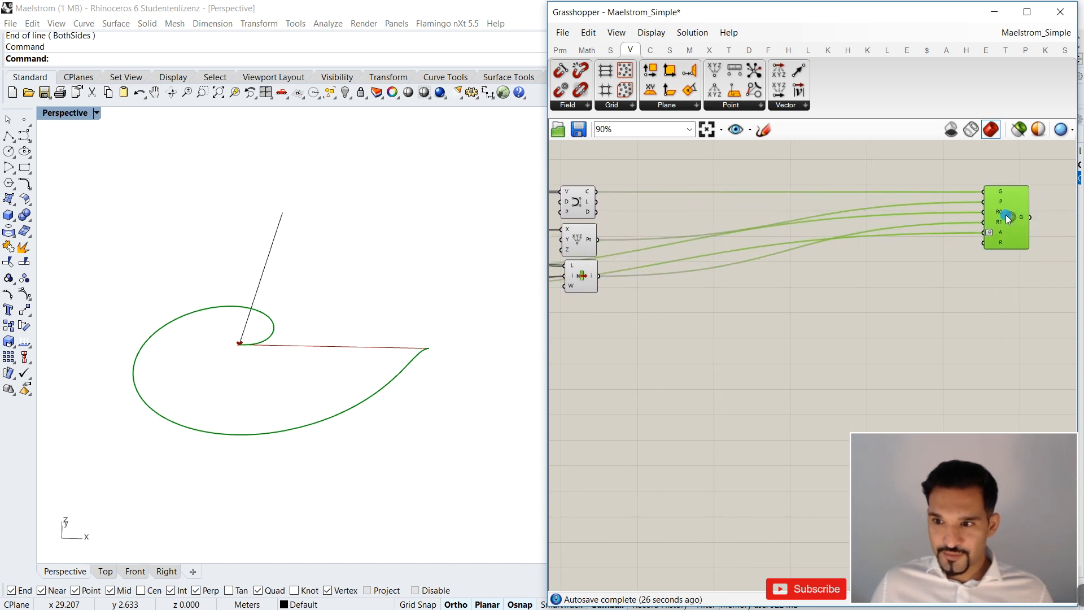
# Put the Maelstrom component into a group and change the group's outline to Blob outline.
pyautogui.hotkey('ctrl', 'g')
pyautogui.scroll(3, 894, 280)
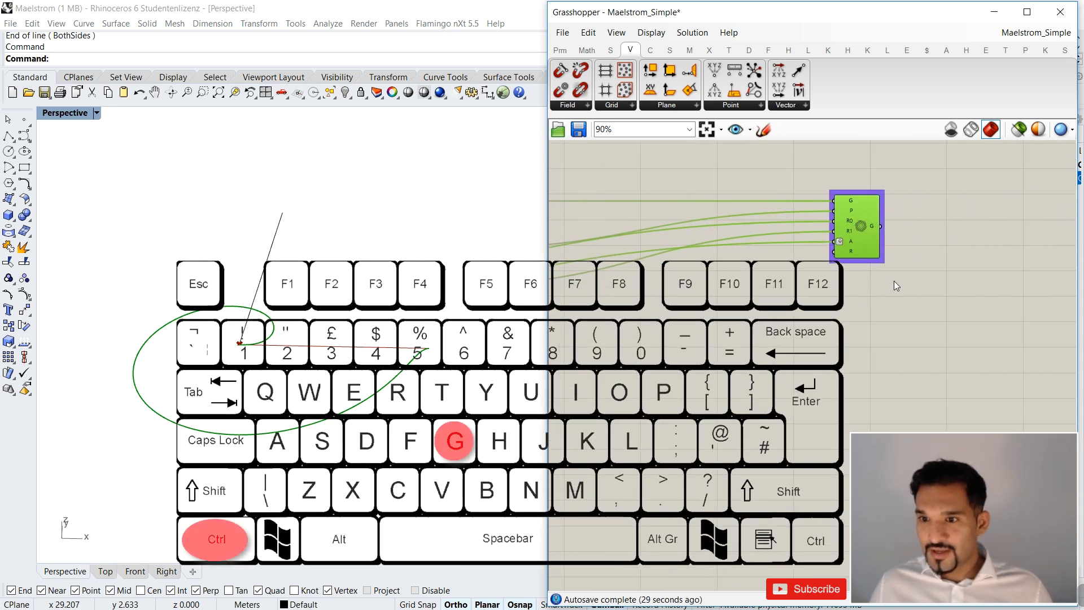
pyautogui.click(850, 253)
pyautogui.rightClick(850, 253)
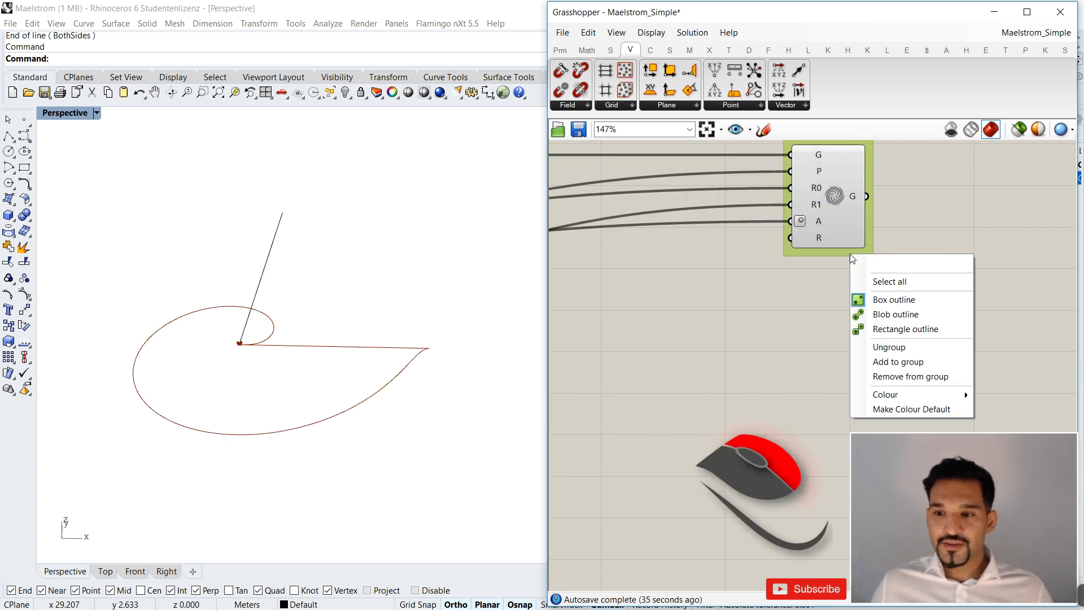
pyautogui.click(900, 319)
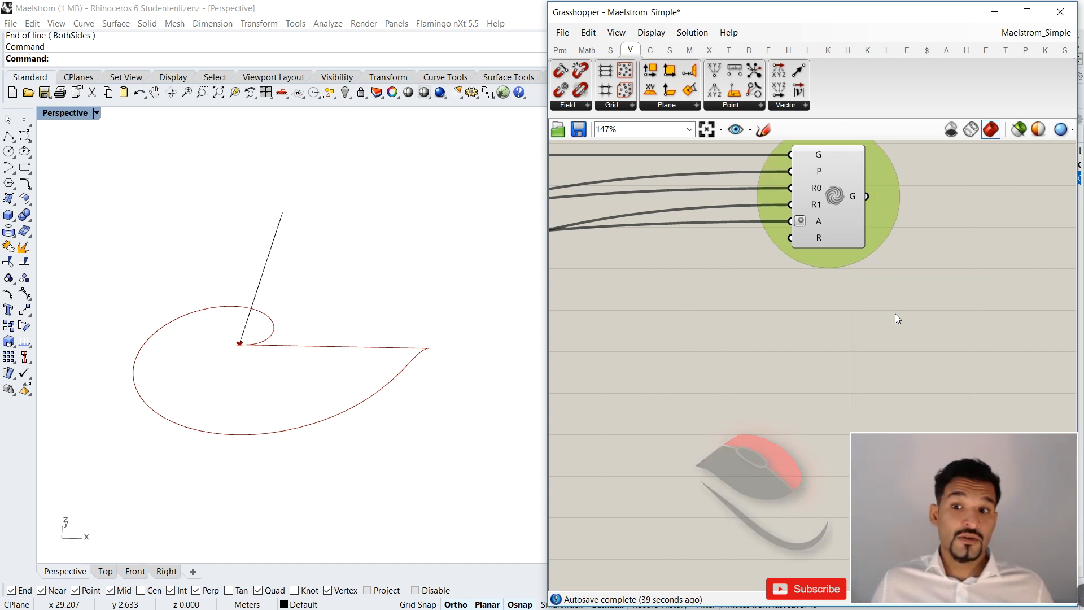
# Name the group around the Maelstrom component "Maelstrom".
pyautogui.rightClick(836, 267)
pyautogui.write('Maelstrom')
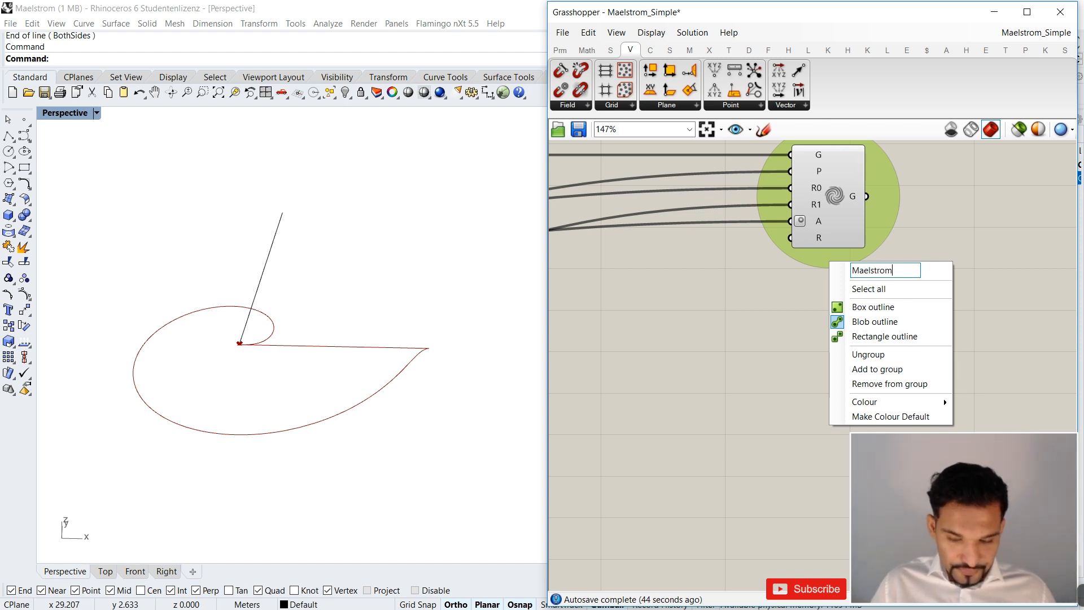
pyautogui.click(845, 200)
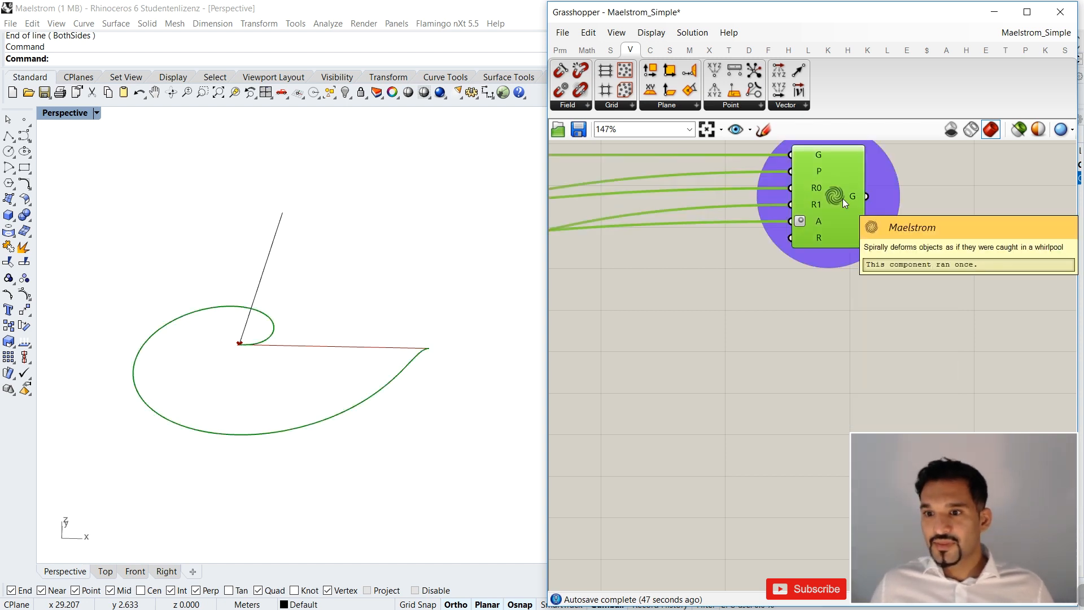
# Move the grouped Maelstrom component farther right, away from the components that feed it.
pyautogui.scroll(-3, 823, 287)
pyautogui.scroll(1, 819, 244)
pyautogui.moveTo(819, 244)
pyautogui.mouseDown(button='right')
pyautogui.moveTo(808, 270)
pyautogui.moveTo(875, 266)
pyautogui.moveTo(831, 259)
pyautogui.mouseUp(button='right')
pyautogui.scroll(-5, 809, 270)
pyautogui.scroll(2, 809, 270)
pyautogui.moveTo(830, 259); pyautogui.dragTo(830, 260)
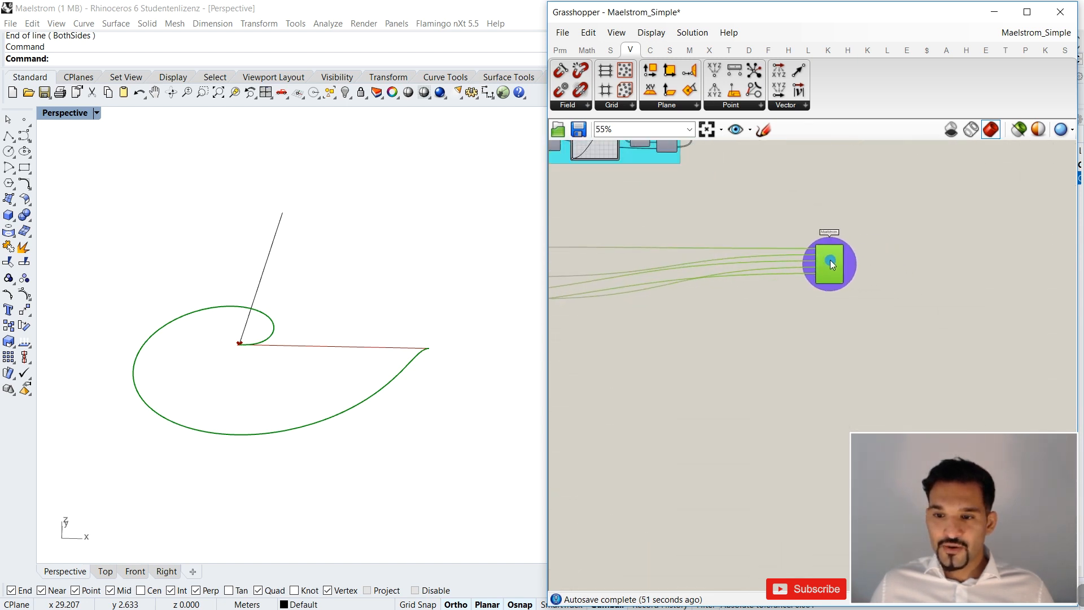
pyautogui.moveTo(781, 302); pyautogui.dragTo(872, 303, button='right')
pyautogui.moveTo(733, 303); pyautogui.dragTo(774, 307, button='right')
# Shift the Interpolate, Construct Point and List Item components with the index panel to the right, away from the upstream components, and deselect them.
pyautogui.scroll(3, 721, 291)
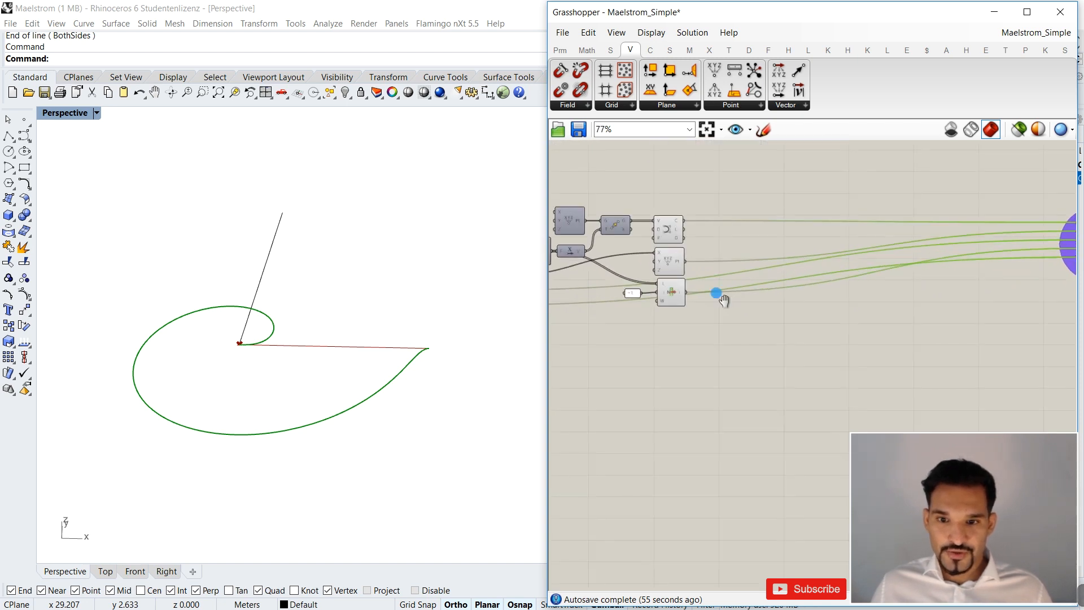
pyautogui.moveTo(768, 207); pyautogui.dragTo(720, 325)
pyautogui.moveTo(722, 233); pyautogui.dragTo(777, 234)
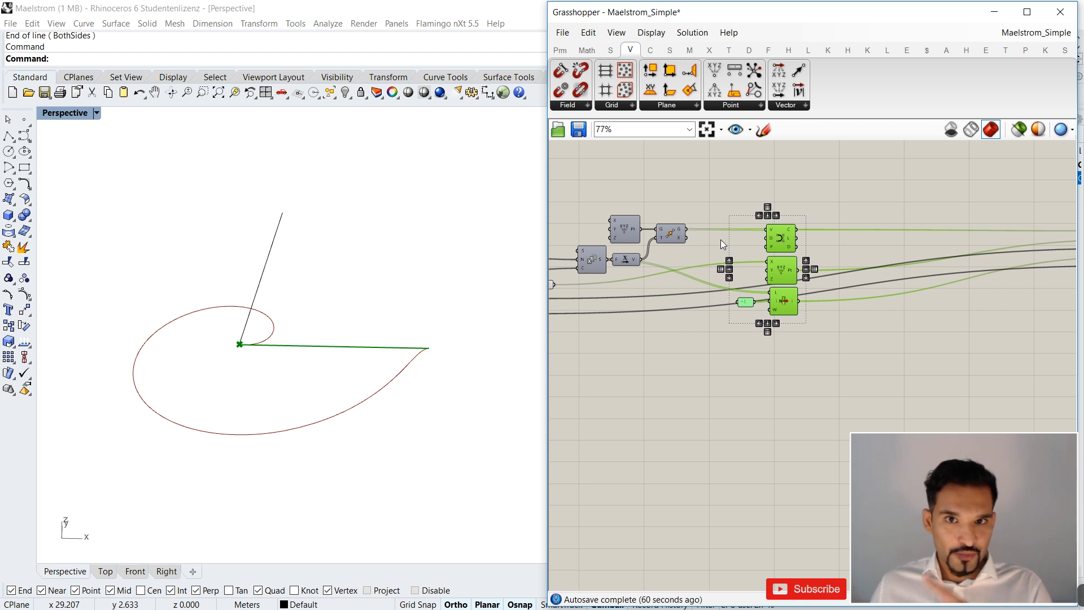
pyautogui.click(885, 213)
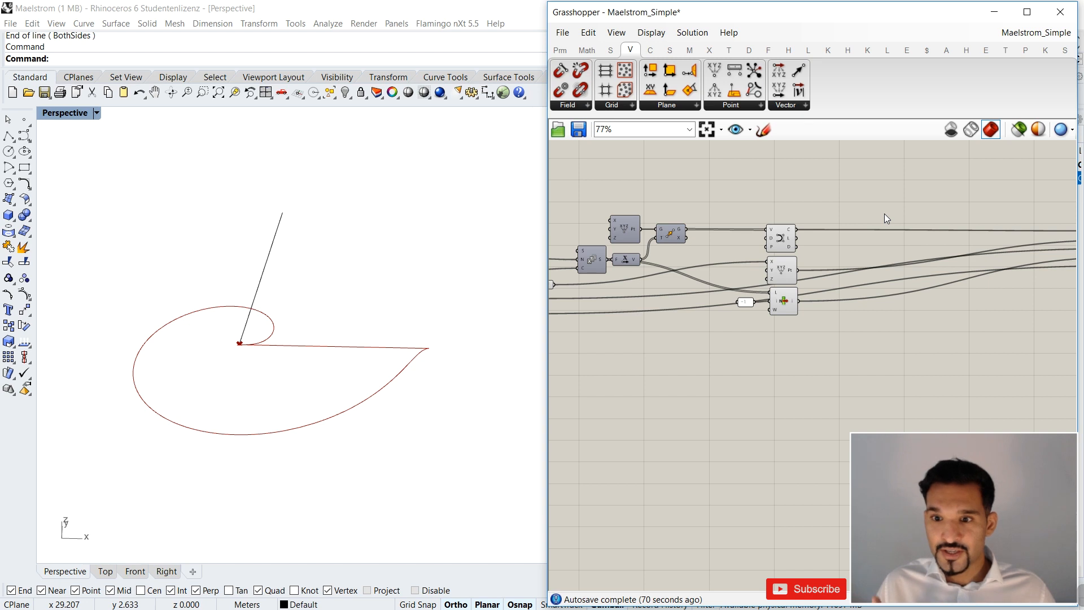
# Set the Angle slider to 0 to uncoil the curve and look at it in the Perspective view.
pyautogui.scroll(-3, 885, 216)
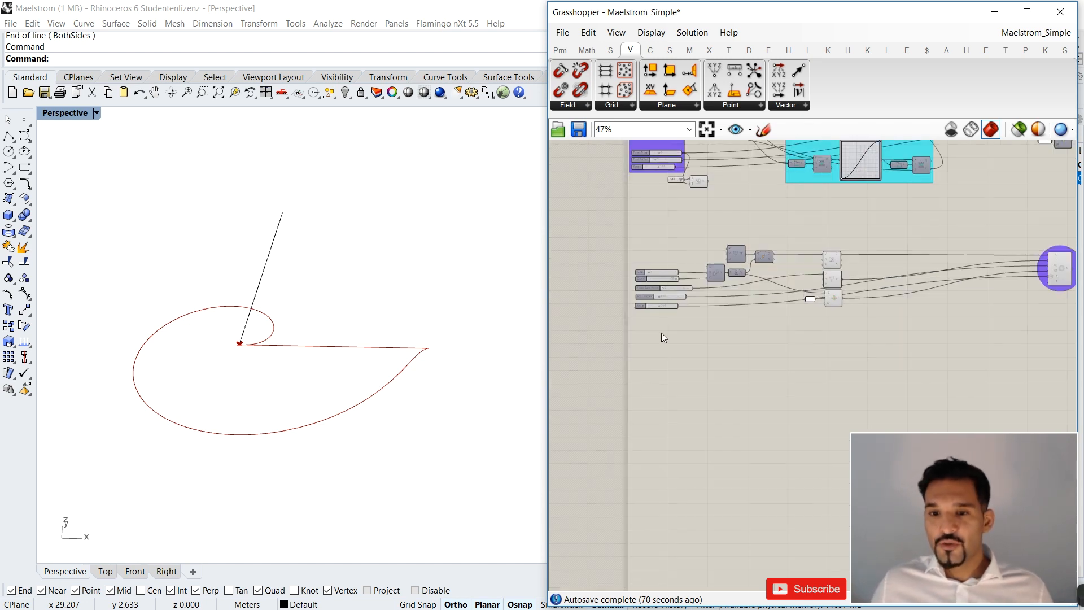
pyautogui.scroll(4, 662, 327)
pyautogui.moveTo(701, 309); pyautogui.dragTo(641, 312)
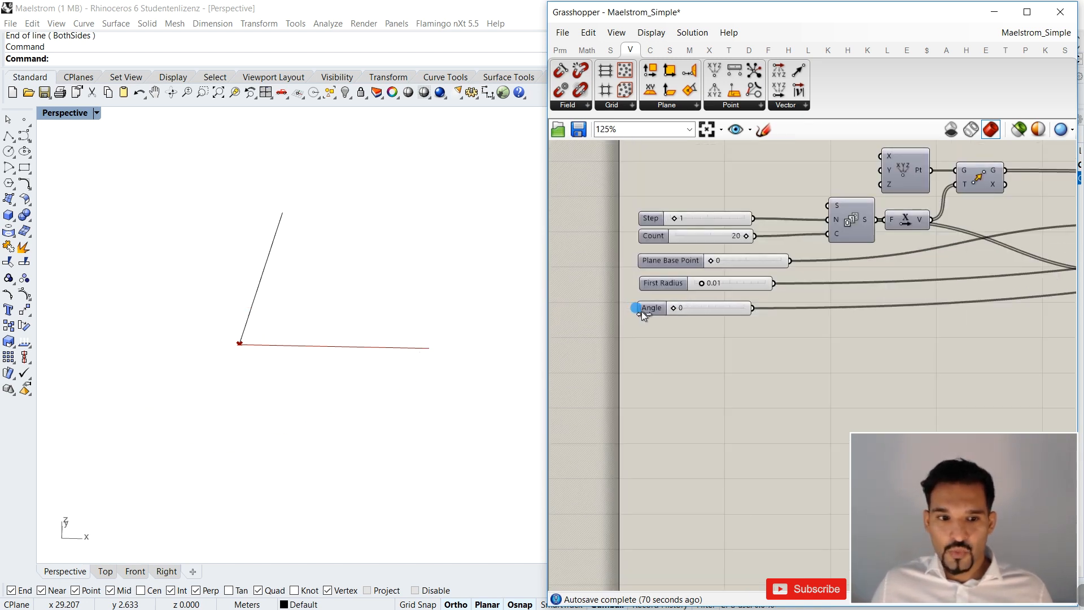
pyautogui.moveTo(362, 351); pyautogui.dragTo(358, 367, button='right')
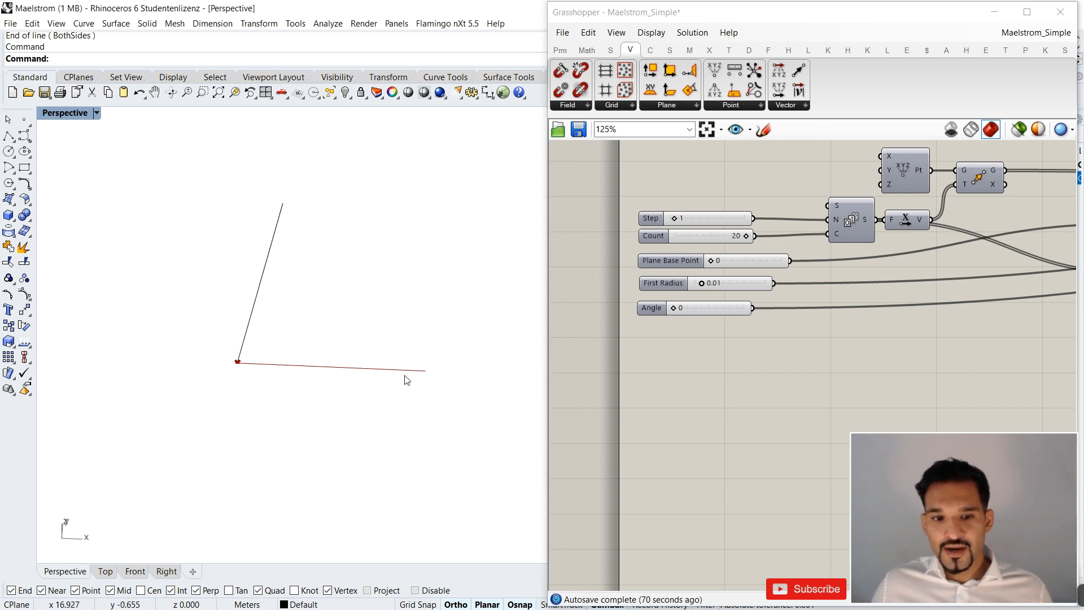
pyautogui.scroll(-2, 319, 370)
pyautogui.scroll(2, 318, 368)
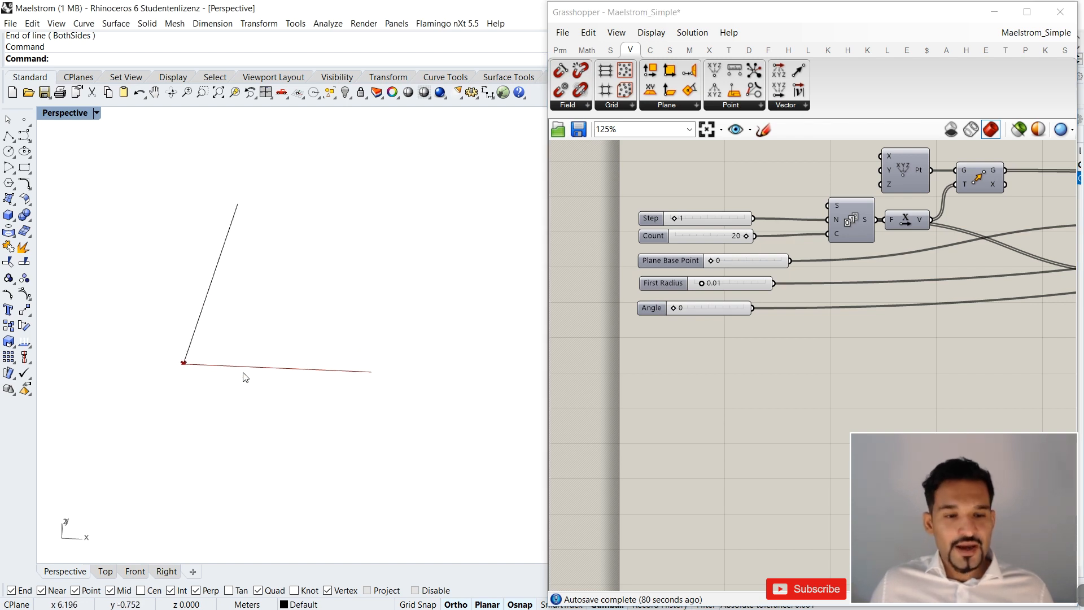
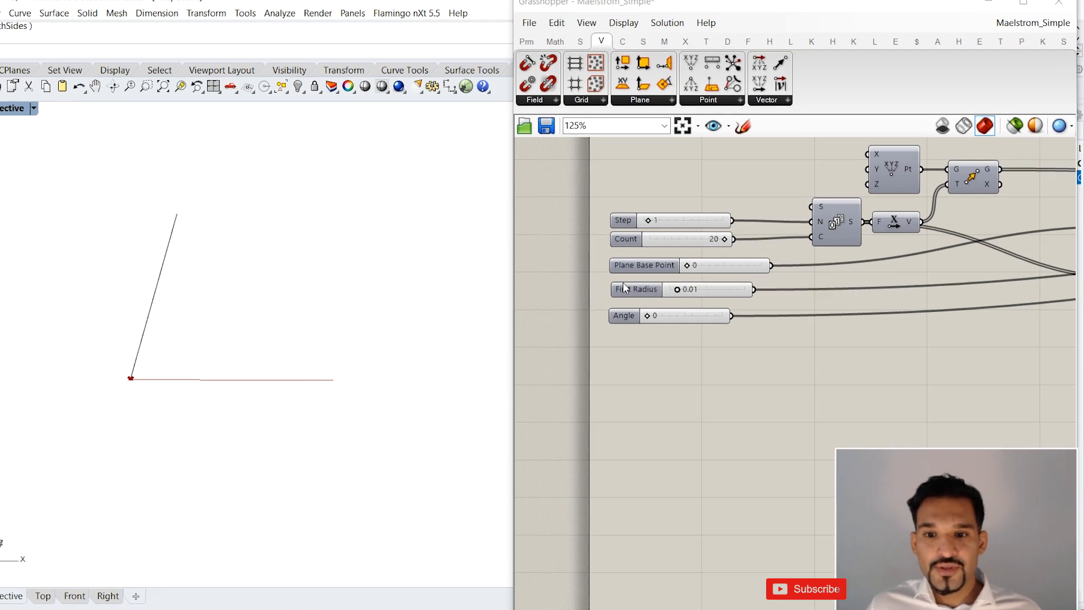
# Add a Polar Array component downstream of the Interpolate component and check its inputs.
pyautogui.scroll(-4, 763, 283)
pyautogui.moveTo(914, 288); pyautogui.dragTo(652, 307, button='right')
pyautogui.scroll(2, 701, 270)
pyautogui.moveTo(709, 269); pyautogui.dragTo(703, 268, button='right')
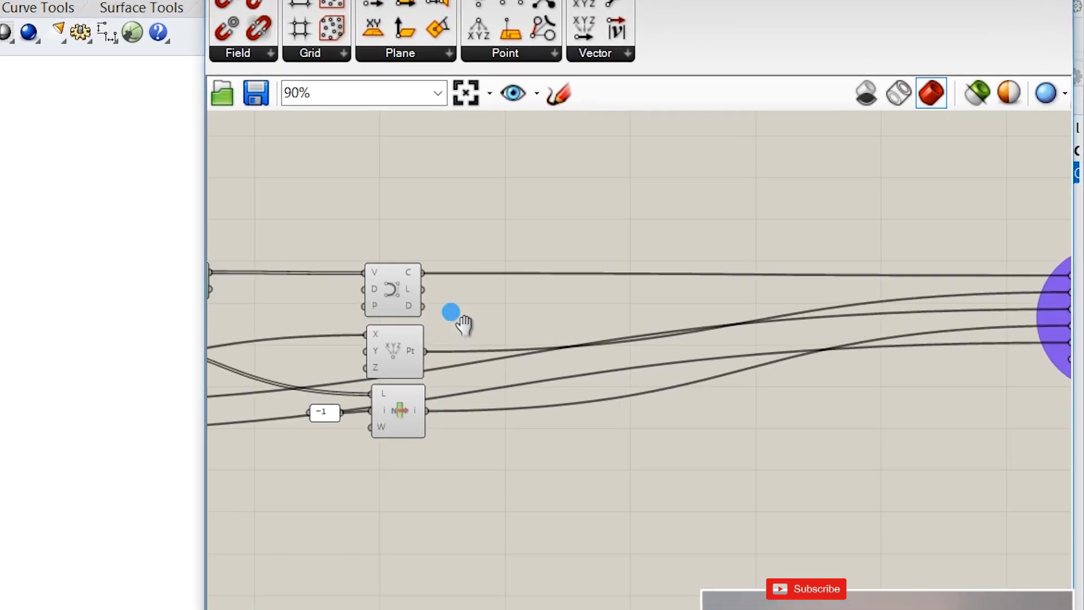
pyautogui.doubleClick(551, 305)
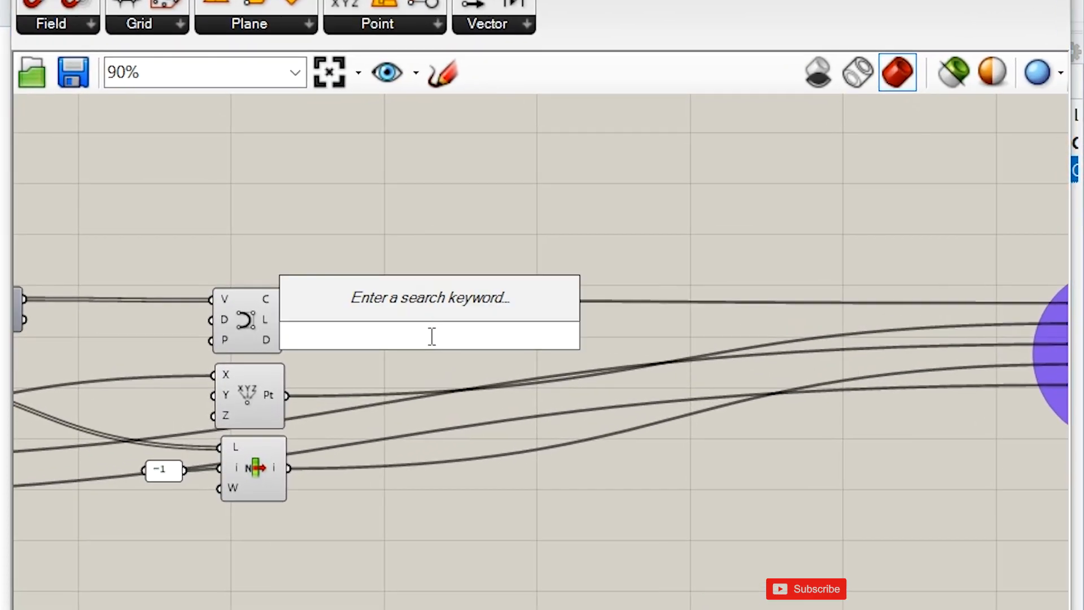
pyautogui.write('po')
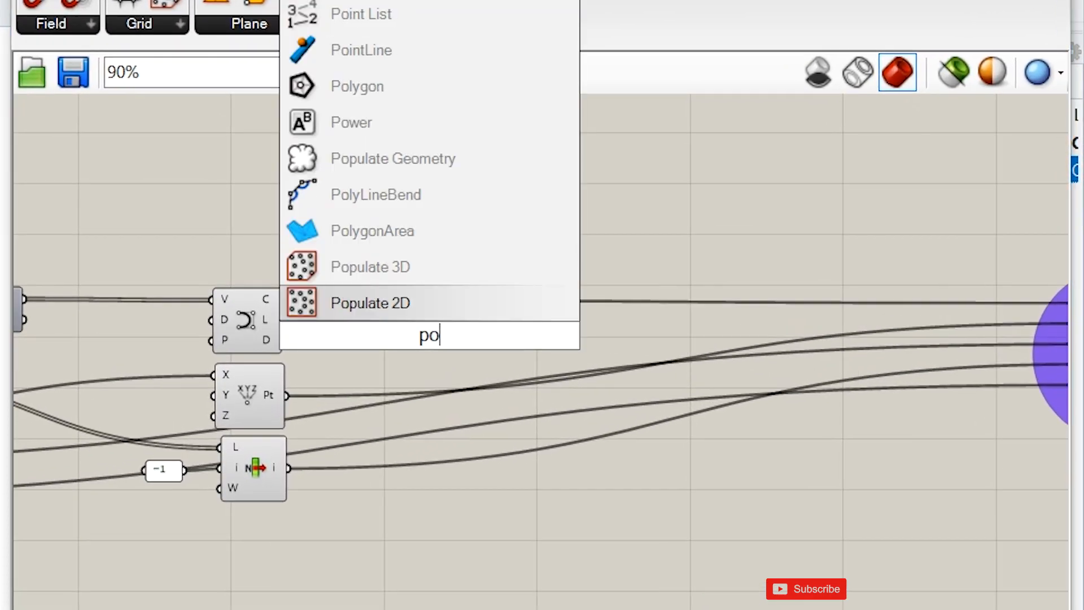
pyautogui.write('la')
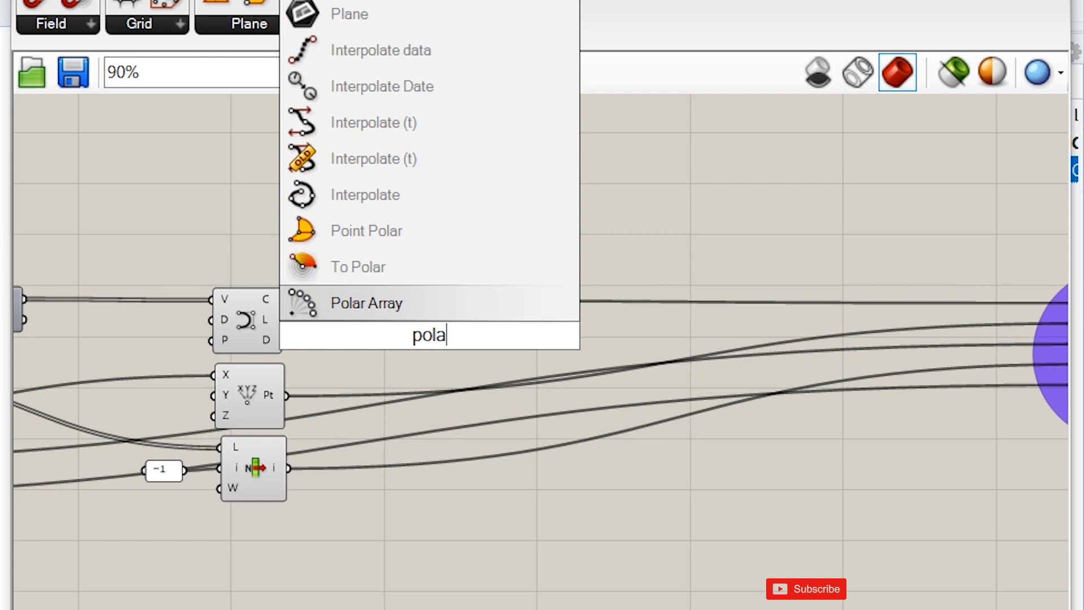
pyautogui.press('Return')
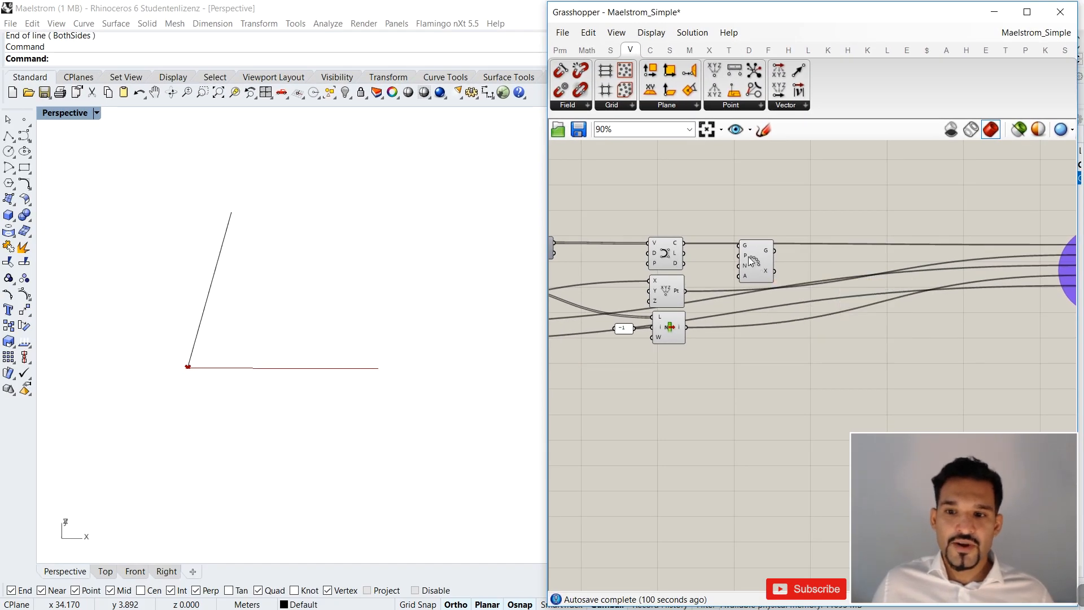
pyautogui.scroll(3, 710, 270)
pyautogui.moveTo(744, 258)
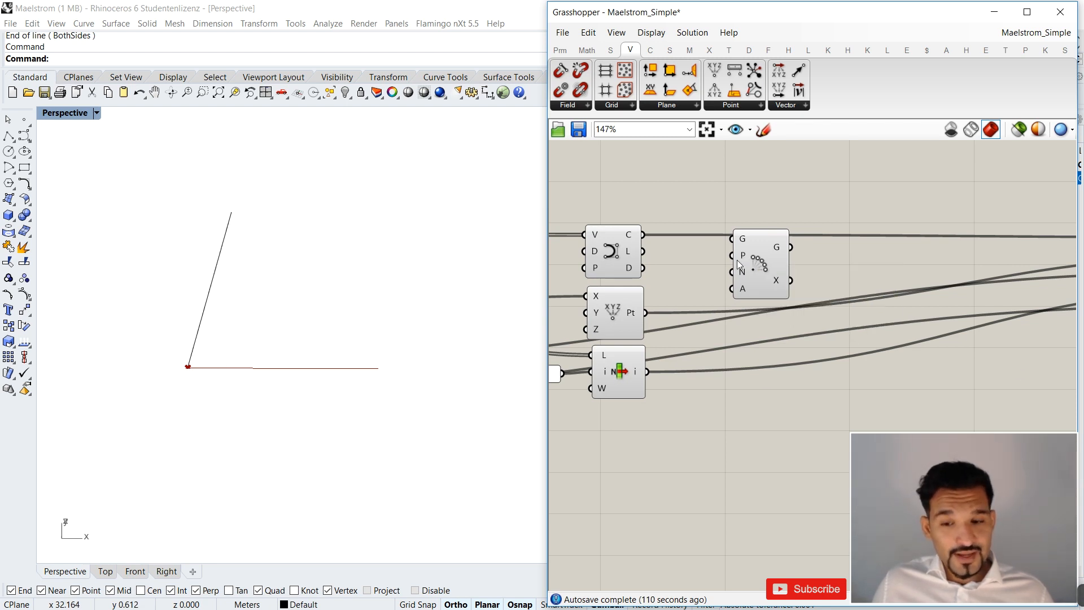
# Connect the Construct Point output to the Polar Array's Plane input and the Interpolate curve to its Geometry input.
pyautogui.scroll(-4, 873, 265)
pyautogui.moveTo(649, 331)
pyautogui.mouseDown(button='right')
pyautogui.moveTo(887, 327)
pyautogui.moveTo(881, 306)
pyautogui.moveTo(717, 319)
pyautogui.mouseUp(button='right')
pyautogui.scroll(2, 706, 327)
pyautogui.click(667, 291)
pyautogui.moveTo(971, 293); pyautogui.dragTo(788, 308, button='right')
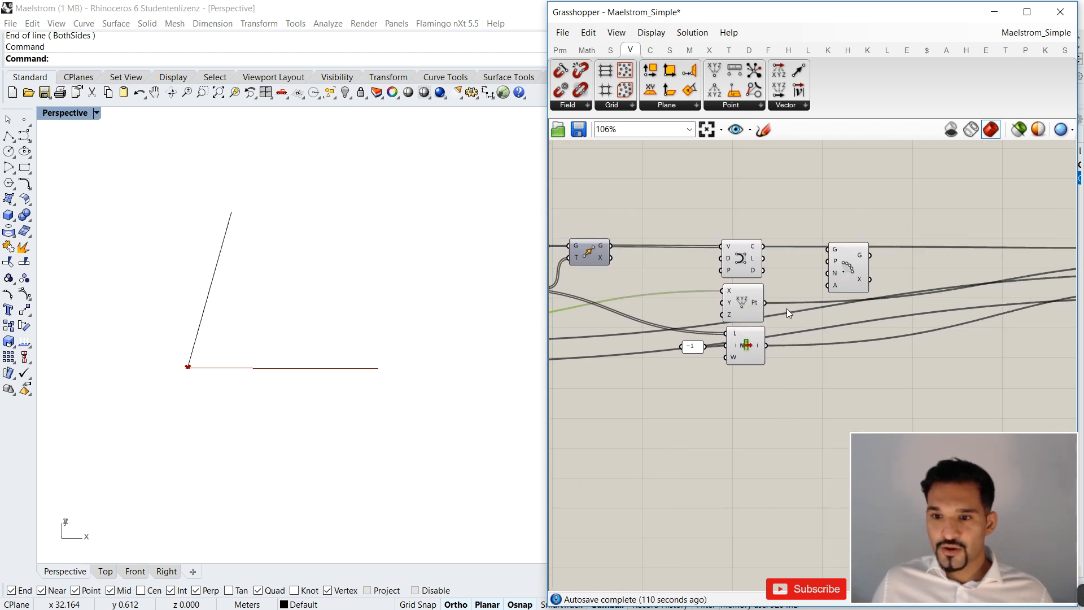
pyautogui.moveTo(757, 301); pyautogui.dragTo(851, 269)
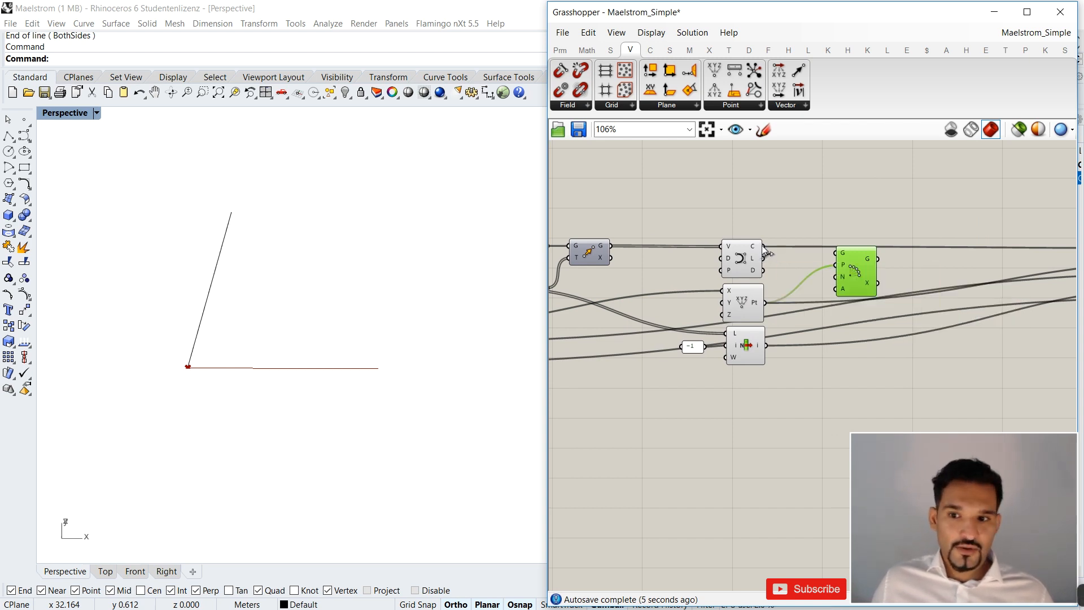
pyautogui.click(748, 252)
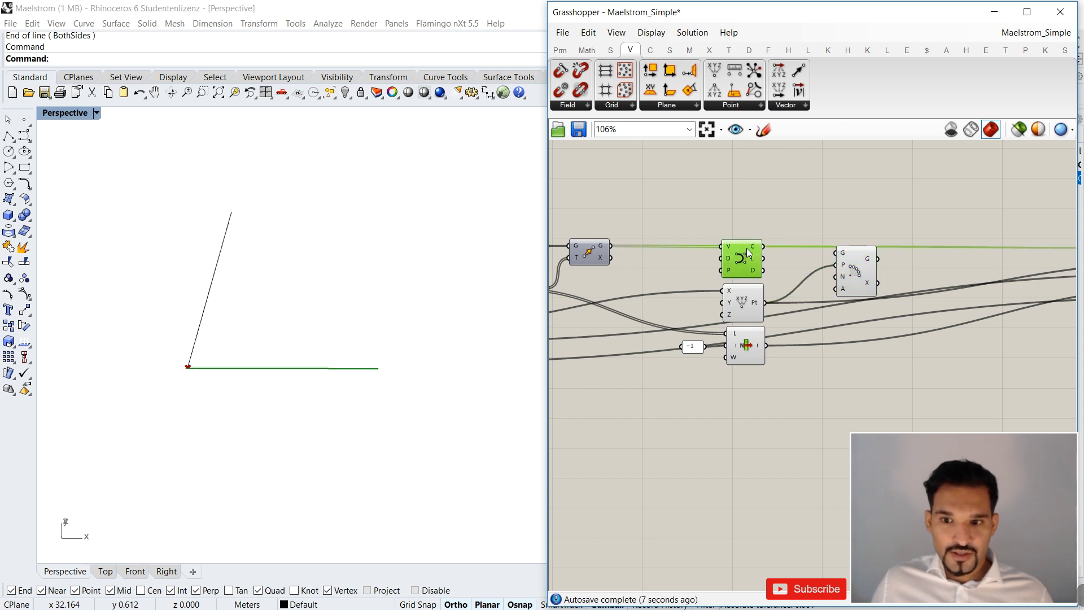
pyautogui.moveTo(761, 247); pyautogui.dragTo(842, 262)
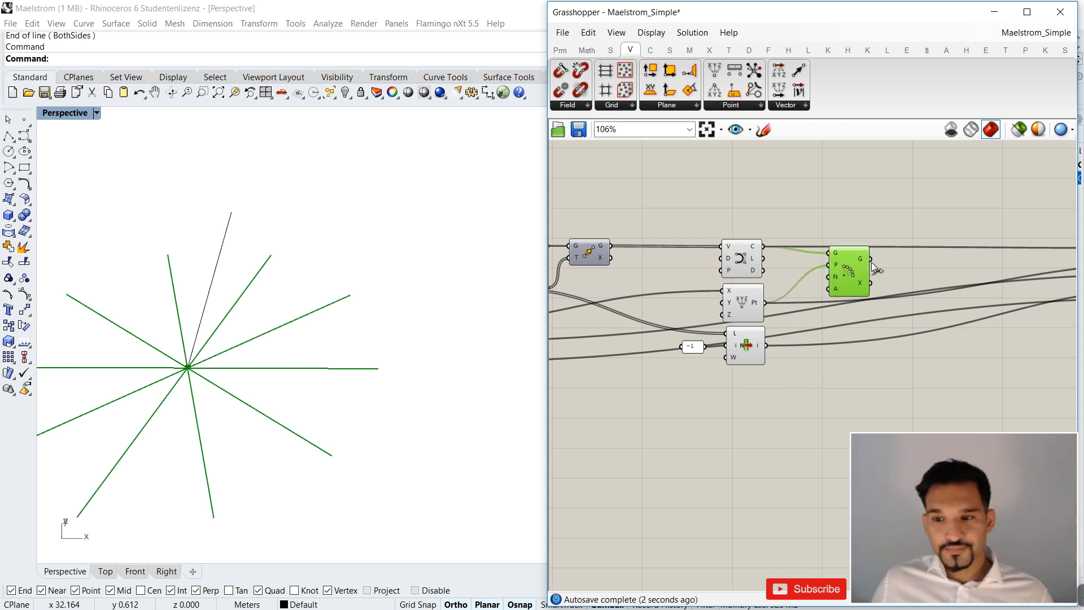
pyautogui.scroll(3, 872, 262)
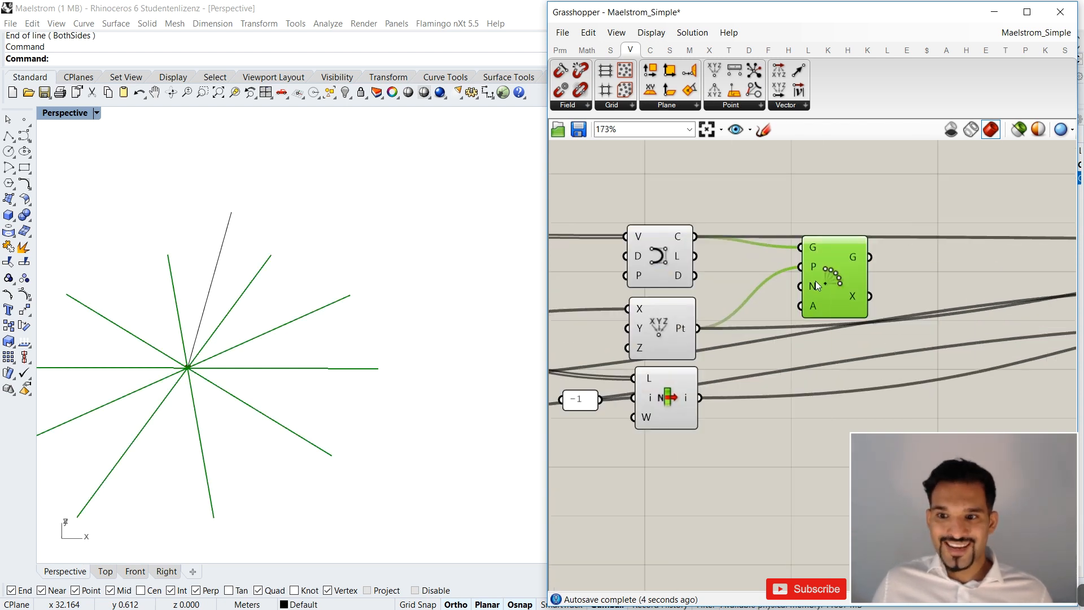
pyautogui.moveTo(815, 281)
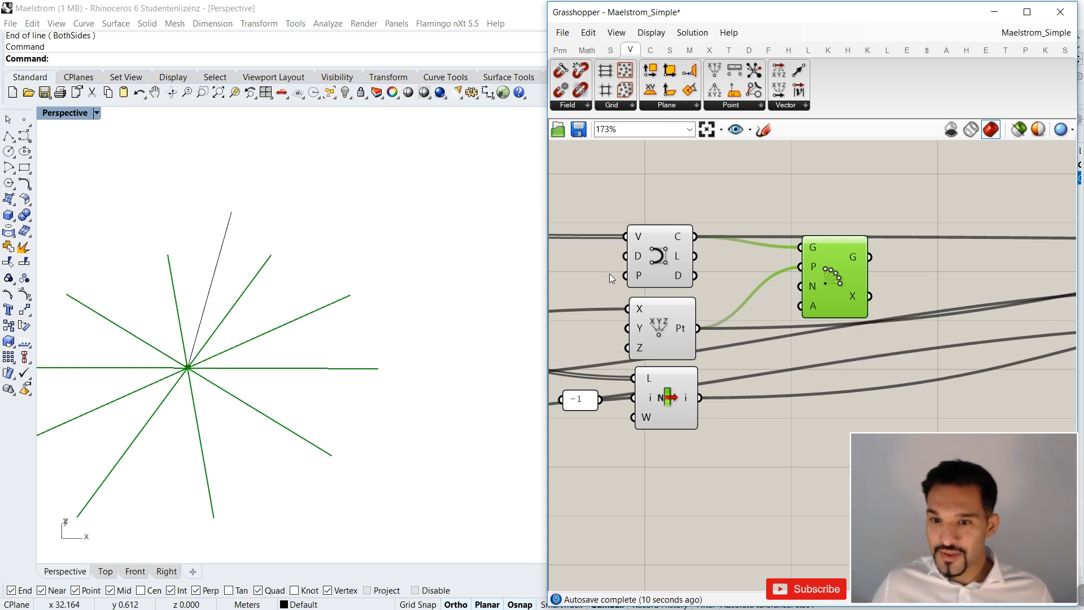
# Shift the Polar Array farther right, and wire a new 0 to 20 integer slider into its Count input.
pyautogui.scroll(-2, 723, 252)
pyautogui.moveTo(757, 250); pyautogui.dragTo(862, 247)
pyautogui.doubleClick(774, 311)
pyautogui.click(775, 310)
pyautogui.press('Delete')
pyautogui.doubleClick(772, 352)
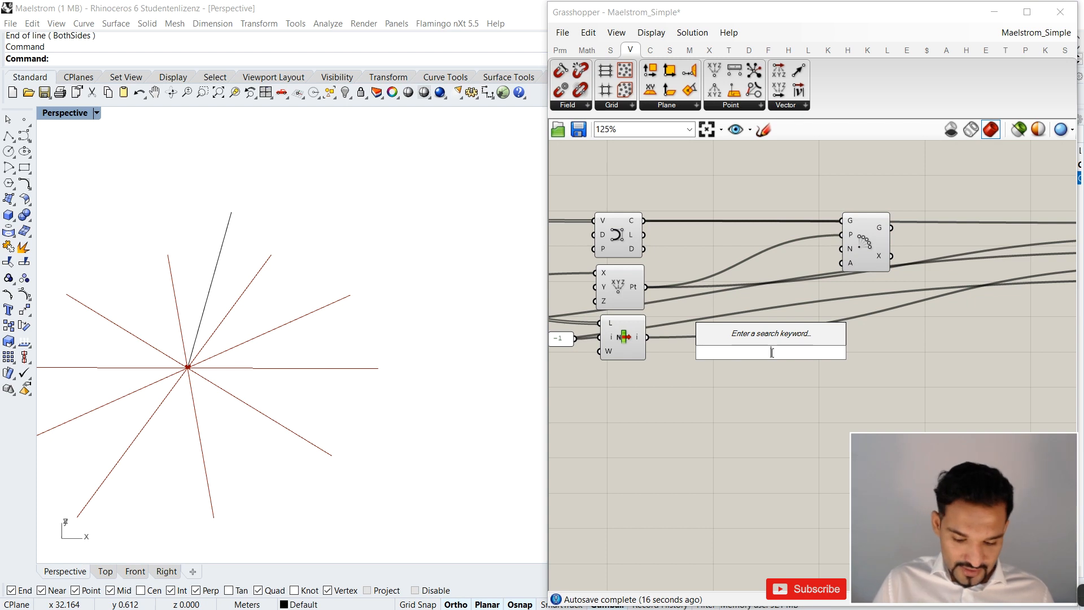
pyautogui.write('0<20')
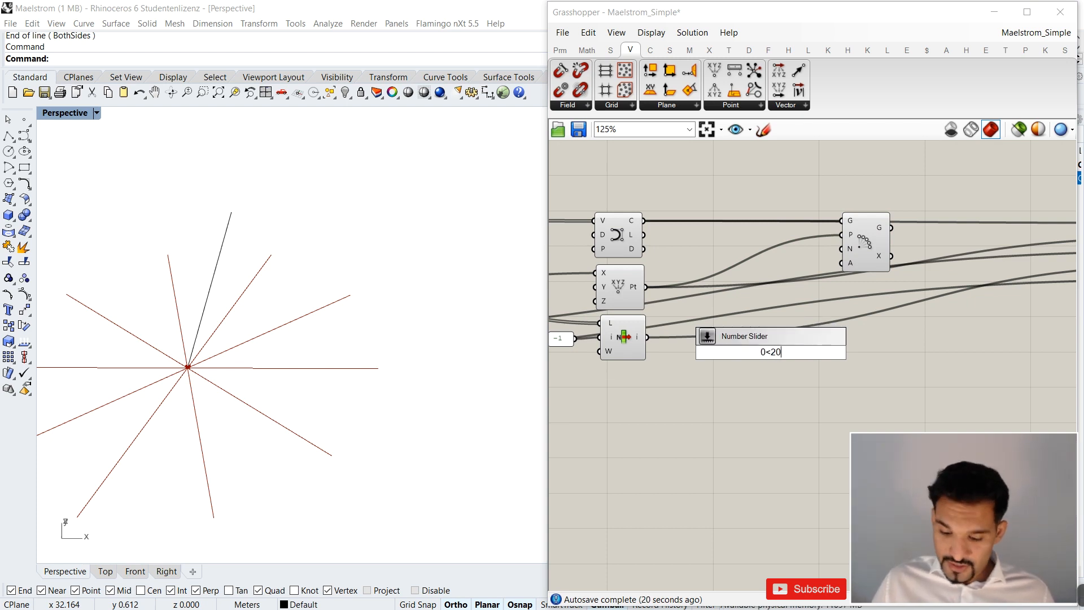
pyautogui.press('Return')
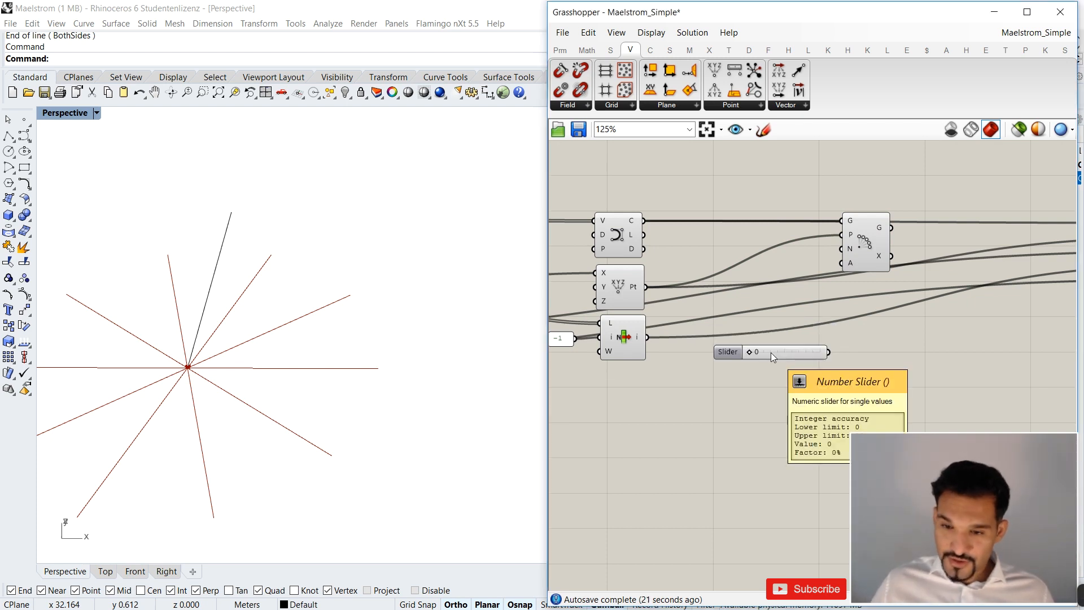
pyautogui.moveTo(829, 352); pyautogui.dragTo(841, 251)
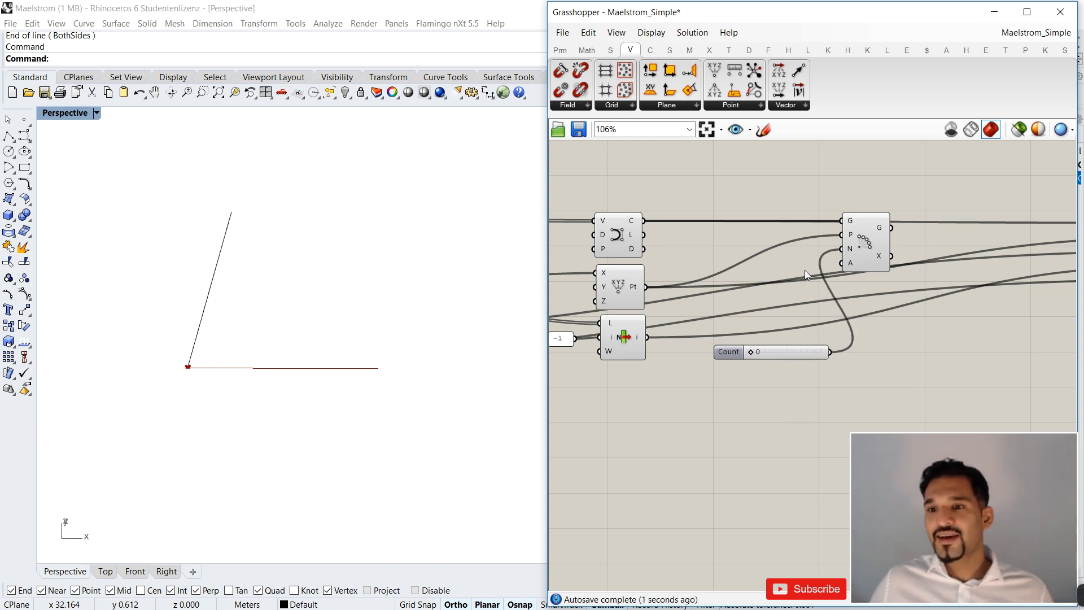
# Set the Polar Array's Count slider to 3 and inspect the arrayed lines in the Top view.
pyautogui.scroll(-2, 786, 296)
pyautogui.moveTo(770, 321); pyautogui.dragTo(779, 321)
pyautogui.moveTo(793, 322); pyautogui.dragTo(777, 324)
pyautogui.scroll(-2, 739, 346)
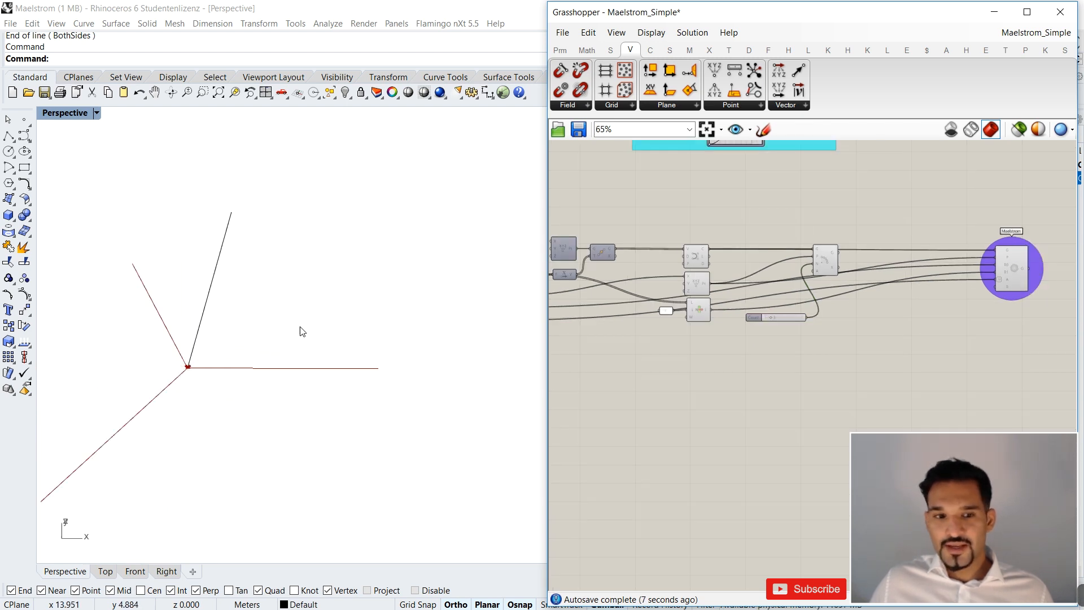
pyautogui.click(114, 571)
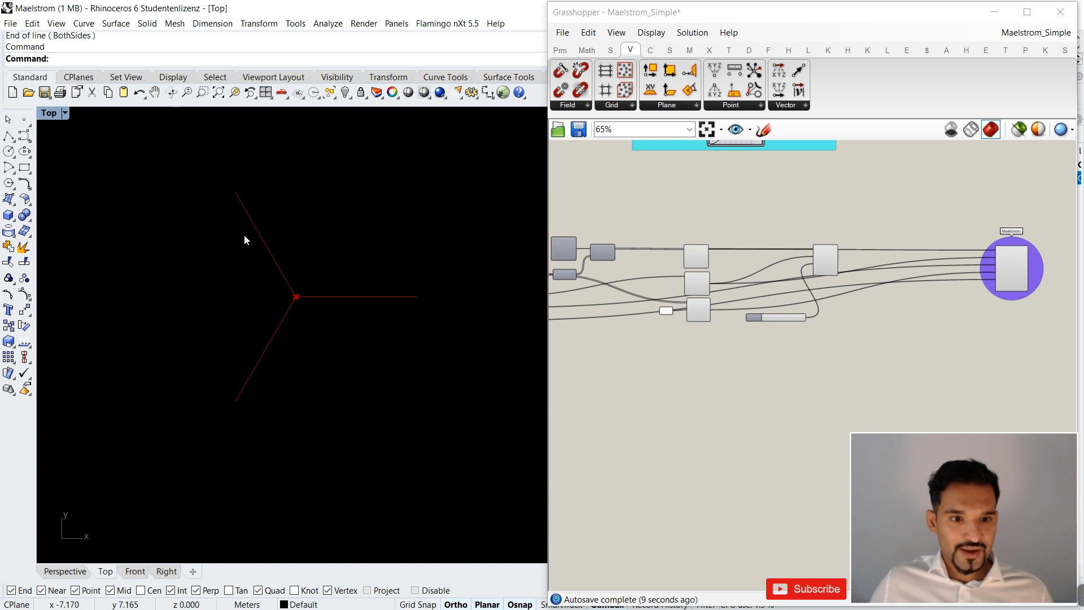
pyautogui.scroll(5, 791, 326)
pyautogui.scroll(5, 751, 323)
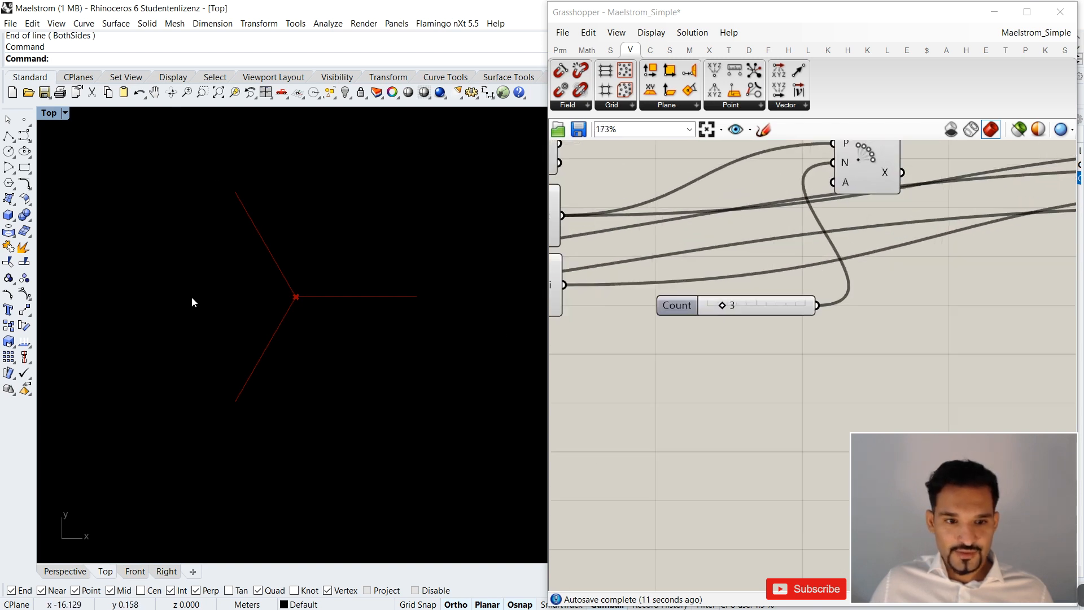
pyautogui.scroll(-2, 936, 297)
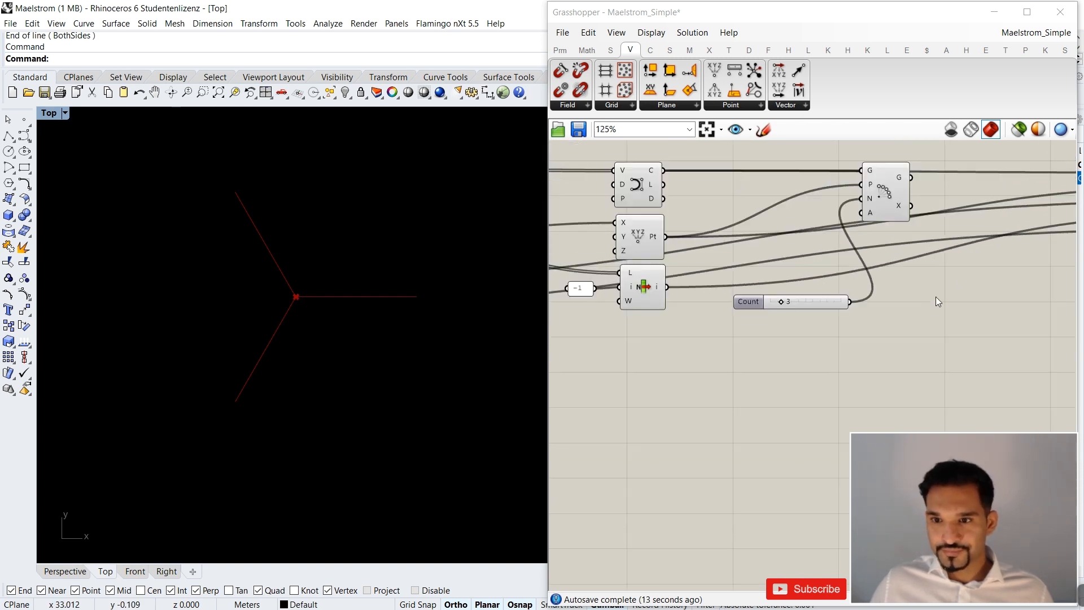
# Feed the Polar Array's Geometry output into the Maelstrom component's Geometry input in place of the interpolated curve.
pyautogui.moveTo(937, 297); pyautogui.dragTo(702, 312, button='right')
pyautogui.moveTo(663, 195); pyautogui.dragTo(656, 186)
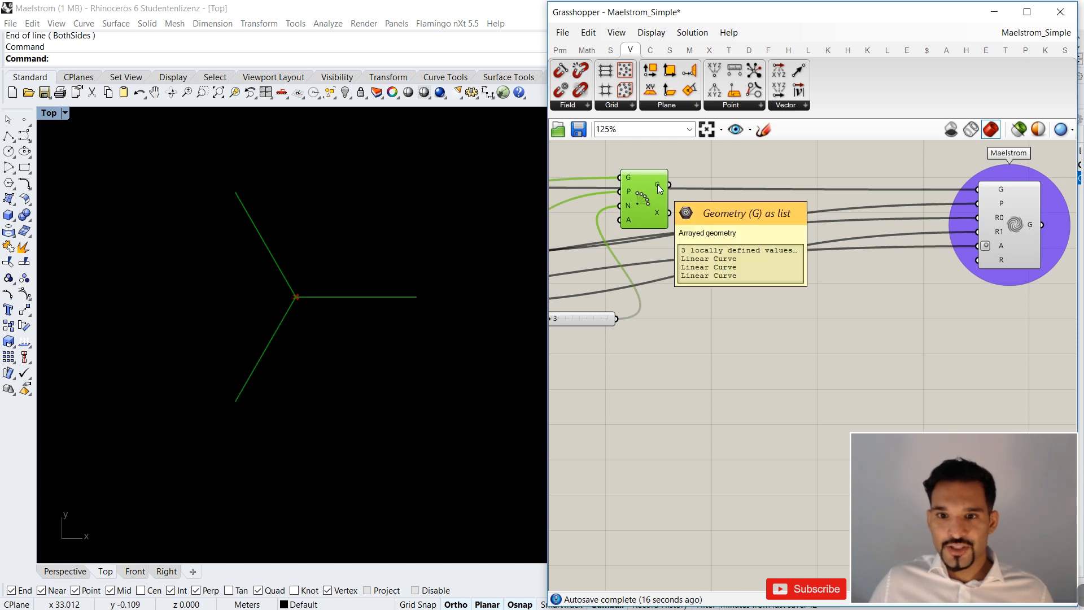
pyautogui.moveTo(1000, 193)
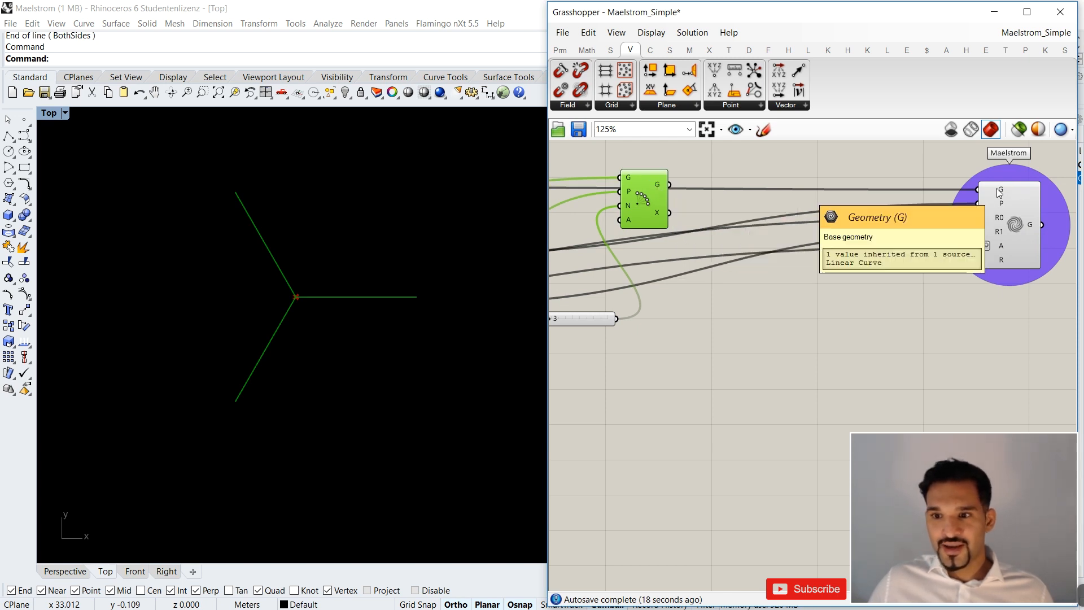
pyautogui.scroll(-3, 1000, 193)
pyautogui.scroll(2, 604, 190)
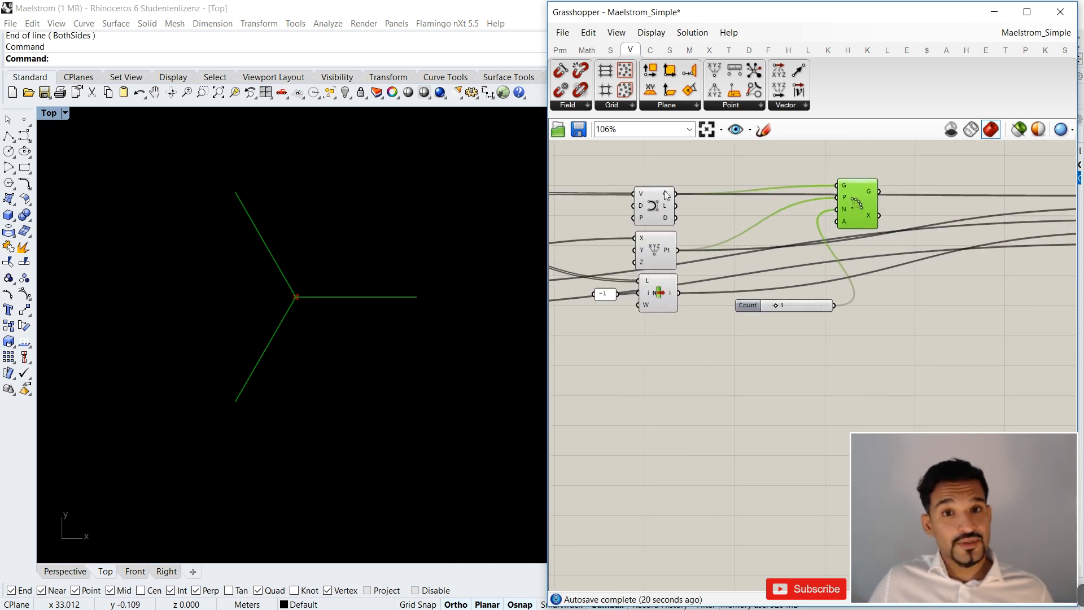
pyautogui.moveTo(1045, 255); pyautogui.dragTo(706, 232, button='right')
pyautogui.moveTo(576, 187); pyautogui.dragTo(842, 192)
# Try the Angle slider at 195 to twist the arrayed curves.
pyautogui.scroll(-3, 853, 215)
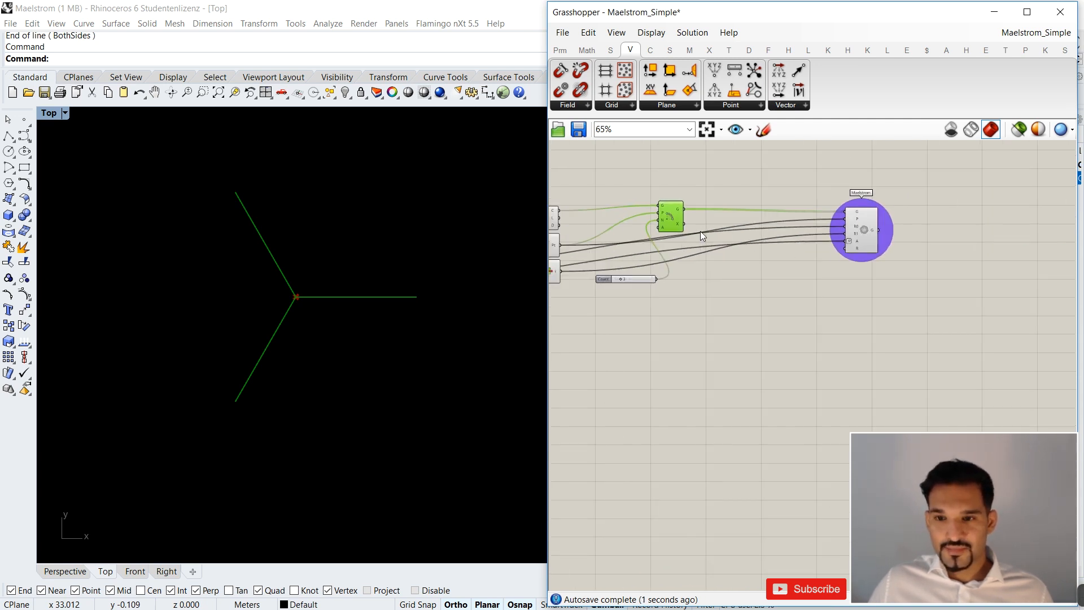
pyautogui.moveTo(700, 232); pyautogui.dragTo(824, 232, button='right')
pyautogui.scroll(3, 791, 218)
pyautogui.moveTo(791, 218); pyautogui.dragTo(800, 226)
pyautogui.scroll(-5, 954, 269)
pyautogui.moveTo(752, 290); pyautogui.dragTo(819, 287, button='right')
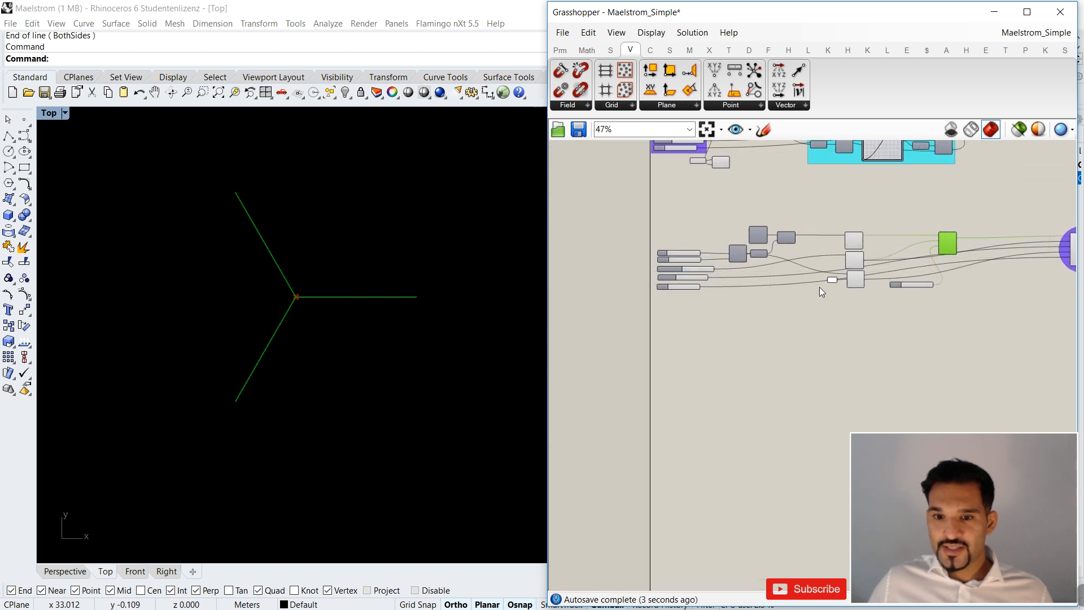
pyautogui.scroll(4, 706, 286)
pyautogui.moveTo(616, 290)
pyautogui.mouseDown()
pyautogui.moveTo(686, 293)
pyautogui.moveTo(625, 292)
pyautogui.moveTo(635, 292)
pyautogui.mouseUp()
# Limit the Angle slider to a maximum of 360 and set its value to 360.
pyautogui.doubleClick(597, 287)
pyautogui.doubleClick(652, 318)
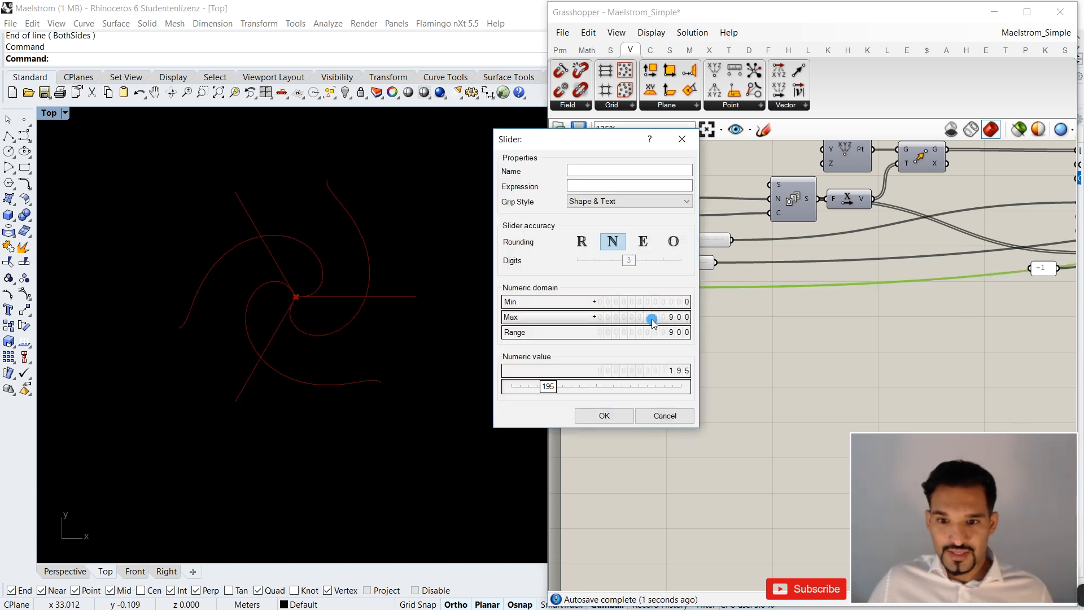
pyautogui.write('360')
pyautogui.press('Return')
pyautogui.click(604, 415)
pyautogui.moveTo(657, 289); pyautogui.dragTo(690, 364)
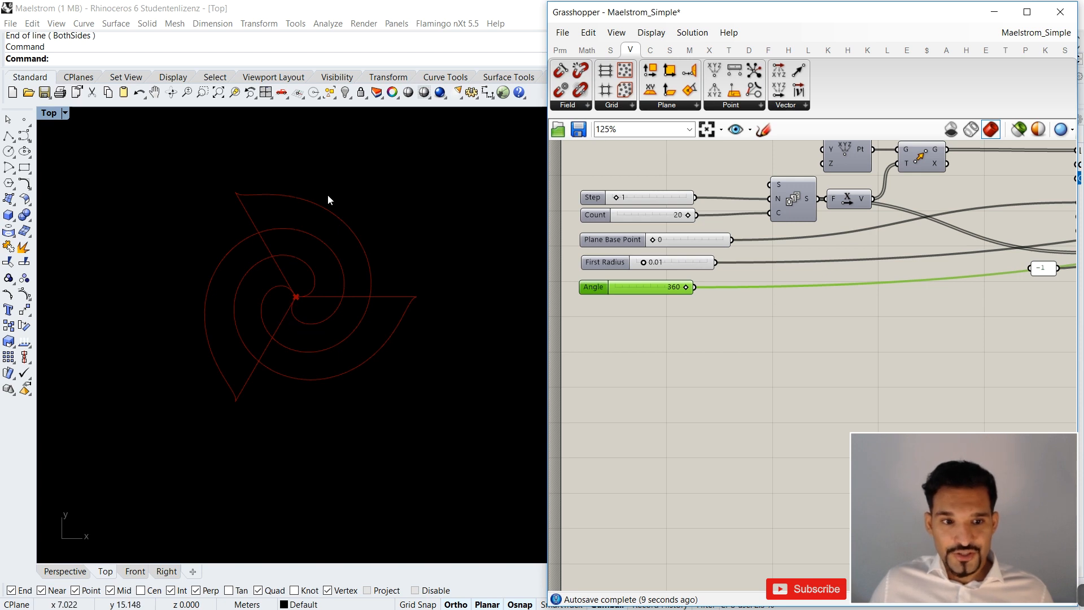
# Move the Polar Array's Count slider back to the column of input sliders at the start of the definition.
pyautogui.scroll(-3, 678, 262)
pyautogui.moveTo(997, 282); pyautogui.dragTo(937, 282, button='right')
pyautogui.moveTo(895, 279); pyautogui.dragTo(625, 310)
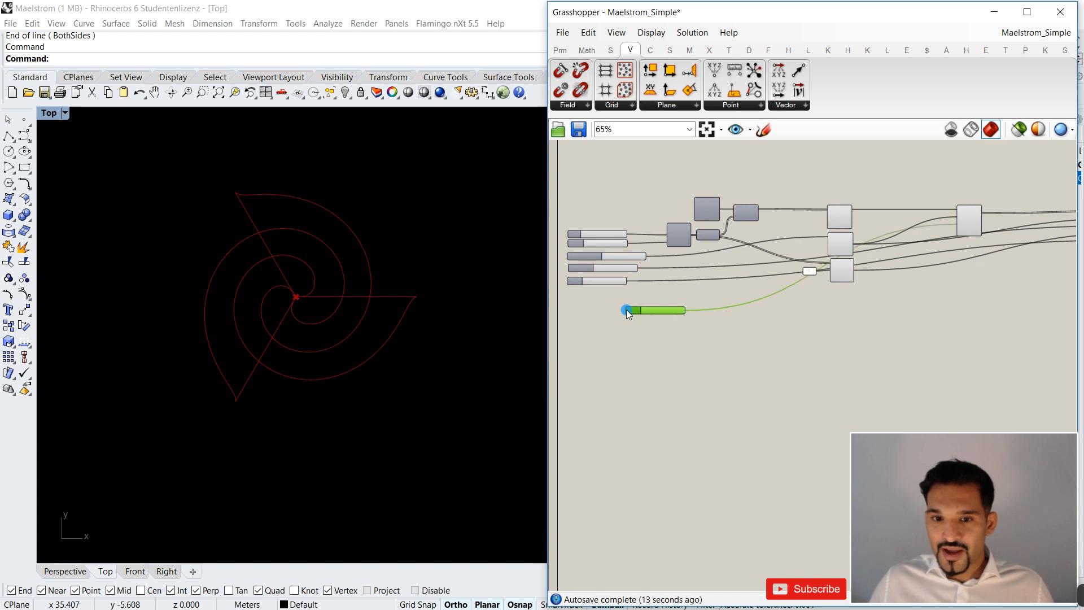
pyautogui.scroll(6, 591, 301)
pyautogui.scroll(1, 553, 327)
# Rearrange the sliders so the Polar Array's Count sits between Plane Base Point and First Radius, with Angle below them.
pyautogui.click(623, 312)
pyautogui.click(636, 375)
pyautogui.moveTo(636, 374); pyautogui.dragTo(609, 365)
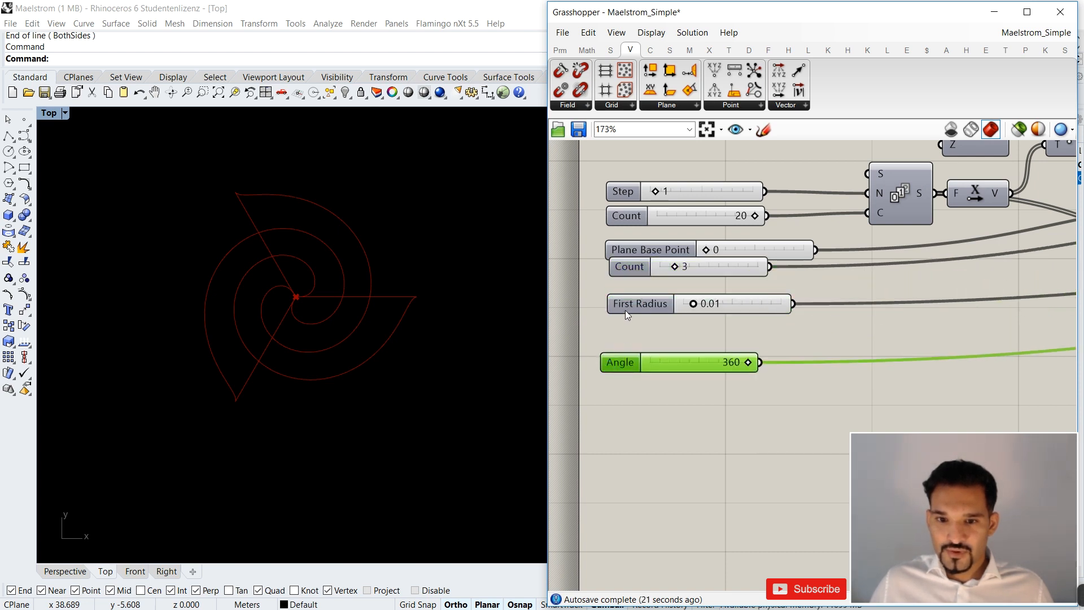
pyautogui.moveTo(625, 310); pyautogui.dragTo(625, 339)
pyautogui.click(614, 362)
pyautogui.moveTo(628, 266)
pyautogui.mouseDown()
pyautogui.moveTo(622, 283)
pyautogui.moveTo(627, 256)
pyautogui.mouseUp()
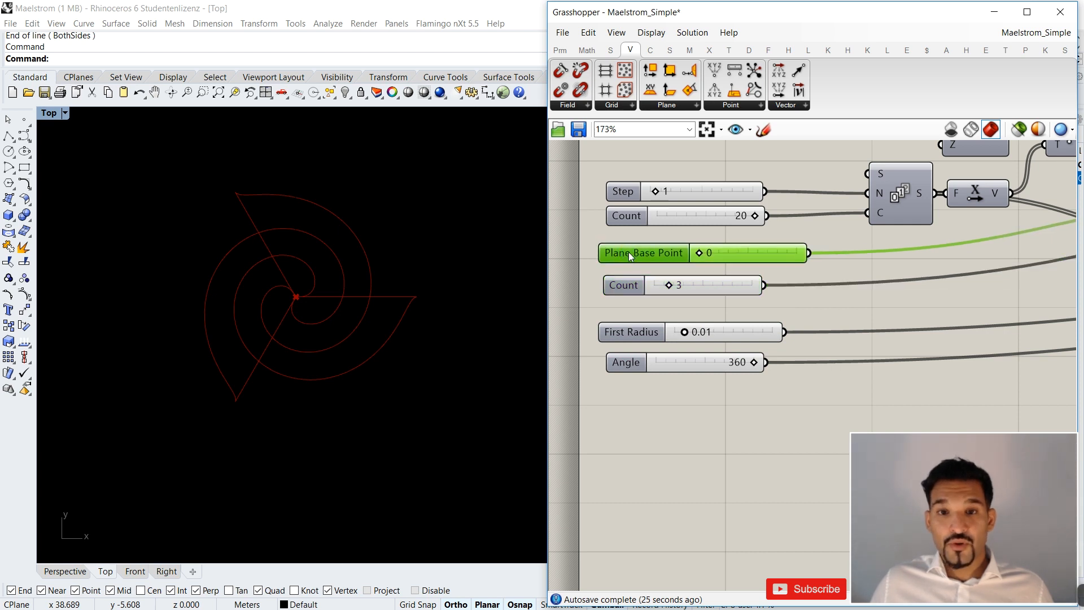
# Rename the Polar Array's Count slider "Polar Array Count".
pyautogui.rightClick(629, 286)
pyautogui.press('Escape')
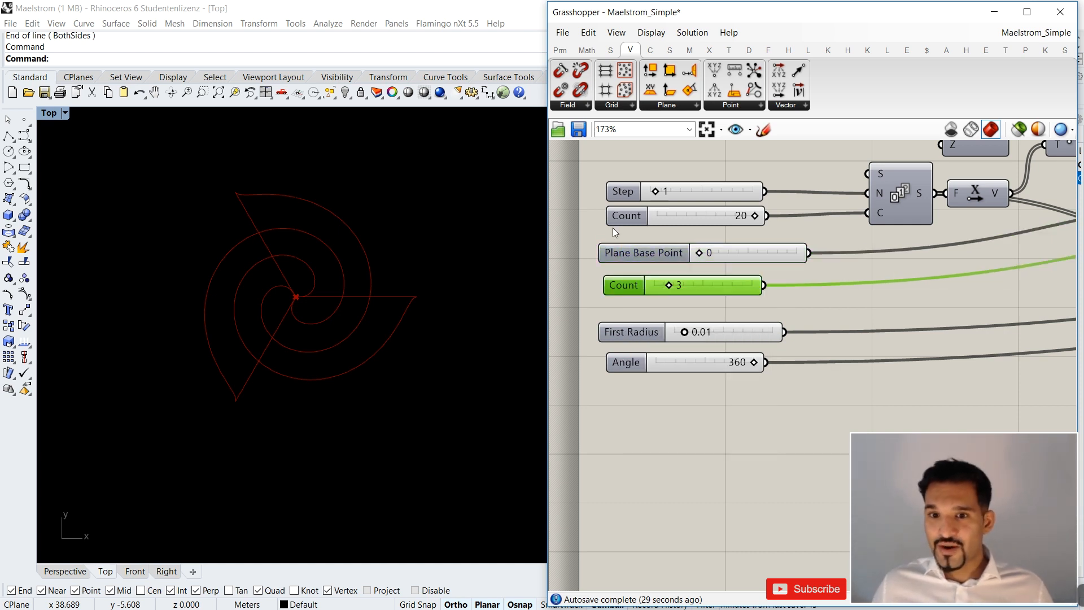
pyautogui.rightClick(629, 291)
pyautogui.click(623, 285)
pyautogui.doubleClick(622, 284)
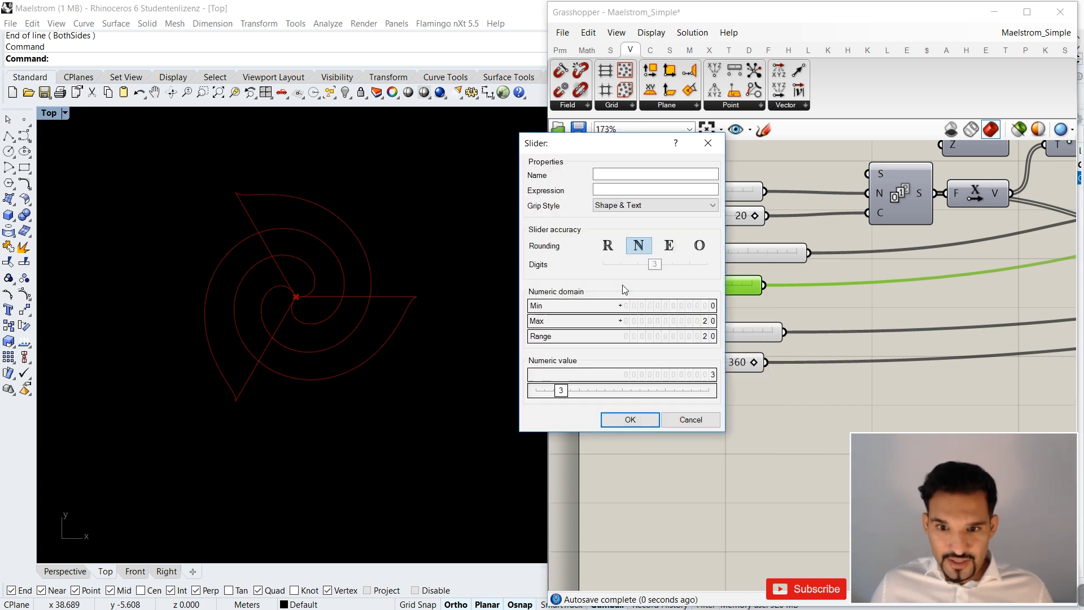
pyautogui.click(623, 174)
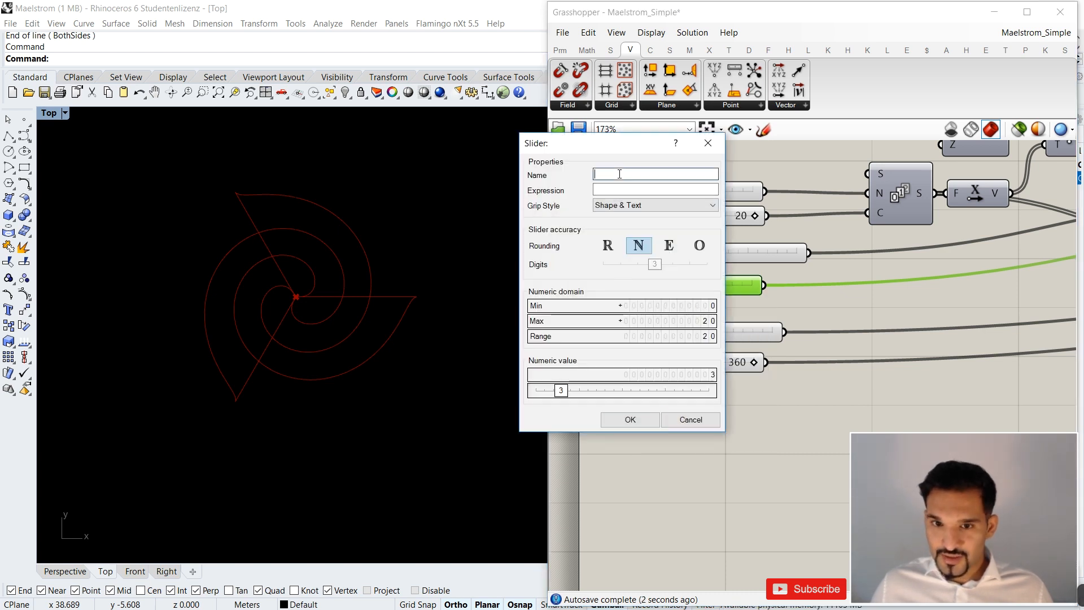
pyautogui.write('Polar')
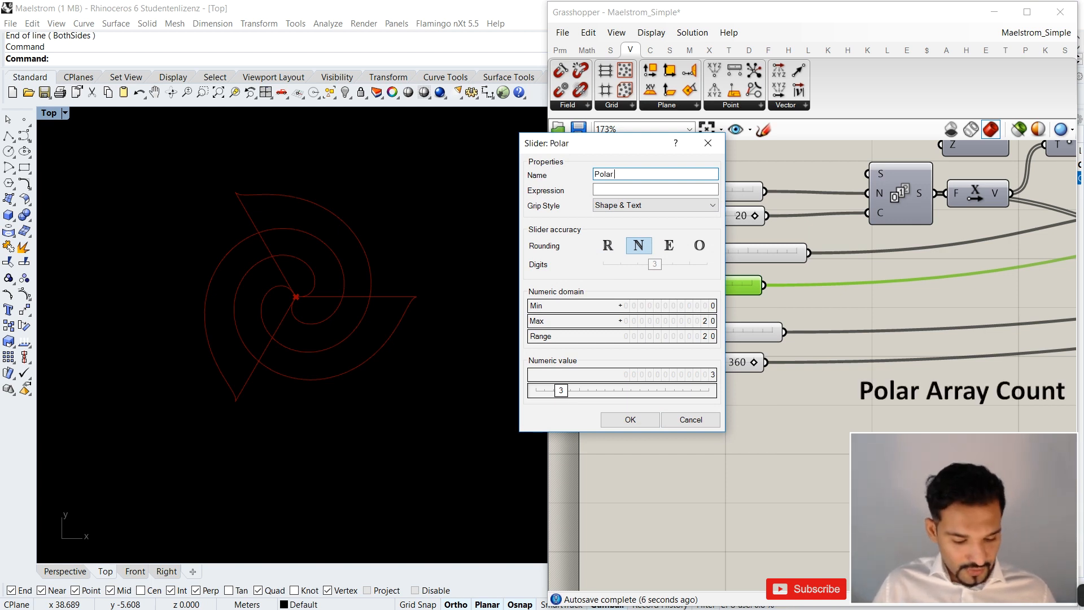
pyautogui.write(' Array Count')
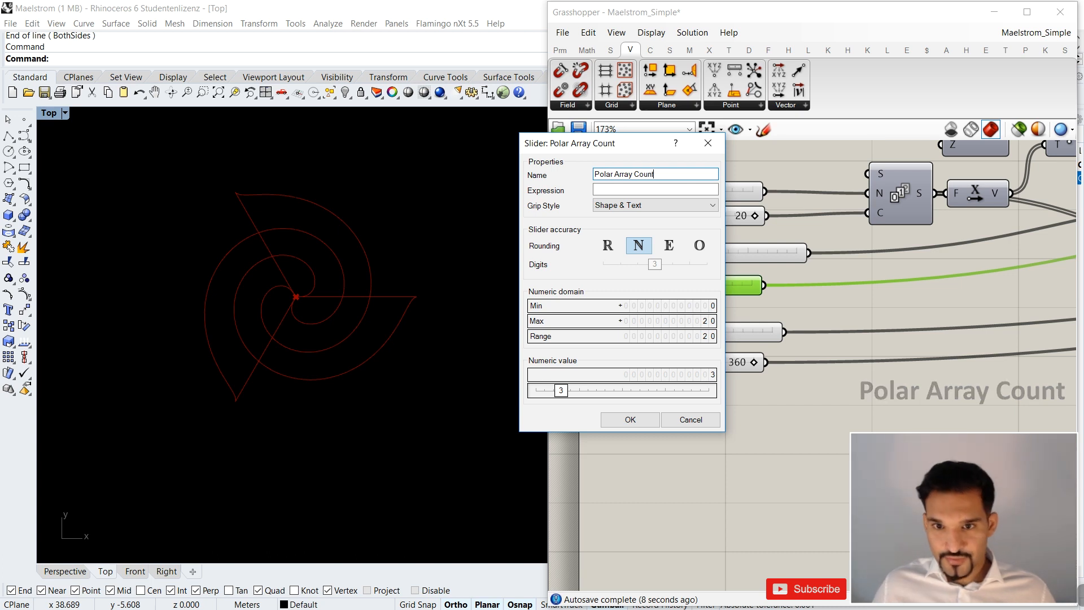
pyautogui.click(605, 421)
# Align the left edges of all six input sliders and distribute them evenly in a vertical column.
pyautogui.moveTo(635, 254); pyautogui.dragTo(639, 255)
pyautogui.moveTo(684, 383); pyautogui.dragTo(632, 167)
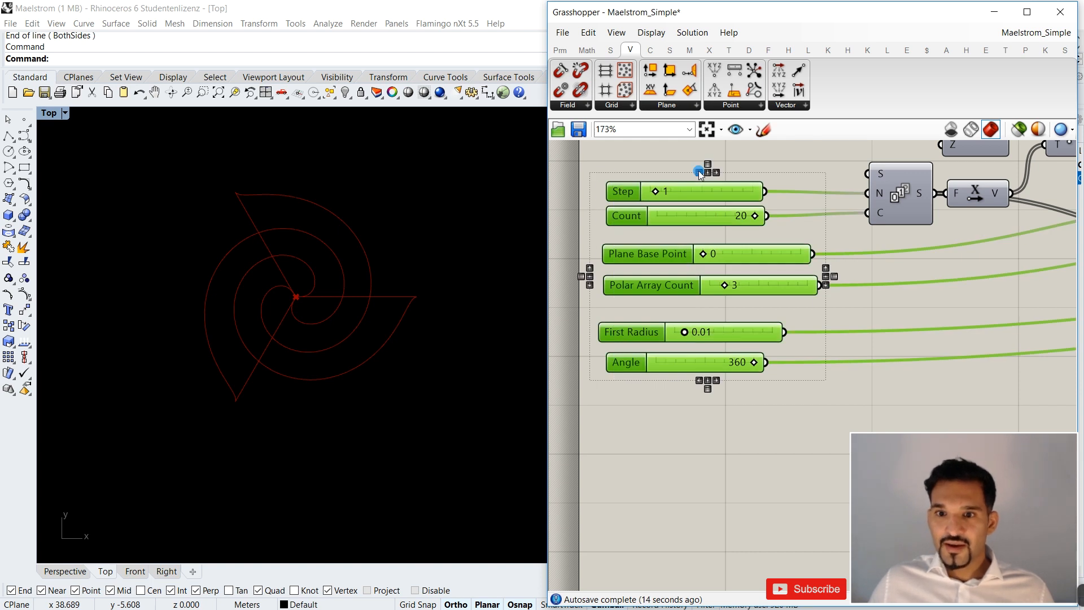
pyautogui.click(699, 173)
pyautogui.click(707, 164)
pyautogui.click(653, 208)
pyautogui.click(623, 193)
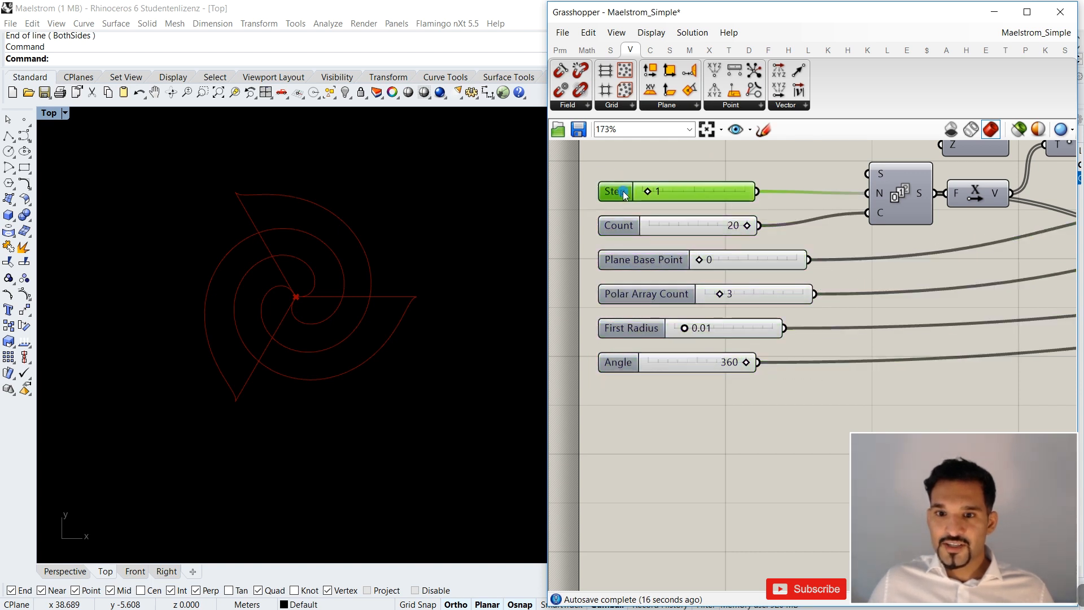
# Pair Count with Step, Polar Array Count with Plane Base Point and Angle with First Radius, and left-align all sliders again.
pyautogui.moveTo(621, 226); pyautogui.dragTo(620, 216)
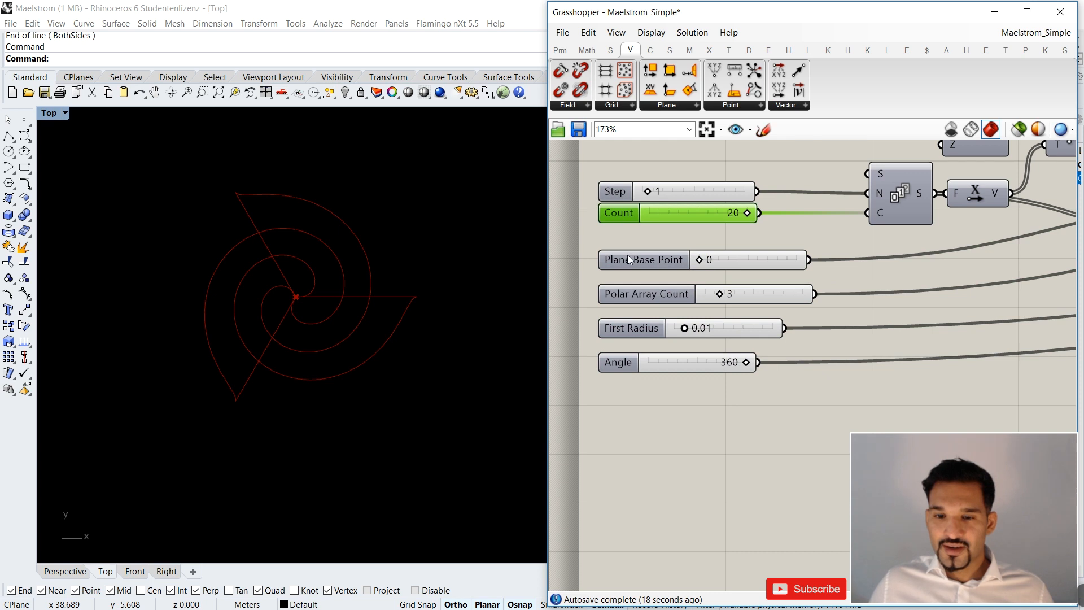
pyautogui.moveTo(625, 293); pyautogui.dragTo(626, 286)
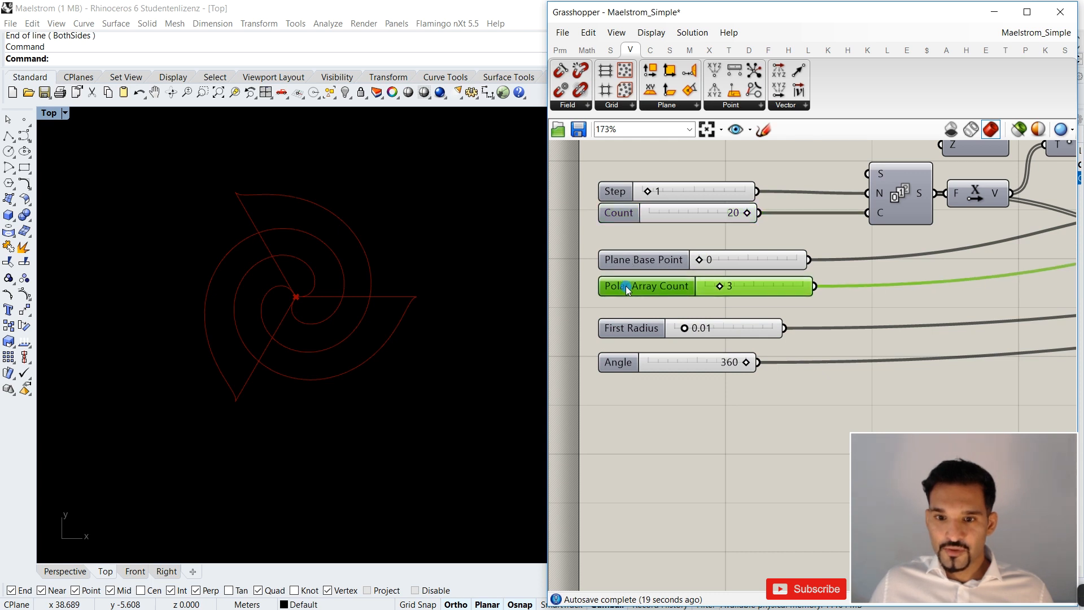
pyautogui.rightClick(640, 332)
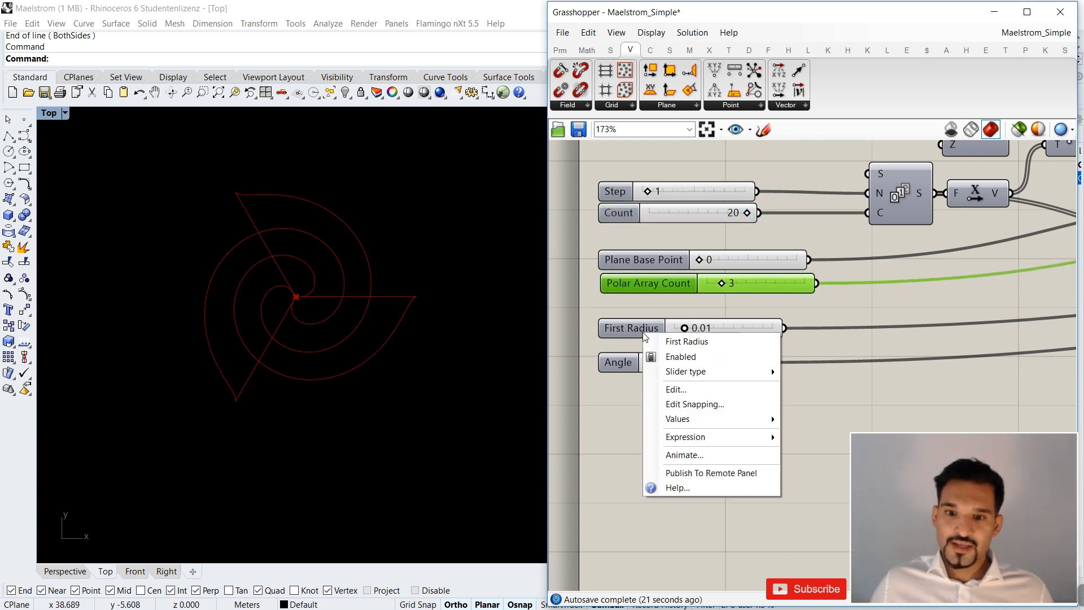
pyautogui.click(628, 365)
pyautogui.moveTo(629, 364); pyautogui.dragTo(622, 158)
pyautogui.click(698, 173)
pyautogui.click(662, 173)
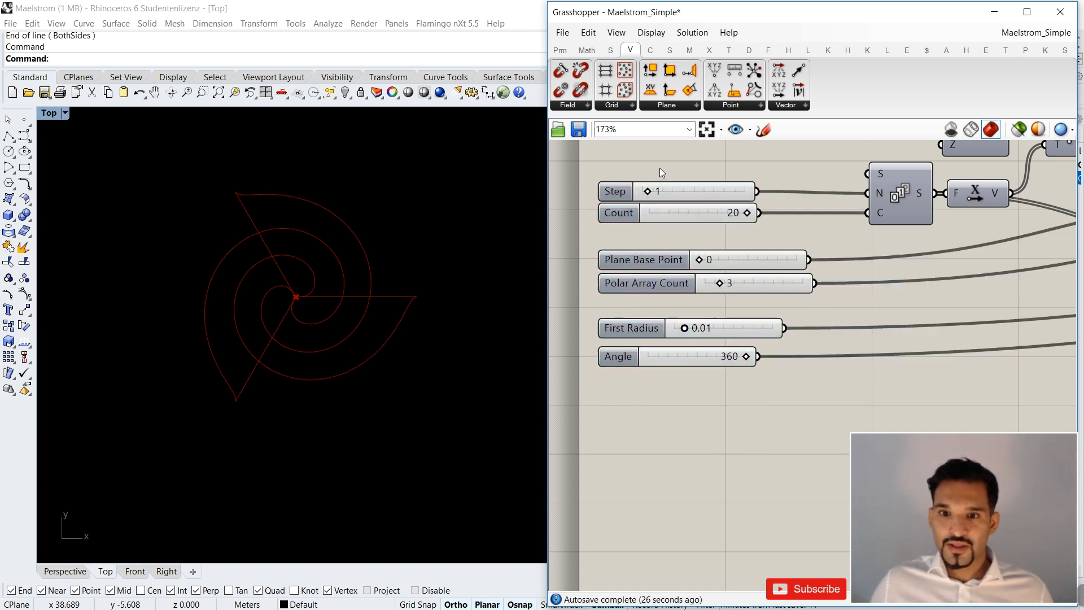
# Show the spiral curves in Rhino's Perspective viewport from an oblique angle.
pyautogui.click(71, 572)
pyautogui.moveTo(189, 472); pyautogui.dragTo(274, 383, button='right')
pyautogui.scroll(-3, 666, 273)
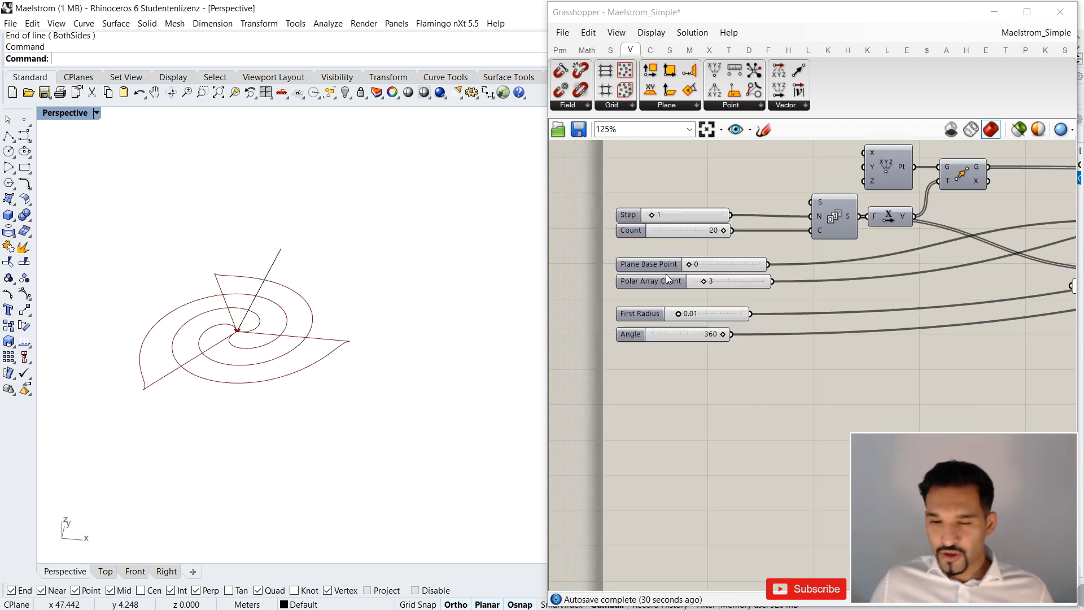
# Test the Polar Array Count slider at 20 and settle it at 4.
pyautogui.scroll(3, 694, 304)
pyautogui.moveTo(675, 281); pyautogui.dragTo(796, 298)
pyautogui.moveTo(203, 271); pyautogui.dragTo(281, 310, button='right')
pyautogui.scroll(7, 189, 404)
pyautogui.scroll(2, 319, 343)
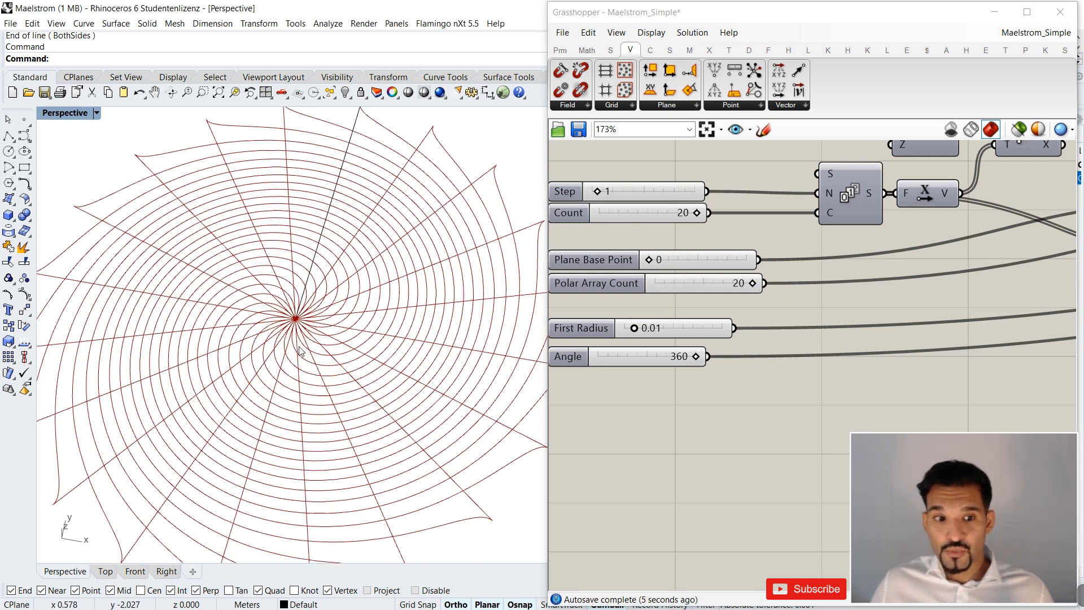
pyautogui.moveTo(753, 287); pyautogui.dragTo(673, 286)
pyautogui.scroll(-3, 226, 291)
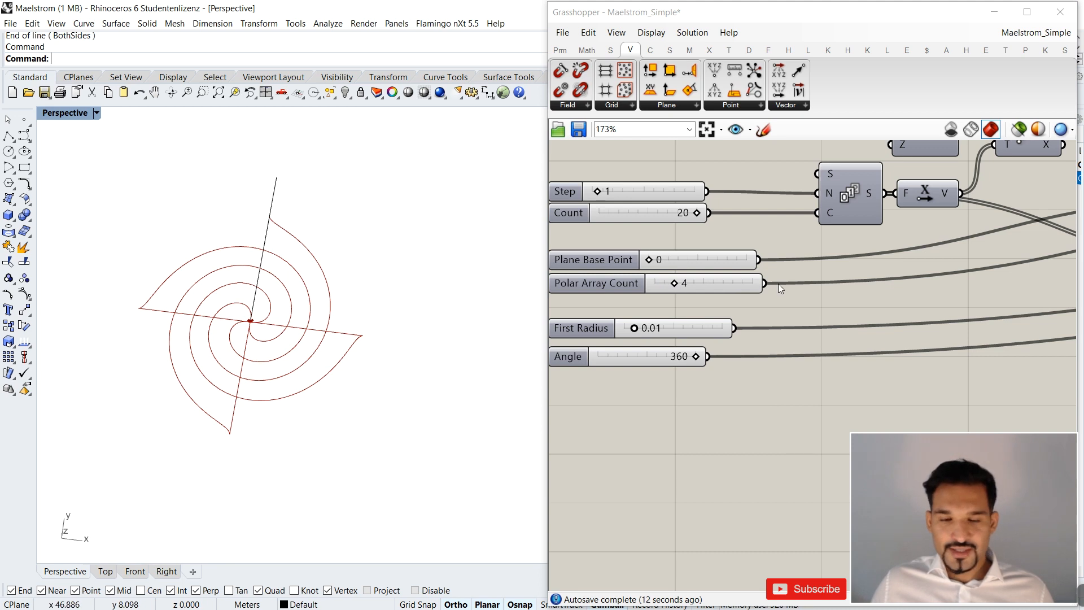
# Move the Polar Array together with its neighbouring curve, point and list item components close to the Maelstrom component.
pyautogui.scroll(-6, 778, 283)
pyautogui.click(740, 286)
pyautogui.scroll(3, 740, 286)
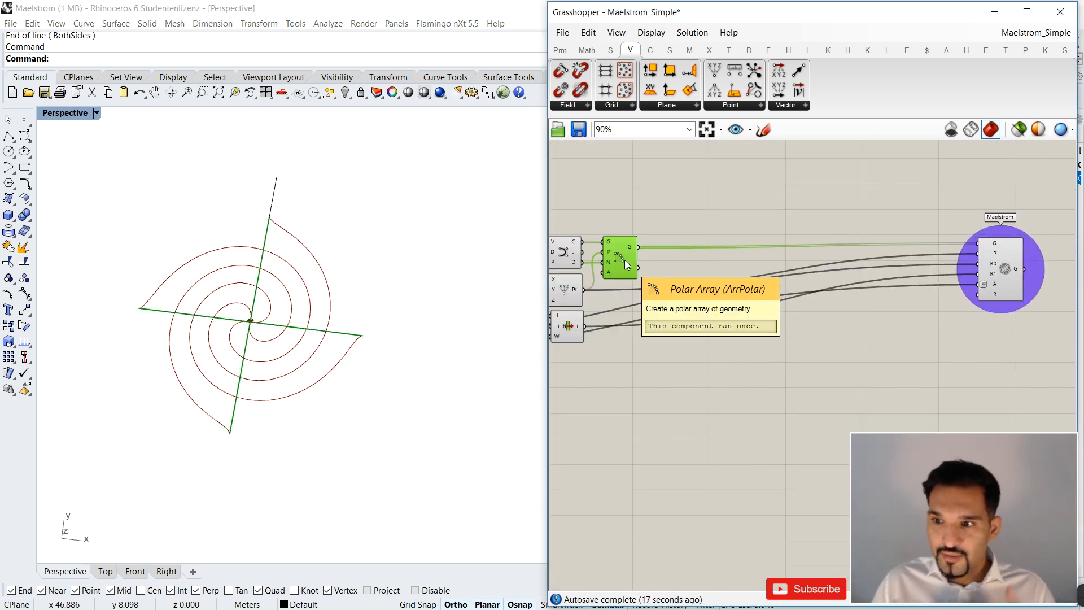
pyautogui.scroll(-3, 689, 256)
pyautogui.moveTo(703, 226); pyautogui.dragTo(610, 325)
pyautogui.moveTo(666, 265); pyautogui.dragTo(785, 264)
pyautogui.click(785, 263)
pyautogui.moveTo(370, 339); pyautogui.dragTo(226, 270, button='right')
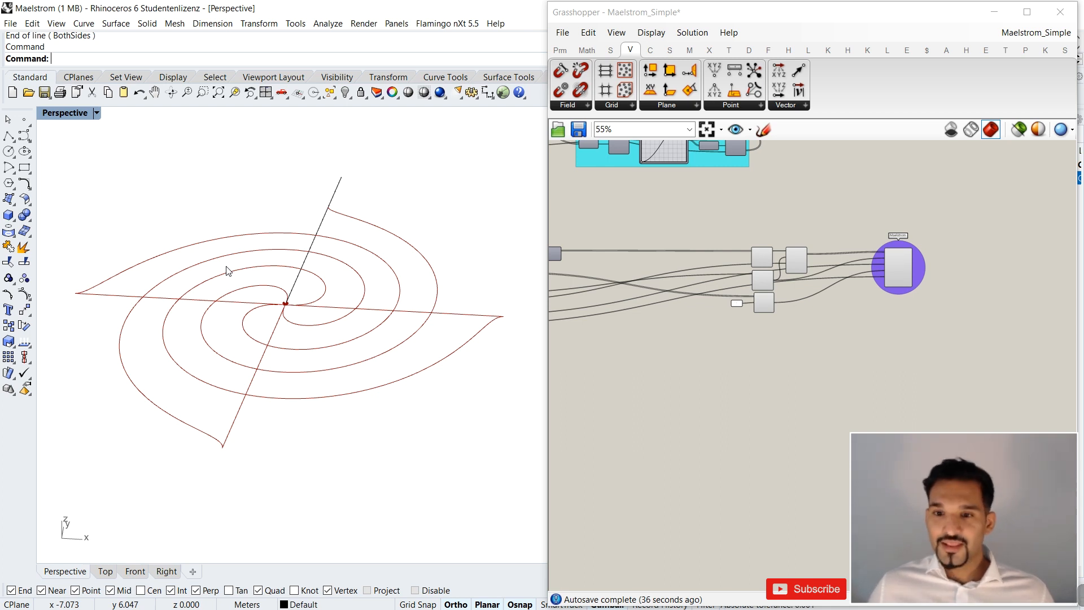
# Add a Panel below the Unit X component, feed it the Series output and size it to show the full number list.
pyautogui.moveTo(680, 315); pyautogui.dragTo(756, 314, button='right')
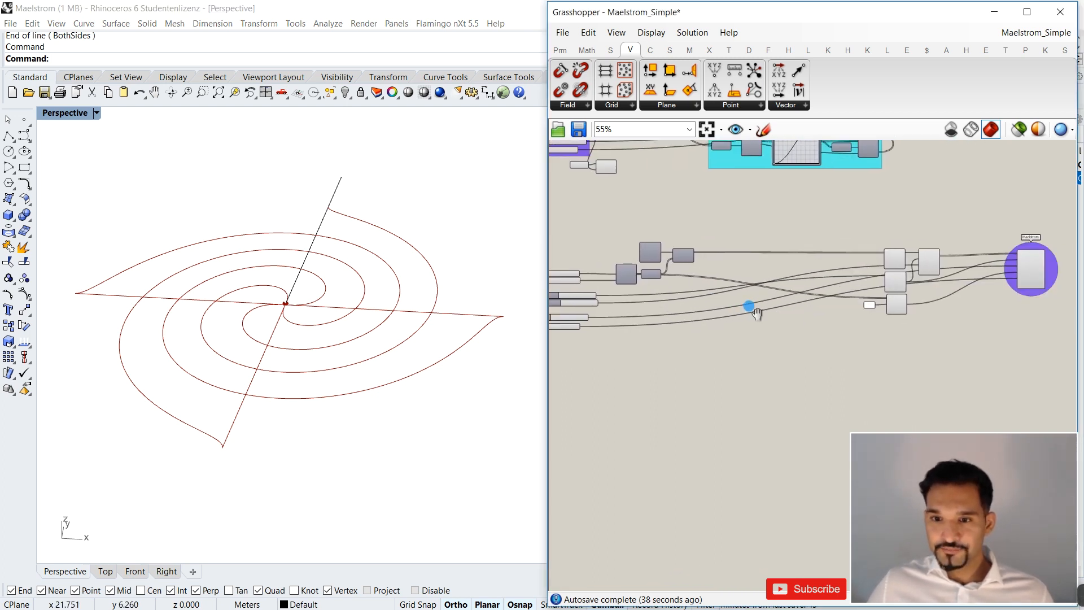
pyautogui.scroll(4, 653, 285)
pyautogui.moveTo(602, 253)
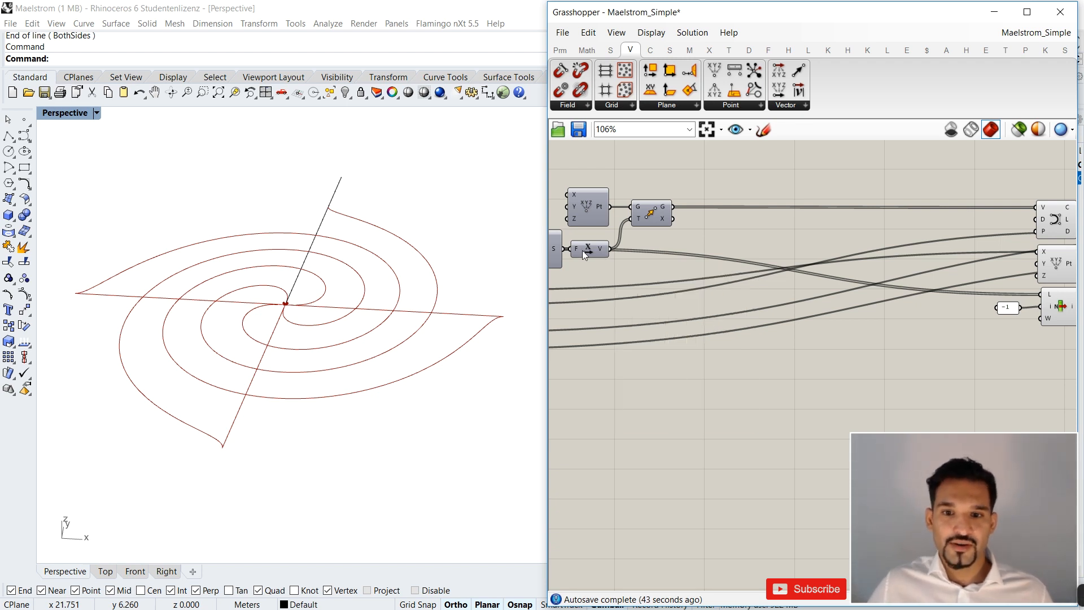
pyautogui.moveTo(582, 250); pyautogui.dragTo(590, 250)
pyautogui.click(559, 50)
pyautogui.click(749, 90)
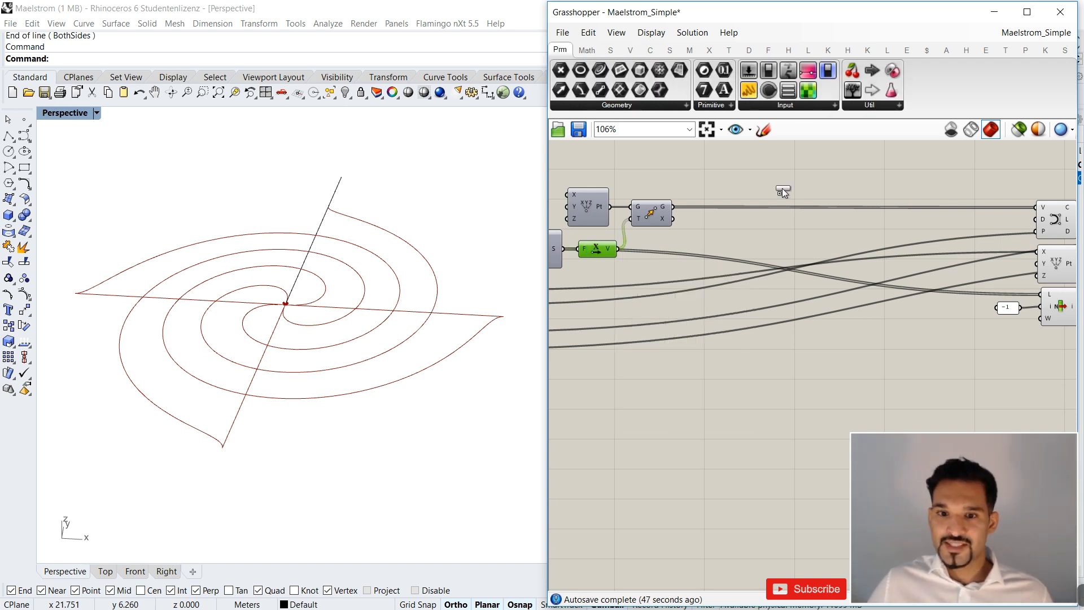
pyautogui.moveTo(578, 371); pyautogui.dragTo(645, 282, button='right')
pyautogui.click(655, 253)
pyautogui.moveTo(633, 161); pyautogui.dragTo(624, 237)
pyautogui.moveTo(649, 281); pyautogui.dragTo(631, 452)
pyautogui.moveTo(704, 381); pyautogui.dragTo(638, 378)
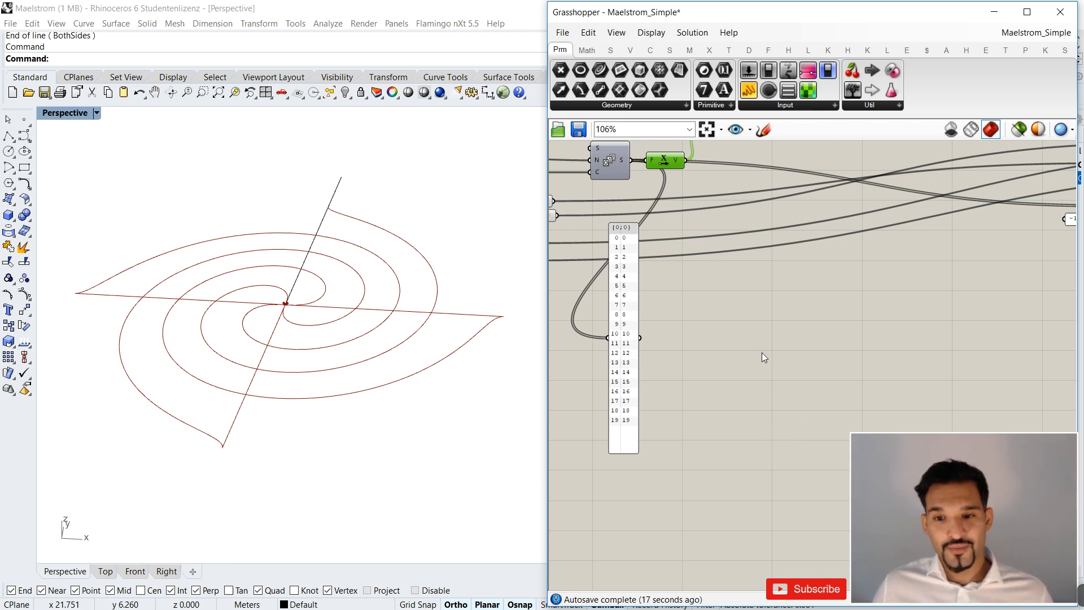
# Add a Graph Mapper component on the free canvas beside the number panel.
pyautogui.doubleClick(782, 308)
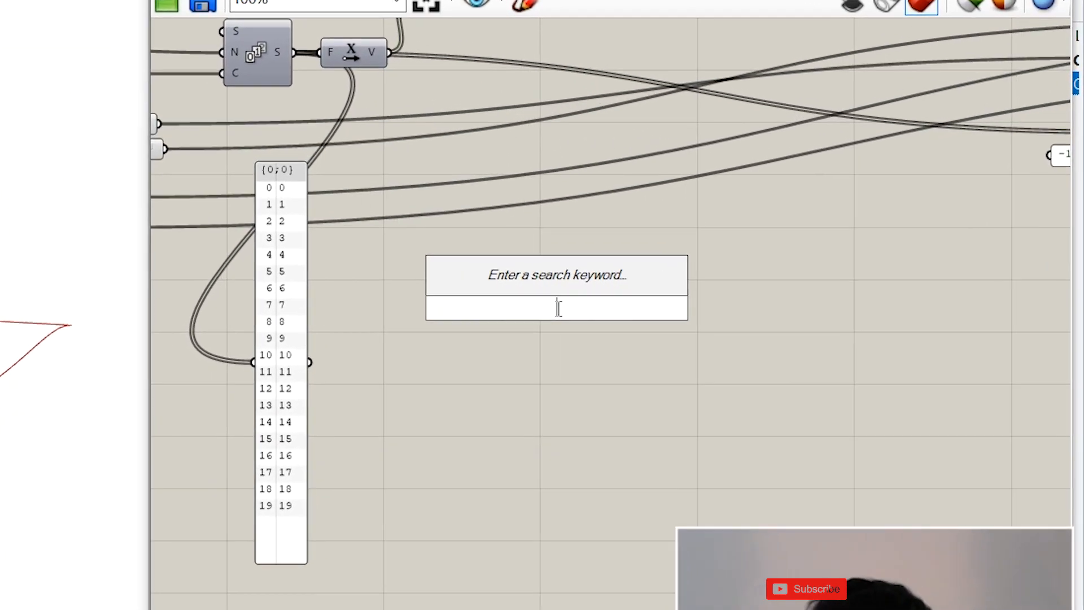
pyautogui.write('graph')
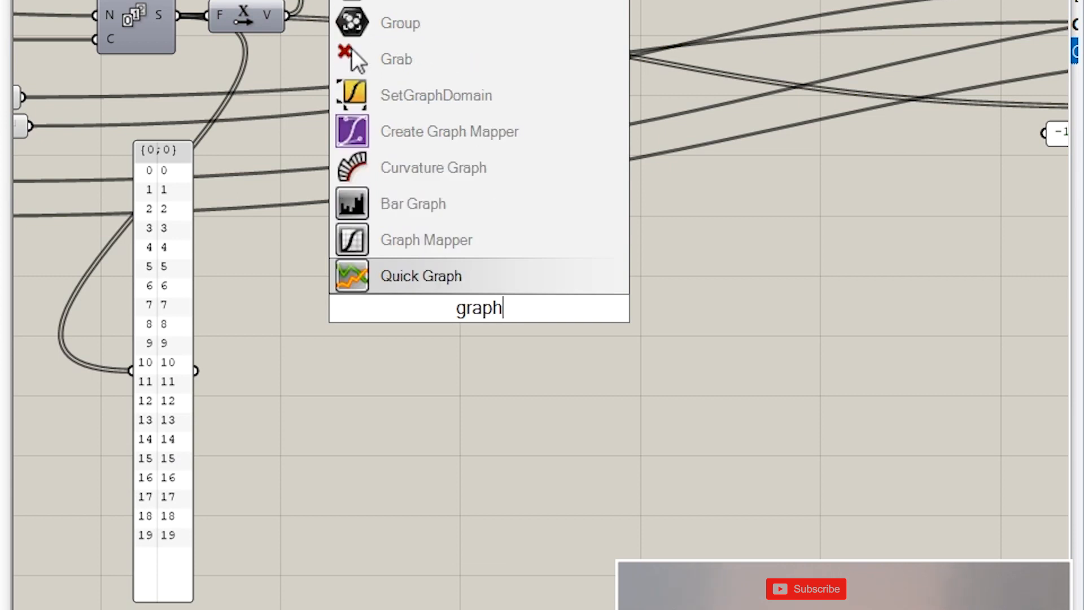
pyautogui.press('Up')
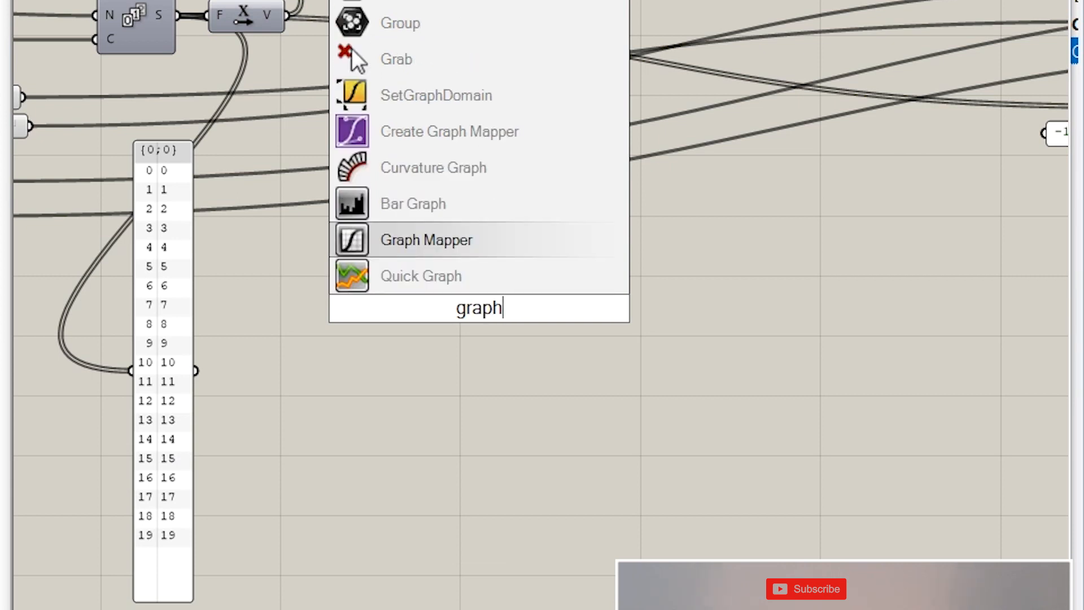
pyautogui.press('Return')
pyautogui.click(612, 309)
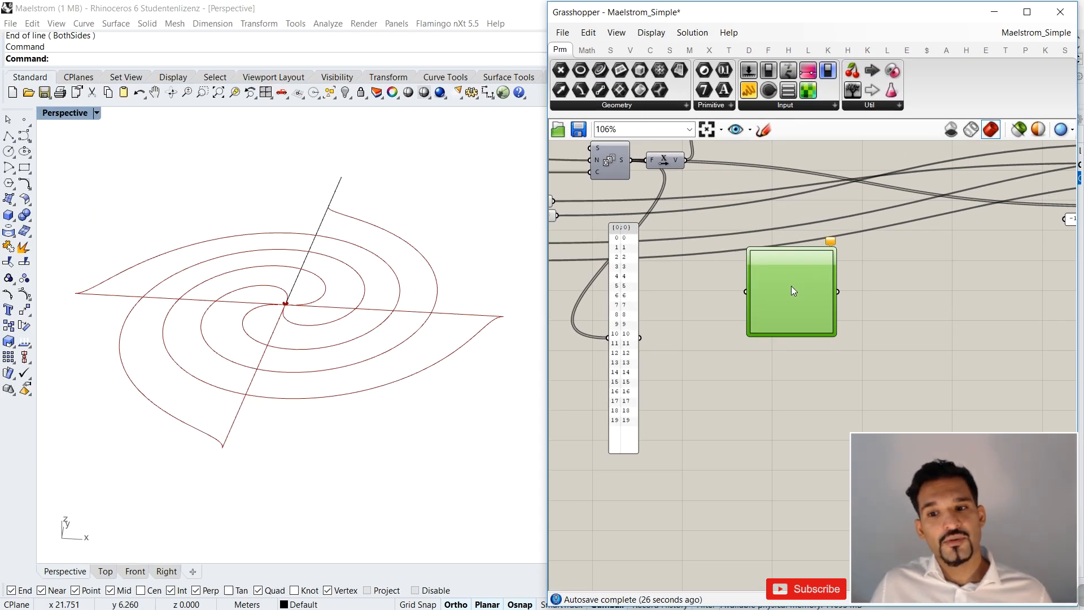
pyautogui.moveTo(792, 286); pyautogui.dragTo(801, 278)
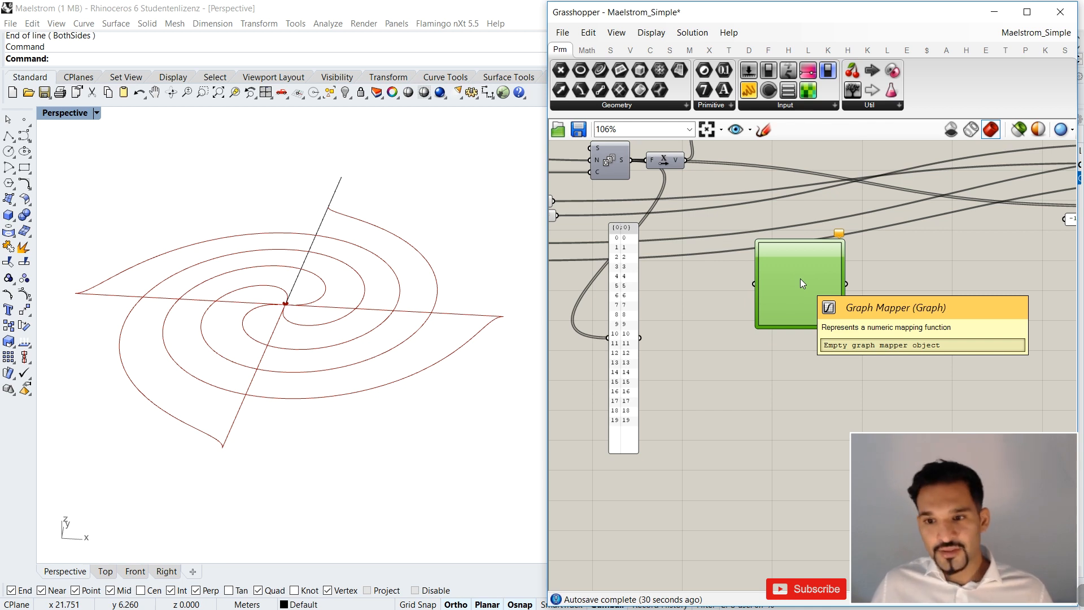
# Set the Graph Mapper's graph type to Sine.
pyautogui.rightClick(801, 279)
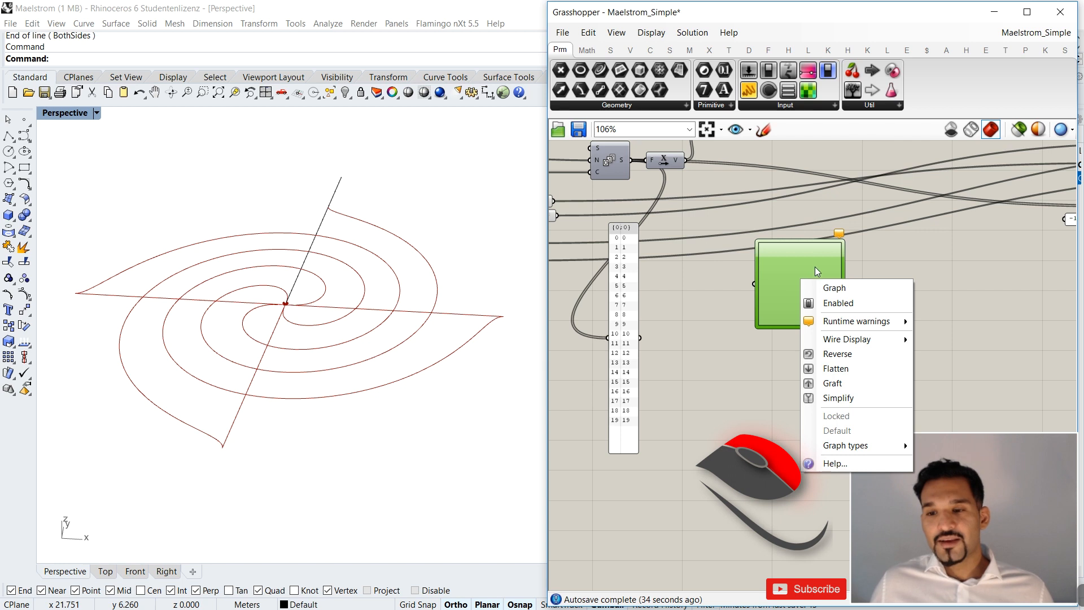
pyautogui.click(821, 264)
pyautogui.rightClick(821, 263)
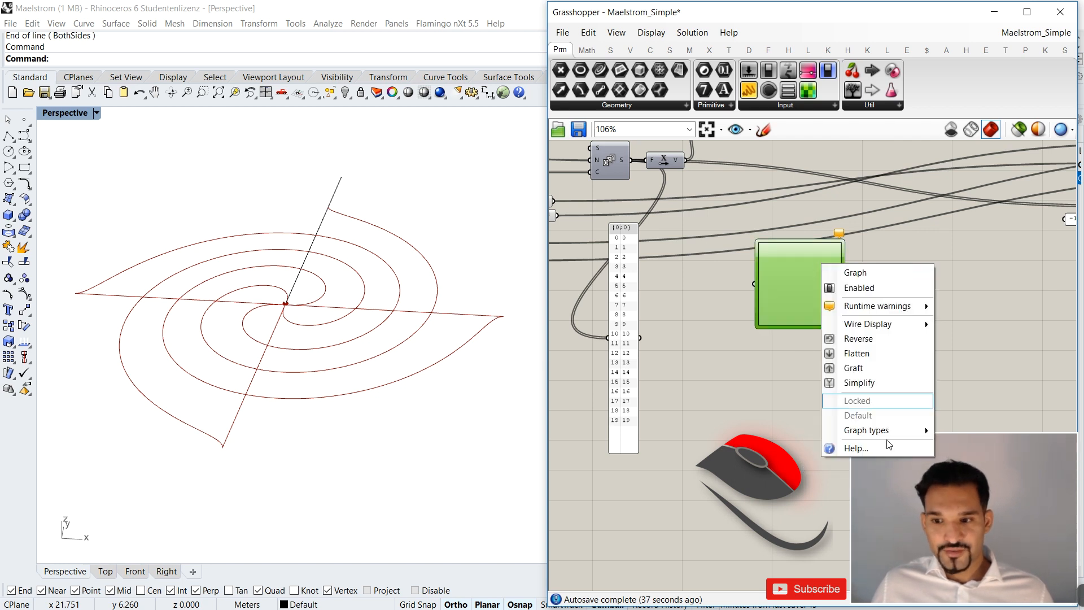
pyautogui.moveTo(895, 438)
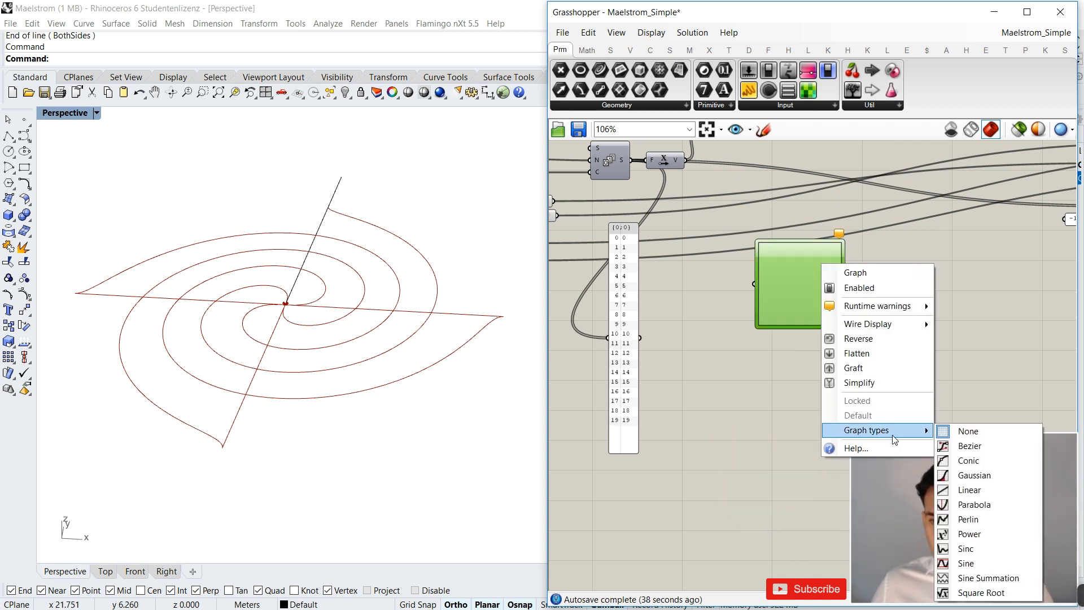
pyautogui.click(791, 295)
pyautogui.rightClick(791, 290)
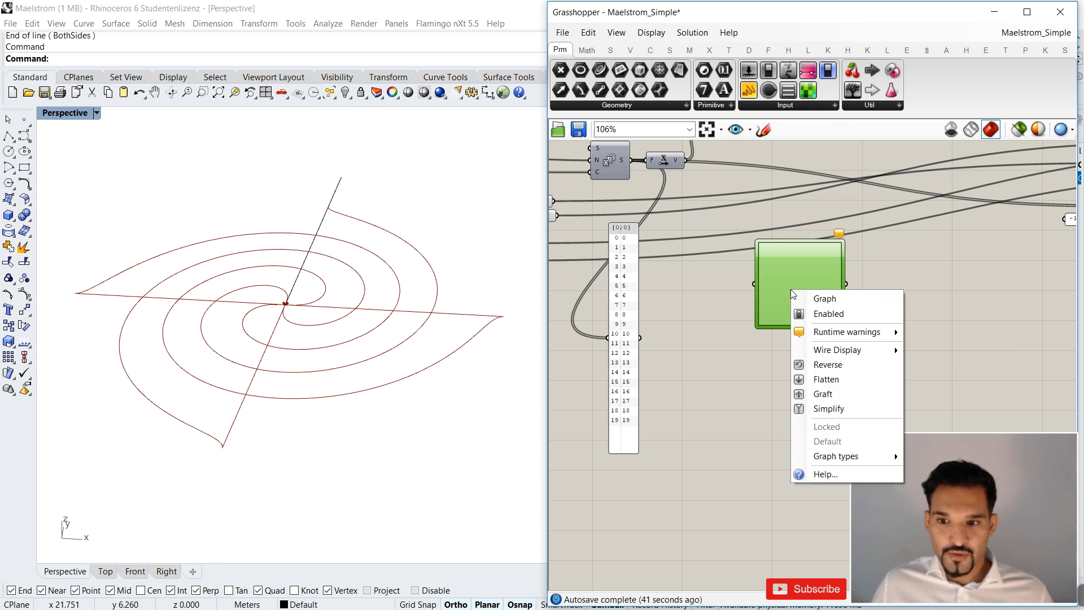
pyautogui.moveTo(841, 457)
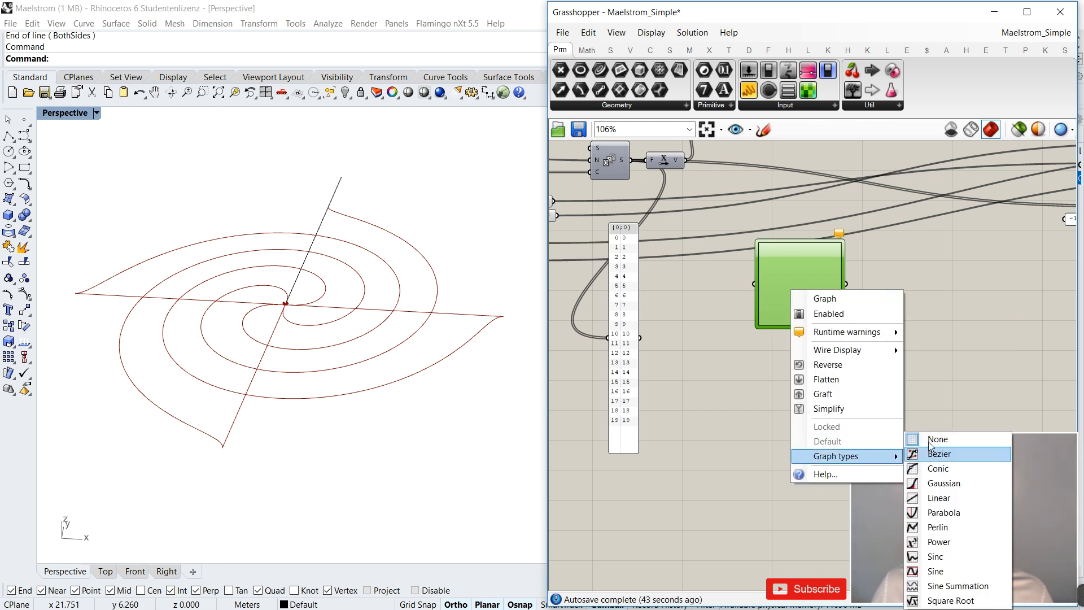
pyautogui.click(934, 572)
# Inspect the Graph Mapper's X and Y domain limits in its Graph Editor and close it without changes.
pyautogui.scroll(2, 828, 266)
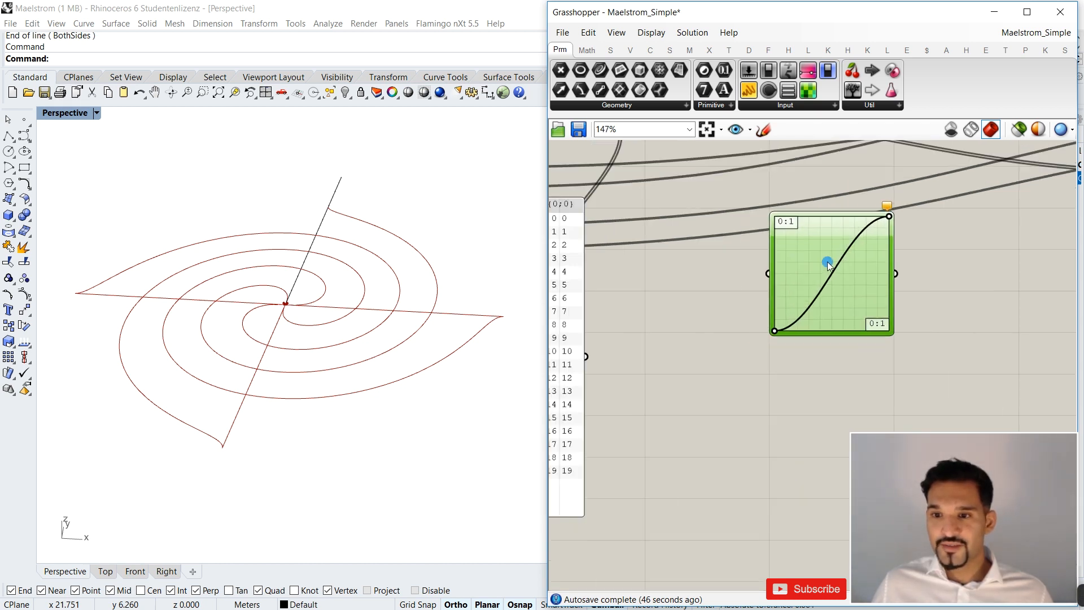
pyautogui.scroll(3, 791, 221)
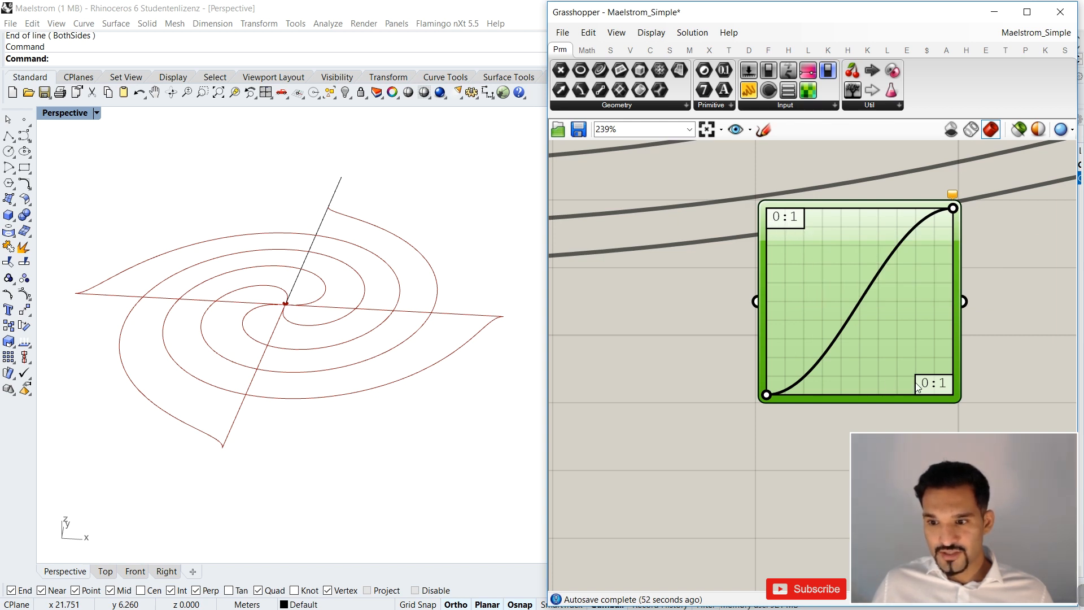
pyautogui.doubleClick(792, 227)
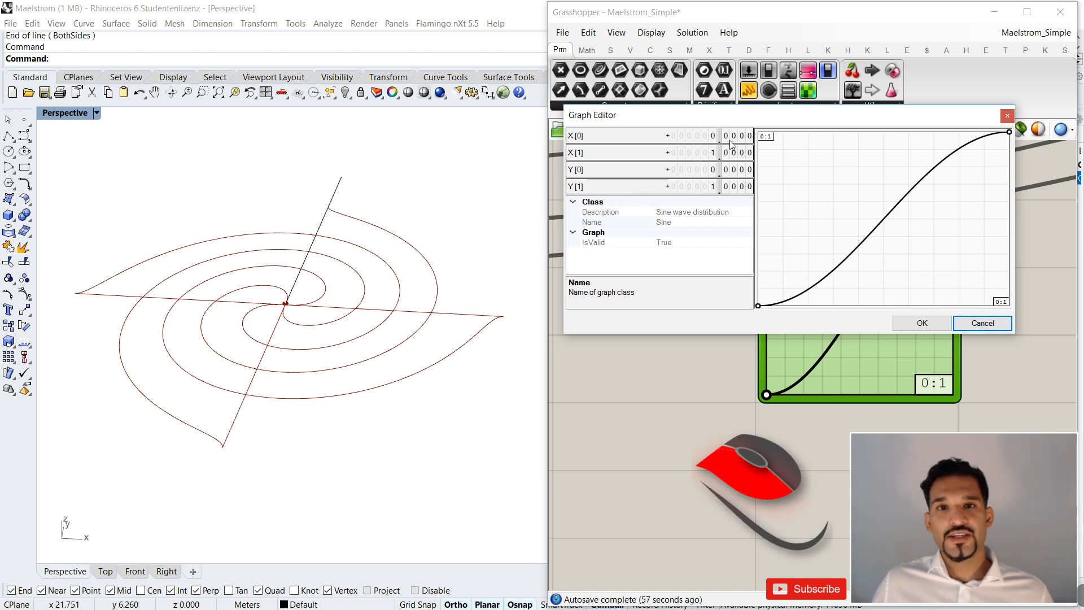
pyautogui.click(974, 329)
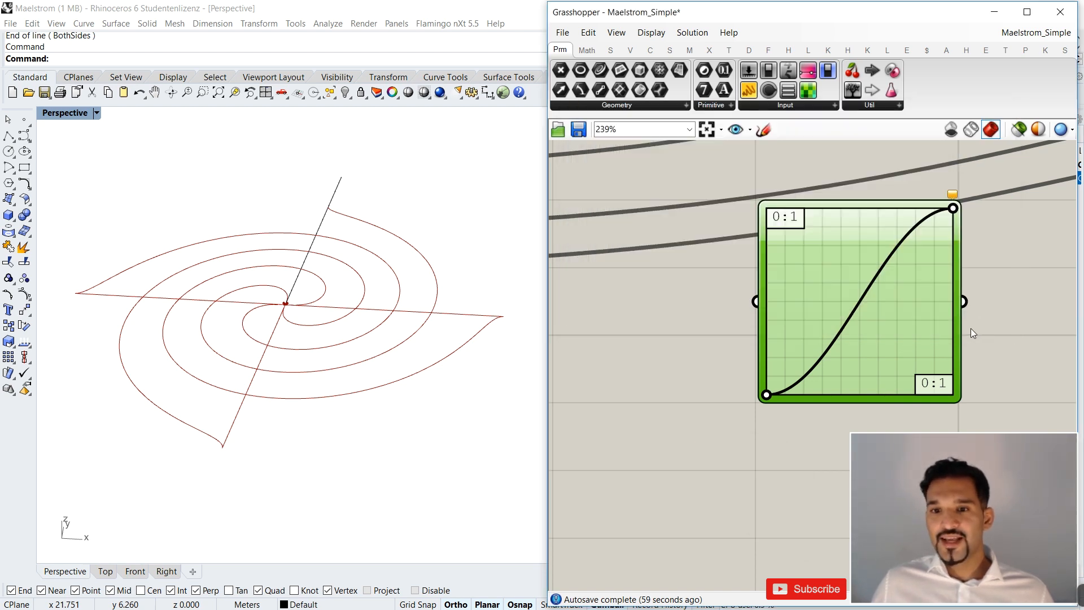
# Move the Graph Mapper and the number panel farther along the canvas, away from the Series component, keeping a gap between them.
pyautogui.scroll(-8, 971, 331)
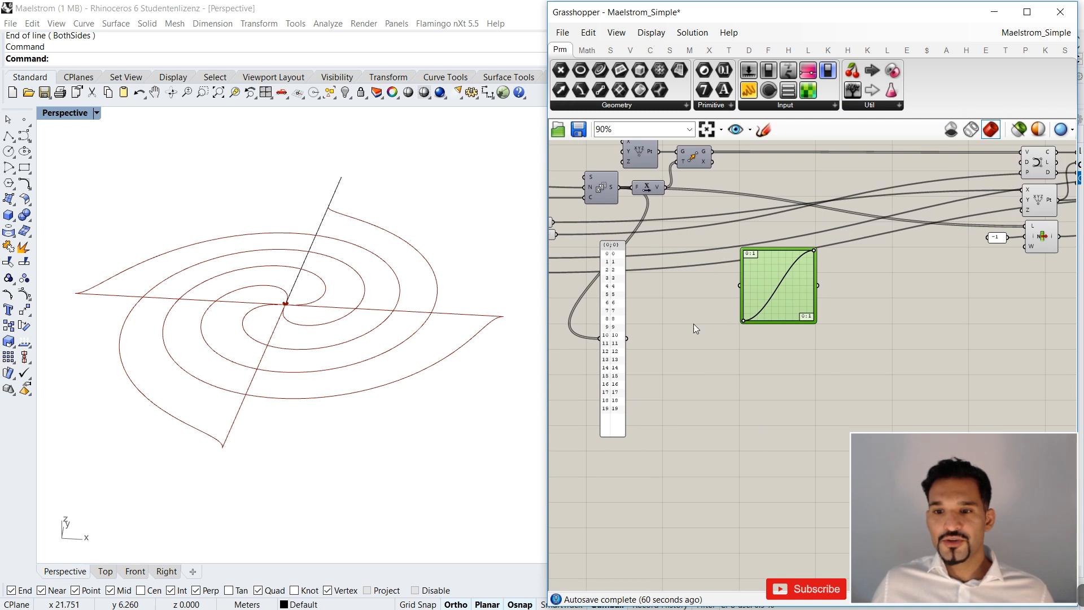
pyautogui.moveTo(764, 278); pyautogui.dragTo(805, 282)
pyautogui.scroll(-1, 689, 288)
pyautogui.scroll(5, 598, 251)
pyautogui.moveTo(655, 316); pyautogui.dragTo(749, 300)
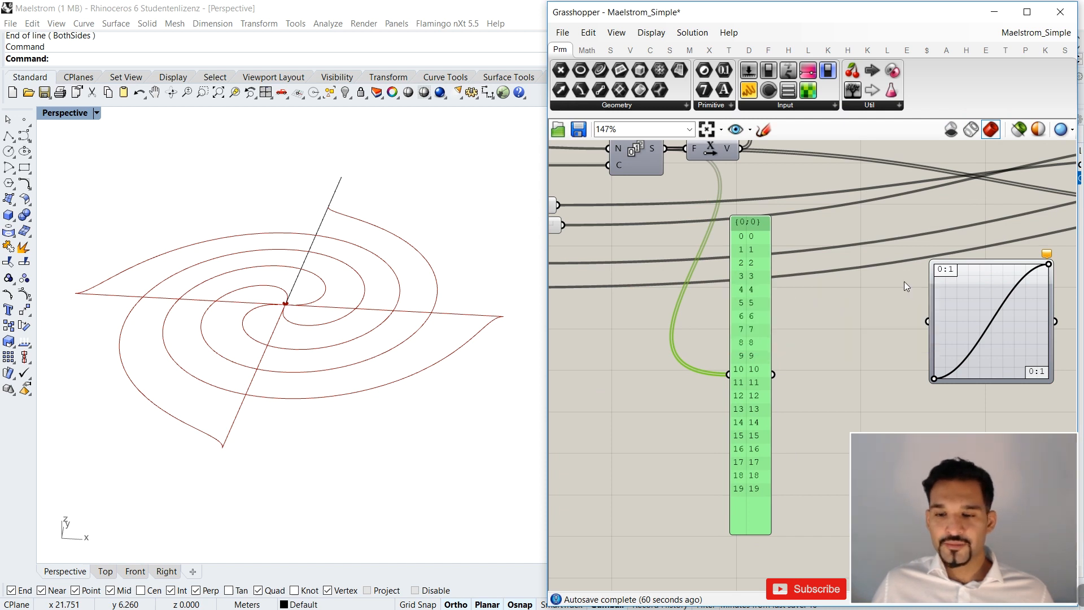
pyautogui.moveTo(751, 273); pyautogui.dragTo(694, 282, button='right')
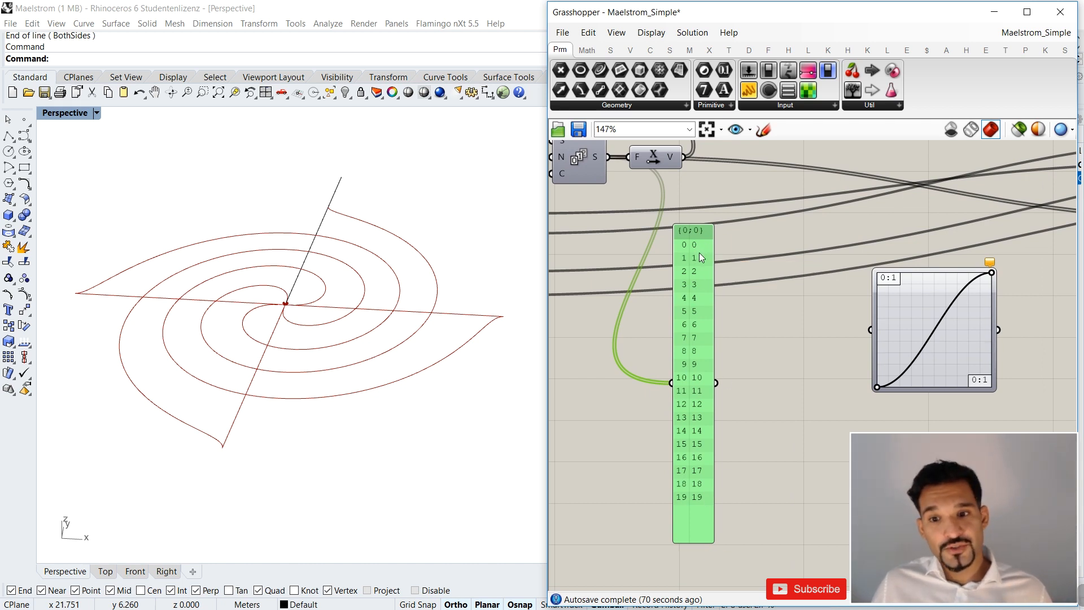
# Add a Remap Numbers component and place it between the number panel and the Graph Mapper.
pyautogui.scroll(-3, 715, 266)
pyautogui.scroll(2, 714, 295)
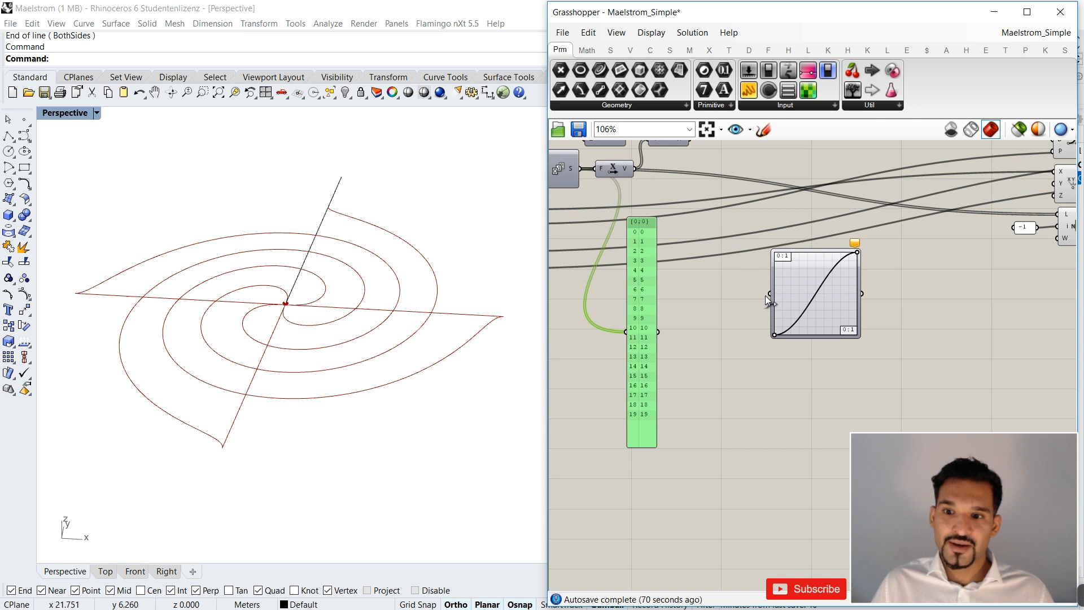
pyautogui.moveTo(703, 316); pyautogui.dragTo(728, 313, button='right')
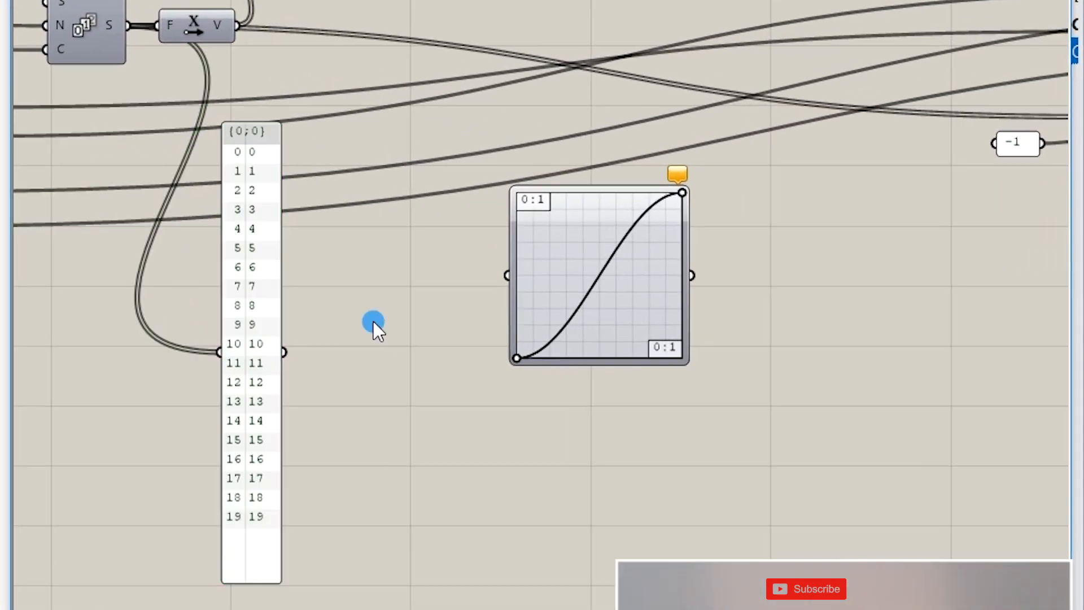
pyautogui.doubleClick(730, 314)
pyautogui.write('remap')
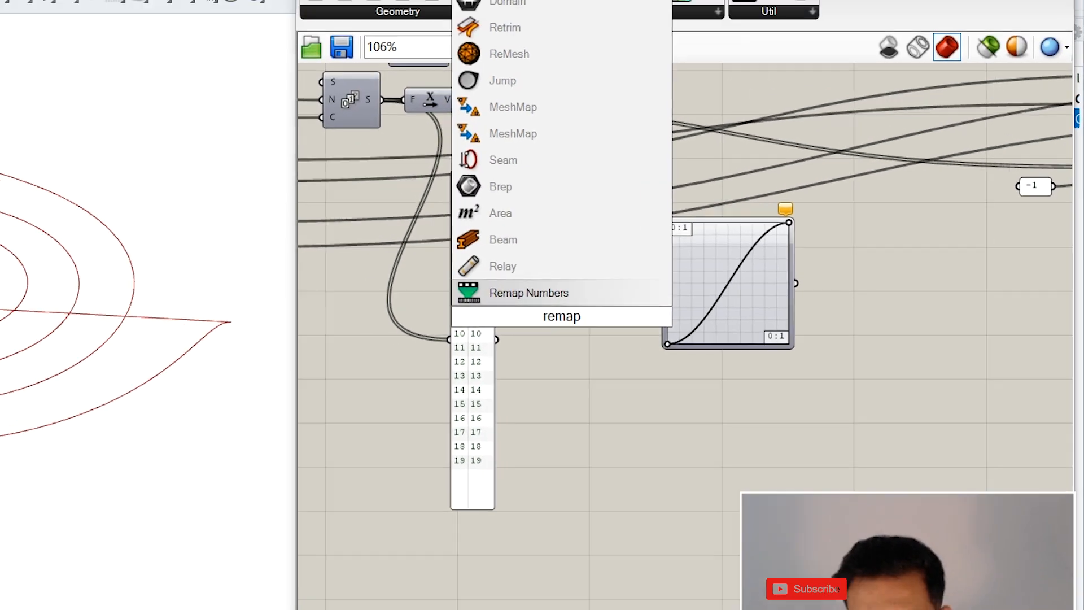
pyautogui.press('Return')
pyautogui.scroll(3, 735, 335)
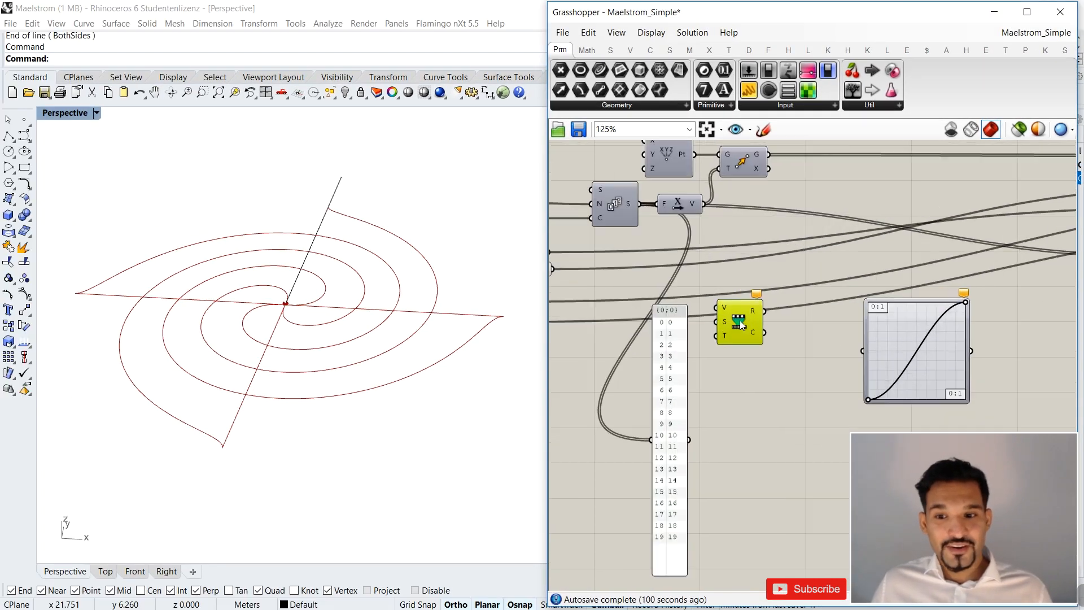
pyautogui.moveTo(750, 327); pyautogui.dragTo(754, 333)
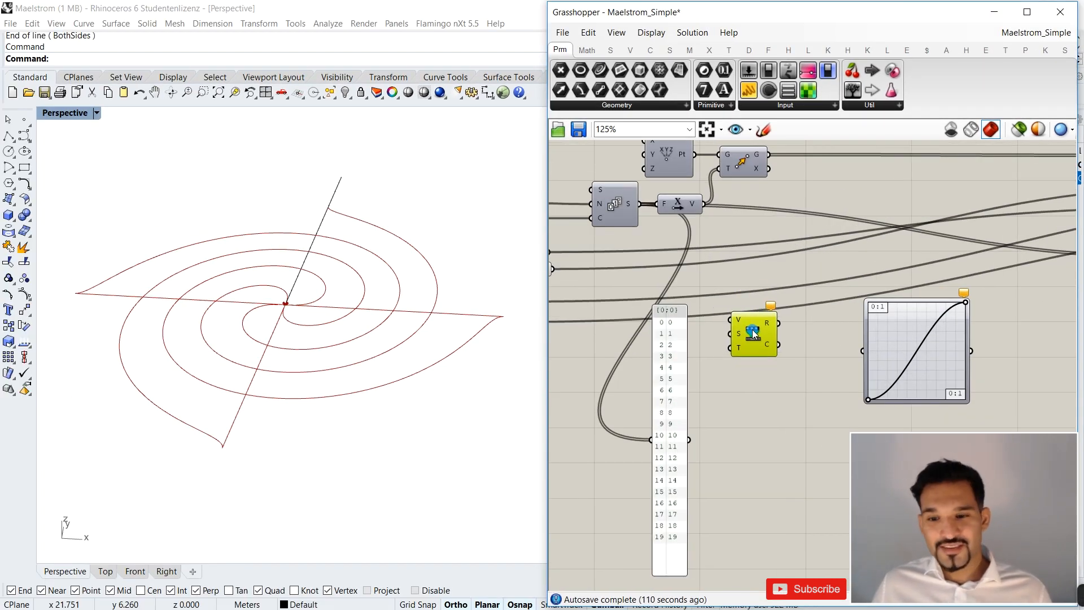
pyautogui.scroll(5, 754, 334)
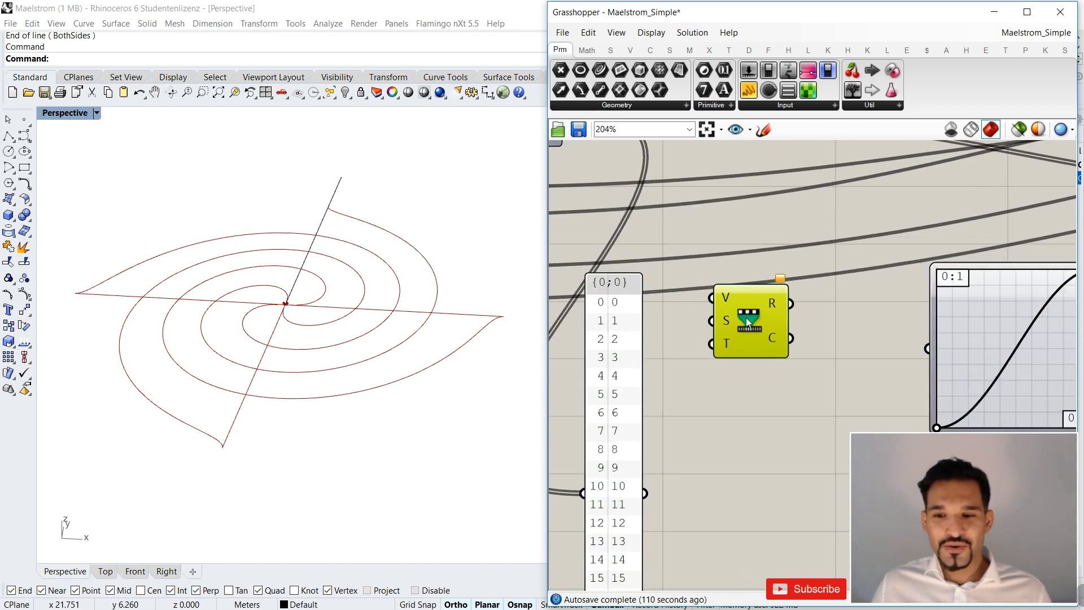
pyautogui.scroll(-3, 726, 286)
pyautogui.scroll(-3, 741, 304)
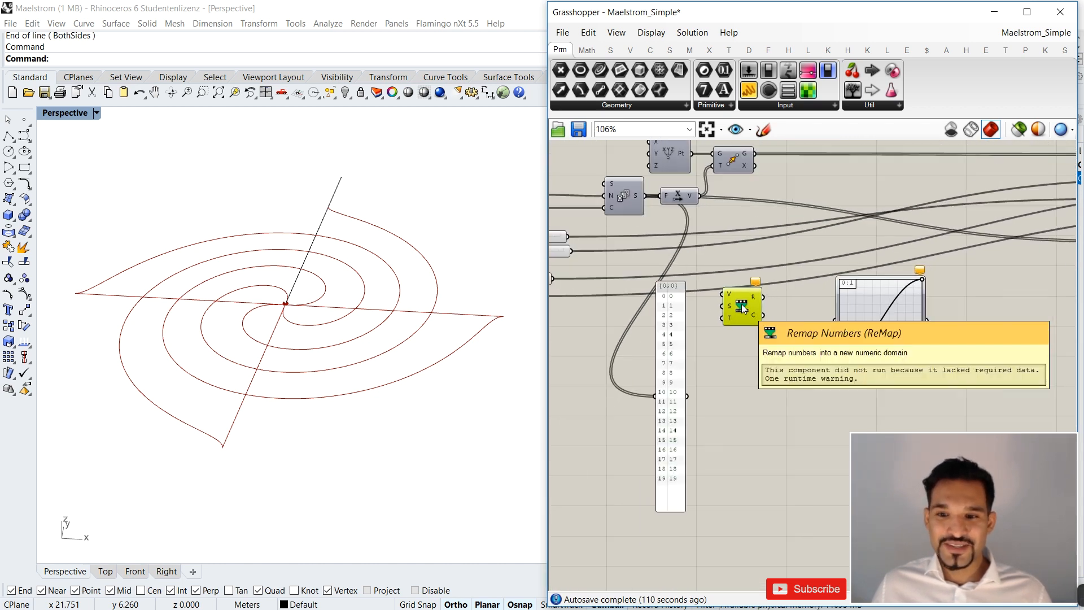
pyautogui.moveTo(742, 304); pyautogui.dragTo(743, 293)
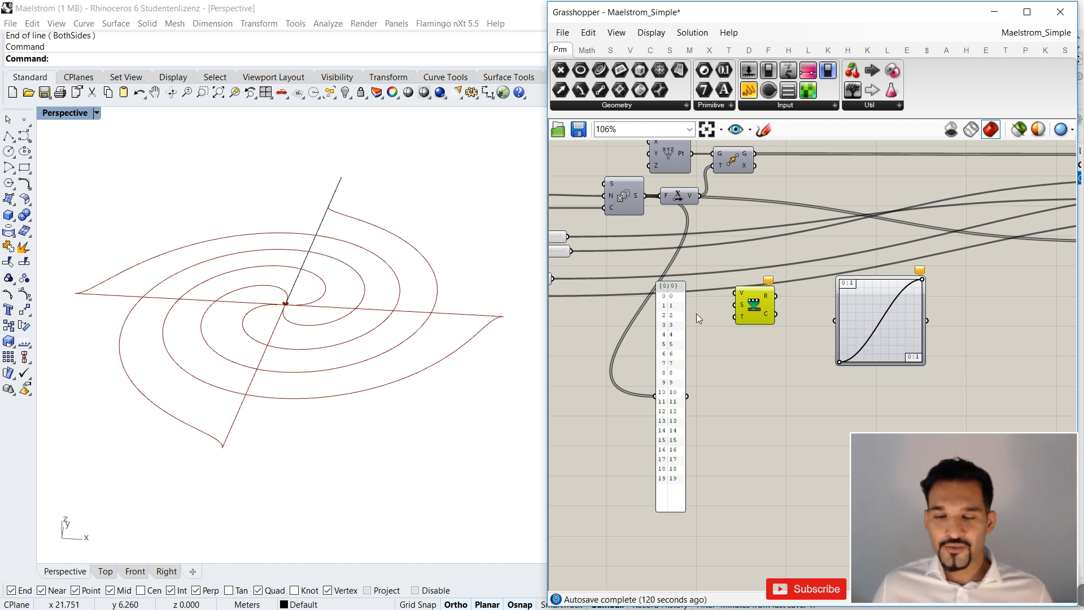
# Connect the Series output to the Value input of Remap Numbers.
pyautogui.moveTo(638, 192)
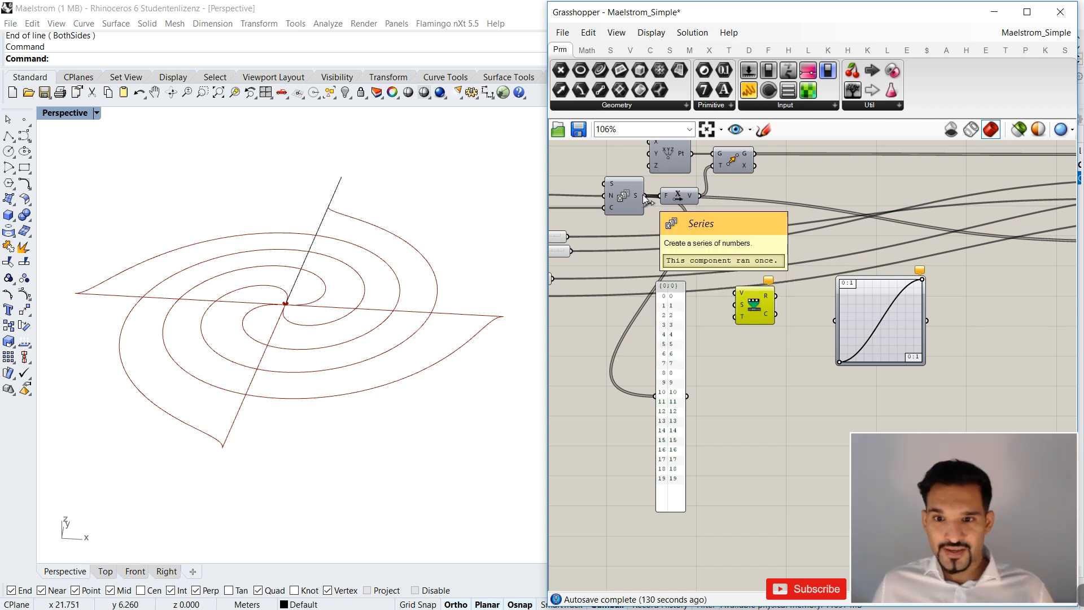
pyautogui.moveTo(642, 194); pyautogui.dragTo(734, 292)
pyautogui.scroll(3, 741, 293)
pyautogui.scroll(1, 741, 293)
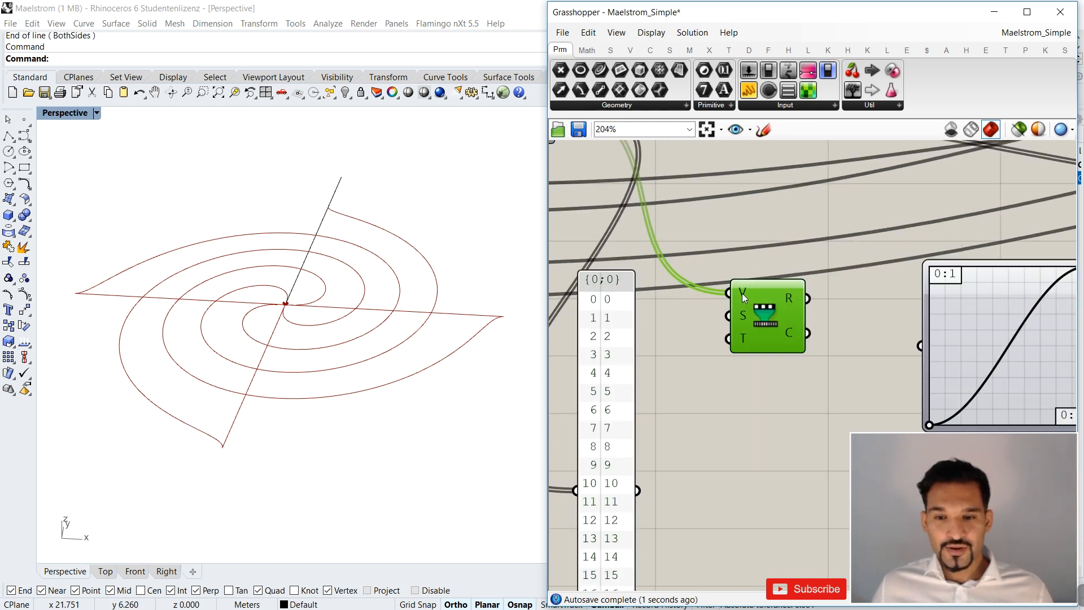
pyautogui.scroll(-3, 742, 294)
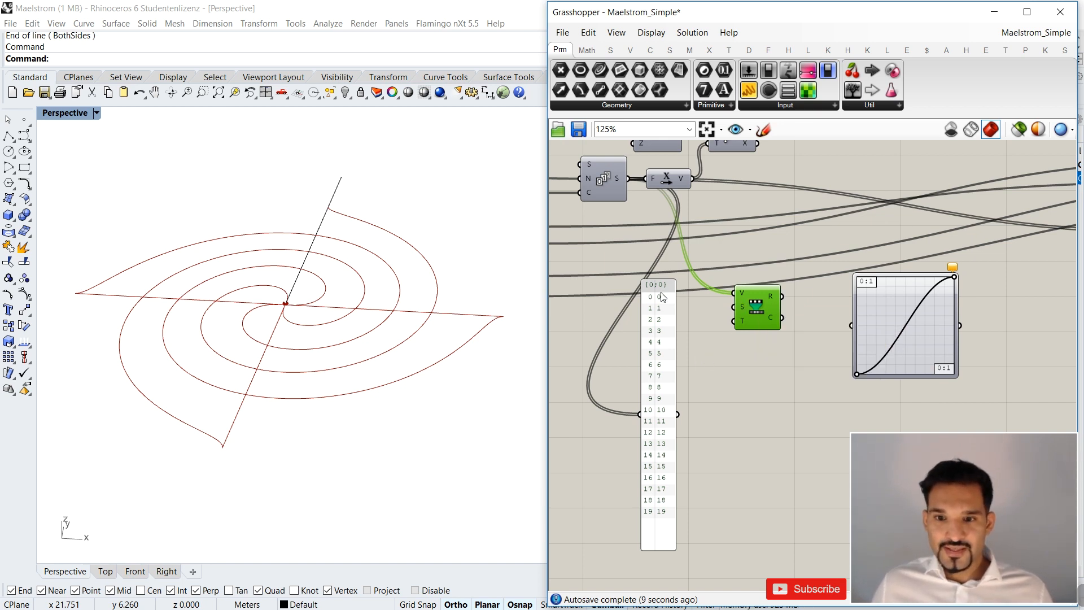
# Add a Bounds component and place it below the Series component, ahead of the number panel.
pyautogui.scroll(2, 663, 297)
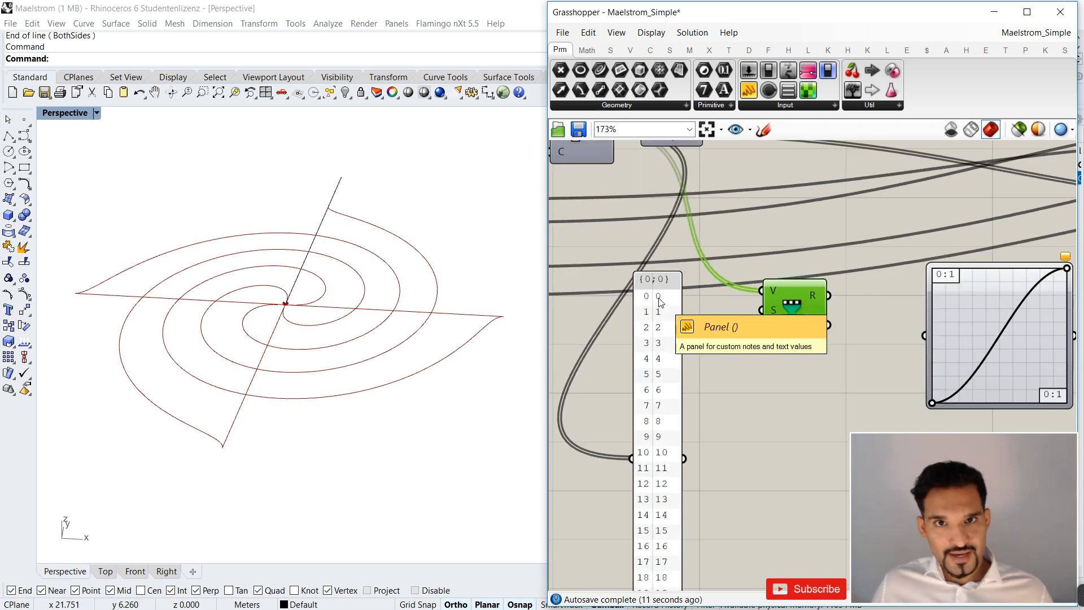
pyautogui.scroll(-2, 662, 299)
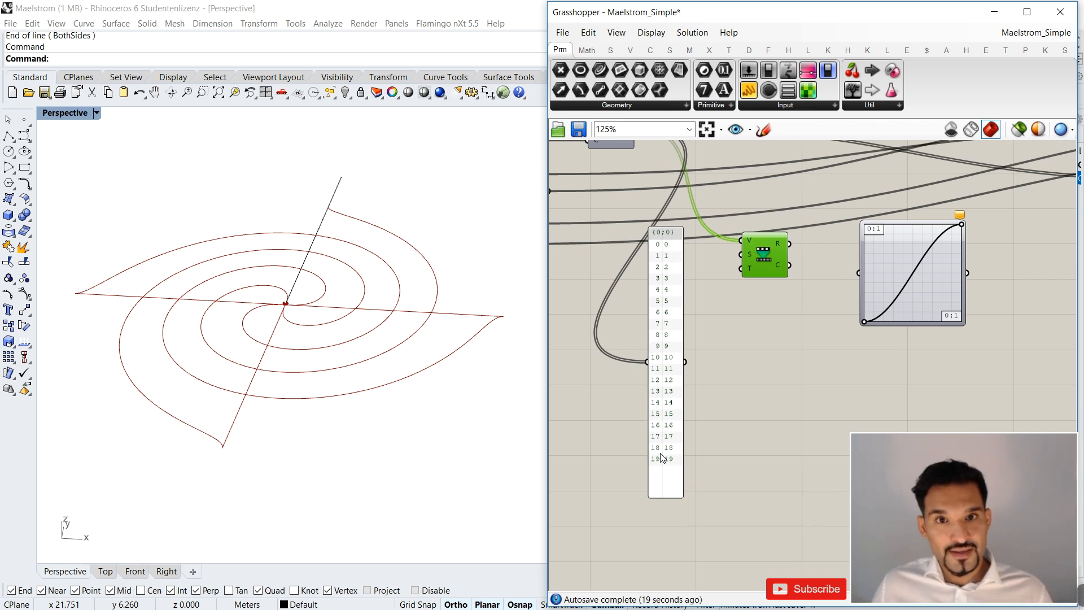
pyautogui.doubleClick(738, 371)
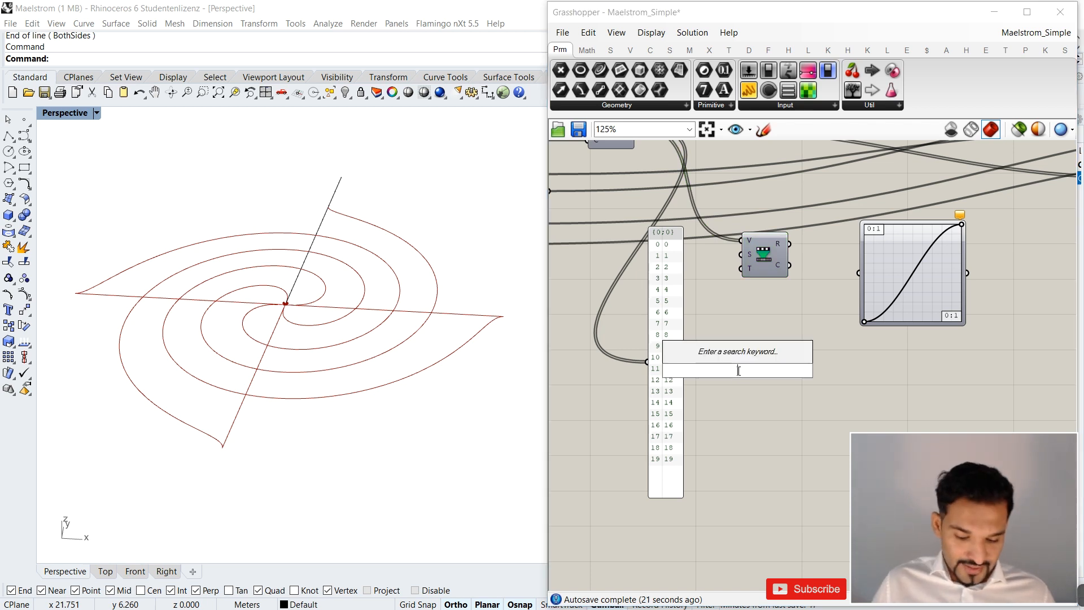
pyautogui.write('boun')
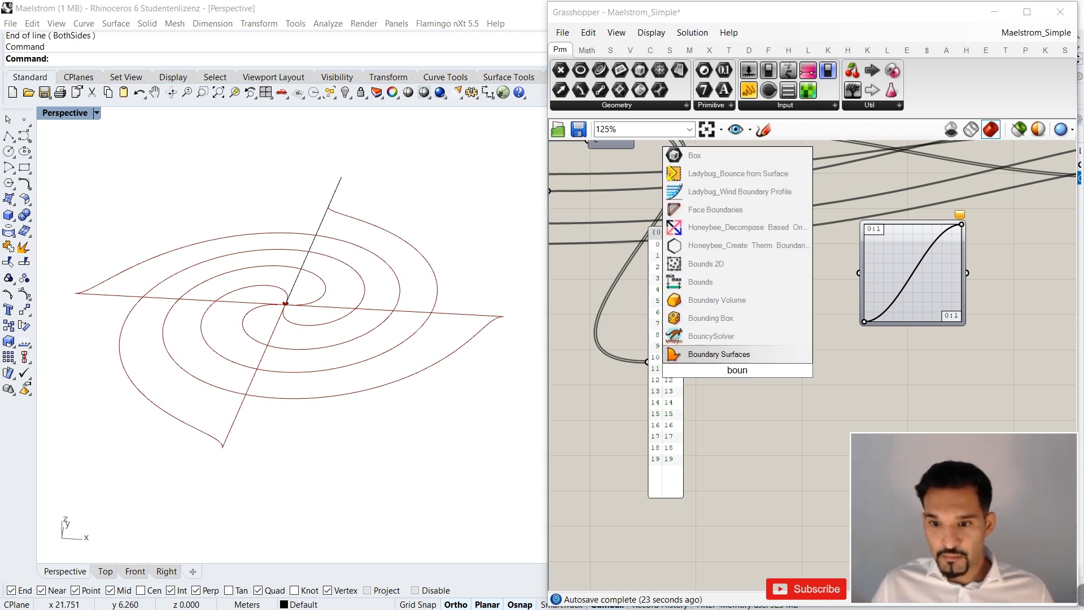
pyautogui.write('d')
pyautogui.press('Up')
pyautogui.press('Up')
pyautogui.press('Up')
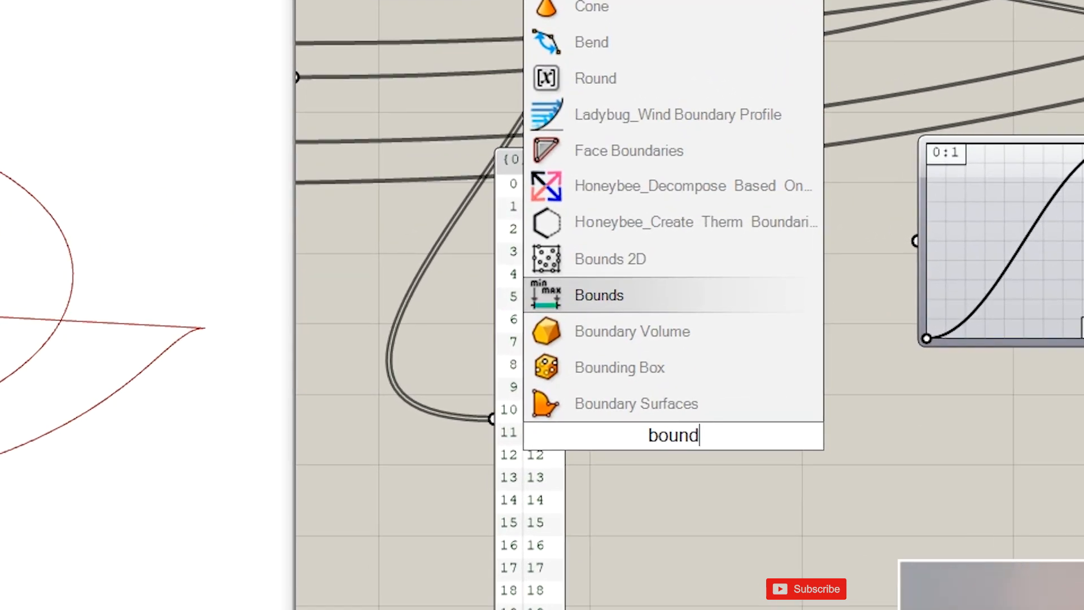
pyautogui.press('Return')
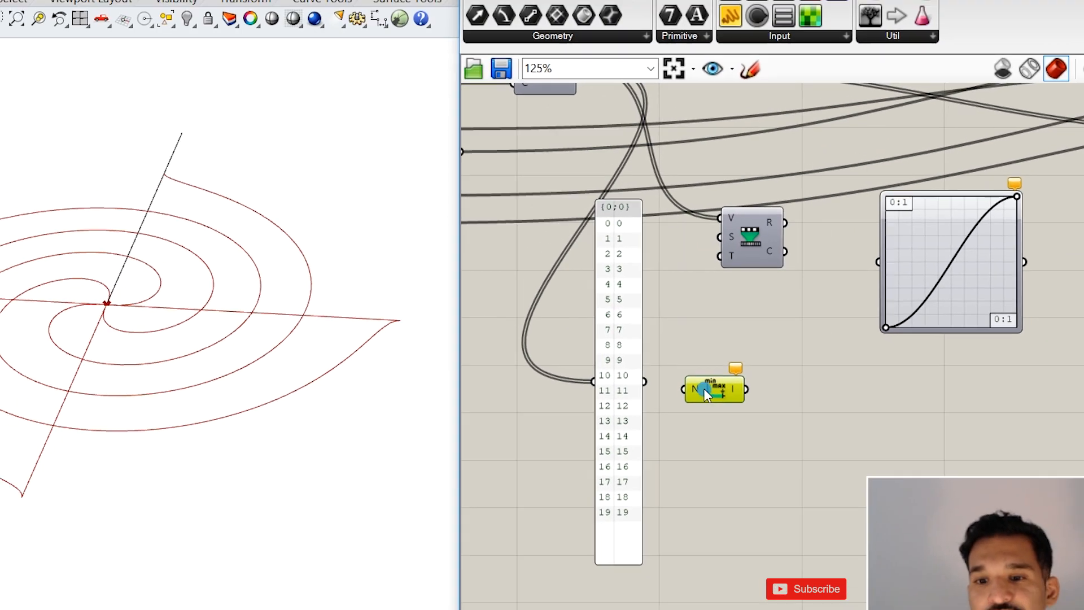
pyautogui.moveTo(704, 390); pyautogui.dragTo(546, 194)
pyautogui.scroll(-3, 596, 271)
pyautogui.scroll(4, 616, 170)
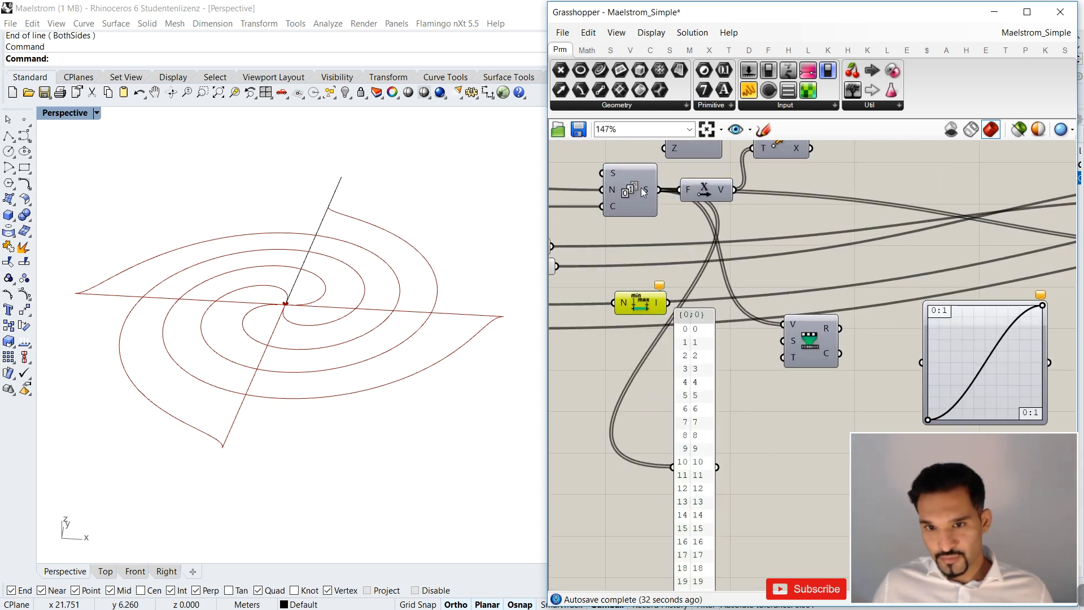
# Feed the Series numbers into Bounds and display its resulting domain in the number panel.
pyautogui.moveTo(659, 189); pyautogui.dragTo(672, 466)
pyautogui.moveTo(715, 418); pyautogui.dragTo(788, 408)
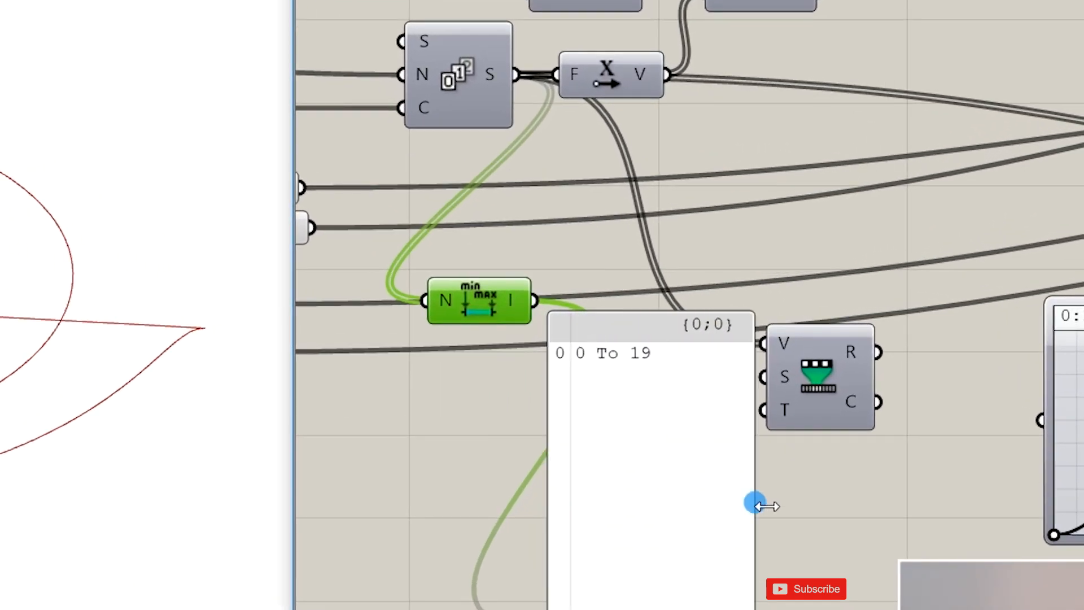
pyautogui.moveTo(756, 505); pyautogui.dragTo(734, 454)
pyautogui.scroll(2, 581, 355)
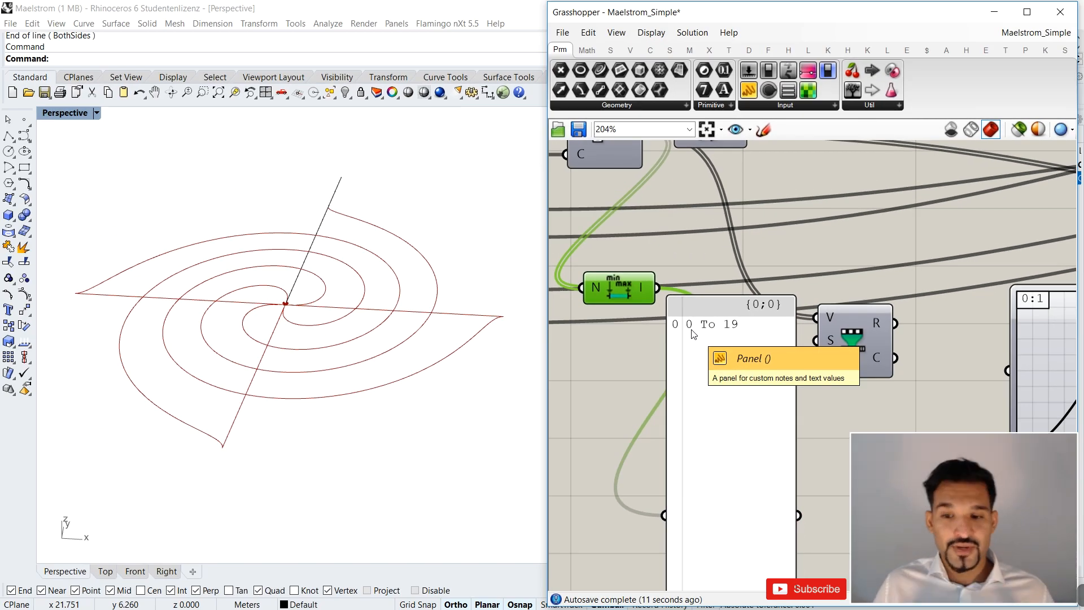
# Delete the number panel and connect the Bounds output to the Source input of Remap Numbers.
pyautogui.click(710, 317)
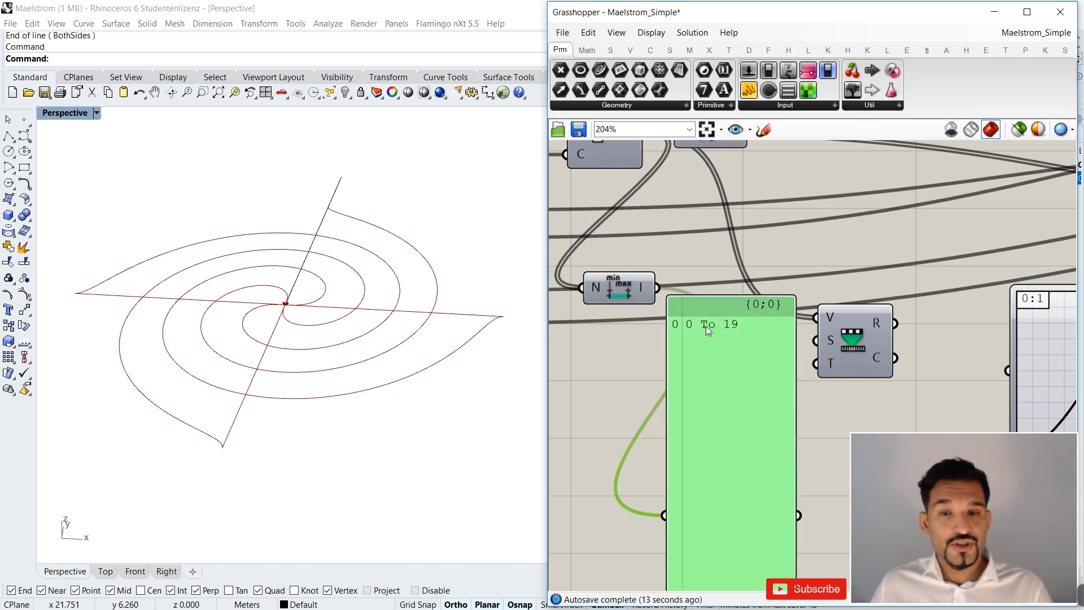
pyautogui.press('Delete')
pyautogui.moveTo(636, 291); pyautogui.dragTo(827, 331)
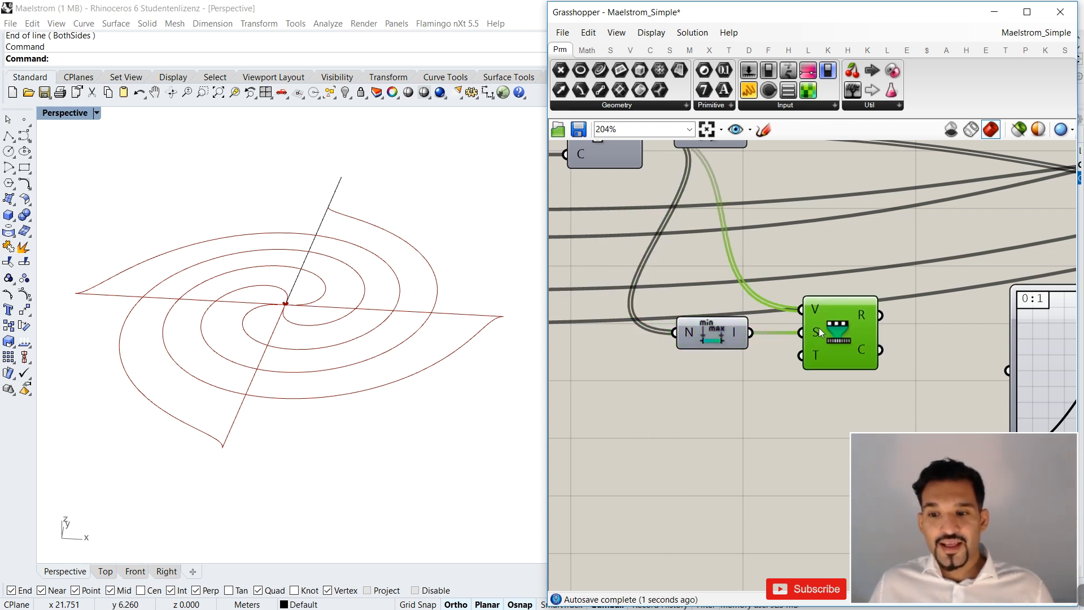
pyautogui.scroll(-5, 816, 336)
pyautogui.moveTo(814, 344); pyautogui.dragTo(755, 304, button='right')
pyautogui.scroll(3, 756, 303)
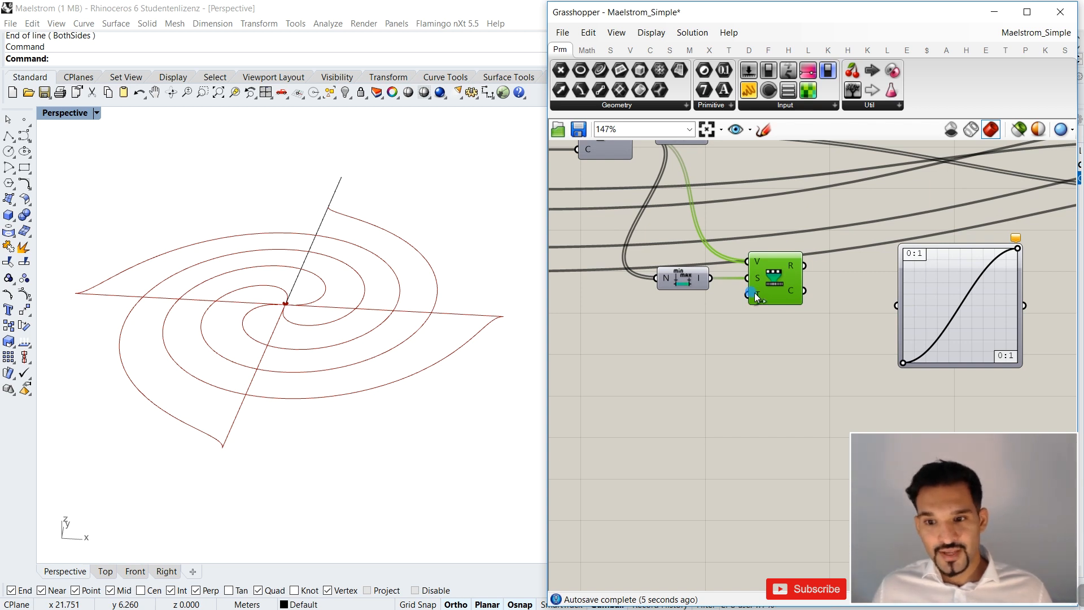
# Add a number slider with value 10 and connect it to the Target input of Remap Numbers.
pyautogui.moveTo(758, 297)
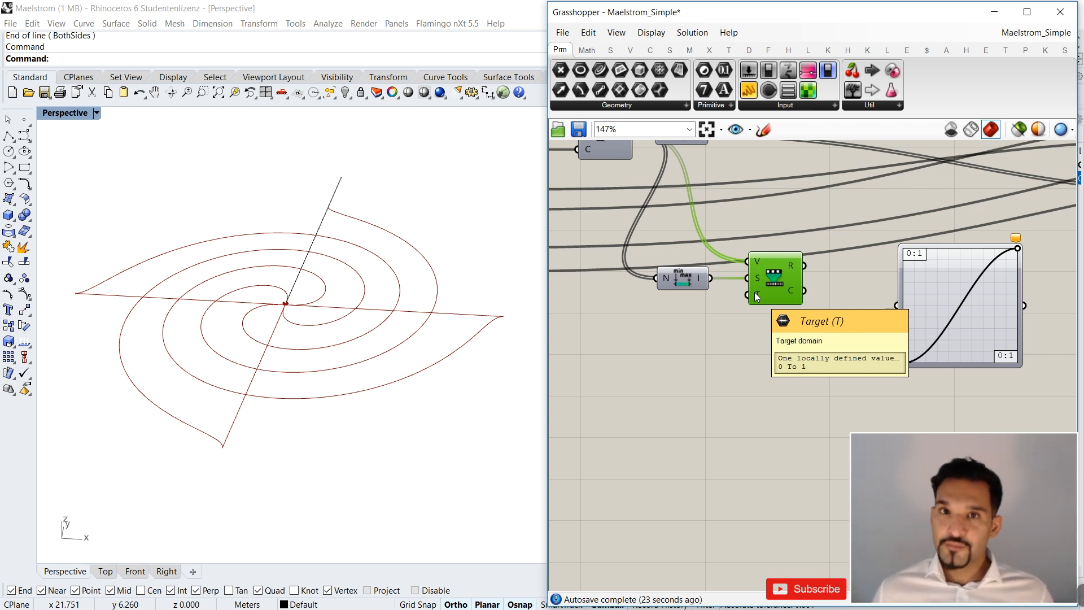
pyautogui.doubleClick(680, 353)
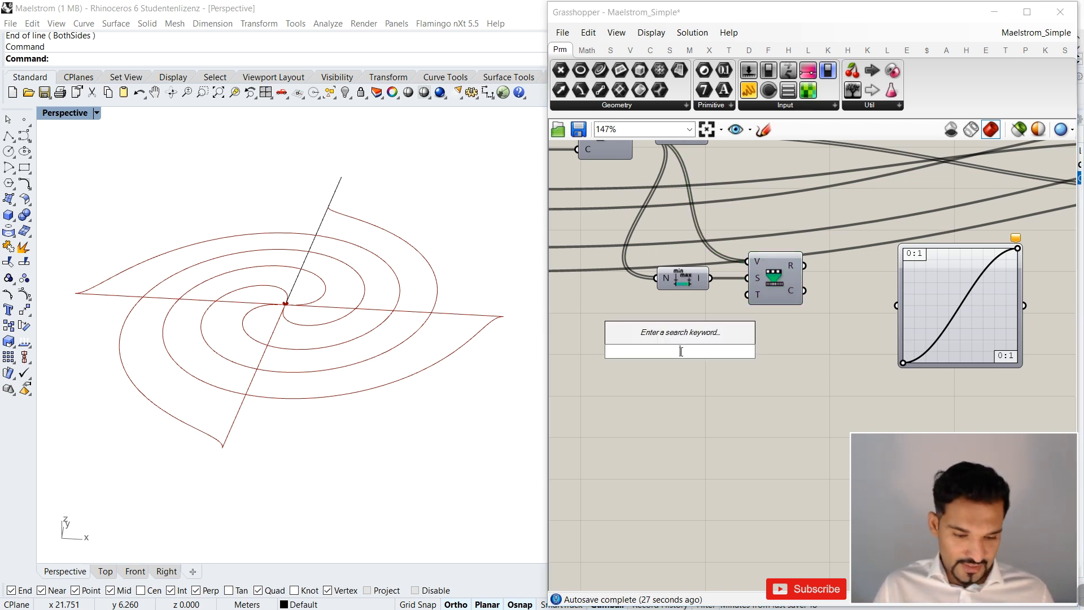
pyautogui.write('10')
pyautogui.press('Return')
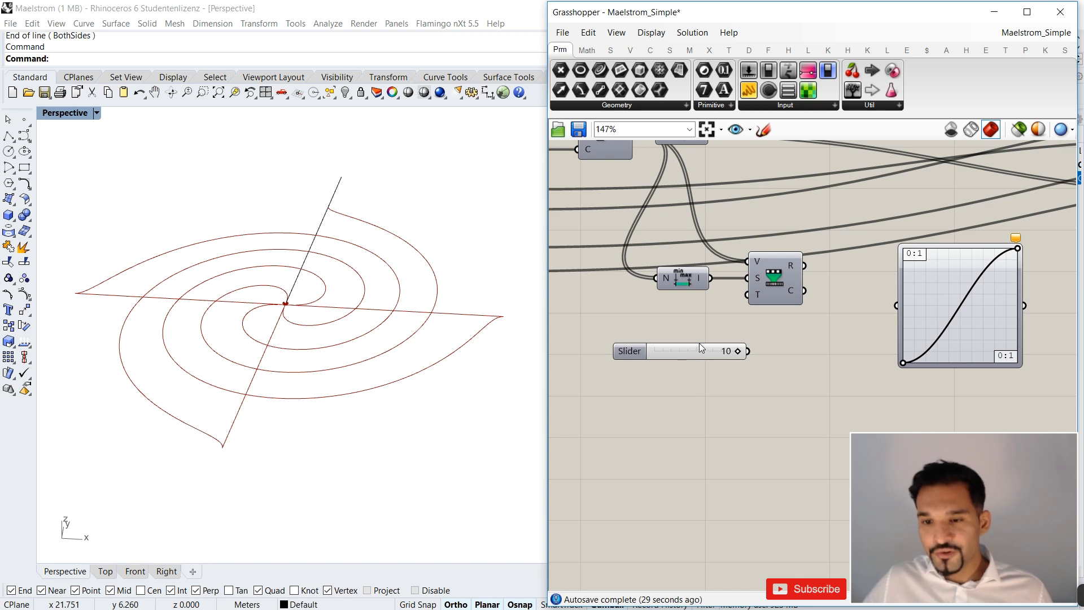
pyautogui.moveTo(749, 351); pyautogui.dragTo(747, 294)
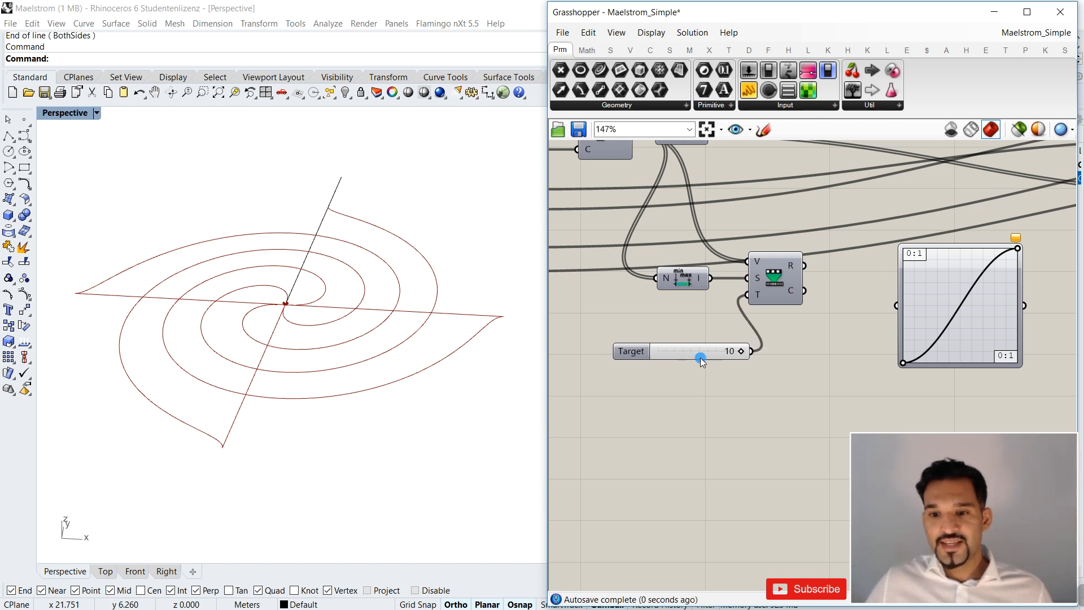
pyautogui.moveTo(700, 357); pyautogui.dragTo(681, 346)
# Add a panel fed by the Remap Numbers result and resize it to fit the whole list.
pyautogui.click(749, 91)
pyautogui.scroll(-5, 644, 244)
pyautogui.scroll(4, 713, 314)
pyautogui.click(713, 315)
pyautogui.moveTo(789, 268); pyautogui.dragTo(893, 258)
pyautogui.moveTo(712, 316); pyautogui.dragTo(784, 290)
pyautogui.moveTo(701, 208); pyautogui.dragTo(727, 289)
pyautogui.scroll(-3, 724, 339)
pyautogui.moveTo(775, 329); pyautogui.dragTo(775, 448)
pyautogui.moveTo(795, 349); pyautogui.dragTo(772, 347)
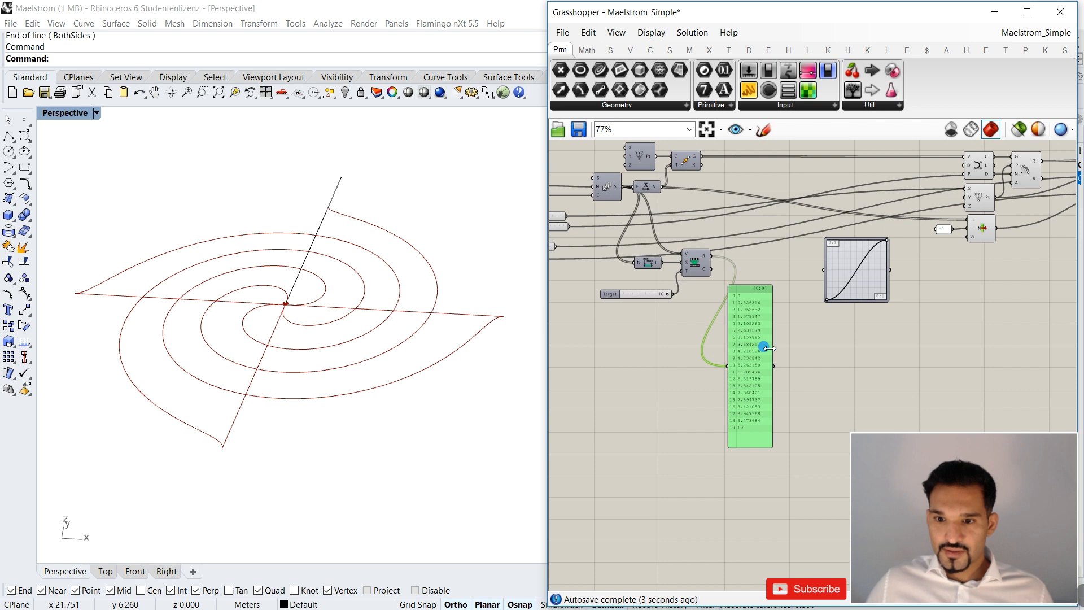
# Duplicate the panel beside the remapped list and connect the copy to the Series output for comparison.
pyautogui.moveTo(848, 279); pyautogui.dragTo(892, 284)
pyautogui.moveTo(742, 332); pyautogui.dragTo(755, 254)
pyautogui.moveTo(618, 187); pyautogui.dragTo(732, 259)
pyautogui.scroll(2, 746, 328)
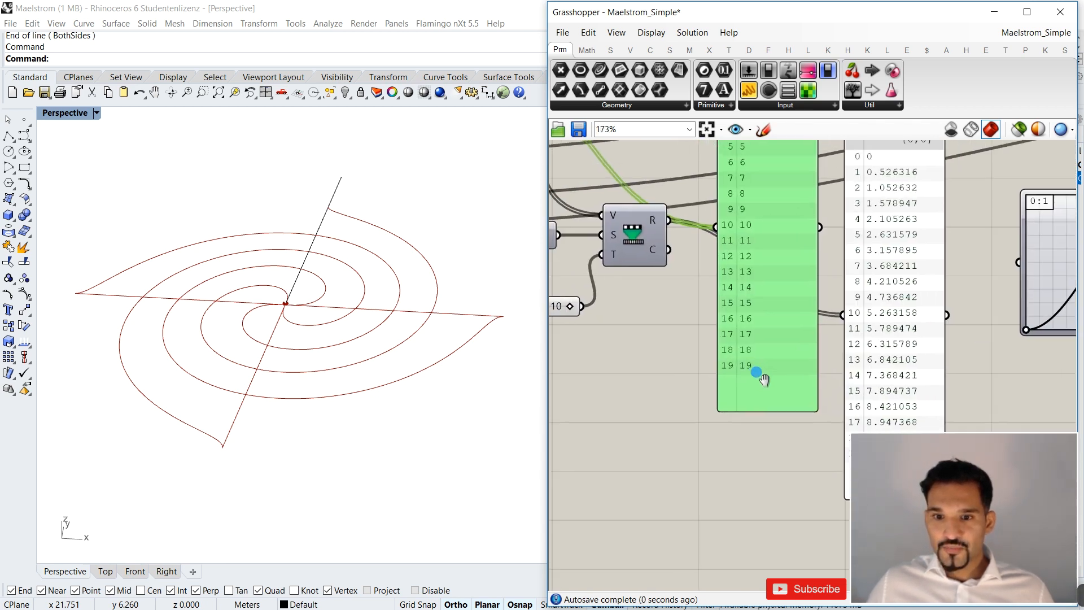
pyautogui.moveTo(783, 334); pyautogui.dragTo(780, 232)
pyautogui.moveTo(850, 310); pyautogui.dragTo(840, 288)
pyautogui.moveTo(761, 336); pyautogui.dragTo(687, 317, button='right')
# Compare the original and remapped number lists and check the Remap Numbers Target domain and the Target slider's limits.
pyautogui.scroll(3, 677, 388)
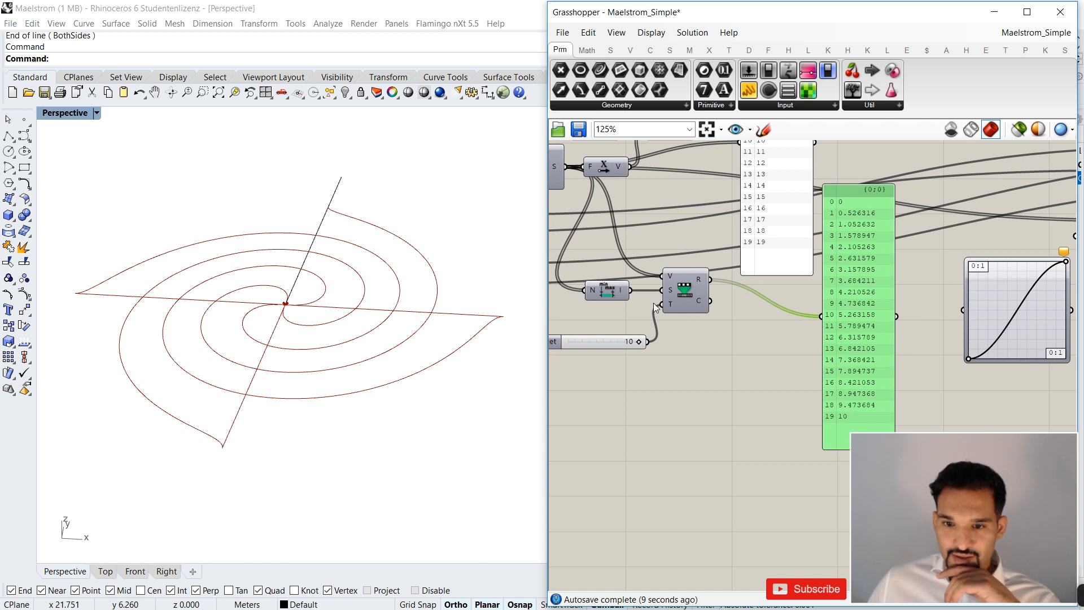
pyautogui.moveTo(670, 303)
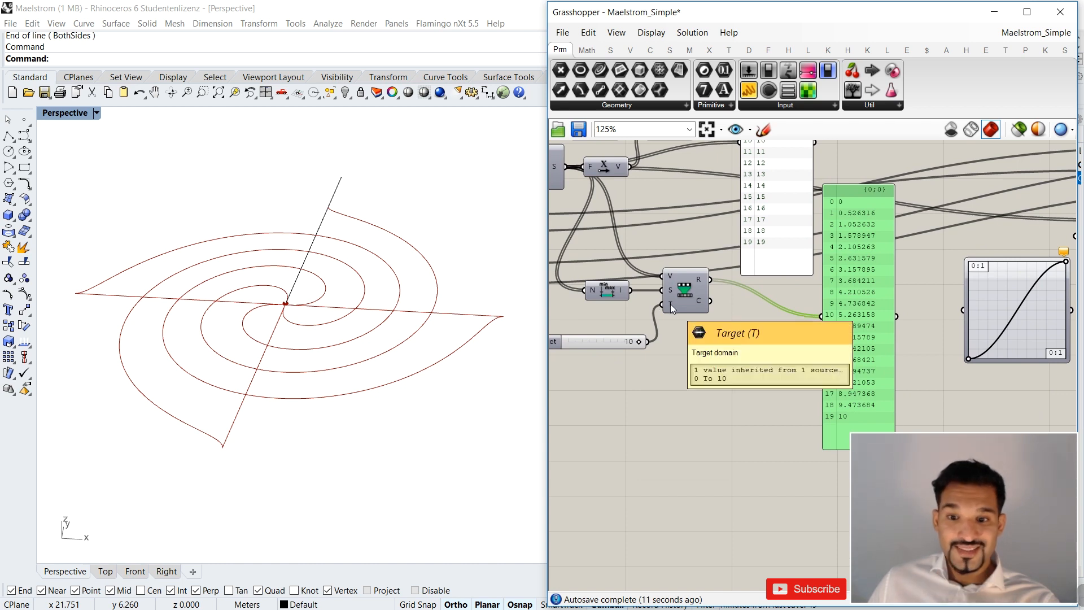
pyautogui.moveTo(805, 270); pyautogui.dragTo(732, 300, button='right')
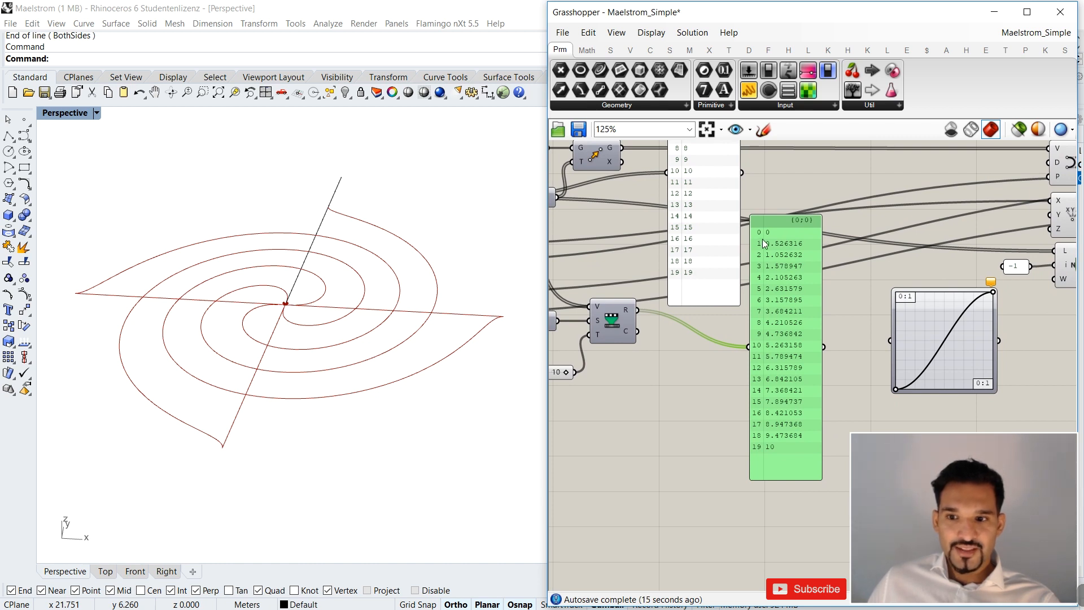
pyautogui.moveTo(597, 303)
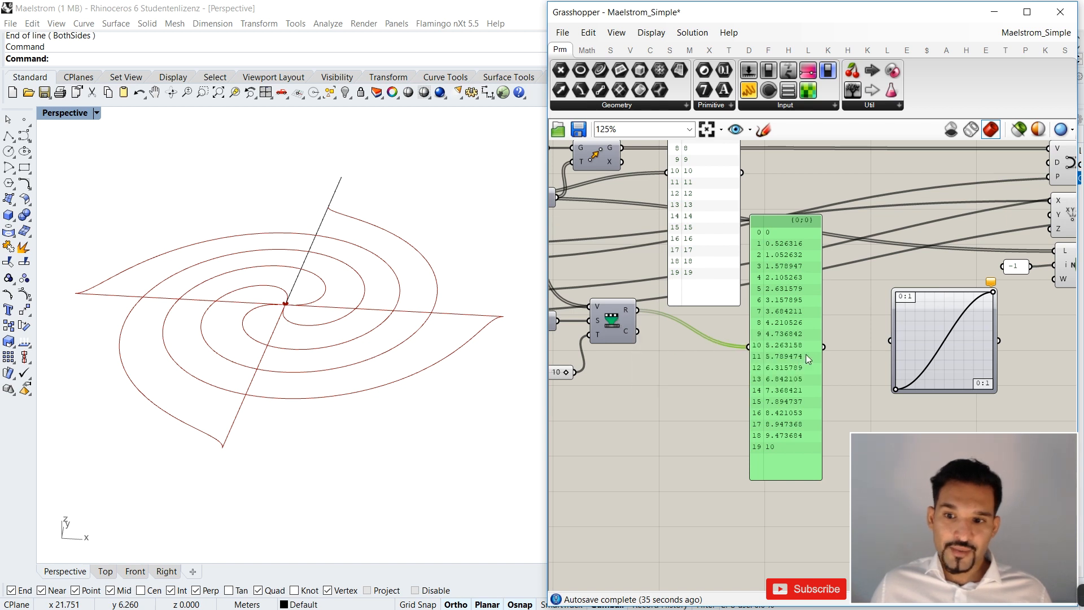
pyautogui.scroll(-2, 806, 354)
pyautogui.scroll(3, 704, 344)
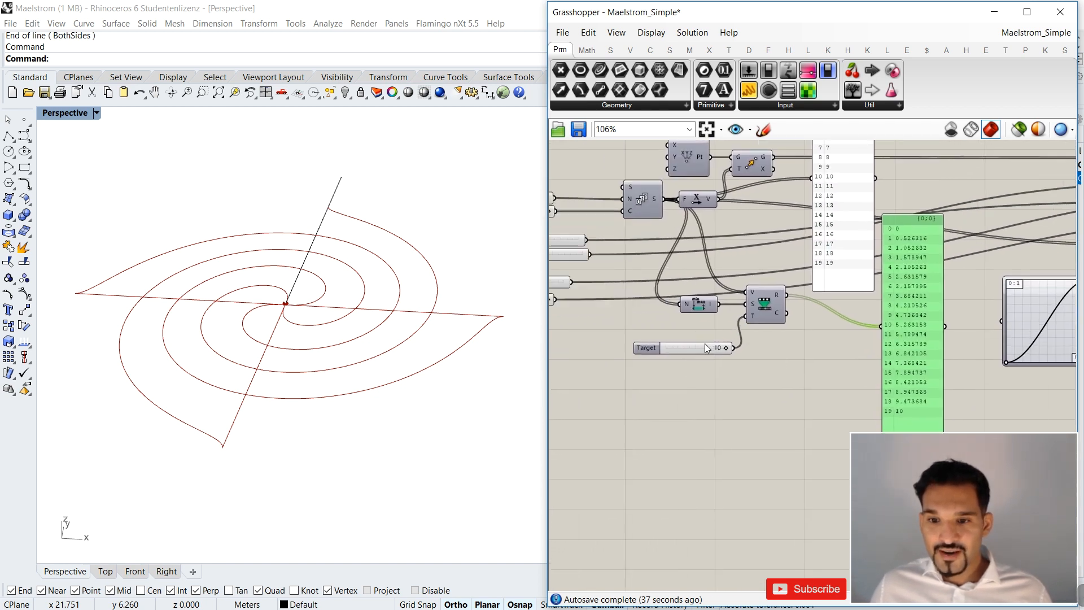
pyautogui.click(677, 350)
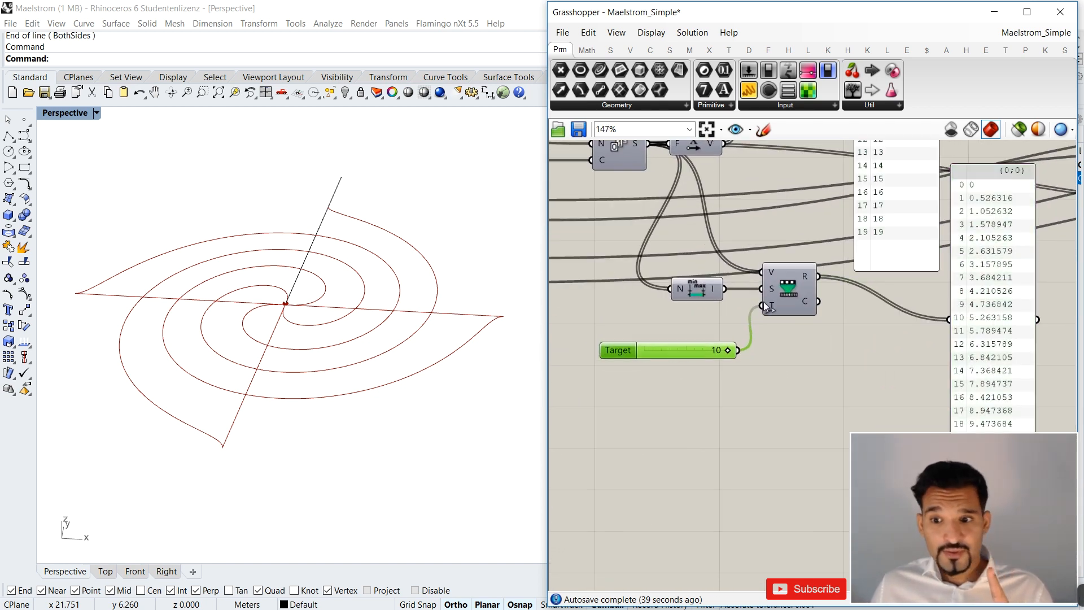
pyautogui.moveTo(771, 306)
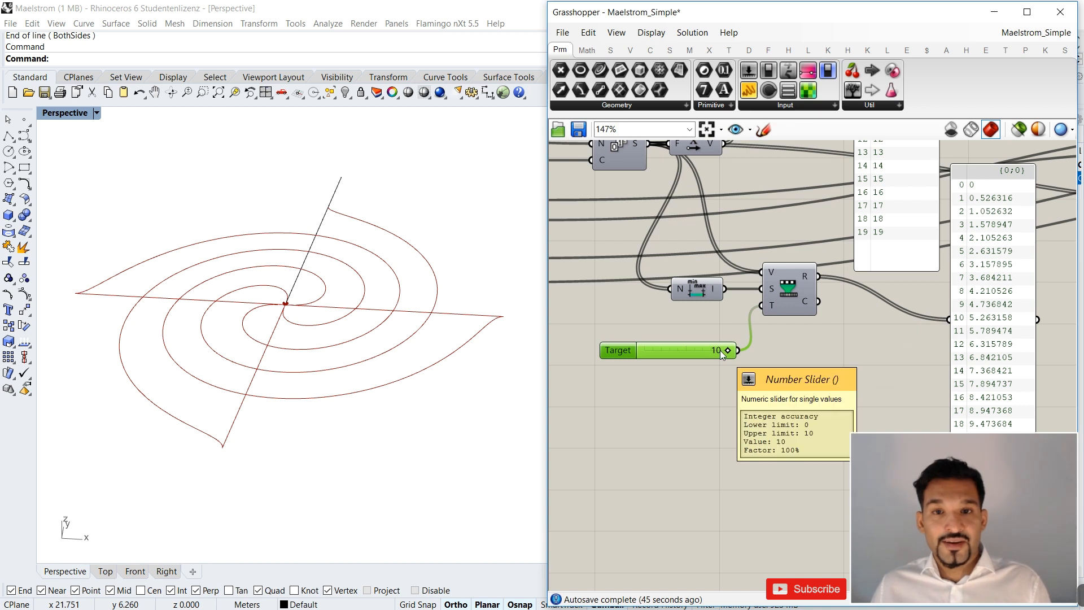
pyautogui.scroll(-3, 728, 353)
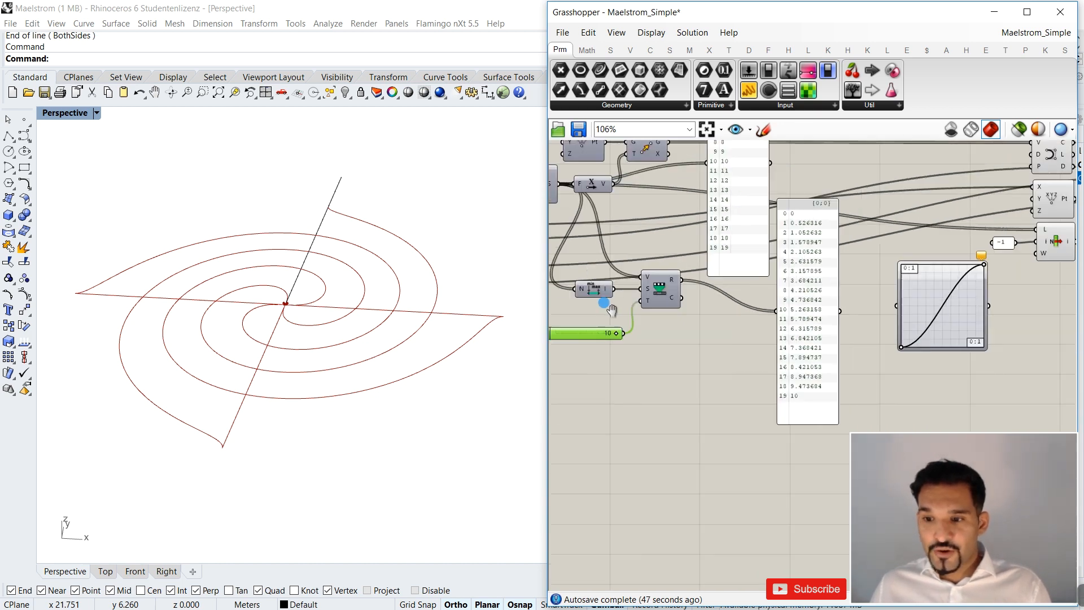
# Set the Target slider to 3 and then to 1 to vary the Remap Numbers upper limit.
pyautogui.moveTo(658, 344); pyautogui.dragTo(614, 350)
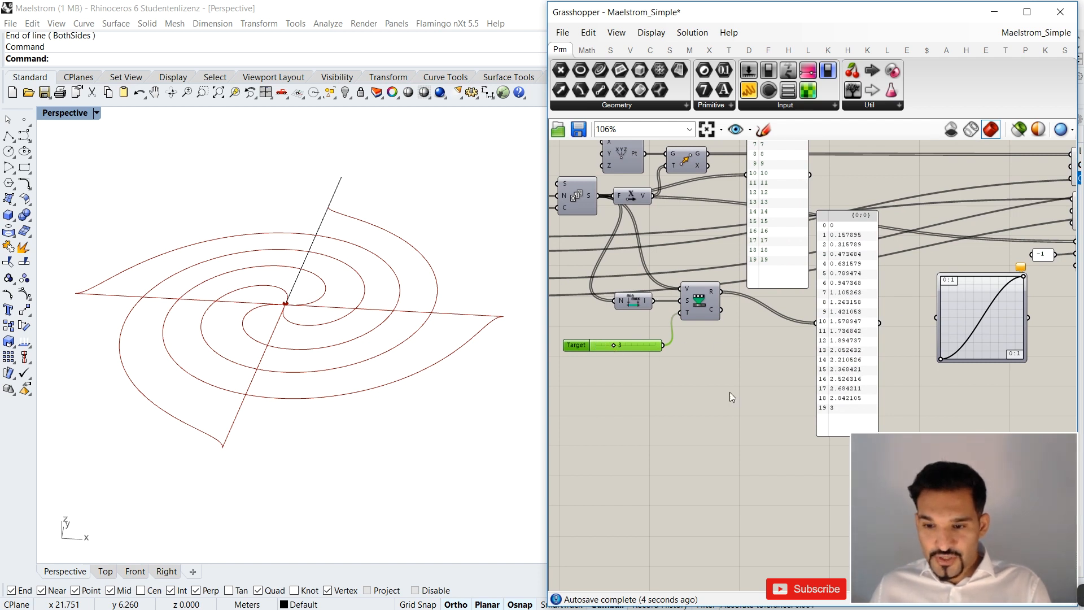
pyautogui.moveTo(613, 348); pyautogui.dragTo(591, 325)
pyautogui.moveTo(855, 252); pyautogui.dragTo(723, 265, button='right')
pyautogui.scroll(2, 702, 245)
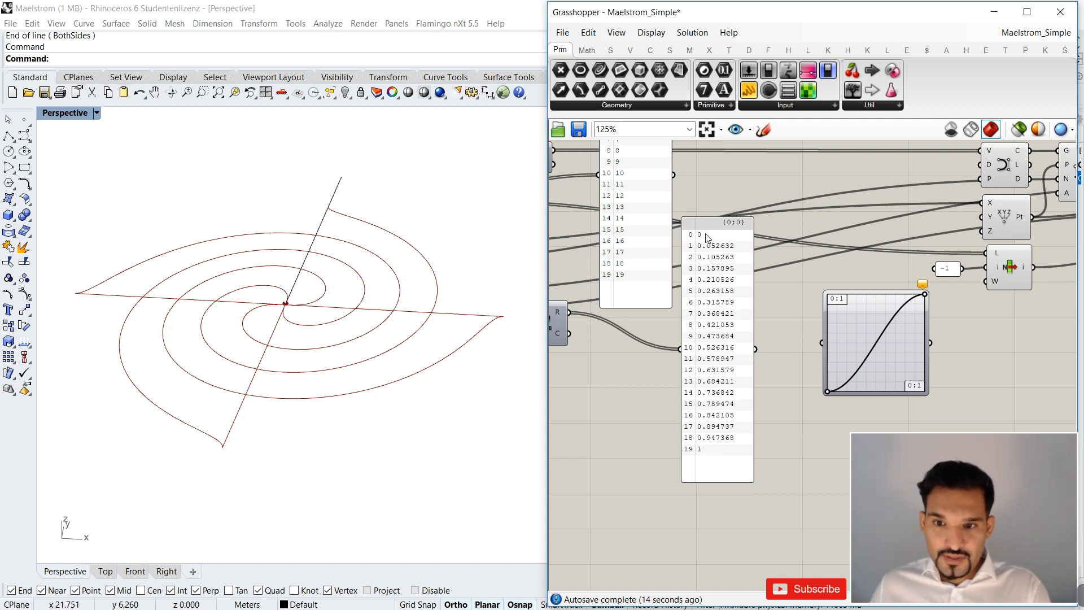
# Compare the original Series list with the remapped number list, entry by entry.
pyautogui.scroll(-3, 720, 447)
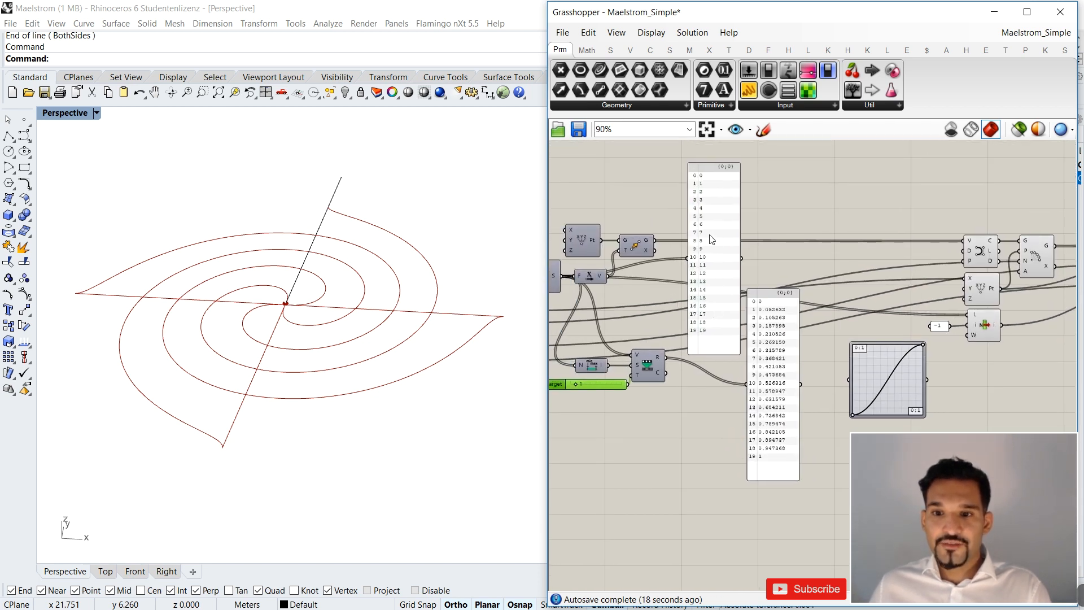
pyautogui.scroll(3, 728, 331)
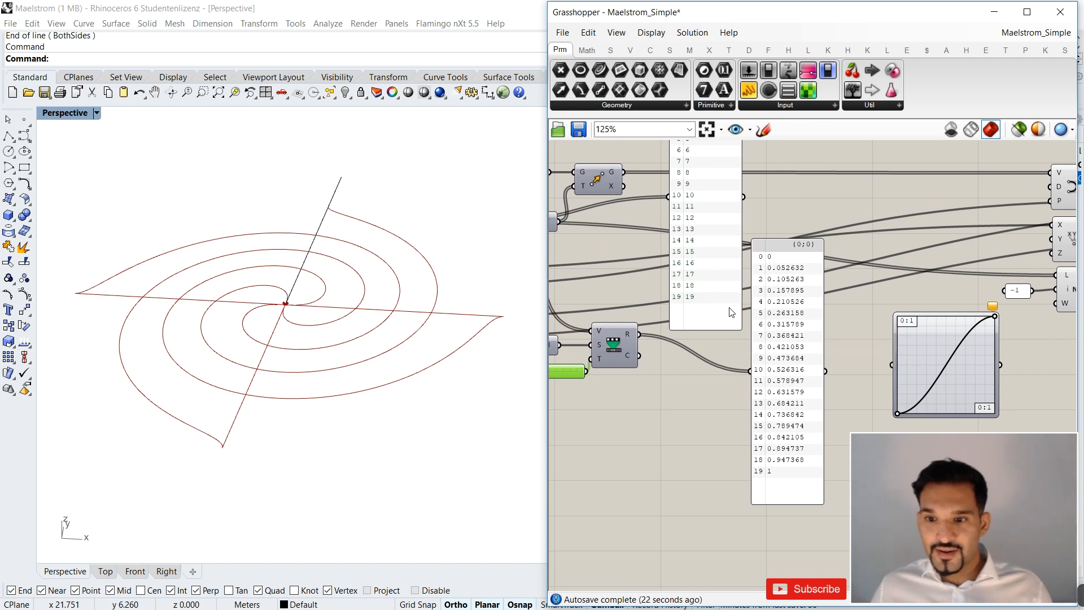
pyautogui.scroll(1, 769, 271)
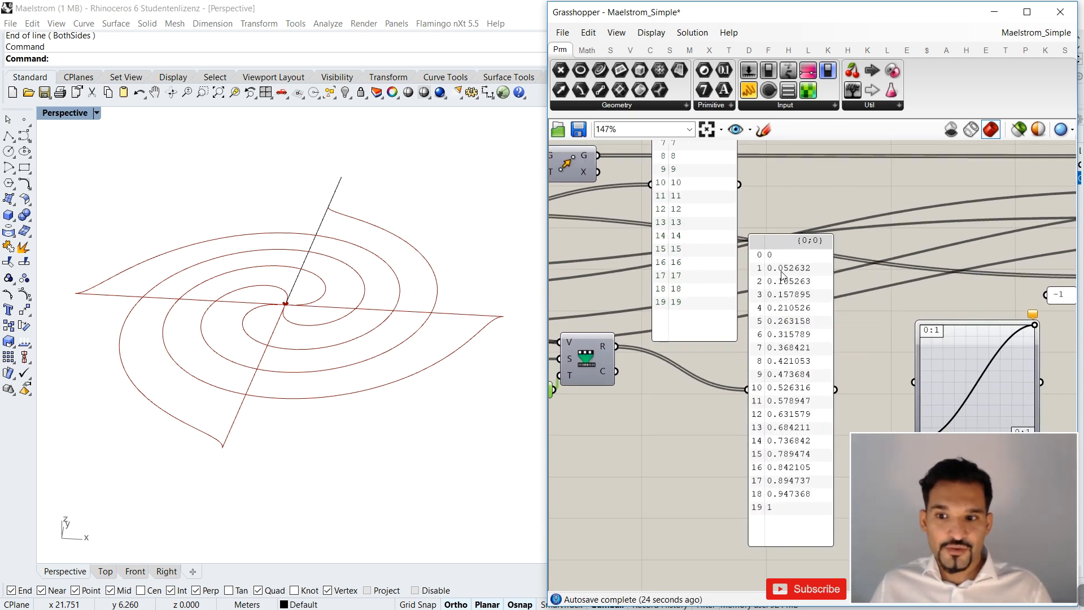
pyautogui.scroll(-3, 783, 271)
pyautogui.scroll(3, 785, 268)
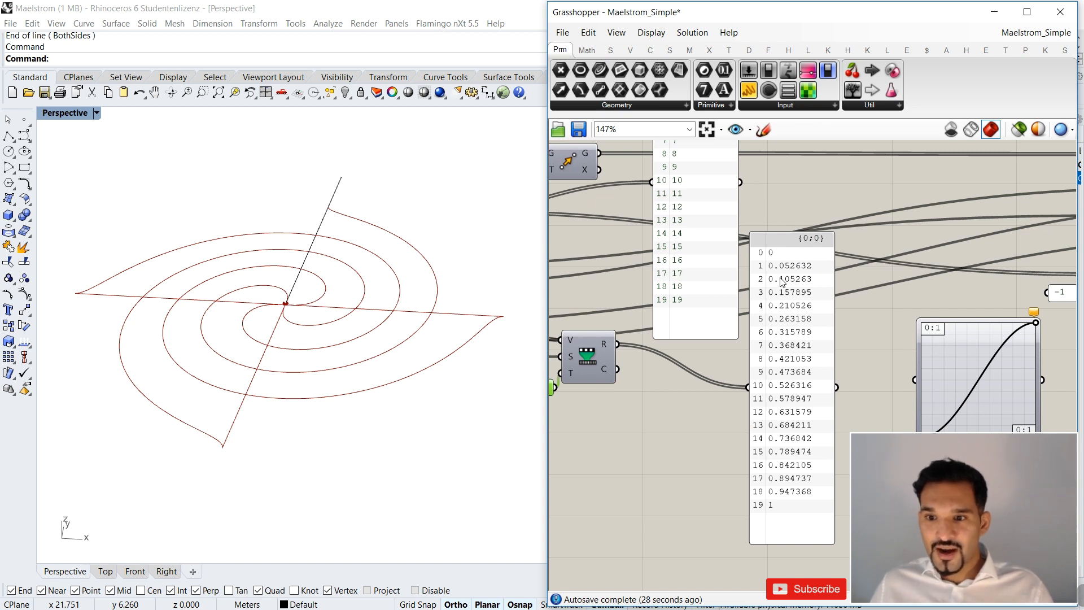
pyautogui.scroll(-3, 783, 287)
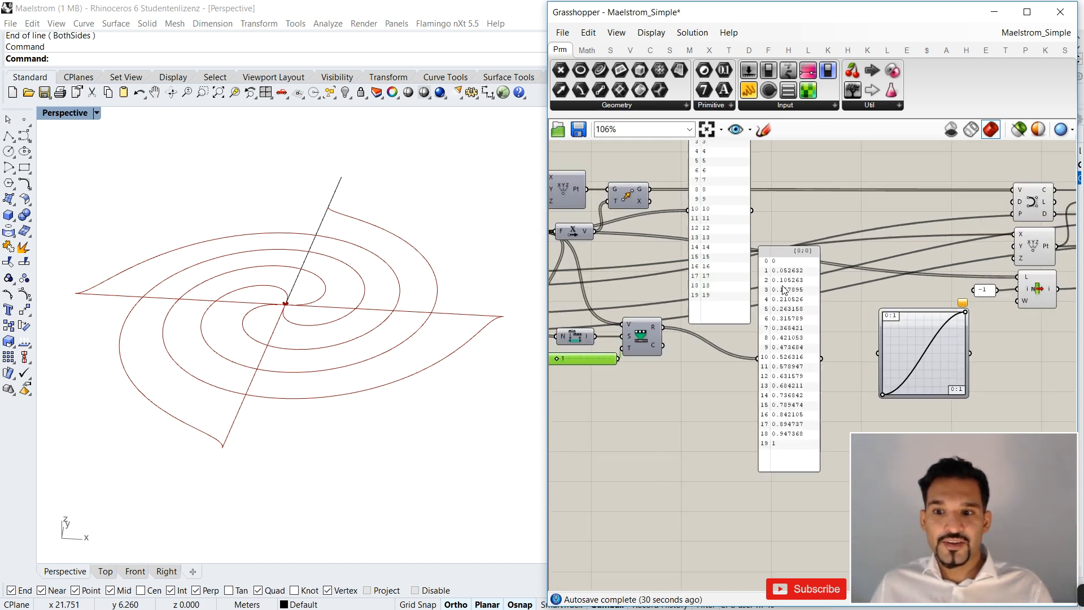
pyautogui.scroll(3, 806, 404)
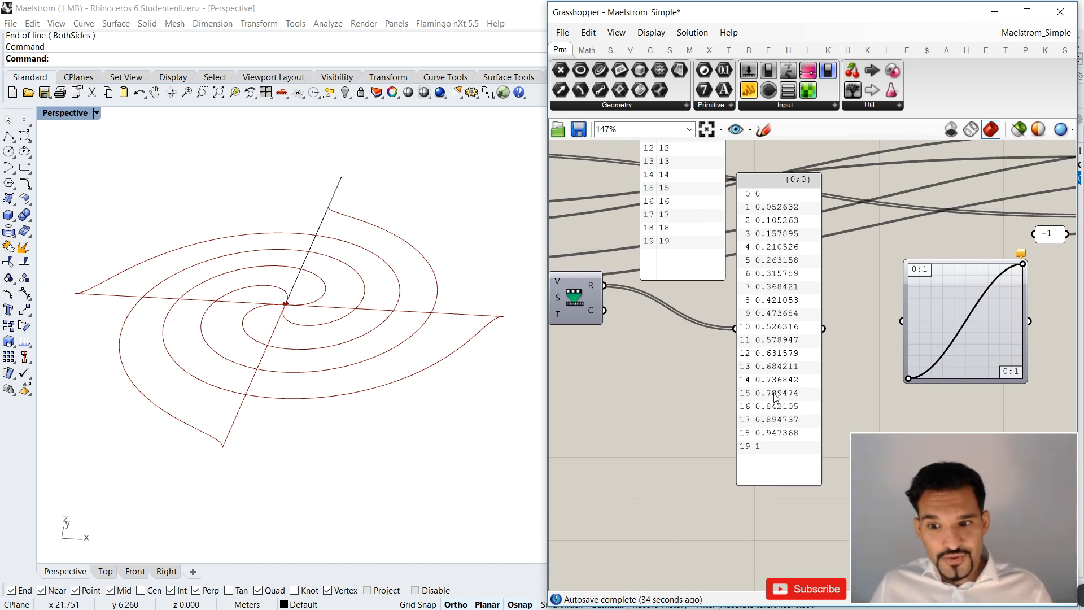
pyautogui.scroll(-4, 751, 321)
pyautogui.moveTo(727, 326); pyautogui.dragTo(783, 338, button='right')
pyautogui.scroll(2, 765, 258)
pyautogui.scroll(2, 700, 370)
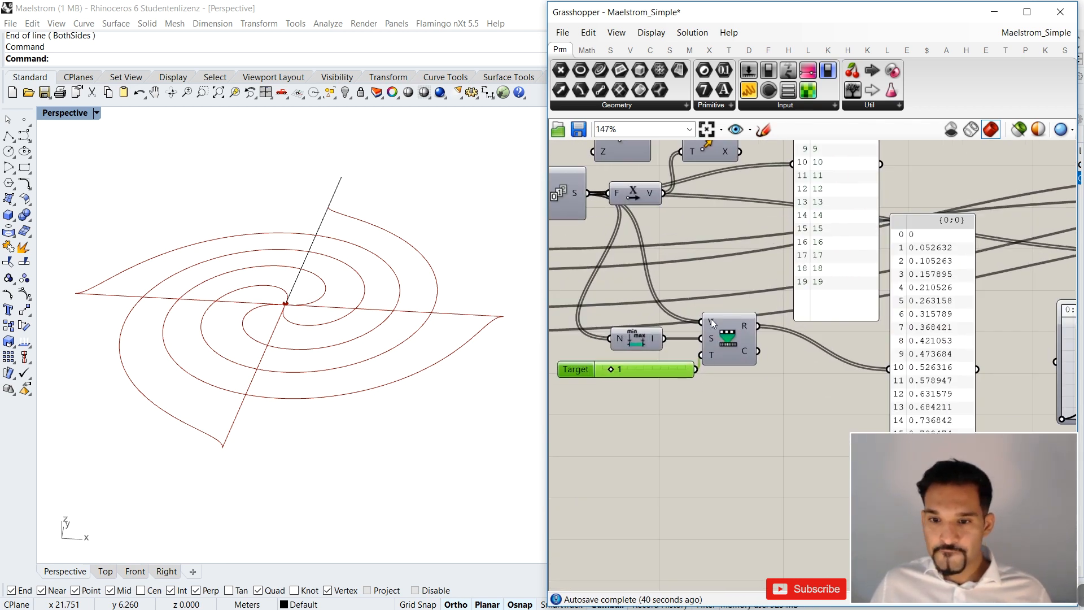
# Check the Value, Source and Target inputs of Remap Numbers.
pyautogui.moveTo(712, 323)
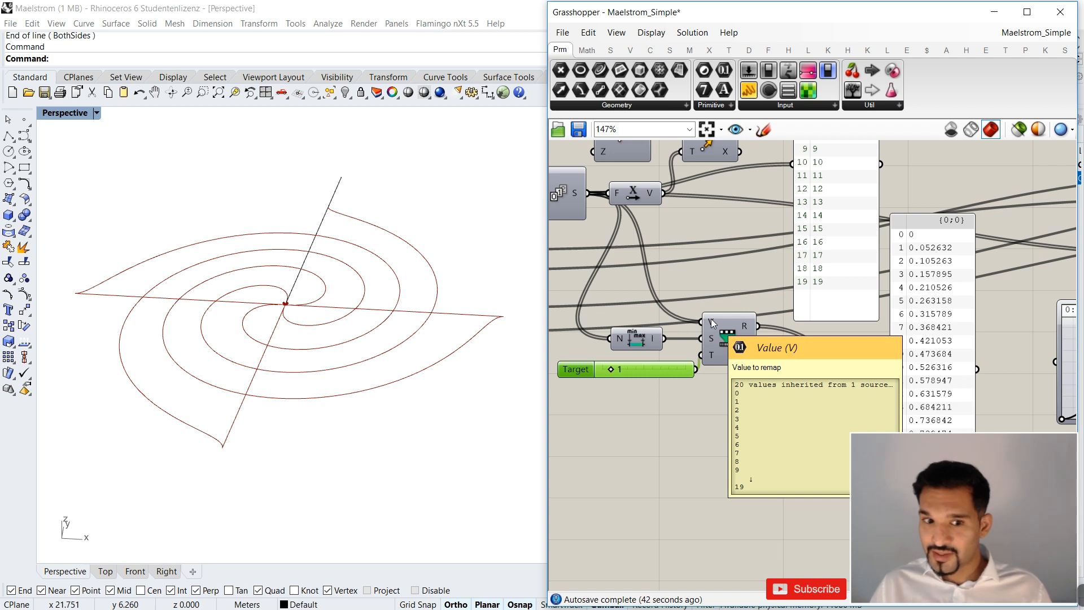
pyautogui.moveTo(713, 343)
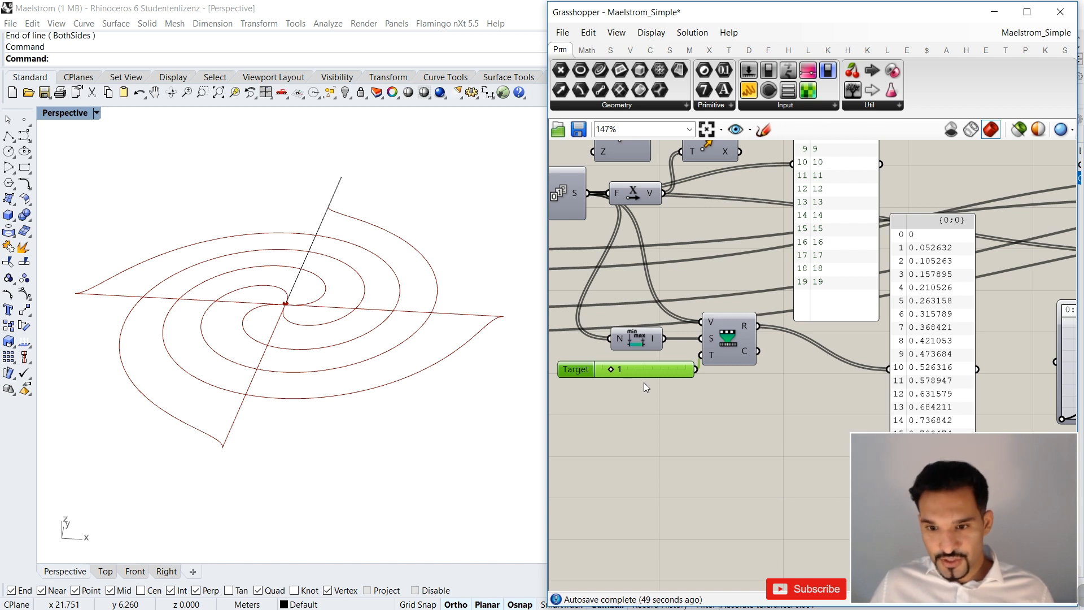
pyautogui.scroll(1, 622, 370)
pyautogui.scroll(-3, 681, 363)
pyautogui.scroll(3, 694, 362)
pyautogui.moveTo(723, 349); pyautogui.dragTo(759, 349, button='right')
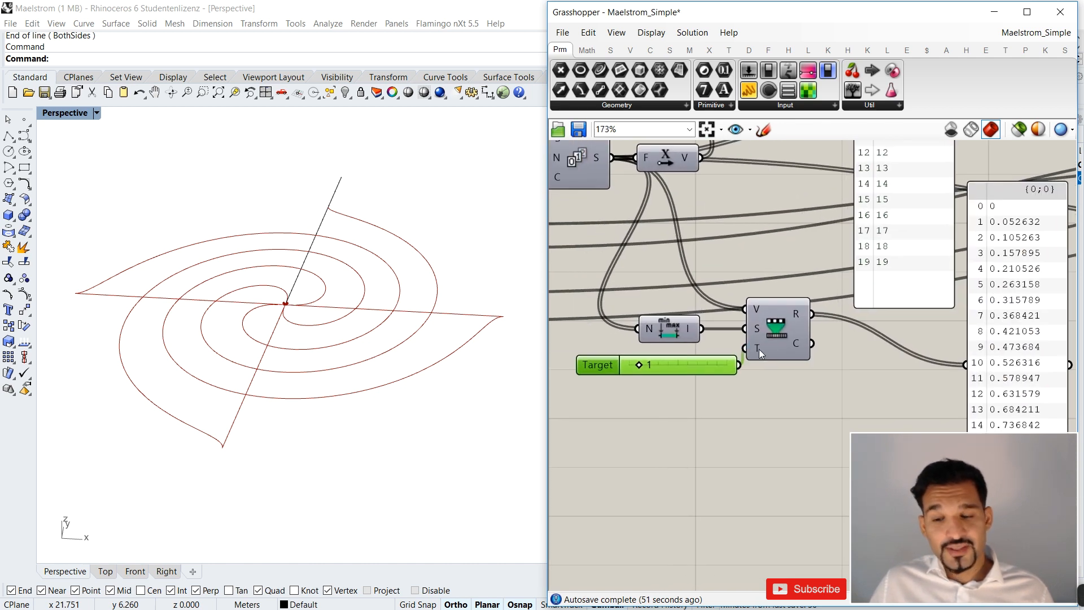
pyautogui.moveTo(758, 348)
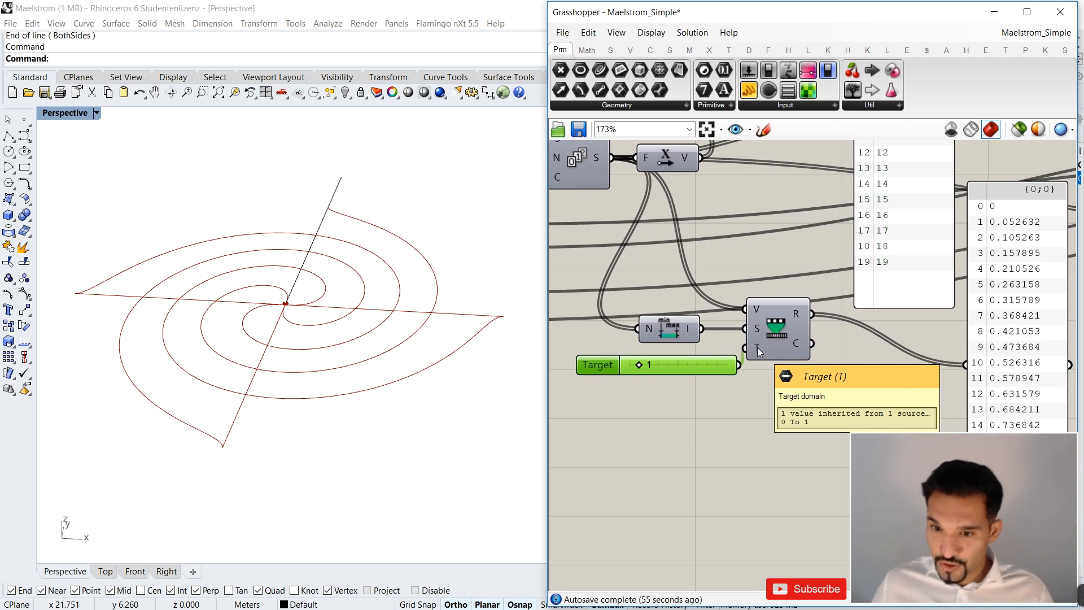
pyautogui.scroll(-2, 734, 373)
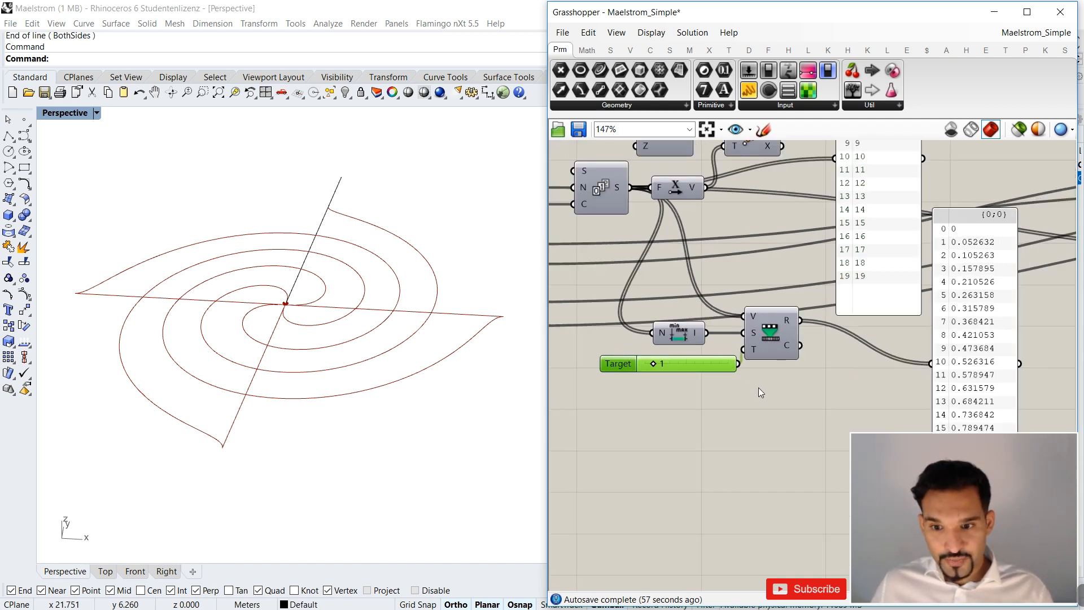
# Replace the Target slider with a Construct Domain component and connect its output to the Target input of Remap Numbers.
pyautogui.doubleClick(707, 371)
pyautogui.write('domain')
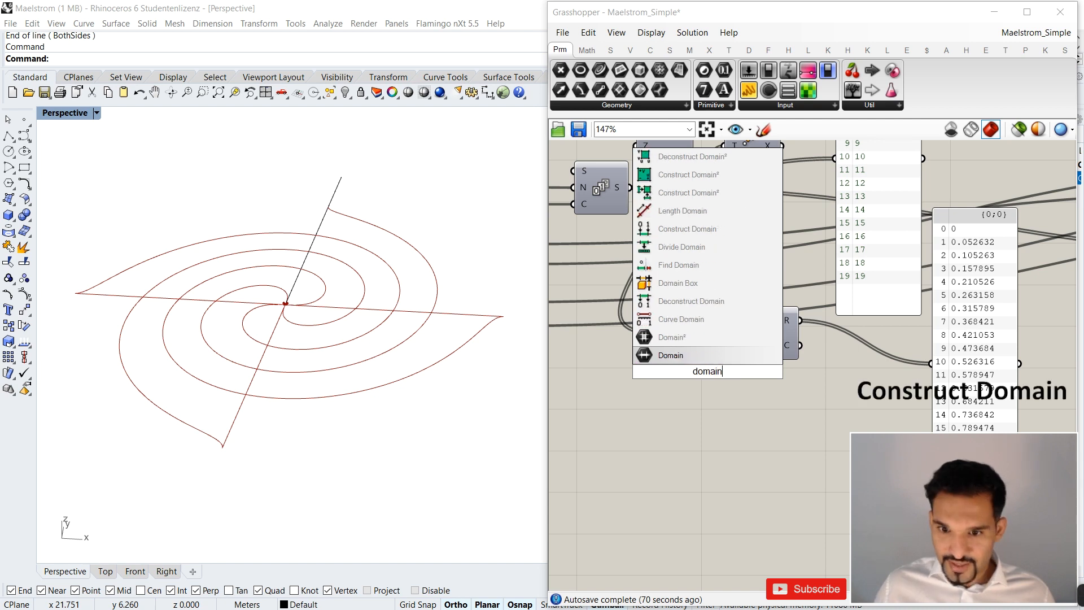
pyautogui.click(689, 234)
pyautogui.moveTo(696, 376)
pyautogui.mouseDown()
pyautogui.moveTo(686, 387)
pyautogui.moveTo(717, 378)
pyautogui.mouseUp()
pyautogui.moveTo(751, 361); pyautogui.dragTo(733, 375, button='right')
pyautogui.click(725, 373)
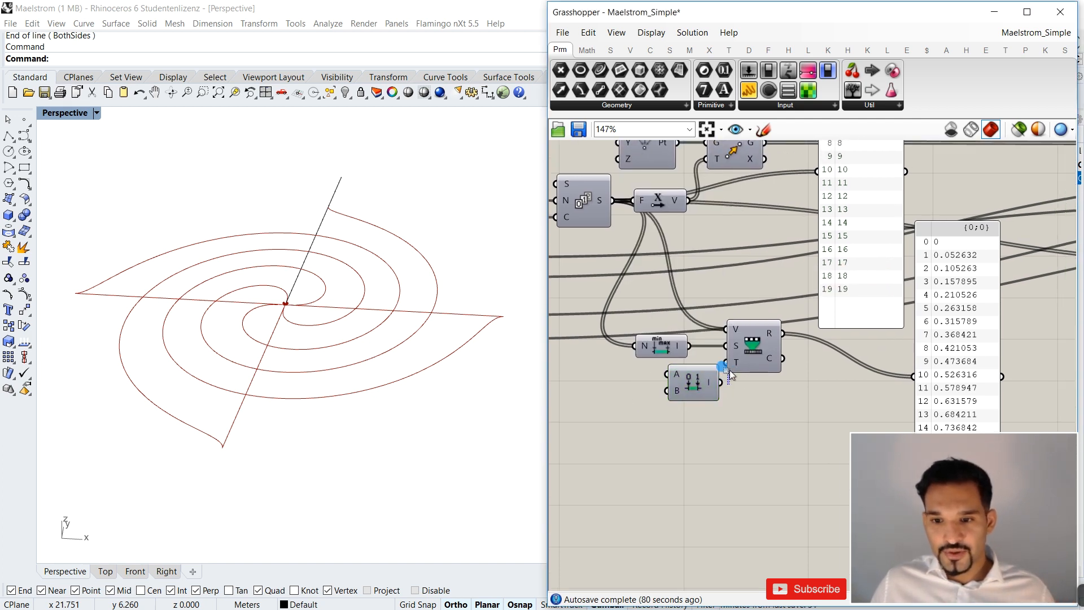
pyautogui.moveTo(724, 383); pyautogui.dragTo(727, 363)
pyautogui.moveTo(693, 364); pyautogui.dragTo(757, 351, button='right')
pyautogui.moveTo(771, 372); pyautogui.dragTo(753, 373)
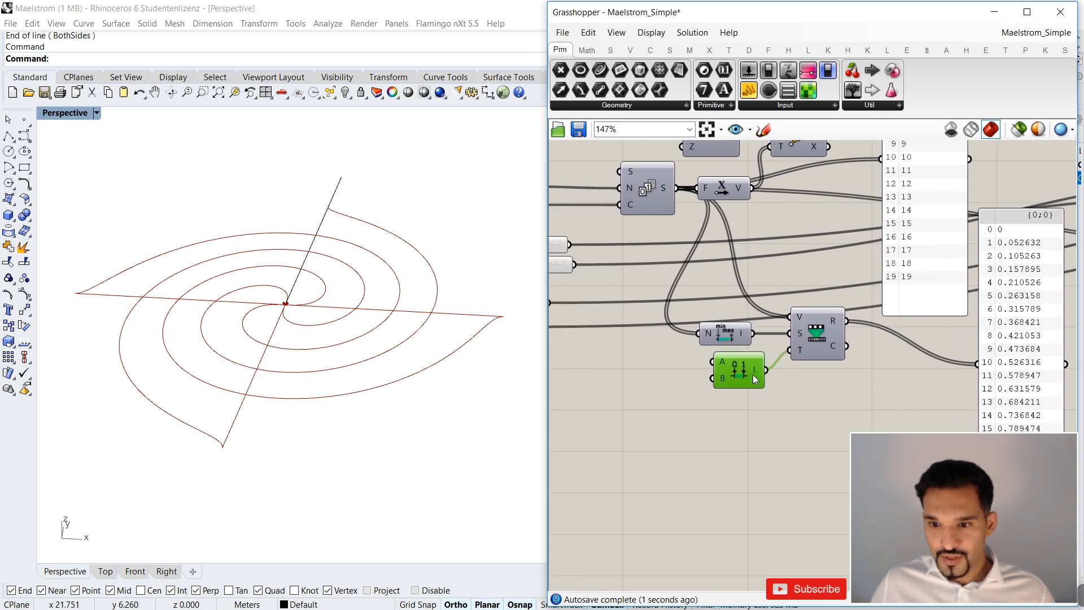
# Add number sliders with values 0 and 1 and connect them to the A and B inputs of Construct Domain.
pyautogui.doubleClick(643, 381)
pyautogui.write('0')
pyautogui.press('Return')
pyautogui.moveTo(658, 382); pyautogui.dragTo(636, 362)
pyautogui.click(629, 409)
pyautogui.doubleClick(630, 409)
pyautogui.write('1')
pyautogui.press('Return')
pyautogui.moveTo(725, 408); pyautogui.dragTo(713, 362)
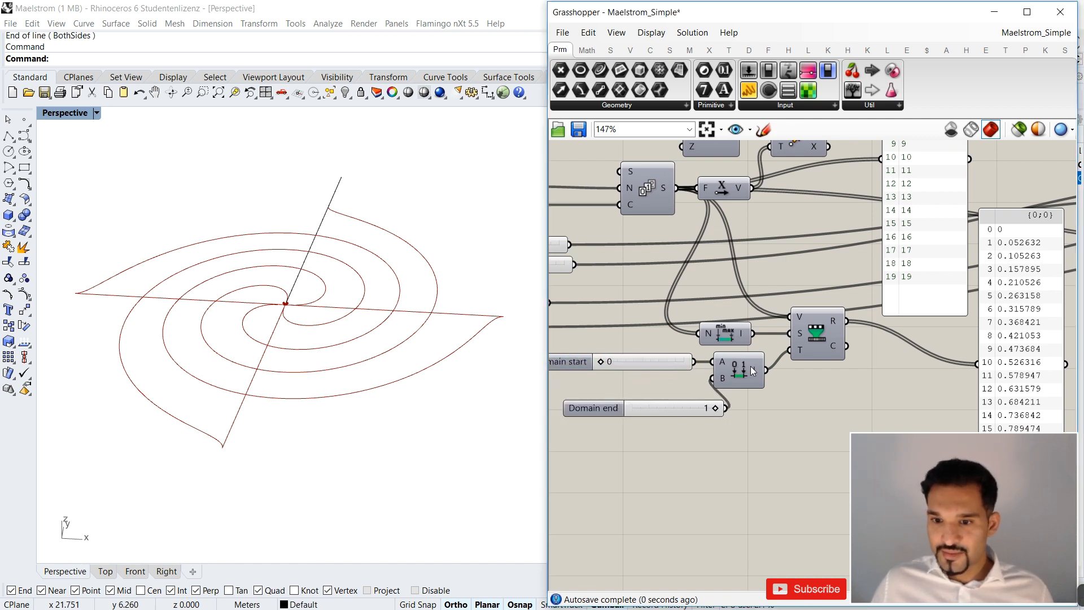
# Check the Construct Domain output and the remapped number list it controls.
pyautogui.moveTo(757, 370)
pyautogui.moveTo(755, 367); pyautogui.dragTo(758, 345, button='right')
pyautogui.moveTo(784, 298); pyautogui.dragTo(783, 293, button='right')
pyautogui.scroll(-2, 754, 304)
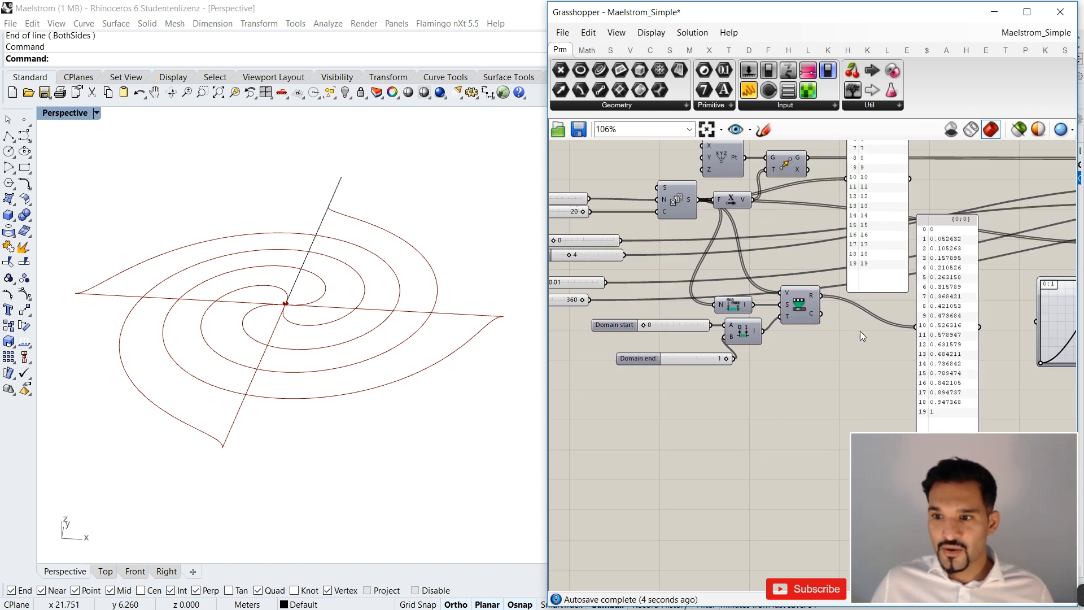
pyautogui.moveTo(875, 329); pyautogui.dragTo(774, 310, button='right')
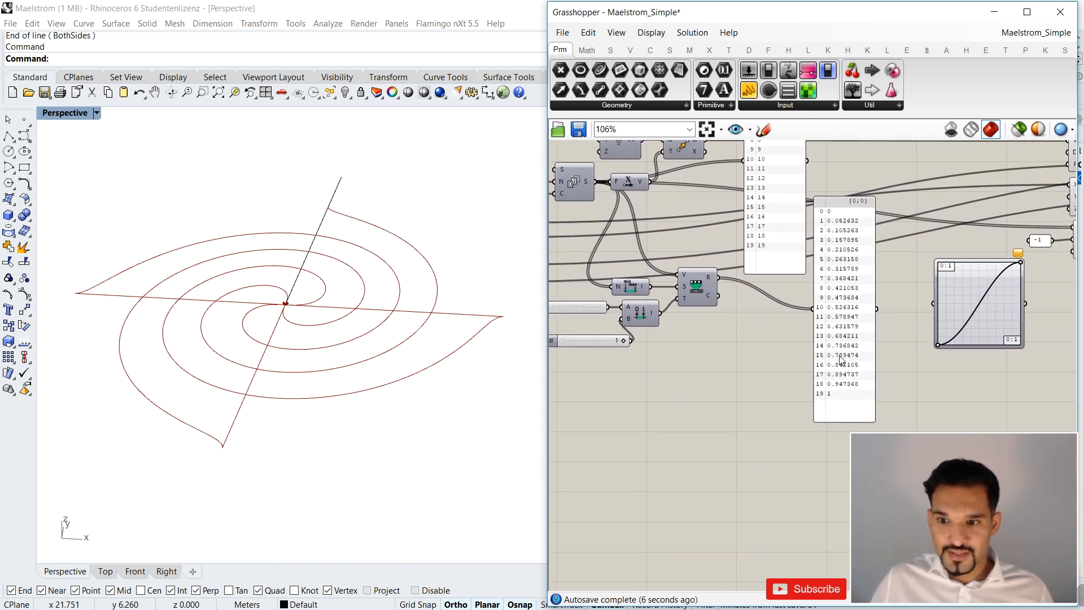
pyautogui.moveTo(836, 296); pyautogui.dragTo(876, 310, button='right')
pyautogui.moveTo(689, 354); pyautogui.dragTo(748, 357, button='right')
# Check the Domain start slider's limits, then raise the Domain end slider's maximum to 21 and set its value to 21.
pyautogui.scroll(2, 613, 314)
pyautogui.click(615, 323)
pyautogui.doubleClick(615, 322)
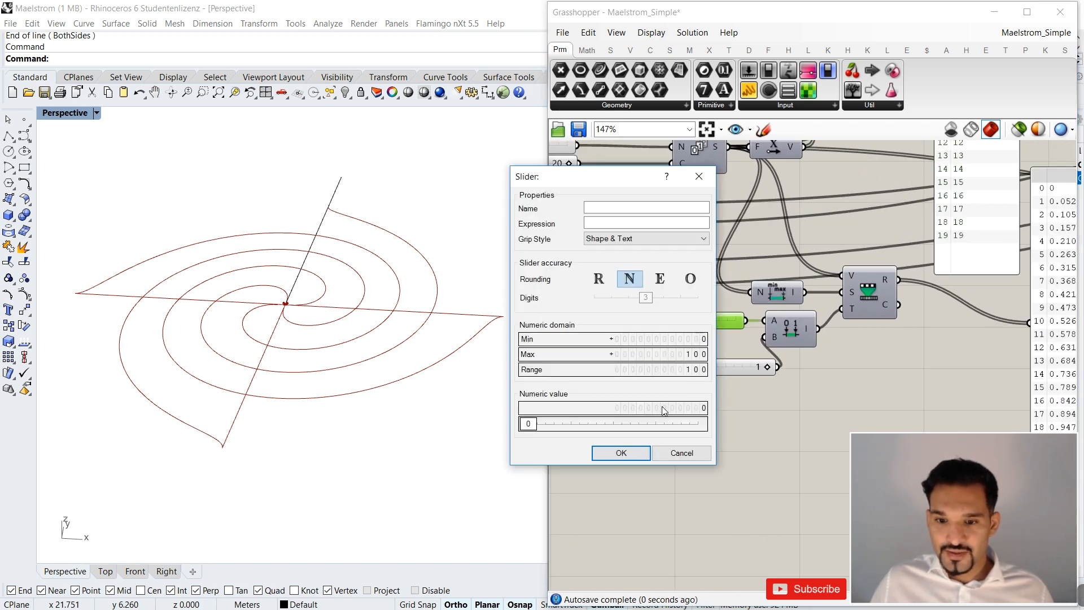
pyautogui.click(621, 453)
pyautogui.click(662, 371)
pyautogui.doubleClick(662, 372)
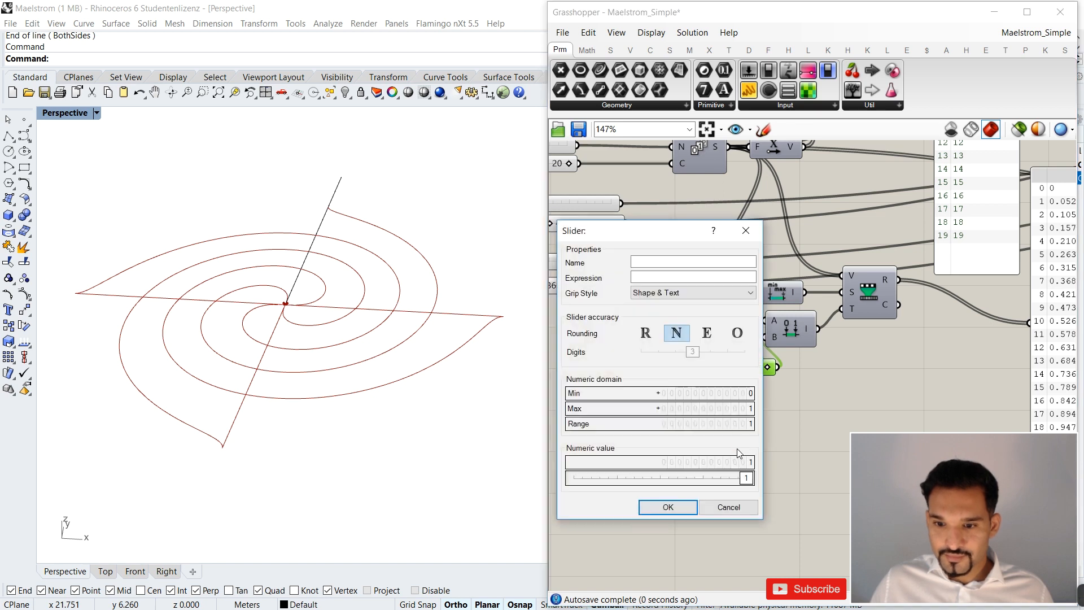
pyautogui.click(745, 391)
pyautogui.moveTo(745, 386); pyautogui.dragTo(744, 385)
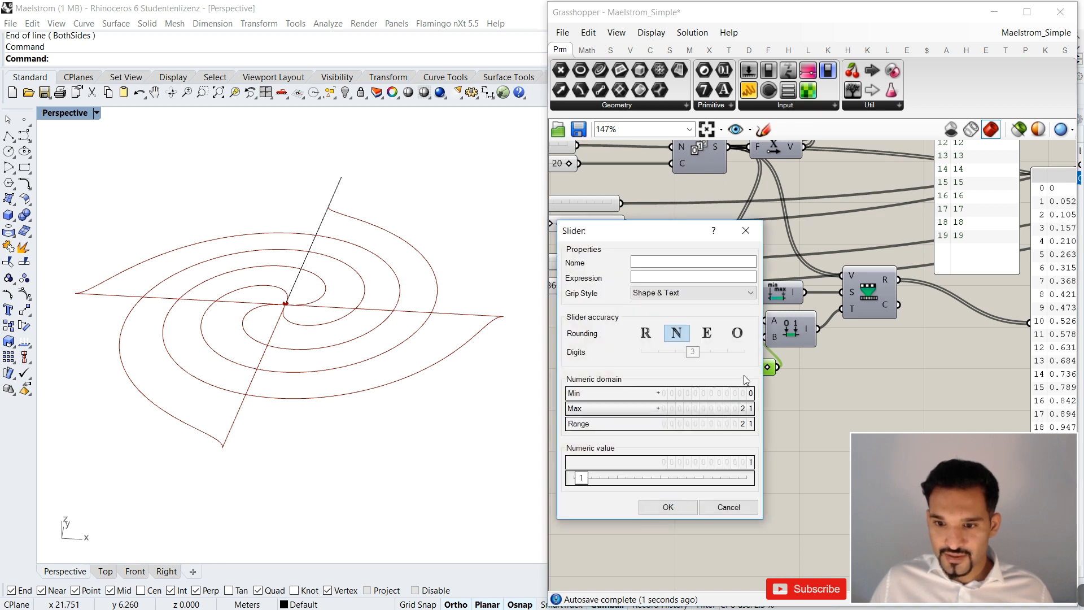
pyautogui.click(669, 507)
pyautogui.moveTo(686, 366); pyautogui.dragTo(770, 367)
# Set the Domain start slider to 14 and then to 28 to test the remapped range.
pyautogui.scroll(-3, 829, 351)
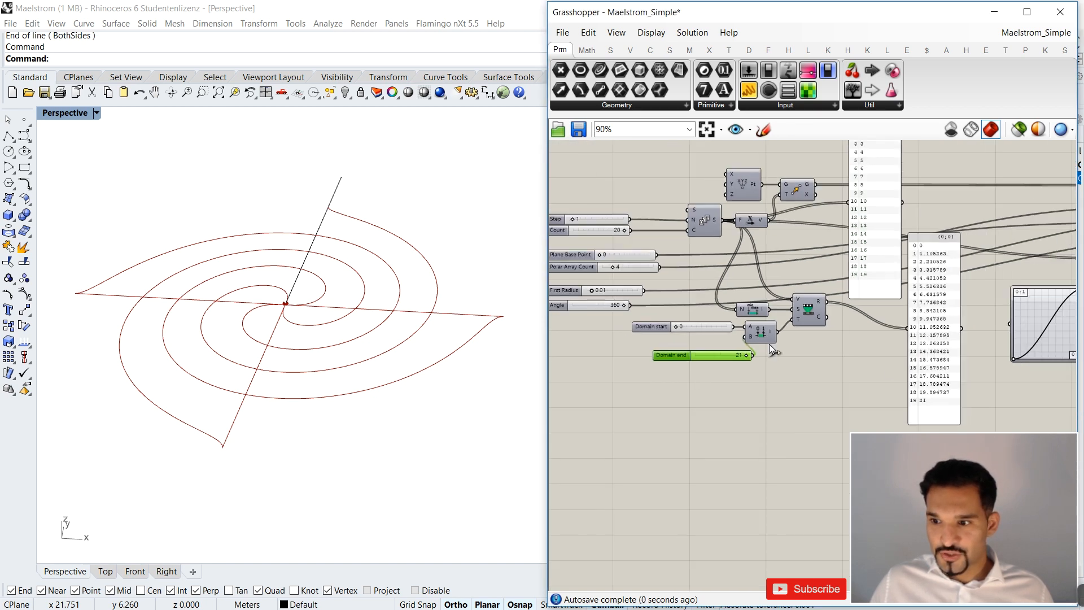
pyautogui.scroll(1, 613, 298)
pyautogui.moveTo(581, 304)
pyautogui.mouseDown()
pyautogui.moveTo(600, 305)
pyautogui.moveTo(588, 303)
pyautogui.mouseUp()
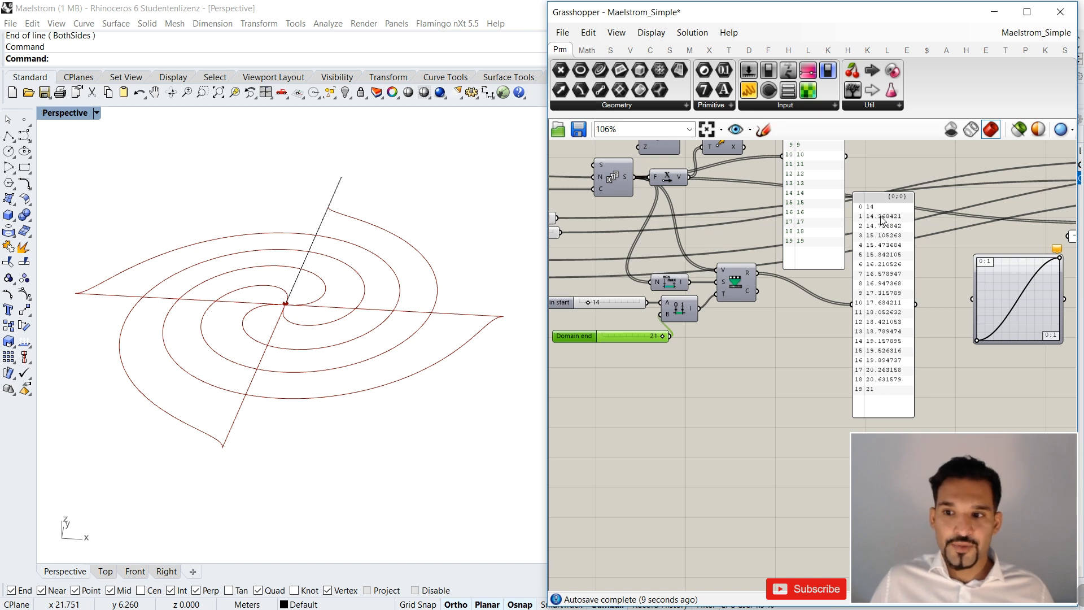
pyautogui.moveTo(791, 353); pyautogui.dragTo(807, 356, button='right')
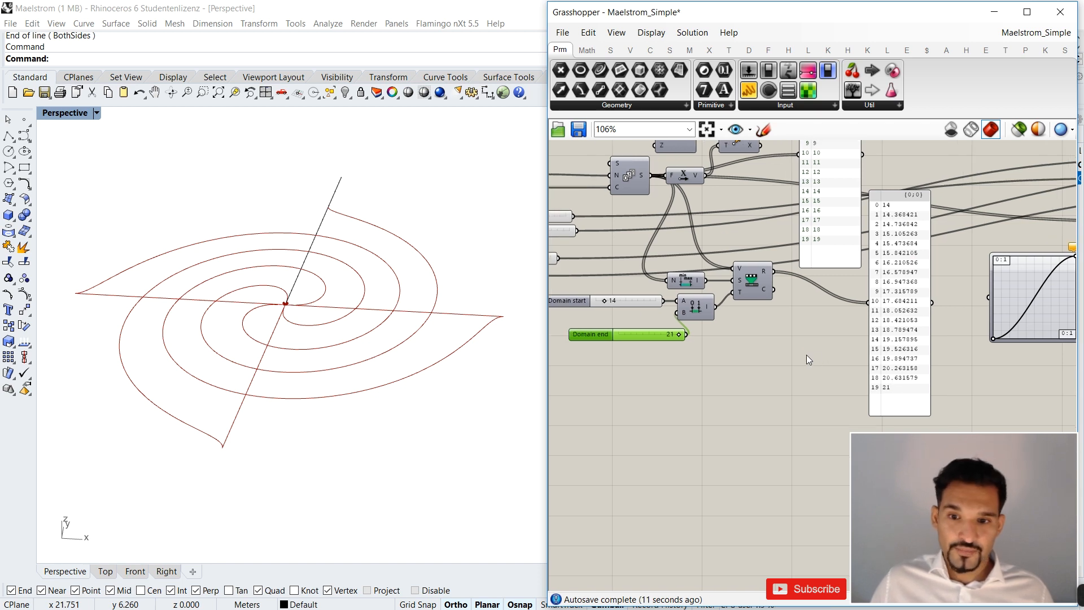
pyautogui.moveTo(605, 301); pyautogui.dragTo(615, 301)
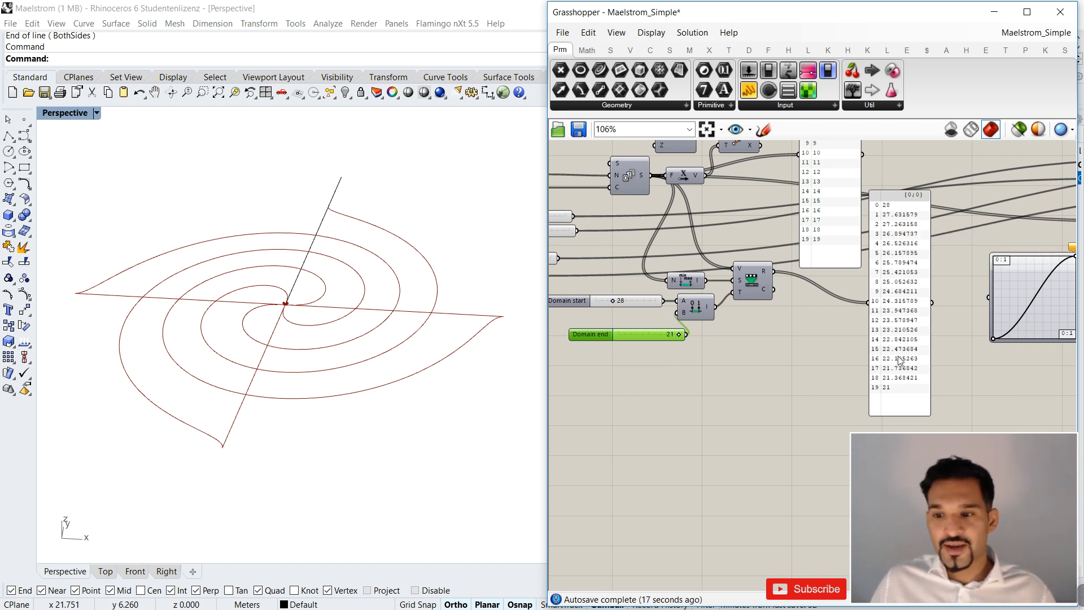
# Delete the Construct Domain component with its two sliders, and remove both comparison panels.
pyautogui.moveTo(705, 367); pyautogui.dragTo(743, 386, button='right')
pyautogui.moveTo(739, 381); pyautogui.dragTo(693, 330)
pyautogui.press('Delete')
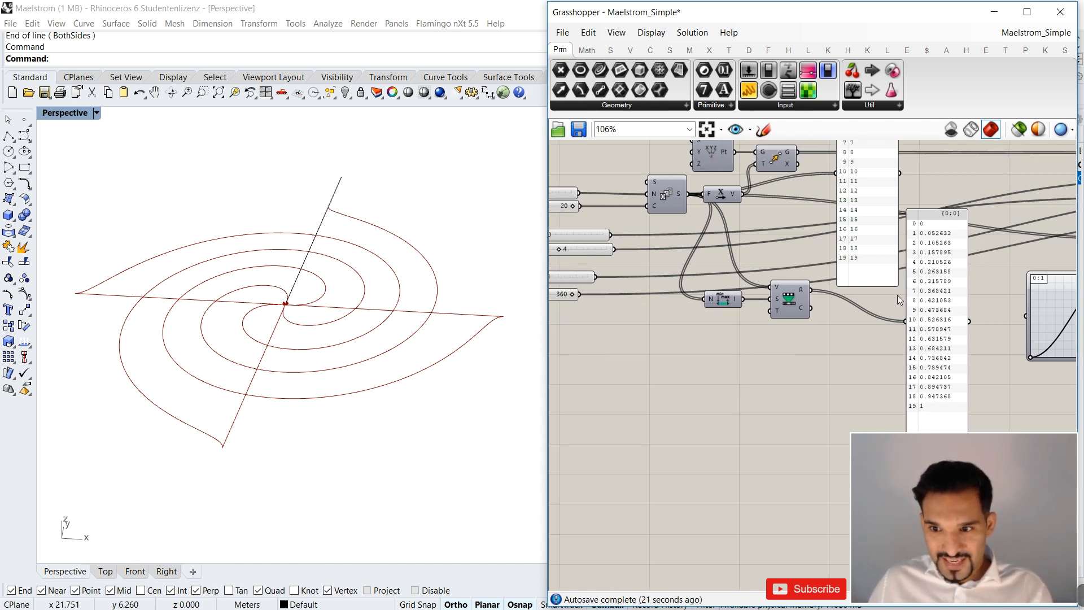
pyautogui.moveTo(978, 221); pyautogui.dragTo(823, 283)
pyautogui.moveTo(848, 276); pyautogui.dragTo(758, 274, button='right')
pyautogui.press('Delete')
# Examine the Bounds and Remap Numbers pair, including the unconnected Target input.
pyautogui.scroll(3, 707, 312)
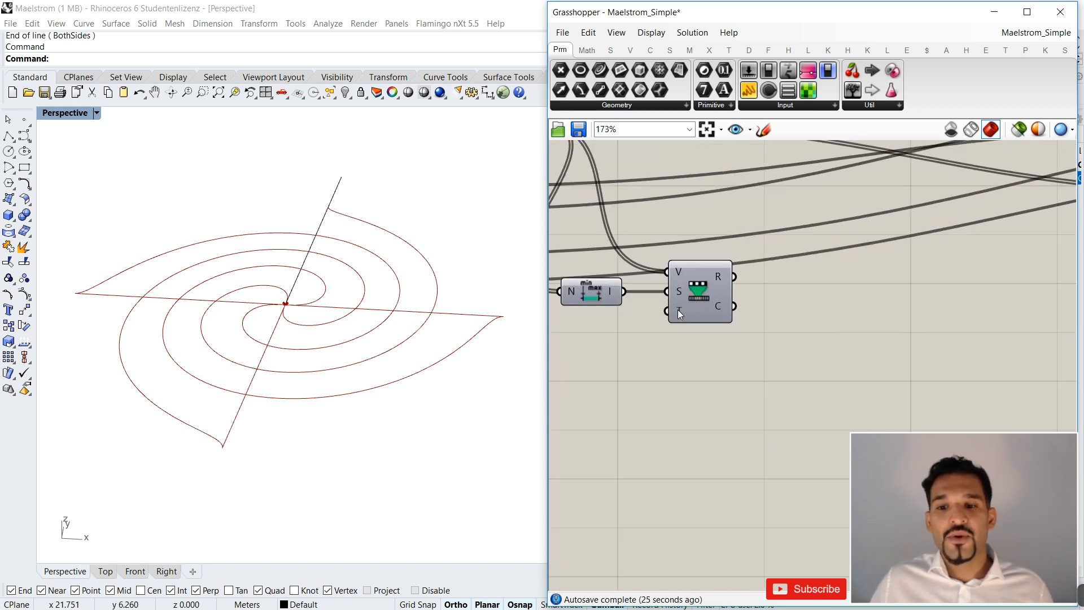
pyautogui.scroll(-3, 678, 310)
pyautogui.moveTo(663, 294); pyautogui.dragTo(716, 297, button='right')
pyautogui.moveTo(670, 328); pyautogui.dragTo(771, 281)
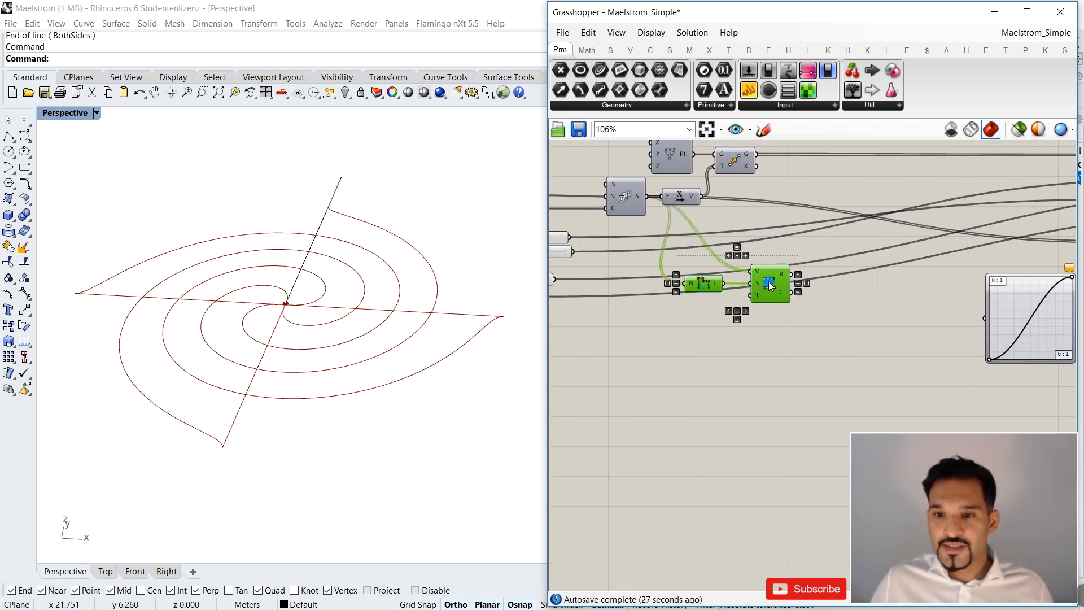
pyautogui.scroll(4, 785, 305)
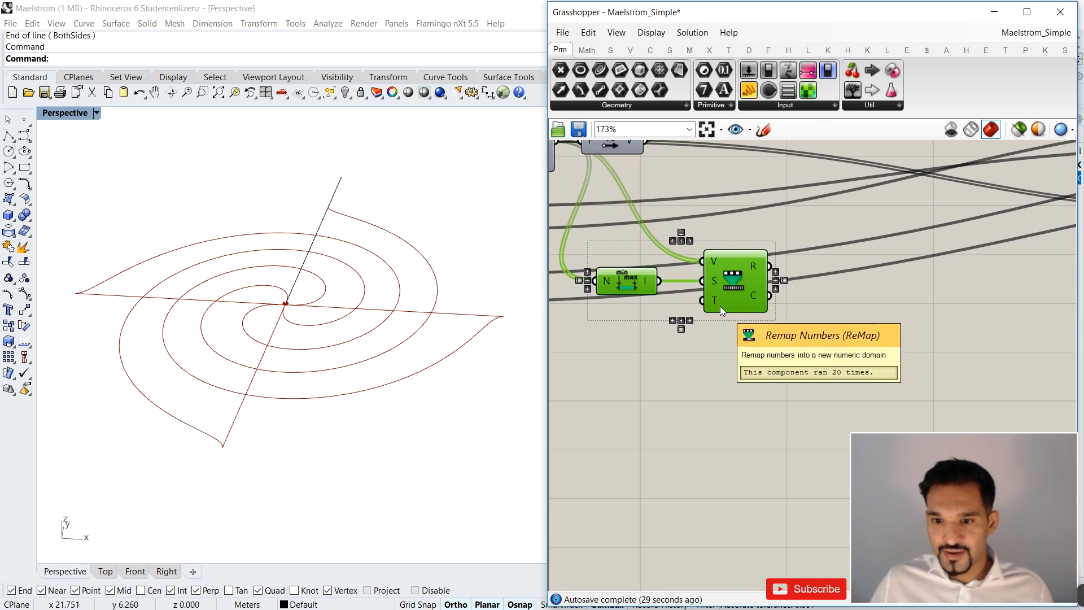
pyautogui.scroll(-4, 845, 296)
# Place the Graph Mapper beside Remap Numbers and connect the remapped result to its input.
pyautogui.click(815, 300)
pyautogui.scroll(3, 815, 301)
pyautogui.moveTo(702, 283); pyautogui.dragTo(760, 273)
pyautogui.scroll(-3, 737, 361)
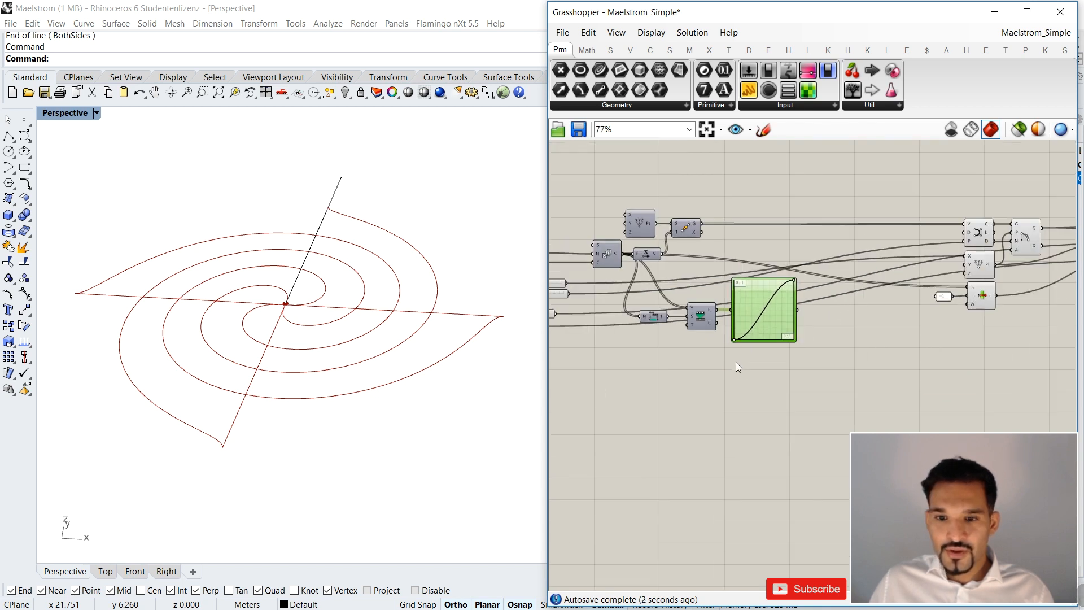
# Move the Bounds component closer to Remap Numbers to tidy the layout.
pyautogui.scroll(2, 805, 314)
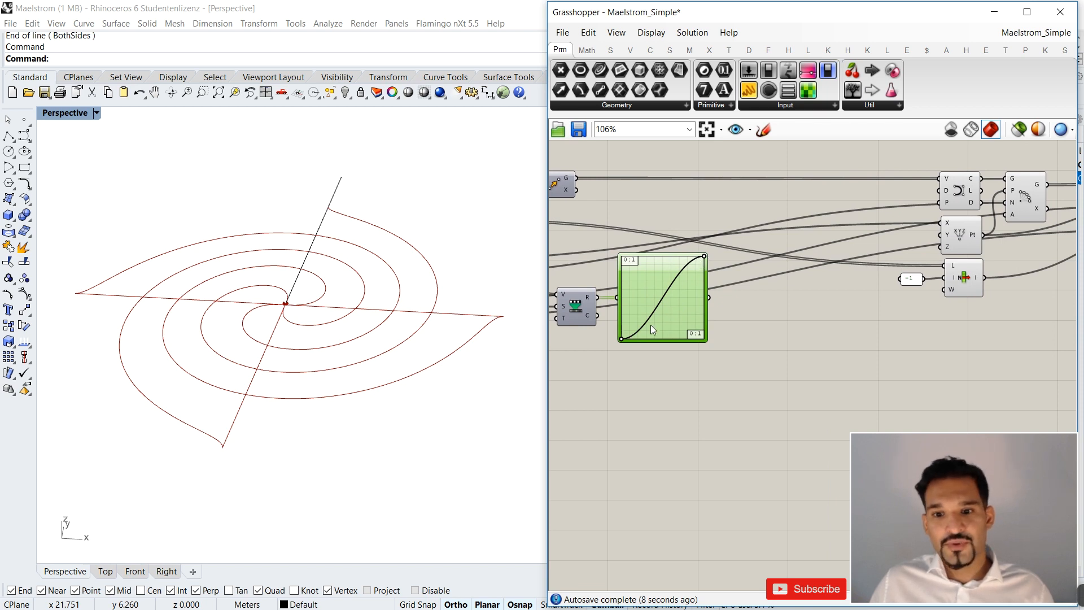
pyautogui.moveTo(644, 335); pyautogui.dragTo(680, 334, button='right')
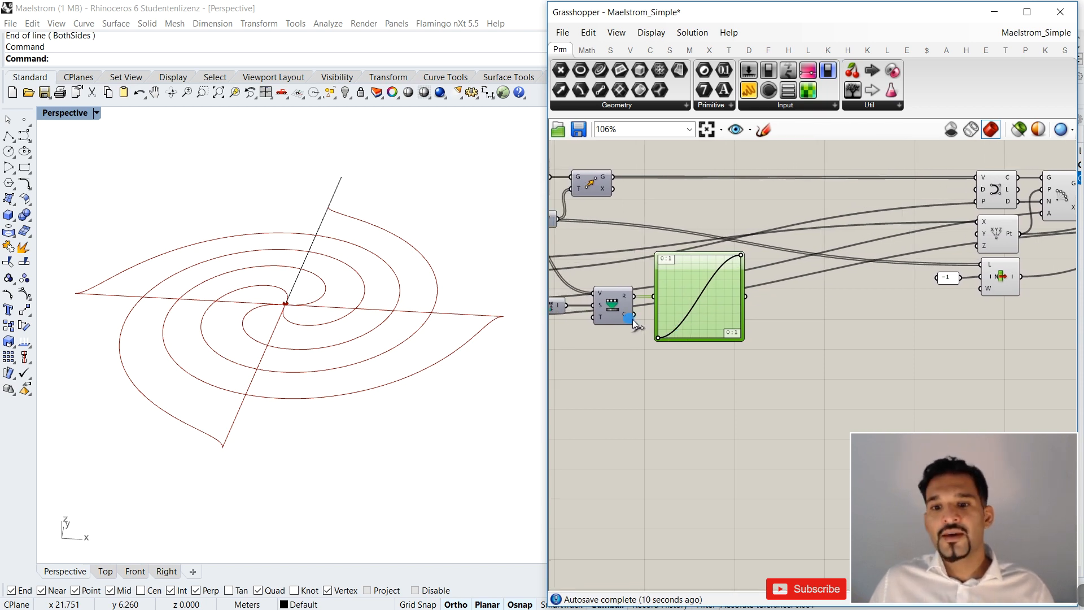
pyautogui.moveTo(588, 316); pyautogui.dragTo(654, 319, button='right')
pyautogui.moveTo(603, 314); pyautogui.dragTo(621, 314)
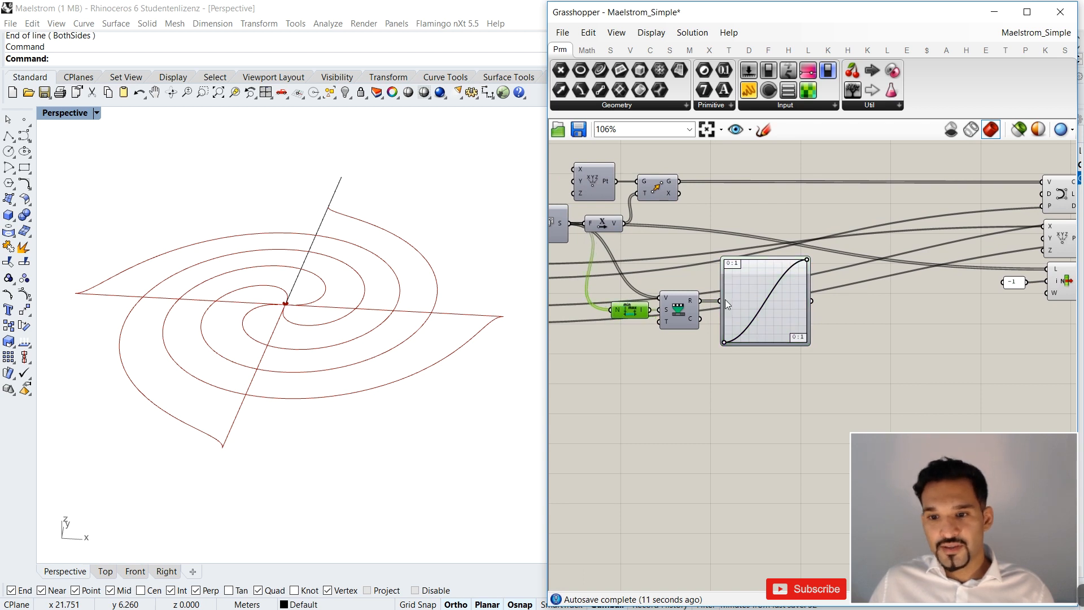
# Place a second Remap Numbers component after the Graph Mapper and connect the mapper's output to its Value input.
pyautogui.moveTo(805, 269); pyautogui.dragTo(756, 279, button='right')
pyautogui.doubleClick(845, 345)
pyautogui.write('remap')
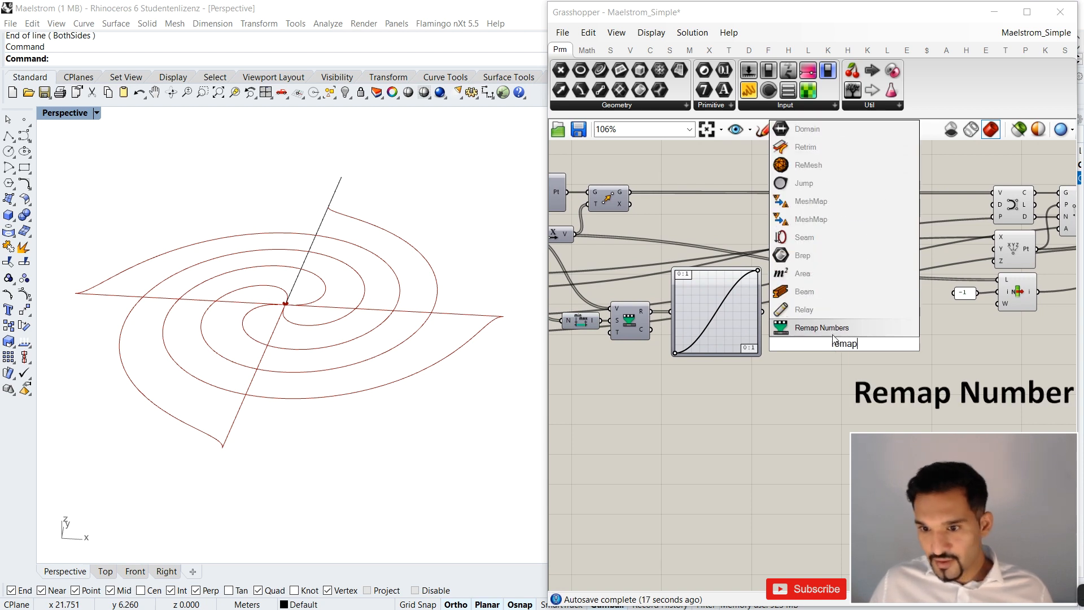
pyautogui.press('Return')
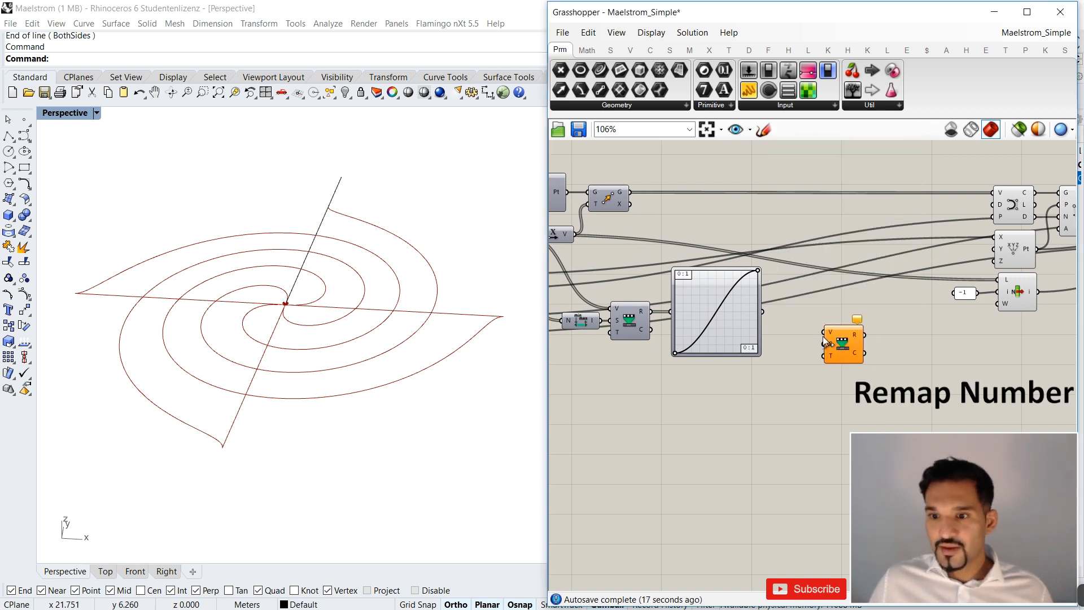
pyautogui.moveTo(762, 311); pyautogui.dragTo(824, 311)
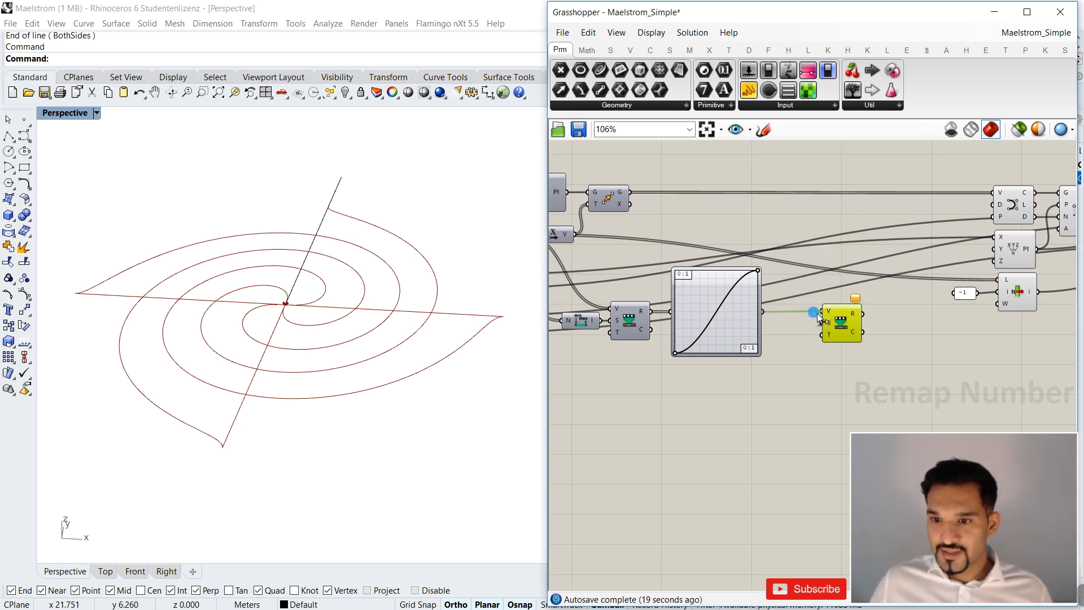
# Create a number slider set to 20, connect it to the second Remap Numbers' Target input, and inspect the Mapped output.
pyautogui.moveTo(829, 320)
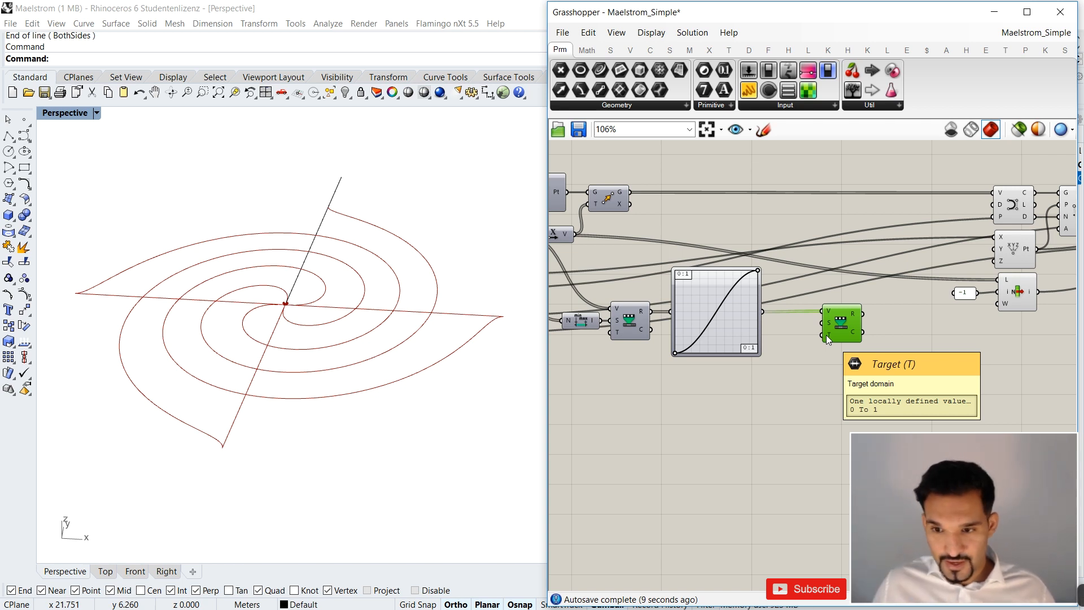
pyautogui.doubleClick(694, 391)
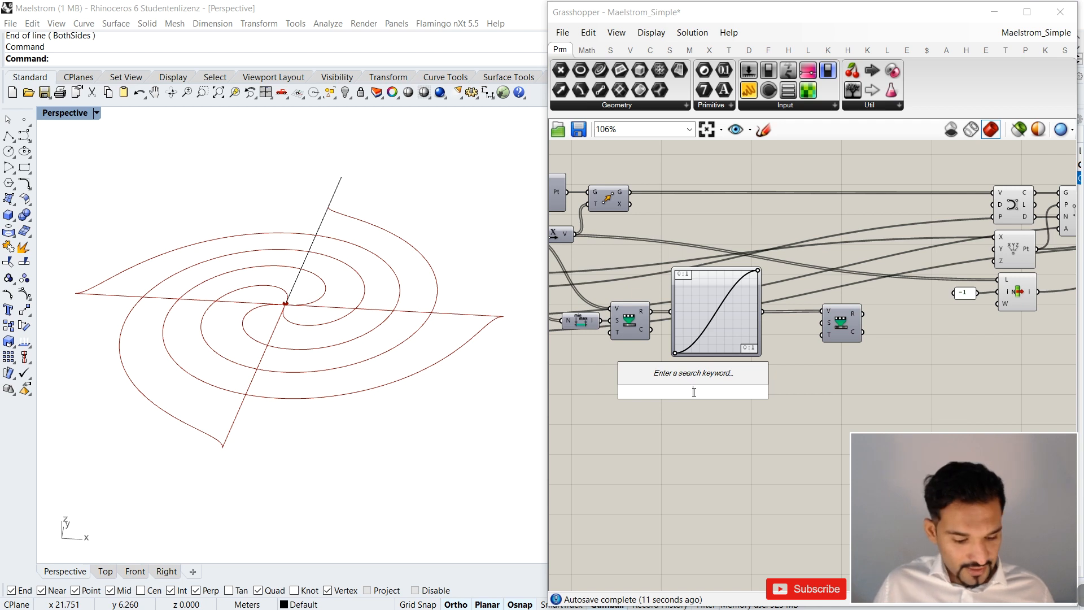
pyautogui.write('20')
pyautogui.press('Return')
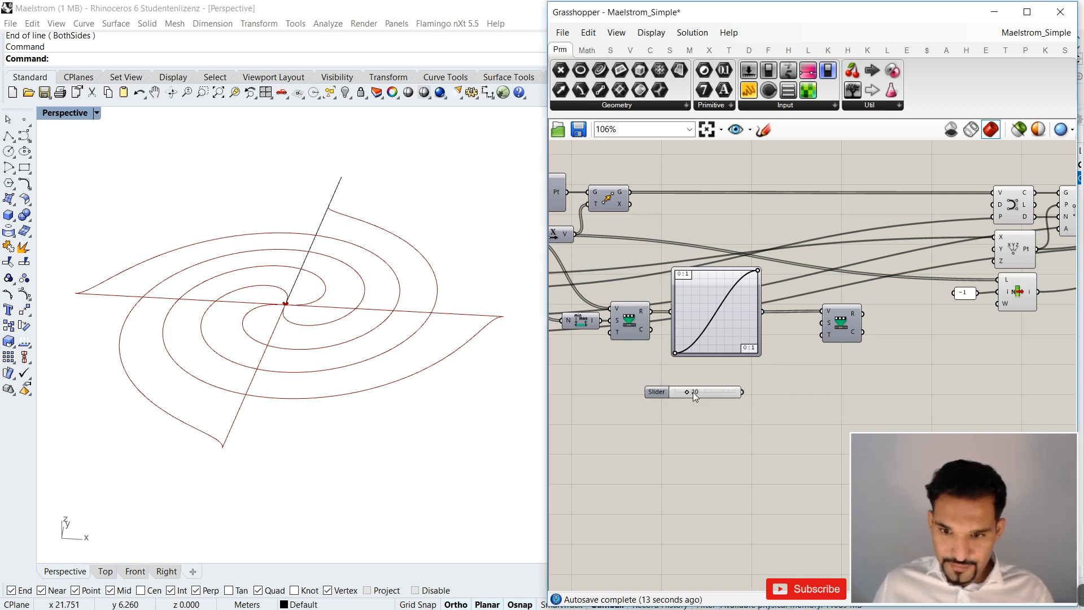
pyautogui.moveTo(743, 392); pyautogui.dragTo(825, 334)
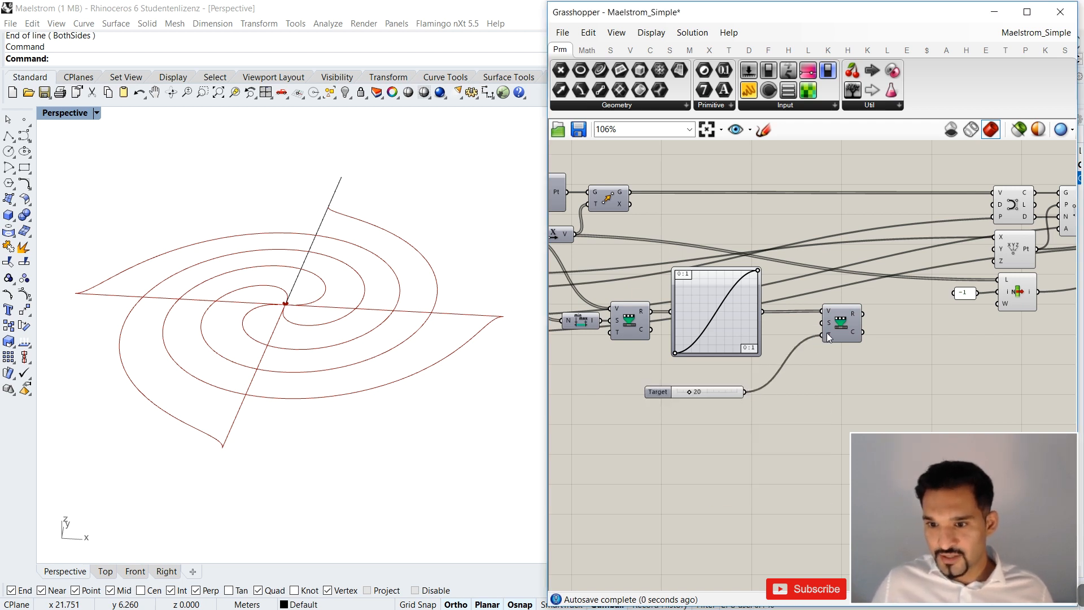
pyautogui.scroll(-3, 808, 288)
pyautogui.moveTo(870, 328); pyautogui.dragTo(787, 316, button='right')
pyautogui.scroll(5, 739, 284)
pyautogui.moveTo(748, 287)
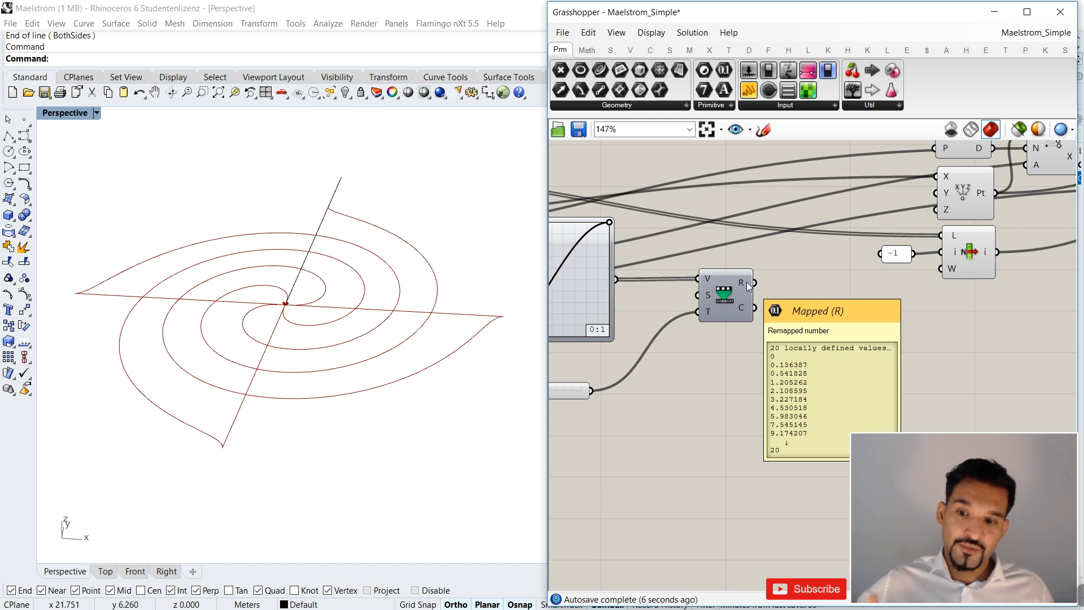
# Add a Move component and place it above the second Remap Numbers, before the Interpolate component.
pyautogui.scroll(-3, 746, 283)
pyautogui.doubleClick(751, 339)
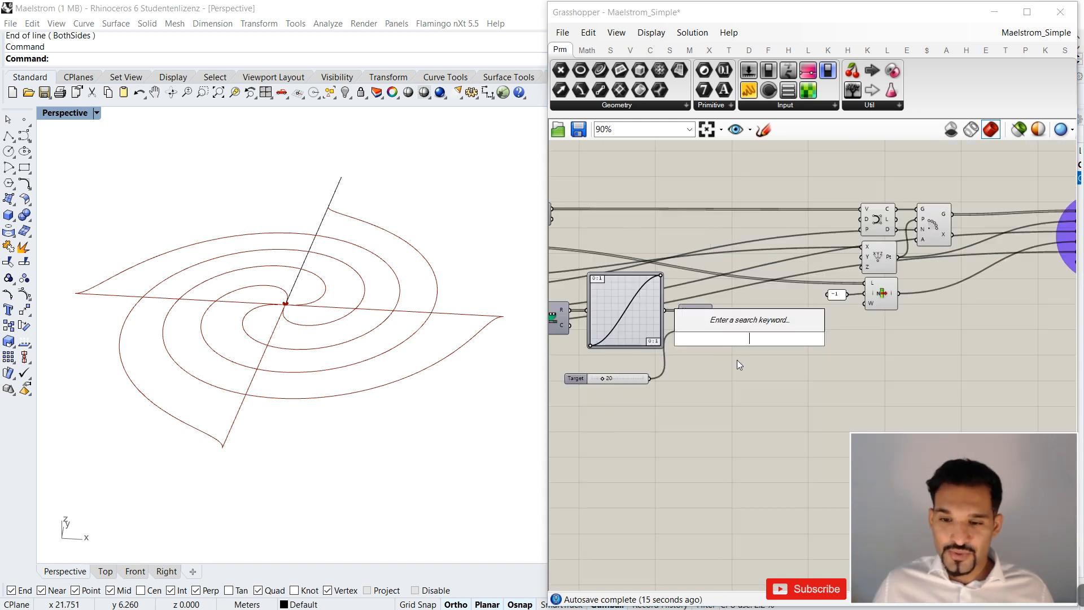
pyautogui.press('Escape')
pyautogui.scroll(3, 693, 324)
pyautogui.doubleClick(793, 341)
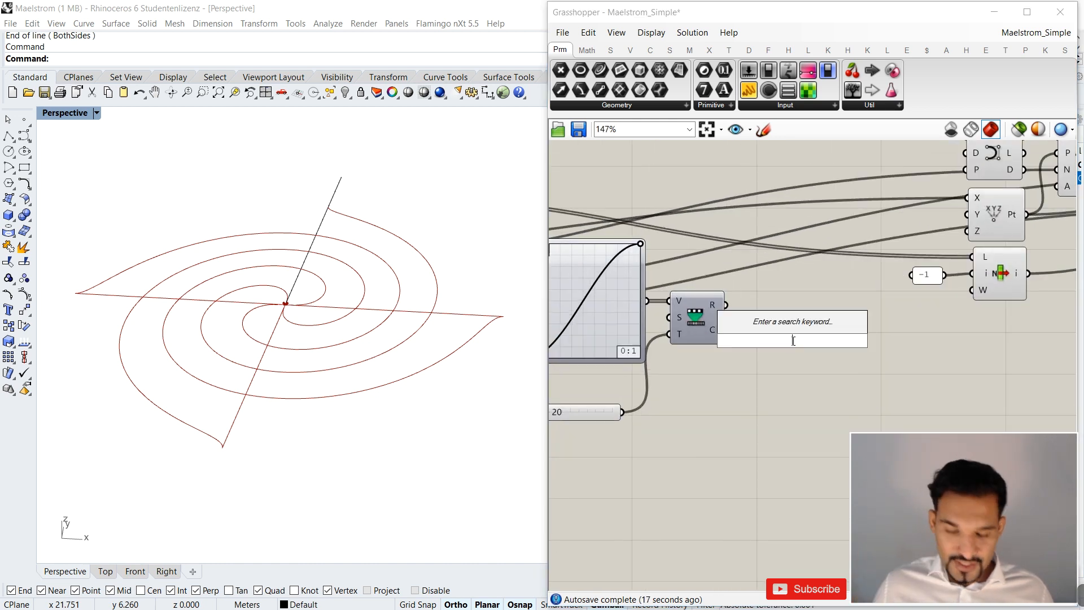
pyautogui.write('move')
pyautogui.press('Return')
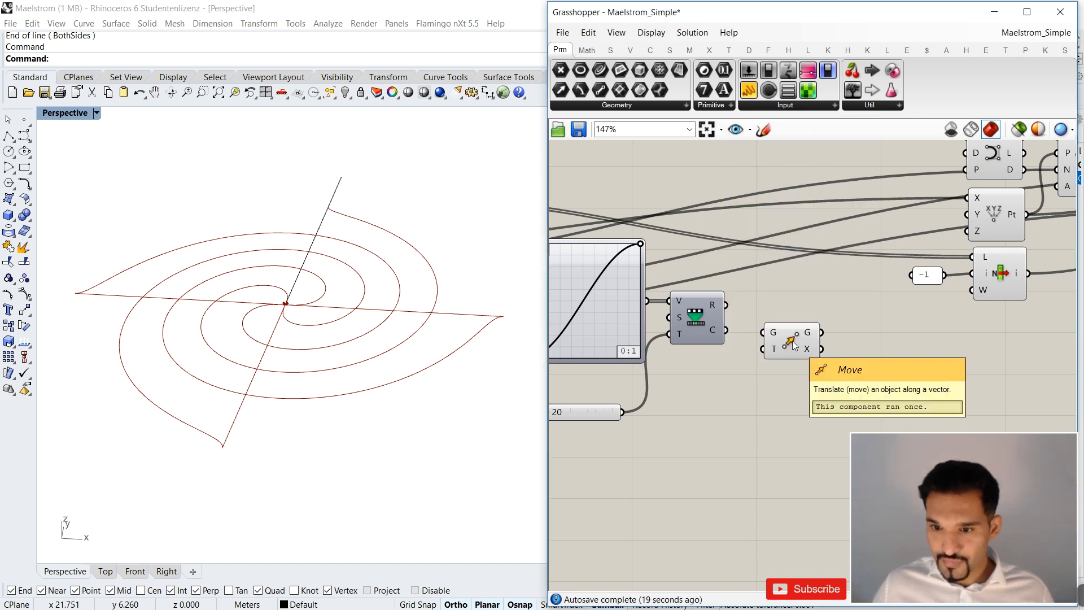
pyautogui.scroll(-2, 794, 346)
pyautogui.moveTo(794, 341); pyautogui.dragTo(785, 253)
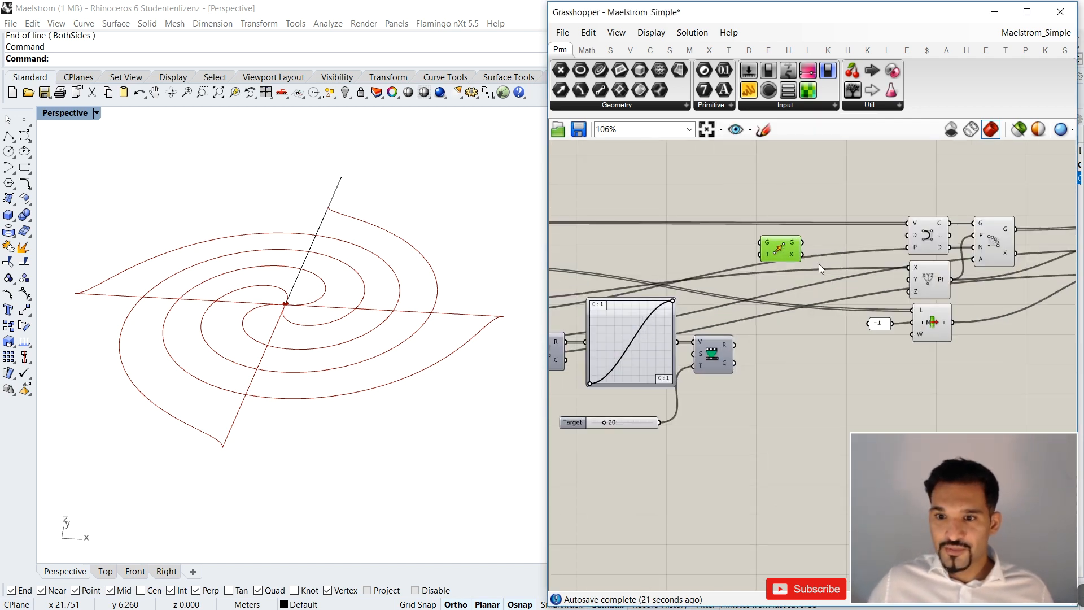
# Check the points feeding Interpolate, add a Unit Z vector wired to the new Move's T input, and arrange both components.
pyautogui.scroll(-2, 819, 264)
pyautogui.click(880, 244)
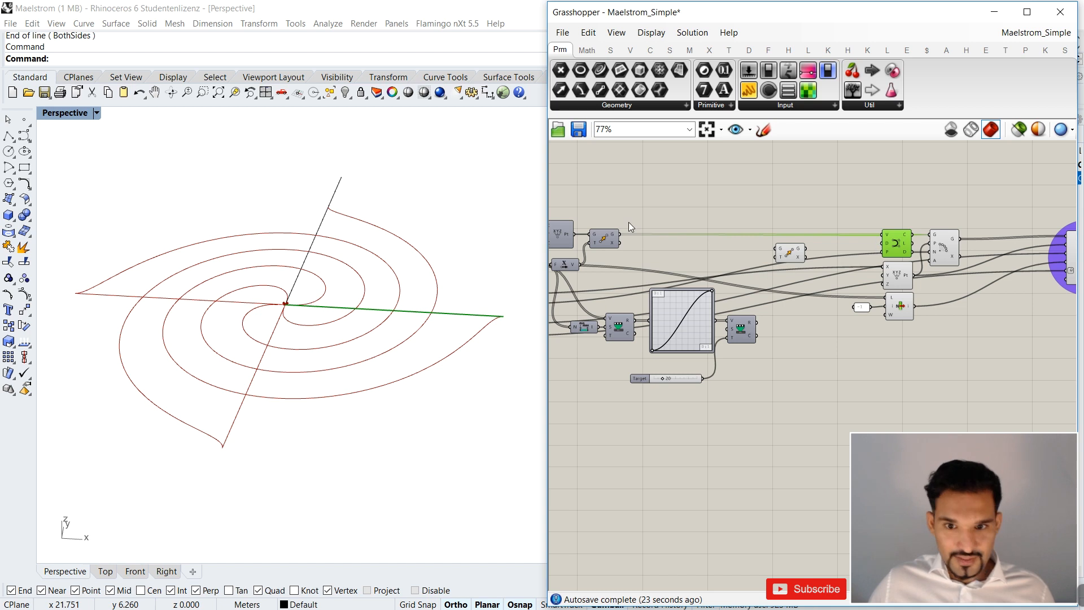
pyautogui.click(605, 239)
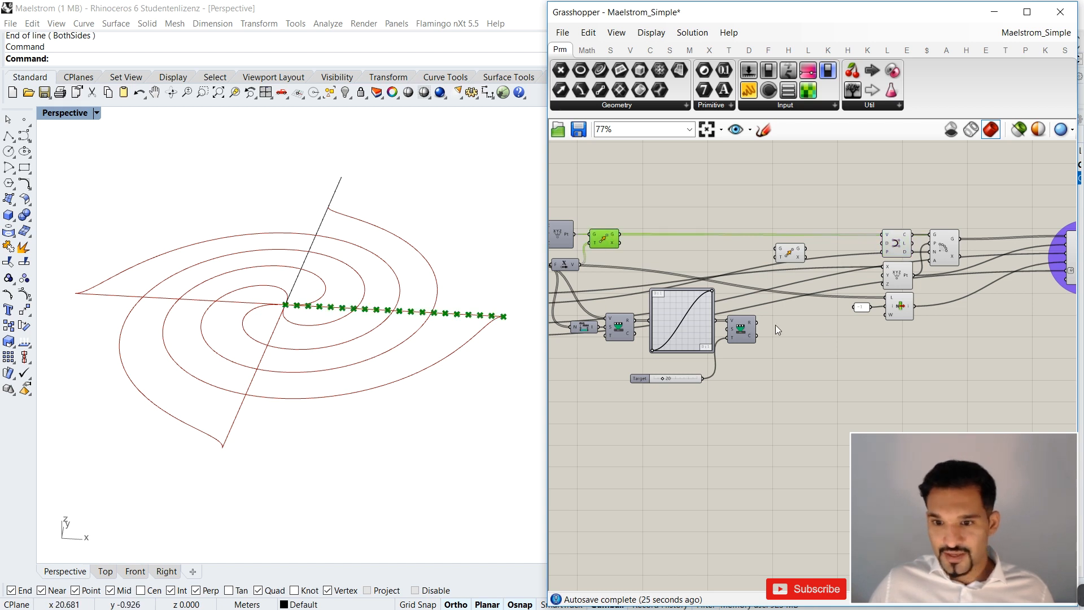
pyautogui.scroll(2, 774, 324)
pyautogui.doubleClick(772, 310)
pyautogui.write('z')
pyautogui.press('Return')
pyautogui.moveTo(776, 310); pyautogui.dragTo(776, 230)
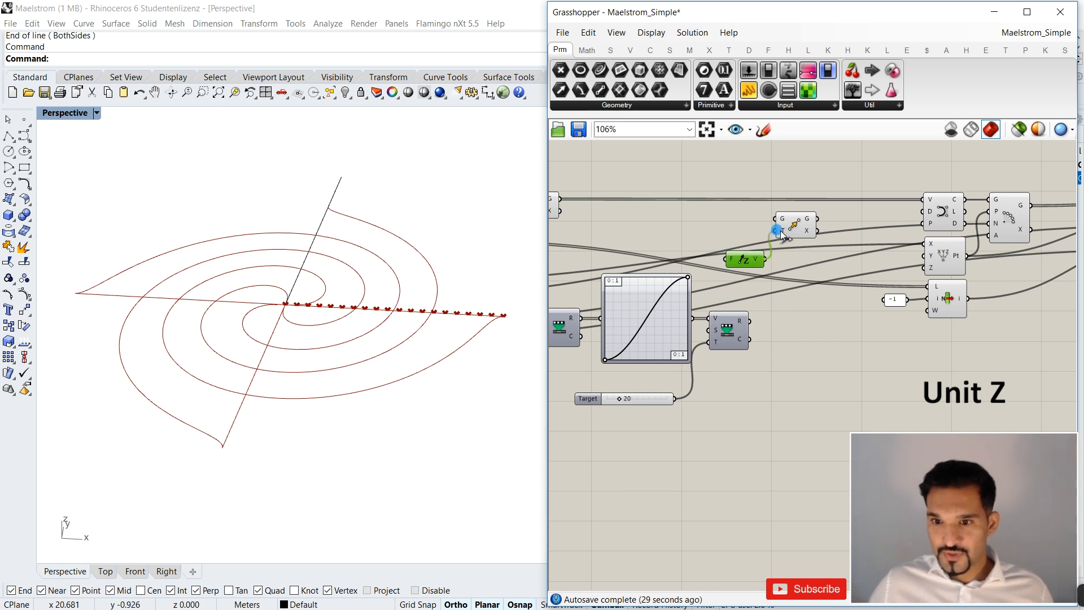
pyautogui.moveTo(717, 259); pyautogui.dragTo(774, 340)
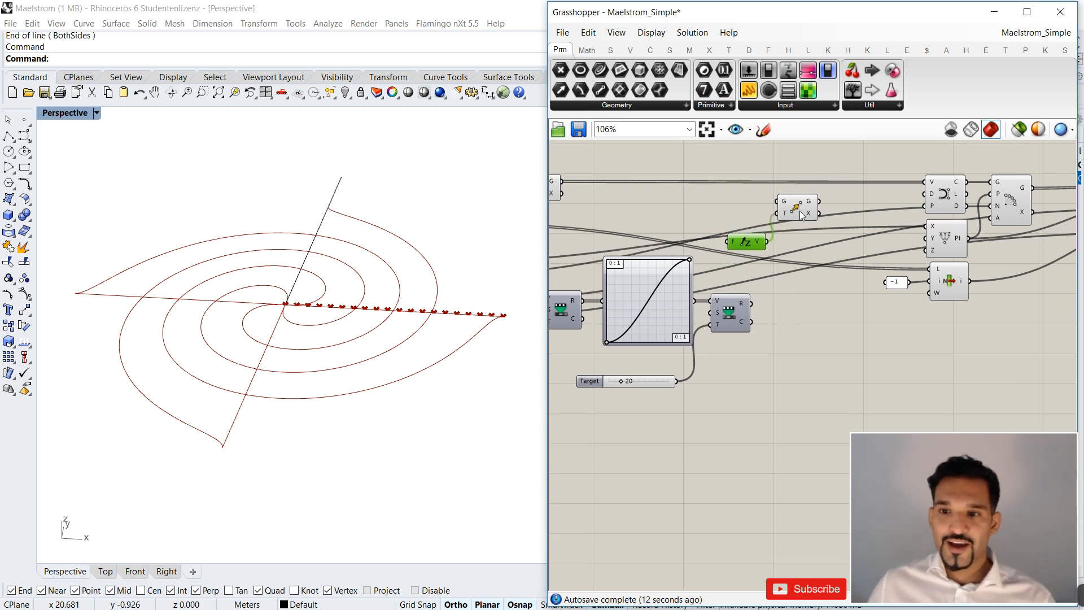
pyautogui.moveTo(800, 211); pyautogui.dragTo(818, 215)
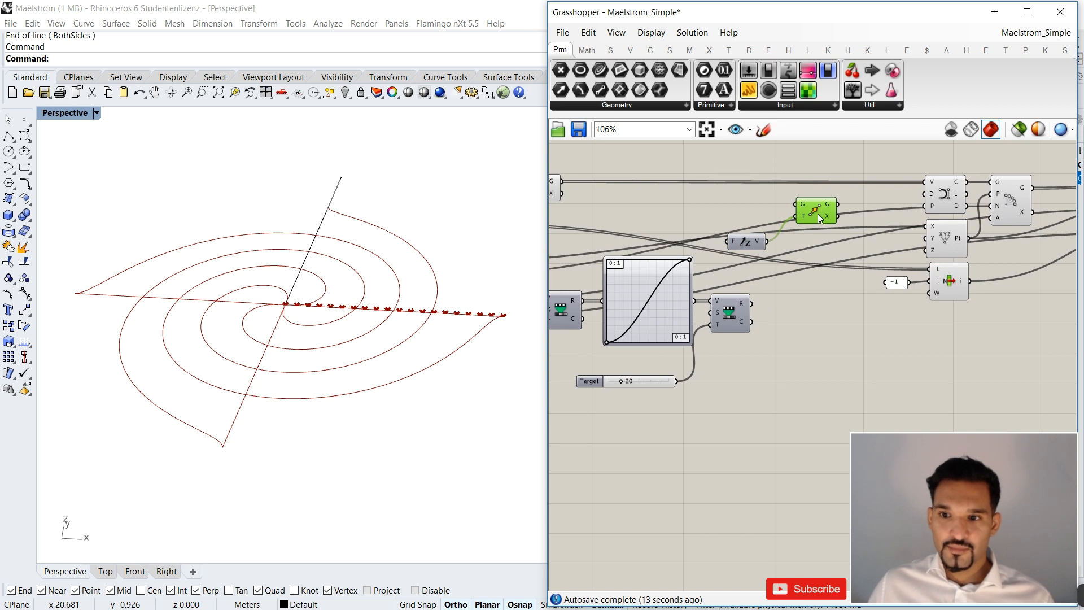
pyautogui.moveTo(754, 242); pyautogui.dragTo(762, 229)
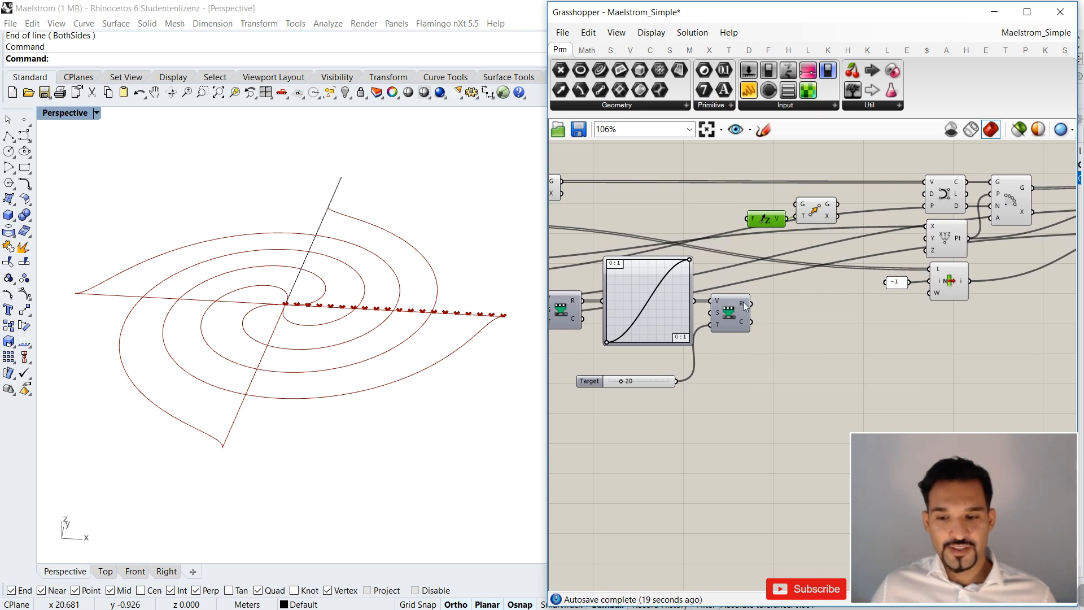
# Connect the second Remap Numbers' Clipped output to Unit Z's Factor, and the first Move's geometry to the new Move's Geometry input.
pyautogui.moveTo(744, 305)
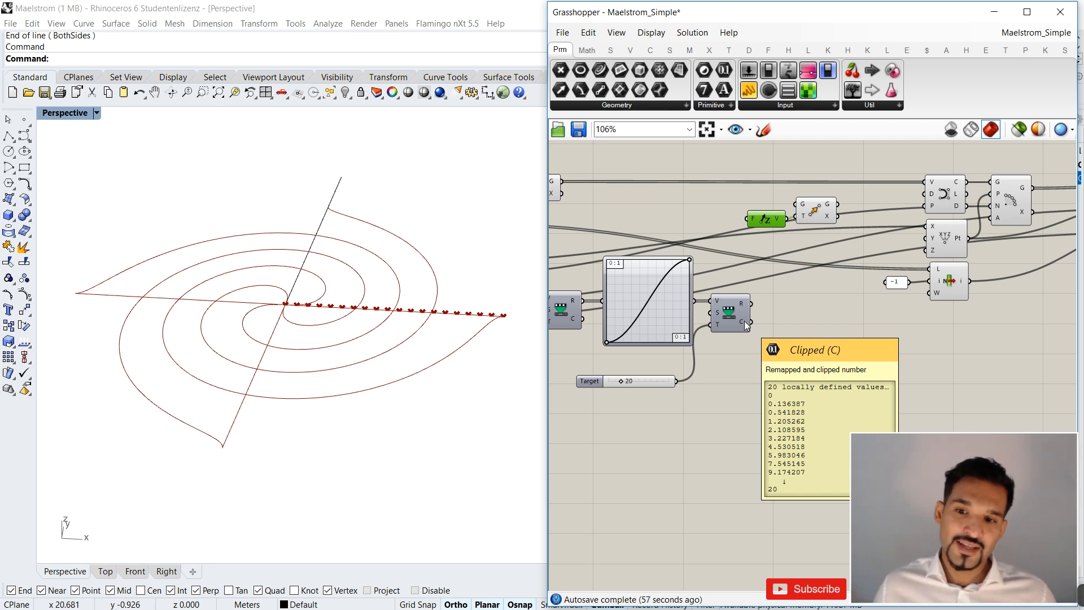
pyautogui.moveTo(744, 320); pyautogui.dragTo(742, 219)
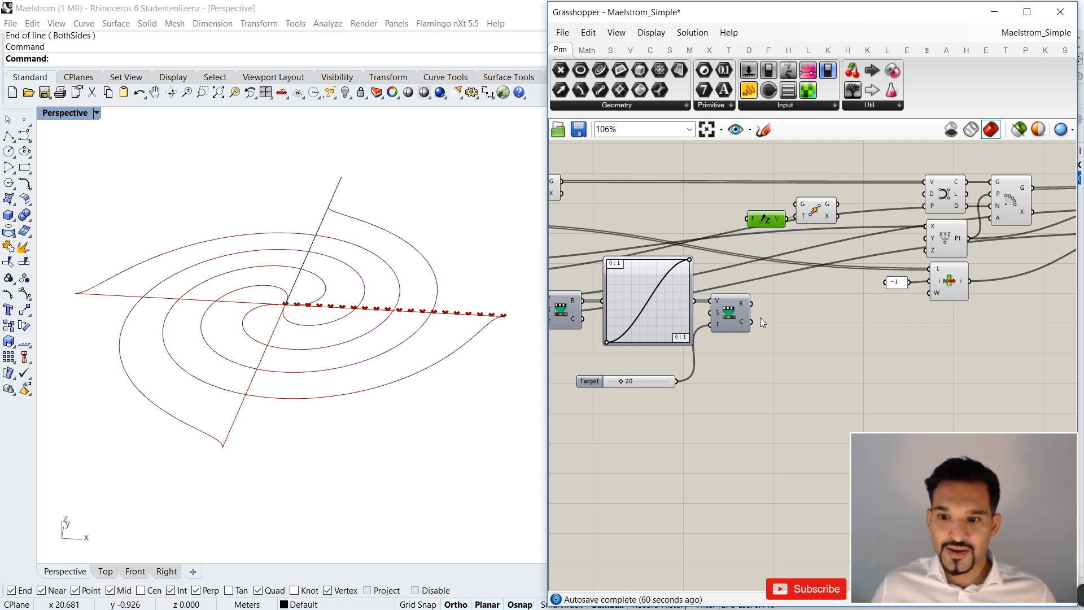
pyautogui.moveTo(752, 322); pyautogui.dragTo(747, 219)
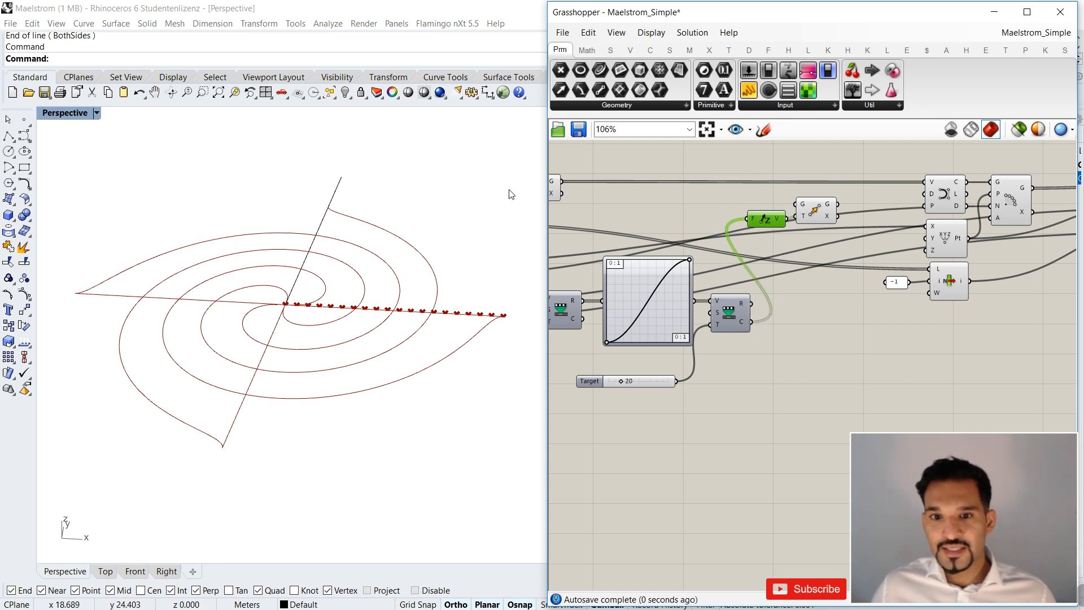
pyautogui.moveTo(562, 181); pyautogui.dragTo(796, 204)
pyautogui.scroll(-6, 267, 398)
pyautogui.moveTo(353, 318); pyautogui.dragTo(350, 277, button='right')
pyautogui.scroll(4, 345, 271)
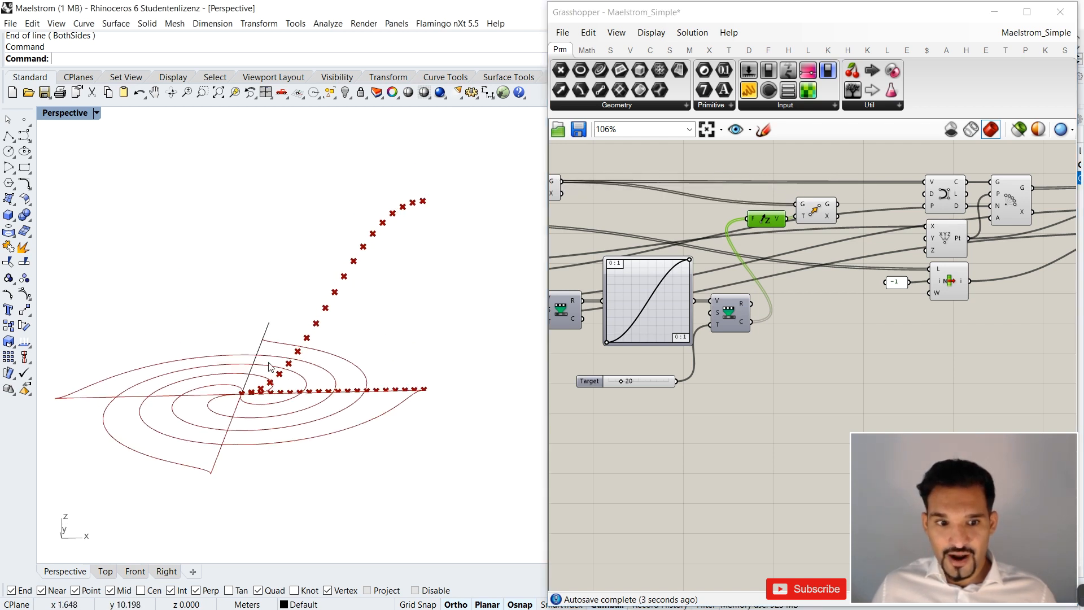
# Move the Target slider into the input slider column below Angle and rename it "Z Height".
pyautogui.scroll(-3, 673, 339)
pyautogui.moveTo(694, 356); pyautogui.dragTo(870, 361, button='right')
pyautogui.scroll(3, 808, 365)
pyautogui.moveTo(801, 368); pyautogui.dragTo(697, 330)
pyautogui.scroll(-2, 677, 366)
pyautogui.scroll(3, 683, 366)
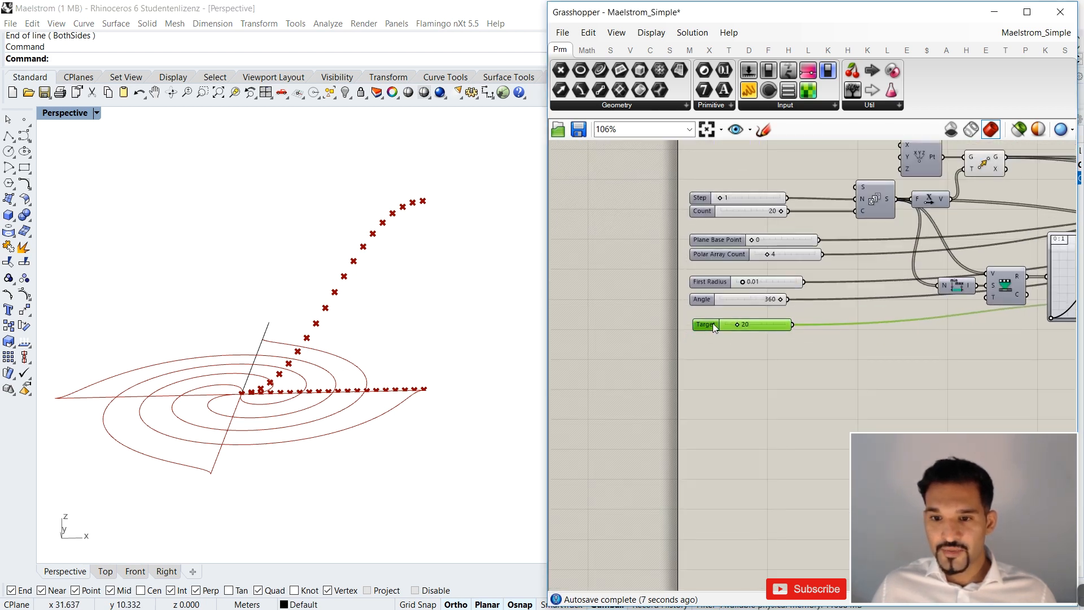
pyautogui.rightClick(713, 324)
pyautogui.write('Z Height')
pyautogui.click(696, 369)
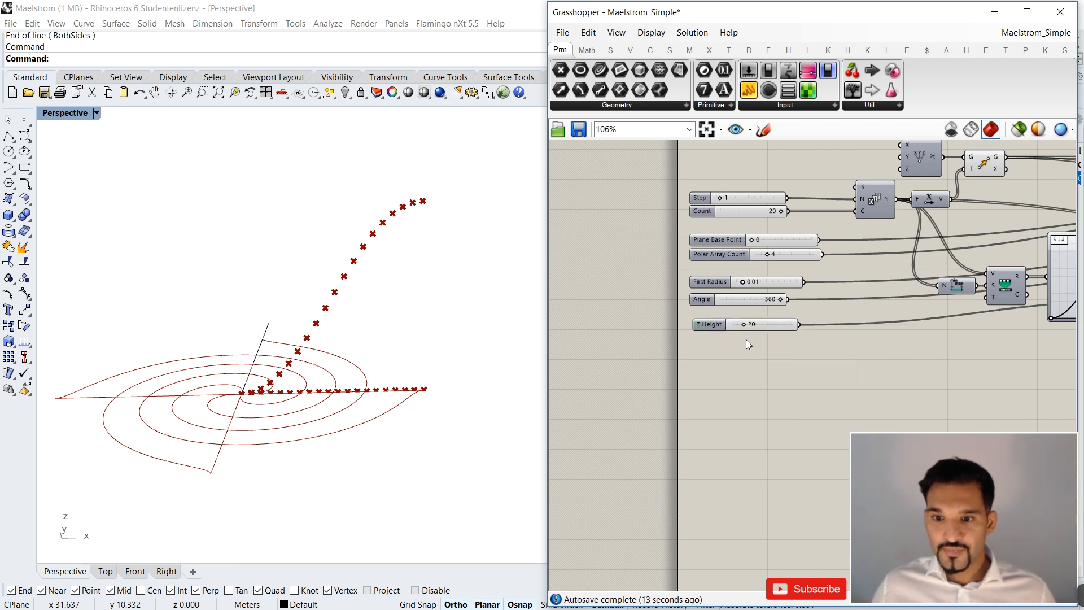
# Set the Z Height slider to 13 and align the input sliders along their left edges.
pyautogui.moveTo(747, 325); pyautogui.dragTo(707, 322)
pyautogui.scroll(2, 711, 324)
pyautogui.scroll(-2, 715, 356)
pyautogui.moveTo(721, 371); pyautogui.dragTo(701, 198)
pyautogui.click(748, 192)
pyautogui.click(728, 195)
# Replace Interpolate's vertices input with the geometry output of the Z-direction Move and view the raised curves.
pyautogui.moveTo(943, 310); pyautogui.dragTo(788, 321, button='right')
pyautogui.scroll(-2, 790, 319)
pyautogui.moveTo(878, 312); pyautogui.dragTo(780, 316, button='right')
pyautogui.scroll(3, 895, 257)
pyautogui.moveTo(896, 257); pyautogui.dragTo(771, 260, button='right')
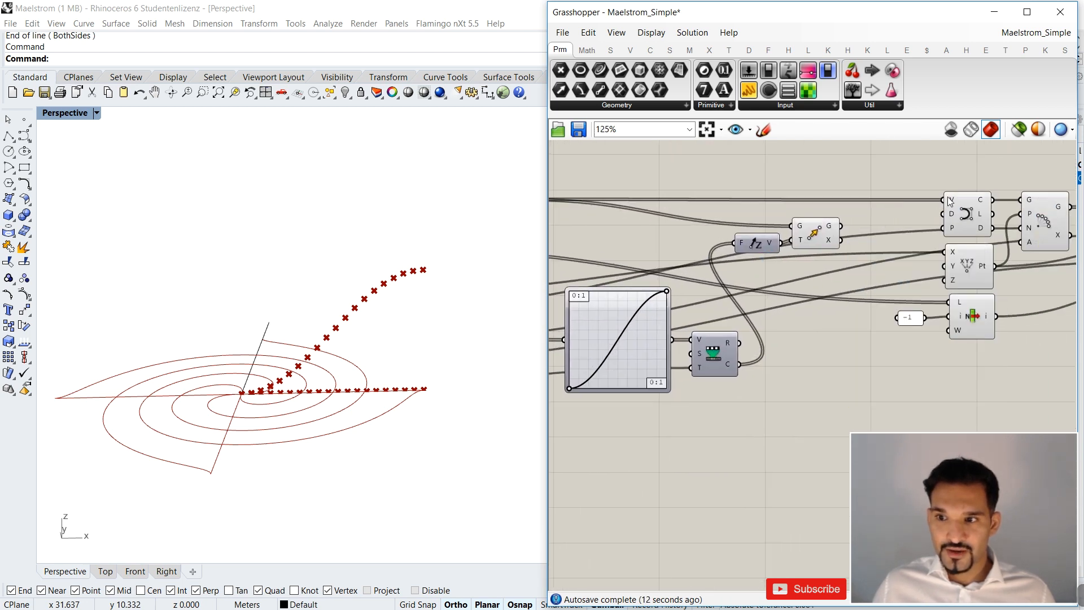
pyautogui.moveTo(839, 226); pyautogui.dragTo(943, 200)
pyautogui.moveTo(389, 258); pyautogui.dragTo(437, 250, button='right')
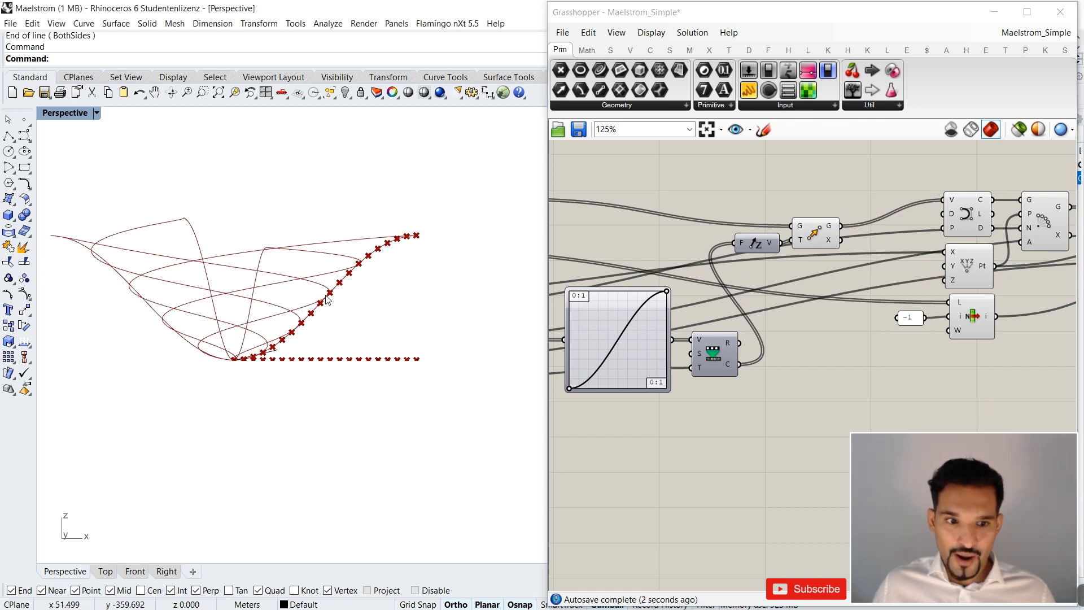
# Turn off the preview of the first Move component's flat row of points.
pyautogui.moveTo(788, 311); pyautogui.dragTo(824, 322, button='right')
pyautogui.moveTo(868, 258); pyautogui.dragTo(878, 244)
pyautogui.scroll(-1, 875, 244)
pyautogui.moveTo(874, 244); pyautogui.dragTo(994, 258, button='right')
pyautogui.click(698, 236)
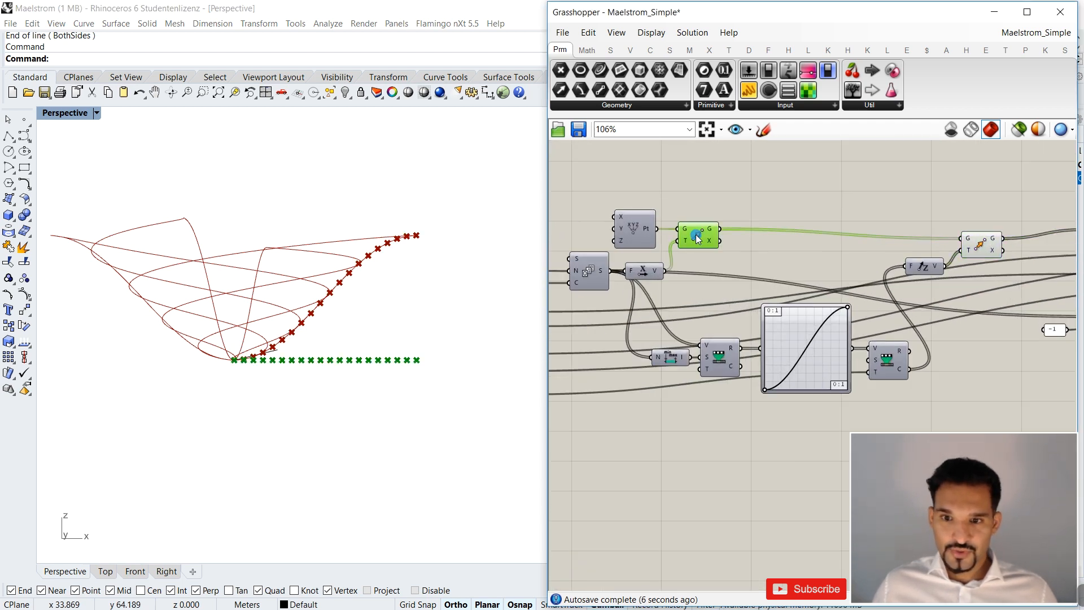
pyautogui.hotkey('ctrl', 'q')
pyautogui.moveTo(298, 258); pyautogui.dragTo(260, 265, button='right')
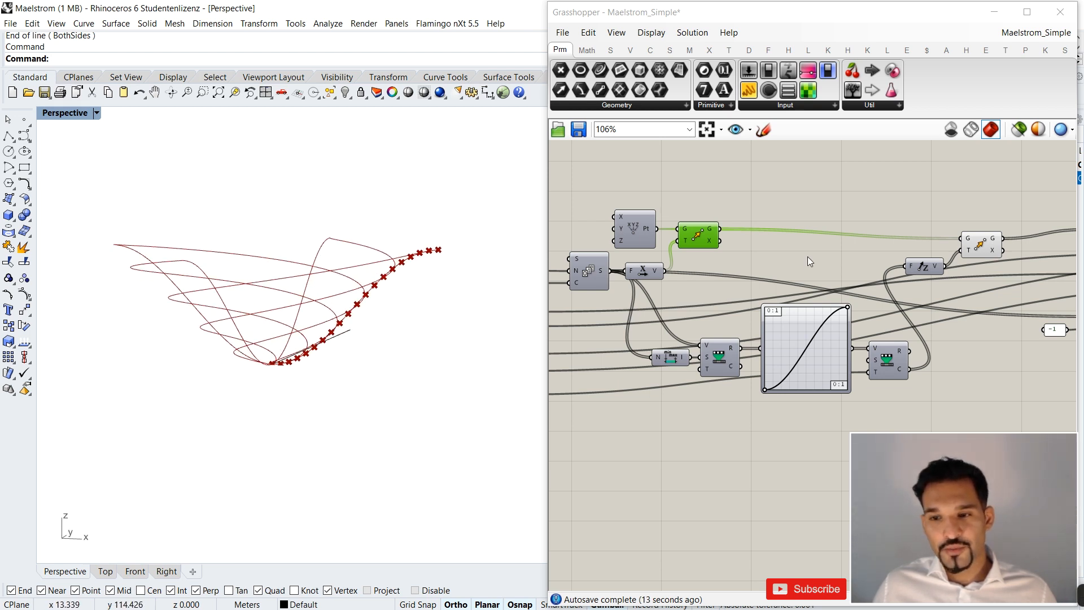
# Turn off the previews of the Z-direction Move and the Interpolate component.
pyautogui.scroll(-3, 807, 256)
pyautogui.moveTo(853, 258); pyautogui.dragTo(795, 266, button='right')
pyautogui.scroll(3, 852, 260)
pyautogui.moveTo(859, 265); pyautogui.dragTo(849, 262)
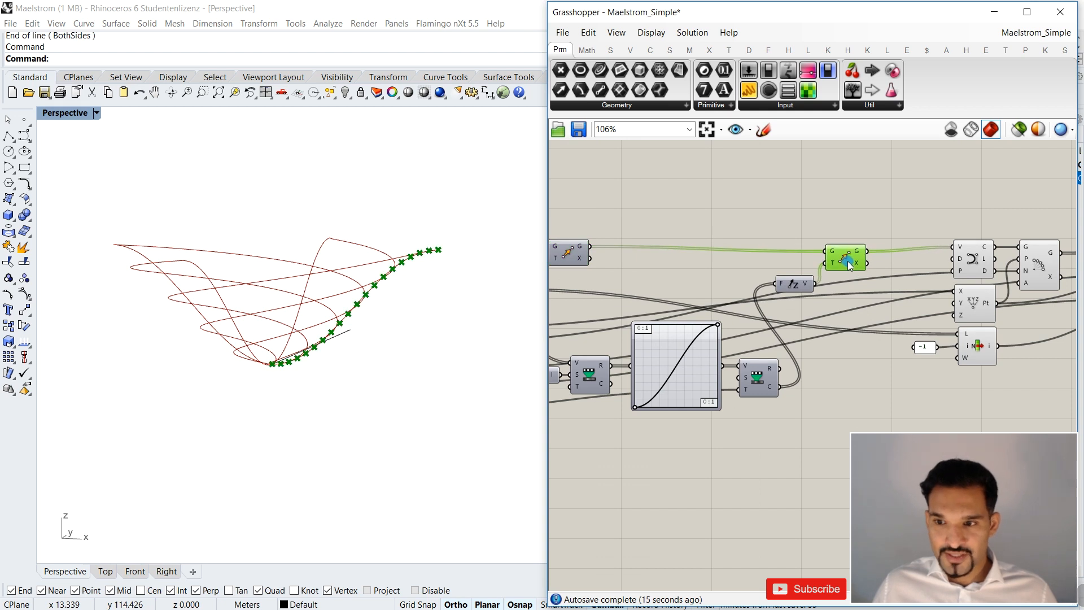
pyautogui.click(967, 260)
pyautogui.moveTo(268, 283); pyautogui.dragTo(294, 299, button='right')
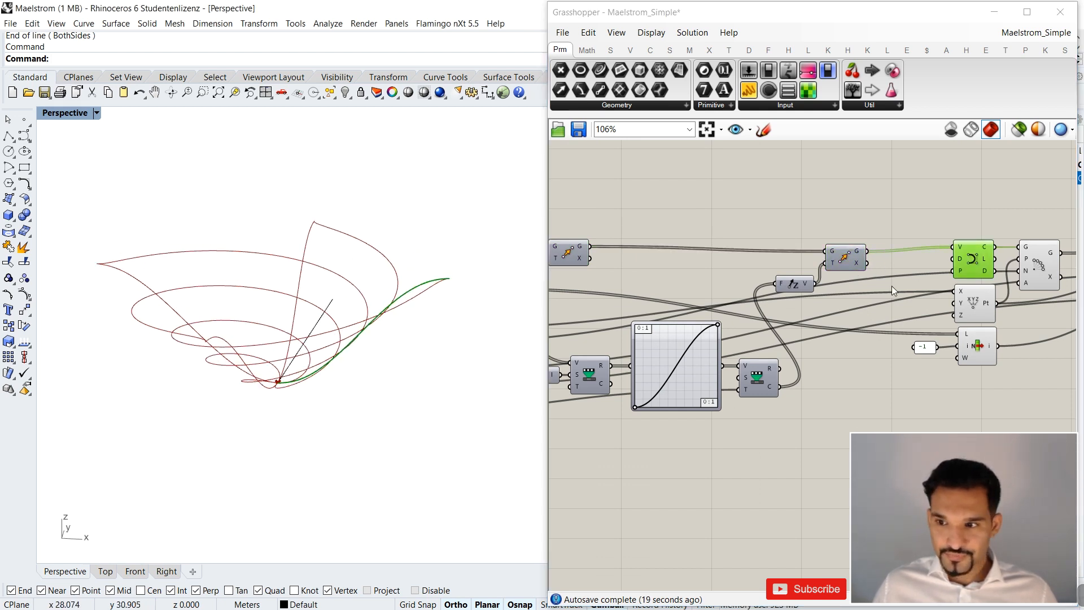
pyautogui.moveTo(893, 286); pyautogui.dragTo(669, 288, button='right')
pyautogui.moveTo(751, 261); pyautogui.dragTo(730, 261)
# Examine the polar-arrayed curves from several angles and delete the leftover straight line in the Rhino viewport.
pyautogui.click(819, 269)
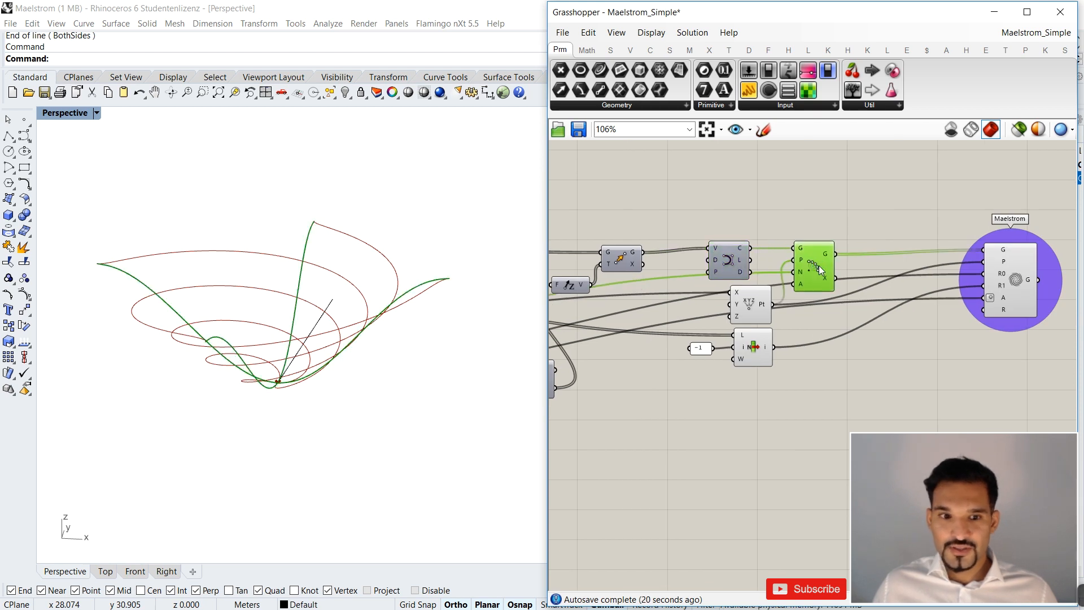
pyautogui.moveTo(257, 272); pyautogui.dragTo(273, 251, button='right')
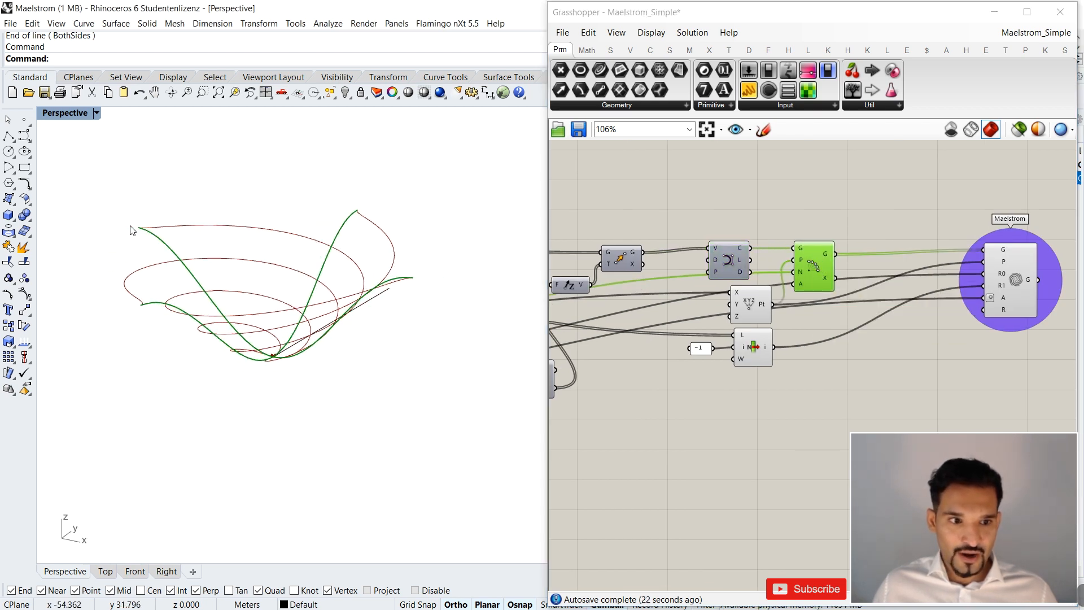
pyautogui.moveTo(404, 283); pyautogui.dragTo(417, 307, button='right')
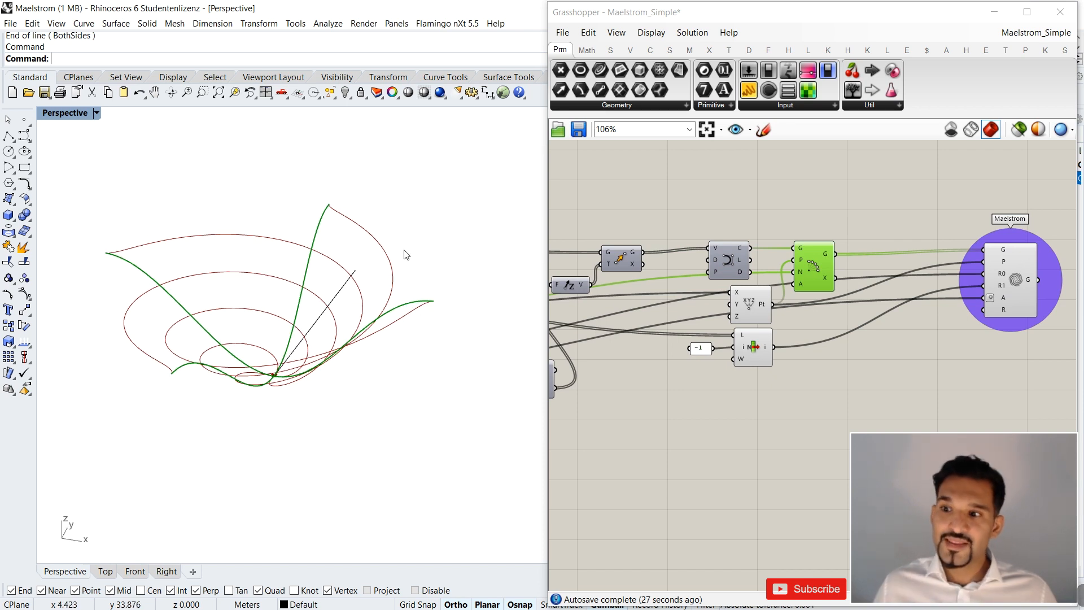
pyautogui.click(1010, 275)
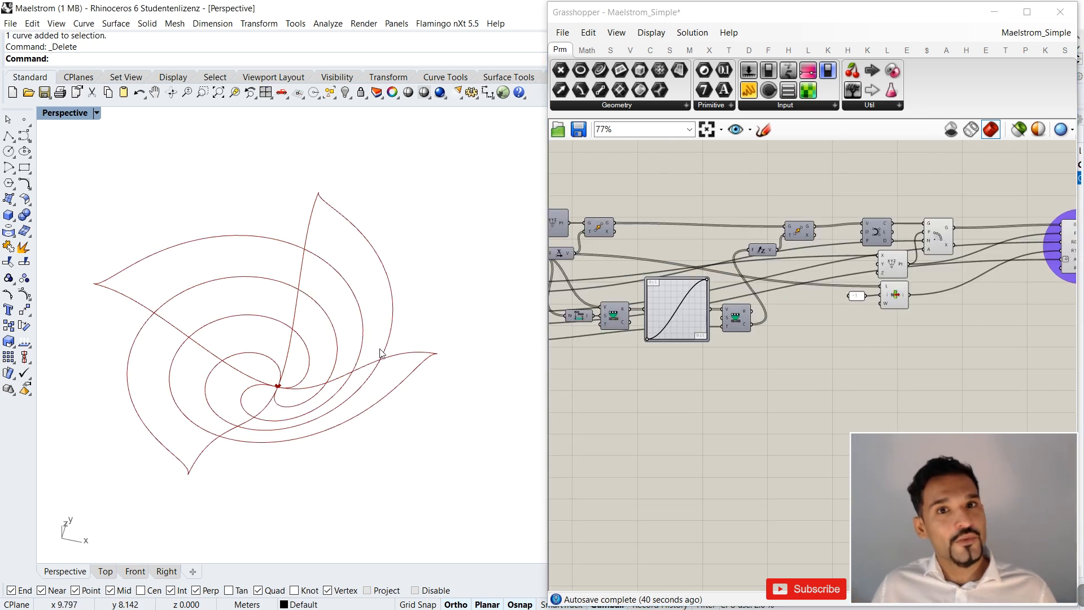
# Examine the input sliders, the Graph Mapper and the arrayed curves from a low side angle.
pyautogui.scroll(-3, 810, 381)
pyautogui.moveTo(726, 361); pyautogui.dragTo(795, 344, button='right')
pyautogui.scroll(5, 681, 361)
pyautogui.moveTo(672, 368); pyautogui.dragTo(600, 197)
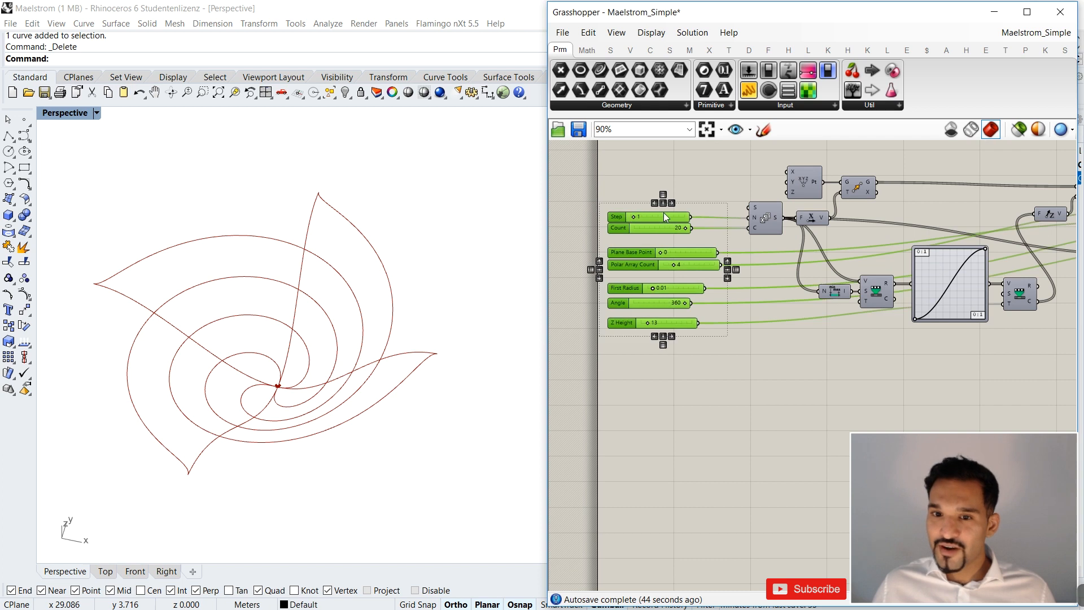
pyautogui.click(699, 191)
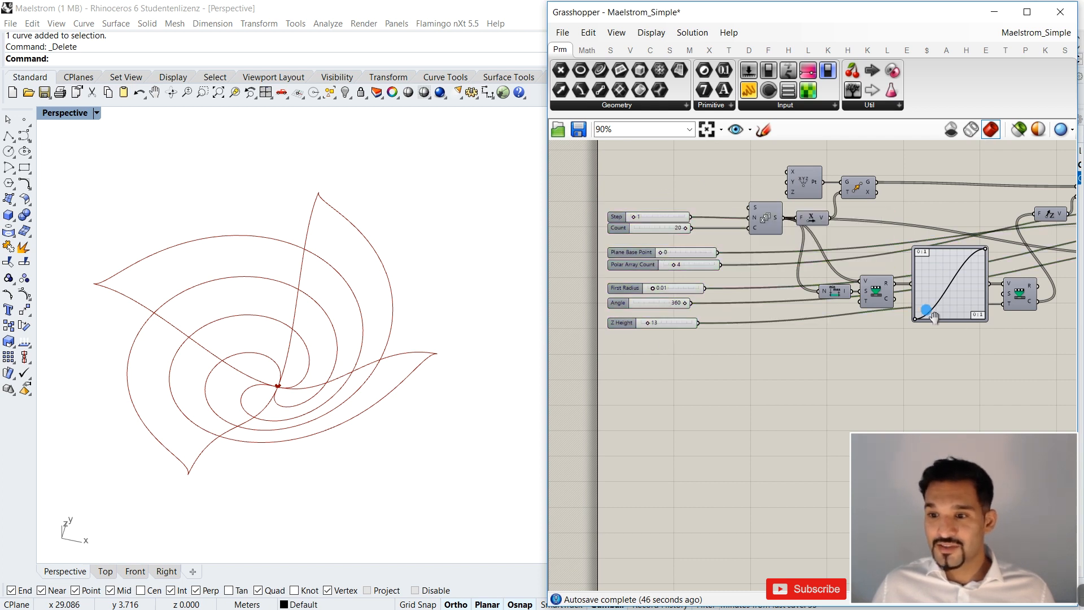
pyautogui.moveTo(926, 313); pyautogui.dragTo(773, 314, button='right')
pyautogui.scroll(2, 808, 281)
pyautogui.scroll(-4, 390, 343)
pyautogui.moveTo(390, 343); pyautogui.dragTo(336, 272, button='right')
pyautogui.scroll(2, 398, 314)
pyautogui.moveTo(398, 314); pyautogui.dragTo(344, 296, button='right')
pyautogui.scroll(4, 323, 271)
pyautogui.scroll(2, 323, 266)
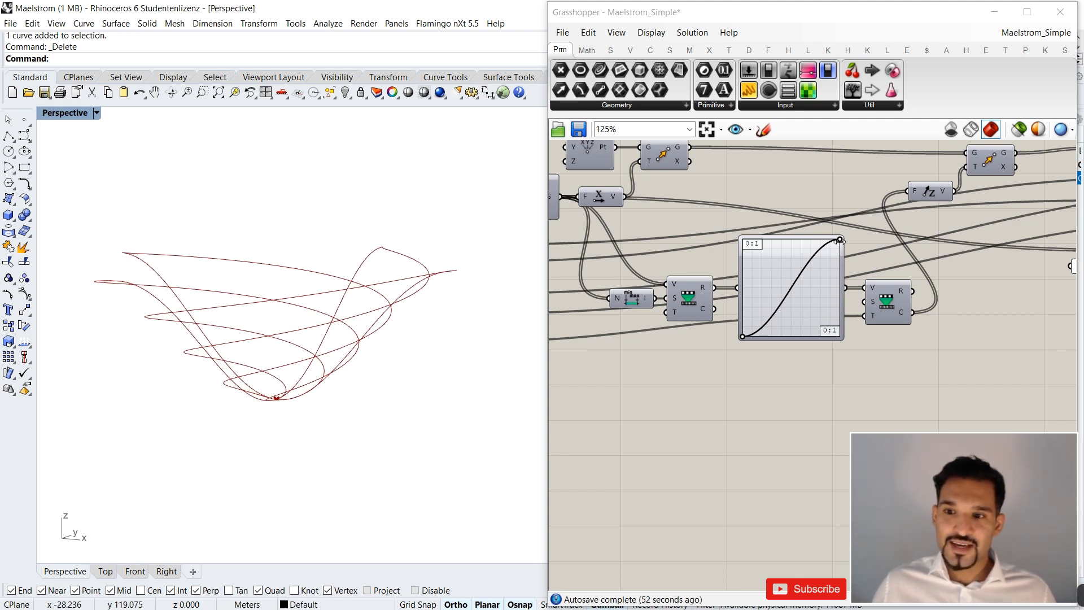
# Reshape the Graph Mapper's sine curve into several repeating waves and inspect the Z-direction Move's raised points.
pyautogui.moveTo(840, 240); pyautogui.dragTo(759, 213)
pyautogui.scroll(-2, 760, 209)
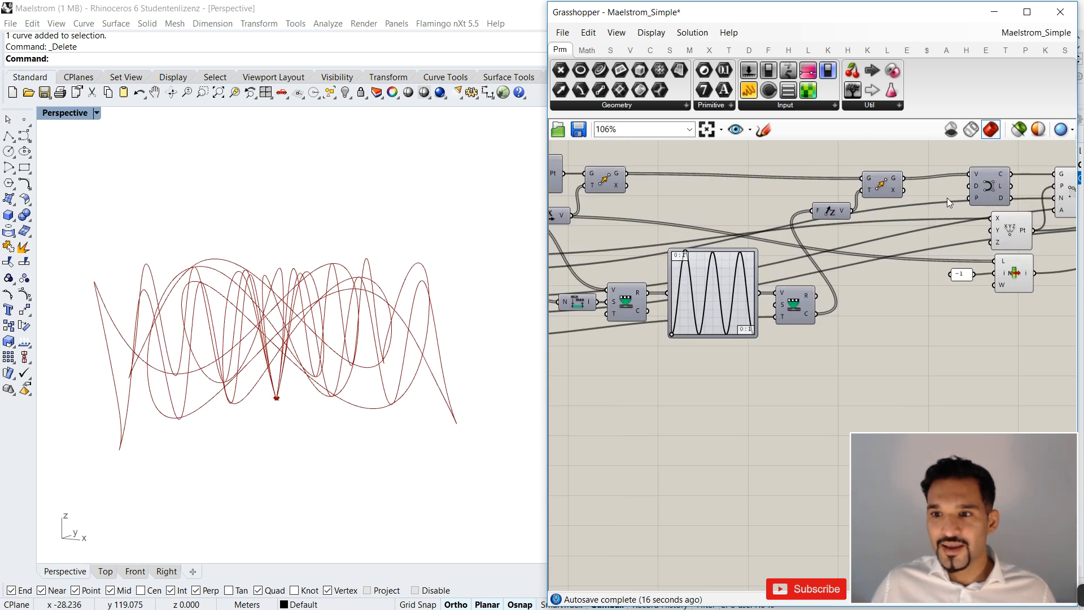
pyautogui.click(884, 191)
pyautogui.moveTo(387, 249); pyautogui.dragTo(422, 259, button='right')
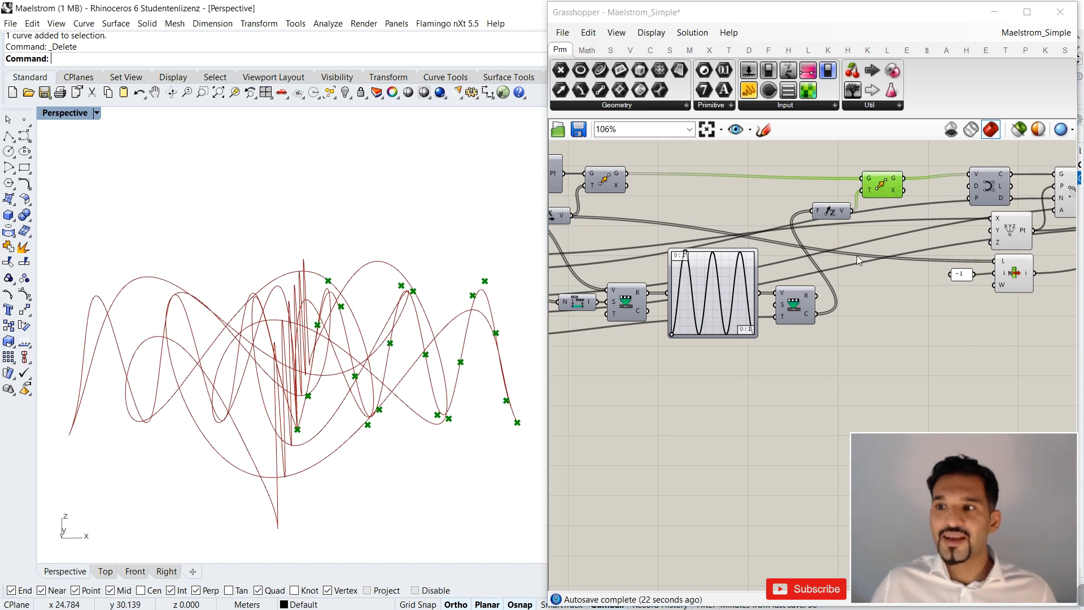
# Follow the definition from the Z-direction Move through the Polar Array to the Maelstrom component.
pyautogui.moveTo(993, 225); pyautogui.dragTo(861, 241, button='right')
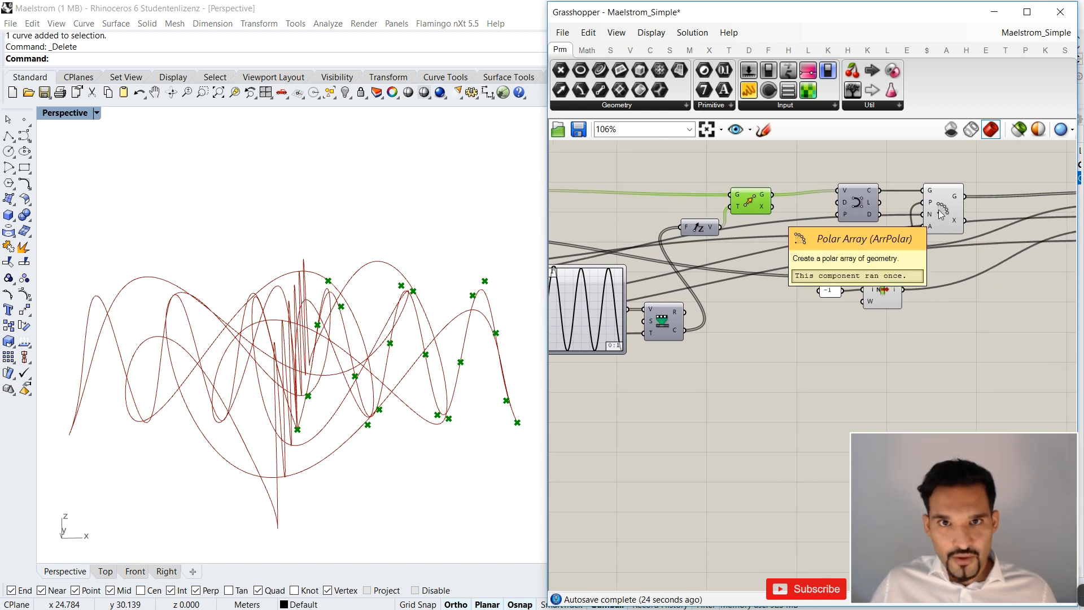
pyautogui.moveTo(926, 214); pyautogui.dragTo(808, 220, button='right')
pyautogui.scroll(-3, 904, 258)
pyautogui.moveTo(800, 262); pyautogui.dragTo(625, 273, button='right')
pyautogui.scroll(2, 805, 253)
pyautogui.click(782, 196)
pyautogui.scroll(-2, 987, 242)
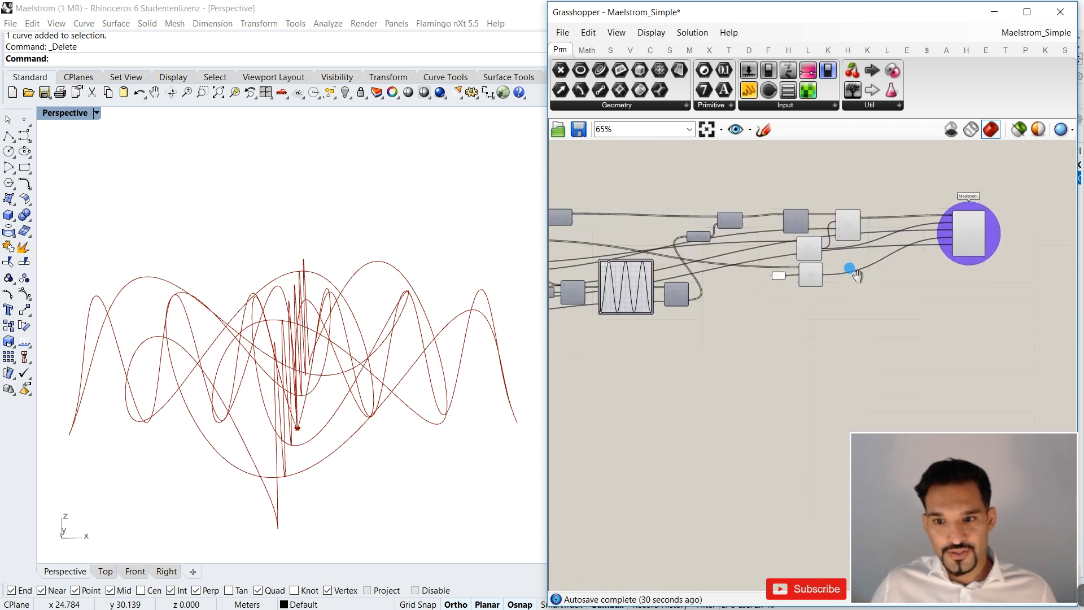
# Return the Graph Mapper's sine curve to a single rising S-shape.
pyautogui.scroll(4, 600, 272)
pyautogui.moveTo(614, 247); pyautogui.dragTo(695, 235)
pyautogui.scroll(-4, 666, 262)
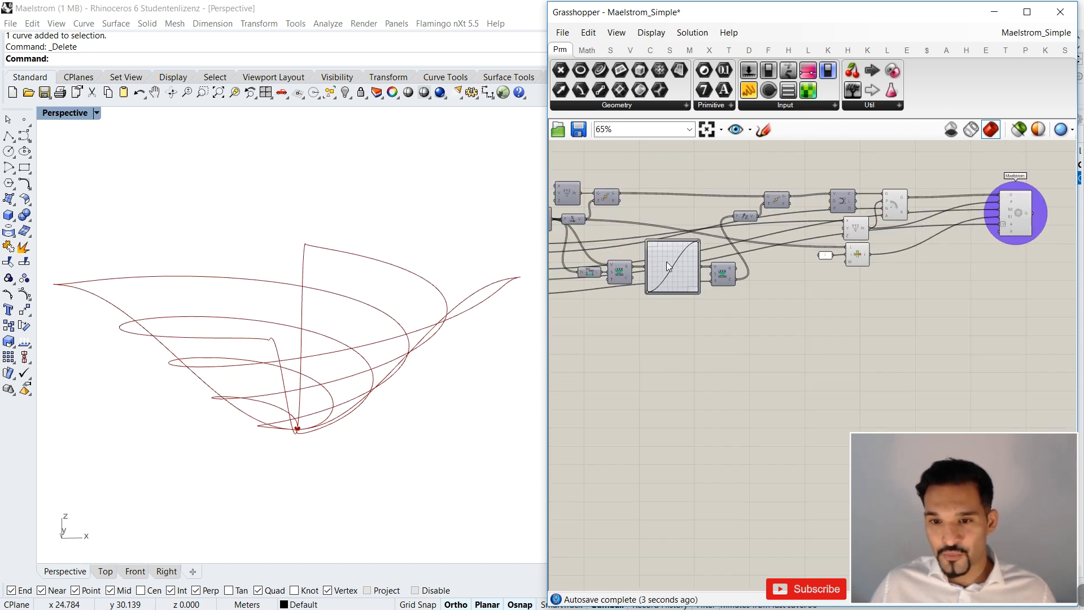
# Switch the Graph Mapper's graph type to Conic, adjust its curve handle and inspect the funnel-shaped curves.
pyautogui.rightClick(689, 256)
pyautogui.moveTo(759, 422)
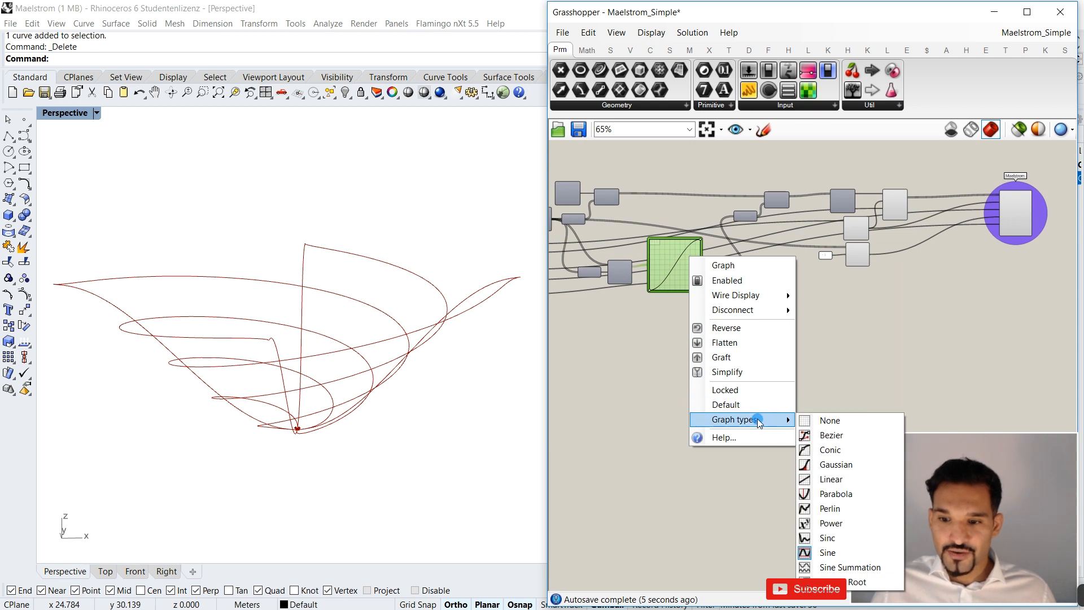
pyautogui.click(825, 449)
pyautogui.moveTo(673, 257)
pyautogui.mouseDown()
pyautogui.moveTo(686, 277)
pyautogui.moveTo(666, 253)
pyautogui.mouseUp()
pyautogui.moveTo(333, 248); pyautogui.dragTo(294, 243, button='right')
pyautogui.scroll(-5, 321, 267)
pyautogui.scroll(3, 678, 272)
# Set the Graph Mapper's graph type back to Sine and view the raised curves.
pyautogui.rightClick(690, 284)
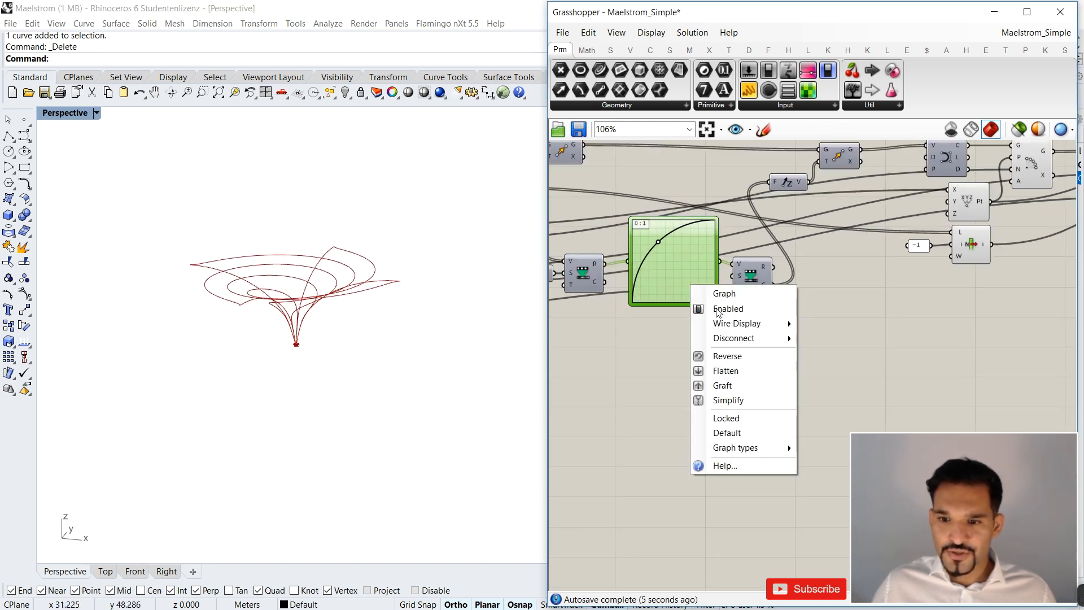
pyautogui.moveTo(758, 446)
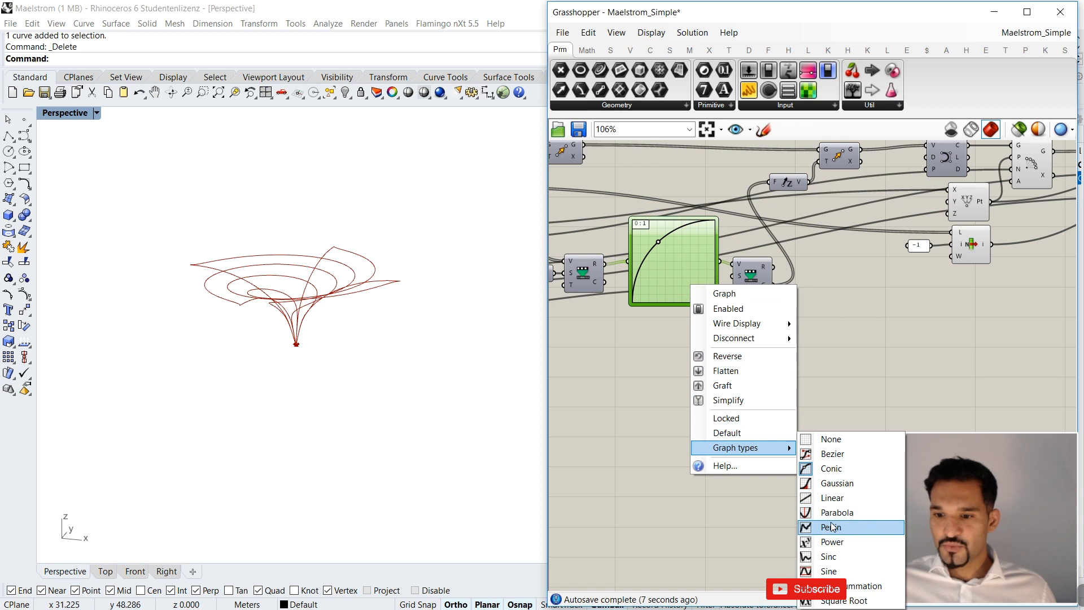
pyautogui.click(829, 572)
pyautogui.moveTo(373, 315); pyautogui.dragTo(288, 313, button='right')
pyautogui.scroll(-4, 891, 286)
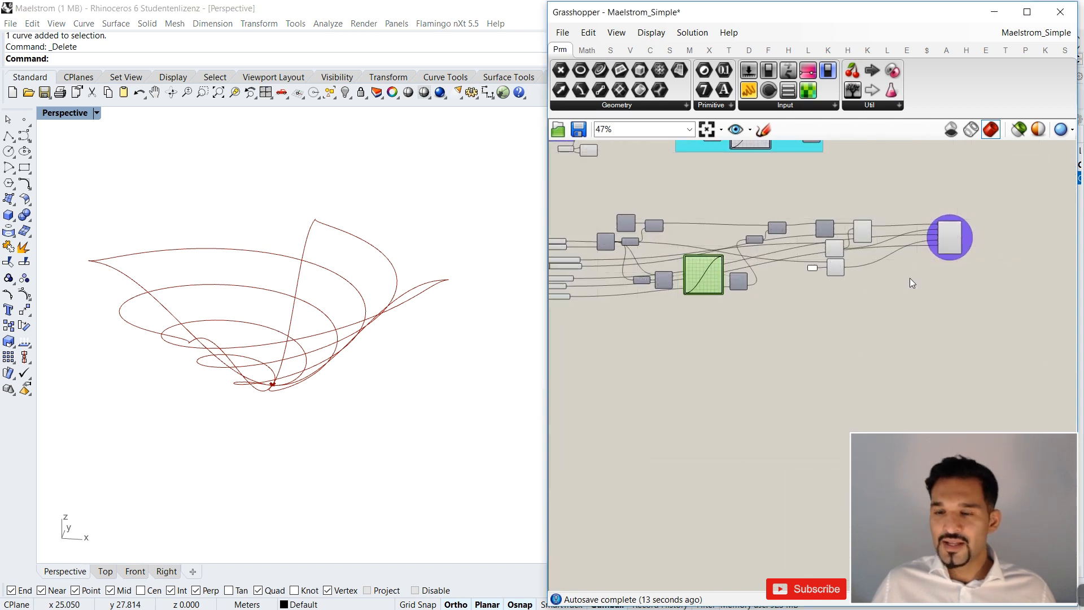
# Set the Polar Array Count to 3, trying a smaller Angle of 343 and returning it to 360.
pyautogui.scroll(5, 811, 276)
pyautogui.scroll(-5, 809, 266)
pyautogui.scroll(6, 725, 367)
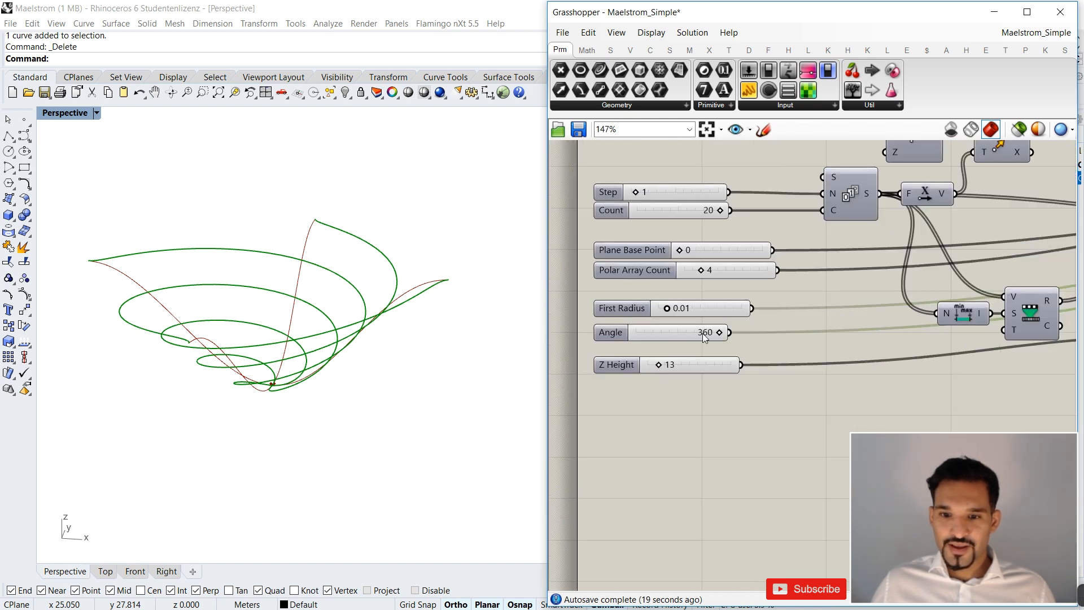
pyautogui.moveTo(718, 332); pyautogui.dragTo(660, 310)
pyautogui.moveTo(701, 270); pyautogui.dragTo(697, 272)
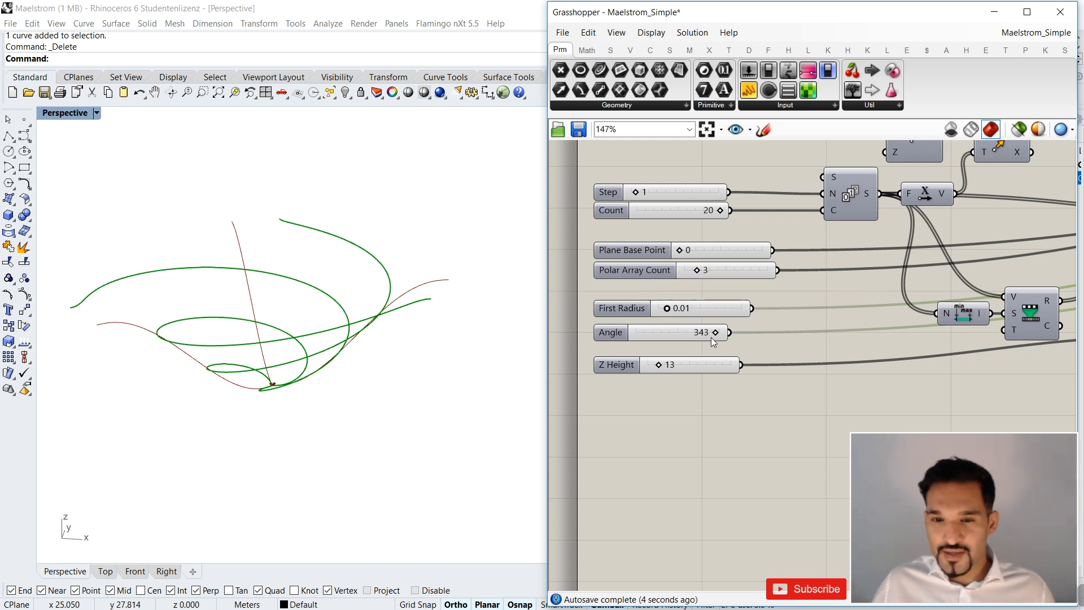
pyautogui.moveTo(706, 331); pyautogui.dragTo(716, 332)
# Compare which curves belong to the Maelstrom component and which to the Polar Array by highlighting each in the viewport.
pyautogui.scroll(-5, 706, 338)
pyautogui.moveTo(914, 321); pyautogui.dragTo(744, 328, button='right')
pyautogui.scroll(-4, 830, 314)
pyautogui.scroll(3, 775, 314)
pyautogui.scroll(2, 751, 327)
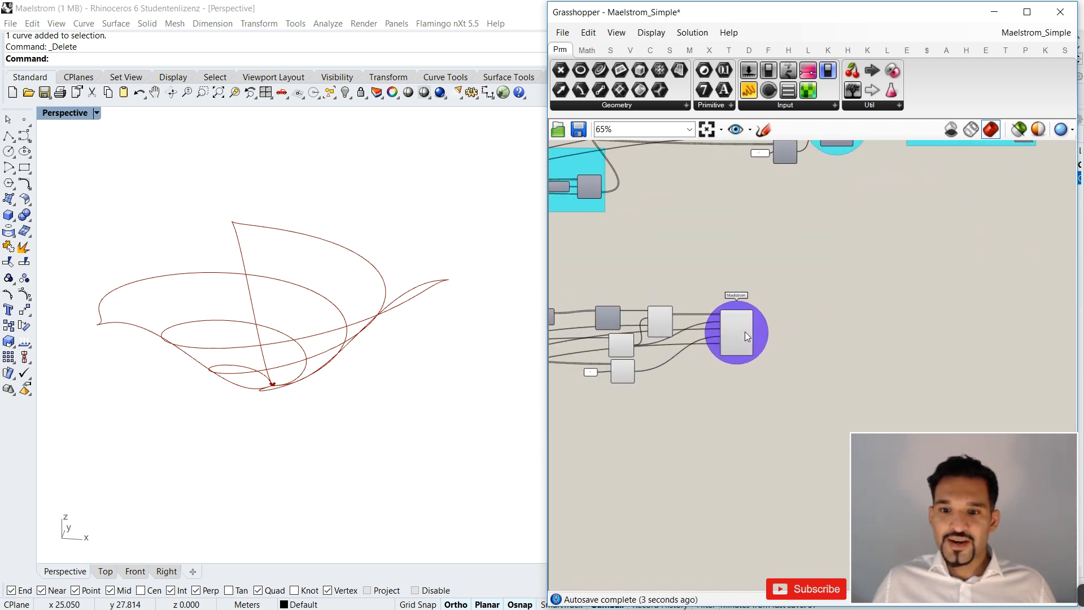
pyautogui.click(740, 327)
pyautogui.moveTo(338, 286); pyautogui.dragTo(339, 332, button='right')
pyautogui.moveTo(251, 254); pyautogui.dragTo(266, 275, button='right')
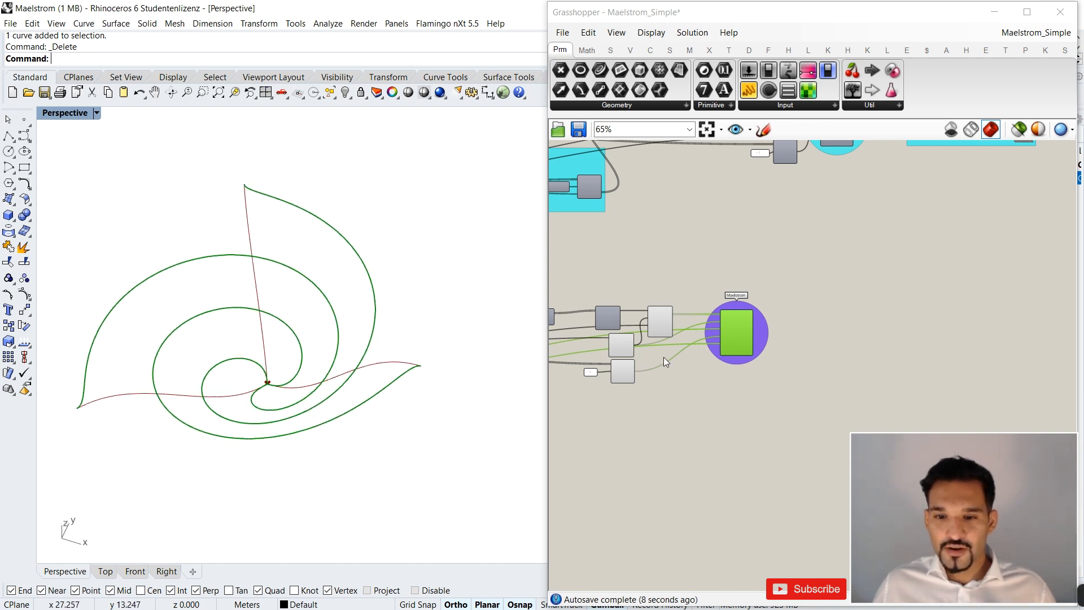
pyautogui.click(660, 319)
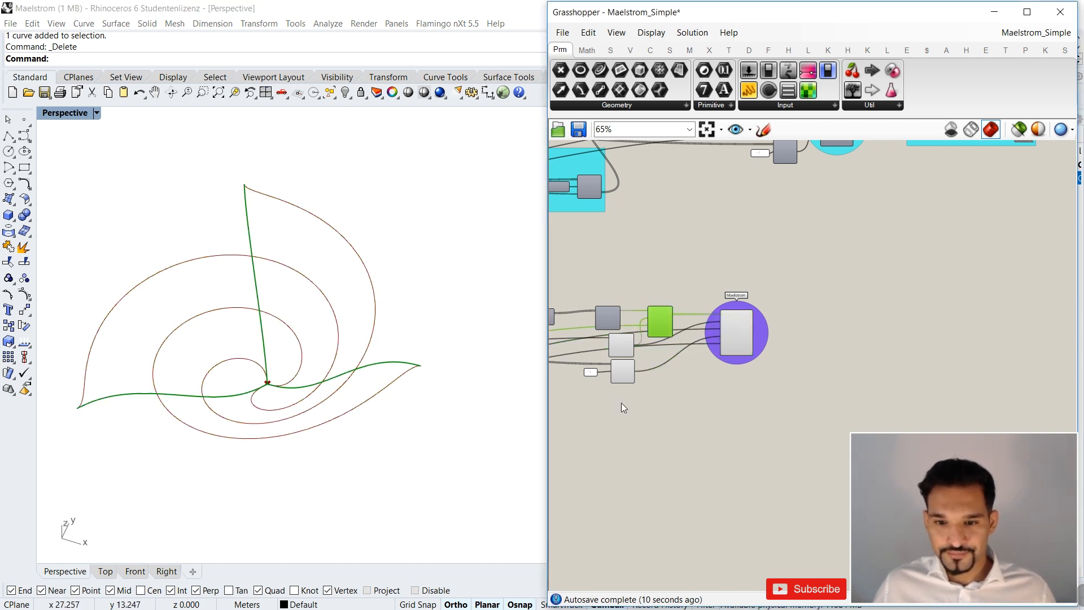
# Turn off the previews of the Construct Point and List Item components and check the Polar Array's geometry output.
pyautogui.moveTo(621, 403); pyautogui.dragTo(622, 345)
pyautogui.moveTo(662, 407); pyautogui.dragTo(605, 344)
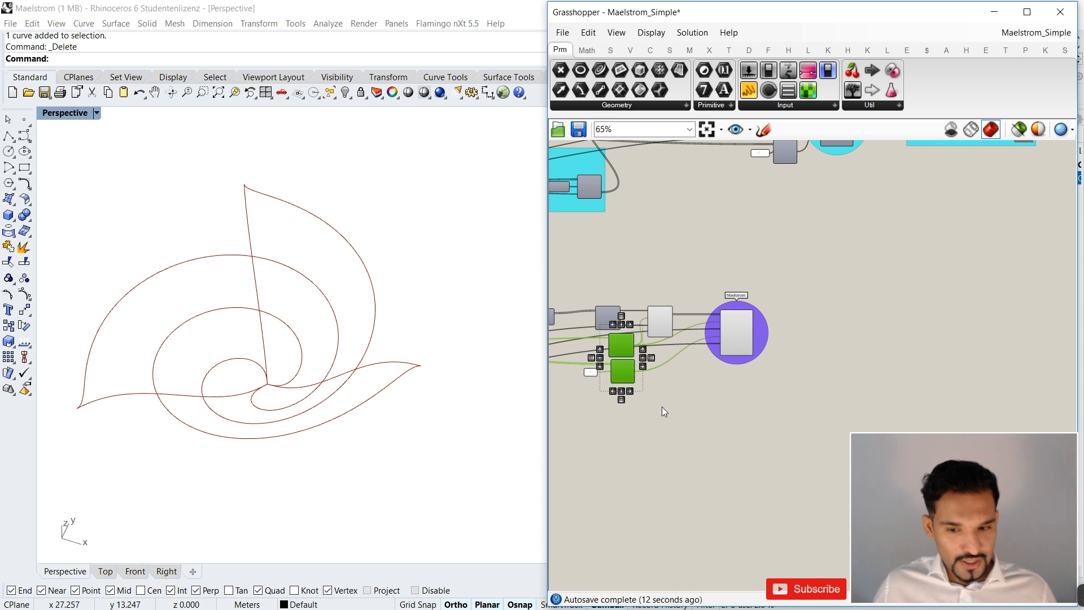
pyautogui.scroll(3, 662, 317)
pyautogui.moveTo(629, 306)
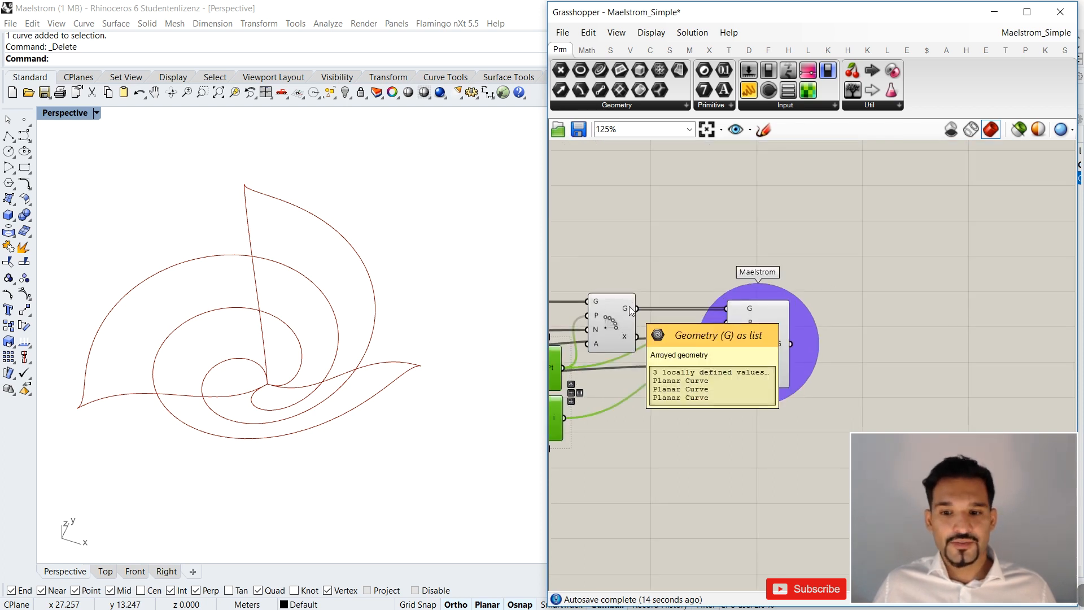
# Add a Loft component beyond the Maelstrom component, feed the Polar Array's geometry into its curves input and view the surface.
pyautogui.moveTo(981, 264); pyautogui.dragTo(826, 273, button='right')
pyautogui.doubleClick(833, 273)
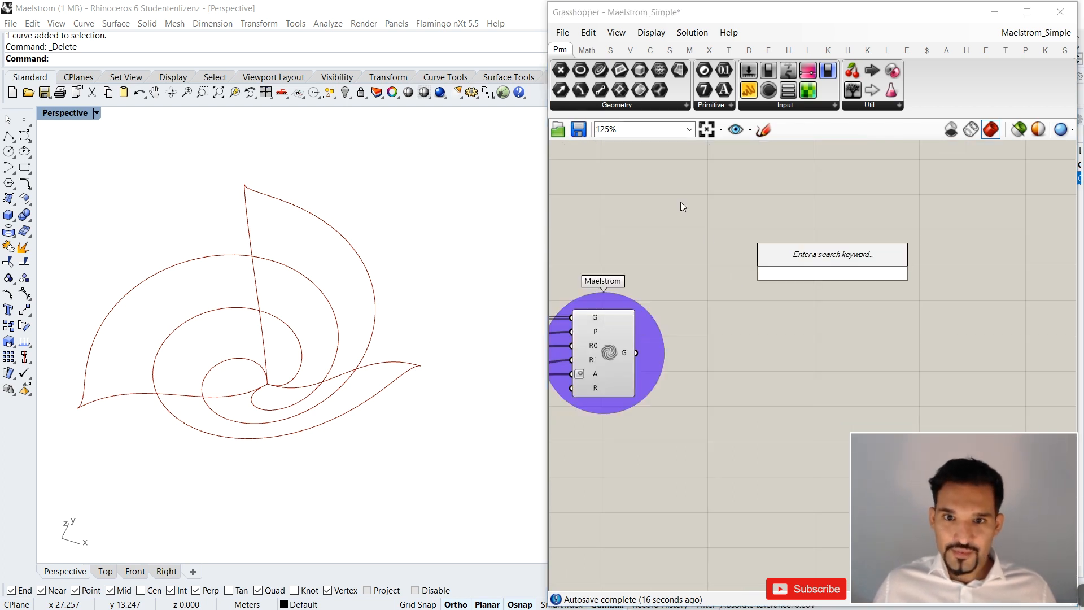
pyautogui.write('loft')
pyautogui.press('Return')
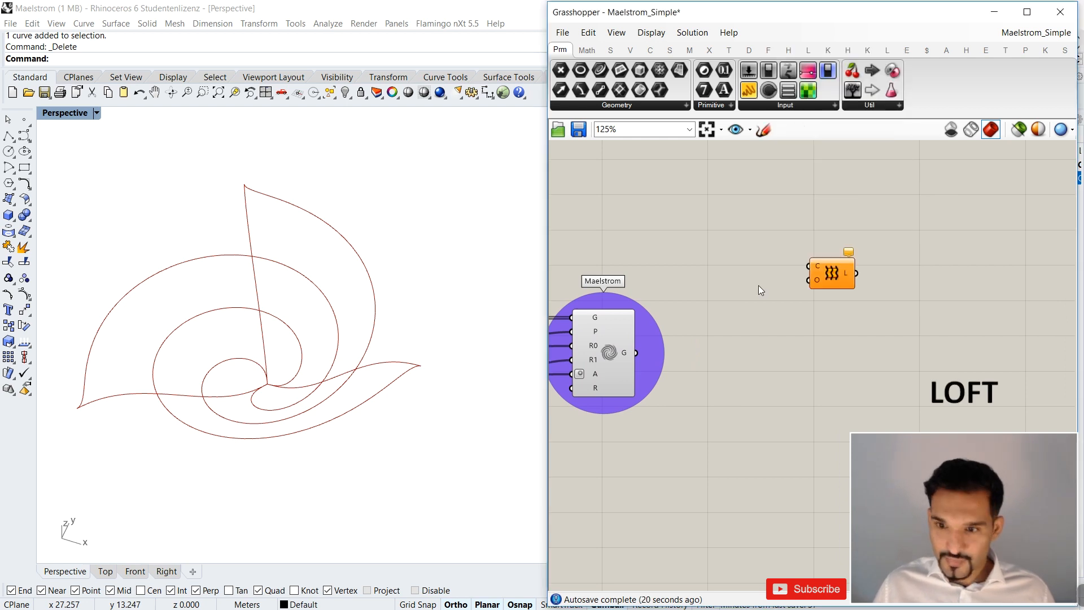
pyautogui.scroll(-2, 758, 286)
pyautogui.moveTo(622, 295); pyautogui.dragTo(858, 260)
pyautogui.moveTo(452, 316); pyautogui.dragTo(360, 270, button='right')
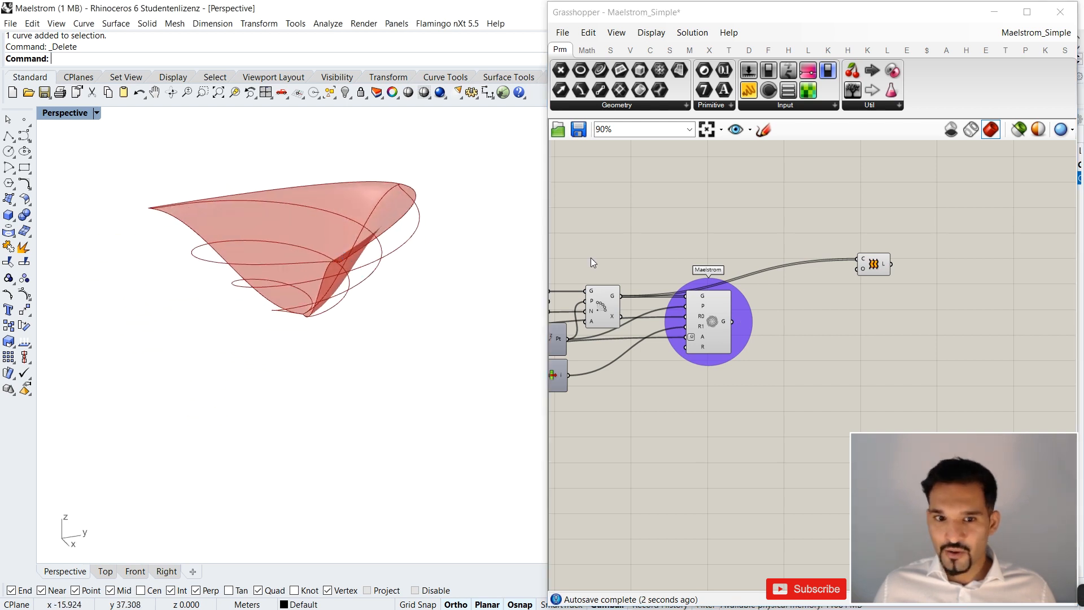
# Try the Loft with the Maelstrom's geometry output as its curves input and orbit around the spiralling surface.
pyautogui.scroll(3, 624, 294)
pyautogui.moveTo(1045, 243); pyautogui.dragTo(903, 219)
pyautogui.moveTo(806, 341); pyautogui.dragTo(856, 215)
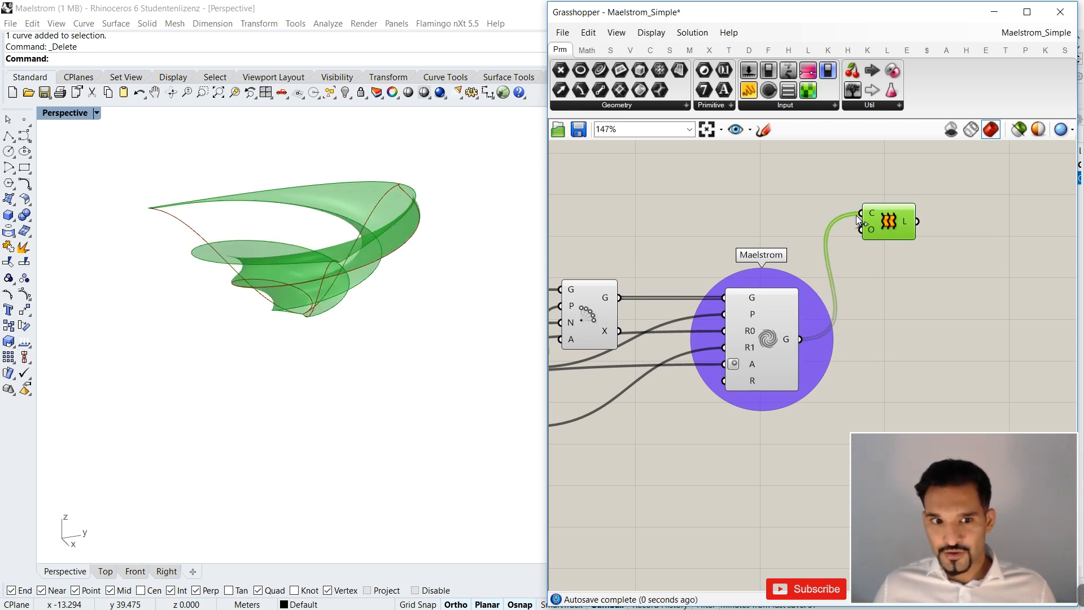
pyautogui.moveTo(423, 226); pyautogui.dragTo(398, 272, button='right')
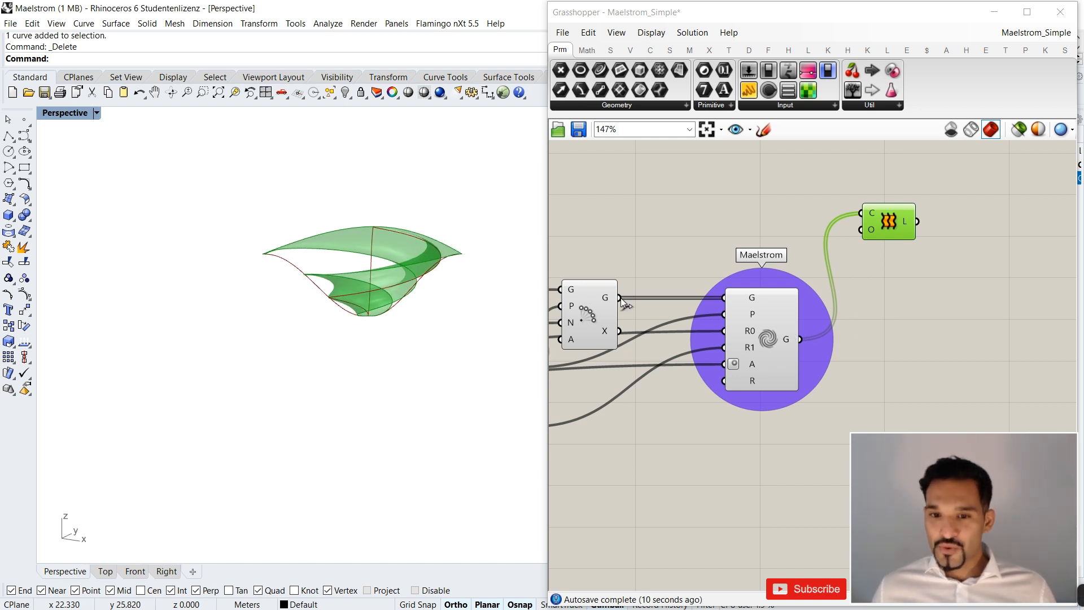
# Reposition the Loft while switching its curves input to the Polar Array's geometry and back to the Maelstrom's output.
pyautogui.moveTo(620, 298); pyautogui.dragTo(901, 201)
pyautogui.moveTo(621, 299); pyautogui.dragTo(879, 197)
pyautogui.moveTo(811, 338); pyautogui.dragTo(878, 195)
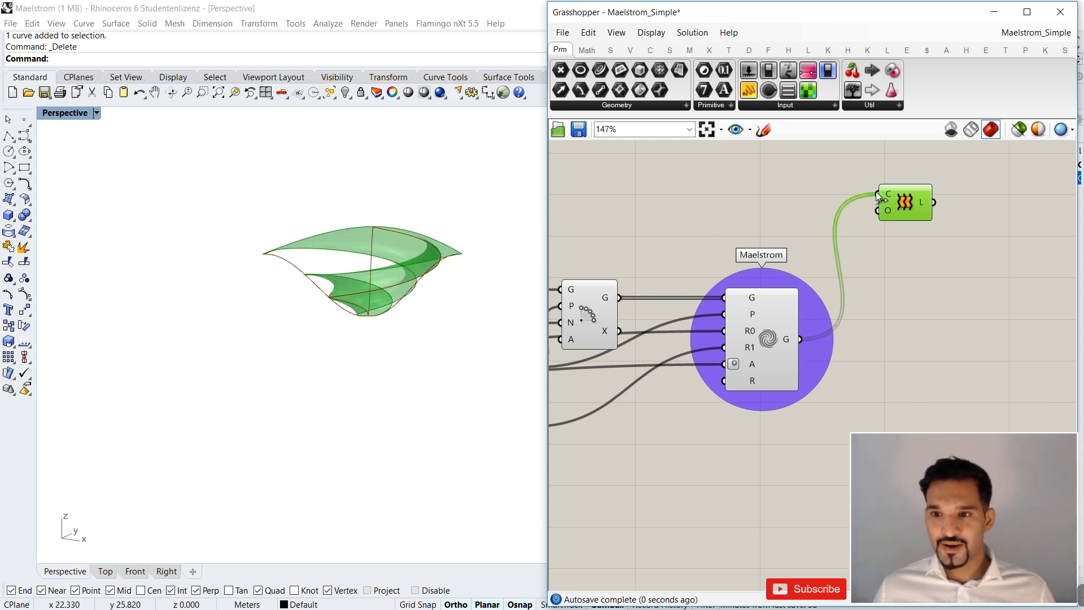
# Connect the Polar Array's geometry to the Loft's curves input and add the Maelstrom's geometry as a second source.
pyautogui.moveTo(621, 298); pyautogui.dragTo(877, 195)
pyautogui.moveTo(905, 203); pyautogui.dragTo(919, 215)
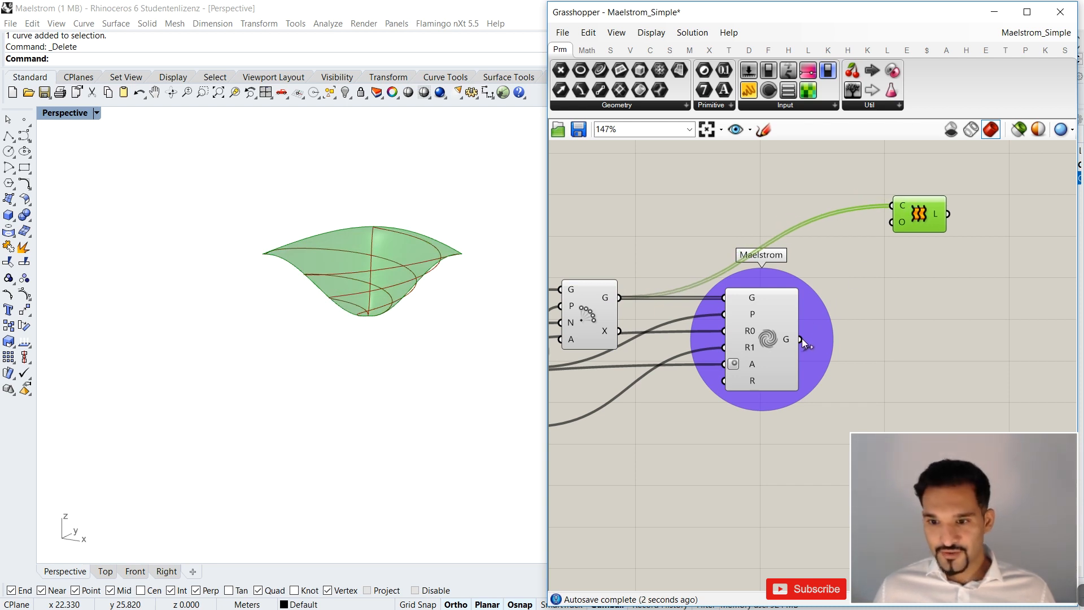
pyautogui.moveTo(801, 339); pyautogui.dragTo(867, 199)
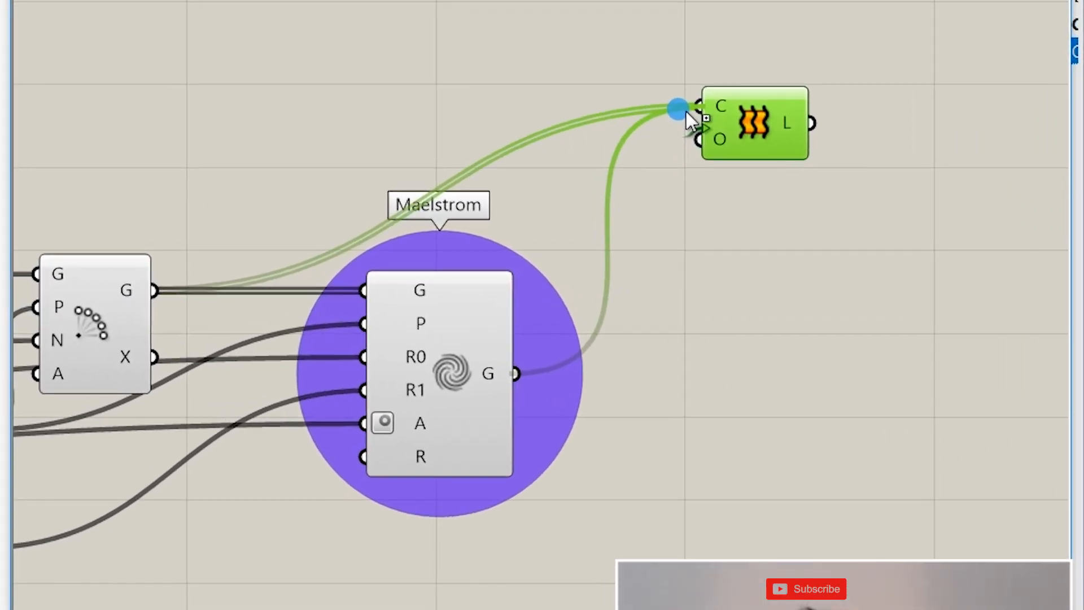
pyautogui.keyDown('shift'); pyautogui.moveTo(686, 110); pyautogui.dragTo(686, 110); pyautogui.keyUp('shift')
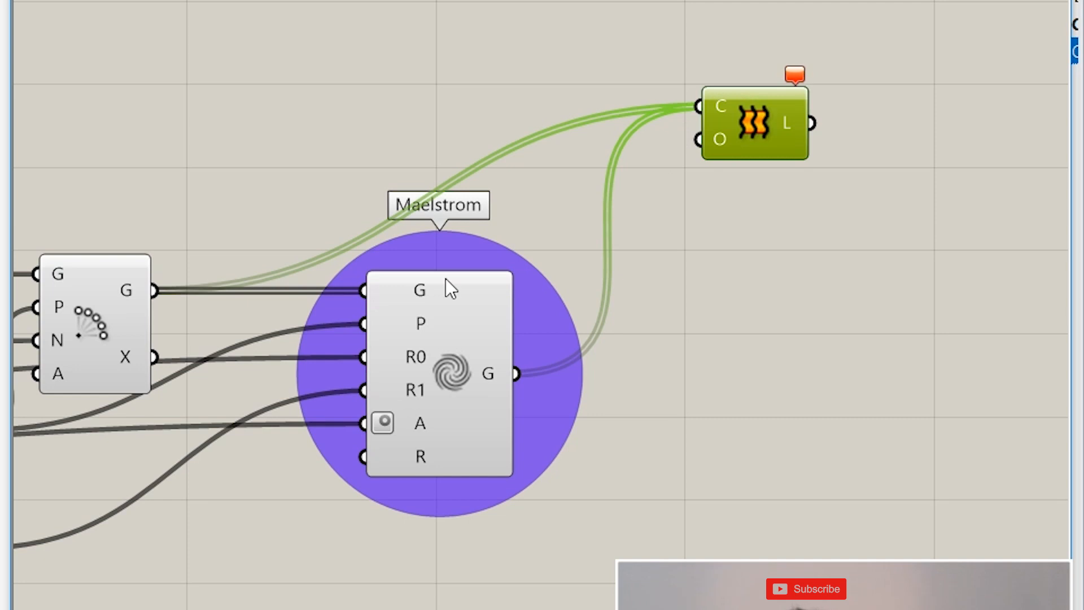
# Check the list of curves entering the Loft and read the component's error message.
pyautogui.moveTo(725, 104)
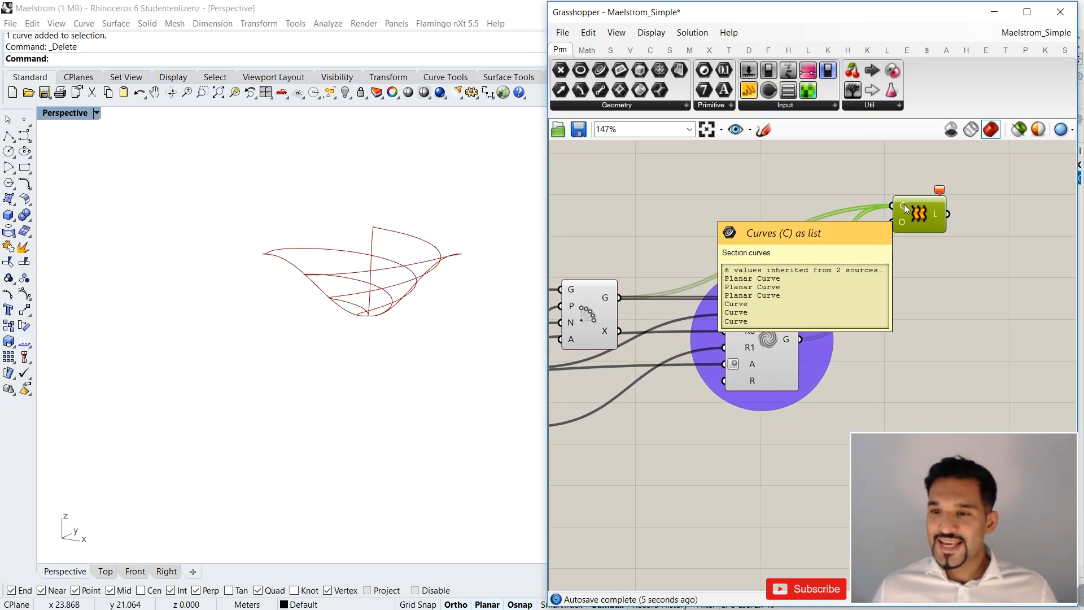
pyautogui.moveTo(918, 213); pyautogui.dragTo(911, 233)
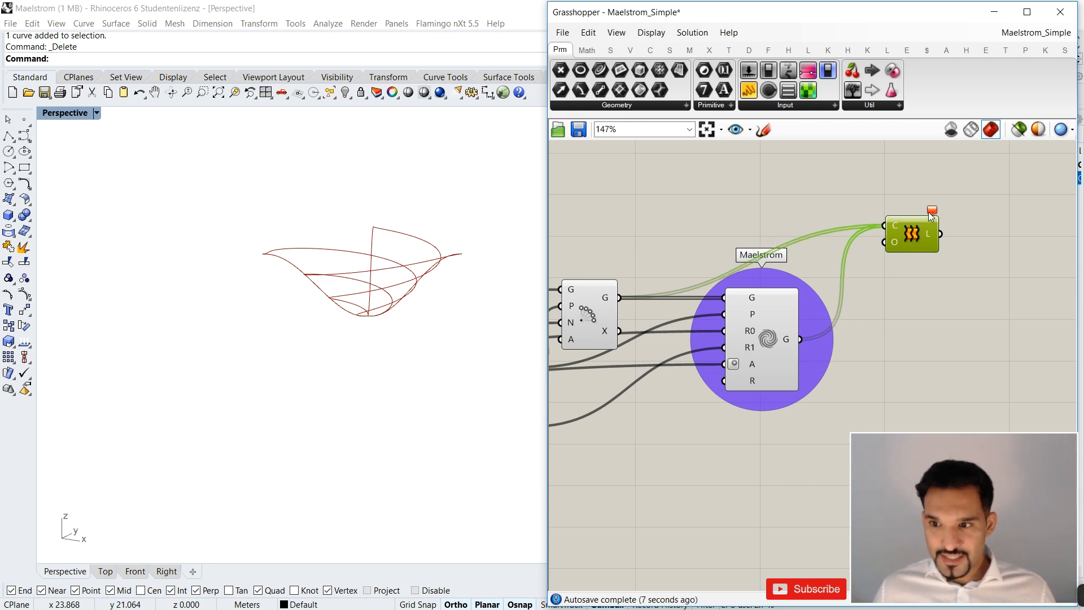
pyautogui.click(937, 204)
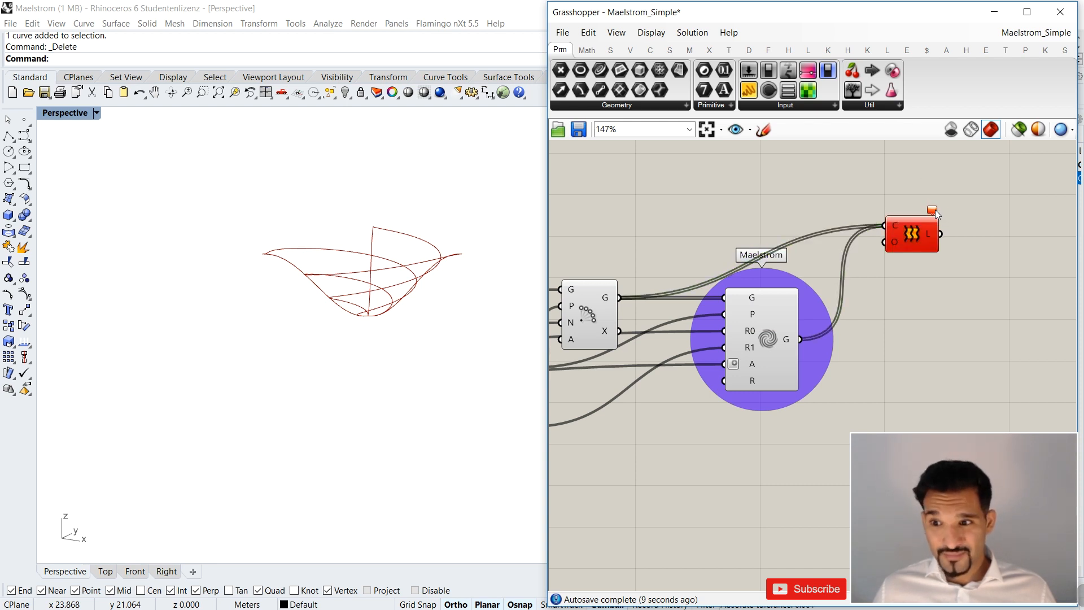
pyautogui.click(914, 243)
pyautogui.moveTo(931, 208)
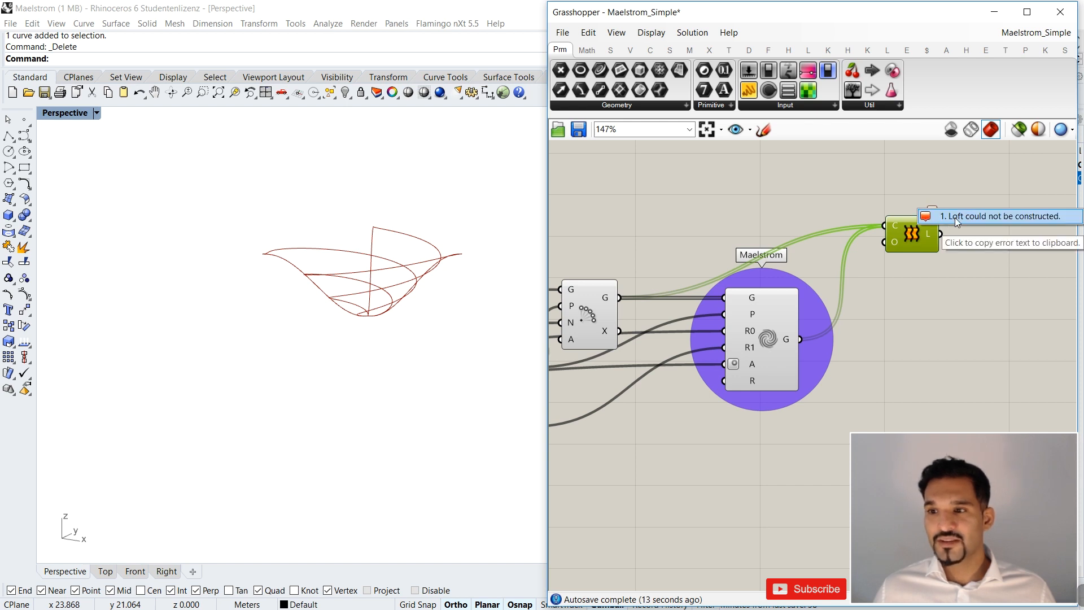
pyautogui.click(879, 200)
# Move the Loft component farther from the Maelstrom component to make room between them.
pyautogui.scroll(-5, 792, 257)
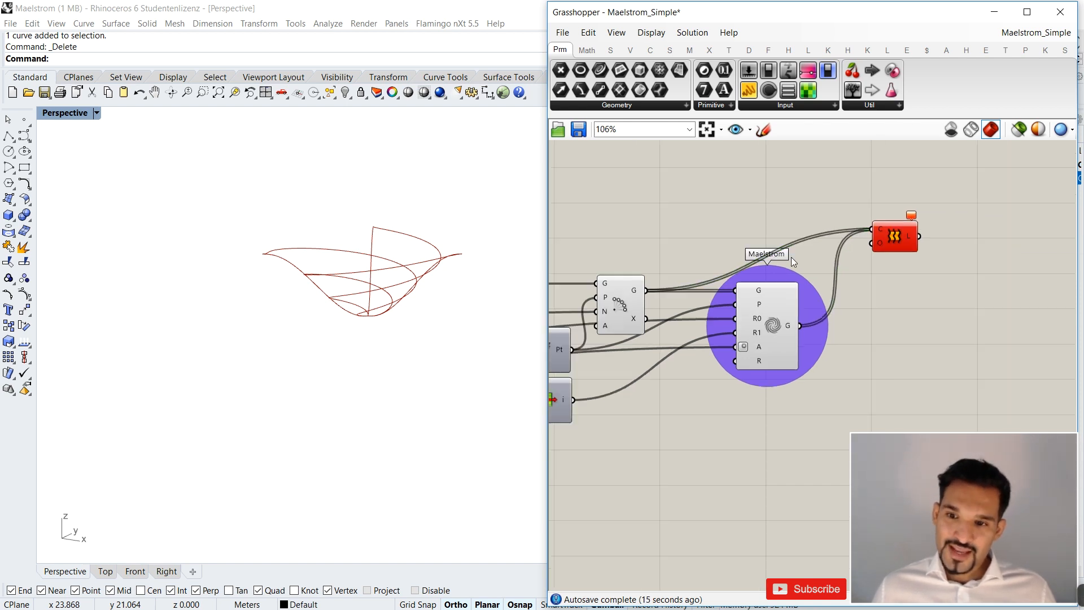
pyautogui.scroll(3, 731, 300)
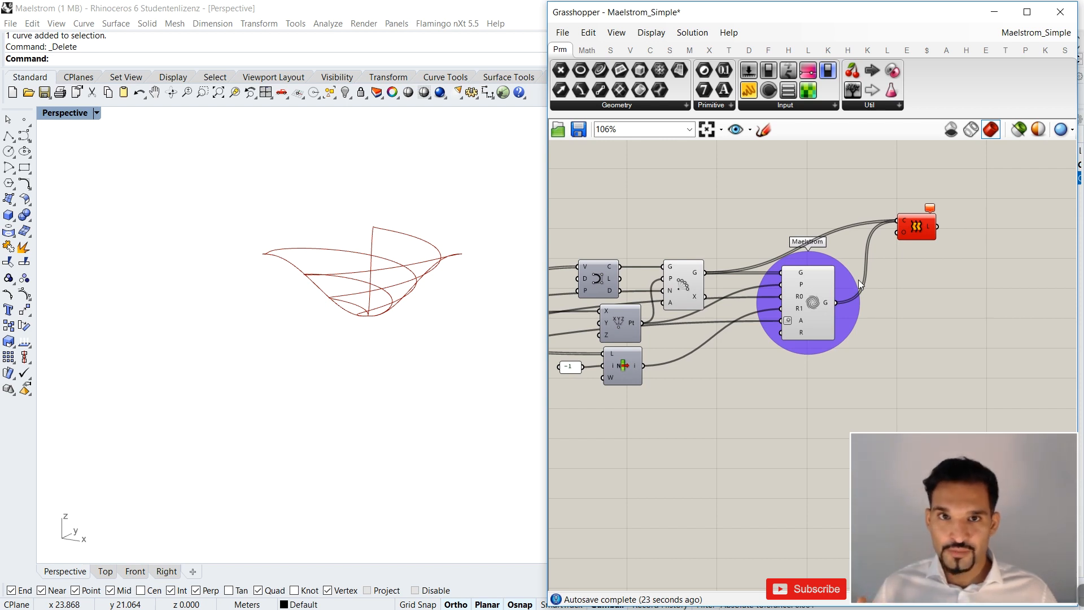
pyautogui.moveTo(909, 231); pyautogui.dragTo(979, 255)
pyautogui.click(823, 211)
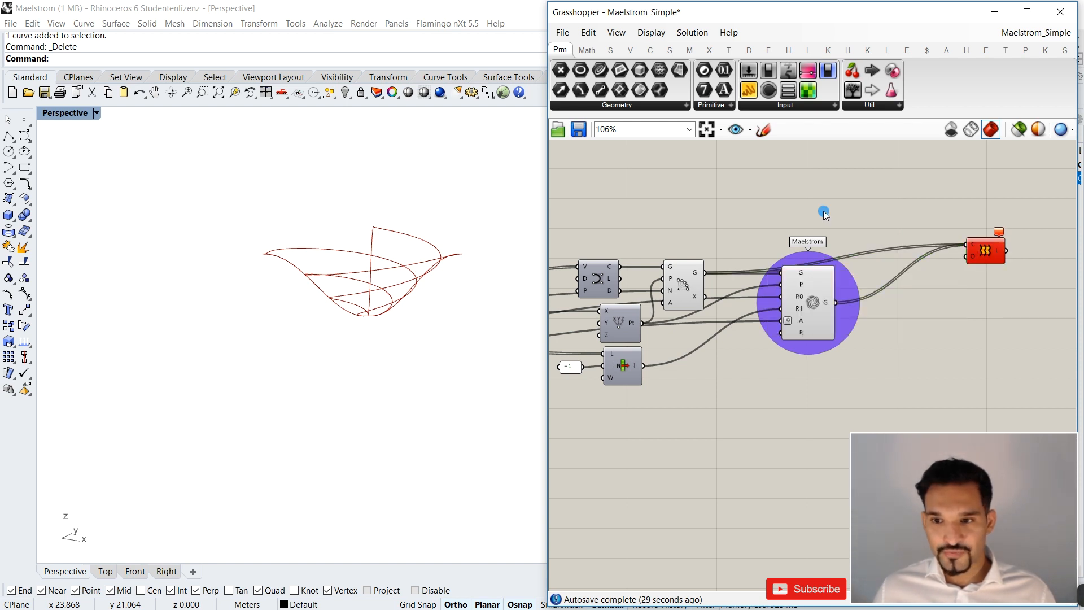
# Add two List Item components, one reading the Polar Array's geometry and the other reading the Maelstrom's geometry.
pyautogui.click(692, 274)
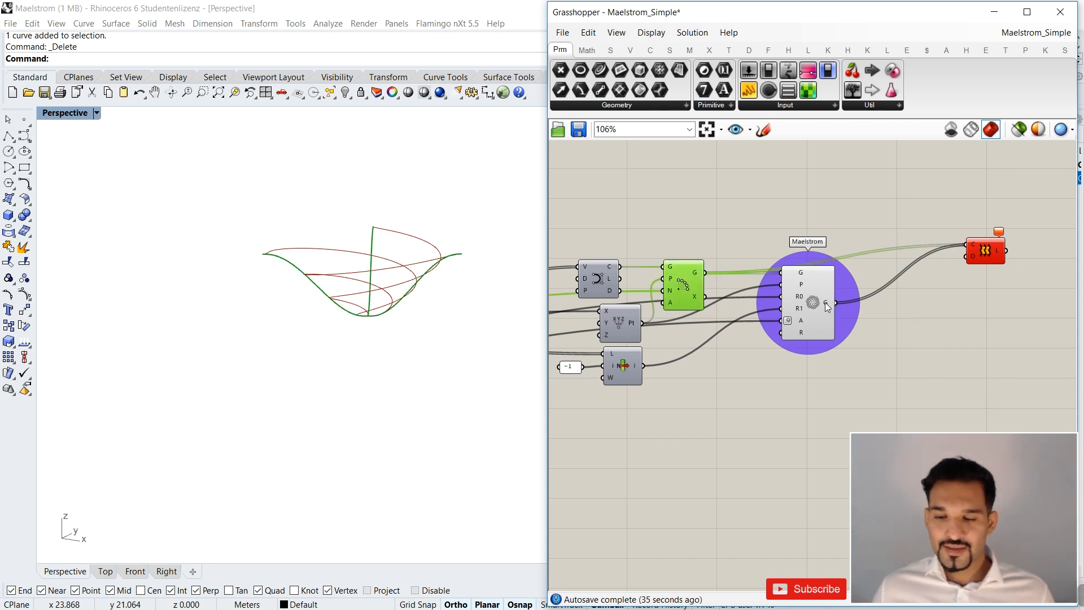
pyautogui.click(825, 302)
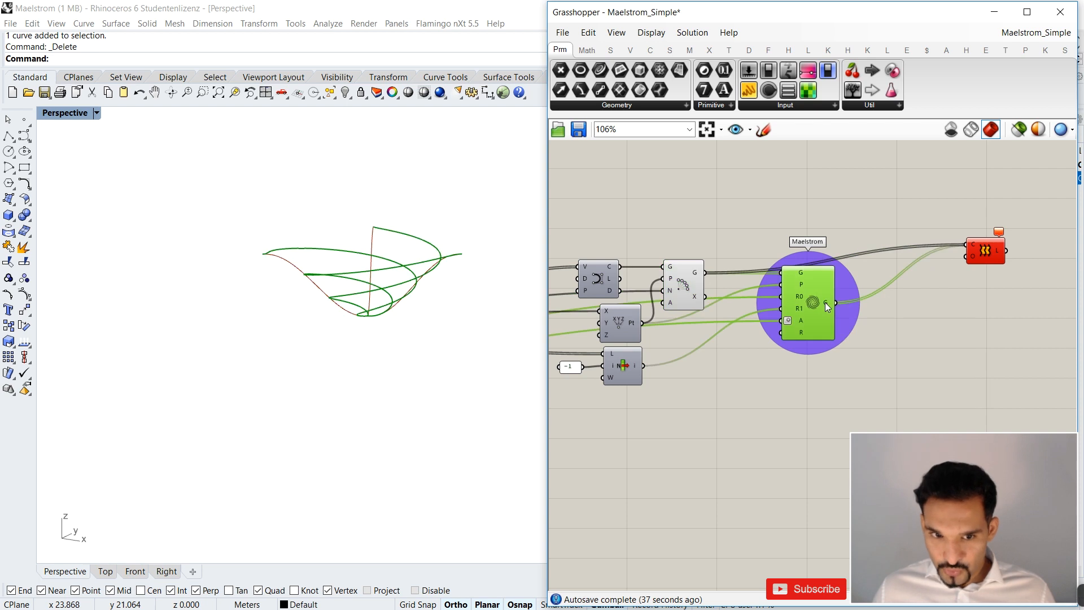
pyautogui.moveTo(773, 203); pyautogui.dragTo(763, 223, button='right')
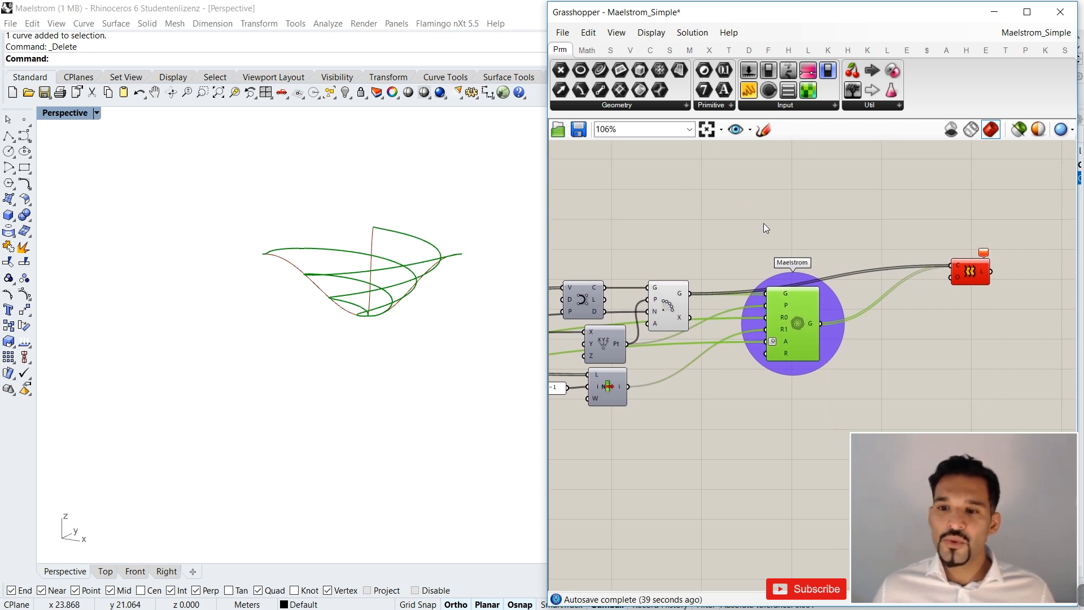
pyautogui.doubleClick(778, 223)
pyautogui.write('lis')
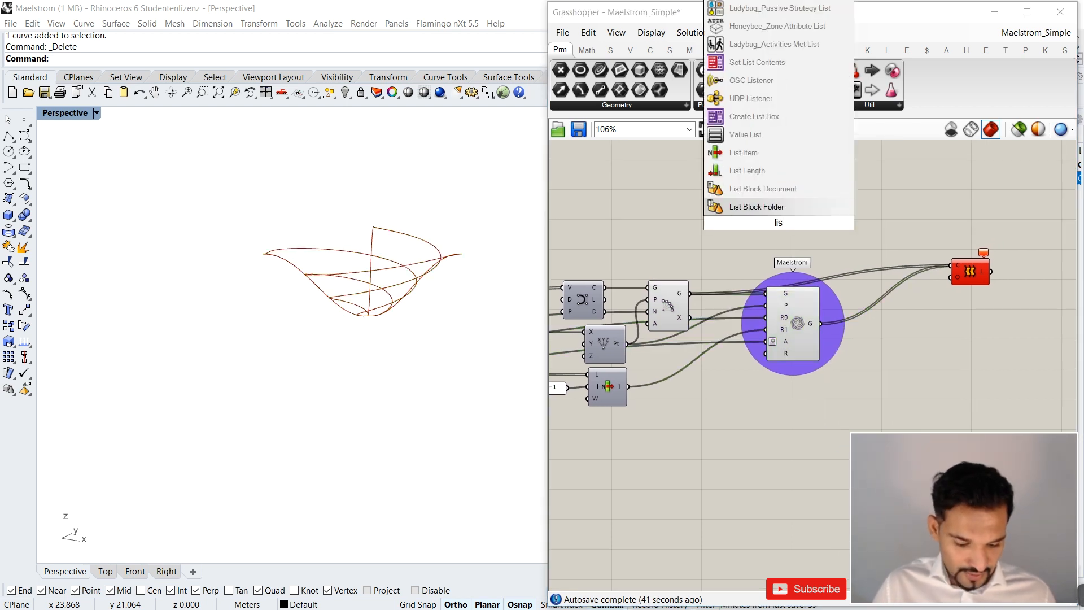
pyautogui.write('t item')
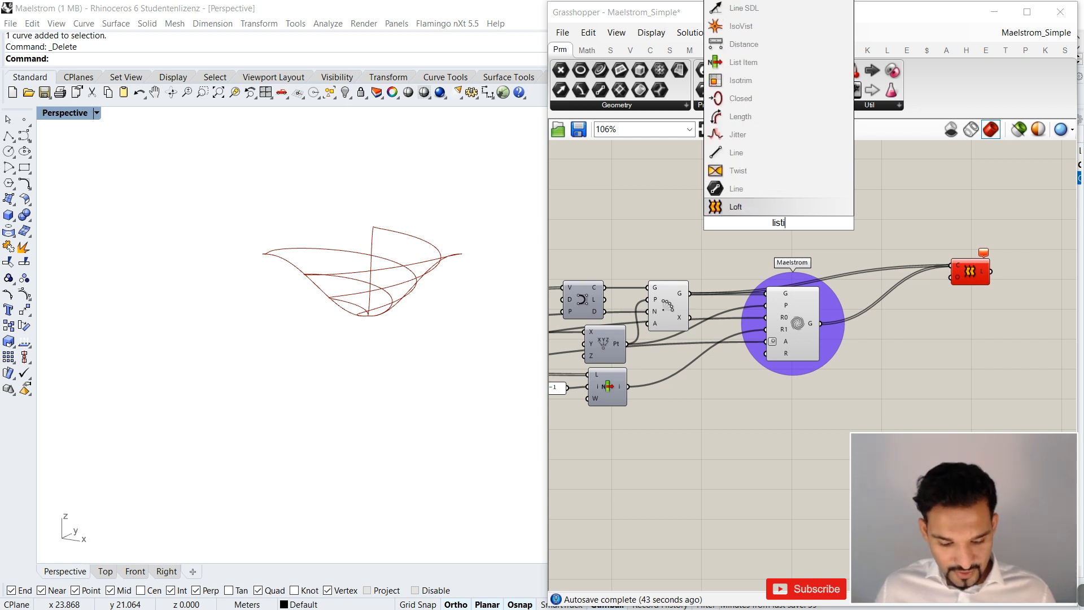
pyautogui.press('Return')
pyautogui.moveTo(690, 298); pyautogui.dragTo(823, 255)
pyautogui.moveTo(820, 324); pyautogui.dragTo(806, 230)
# Turn off the preview of the Polar Array and Maelstrom components and inspect the two extracted curves in the Perspective view.
pyautogui.click(784, 322)
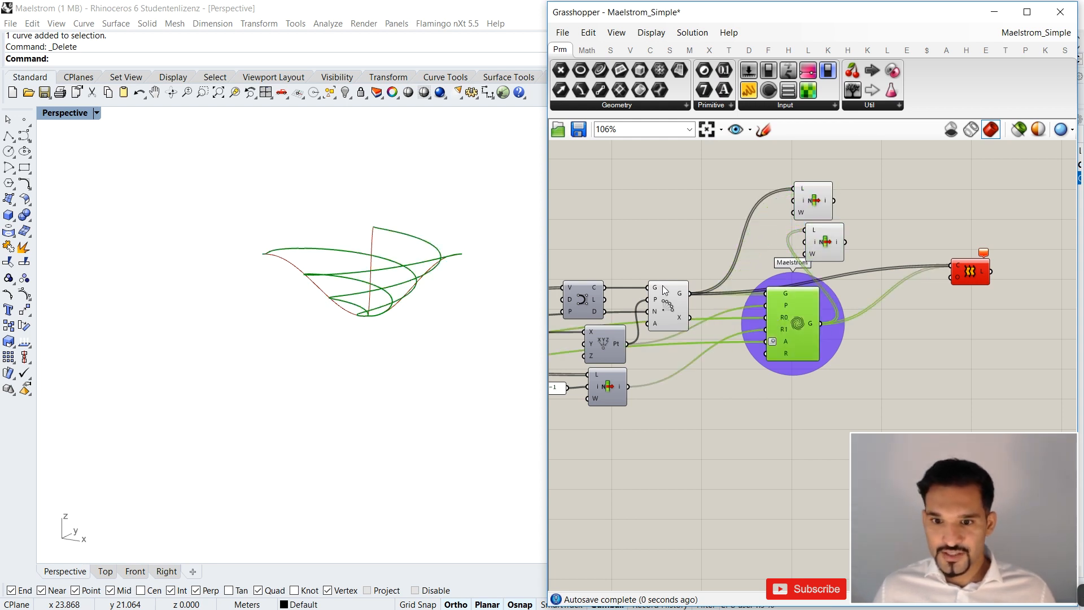
pyautogui.keyDown('shift'); pyautogui.click(666, 299); pyautogui.keyUp('shift')
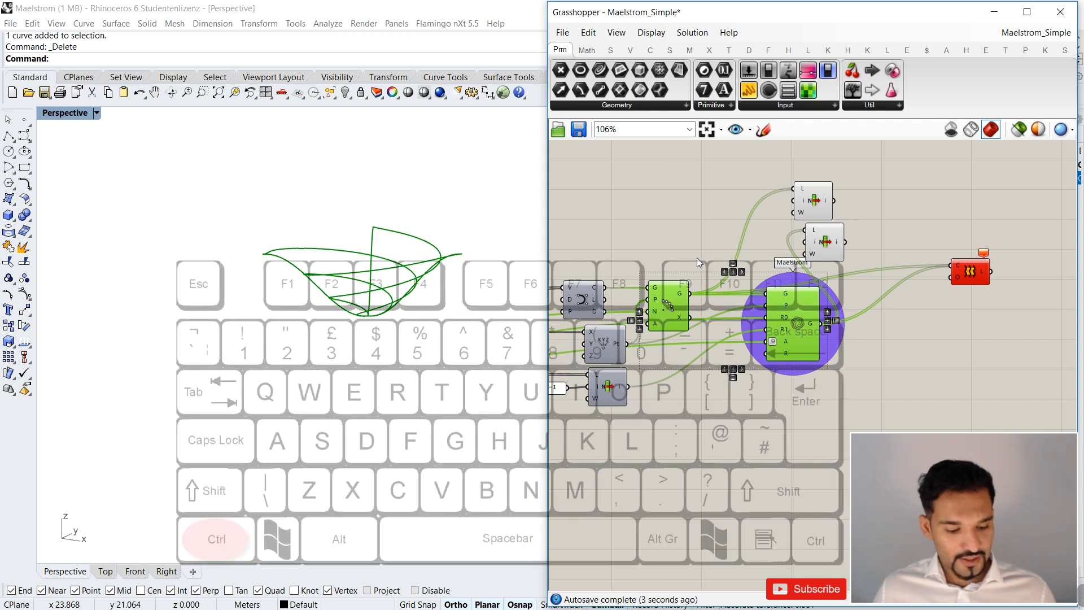
pyautogui.hotkey('ctrl', 'q')
pyautogui.moveTo(438, 229); pyautogui.dragTo(275, 258, button='right')
pyautogui.scroll(8, 447, 280)
pyautogui.moveTo(447, 286); pyautogui.dragTo(407, 324, button='right')
pyautogui.scroll(-8, 407, 324)
pyautogui.moveTo(316, 293); pyautogui.dragTo(292, 334, button='right')
pyautogui.scroll(5, 262, 200)
pyautogui.moveTo(264, 198); pyautogui.dragTo(309, 204, button='right')
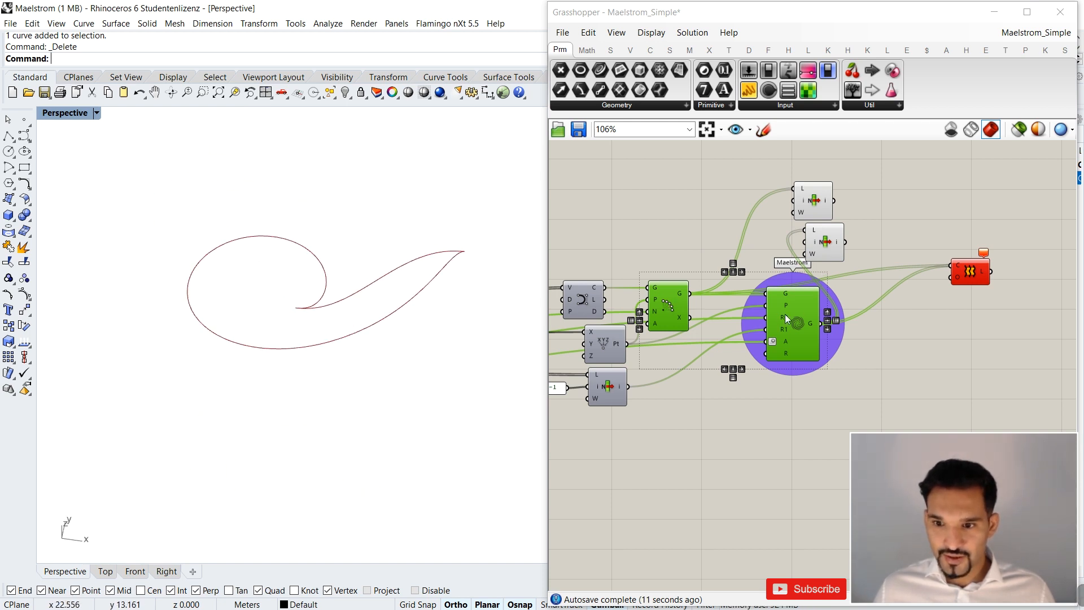
# Replace the Loft's curve sources with the outputs of both List Items and inspect the lofted surface in the Perspective view.
pyautogui.click(864, 242)
pyautogui.moveTo(959, 272); pyautogui.dragTo(956, 268)
pyautogui.keyDown('shift'); pyautogui.moveTo(846, 243); pyautogui.dragTo(920, 217); pyautogui.keyUp('shift')
pyautogui.moveTo(415, 230); pyautogui.dragTo(213, 215, button='right')
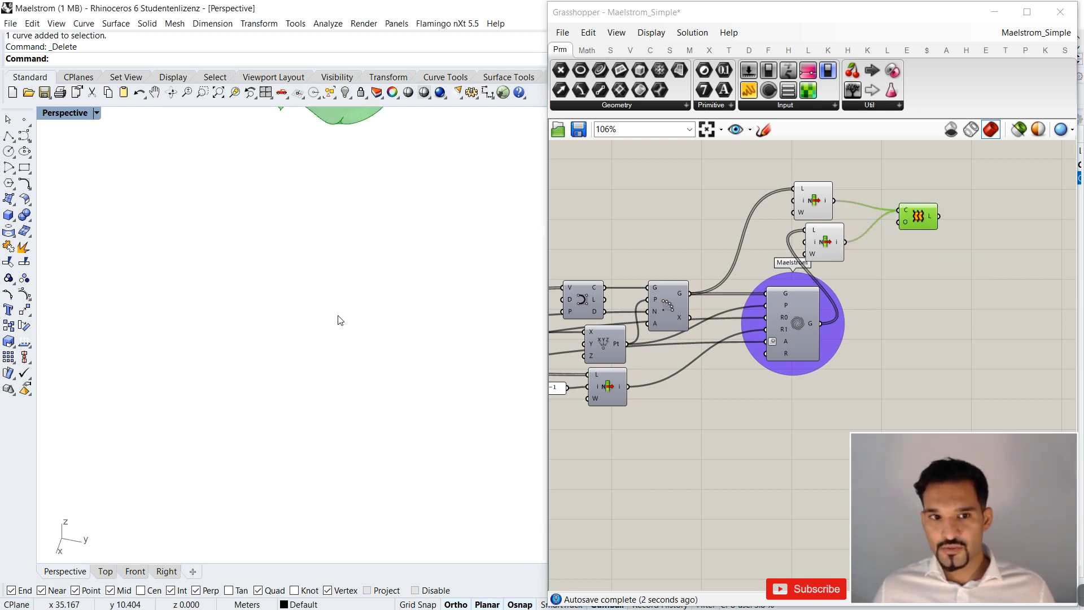
pyautogui.moveTo(340, 320); pyautogui.dragTo(363, 213, button='right')
pyautogui.click(716, 216)
pyautogui.moveTo(387, 266); pyautogui.dragTo(416, 290, button='right')
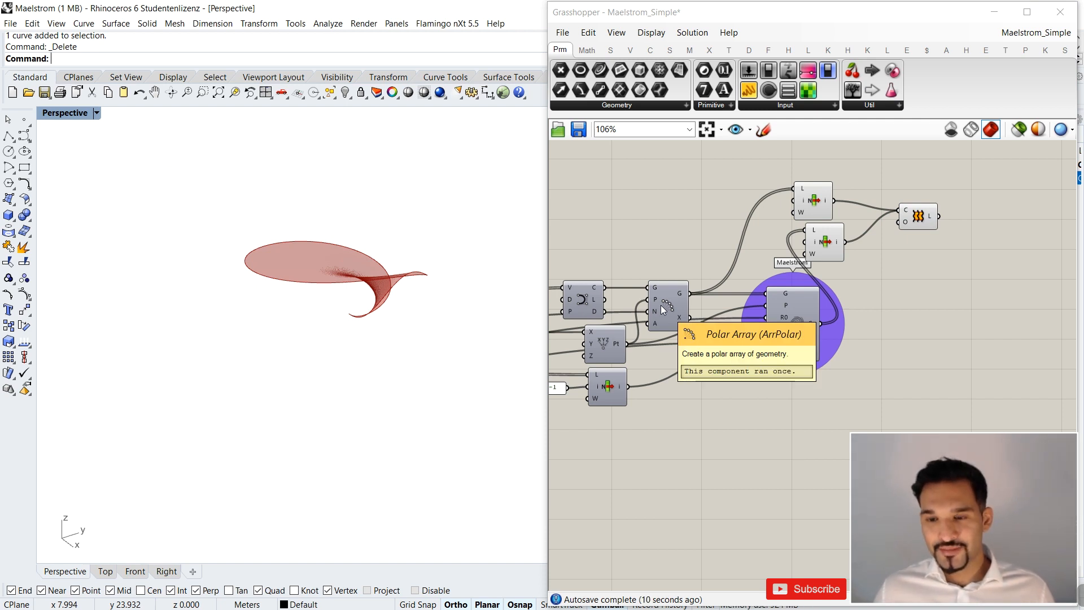
# Rearrange the two List Items and the Loft, stacking the List Items vertically with a gap between them.
pyautogui.scroll(4, 909, 209)
pyautogui.click(741, 207)
pyautogui.moveTo(741, 207); pyautogui.dragTo(764, 208)
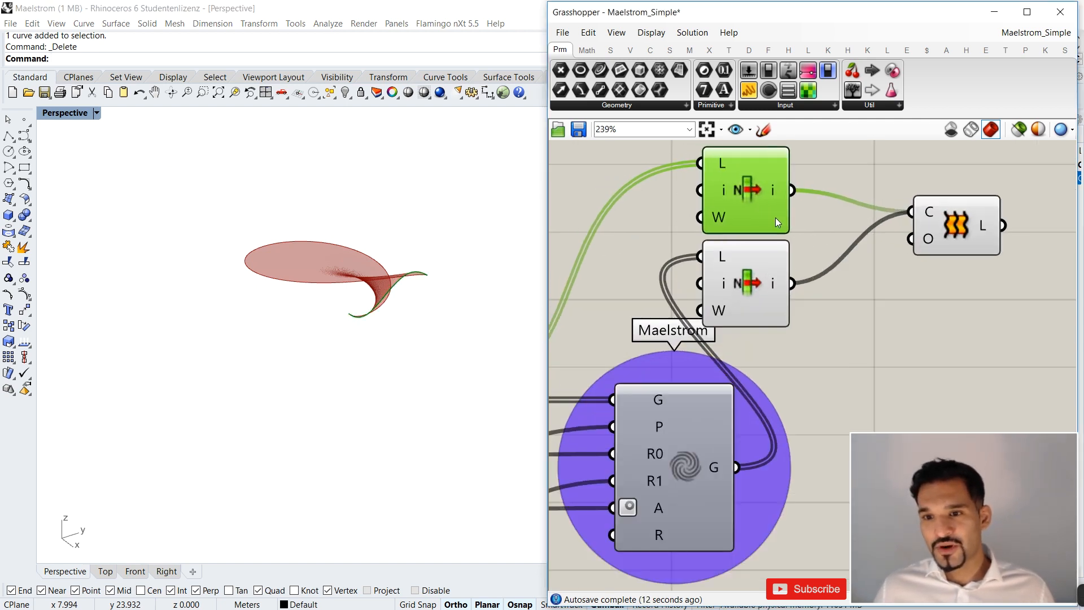
pyautogui.scroll(-1, 1007, 209)
pyautogui.moveTo(1007, 209); pyautogui.dragTo(930, 232, button='right')
pyautogui.moveTo(914, 190); pyautogui.dragTo(646, 290)
pyautogui.moveTo(704, 293); pyautogui.dragTo(795, 295)
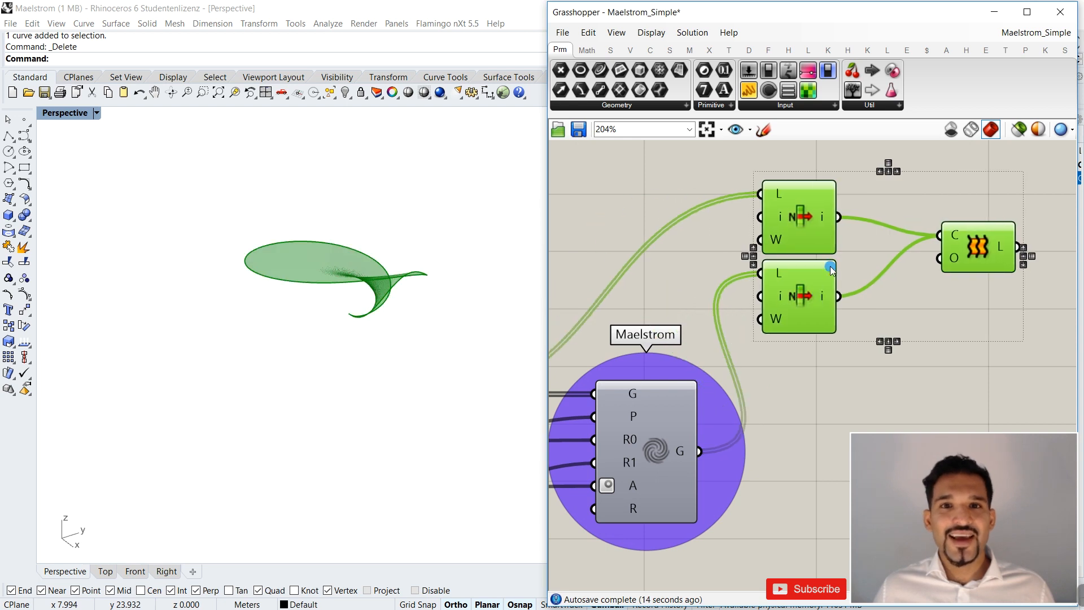
pyautogui.click(814, 271)
pyautogui.scroll(4, 754, 221)
pyautogui.scroll(-4, 723, 234)
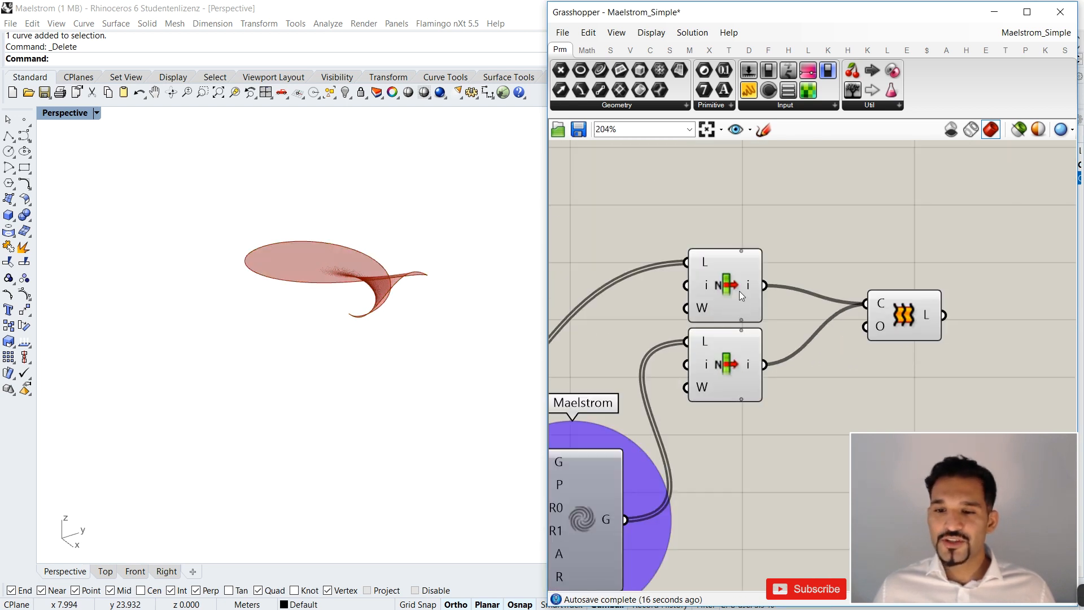
pyautogui.moveTo(740, 290); pyautogui.dragTo(735, 252)
pyautogui.moveTo(727, 357); pyautogui.dragTo(728, 372)
# Add the +1 and +2 outputs to both List Item components.
pyautogui.scroll(4, 742, 290)
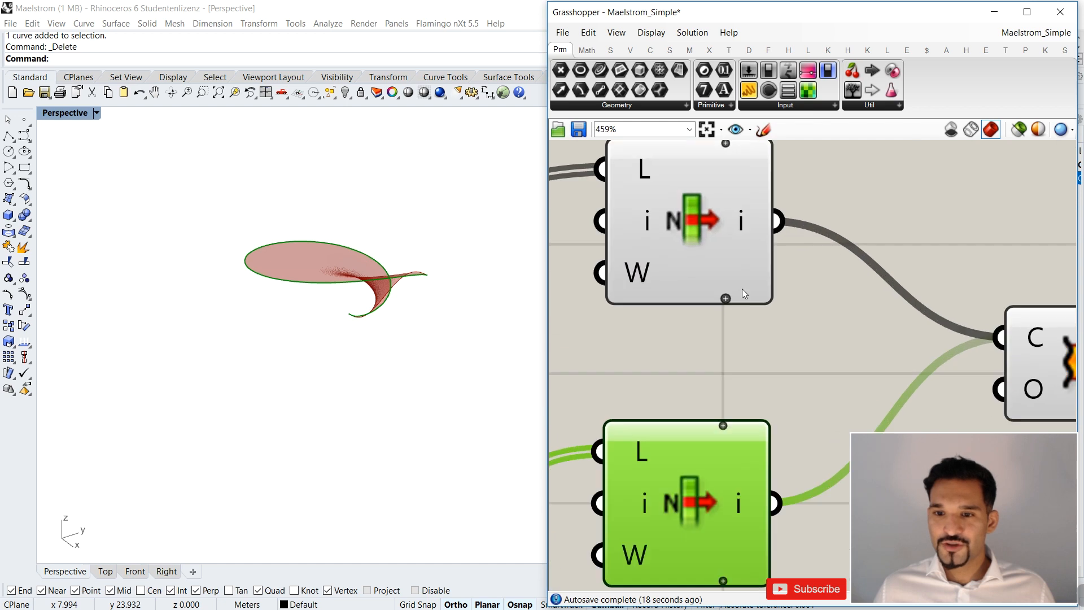
pyautogui.scroll(2, 726, 301)
pyautogui.click(726, 299)
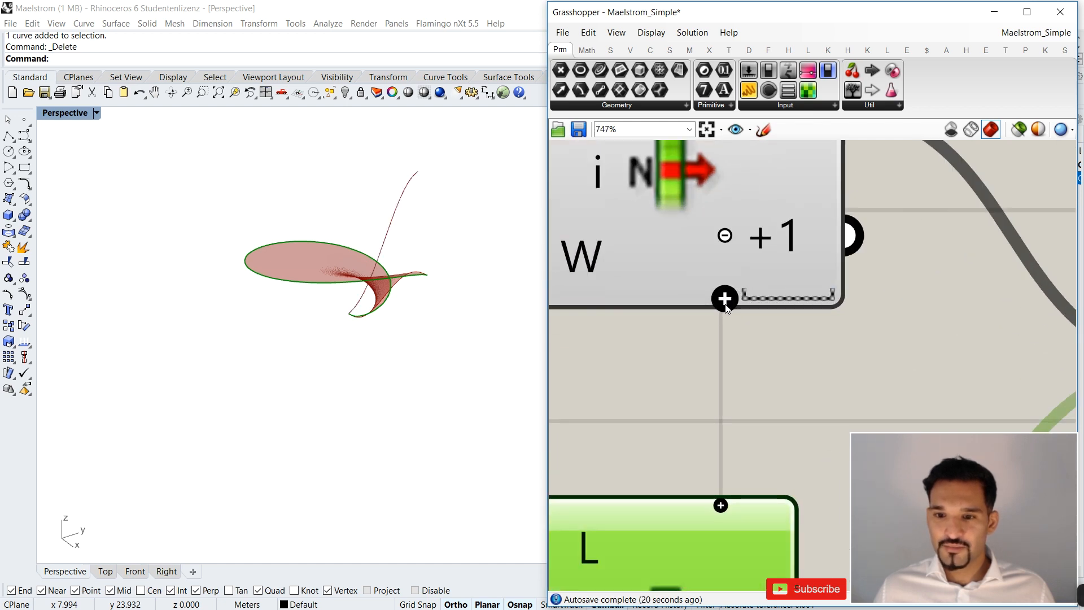
pyautogui.click(726, 299)
pyautogui.scroll(-4, 725, 301)
pyautogui.scroll(2, 715, 477)
pyautogui.click(717, 476)
pyautogui.click(725, 497)
pyautogui.scroll(-6, 736, 271)
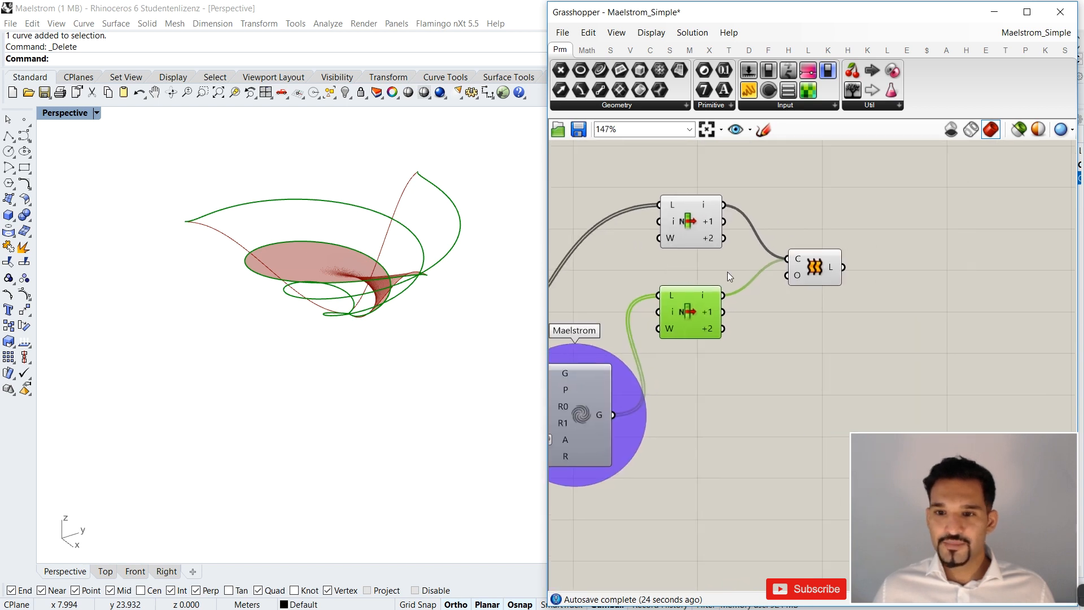
# Duplicate the Loft into three, feeding the copies with the +1 and +2 outputs of both List Items, and inspect the surfaces.
pyautogui.click(825, 269)
pyautogui.moveTo(823, 265)
pyautogui.mouseDown()
pyautogui.moveTo(816, 216)
pyautogui.moveTo(806, 254)
pyautogui.mouseUp()
pyautogui.hotkey('ctrl', 'c')
pyautogui.hotkey('ctrl', 'v')
pyautogui.moveTo(724, 223); pyautogui.dragTo(778, 258)
pyautogui.keyDown('shift'); pyautogui.moveTo(724, 313); pyautogui.dragTo(803, 281); pyautogui.keyUp('shift')
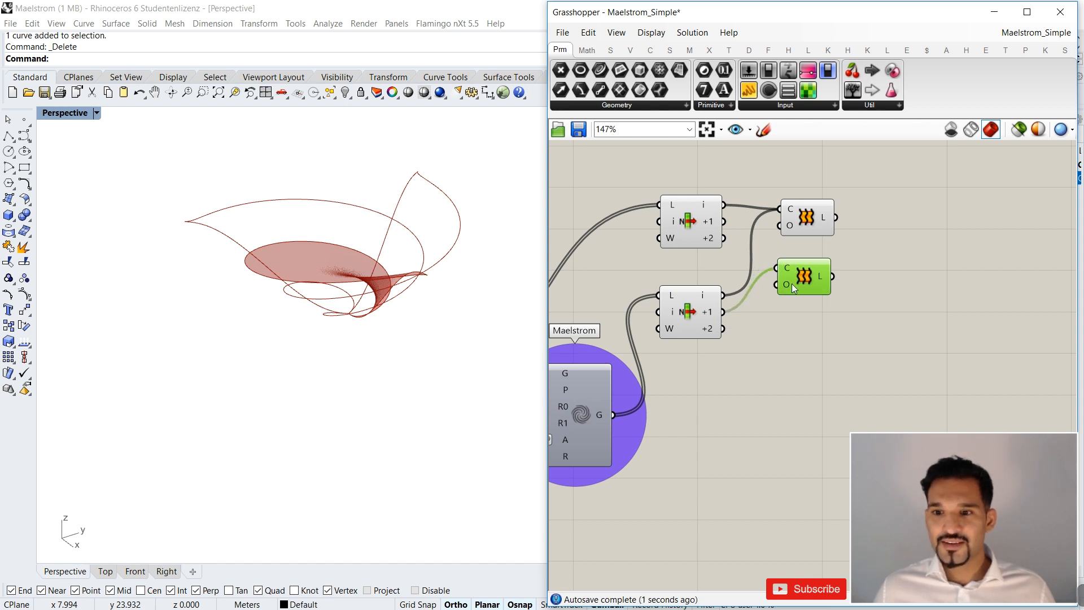
pyautogui.keyDown('shift'); pyautogui.moveTo(740, 243); pyautogui.dragTo(786, 320); pyautogui.keyUp('shift')
pyautogui.click(894, 307)
pyautogui.moveTo(395, 328); pyautogui.dragTo(388, 303, button='right')
pyautogui.scroll(-5, 949, 236)
pyautogui.scroll(3, 901, 247)
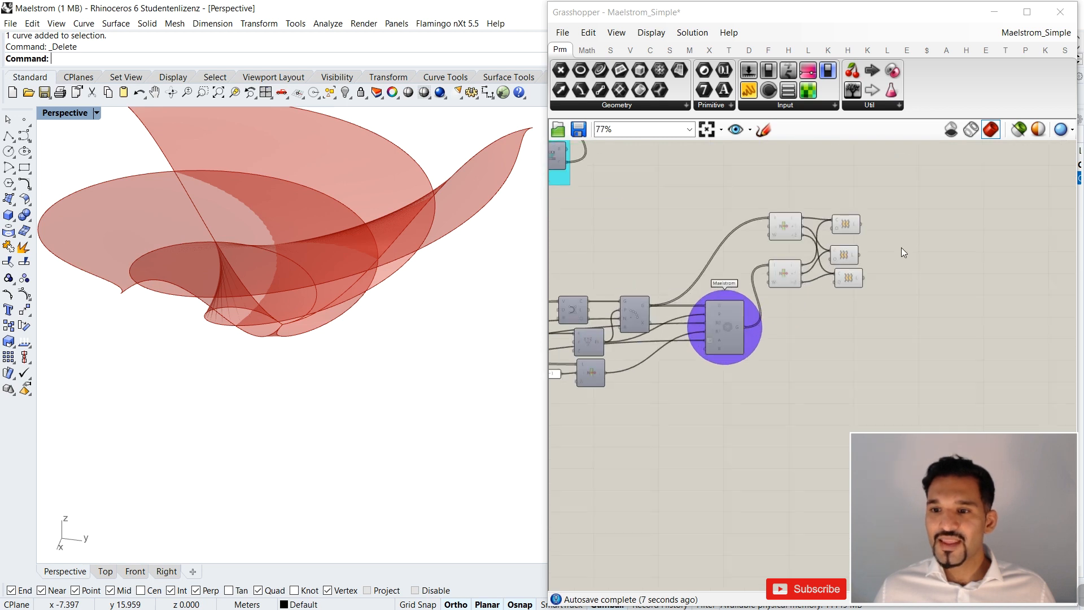
# Delete the two List Items and all three Loft components.
pyautogui.moveTo(889, 208); pyautogui.dragTo(788, 324)
pyautogui.press('Delete')
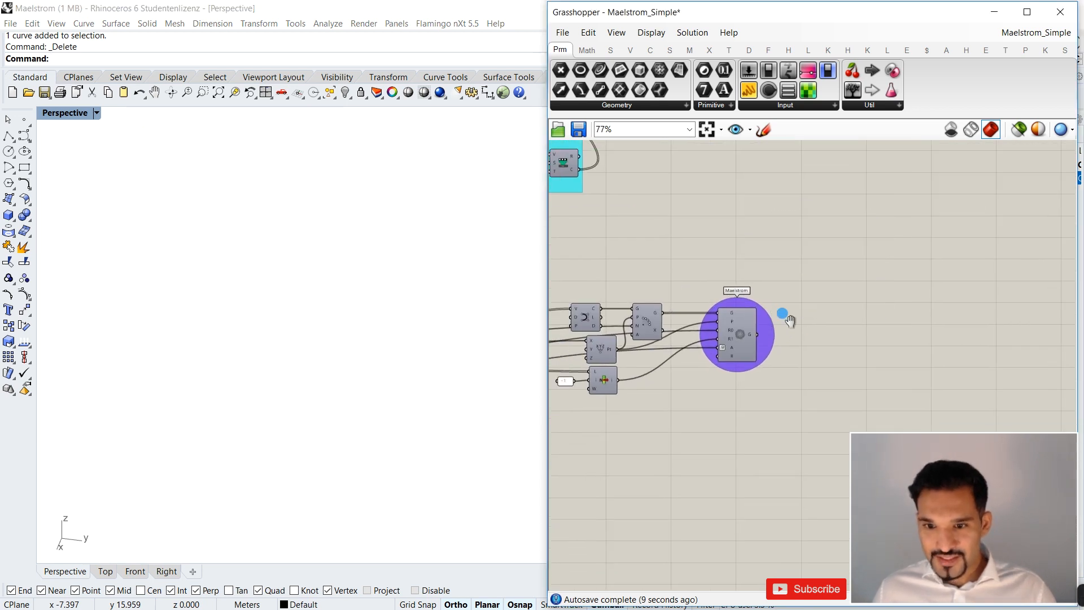
pyautogui.moveTo(781, 314); pyautogui.dragTo(827, 298, button='right')
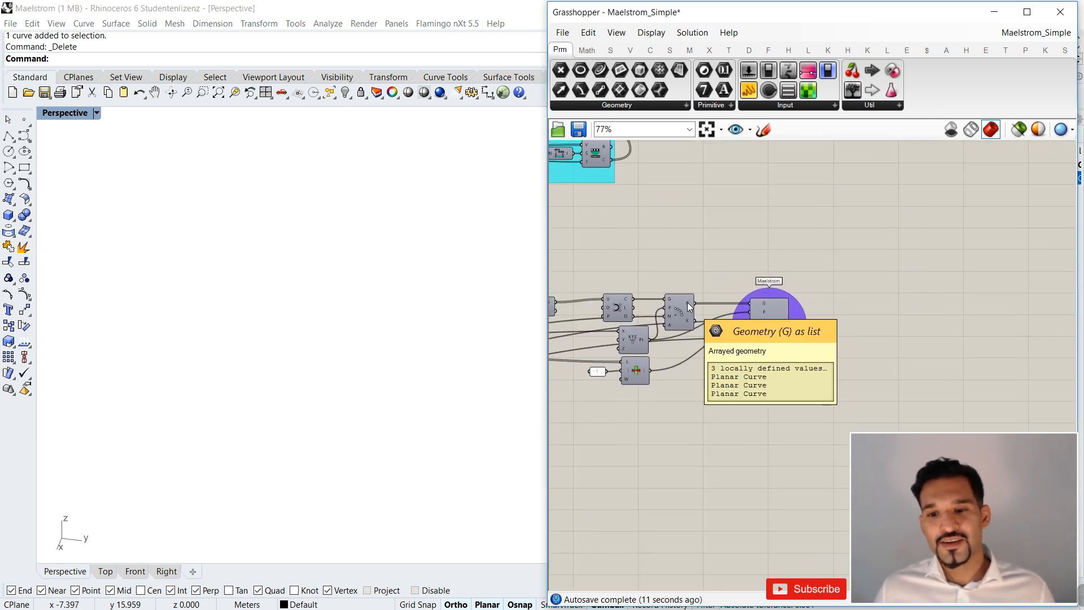
# Add a Graft Tree component for the Polar Array's geometry and a copy of it for the Maelstrom's geometry.
pyautogui.doubleClick(734, 266)
pyautogui.write('graft')
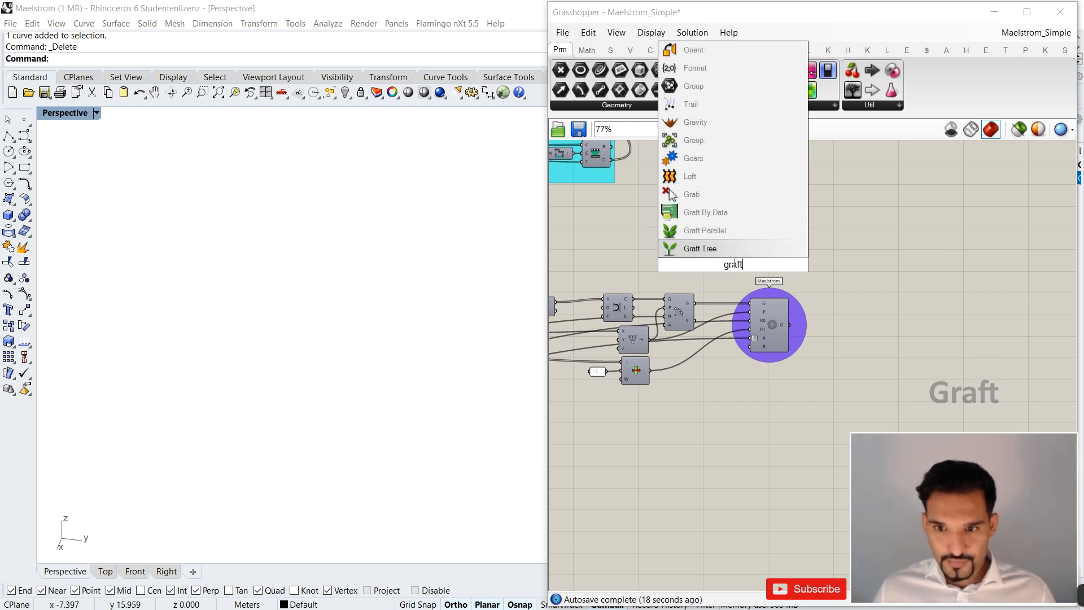
pyautogui.press('Return')
pyautogui.scroll(3, 684, 323)
pyautogui.moveTo(701, 291)
pyautogui.mouseDown()
pyautogui.moveTo(740, 230)
pyautogui.moveTo(859, 190)
pyautogui.moveTo(911, 187)
pyautogui.moveTo(921, 259)
pyautogui.mouseUp()
pyautogui.scroll(-1, 860, 223)
pyautogui.hotkey('ctrl', 'c')
pyautogui.hotkey('ctrl', 'v')
pyautogui.moveTo(857, 308); pyautogui.dragTo(905, 232)
pyautogui.moveTo(881, 257); pyautogui.dragTo(745, 265, button='right')
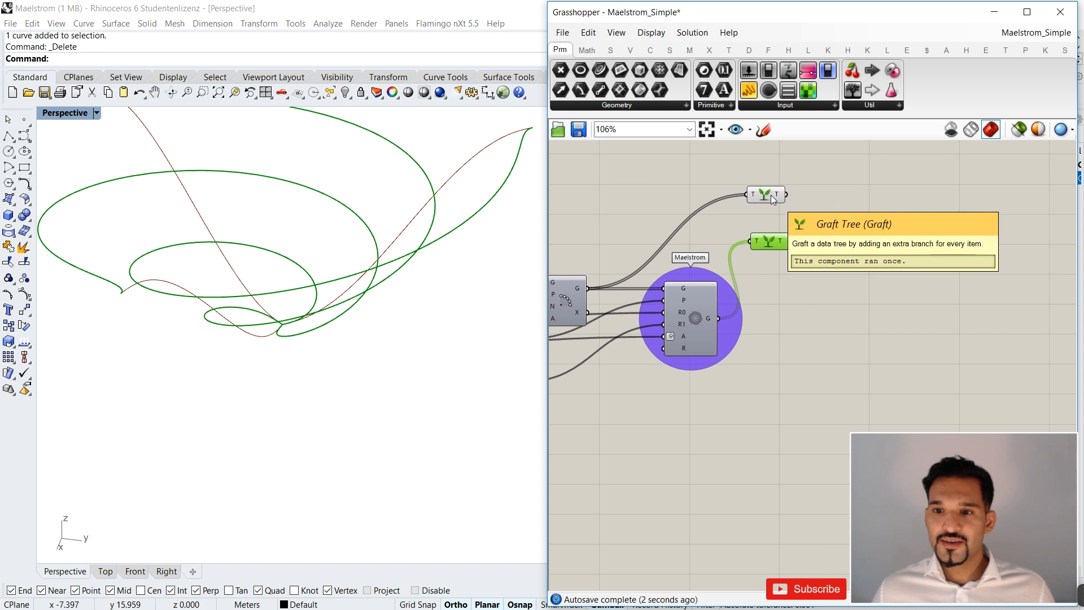
# Simplify the tree output of both Graft Tree components and check their resulting branch paths.
pyautogui.moveTo(756, 194)
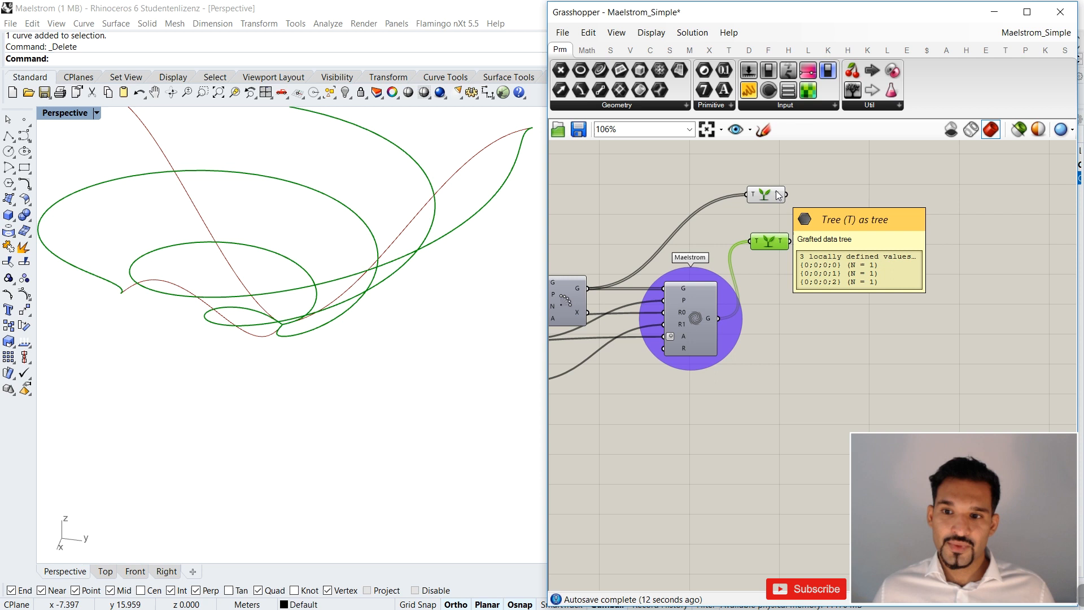
pyautogui.rightClick(777, 193)
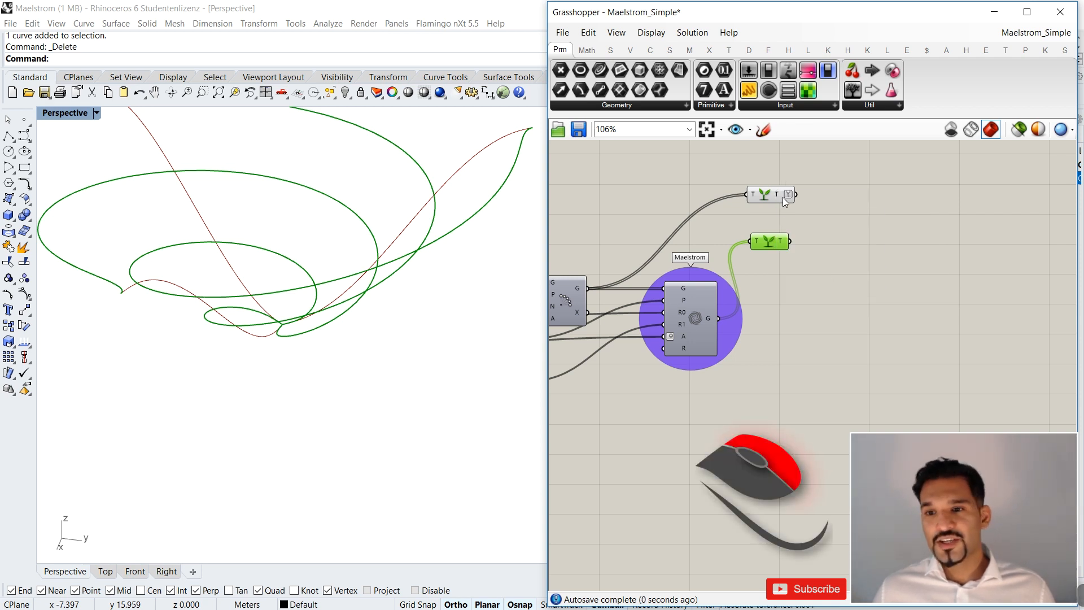
pyautogui.moveTo(779, 195)
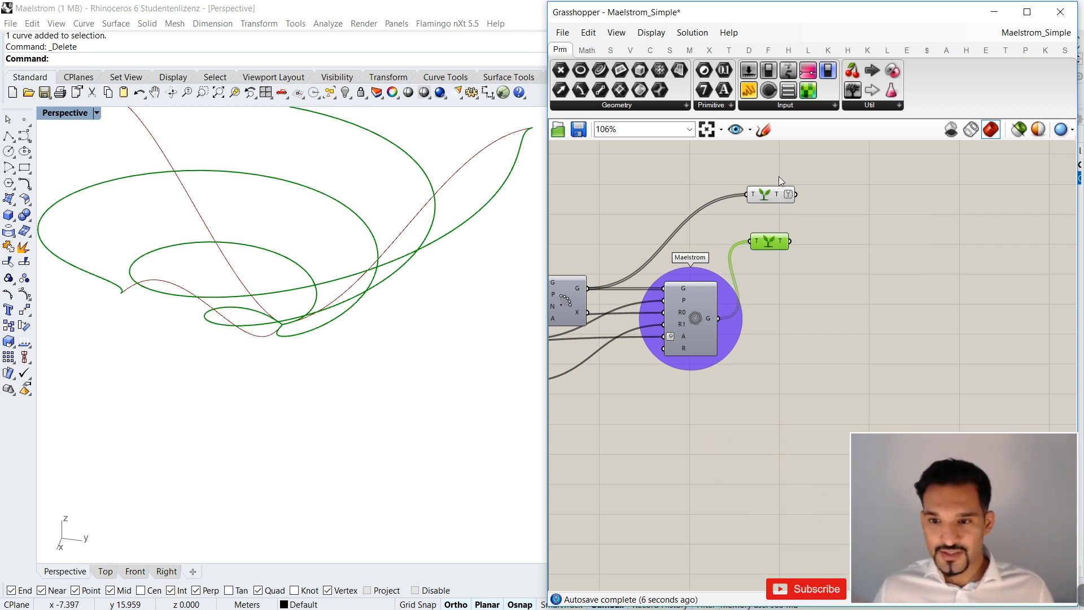
pyautogui.moveTo(783, 243)
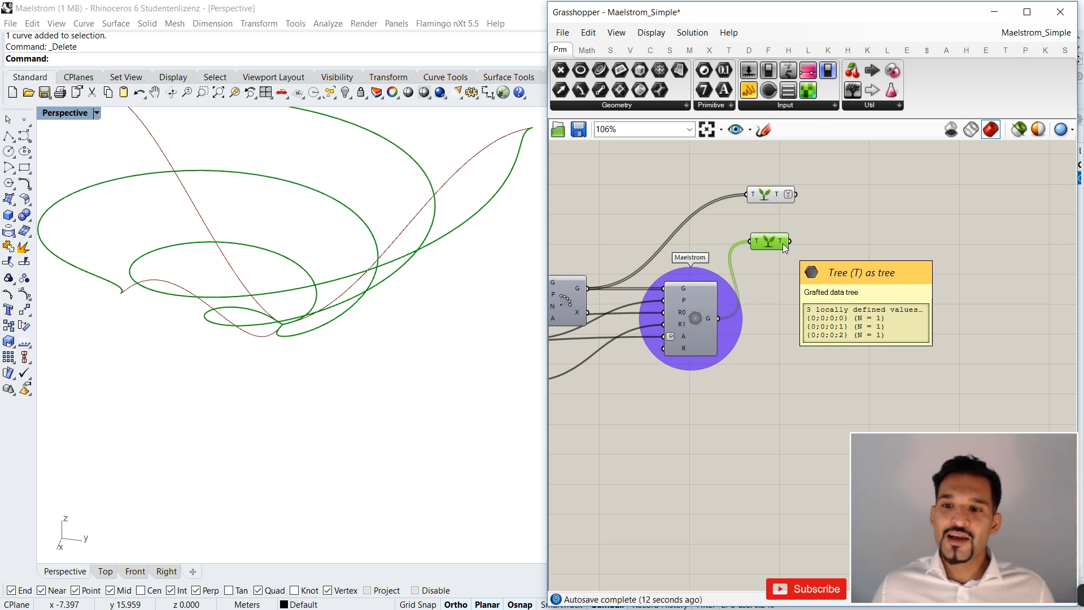
pyautogui.rightClick(783, 243)
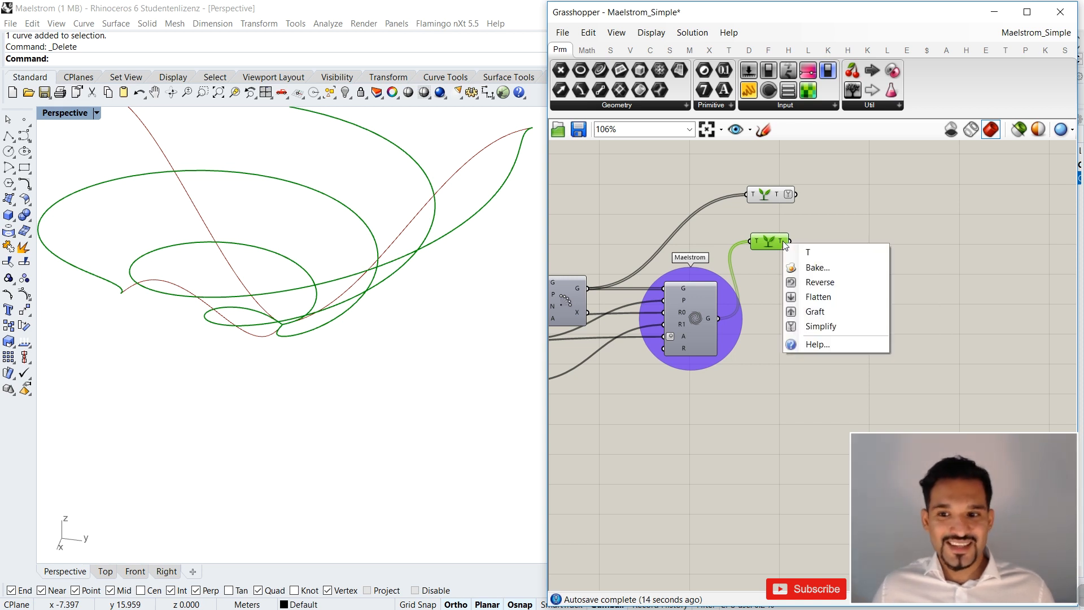
pyautogui.click(821, 326)
pyautogui.moveTo(782, 242)
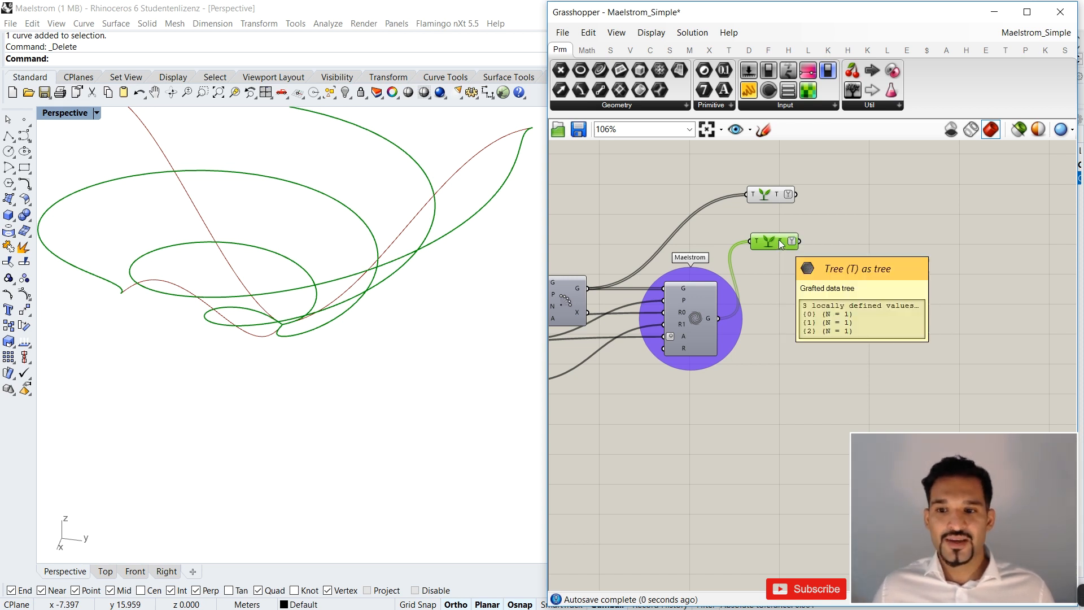
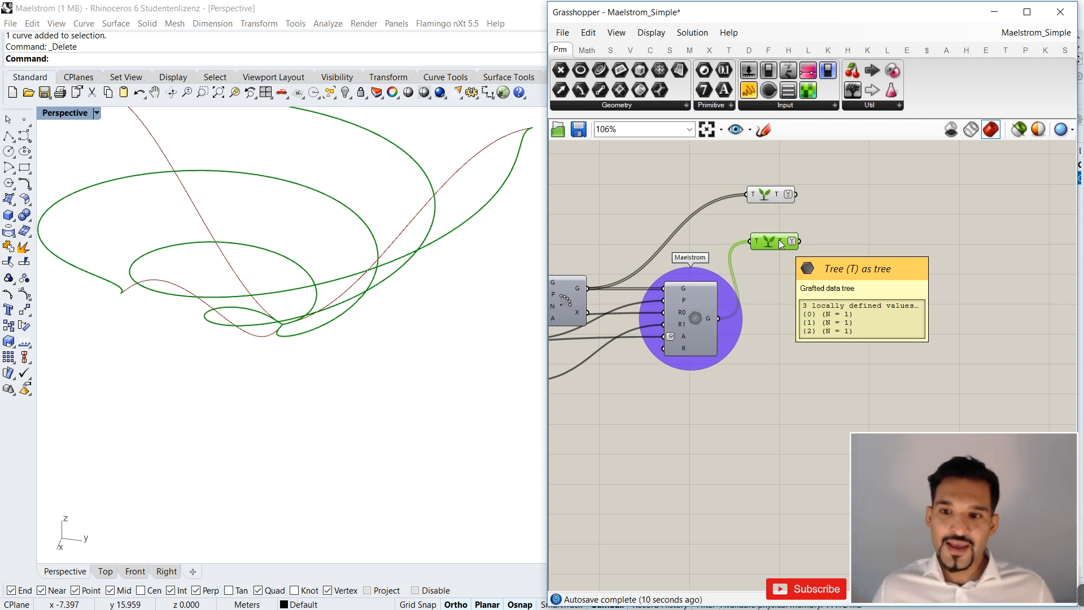
# Add a Merge component and feed the Polar Array's Graft Tree into D1 and the Maelstrom's Graft Tree into D2.
pyautogui.click(777, 194)
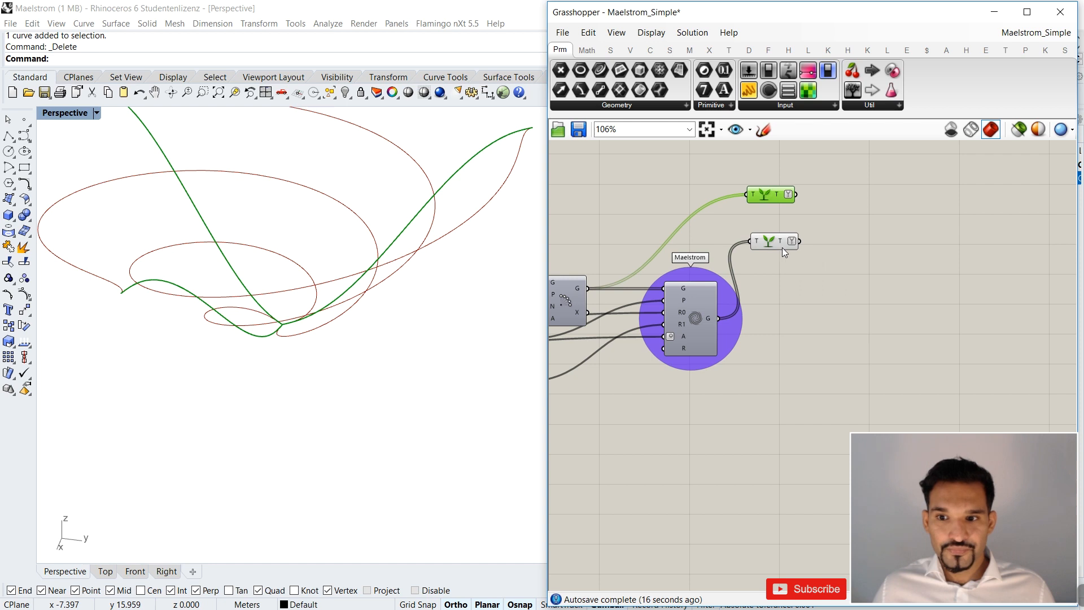
pyautogui.doubleClick(943, 252)
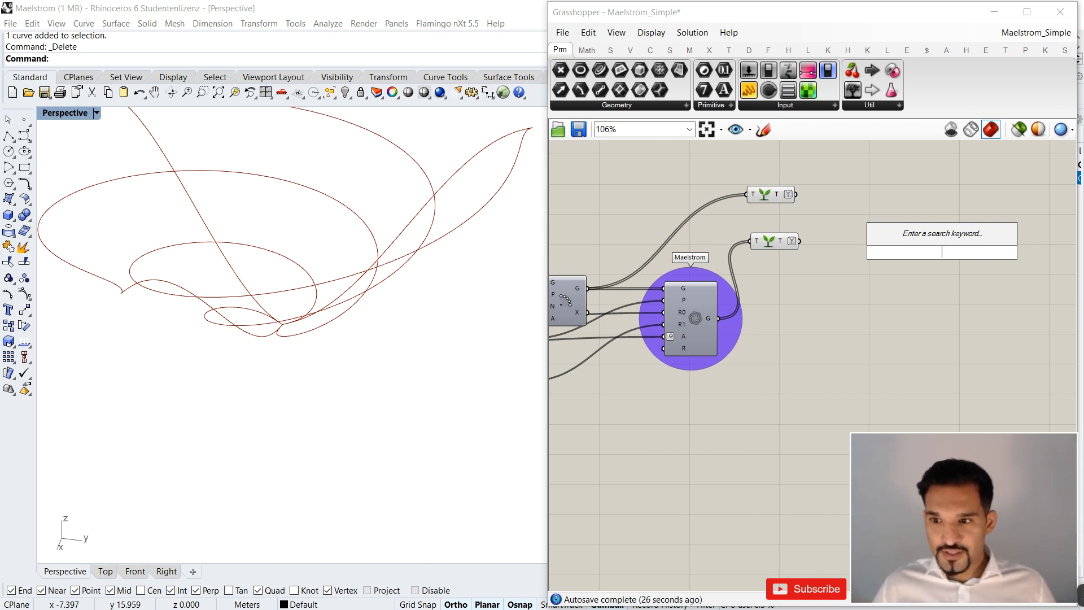
pyautogui.write('merge')
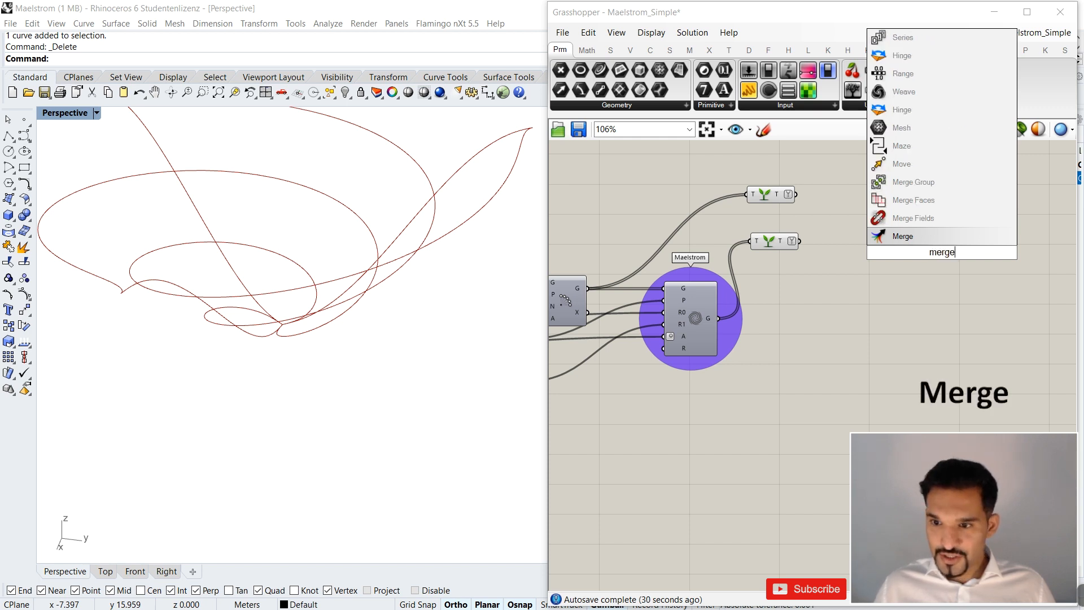
pyautogui.press('Return')
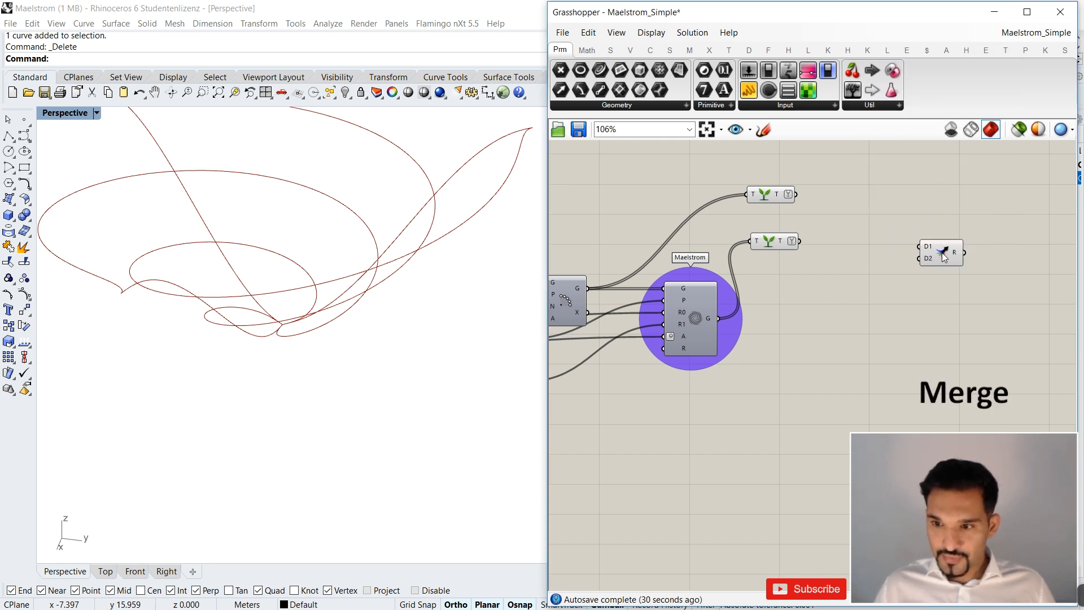
pyautogui.moveTo(942, 253); pyautogui.dragTo(866, 211)
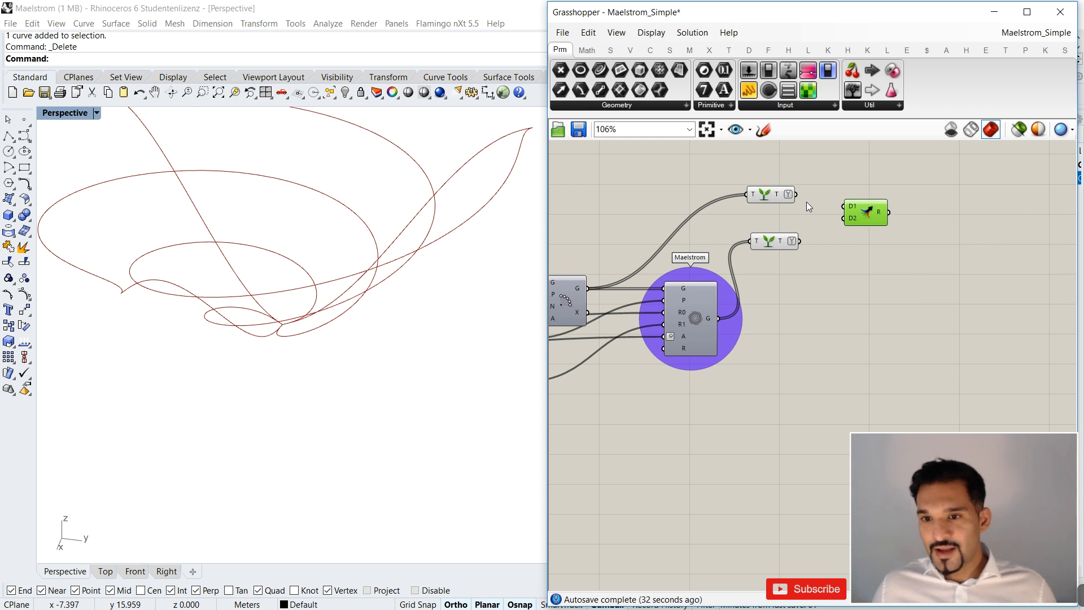
pyautogui.moveTo(796, 194); pyautogui.dragTo(844, 207)
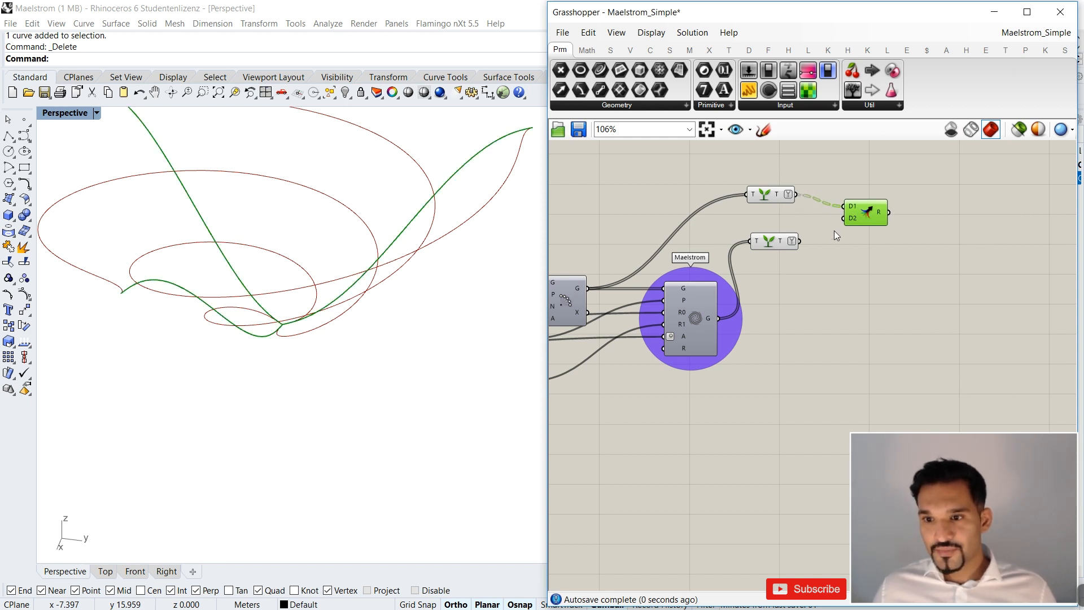
pyautogui.moveTo(798, 241); pyautogui.dragTo(844, 212)
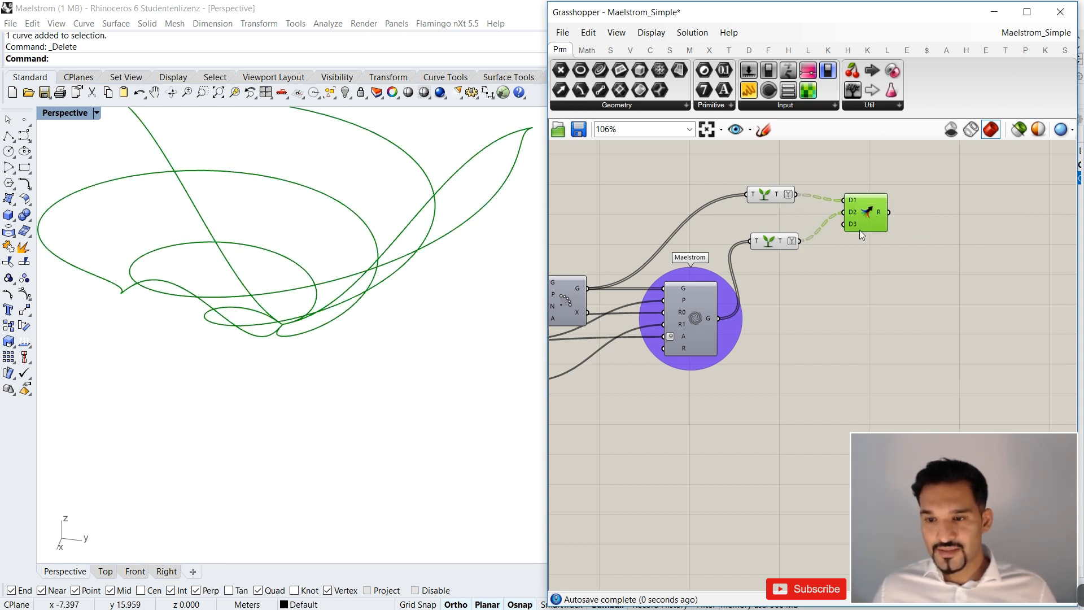
# Remove the unused D3 input from the Merge and arrange it beside the two Graft Tree components.
pyautogui.moveTo(792, 247); pyautogui.dragTo(781, 215)
pyautogui.scroll(8, 863, 222)
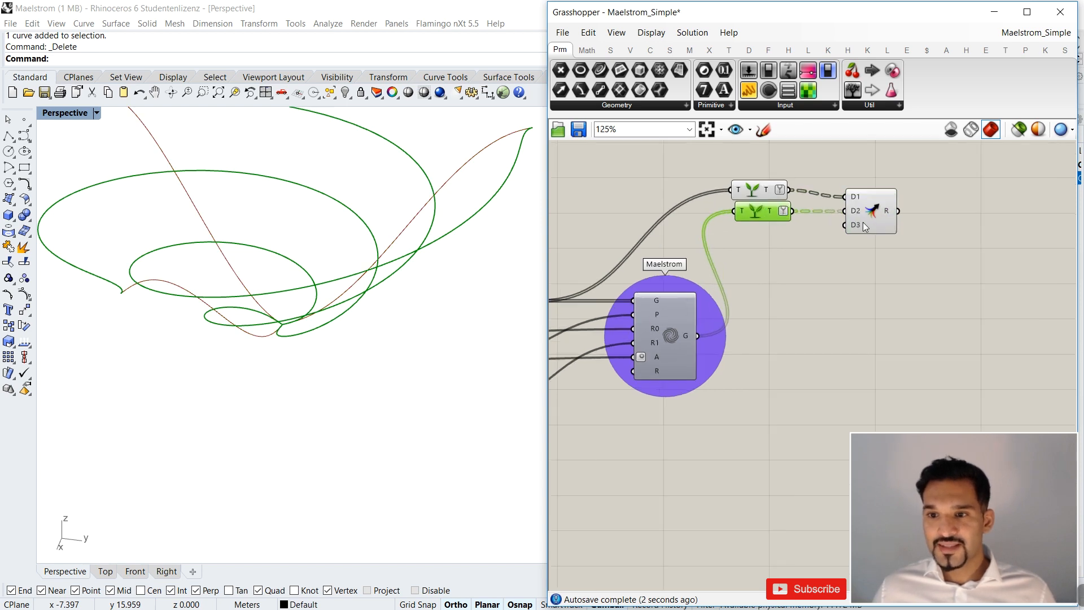
pyautogui.scroll(-3, 848, 230)
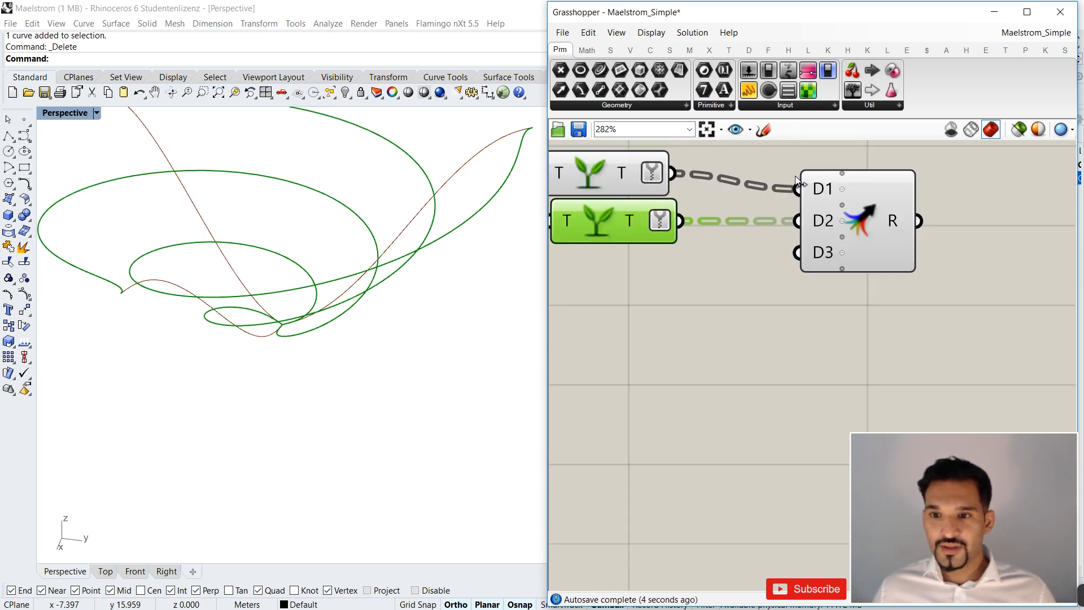
pyautogui.scroll(3, 841, 243)
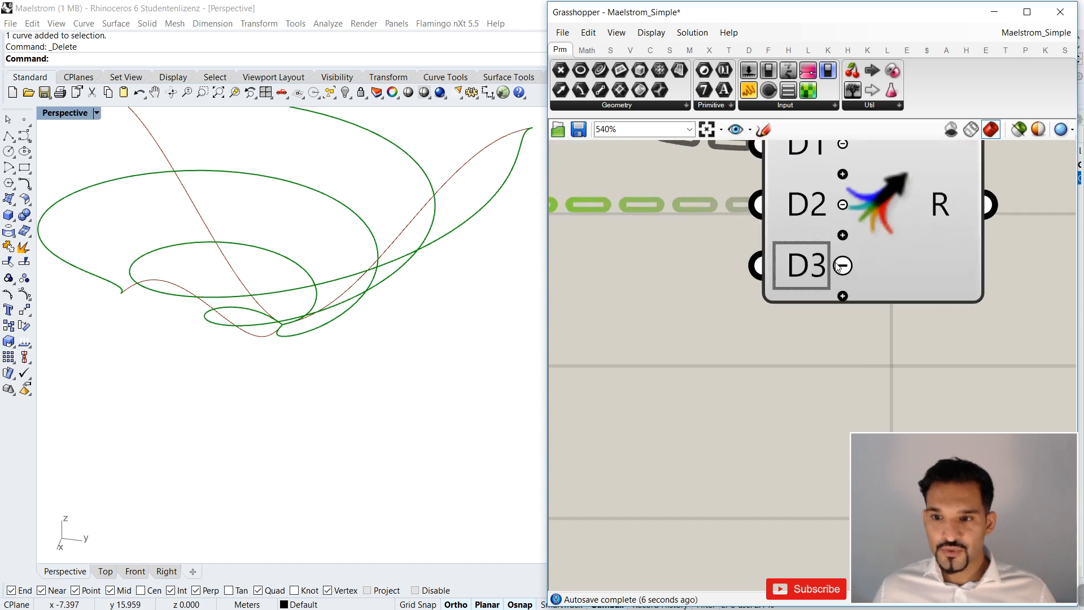
pyautogui.click(842, 266)
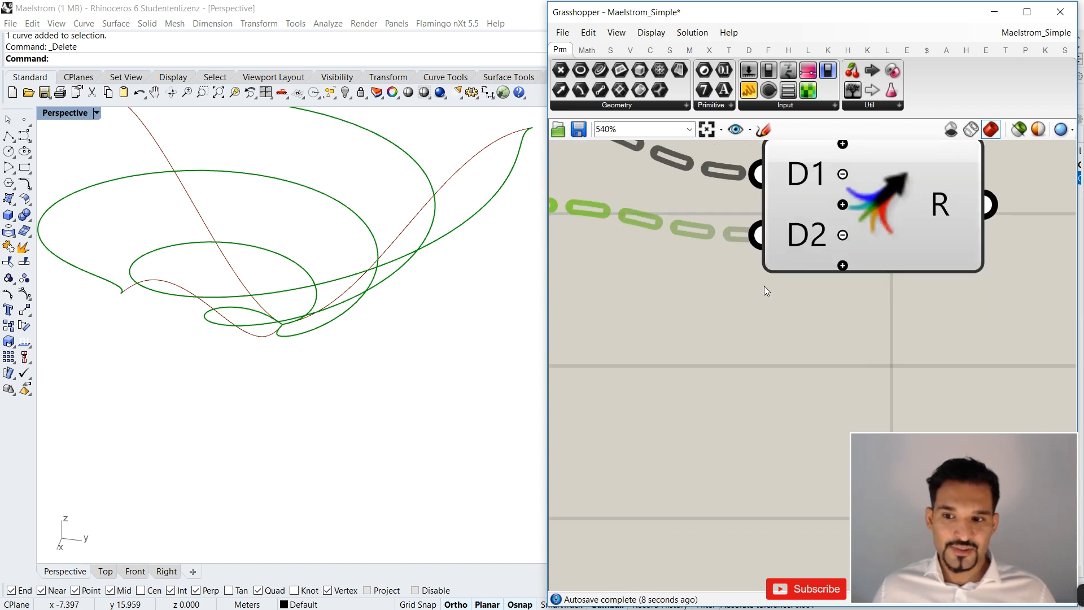
pyautogui.scroll(-4, 829, 265)
pyautogui.moveTo(827, 263); pyautogui.dragTo(777, 239)
pyautogui.moveTo(776, 238)
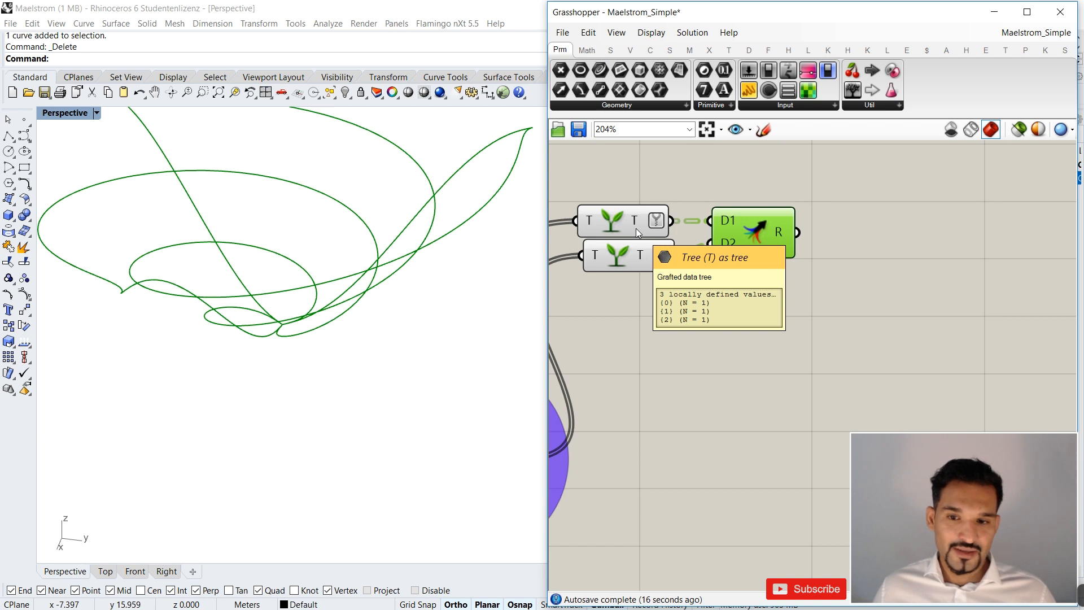
# Compare the curves carried by each Graft Tree and the Merge in the viewport, repositioning the three components neatly.
pyautogui.moveTo(636, 226); pyautogui.dragTo(635, 193)
pyautogui.scroll(-4, 393, 297)
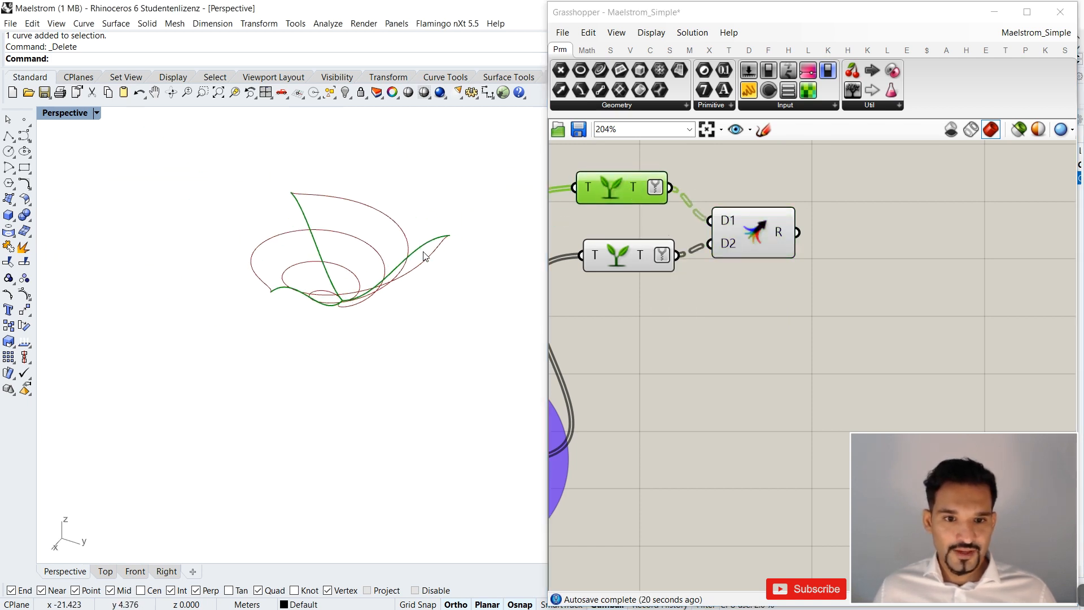
pyautogui.click(628, 251)
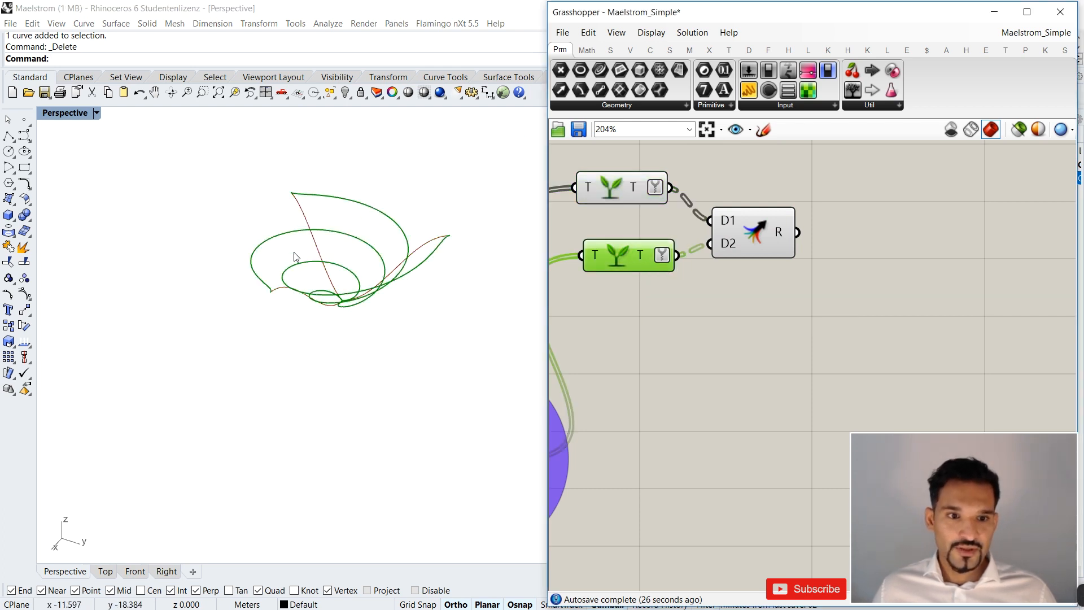
pyautogui.click(612, 305)
pyautogui.moveTo(751, 227); pyautogui.dragTo(750, 216)
pyautogui.moveTo(750, 217); pyautogui.dragTo(736, 201)
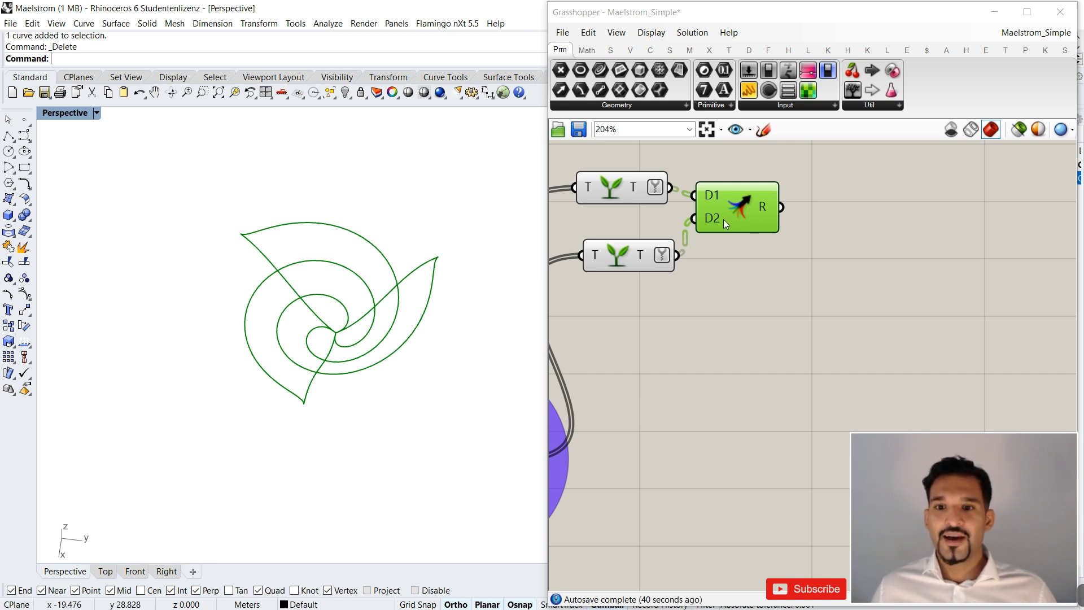
pyautogui.scroll(-4, 703, 227)
pyautogui.scroll(3, 641, 236)
pyautogui.moveTo(640, 236); pyautogui.dragTo(633, 222)
# Add a Loft component next to the Merge and connect the merged result to its curves input.
pyautogui.click(939, 251)
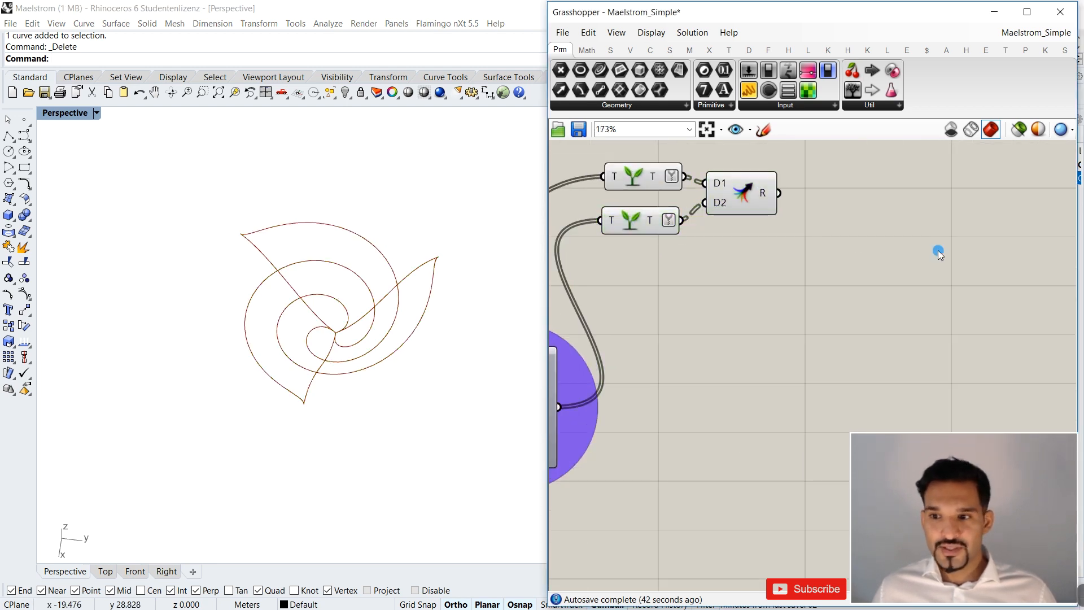
pyautogui.doubleClick(939, 253)
pyautogui.write('loft')
pyautogui.press('Return')
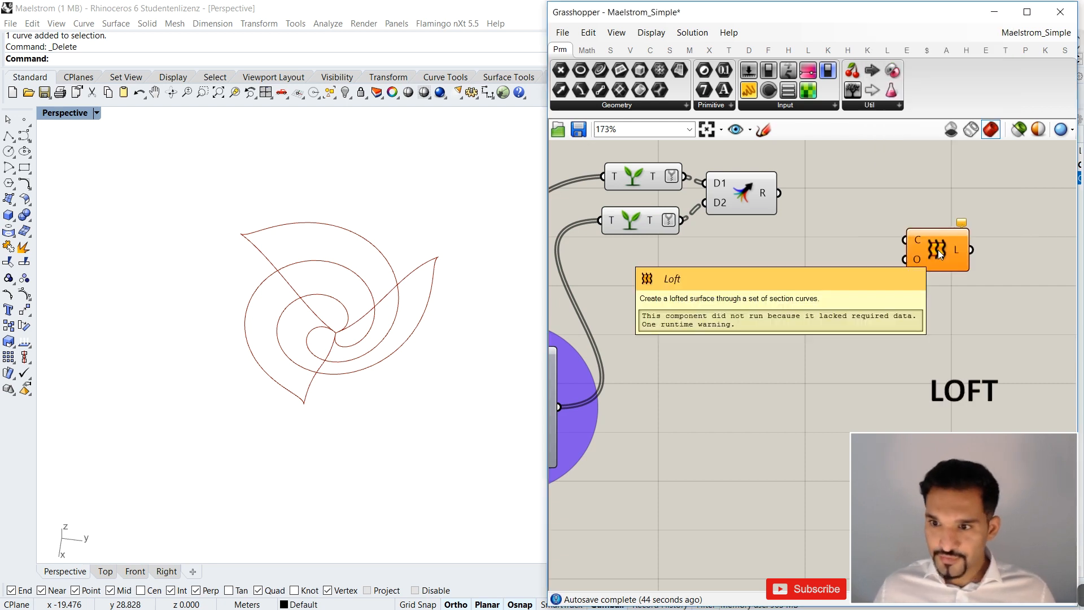
pyautogui.moveTo(779, 193); pyautogui.dragTo(832, 199)
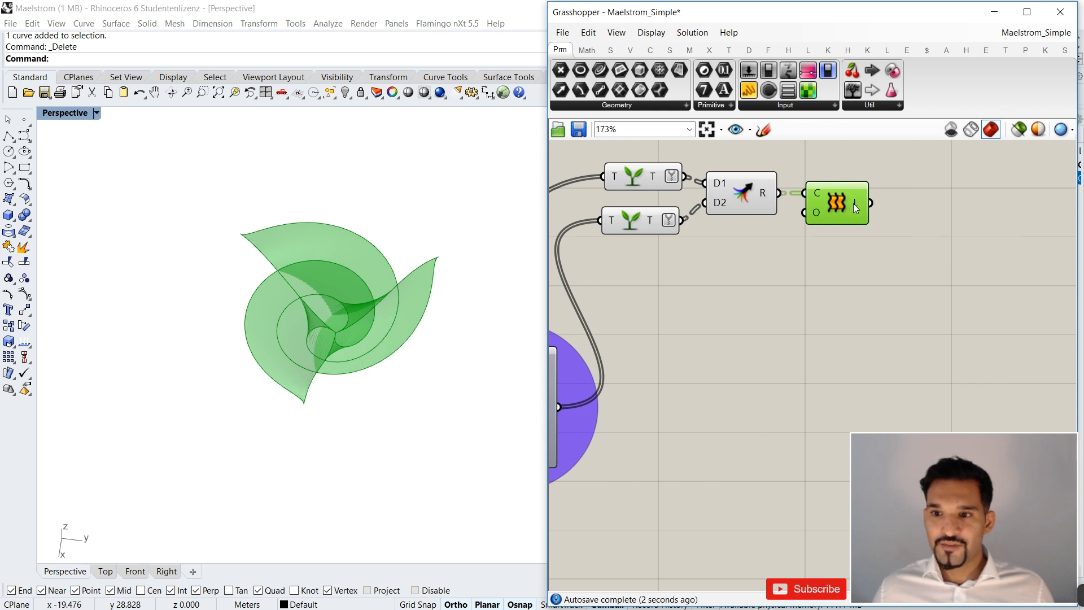
# Line up the Graft Tree, Merge and Loft components beside the Maelstrom and turn off the preview of the Graft Trees and Merge.
pyautogui.scroll(-4, 853, 204)
pyautogui.moveTo(889, 181); pyautogui.dragTo(790, 293)
pyautogui.click(834, 306)
pyautogui.scroll(2, 835, 305)
pyautogui.click(888, 289)
pyautogui.moveTo(840, 236); pyautogui.dragTo(774, 314)
pyautogui.hotkey('ctrl', 'q')
pyautogui.click(837, 314)
pyautogui.moveTo(893, 282); pyautogui.dragTo(880, 261, button='right')
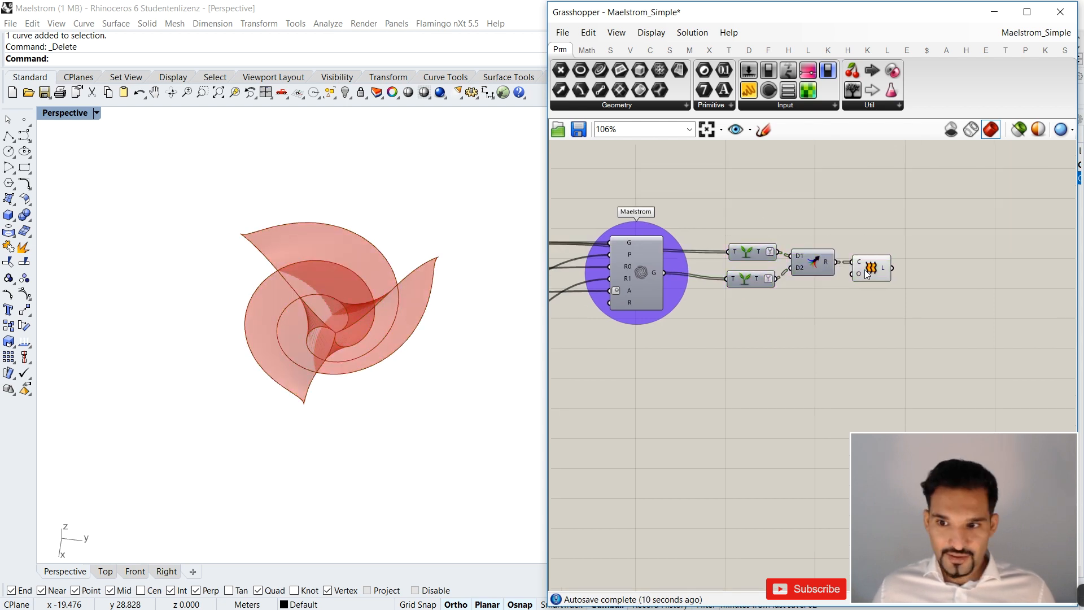
# Inspect the lofted surfaces, then add a Custom Preview component and connect the Loft's output to its geometry input.
pyautogui.scroll(3, 879, 261)
pyautogui.scroll(-1, 815, 321)
pyautogui.moveTo(456, 363); pyautogui.dragTo(297, 251, button='right')
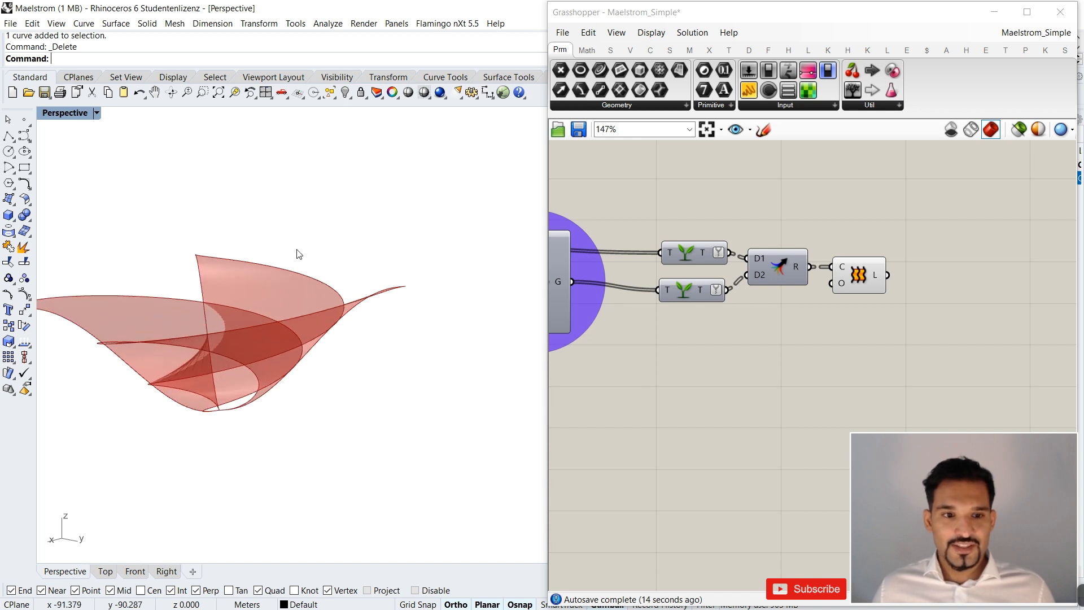
pyautogui.rightClick(293, 253)
pyautogui.moveTo(353, 216)
pyautogui.mouseDown(button='right')
pyautogui.moveTo(324, 213)
pyautogui.moveTo(362, 221)
pyautogui.mouseUp(button='right')
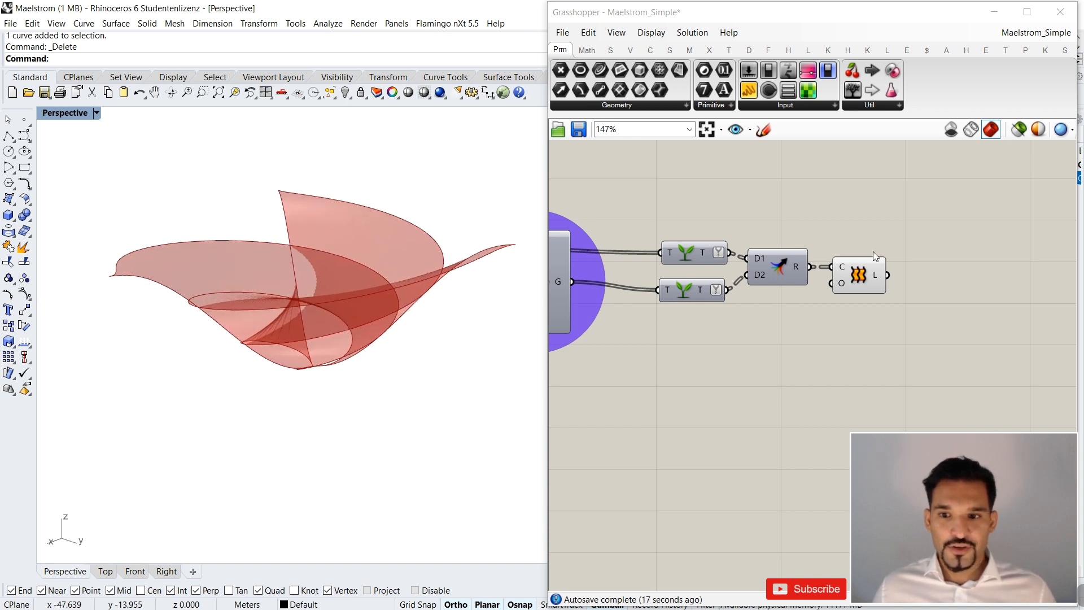
pyautogui.scroll(-3, 873, 252)
pyautogui.moveTo(936, 289); pyautogui.dragTo(875, 302, button='right')
pyautogui.doubleClick(874, 301)
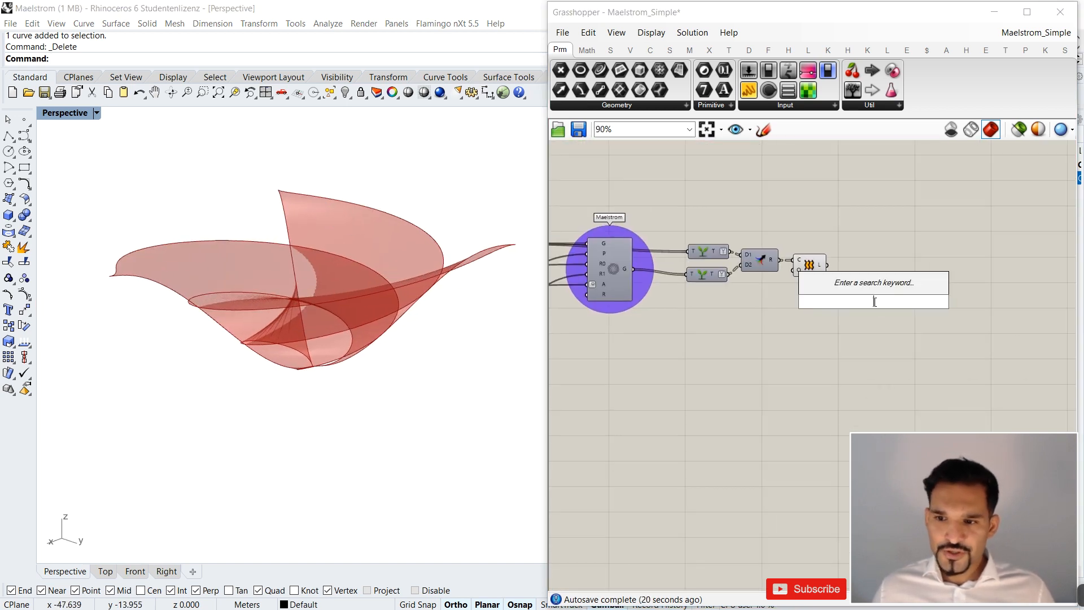
pyautogui.write('previe')
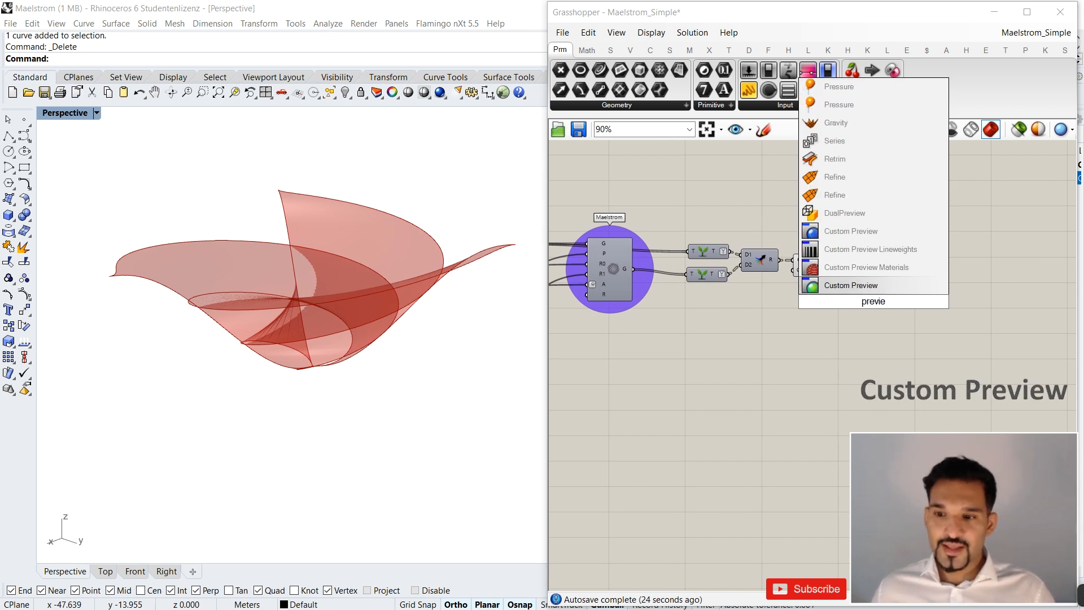
pyautogui.press('Return')
pyautogui.scroll(3, 860, 280)
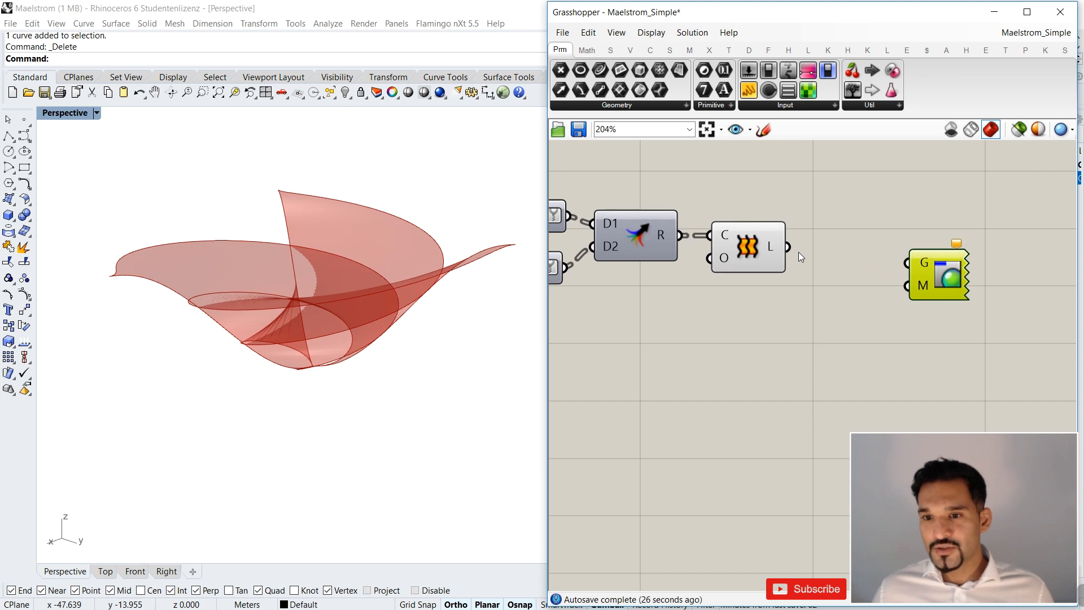
pyautogui.moveTo(844, 261); pyautogui.dragTo(915, 255)
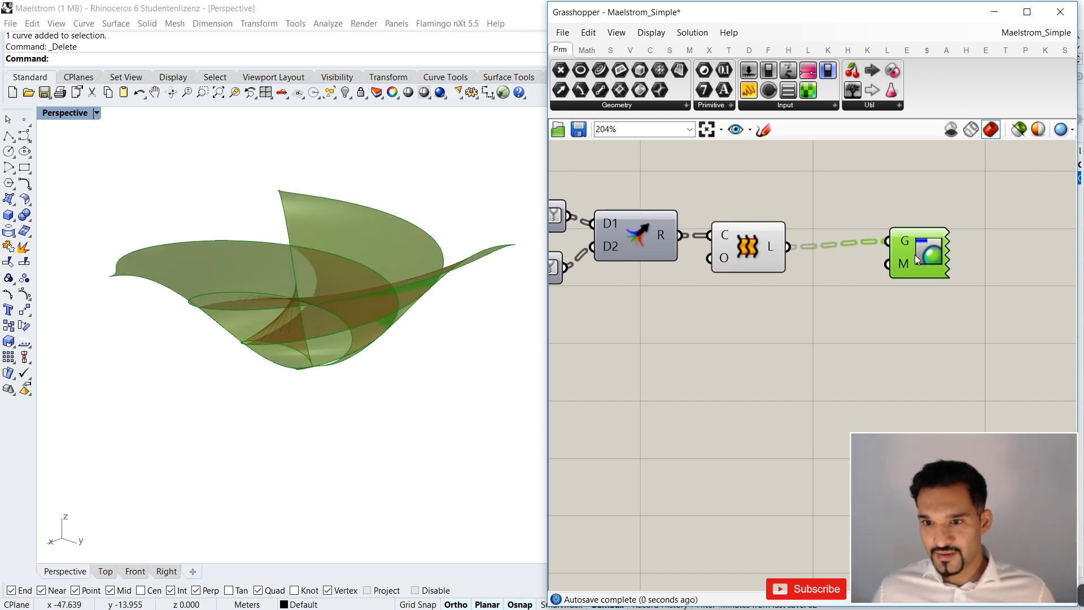
# Turn off the Loft's own preview and align the Custom Preview component with the Loft's output.
pyautogui.click(755, 253)
pyautogui.doubleClick(814, 320)
pyautogui.press('Escape')
pyautogui.moveTo(900, 273); pyautogui.dragTo(871, 280)
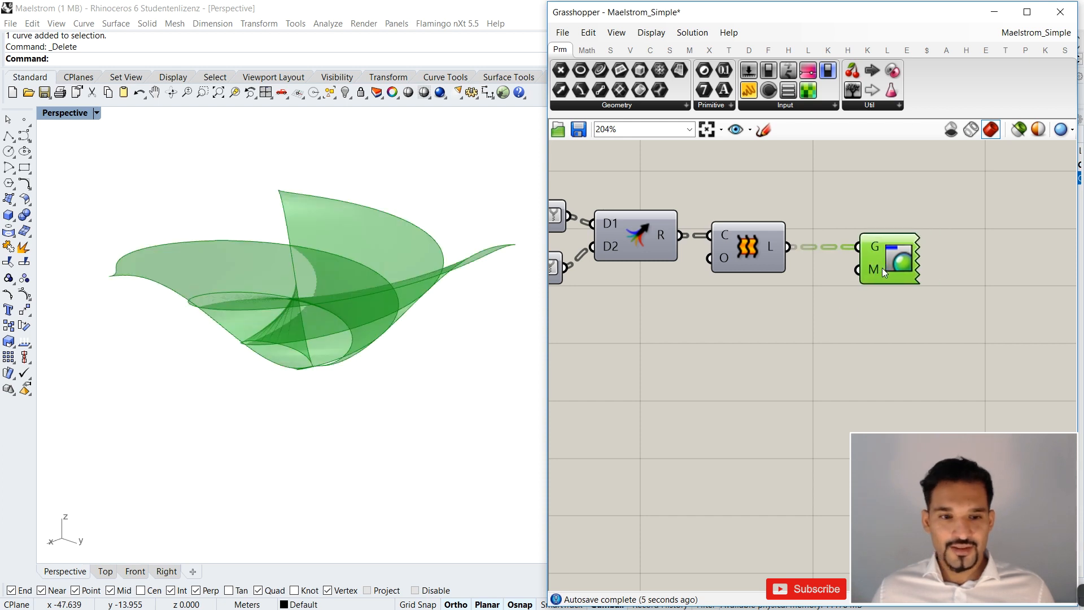
pyautogui.click(815, 317)
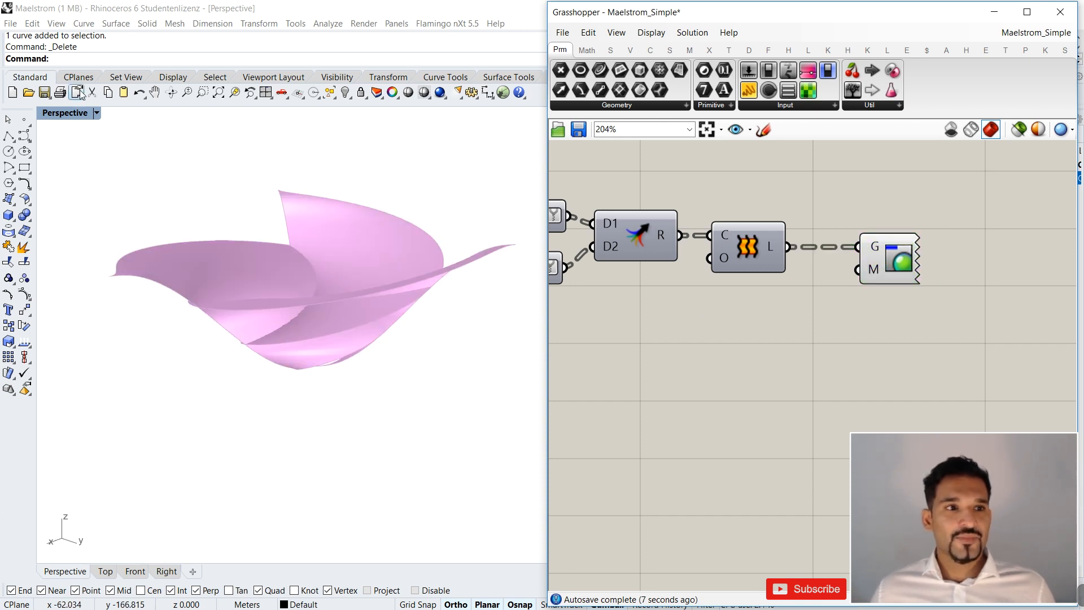
# Switch the Perspective viewport to the Rendered display mode and view the lofted surfaces from another side.
pyautogui.click(97, 113)
pyautogui.click(84, 174)
pyautogui.moveTo(254, 316); pyautogui.dragTo(299, 226, button='right')
pyautogui.moveTo(338, 332); pyautogui.dragTo(242, 347, button='right')
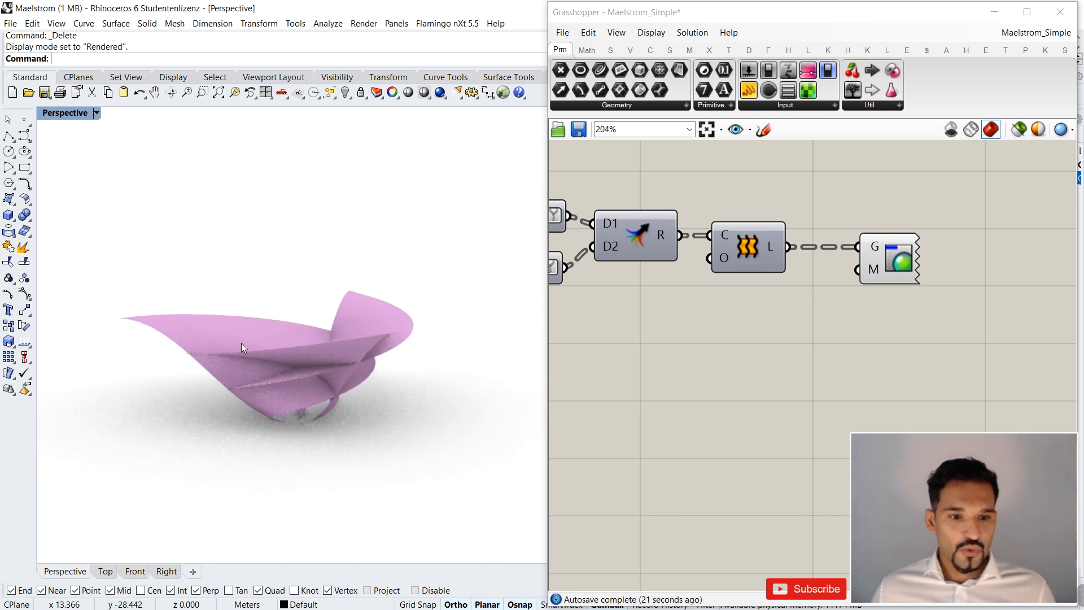
# Adjust the end handle of the Graph Mapper's curve to the graph's upper corner.
pyautogui.scroll(-8, 811, 298)
pyautogui.scroll(6, 811, 298)
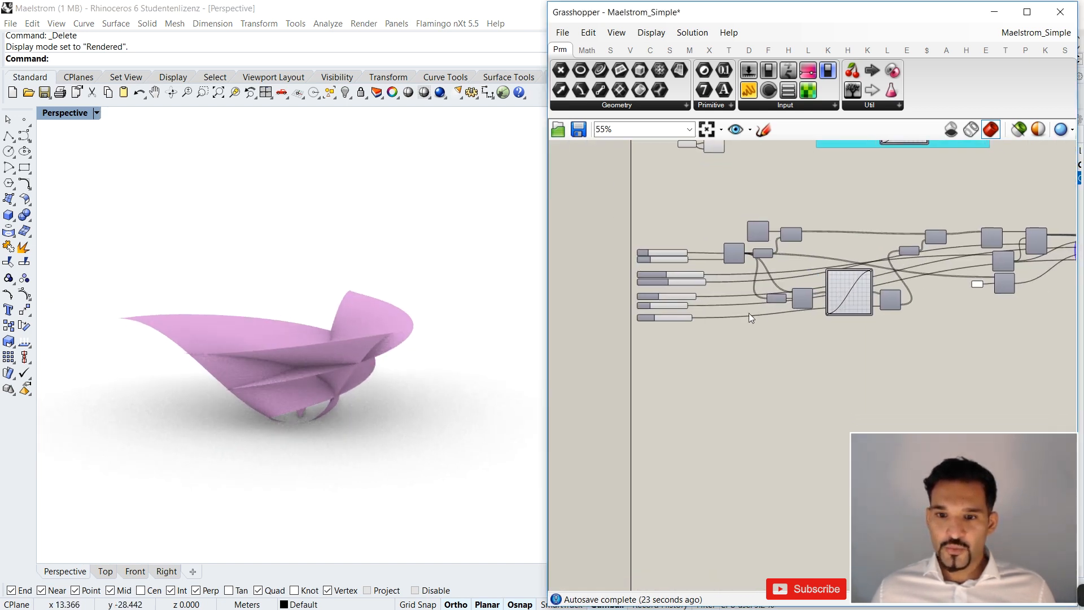
pyautogui.moveTo(460, 315); pyautogui.dragTo(277, 316, button='right')
pyautogui.moveTo(967, 233)
pyautogui.mouseDown()
pyautogui.moveTo(883, 236)
pyautogui.moveTo(971, 229)
pyautogui.mouseUp()
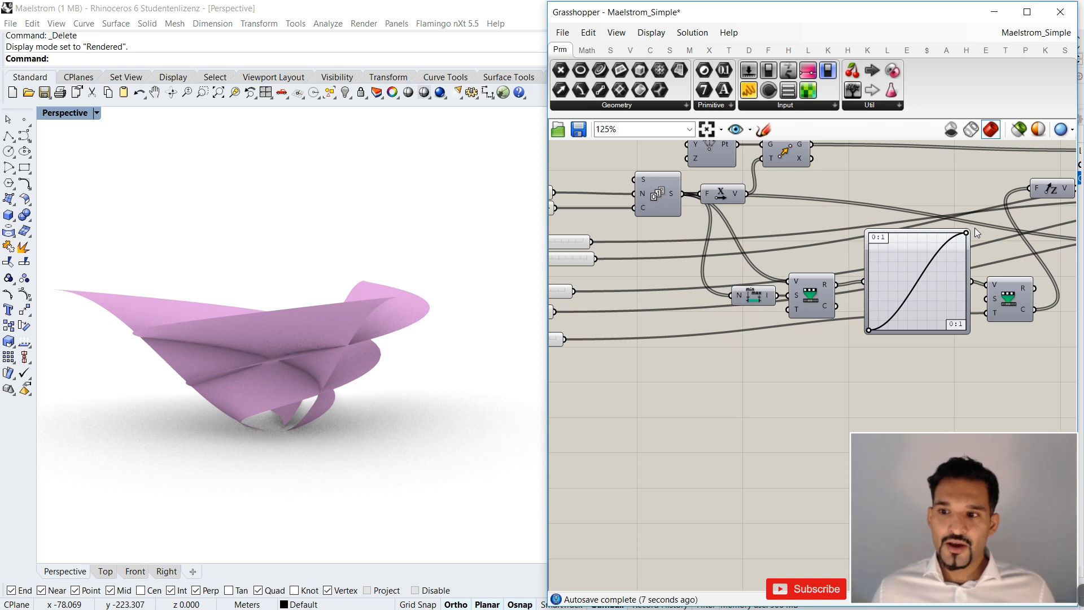
# Try the Z Height slider at different values down to 8 and check the shape of the surfaces.
pyautogui.scroll(-3, 967, 233)
pyautogui.scroll(3, 730, 265)
pyautogui.moveTo(629, 325); pyautogui.dragTo(653, 321)
pyautogui.scroll(-3, 346, 332)
pyautogui.moveTo(351, 332)
pyautogui.mouseDown(button='right')
pyautogui.moveTo(286, 331)
pyautogui.moveTo(341, 375)
pyautogui.moveTo(361, 324)
pyautogui.mouseUp(button='right')
pyautogui.scroll(3, 653, 317)
pyautogui.moveTo(668, 328); pyautogui.dragTo(619, 328)
pyautogui.scroll(2, 247, 353)
pyautogui.moveTo(402, 387); pyautogui.dragTo(329, 368, button='right')
pyautogui.scroll(4, 360, 369)
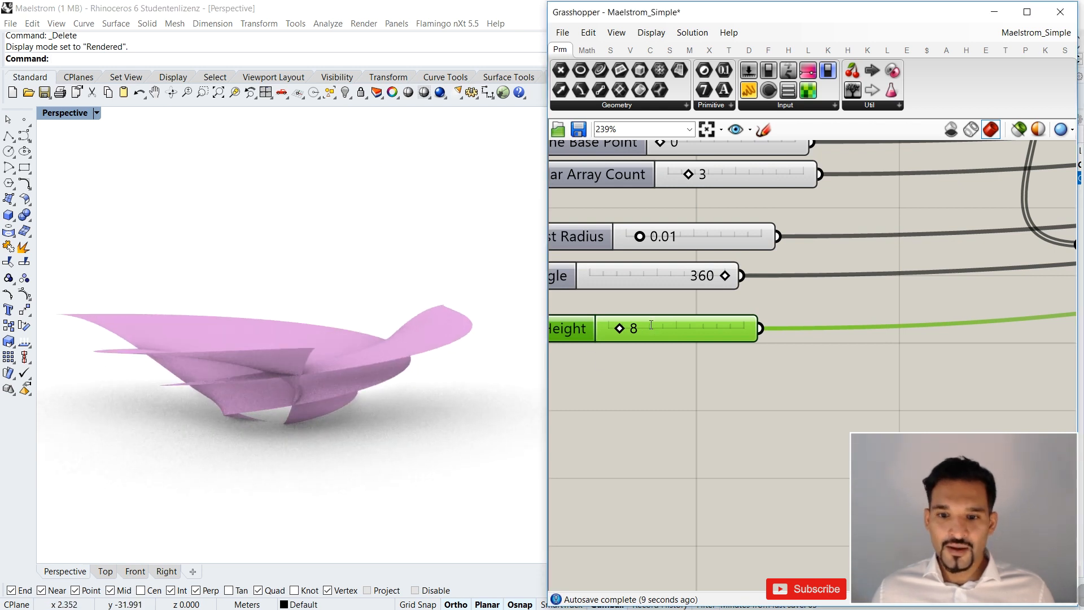
# Set the Z Height slider to 13.
pyautogui.doubleClick(616, 331)
pyautogui.click(731, 329)
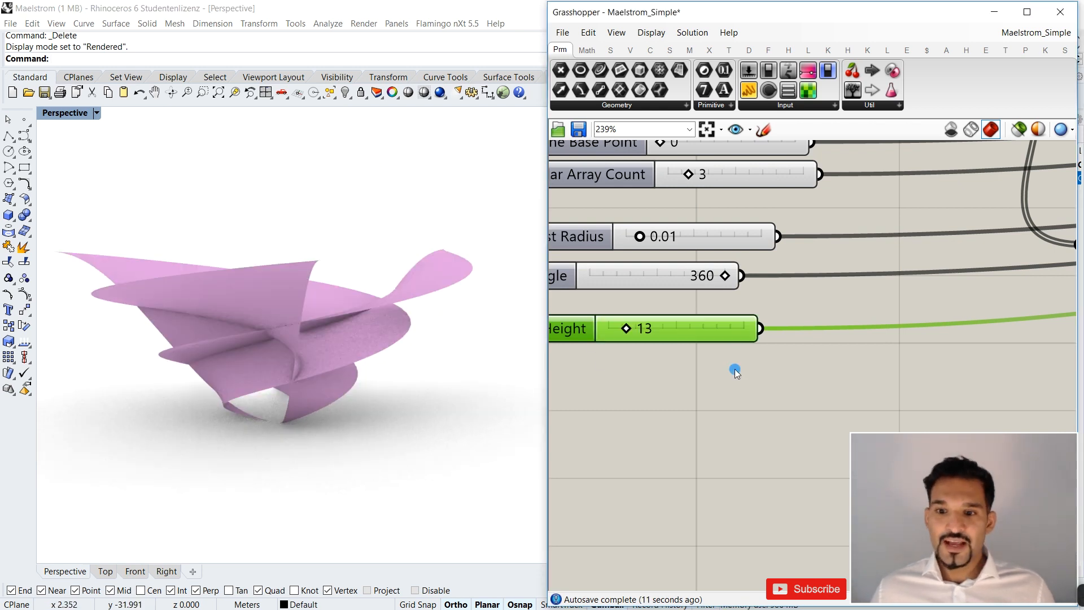
pyautogui.click(735, 369)
# Set the Angle slider to 180 and inspect the twisted surfaces up close.
pyautogui.scroll(-4, 735, 367)
pyautogui.scroll(4, 690, 318)
pyautogui.moveTo(790, 323); pyautogui.dragTo(712, 322)
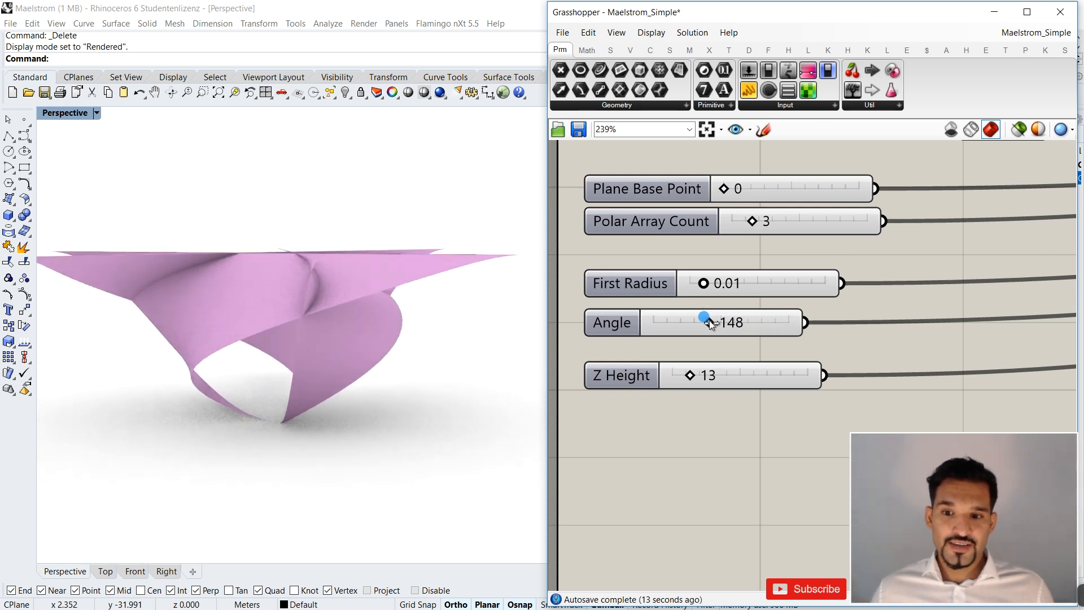
pyautogui.doubleClick(711, 322)
pyautogui.write('1')
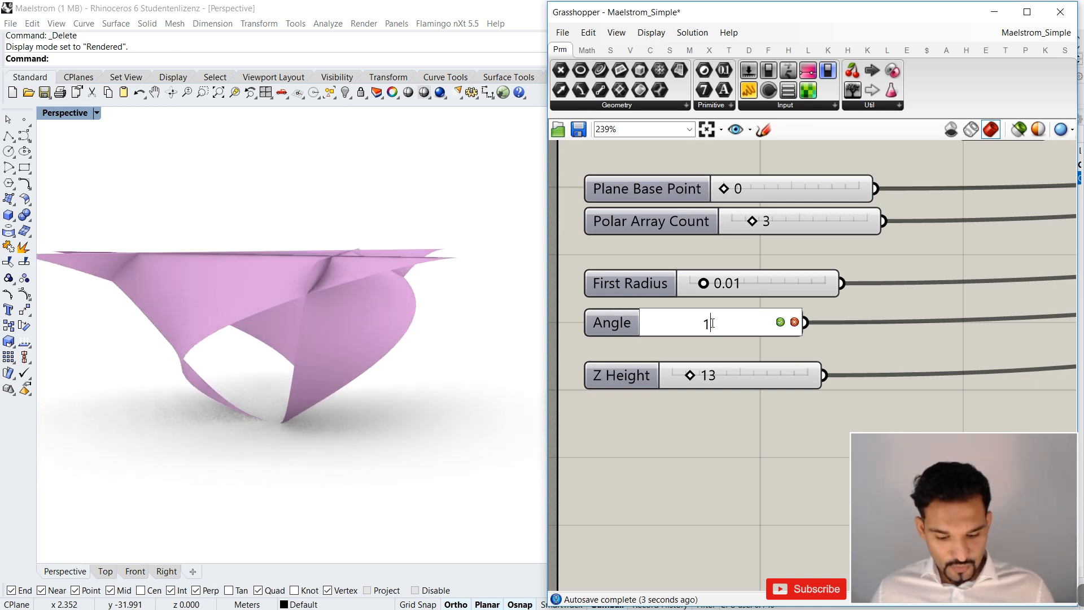
pyautogui.write('80')
pyautogui.press('Return')
pyautogui.moveTo(239, 268); pyautogui.dragTo(289, 355, button='right')
pyautogui.scroll(-2, 332, 307)
pyautogui.moveTo(333, 307); pyautogui.dragTo(421, 304, button='right')
pyautogui.scroll(-4, 335, 307)
pyautogui.scroll(8, 402, 316)
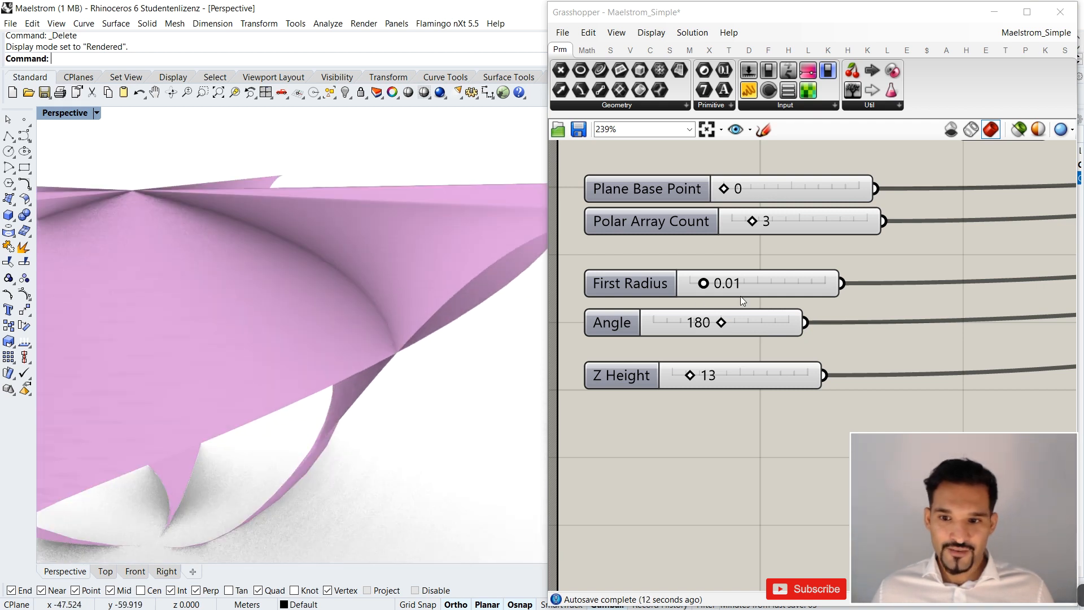
# Set the First Radius slider to 0.10 and extend its numeric domain to a maximum of 1.
pyautogui.scroll(-5, 276, 283)
pyautogui.moveTo(275, 283); pyautogui.dragTo(403, 370, button='right')
pyautogui.moveTo(703, 283); pyautogui.dragTo(920, 297)
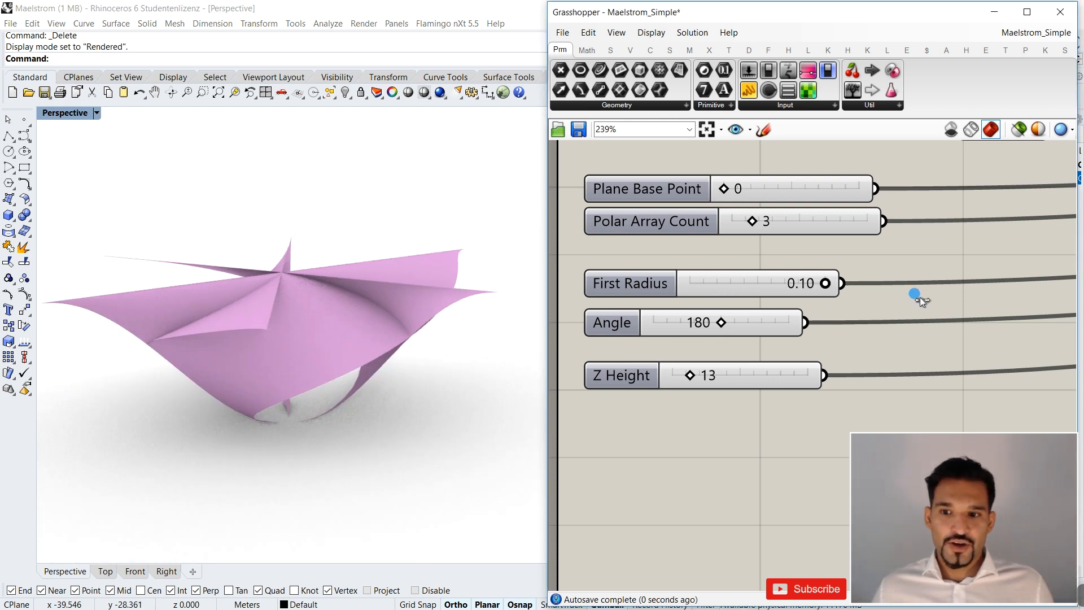
pyautogui.doubleClick(648, 281)
pyautogui.doubleClick(713, 318)
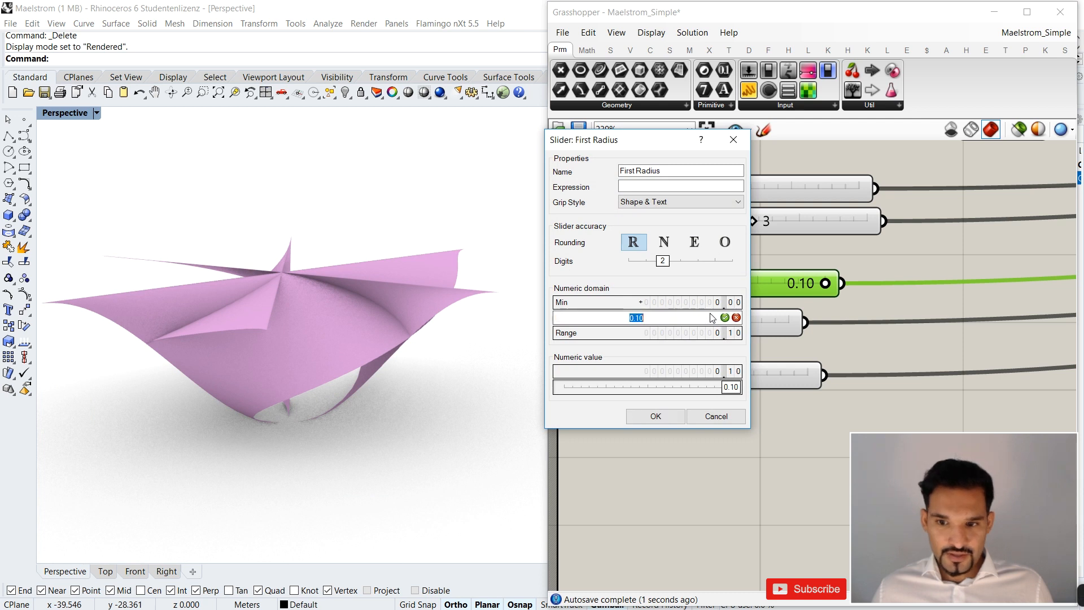
pyautogui.write('1')
pyautogui.click(726, 318)
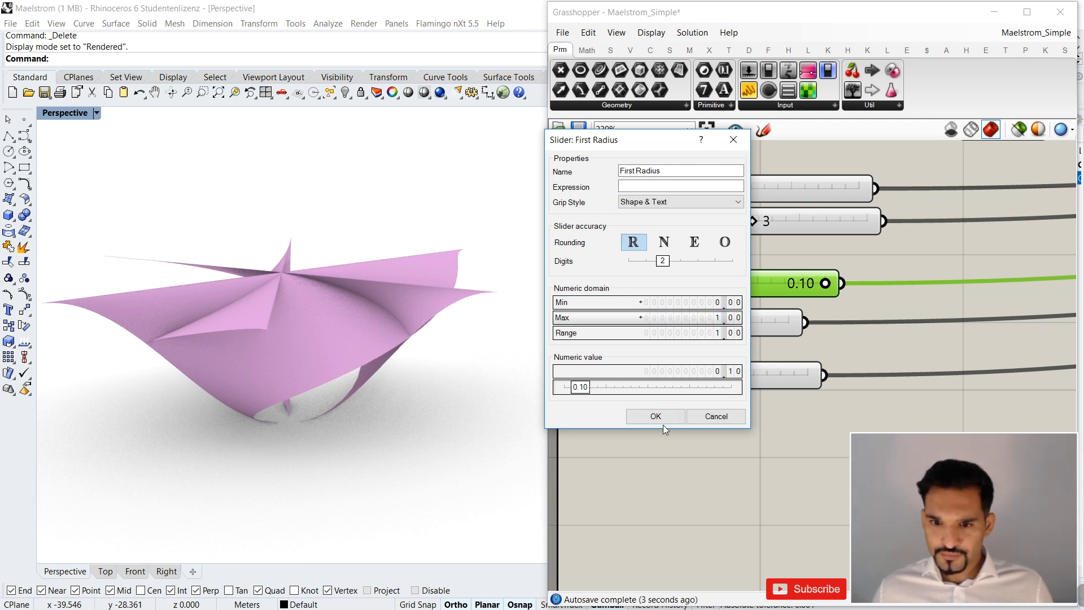
pyautogui.click(658, 418)
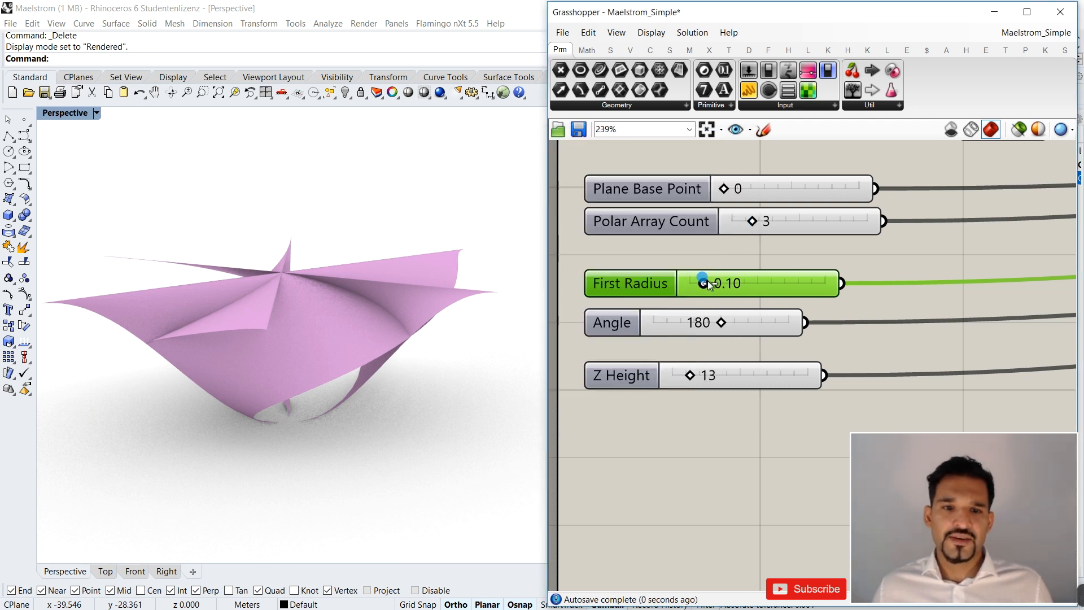
# Set the First Radius slider to 1.00 and inspect the pavilion's base from several angles.
pyautogui.moveTo(704, 281); pyautogui.dragTo(890, 283)
pyautogui.scroll(6, 261, 419)
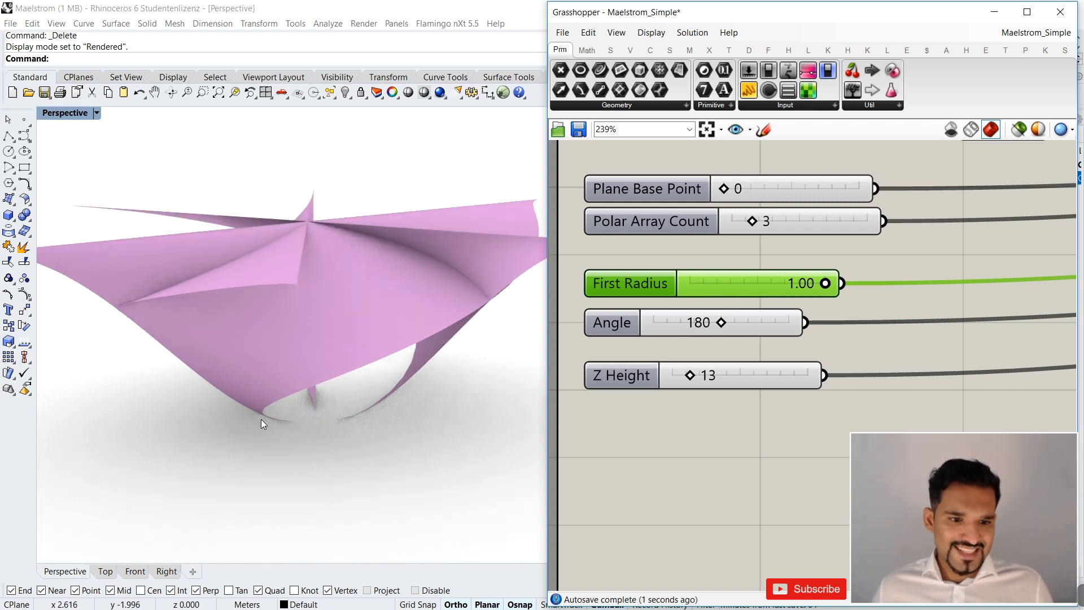
pyautogui.scroll(4, 455, 394)
pyautogui.moveTo(432, 388); pyautogui.dragTo(233, 385, button='right')
pyautogui.scroll(-8, 304, 439)
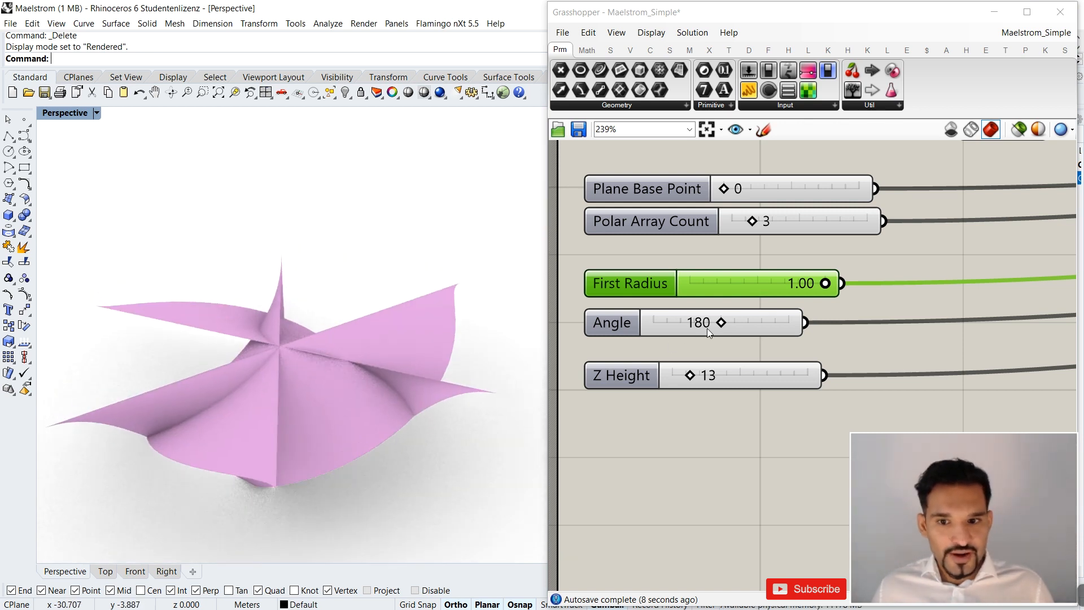
pyautogui.scroll(-3, 707, 327)
pyautogui.moveTo(367, 398); pyautogui.dragTo(351, 376, button='right')
# Try a higher Polar Array Count, inspect the surfaces and return the slider to 3.
pyautogui.scroll(2, 711, 253)
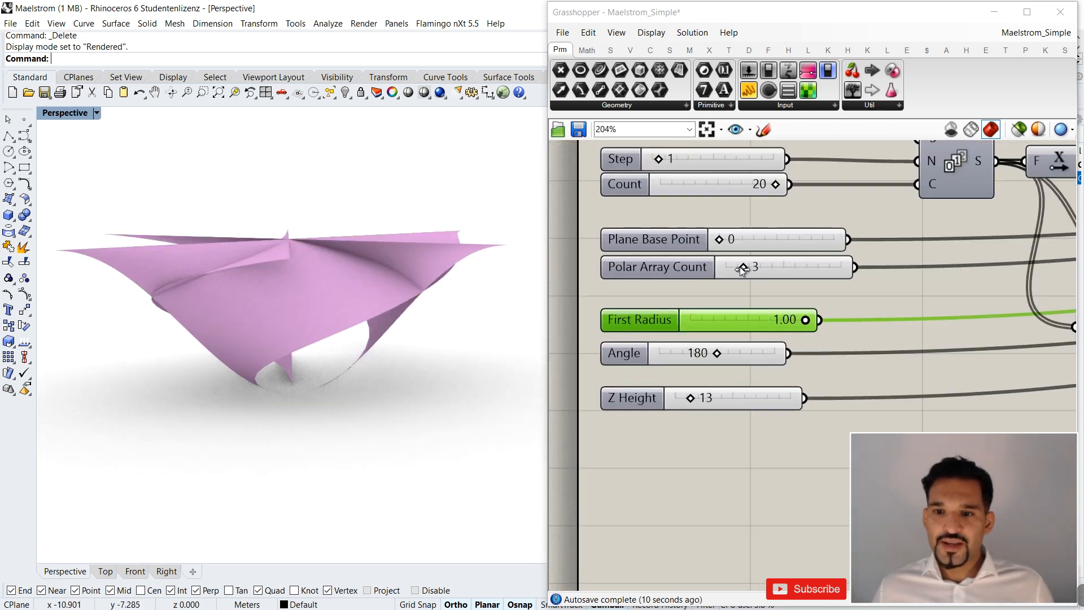
pyautogui.moveTo(743, 269); pyautogui.dragTo(847, 268)
pyautogui.moveTo(358, 340); pyautogui.dragTo(251, 170, button='right')
pyautogui.click(780, 265)
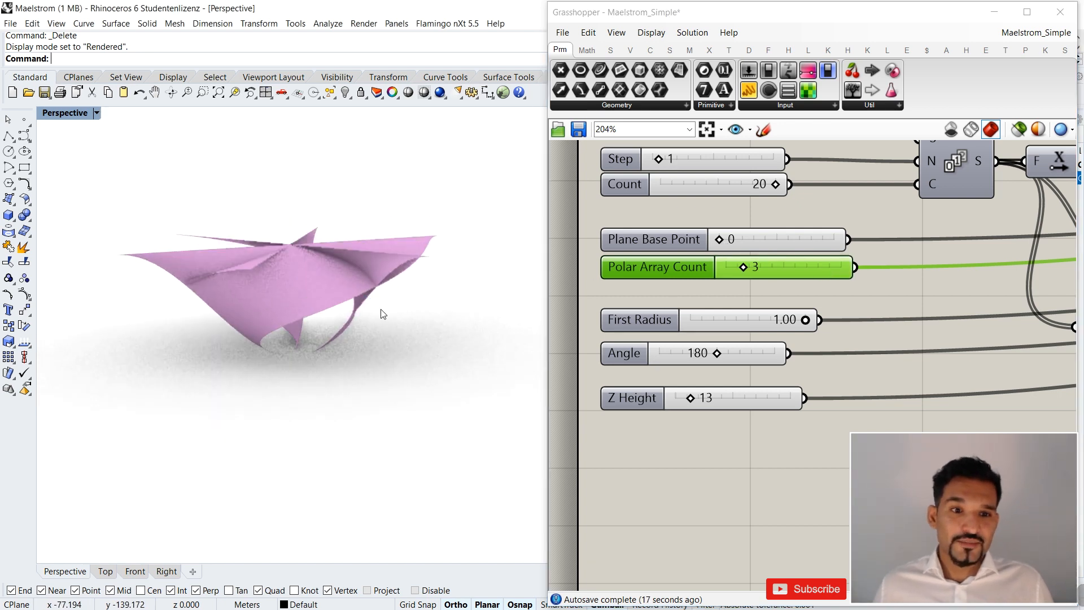
# Try the Plane Base Point slider at 3 and inspect the lower ends of the surfaces.
pyautogui.moveTo(719, 239); pyautogui.dragTo(755, 244)
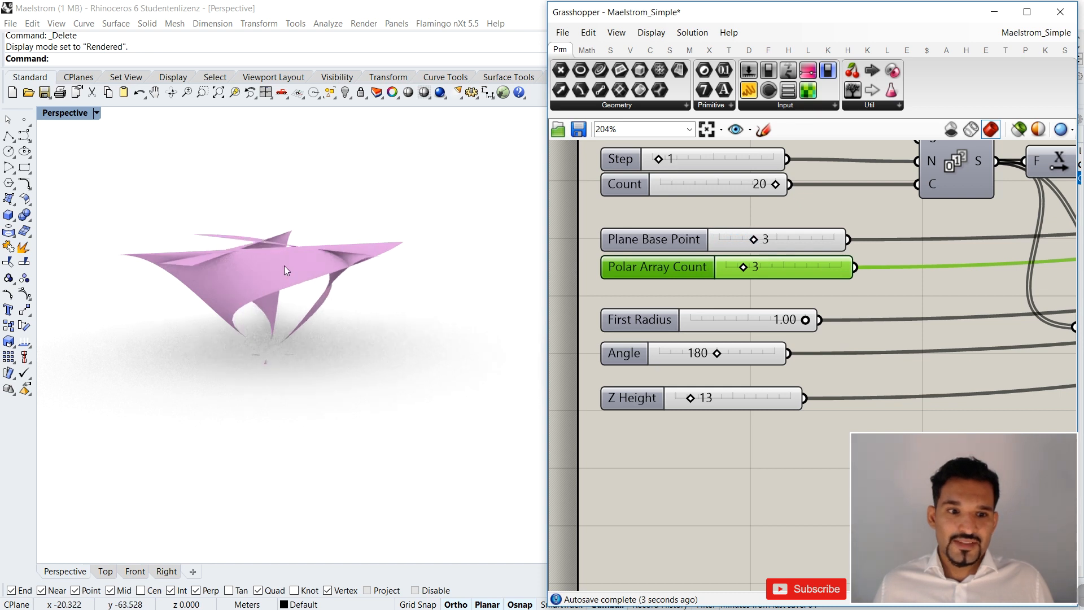
pyautogui.moveTo(286, 270); pyautogui.dragTo(281, 281, button='right')
pyautogui.moveTo(284, 392); pyautogui.dragTo(283, 314, button='right')
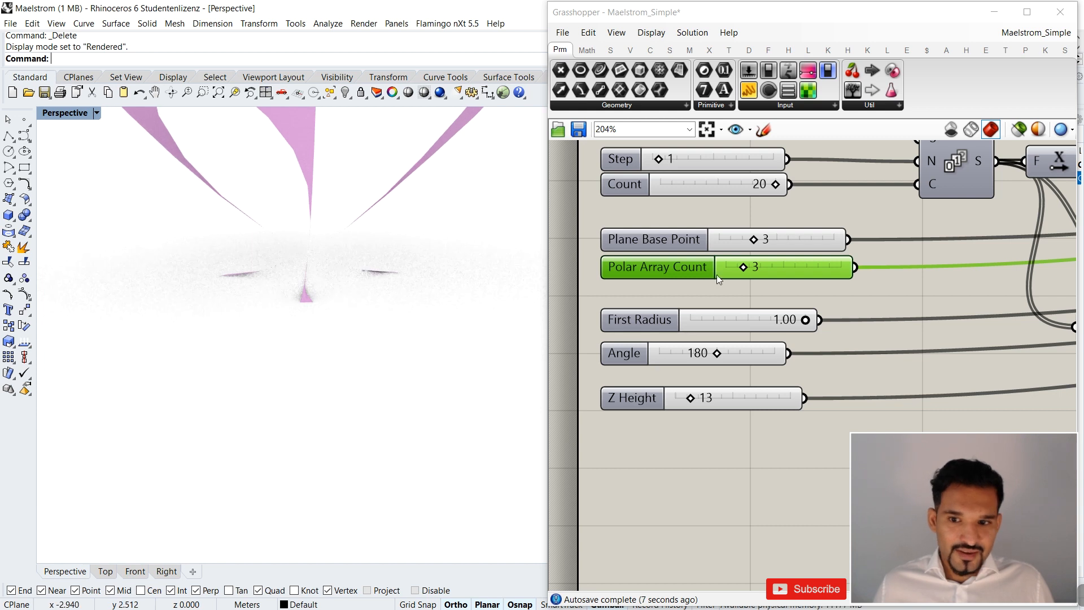
# Try the Plane Base Point slider at 10 and inspect the whole shape.
pyautogui.moveTo(756, 243); pyautogui.dragTo(889, 261)
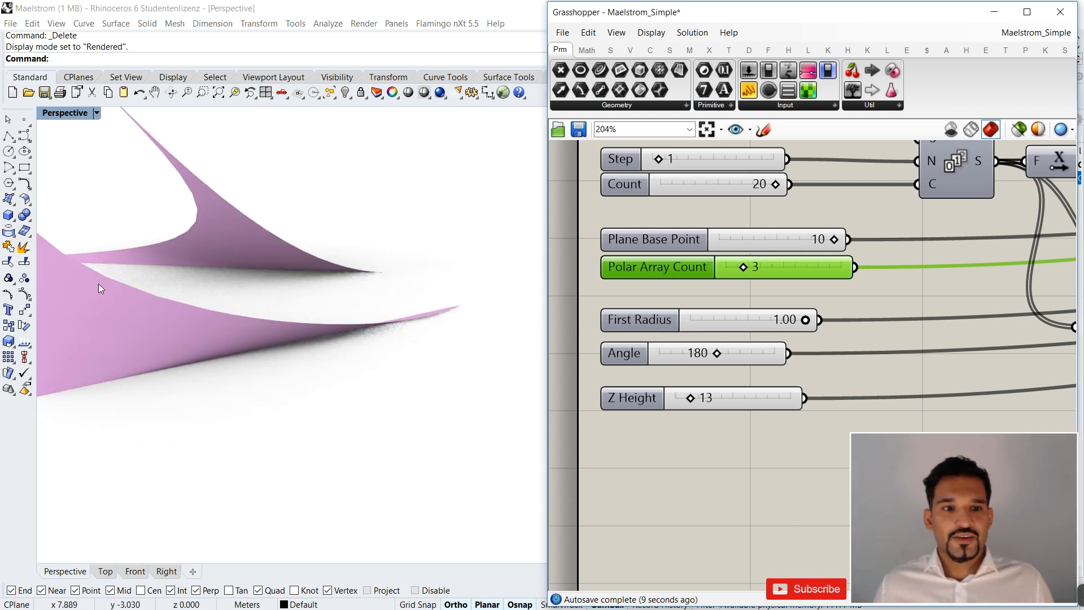
pyautogui.scroll(-5, 99, 286)
pyautogui.scroll(-8, 367, 414)
pyautogui.moveTo(243, 322); pyautogui.dragTo(220, 356, button='right')
pyautogui.scroll(4, 212, 218)
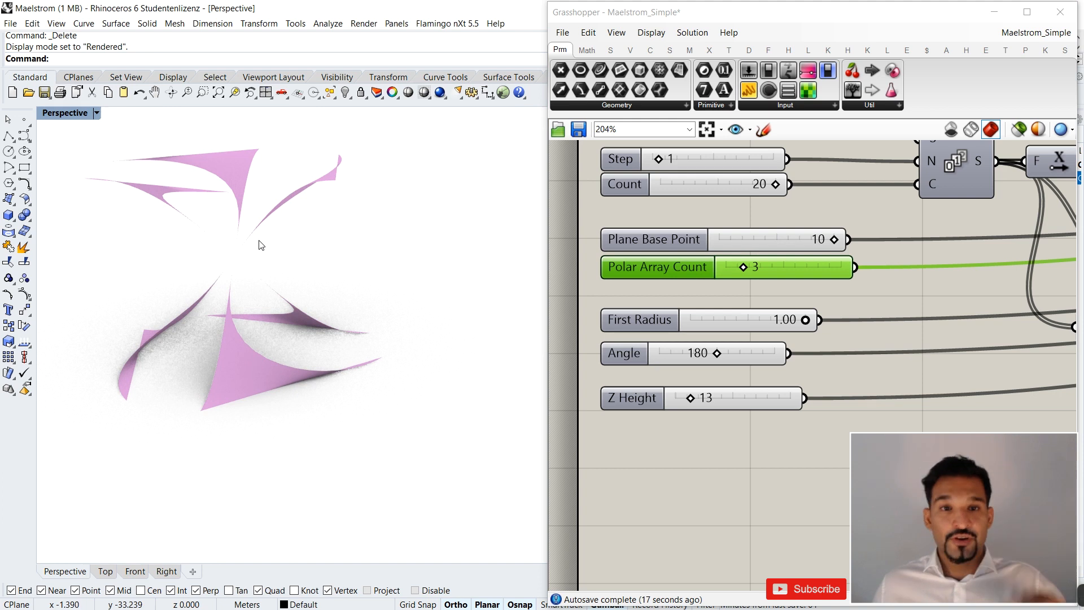
# Try the Polar Array Count at 11, inspect the repeated surfaces and return it to 3.
pyautogui.moveTo(742, 271); pyautogui.dragTo(790, 267)
pyautogui.moveTo(319, 313); pyautogui.dragTo(401, 289, button='right')
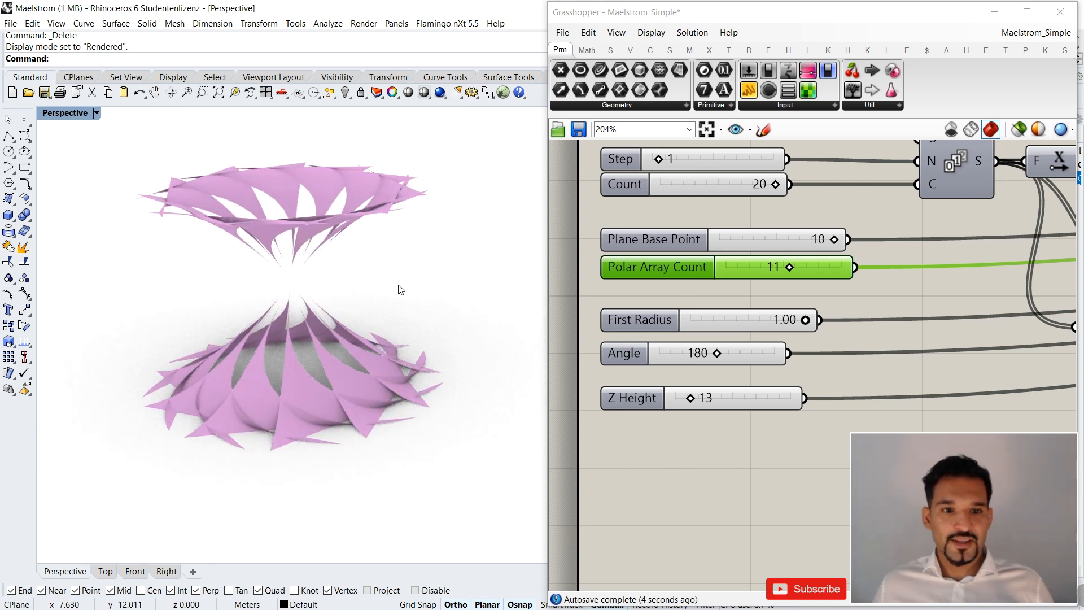
pyautogui.doubleClick(782, 270)
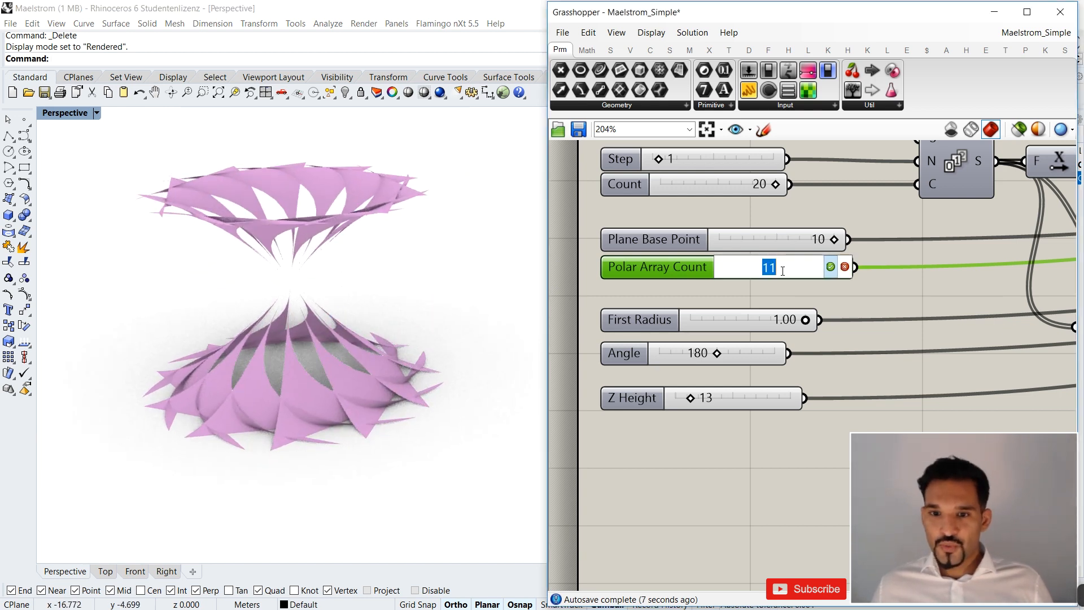
pyautogui.click(829, 268)
# Set the Plane Base Point slider back to 0 and view the pavilion from the side.
pyautogui.doubleClick(823, 240)
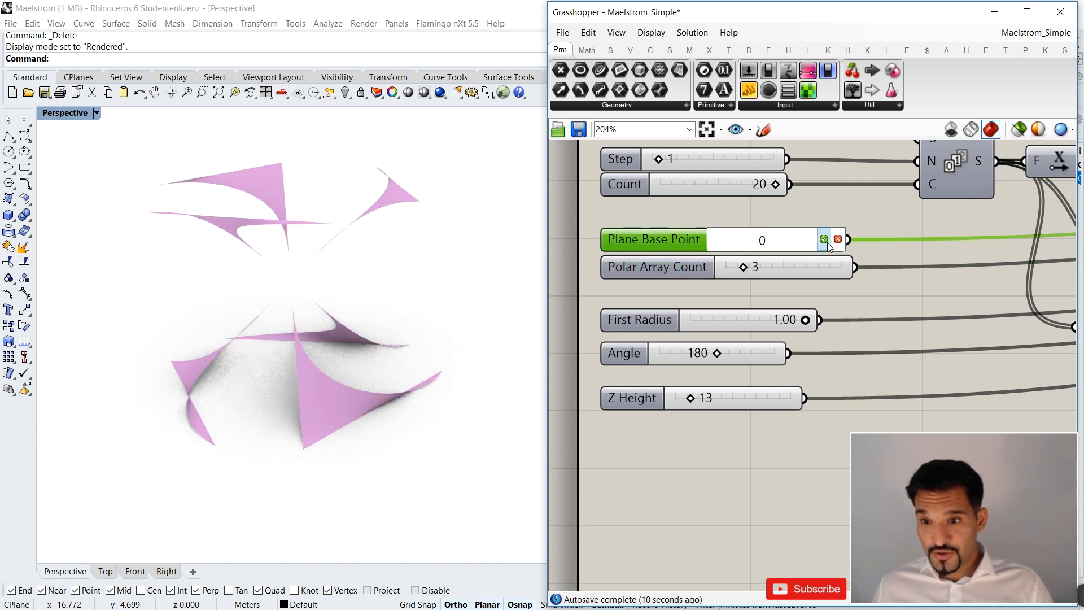
pyautogui.click(826, 240)
pyautogui.moveTo(397, 325); pyautogui.dragTo(286, 346, button='right')
pyautogui.moveTo(316, 379); pyautogui.dragTo(418, 294, button='right')
# Try lower values on the Count slider and return it to 20.
pyautogui.scroll(-3, 760, 223)
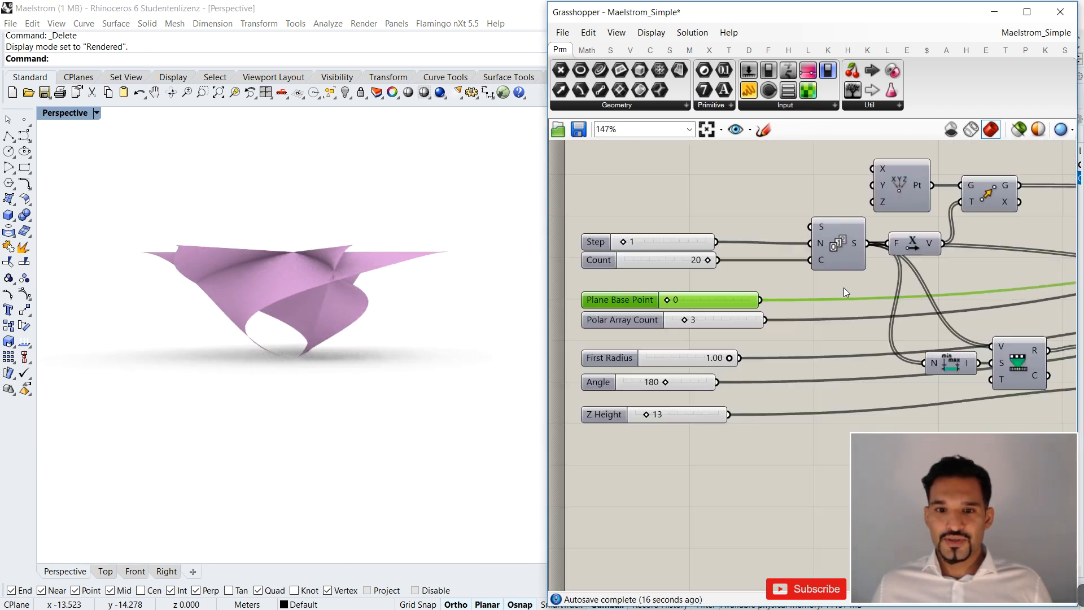
pyautogui.scroll(3, 674, 260)
pyautogui.moveTo(609, 238); pyautogui.dragTo(609, 238)
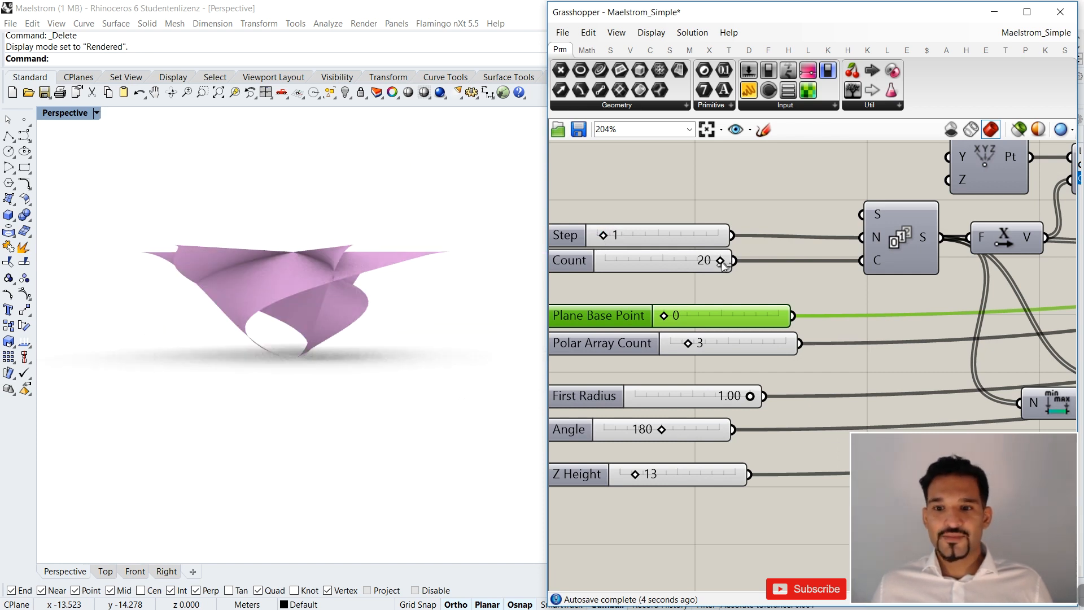
pyautogui.moveTo(706, 266); pyautogui.dragTo(751, 262)
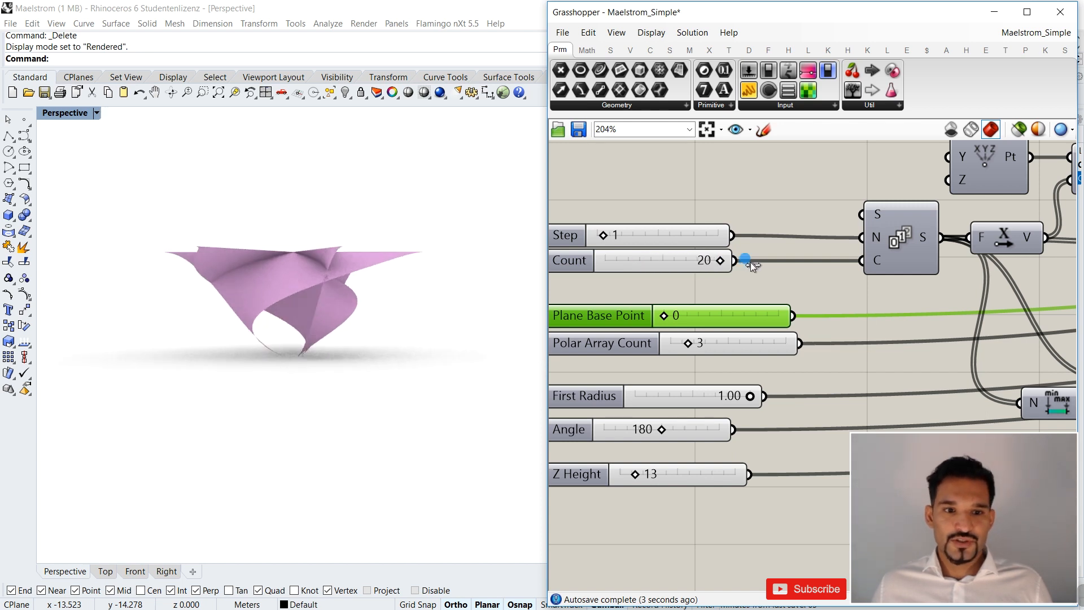
# Examine the definition's components along the canvas, from the Series component to the separate blue group.
pyautogui.scroll(-5, 766, 260)
pyautogui.moveTo(867, 238); pyautogui.dragTo(757, 277, button='right')
pyautogui.scroll(2, 855, 247)
pyautogui.scroll(-3, 922, 265)
pyautogui.moveTo(995, 220); pyautogui.dragTo(858, 268, button='right')
pyautogui.scroll(-2, 843, 289)
pyautogui.scroll(6, 898, 232)
pyautogui.scroll(1, 863, 264)
pyautogui.moveTo(870, 258); pyautogui.dragTo(754, 292, button='right')
pyautogui.scroll(2, 935, 275)
pyautogui.moveTo(936, 276); pyautogui.dragTo(849, 286, button='right')
pyautogui.scroll(-2, 847, 286)
pyautogui.moveTo(990, 257); pyautogui.dragTo(951, 254, button='right')
pyautogui.scroll(3, 951, 254)
pyautogui.scroll(-4, 951, 254)
pyautogui.scroll(1, 813, 305)
pyautogui.moveTo(812, 305); pyautogui.dragTo(927, 287, button='right')
pyautogui.scroll(-5, 928, 287)
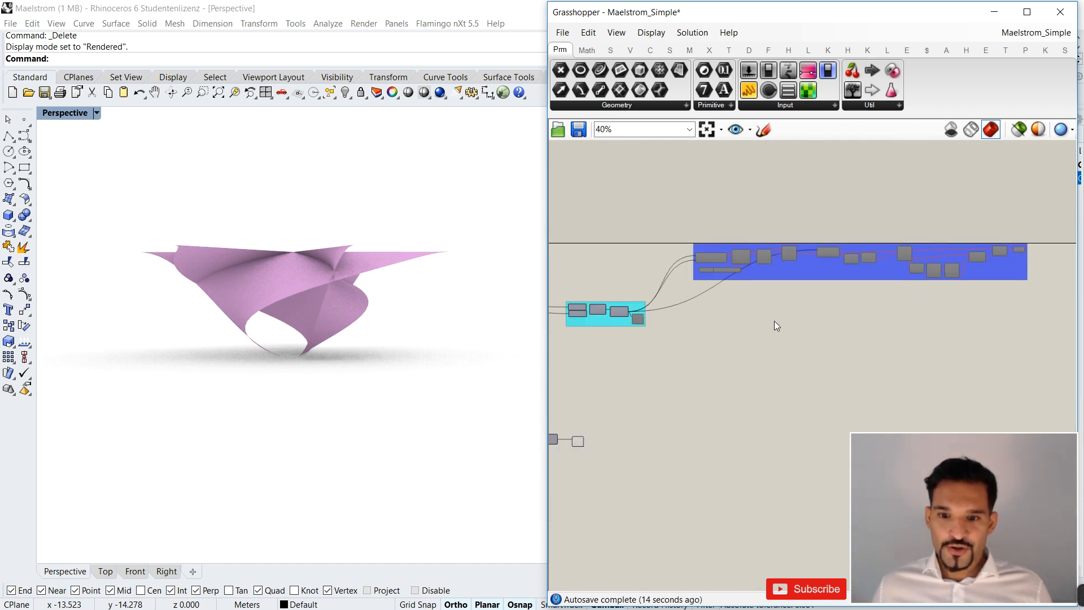
# Hide the preview of the custom preview component that renders the lofted surfaces.
pyautogui.scroll(3, 653, 384)
pyautogui.moveTo(654, 384); pyautogui.dragTo(686, 372, button='right')
pyautogui.hotkey('ctrl', 'q')
# Enable the components in the blue group and inspect the geometry held by its final component.
pyautogui.moveTo(750, 347); pyautogui.dragTo(693, 373, button='right')
pyautogui.scroll(-4, 693, 201)
pyautogui.moveTo(692, 175); pyautogui.dragTo(943, 249)
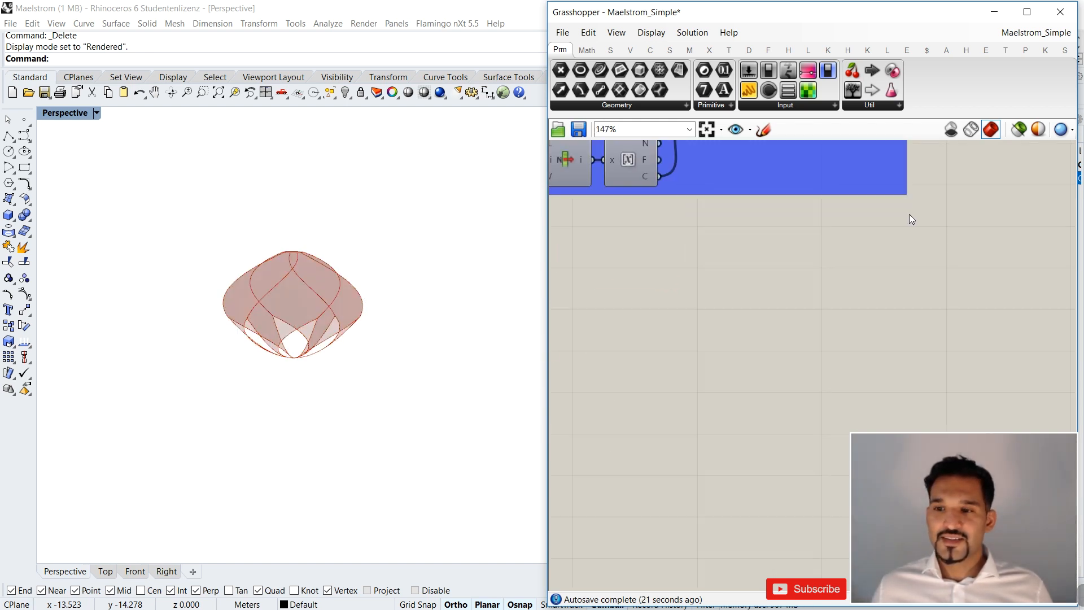
pyautogui.scroll(-2, 859, 284)
pyautogui.moveTo(886, 290); pyautogui.dragTo(966, 342, button='right')
pyautogui.scroll(3, 975, 182)
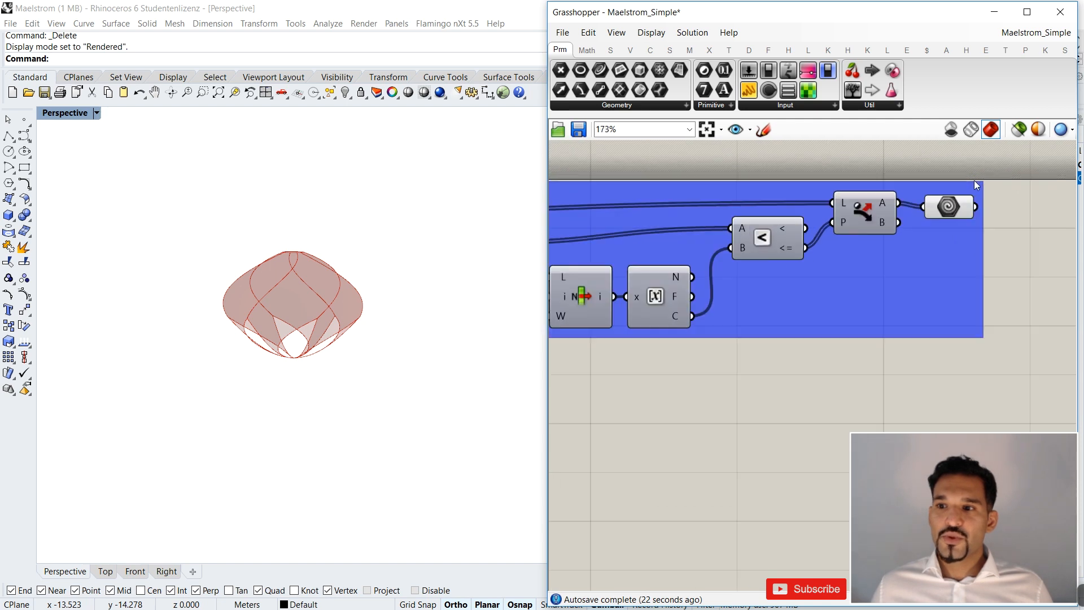
pyautogui.scroll(1, 977, 186)
pyautogui.click(945, 211)
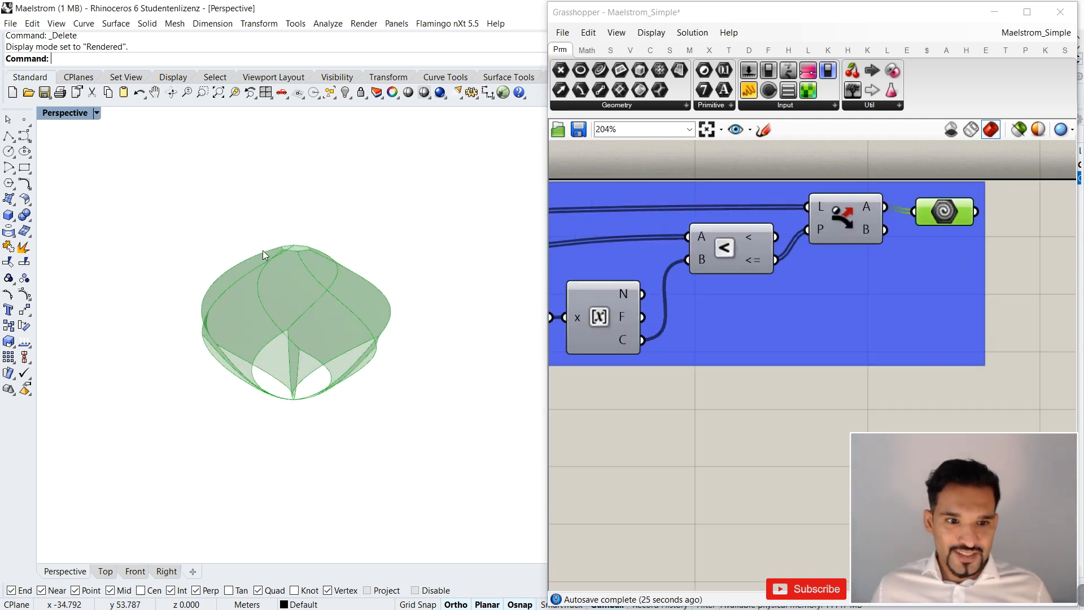
pyautogui.scroll(1, 277, 252)
pyautogui.moveTo(283, 250); pyautogui.dragTo(302, 291, button='right')
# Lower the Polar Array value in the purple Control Panel group and inspect the resulting pavilion.
pyautogui.scroll(-9, 967, 293)
pyautogui.moveTo(689, 350); pyautogui.dragTo(1036, 307, button='right')
pyautogui.scroll(5, 725, 324)
pyautogui.scroll(5, 749, 290)
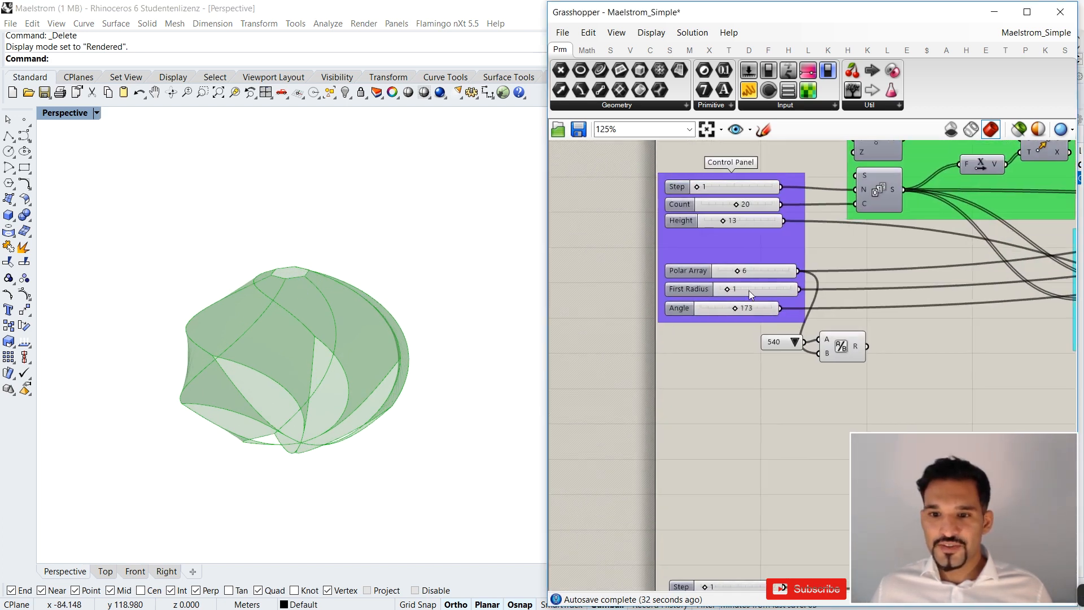
pyautogui.click(748, 269)
pyautogui.doubleClick(749, 268)
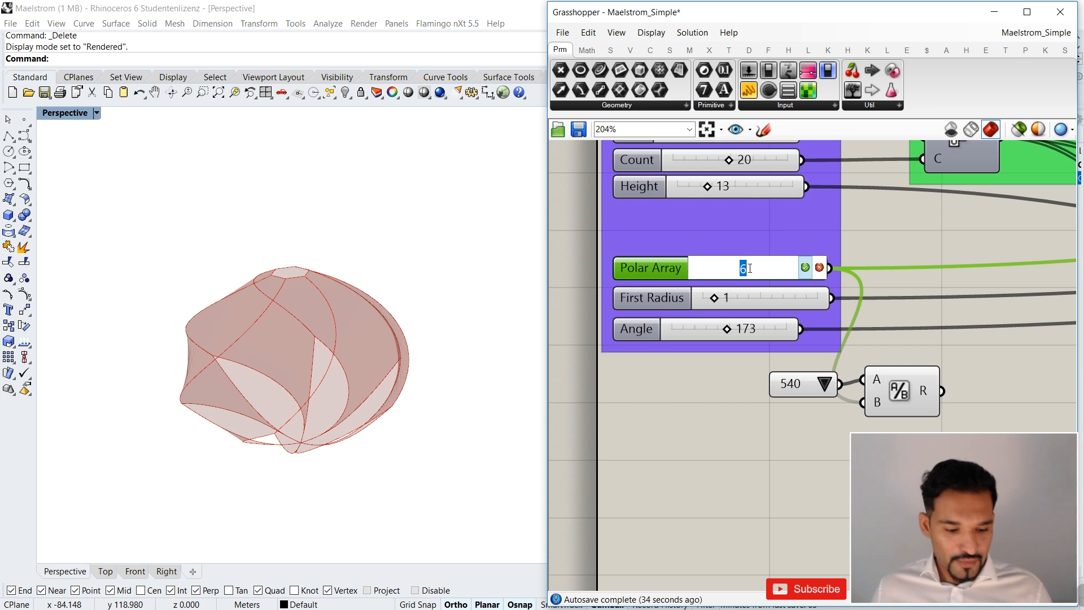
pyautogui.moveTo(334, 387); pyautogui.dragTo(241, 338, button='right')
# Disable all components in the blue group.
pyautogui.scroll(-10, 749, 309)
pyautogui.moveTo(1062, 311); pyautogui.dragTo(746, 312, button='right')
pyautogui.scroll(3, 811, 276)
pyautogui.moveTo(811, 275); pyautogui.dragTo(657, 309, button='right')
pyautogui.scroll(-2, 631, 300)
pyautogui.moveTo(619, 239); pyautogui.dragTo(1032, 359)
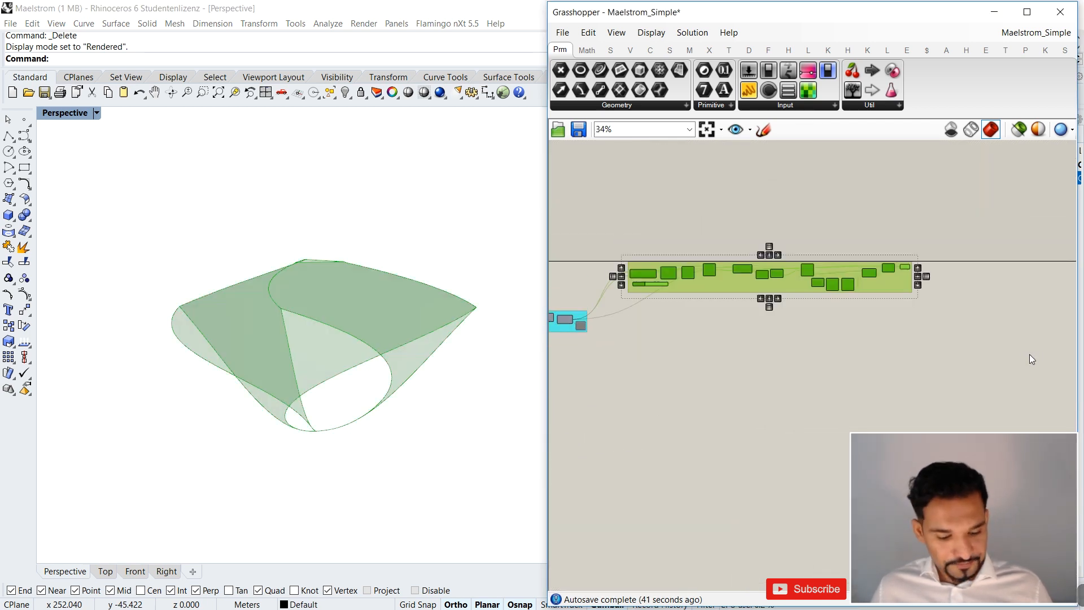
pyautogui.scroll(2, 854, 326)
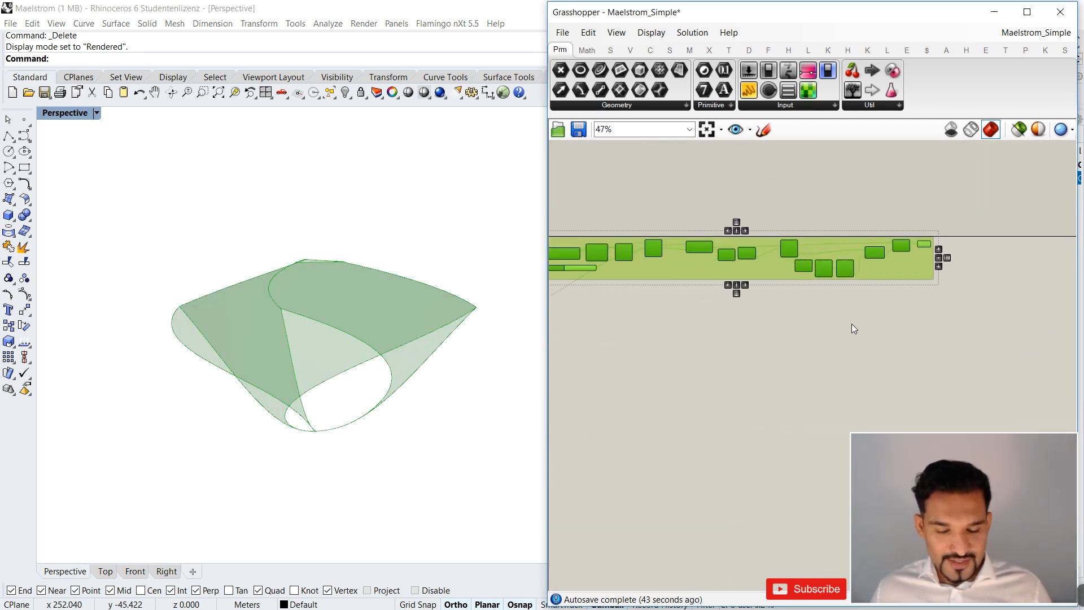
pyautogui.hotkey('ctrl', 'e')
# Review the bake attributes for the Loft component's output and leave them without baking.
pyautogui.scroll(-6, 852, 323)
pyautogui.moveTo(759, 336); pyautogui.dragTo(877, 329, button='right')
pyautogui.scroll(10, 877, 328)
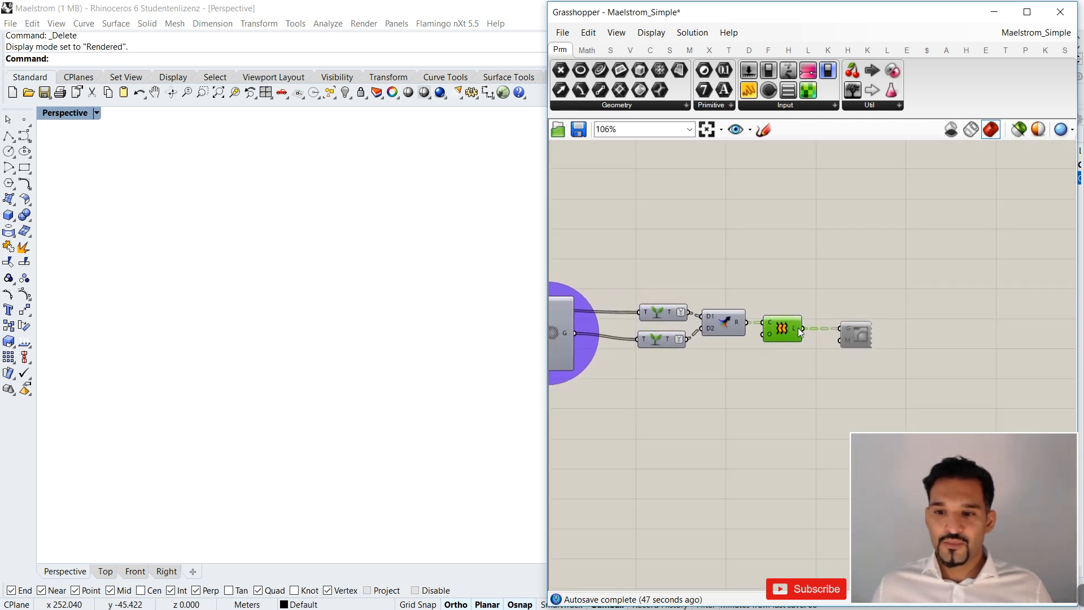
pyautogui.rightClick(798, 332)
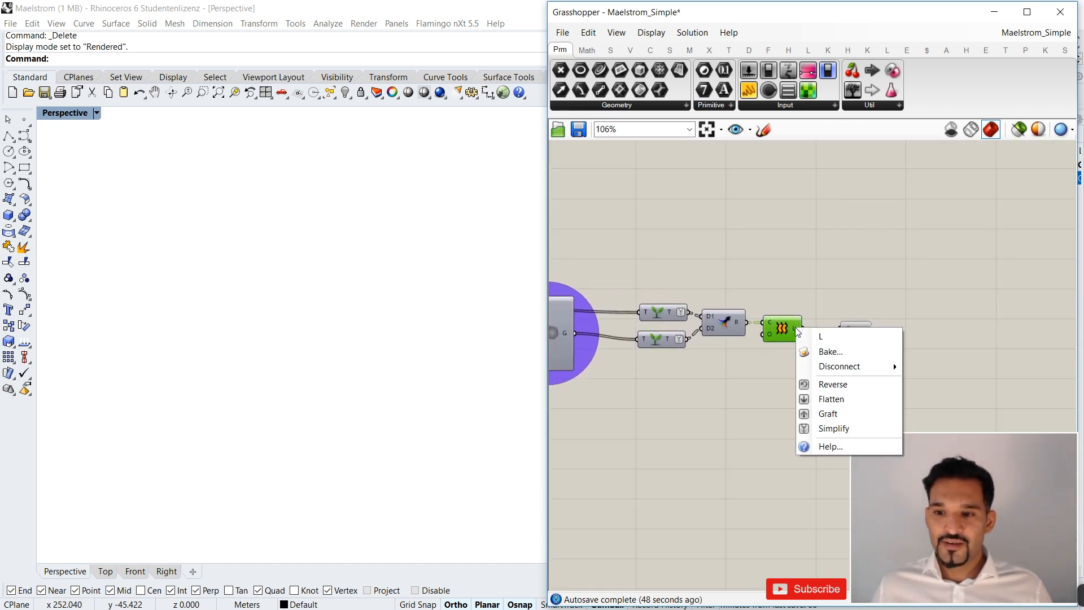
pyautogui.click(826, 353)
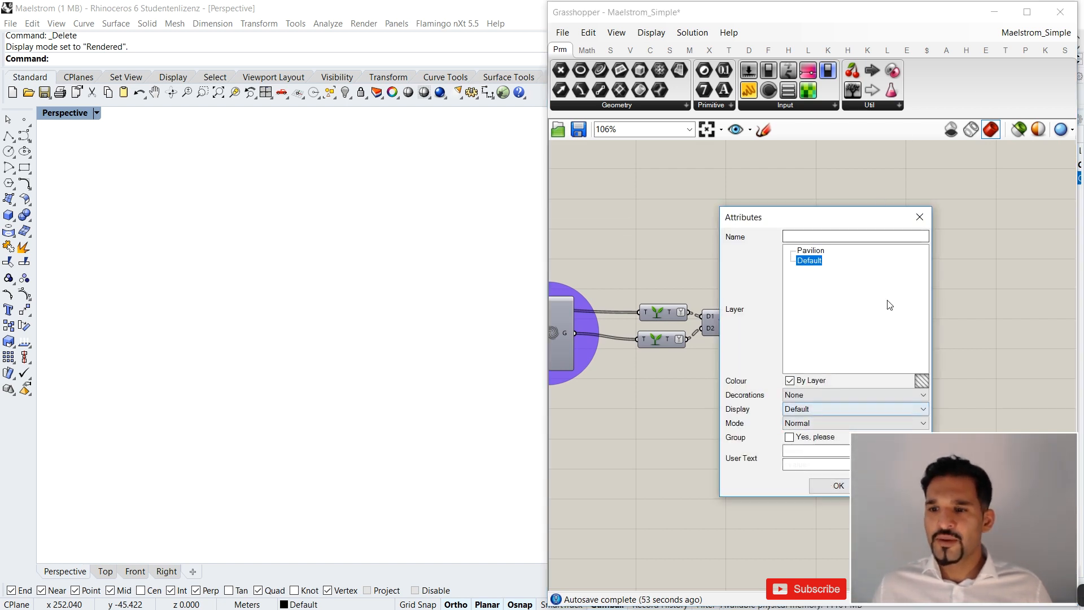
pyautogui.click(920, 218)
# Minimize Grasshopper to return to Rhino, turn on the Pavilion layer and inspect the baked pavilion with the human figure.
pyautogui.click(994, 17)
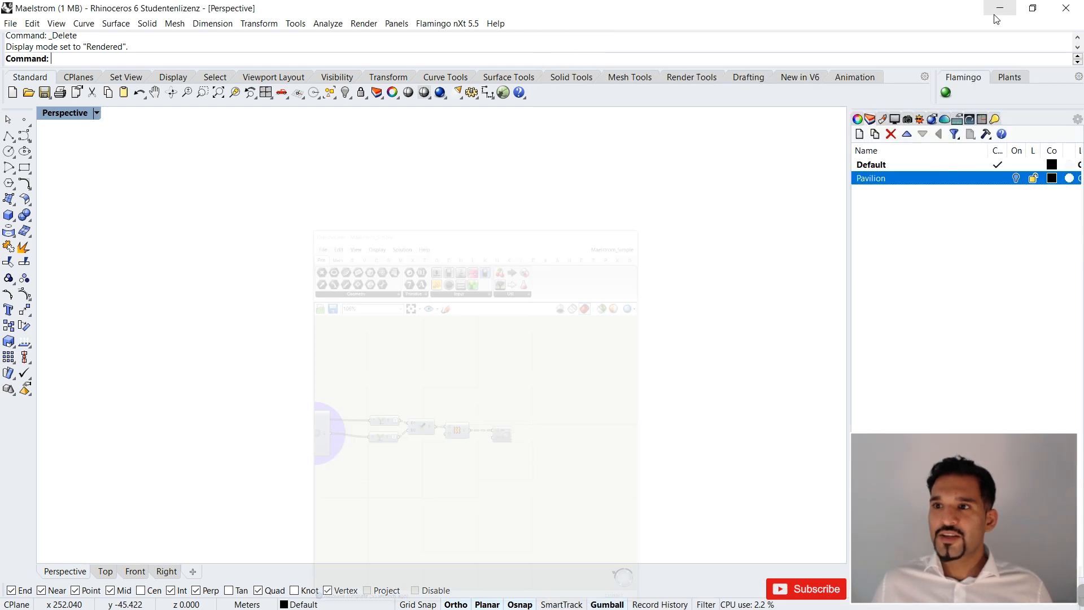
pyautogui.click(1016, 179)
pyautogui.moveTo(407, 322); pyautogui.dragTo(372, 218, button='right')
pyautogui.moveTo(514, 363); pyautogui.dragTo(698, 390, button='right')
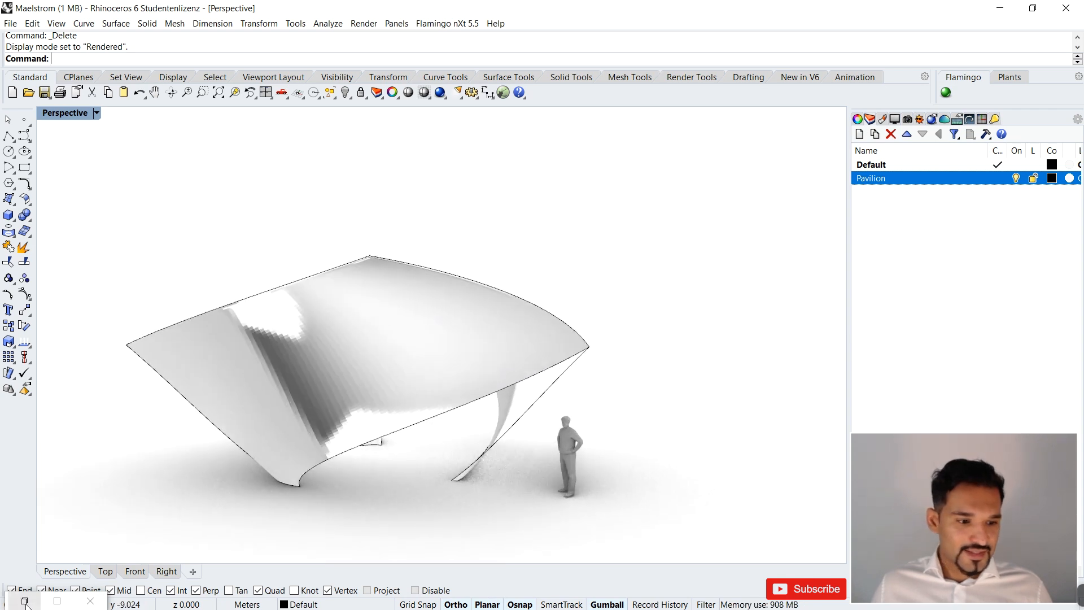
# Switch back to Grasshopper and look over the full set of parameter sliders from Step to Z Height.
pyautogui.click(25, 601)
pyautogui.scroll(6, 678, 321)
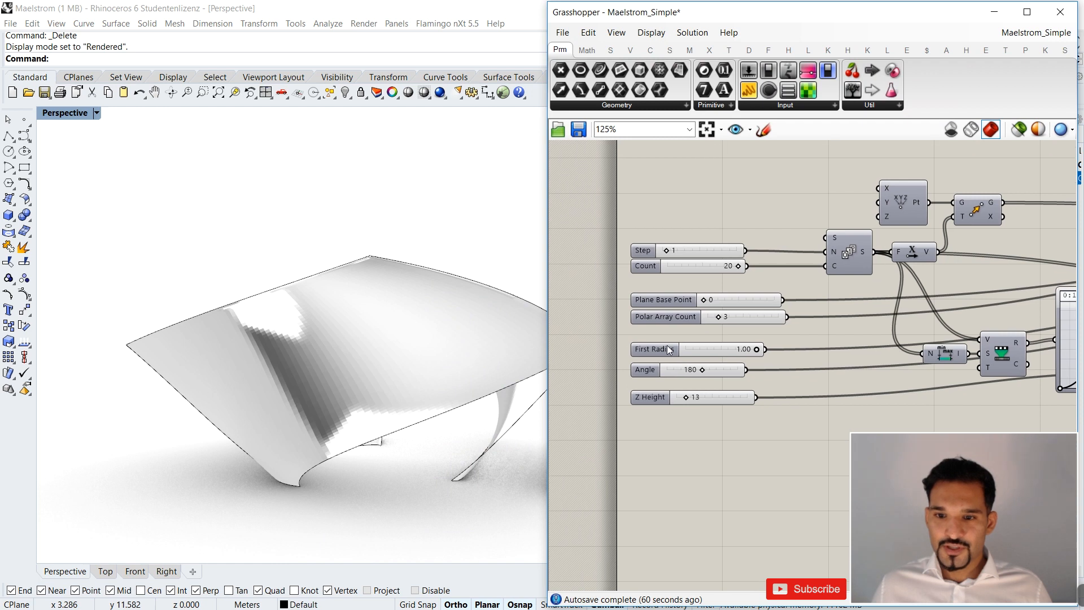
pyautogui.scroll(1, 669, 350)
pyautogui.moveTo(602, 202); pyautogui.dragTo(824, 446)
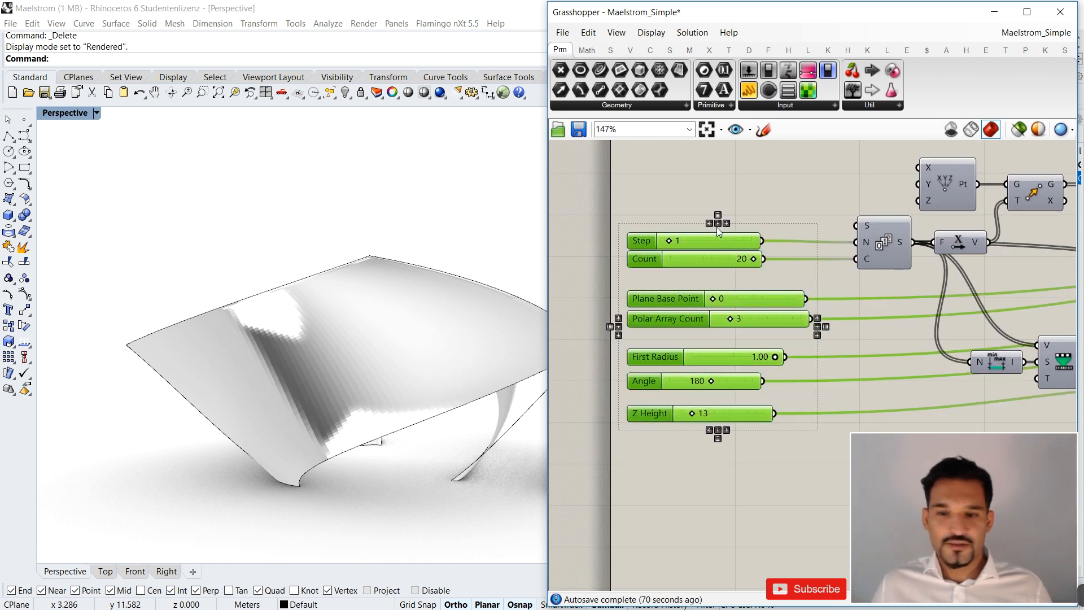
pyautogui.click(726, 194)
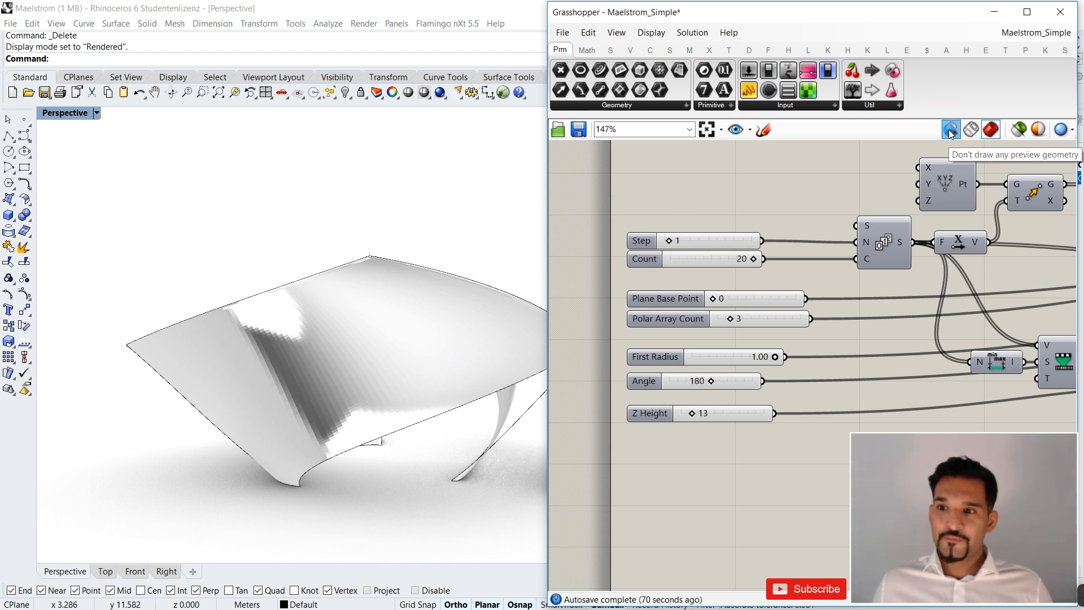
# Minimize Grasshopper, create a new current layer named Test in Rhino and turn off the Pavilion layer.
pyautogui.scroll(-13, 750, 278)
pyautogui.moveTo(964, 285); pyautogui.dragTo(762, 294, button='right')
pyautogui.scroll(7, 741, 295)
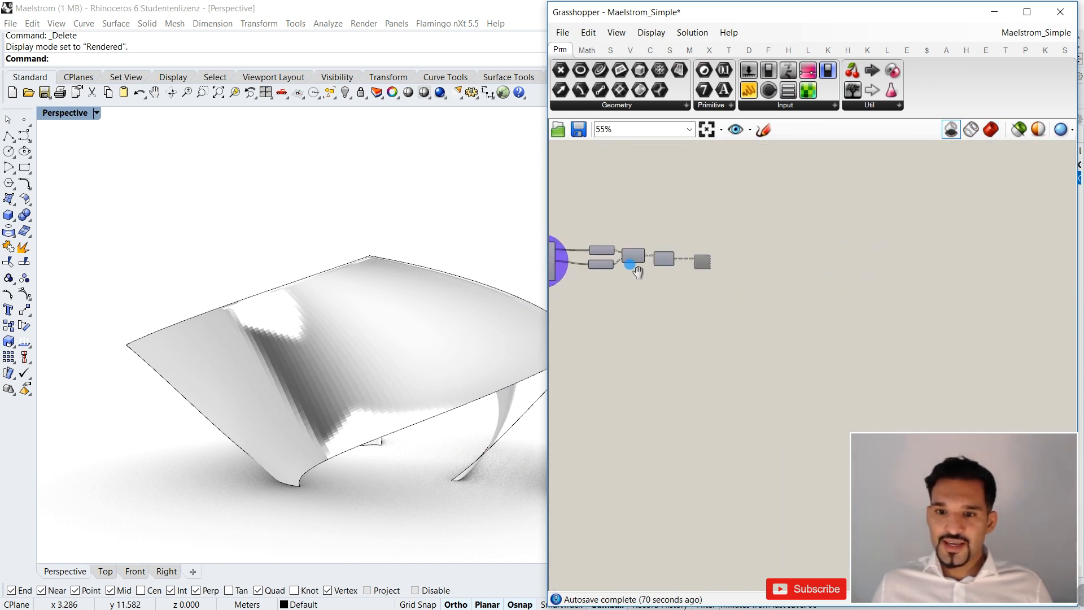
pyautogui.scroll(7, 650, 263)
pyautogui.rightClick(716, 247)
pyautogui.click(758, 171)
pyautogui.click(994, 12)
pyautogui.rightClick(910, 252)
pyautogui.click(935, 257)
pyautogui.write('Test')
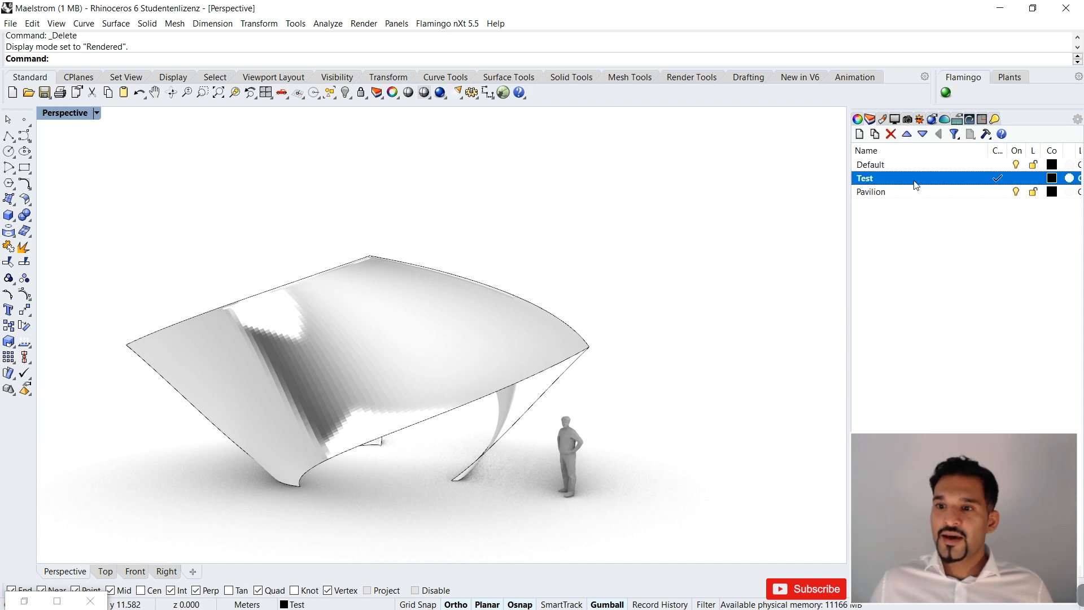
pyautogui.click(1015, 193)
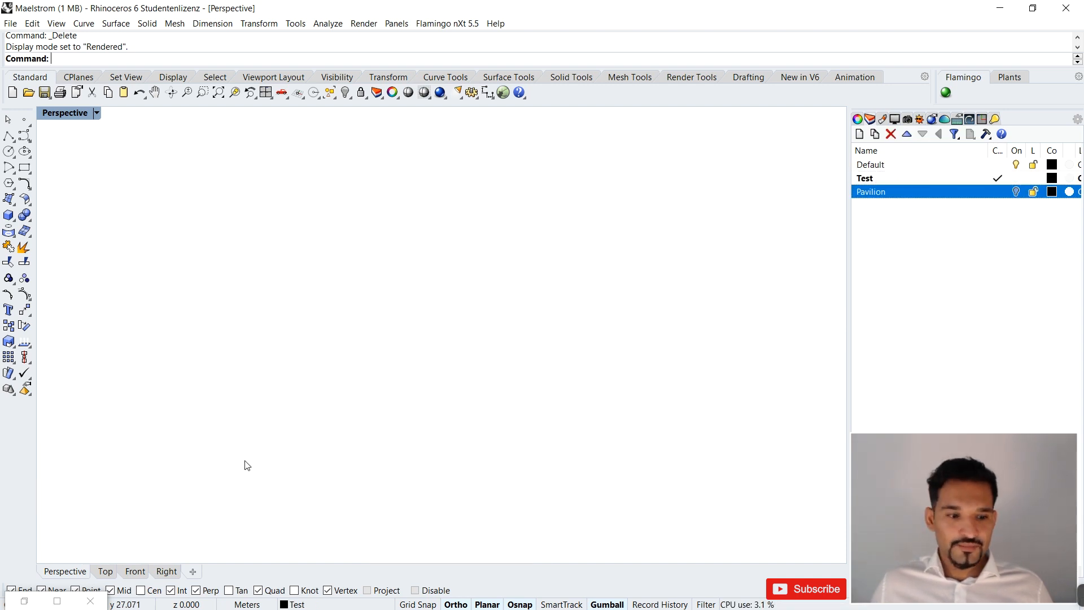
# Restore Grasshopper and bake the Loft component's output to the Test layer.
pyautogui.click(25, 602)
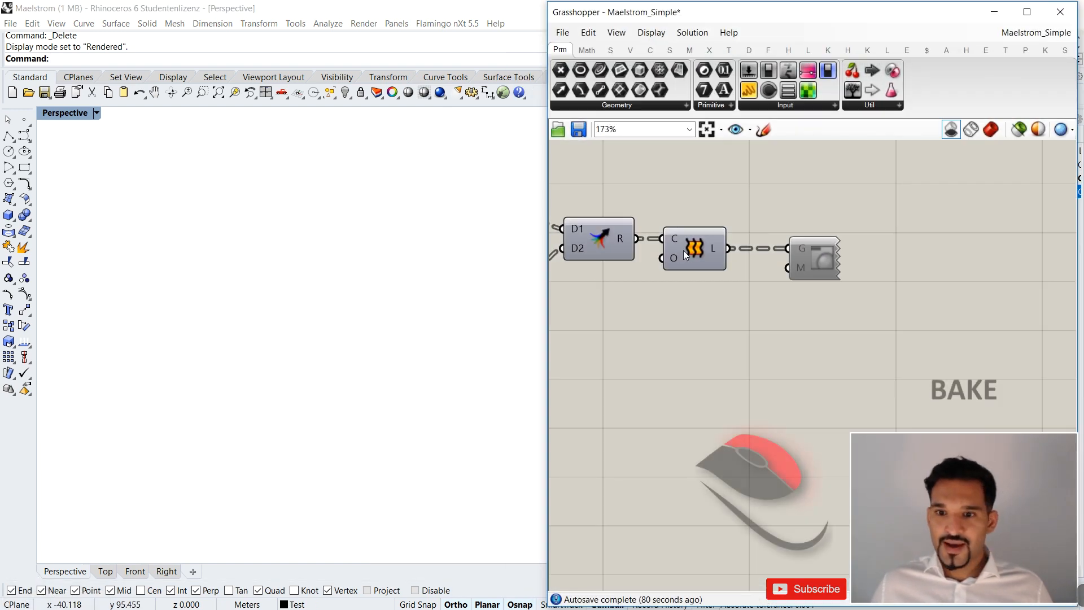
pyautogui.rightClick(713, 249)
pyautogui.click(747, 273)
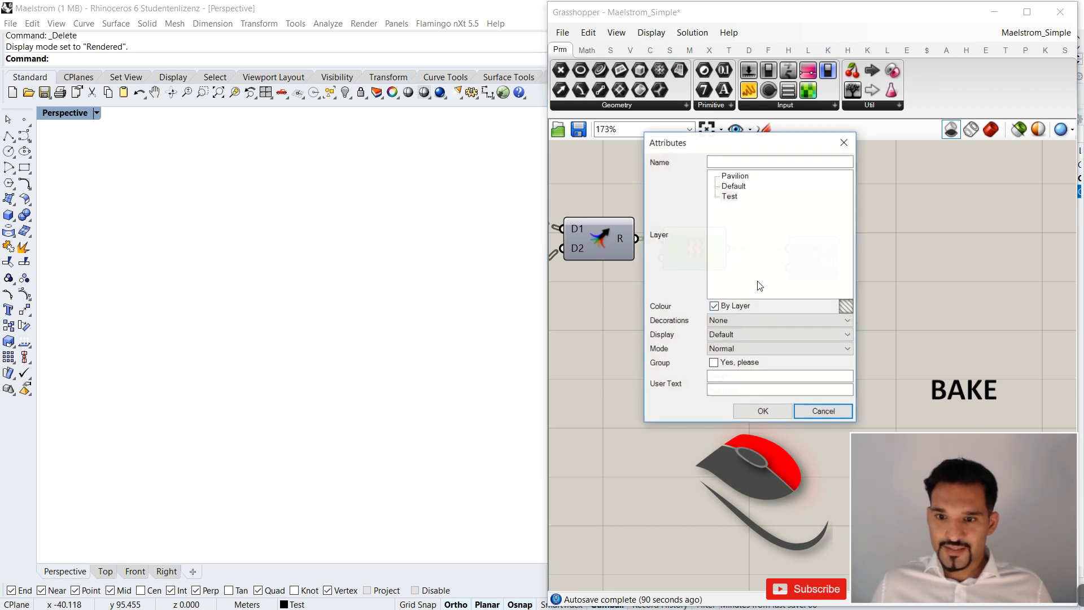
pyautogui.click(730, 196)
pyautogui.click(763, 411)
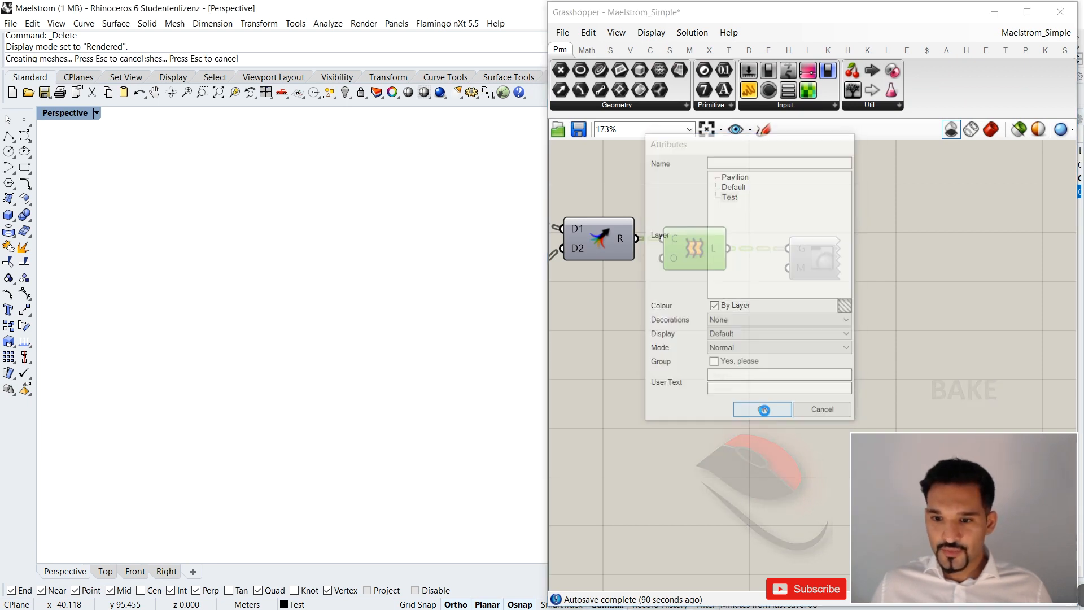
pyautogui.moveTo(327, 330); pyautogui.dragTo(361, 293, button='right')
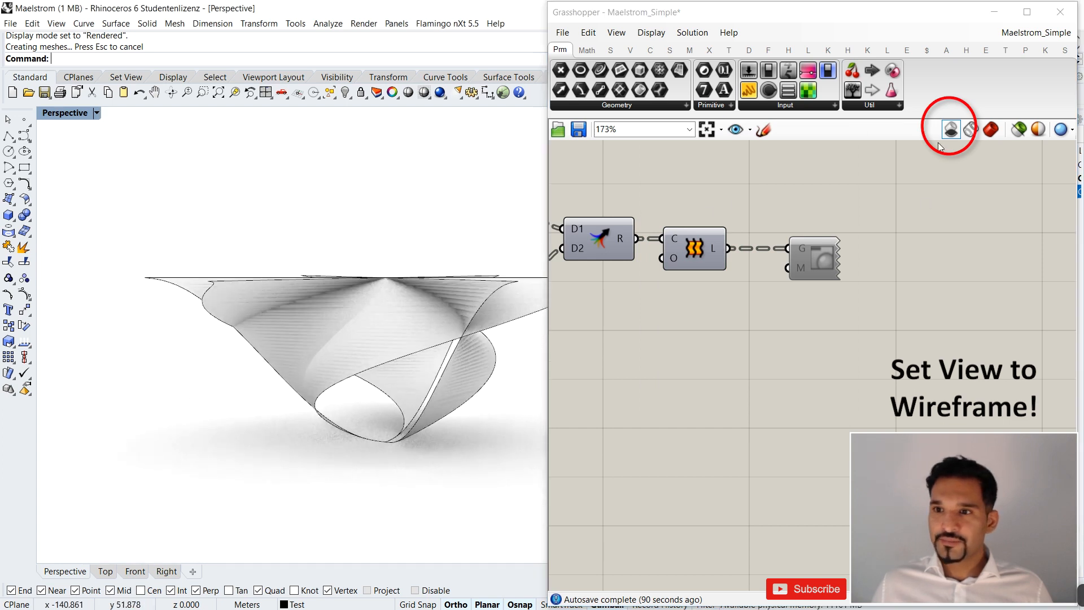
# Minimize Grasshopper and set Rhino's Perspective viewport to the Arctic display mode.
pyautogui.click(995, 13)
pyautogui.moveTo(593, 317); pyautogui.dragTo(628, 350, button='right')
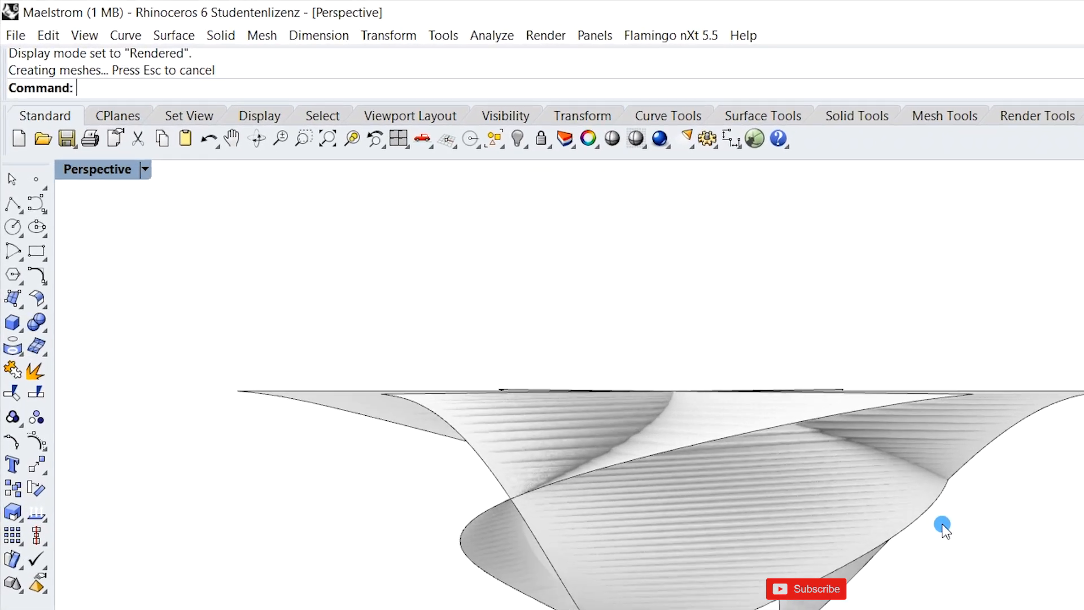
pyautogui.moveTo(942, 526); pyautogui.dragTo(1000, 511, button='right')
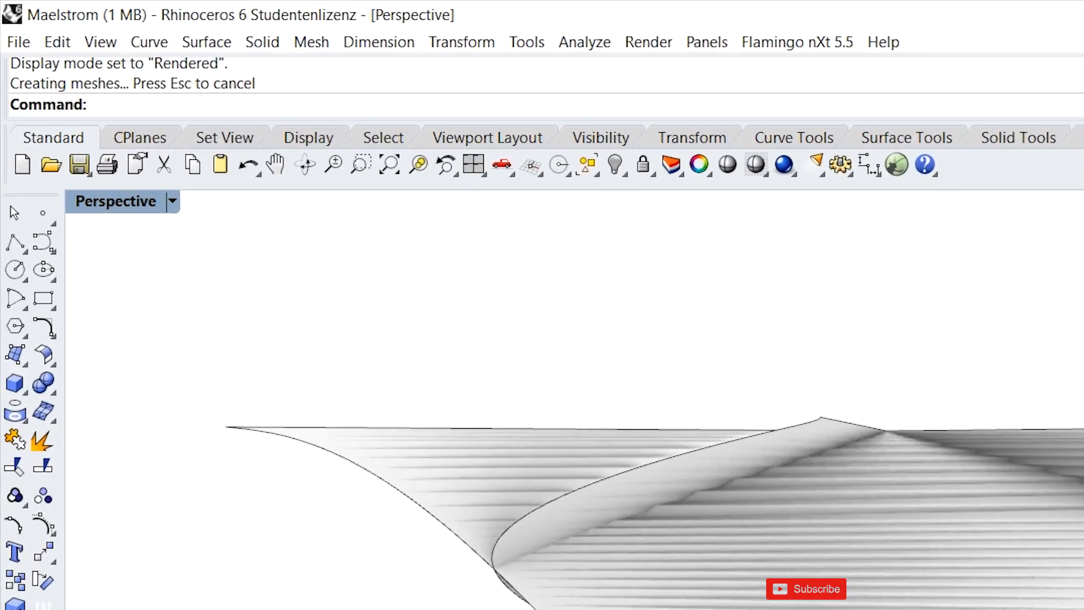
pyautogui.click(194, 227)
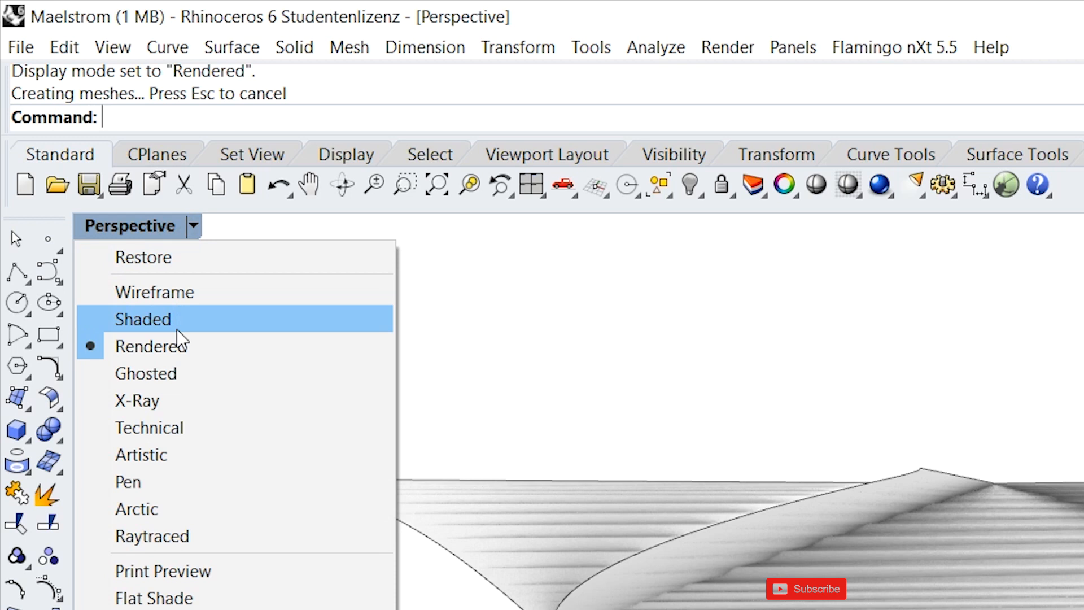
pyautogui.click(178, 514)
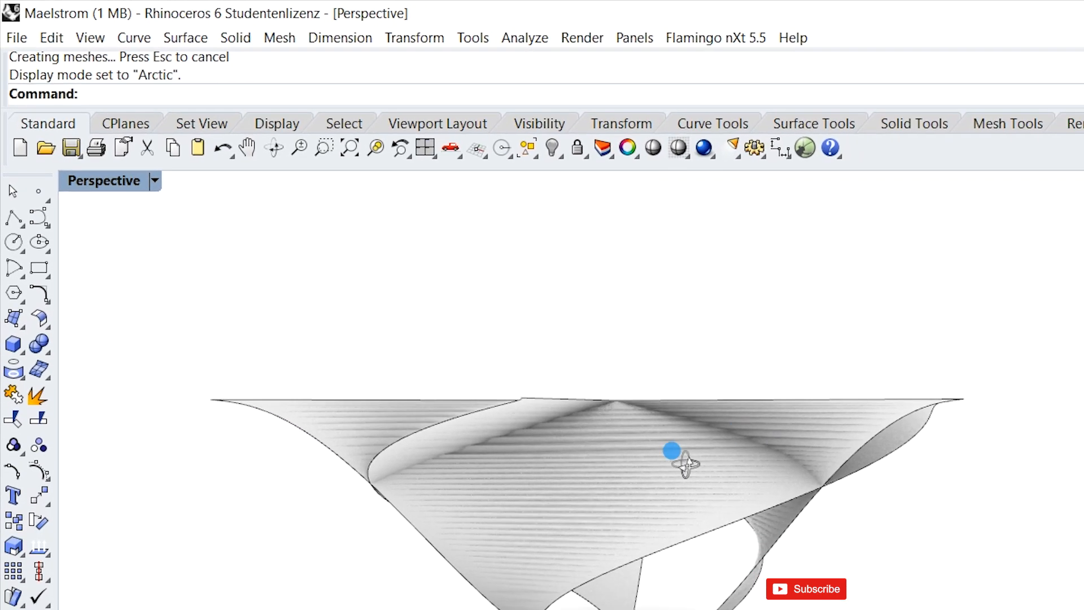
# Examine how the baked loft surfaces intersect by viewing them from several sides.
pyautogui.moveTo(831, 564); pyautogui.dragTo(775, 605, button='right')
pyautogui.scroll(4, 724, 370)
pyautogui.moveTo(724, 370); pyautogui.dragTo(719, 308, button='right')
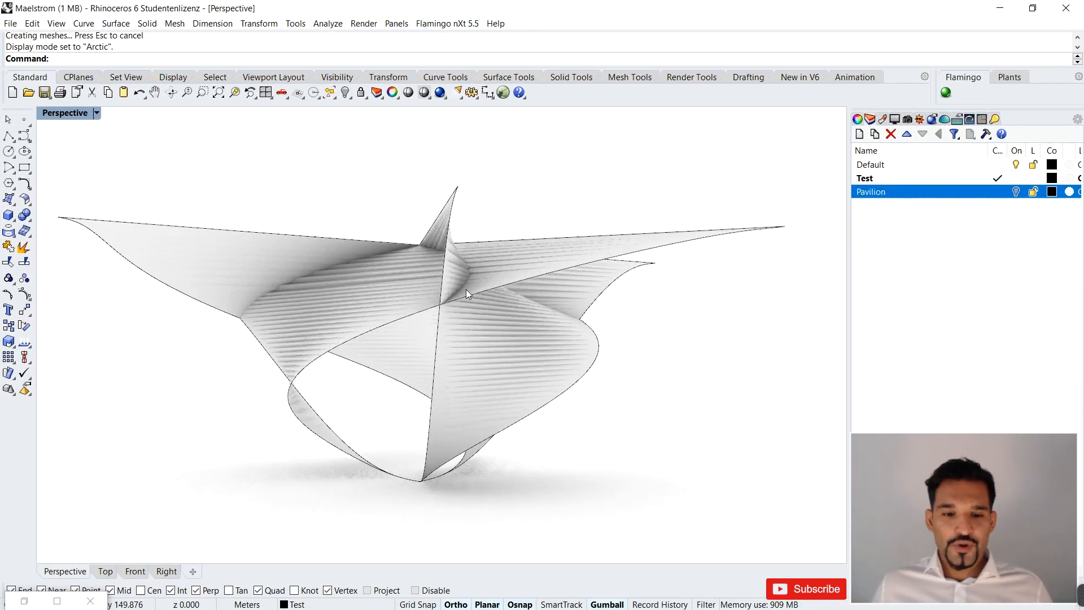
pyautogui.scroll(-4, 590, 377)
pyautogui.moveTo(465, 304); pyautogui.dragTo(428, 290, button='right')
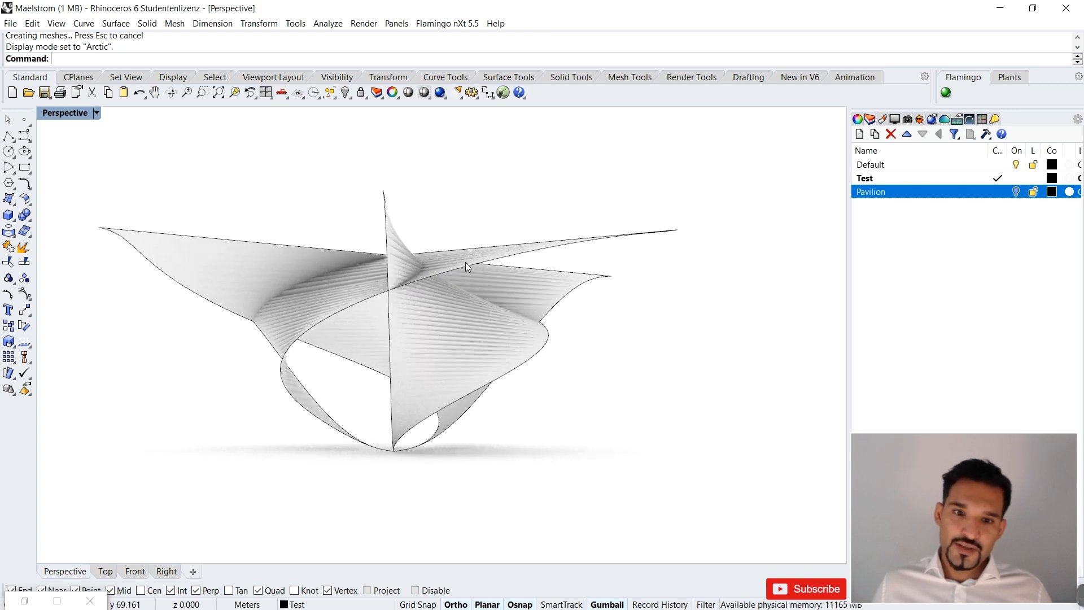
pyautogui.scroll(4, 466, 262)
pyautogui.moveTo(456, 256); pyautogui.dragTo(512, 317, button='right')
pyautogui.scroll(-3, 482, 278)
pyautogui.moveTo(482, 278)
pyautogui.mouseDown(button='right')
pyautogui.moveTo(431, 218)
pyautogui.moveTo(487, 288)
pyautogui.moveTo(409, 300)
pyautogui.moveTo(411, 271)
pyautogui.mouseUp(button='right')
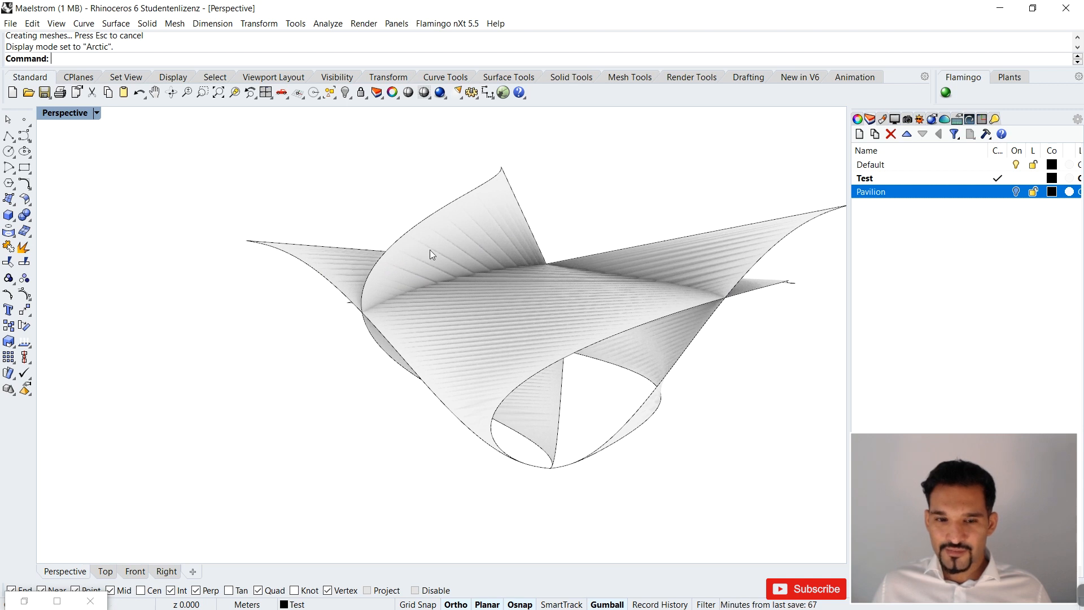
# Trim the protruding parts of the neighbouring lofts, using the front loft surface as the cutting object.
pyautogui.scroll(-3, 426, 253)
pyautogui.click(479, 290)
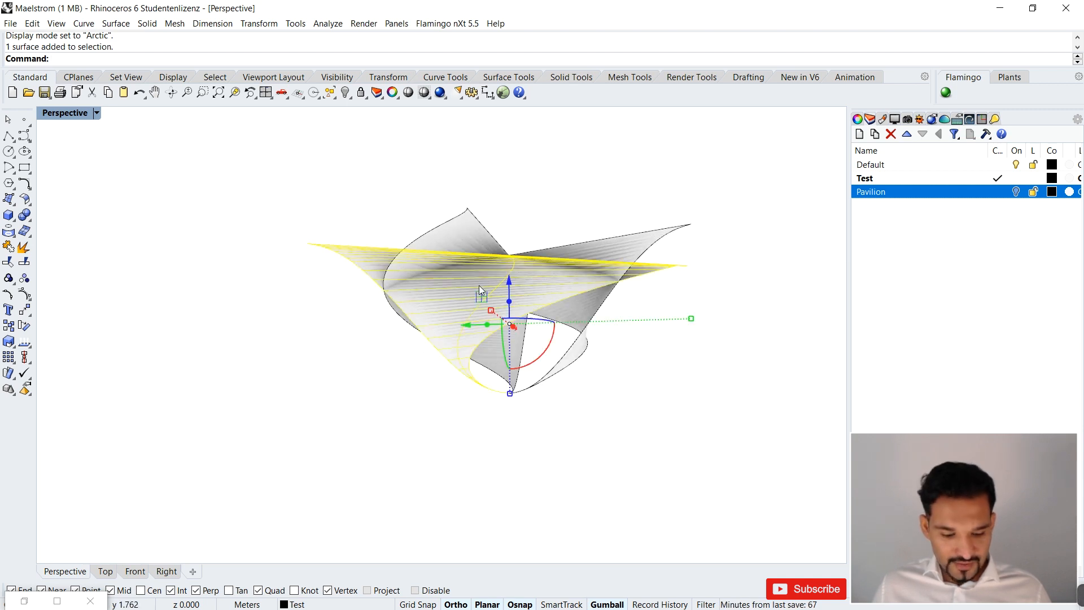
pyautogui.press('Return')
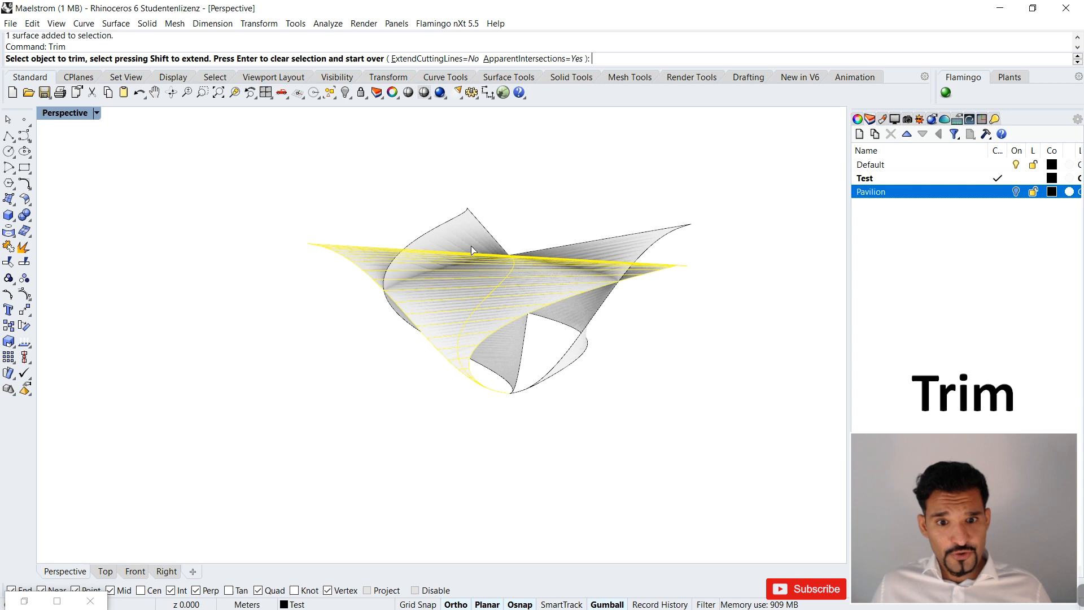
pyautogui.click(511, 237)
pyautogui.moveTo(563, 247)
pyautogui.mouseDown(button='right')
pyautogui.moveTo(584, 223)
pyautogui.moveTo(607, 230)
pyautogui.moveTo(568, 260)
pyautogui.mouseUp(button='right')
pyautogui.press('Return')
# Use the second loft surface as the cutting object and trim off the neighbouring surfaces' wings beyond it.
pyautogui.click(560, 303)
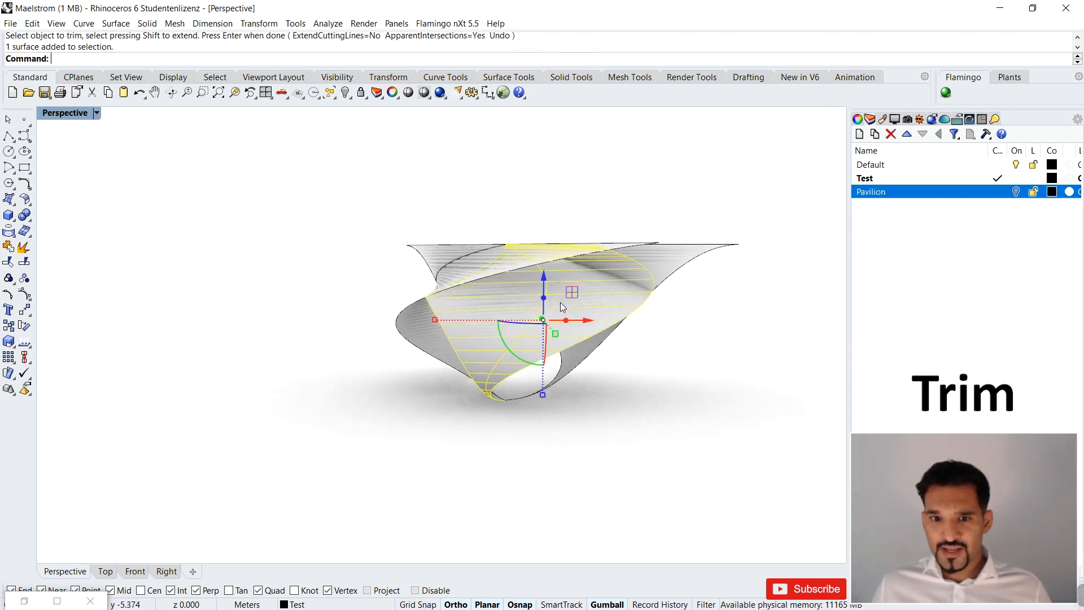
pyautogui.moveTo(618, 353); pyautogui.dragTo(588, 333, button='right')
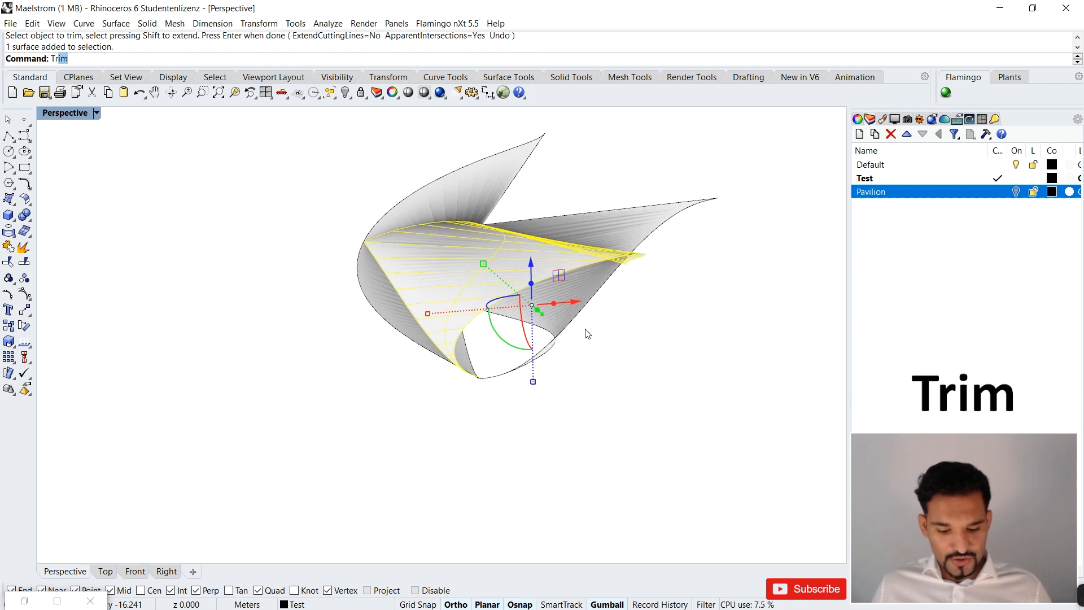
pyautogui.press('Return')
pyautogui.click(489, 182)
pyautogui.click(618, 219)
pyautogui.moveTo(643, 224); pyautogui.dragTo(408, 243, button='right')
pyautogui.press('Return')
# Trim away the last two protruding wings with the third loft surface as the cutting object.
pyautogui.click(433, 321)
pyautogui.press('Return')
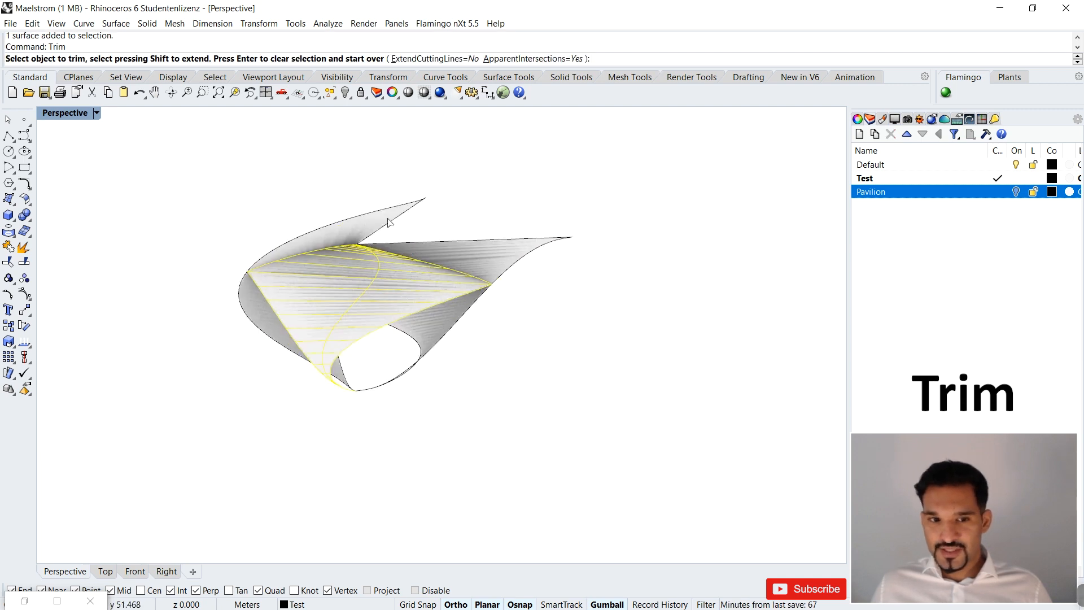
pyautogui.click(388, 222)
pyautogui.click(522, 248)
pyautogui.press('Return')
pyautogui.moveTo(501, 235); pyautogui.dragTo(378, 338, button='right')
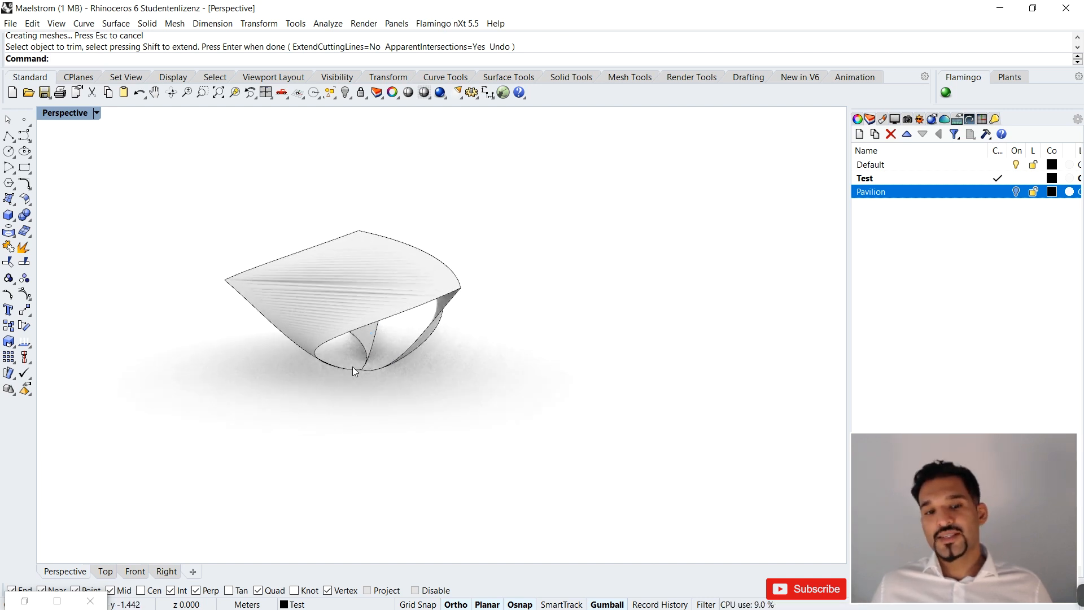
# In the Front view, draw a horizontal line from the origin at the pavilion's base out beyond its side.
pyautogui.scroll(5, 350, 344)
pyautogui.moveTo(345, 342); pyautogui.dragTo(311, 367, button='right')
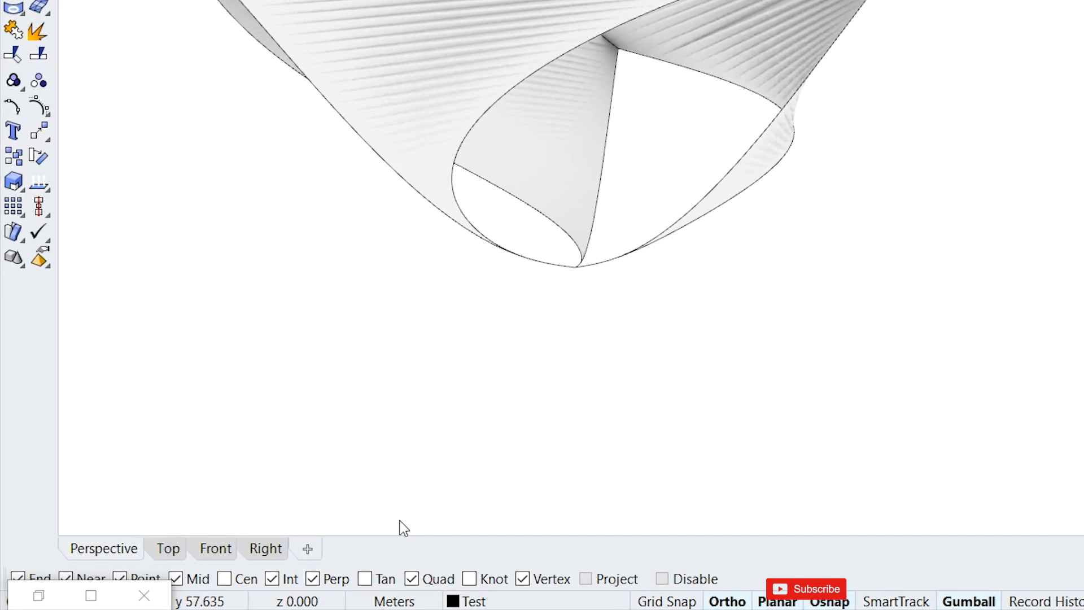
pyautogui.click(257, 533)
pyautogui.scroll(-2, 762, 69)
pyautogui.scroll(4, 528, 218)
pyautogui.moveTo(527, 217); pyautogui.dragTo(613, 133, button='right')
pyautogui.moveTo(548, 190); pyautogui.dragTo(539, 171, button='right')
pyautogui.scroll(4, 558, 76)
pyautogui.scroll(-4, 596, 61)
pyautogui.scroll(6, 582, 108)
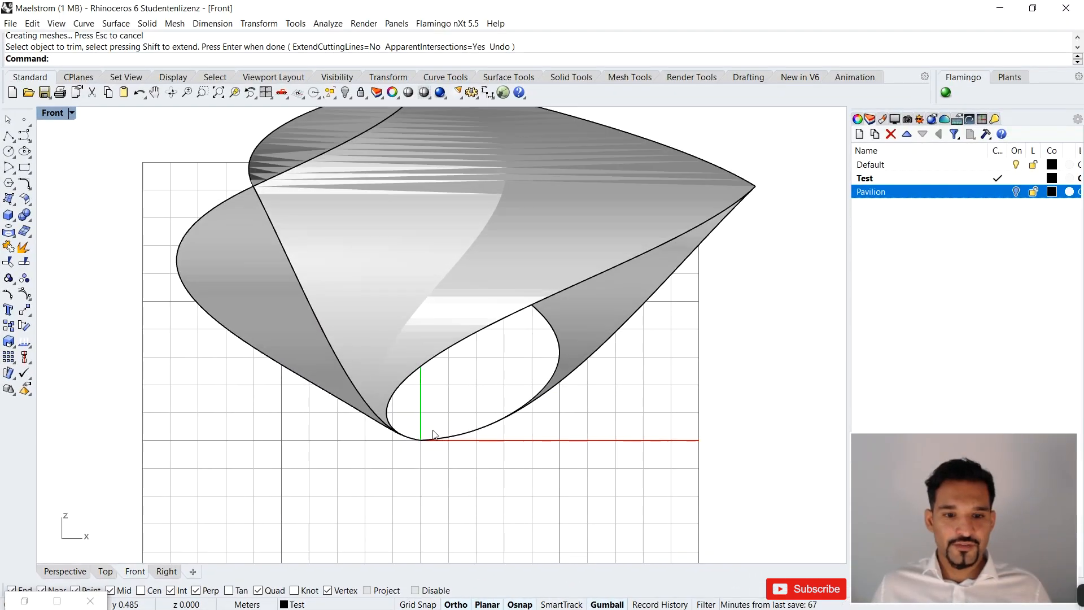
pyautogui.write('line')
pyautogui.press('Return')
pyautogui.scroll(-3, 508, 429)
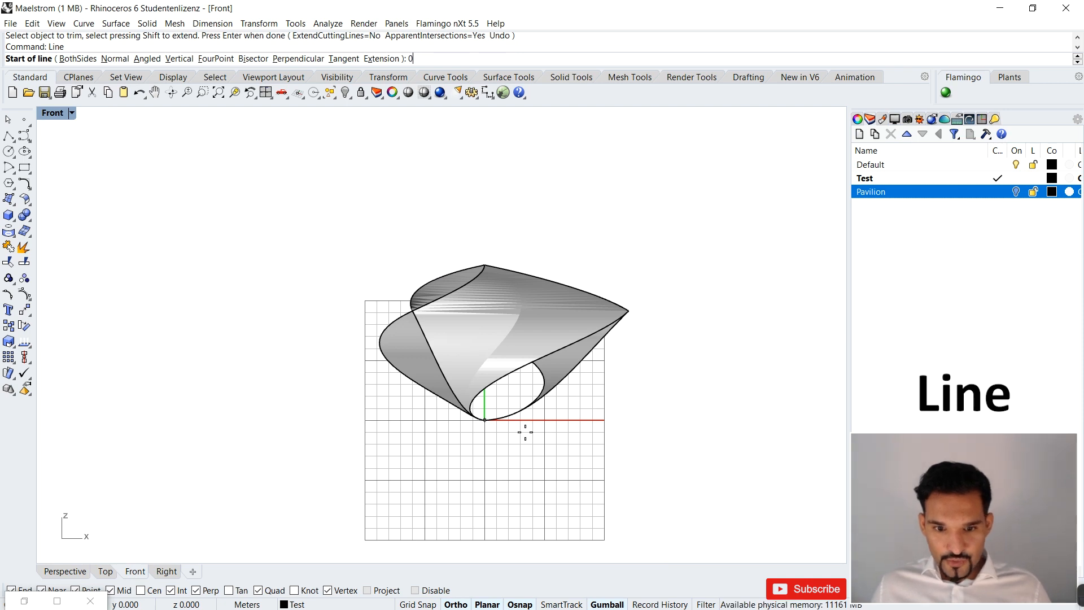
pyautogui.click(484, 420)
pyautogui.click(278, 421)
# Move the line horizontally so it spans the pavilion's base and raise it 2 m.
pyautogui.click(289, 422)
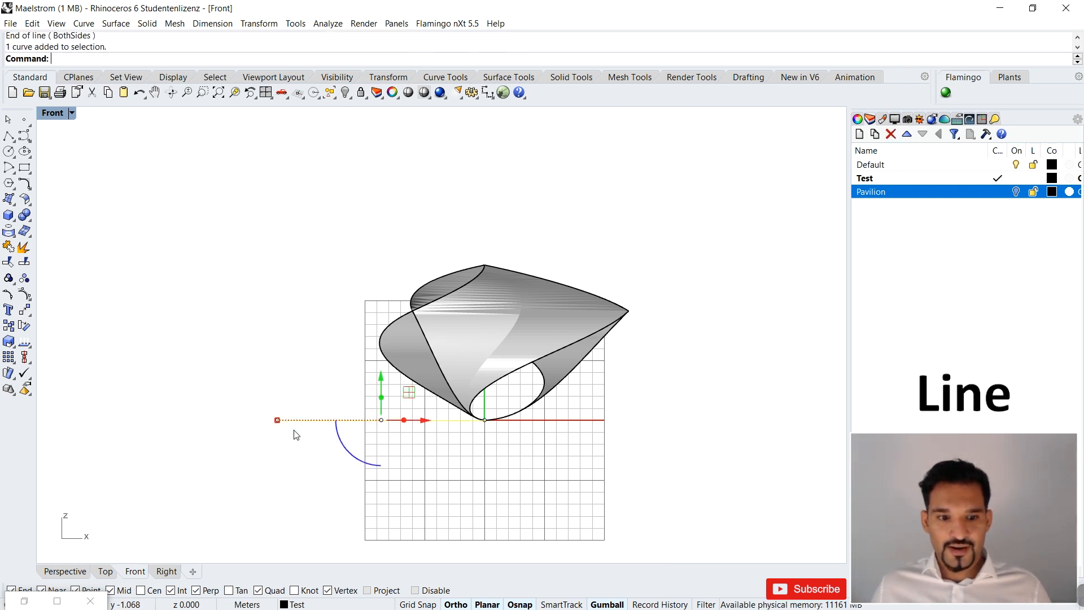
pyautogui.moveTo(419, 420); pyautogui.dragTo(516, 436)
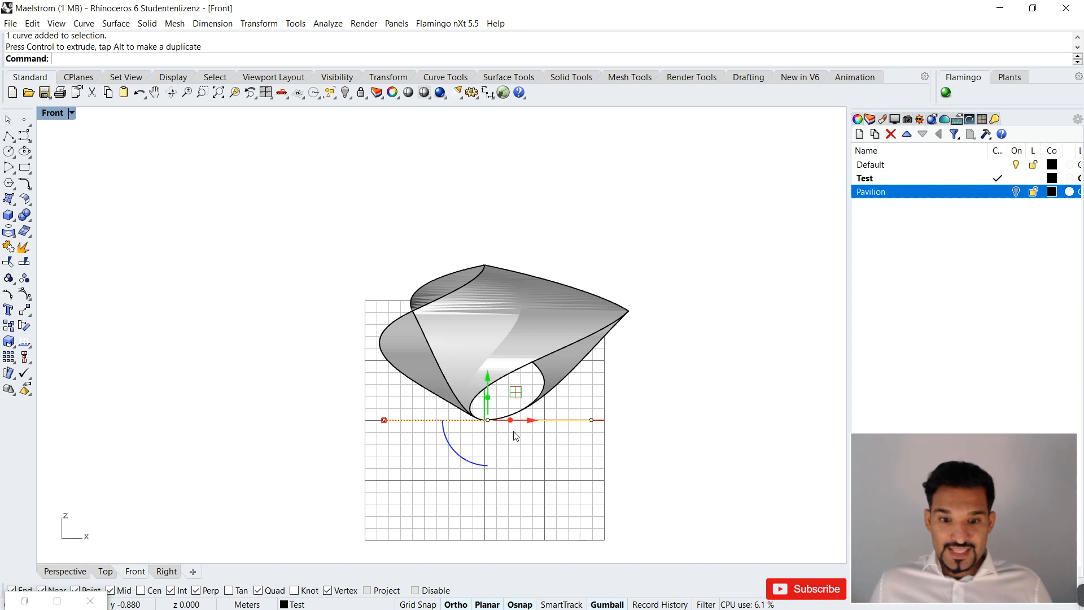
pyautogui.click(403, 418)
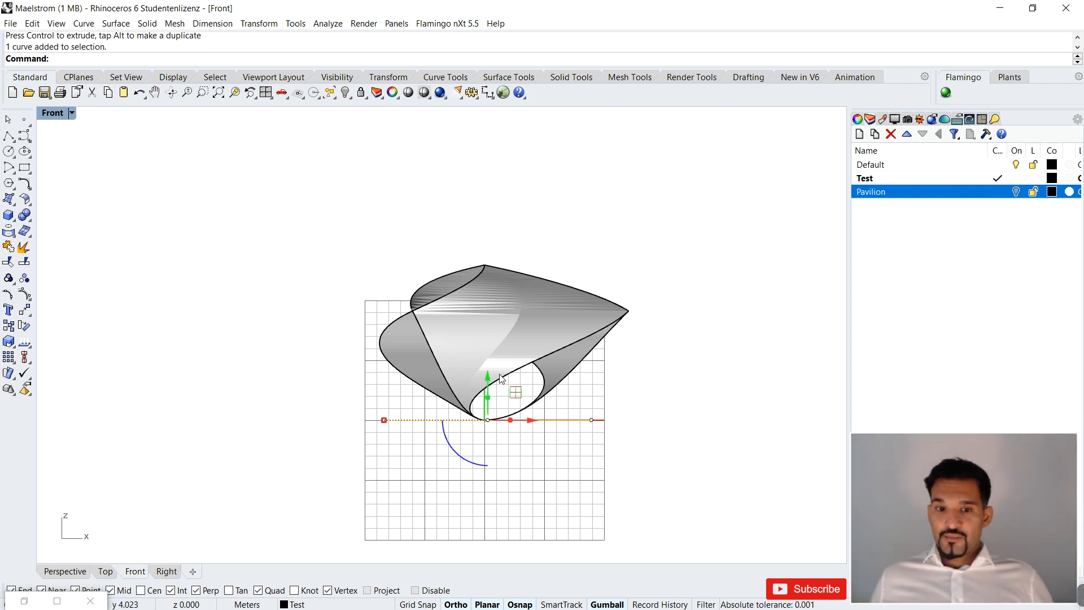
pyautogui.moveTo(490, 383); pyautogui.dragTo(493, 360)
pyautogui.press('Return')
pyautogui.click(615, 449)
pyautogui.scroll(8, 531, 409)
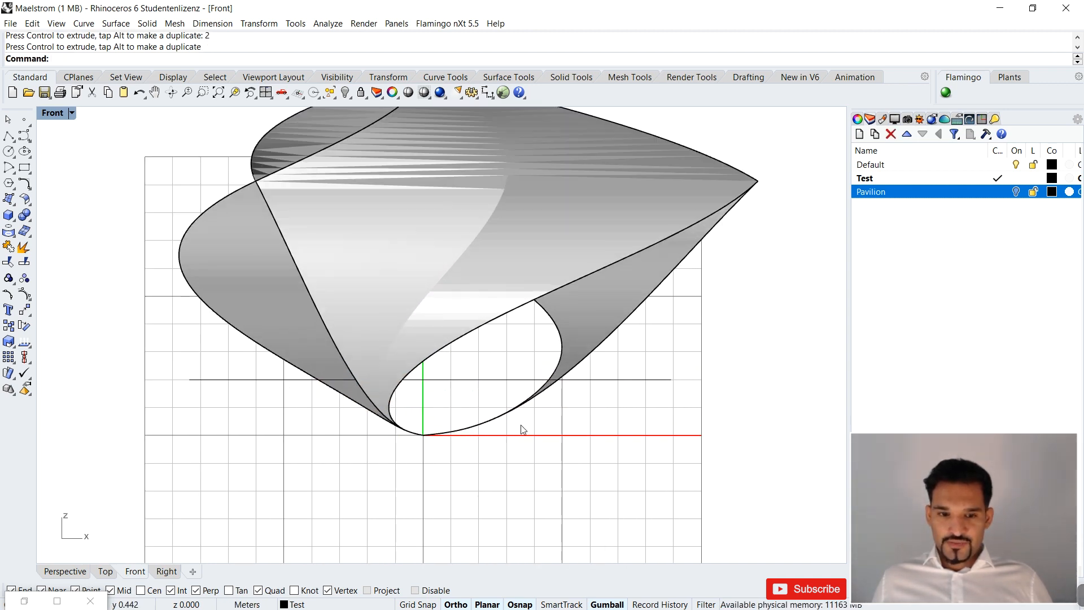
# Trim off the parts of the surfaces below the line, and delete the line.
pyautogui.moveTo(765, 349); pyautogui.dragTo(676, 422)
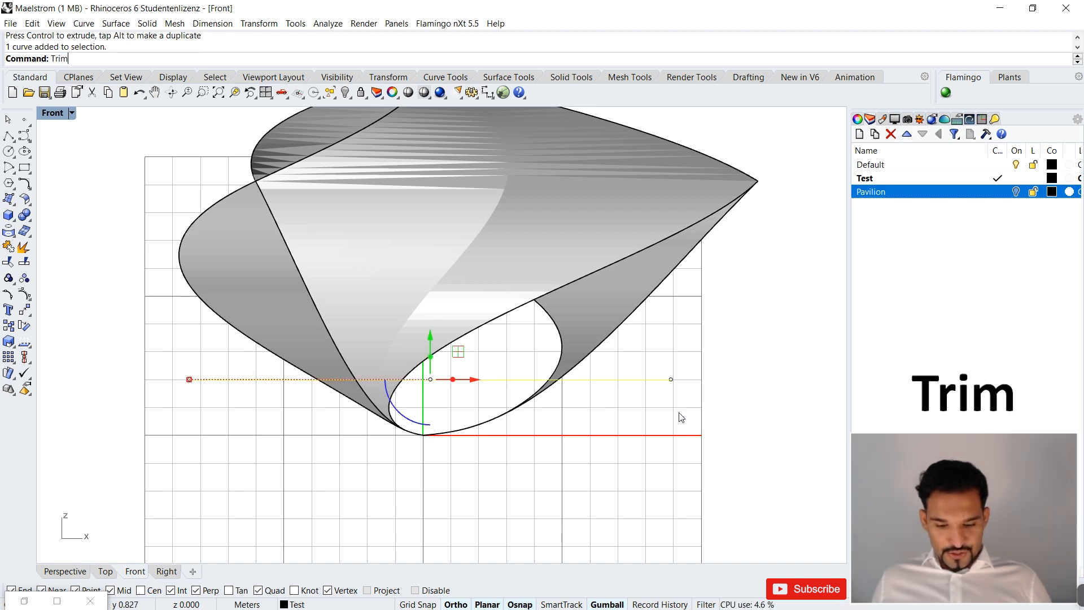
pyautogui.press('Return')
pyautogui.moveTo(340, 415); pyautogui.dragTo(334, 418)
pyautogui.press('Return')
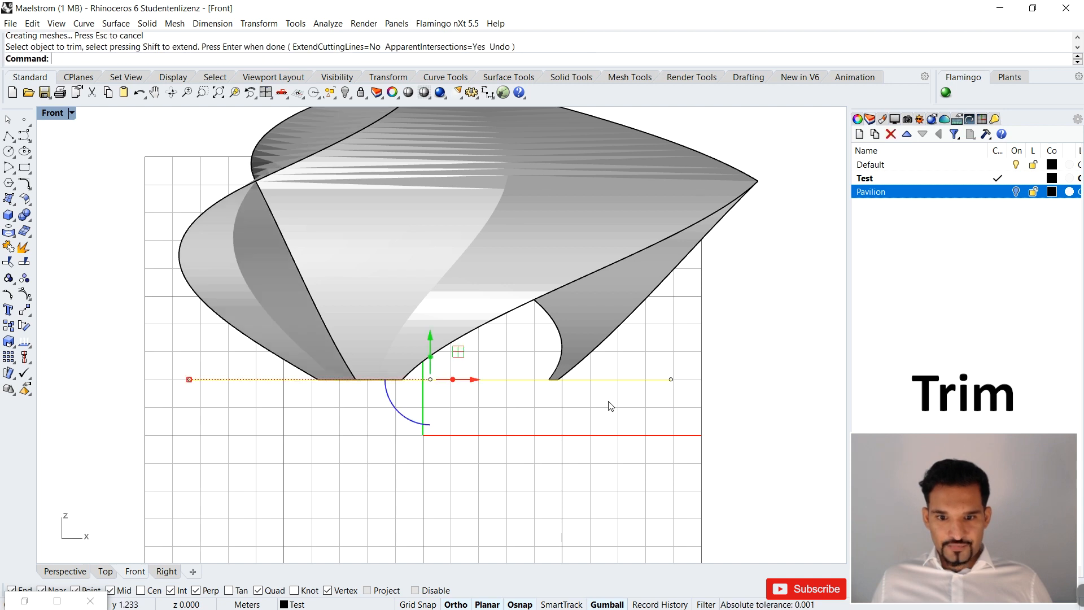
pyautogui.press('Delete')
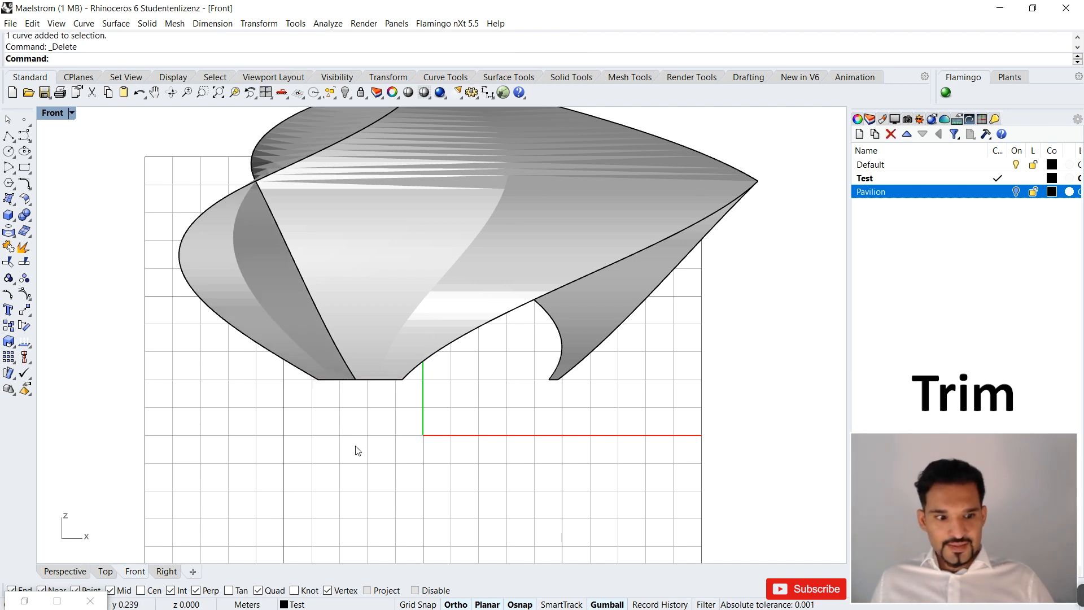
# Return to the Perspective view, make Pavilion the current layer and turn off the Test layer.
pyautogui.click(64, 571)
pyautogui.moveTo(465, 331); pyautogui.dragTo(655, 195, button='right')
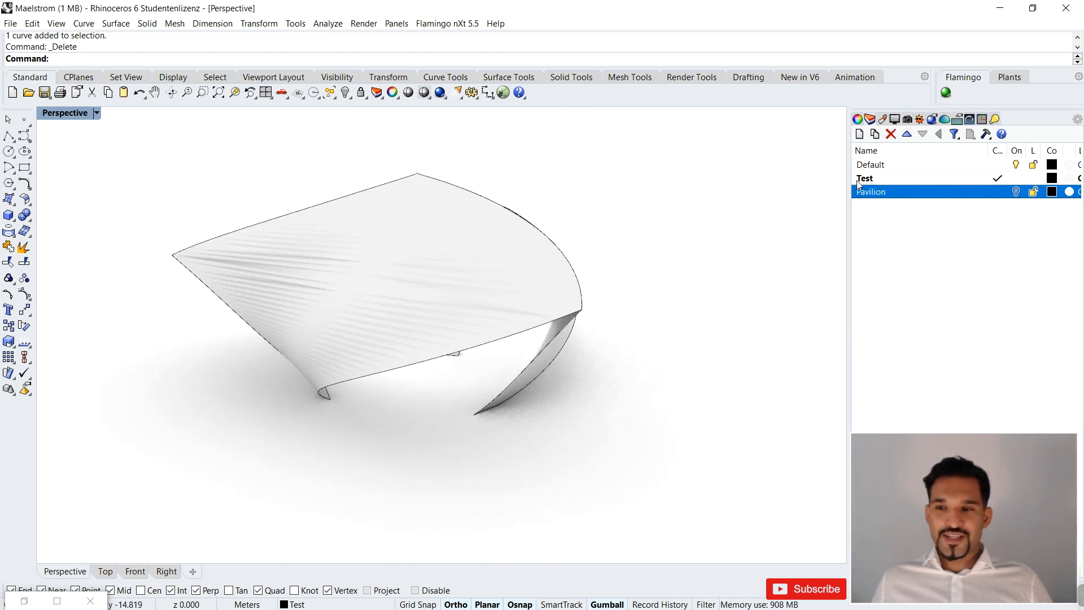
pyautogui.click(998, 192)
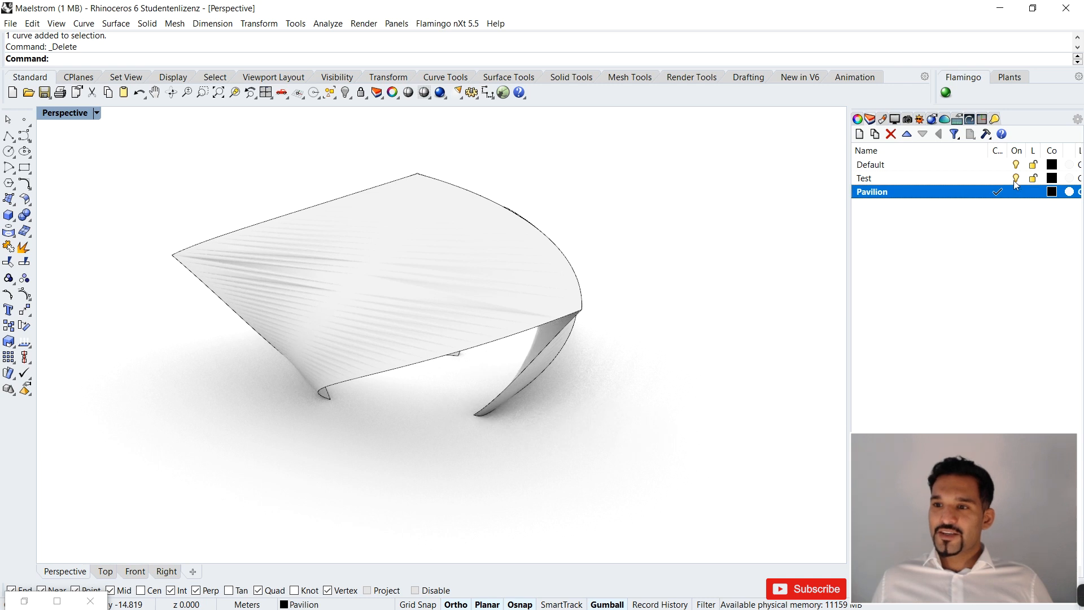
pyautogui.click(1016, 181)
pyautogui.moveTo(537, 285); pyautogui.dragTo(102, 134, button='right')
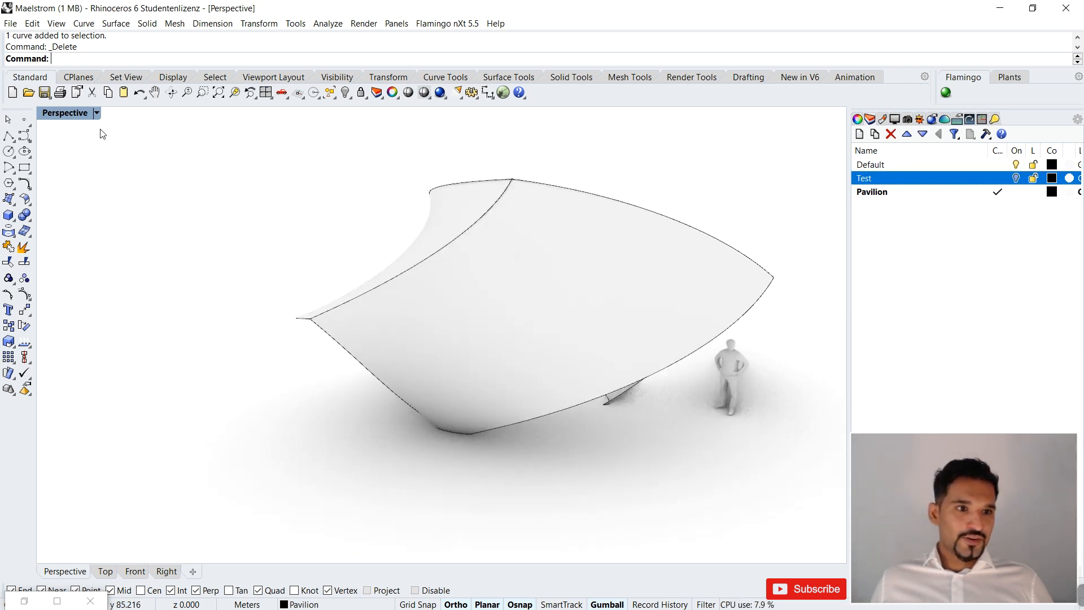
# Set the Perspective viewport to the Rendered display mode with the finished pavilion in view.
pyautogui.click(95, 113)
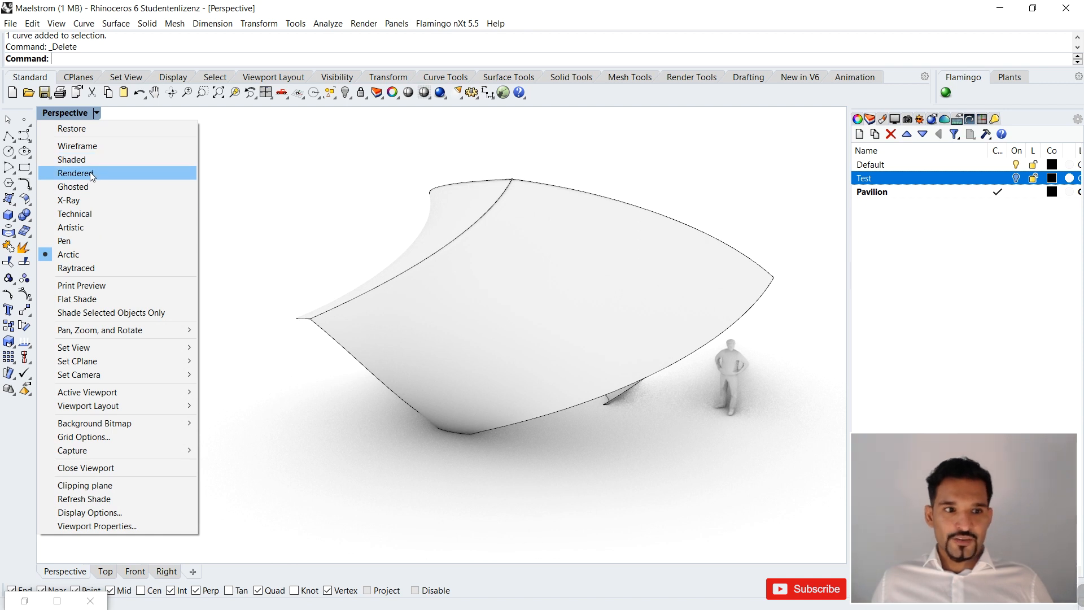
pyautogui.click(90, 173)
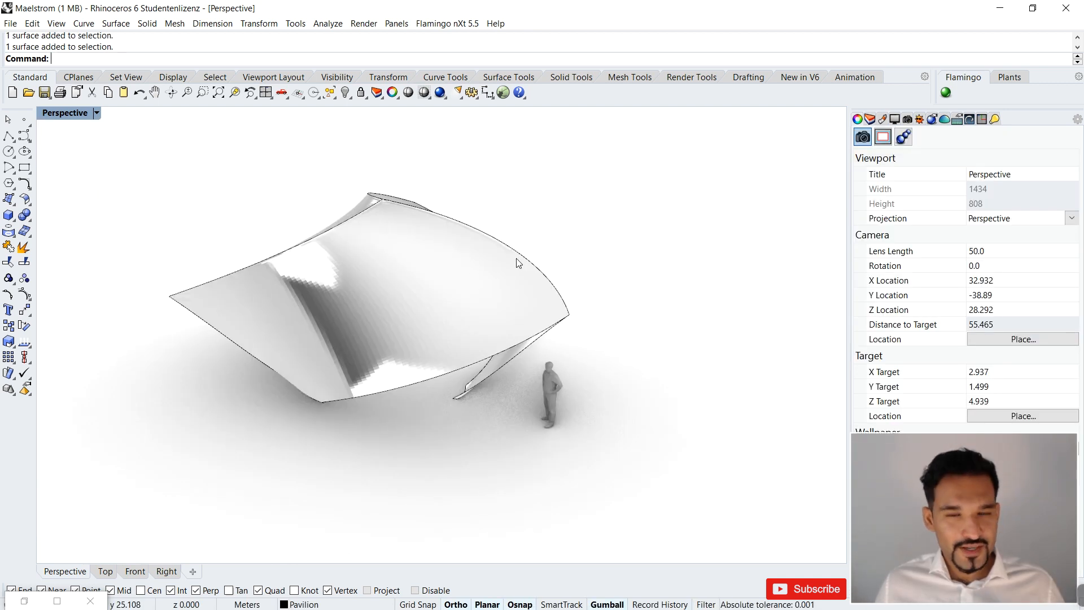
pyautogui.moveTo(519, 264); pyautogui.dragTo(524, 234, button='right')
pyautogui.hotkey('ctrl', 'alt', 'r')
pyautogui.press('Escape')
# Assign the Satin Brass material from the Metal library's Satin folder to the pavilion's surfaces as a new material.
pyautogui.write('^^')
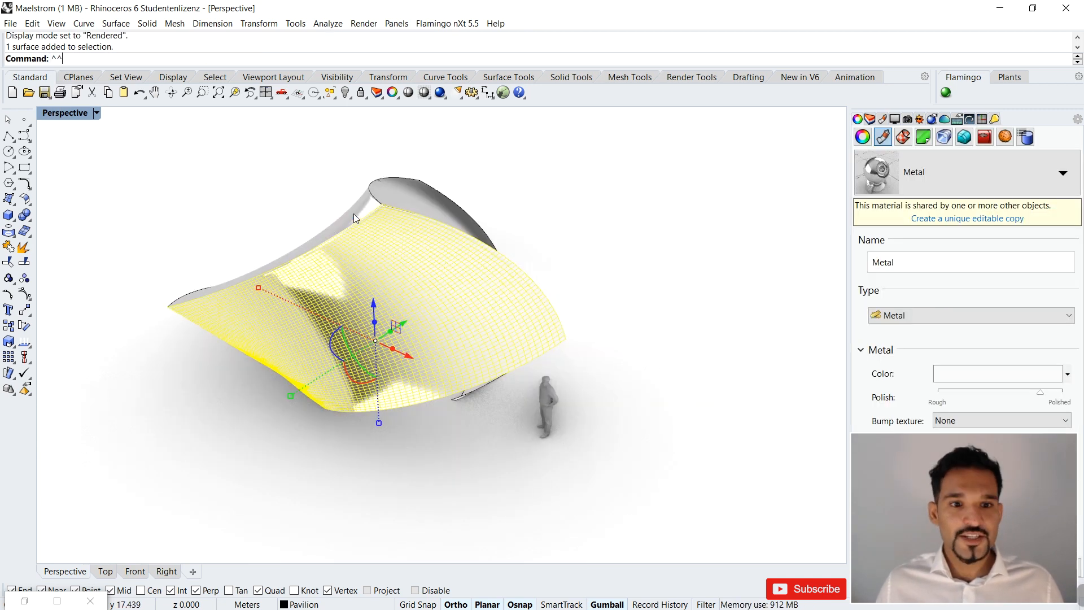
pyautogui.click(354, 213)
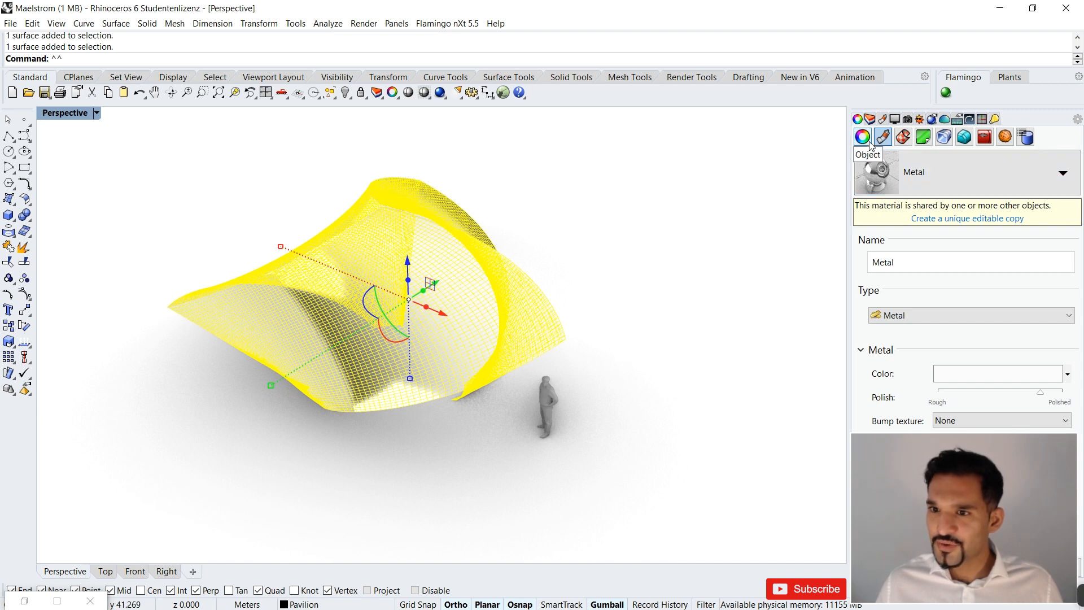
pyautogui.click(1063, 175)
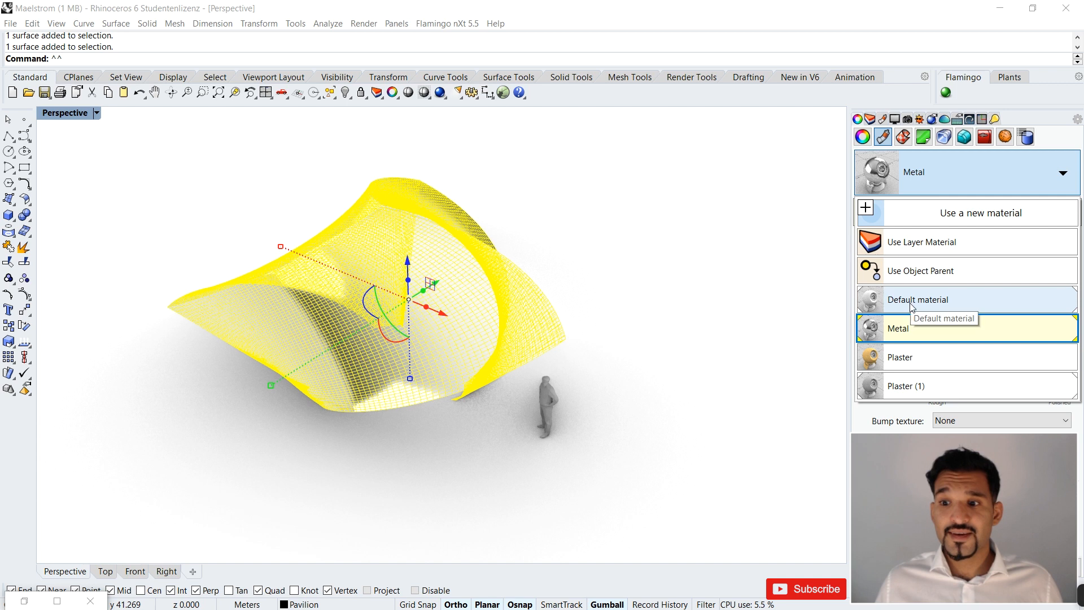
pyautogui.click(957, 218)
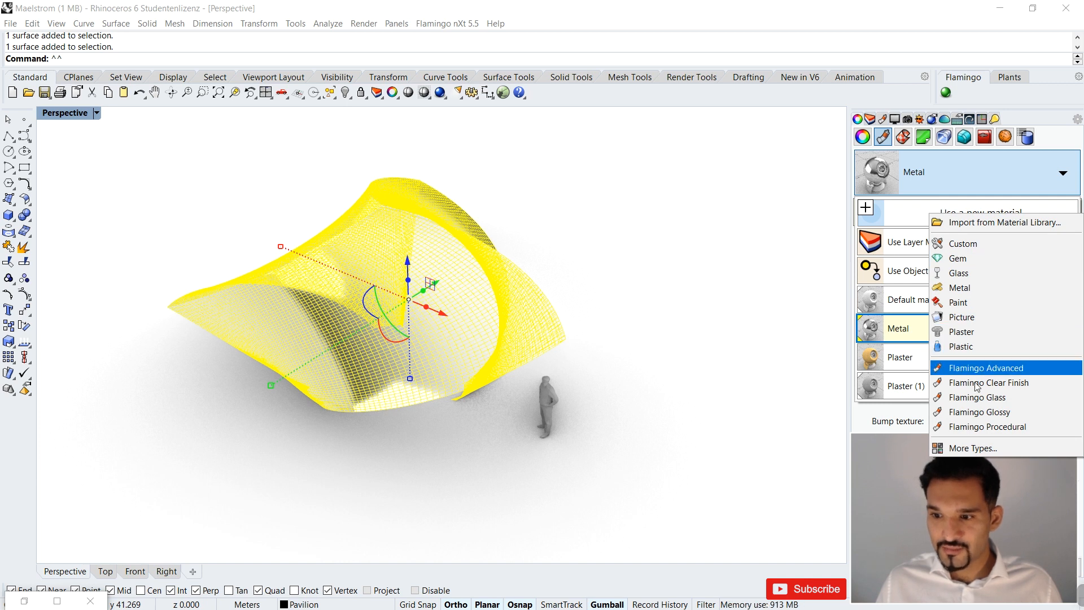
pyautogui.click(969, 449)
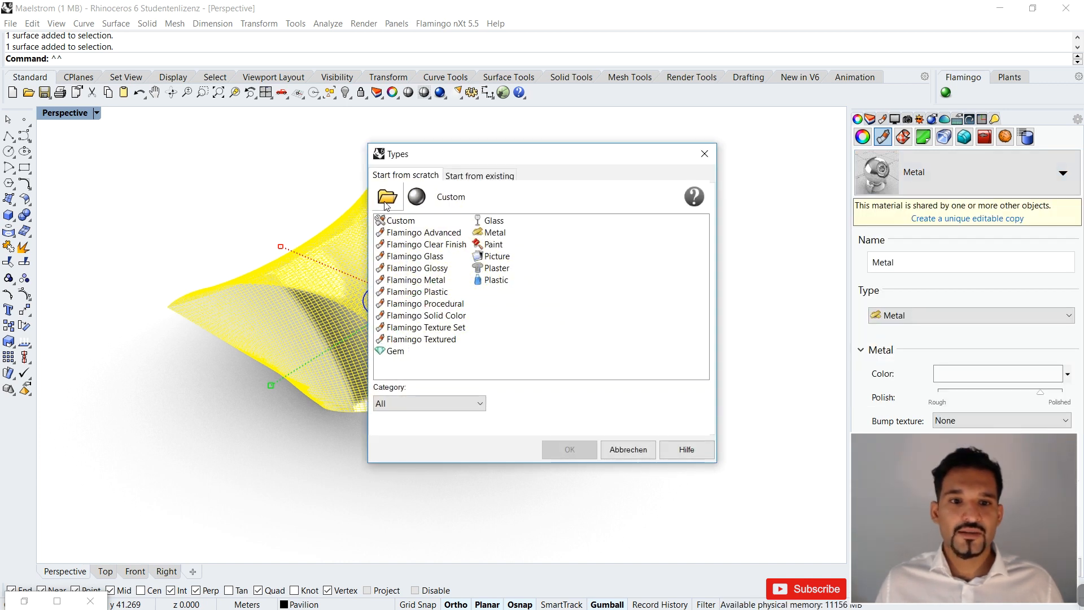
pyautogui.click(387, 199)
pyautogui.doubleClick(273, 242)
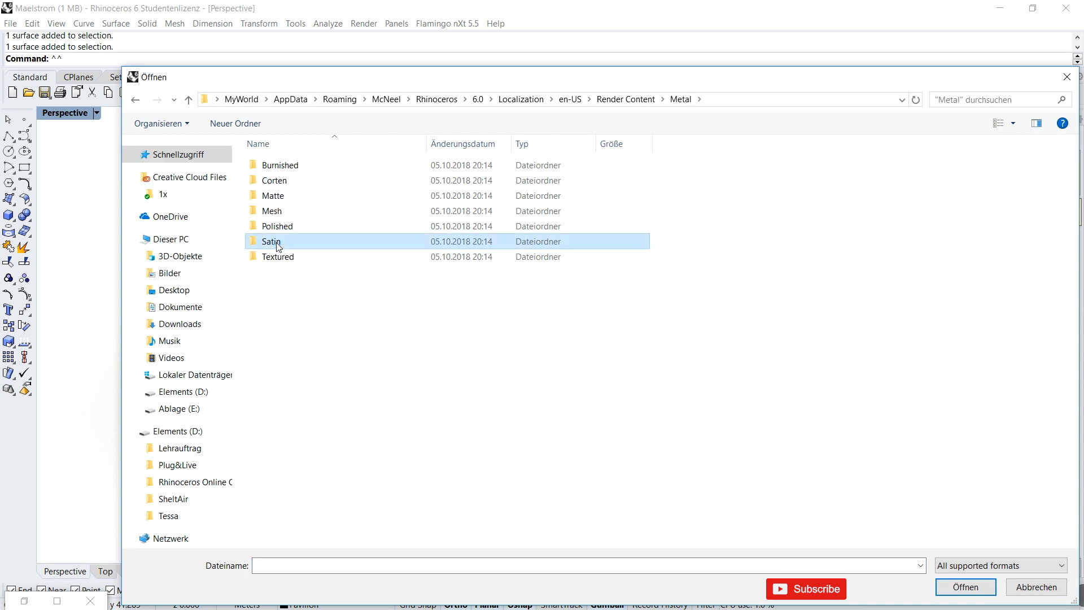
pyautogui.doubleClick(276, 242)
pyautogui.click(291, 229)
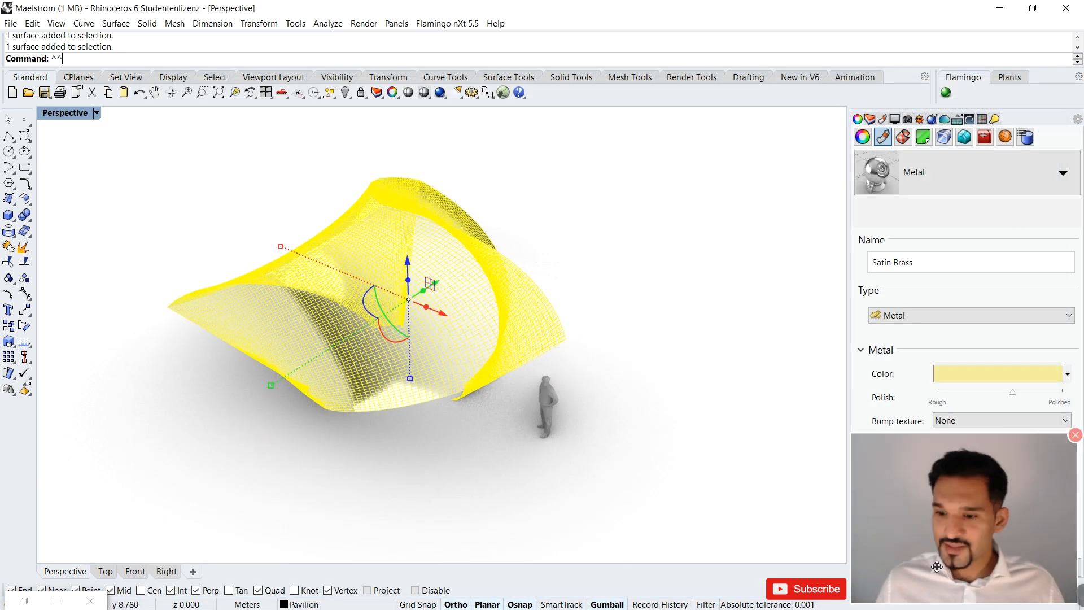
pyautogui.click(588, 235)
pyautogui.moveTo(595, 243); pyautogui.dragTo(559, 235, button='right')
pyautogui.scroll(4, 544, 327)
pyautogui.scroll(-2, 628, 316)
pyautogui.moveTo(624, 304); pyautogui.dragTo(660, 325, button='right')
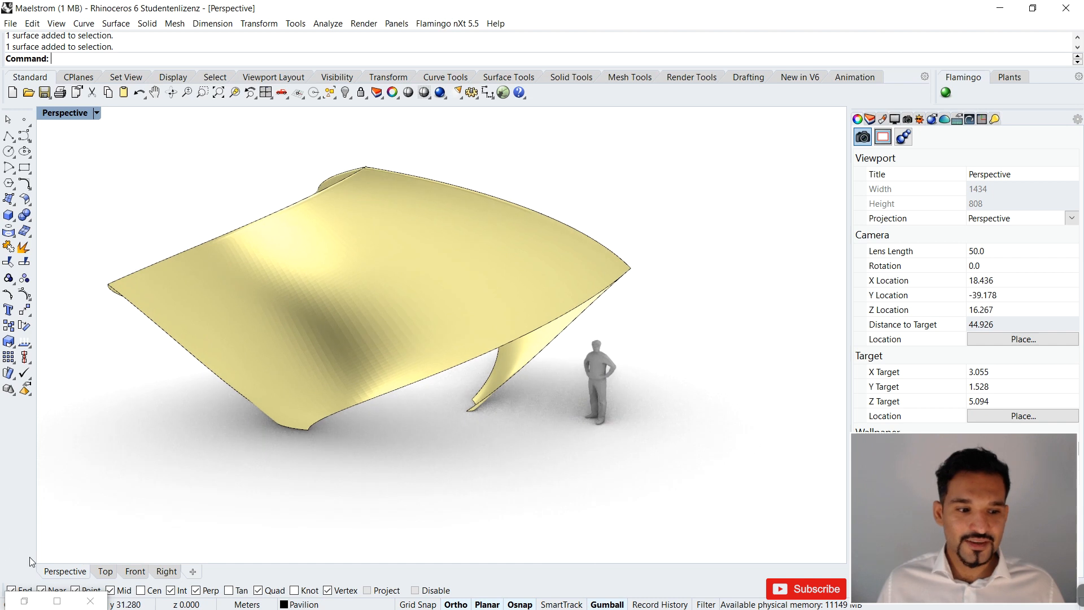
# Switch to Grasshopper and examine the Maelstrom definition from its inputs through to the final loft and preview components.
pyautogui.click(31, 605)
pyautogui.scroll(-5, 866, 269)
pyautogui.scroll(4, 662, 268)
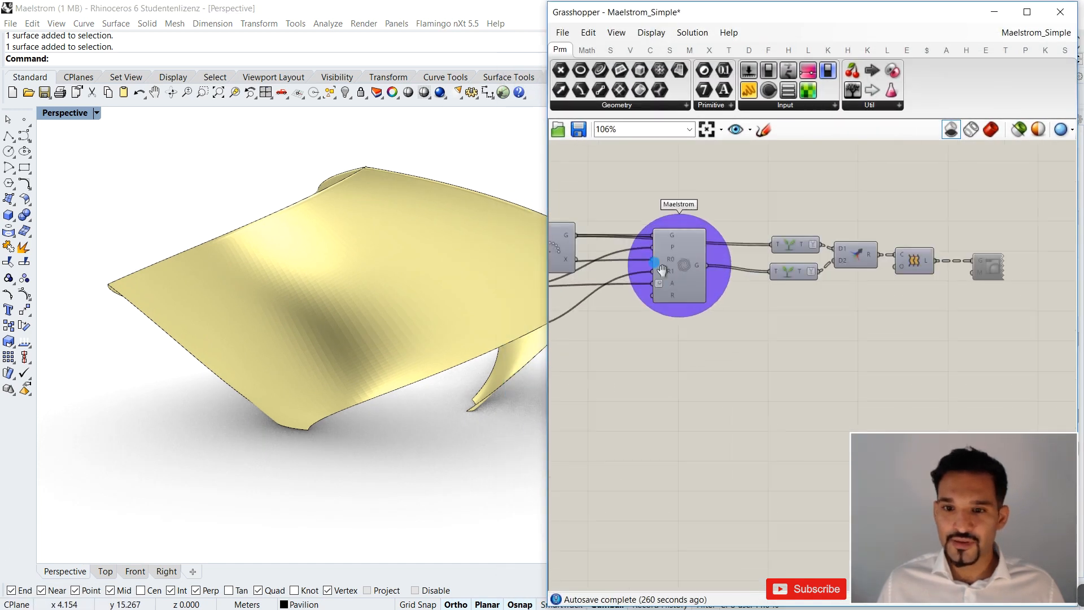
pyautogui.moveTo(662, 268); pyautogui.dragTo(757, 262, button='right')
pyautogui.scroll(-5, 757, 262)
pyautogui.moveTo(630, 261); pyautogui.dragTo(772, 259, button='right')
pyautogui.moveTo(813, 297); pyautogui.dragTo(918, 274, button='right')
pyautogui.scroll(-3, 919, 275)
pyautogui.moveTo(793, 261)
pyautogui.mouseDown(button='right')
pyautogui.moveTo(749, 278)
pyautogui.moveTo(801, 279)
pyautogui.mouseUp(button='right')
pyautogui.scroll(3, 943, 282)
pyautogui.moveTo(953, 280); pyautogui.dragTo(889, 271, button='right')
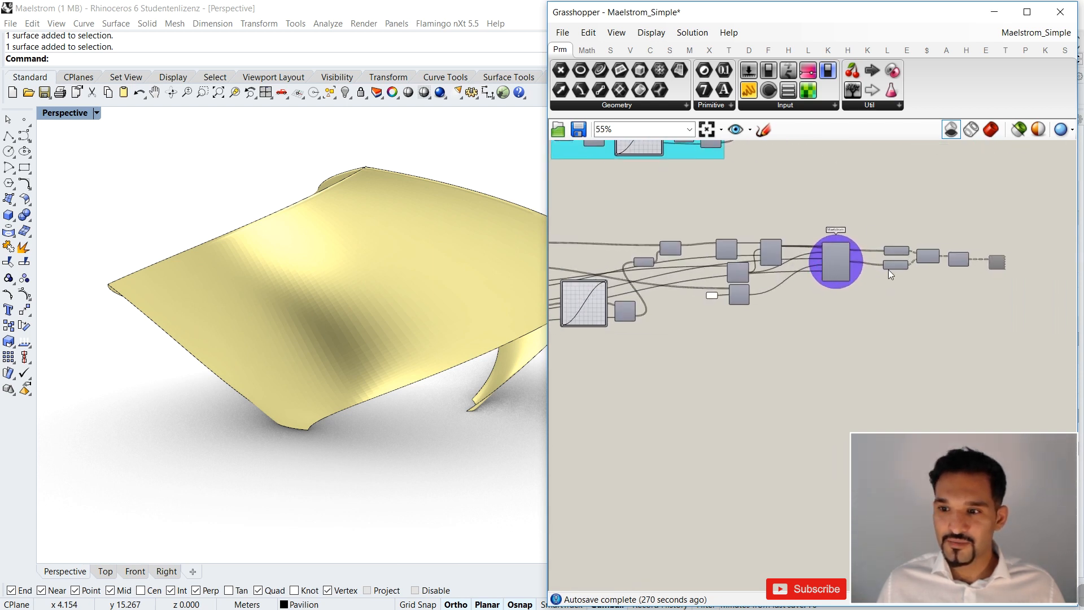
# Enable the Custom Preview component after the Loft at the end of the definition.
pyautogui.scroll(2, 978, 256)
pyautogui.moveTo(978, 256); pyautogui.dragTo(883, 254, button='right')
pyautogui.moveTo(954, 227); pyautogui.dragTo(896, 300)
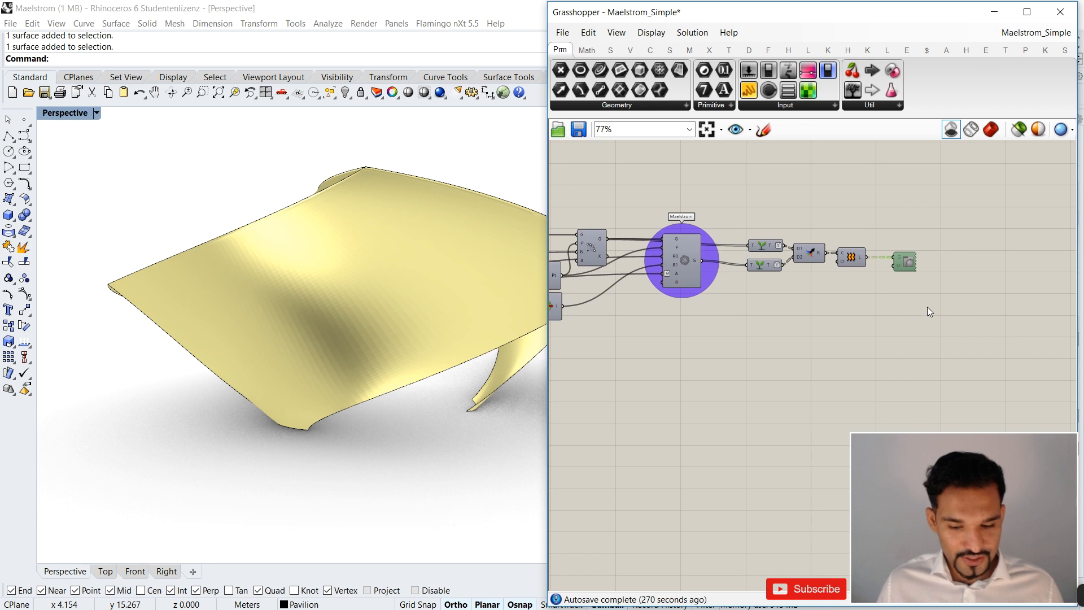
pyautogui.hotkey('ctrl', 'e')
pyautogui.click(821, 315)
# Examine the Graph Mapper's options for graph types without choosing another type.
pyautogui.scroll(-4, 819, 311)
pyautogui.moveTo(819, 311); pyautogui.dragTo(879, 295, button='right')
pyautogui.moveTo(615, 341); pyautogui.dragTo(735, 337, button='right')
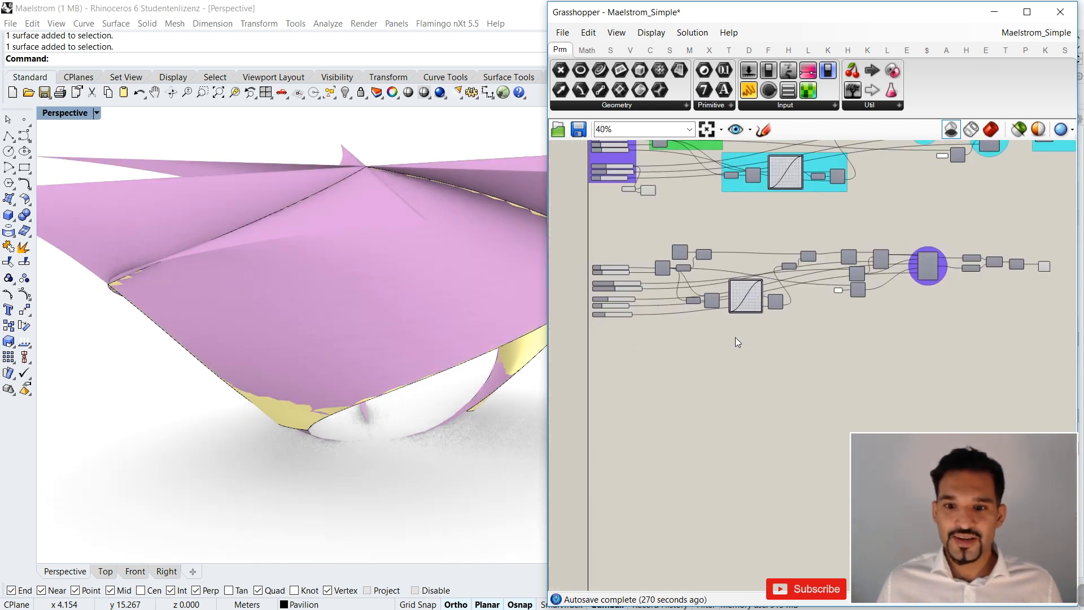
pyautogui.scroll(5, 735, 302)
pyautogui.rightClick(789, 300)
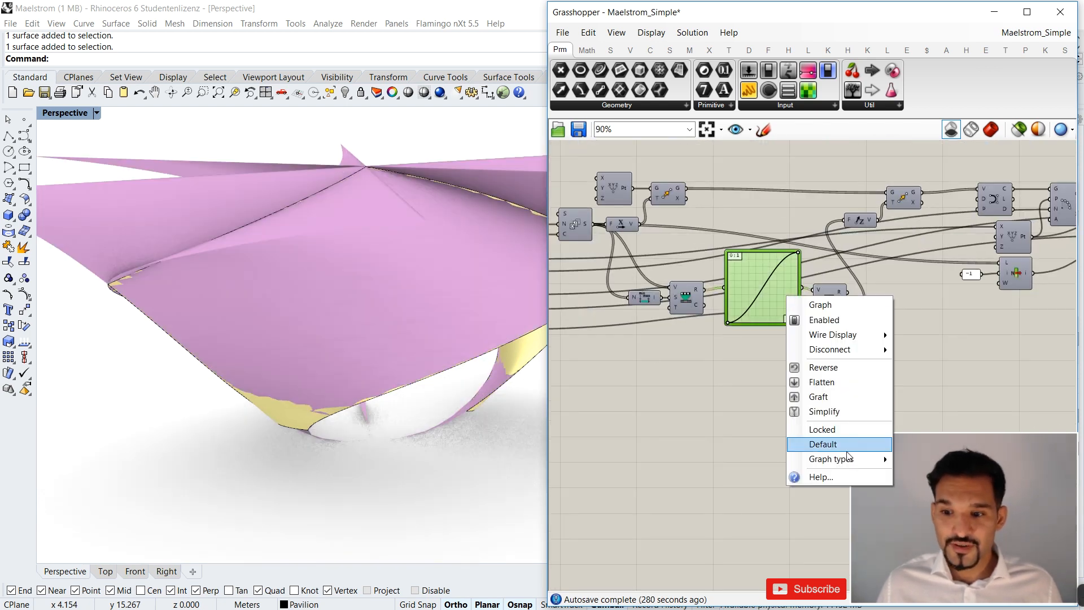
pyautogui.click(941, 348)
pyautogui.moveTo(764, 292); pyautogui.dragTo(762, 294)
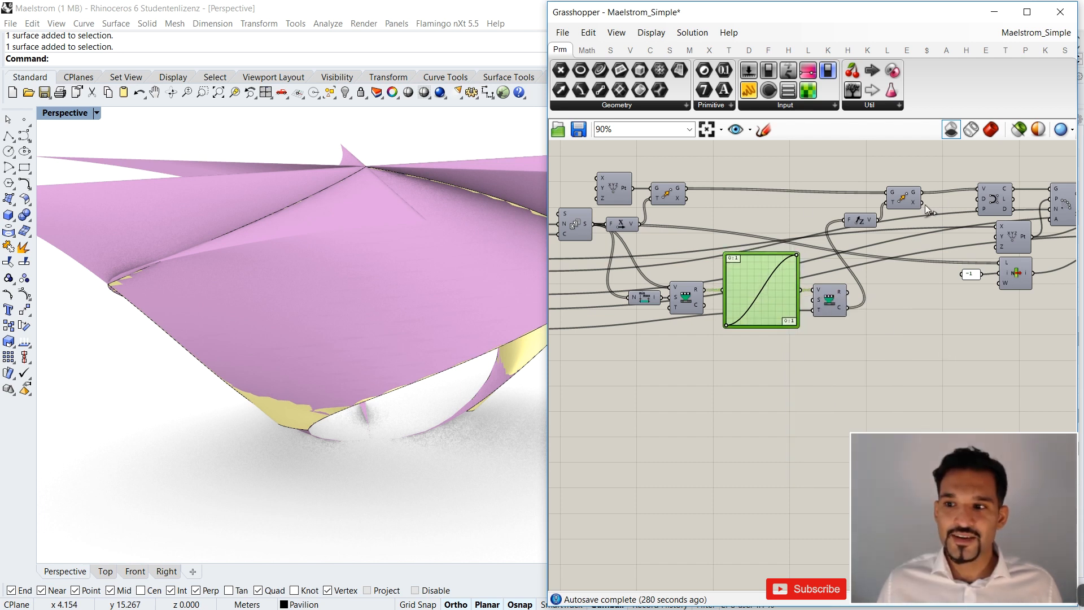
# Disable the Custom Preview component at the end of the definition and view the baked pavilion in Rhino.
pyautogui.moveTo(878, 255); pyautogui.dragTo(768, 262, button='right')
pyautogui.scroll(-5, 285, 337)
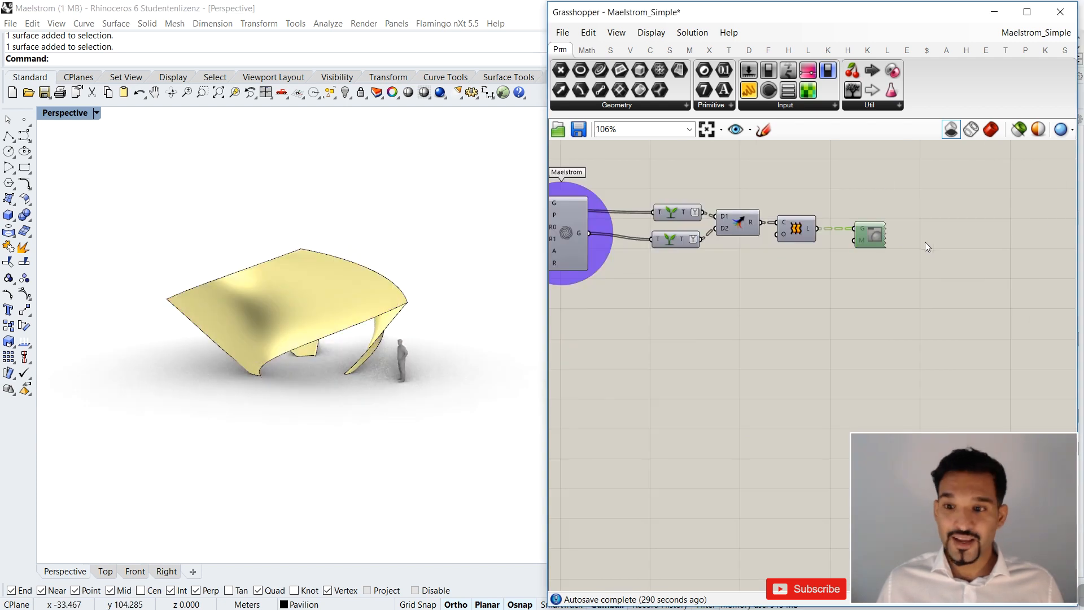
pyautogui.moveTo(698, 325); pyautogui.dragTo(756, 314, button='right')
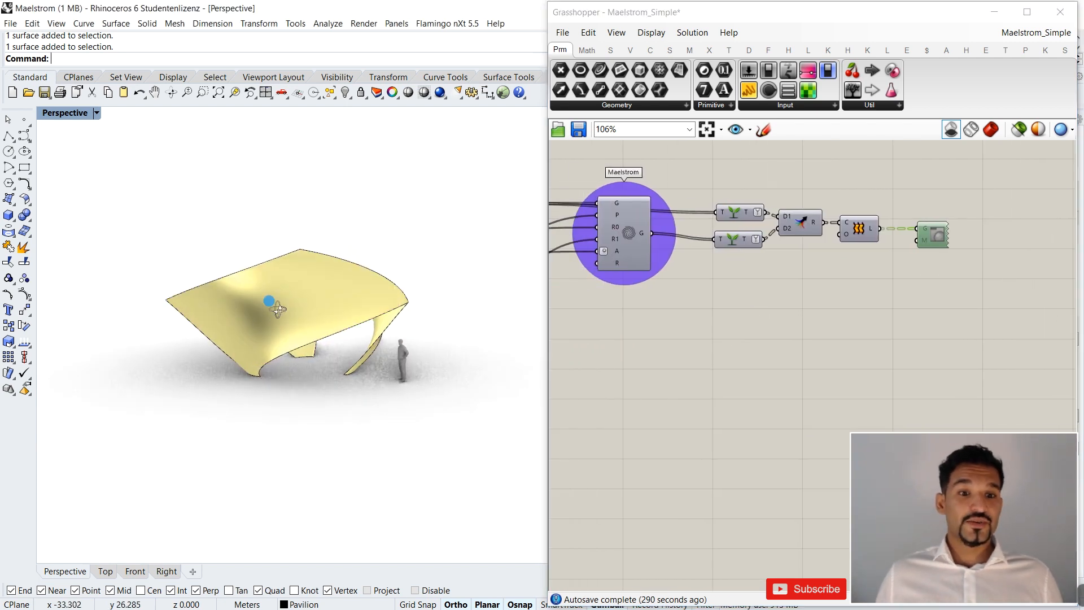
pyautogui.scroll(3, 305, 302)
pyautogui.scroll(2, 319, 302)
pyautogui.moveTo(318, 305)
pyautogui.mouseDown(button='right')
pyautogui.moveTo(291, 300)
pyautogui.moveTo(297, 308)
pyautogui.mouseUp(button='right')
pyautogui.scroll(-5, 811, 281)
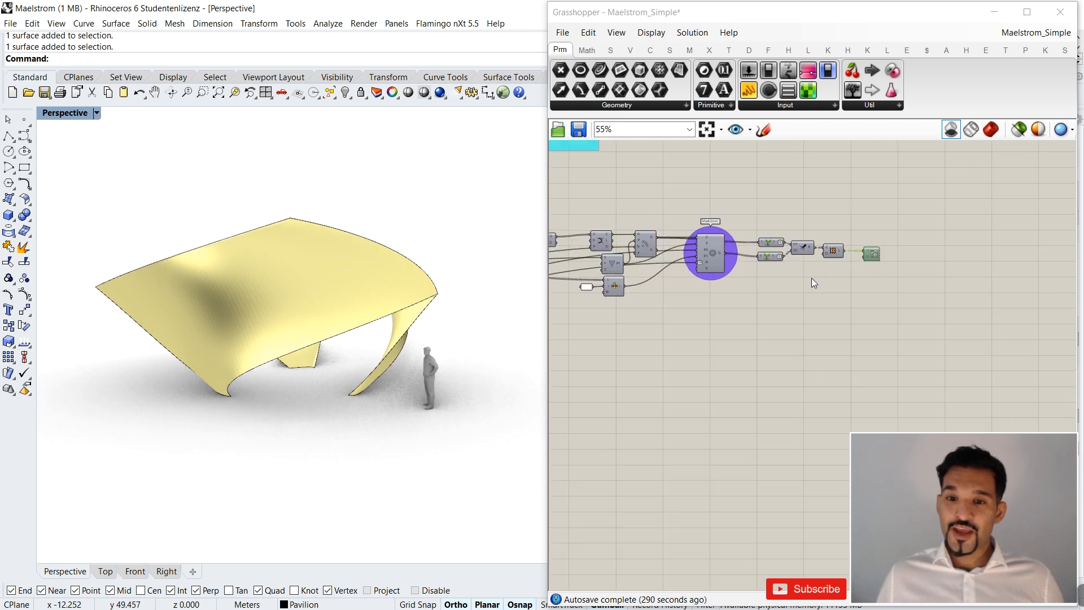
pyautogui.moveTo(811, 281); pyautogui.dragTo(875, 284, button='right')
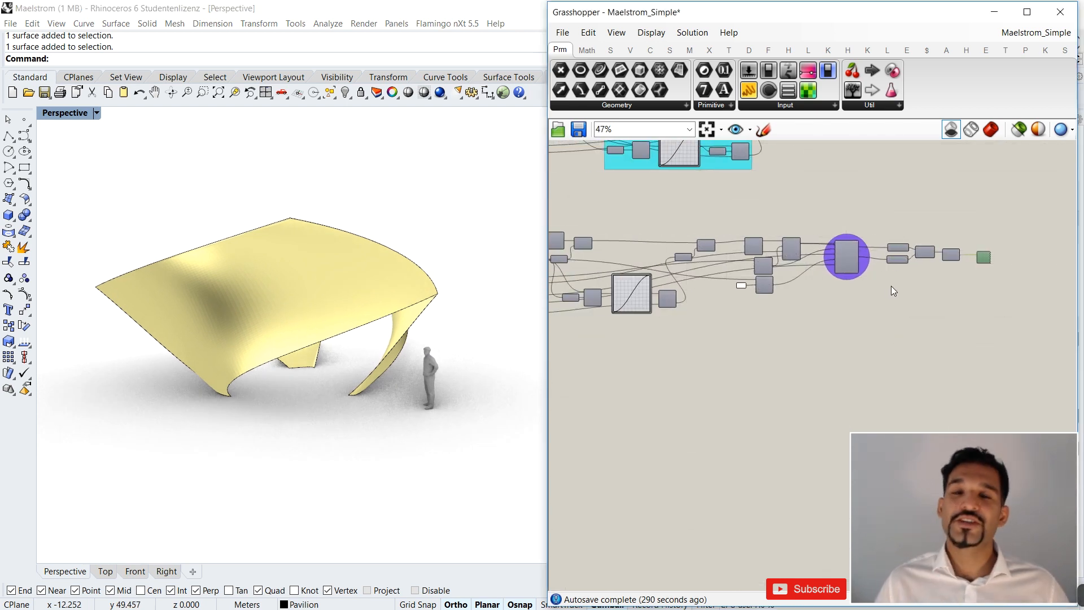